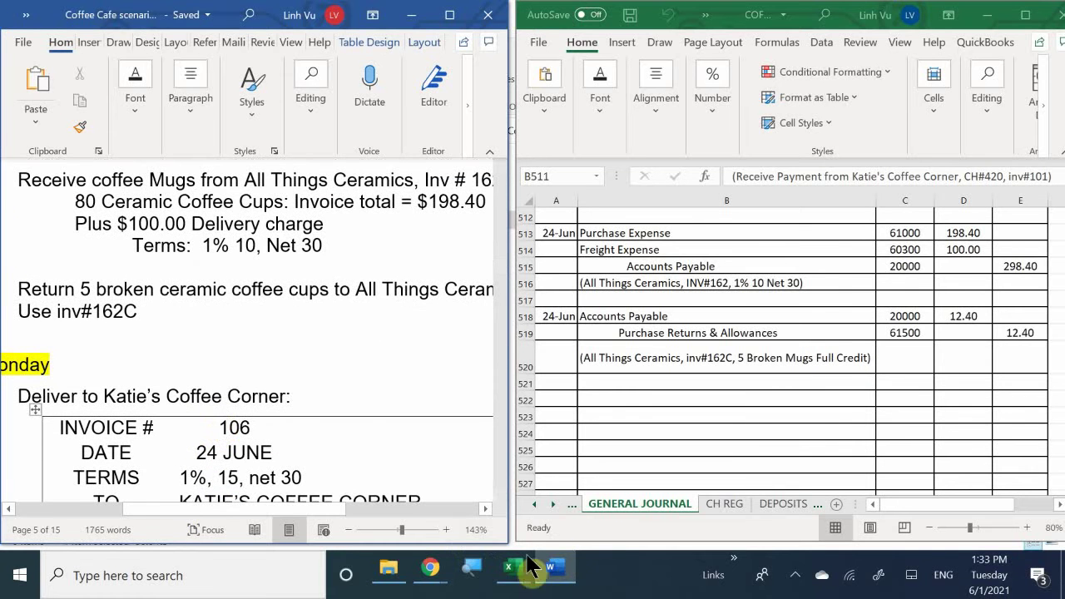
Switch to the inventory workbook and review the purchases and returns on the COFFEE MUGS sheet.
mouse_move(513, 571)
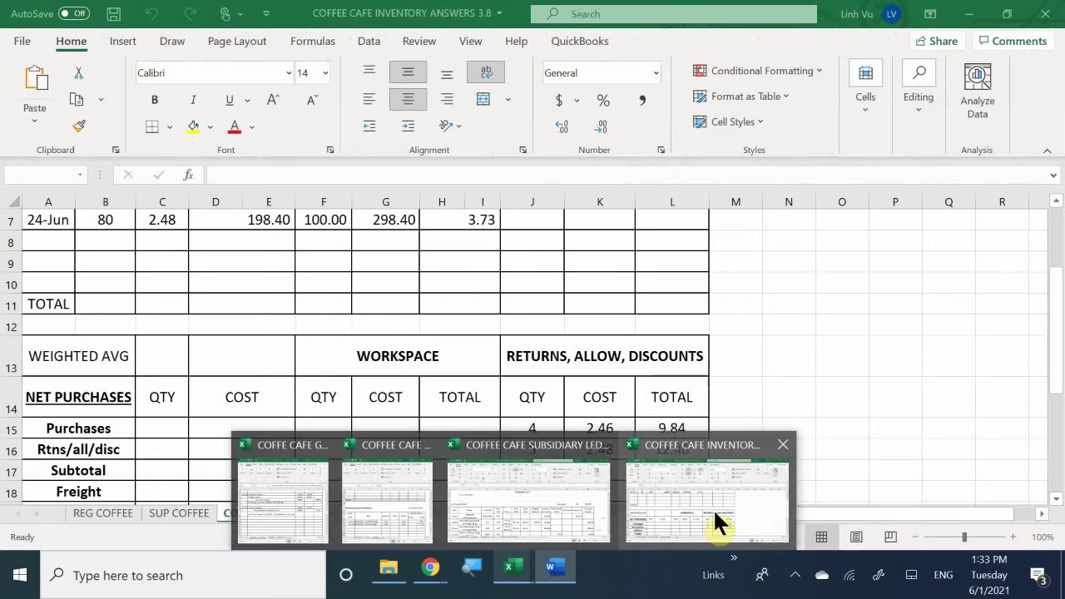
click(713, 508)
scroll(330, 303, up, 2)
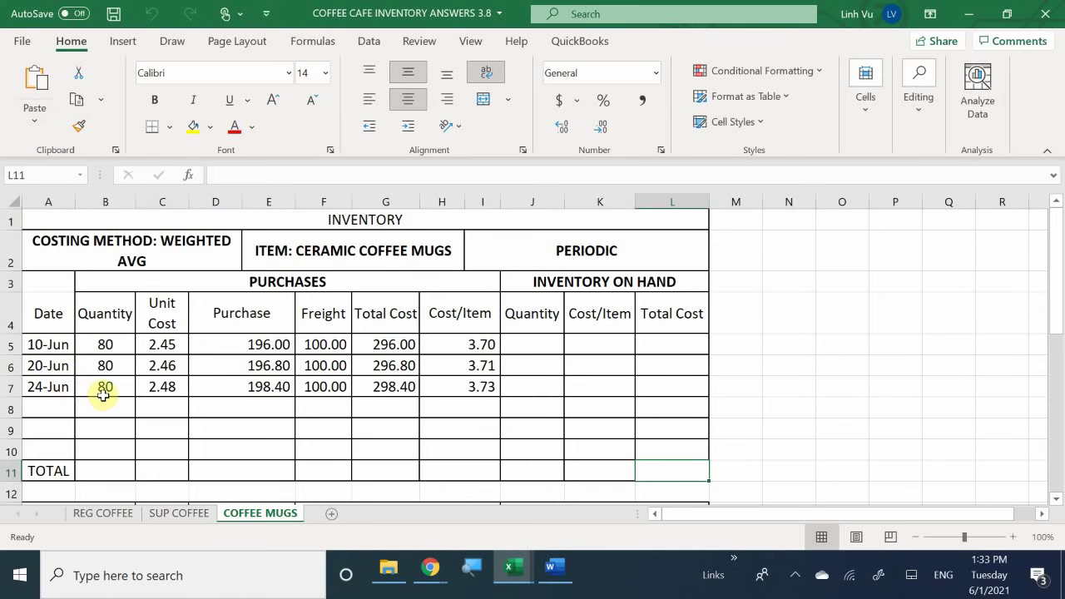
scroll(102, 394, down, 4)
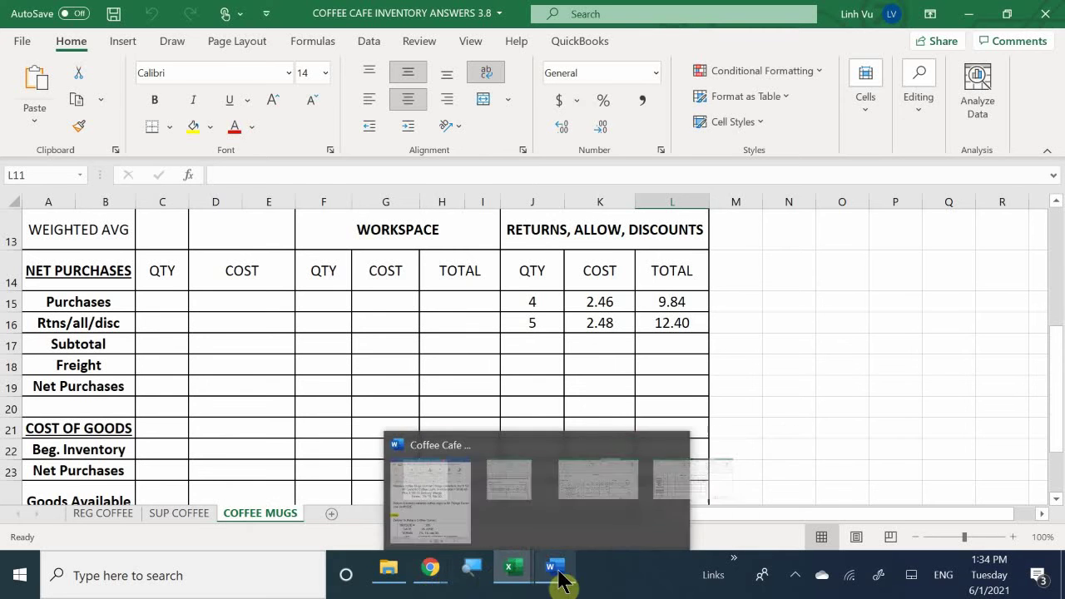
Switch to the Word scenario document and display invoice 106 for Katie's Coffee Corner across its full width at 120% zoom.
mouse_move(559, 580)
click(569, 509)
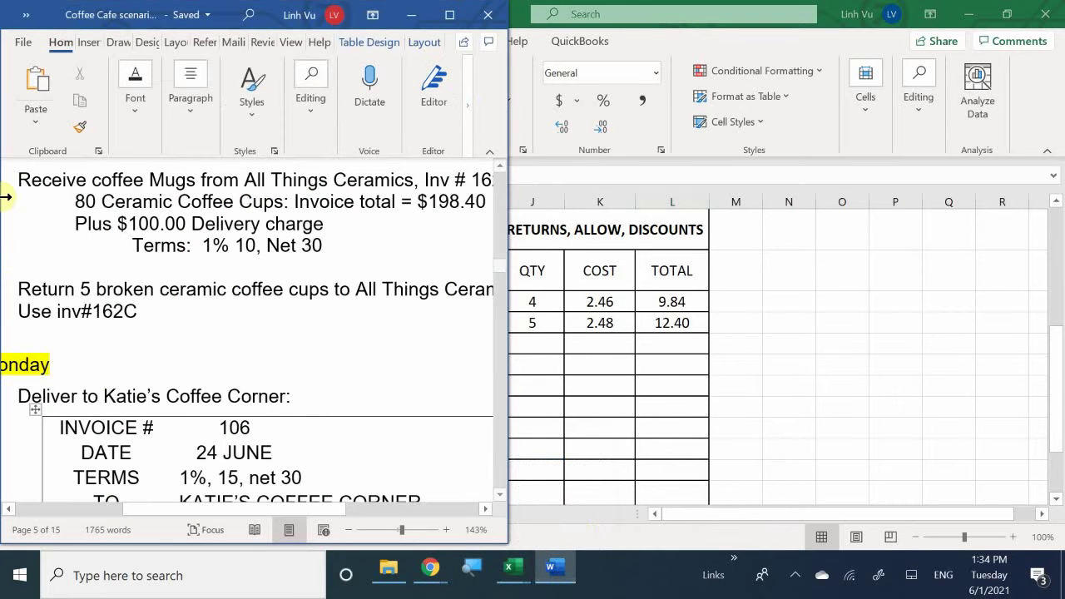
scroll(215, 326, up, 1)
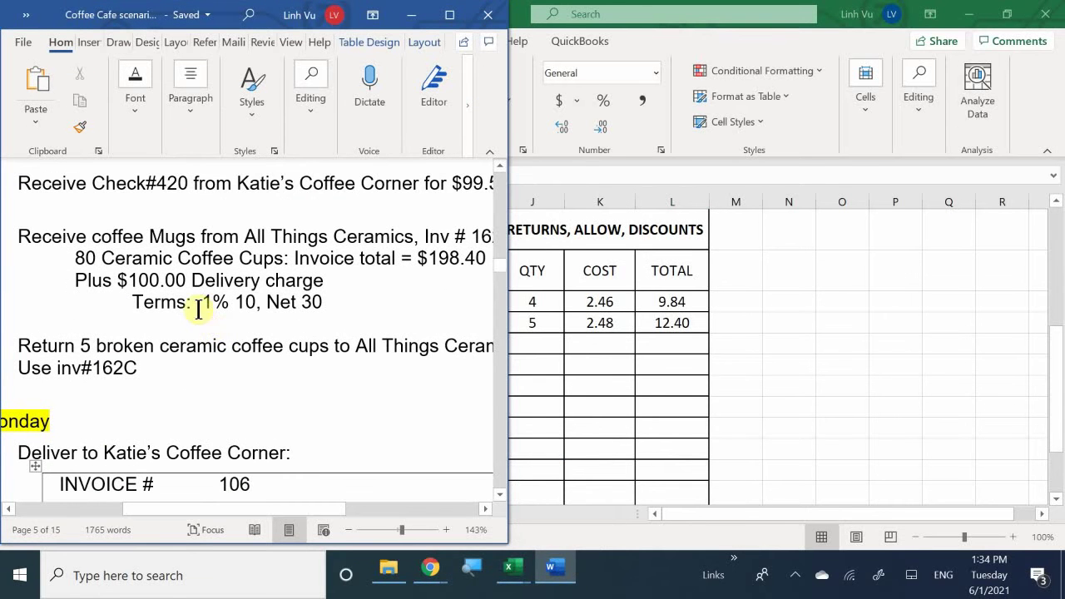
scroll(18, 240, down, 3)
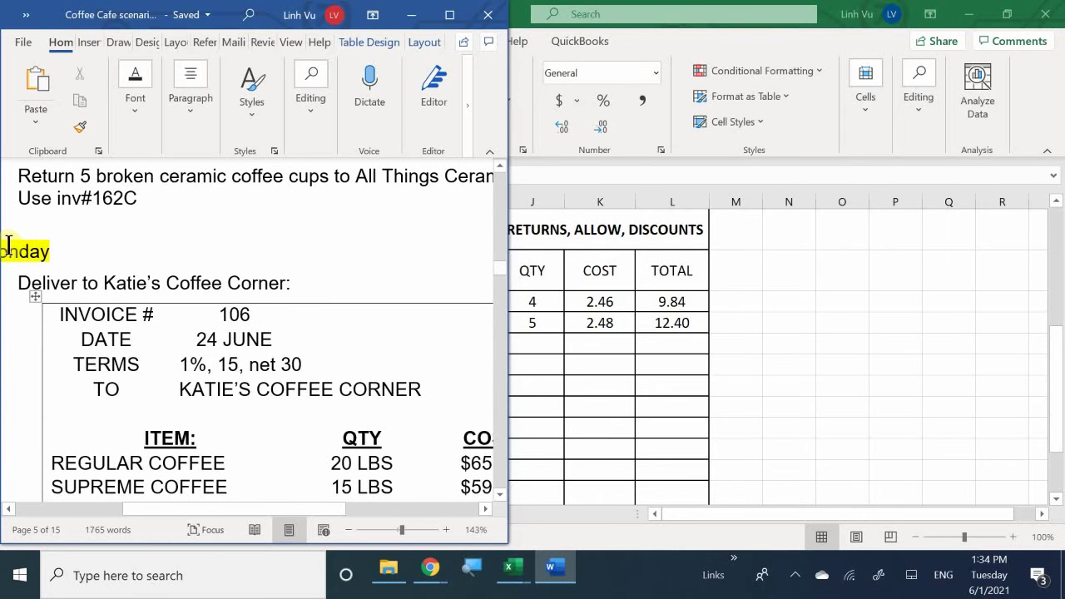
scroll(100, 287, down, 1)
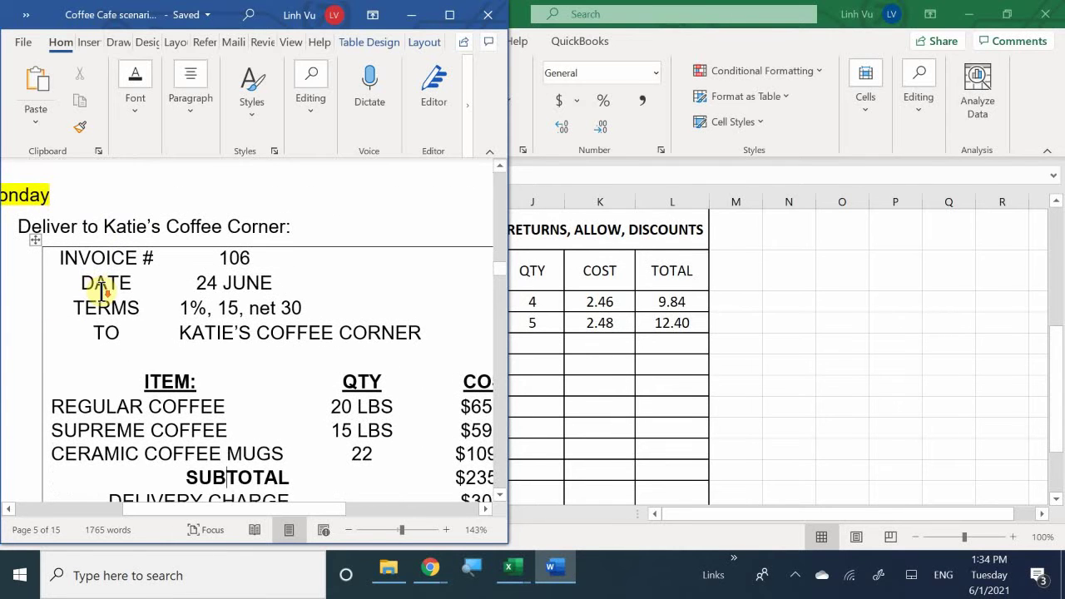
scroll(103, 288, down, 1)
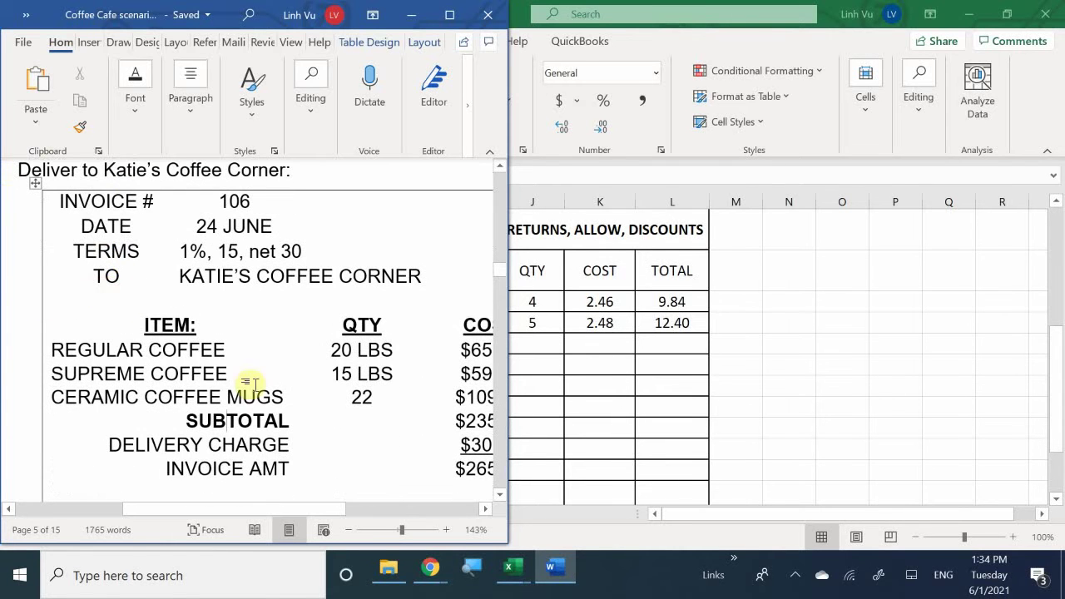
click(349, 530)
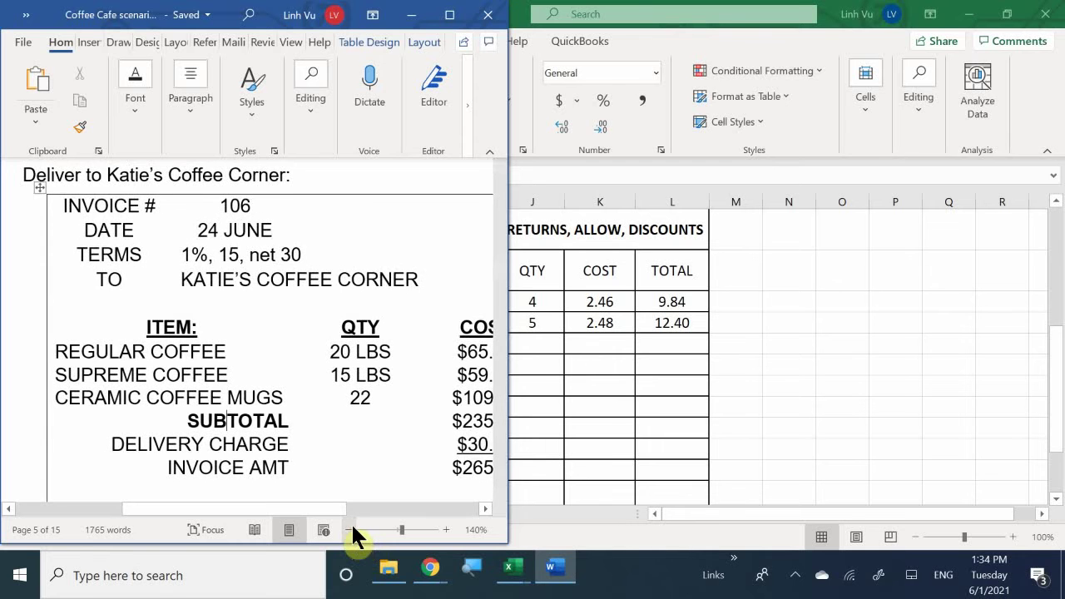
click(346, 529)
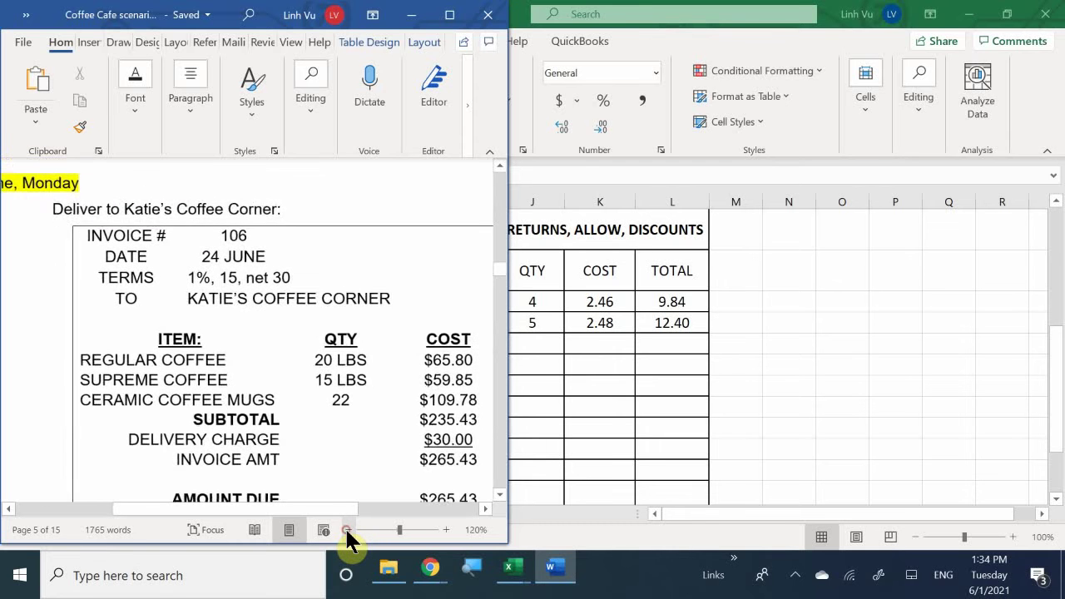
click(346, 530)
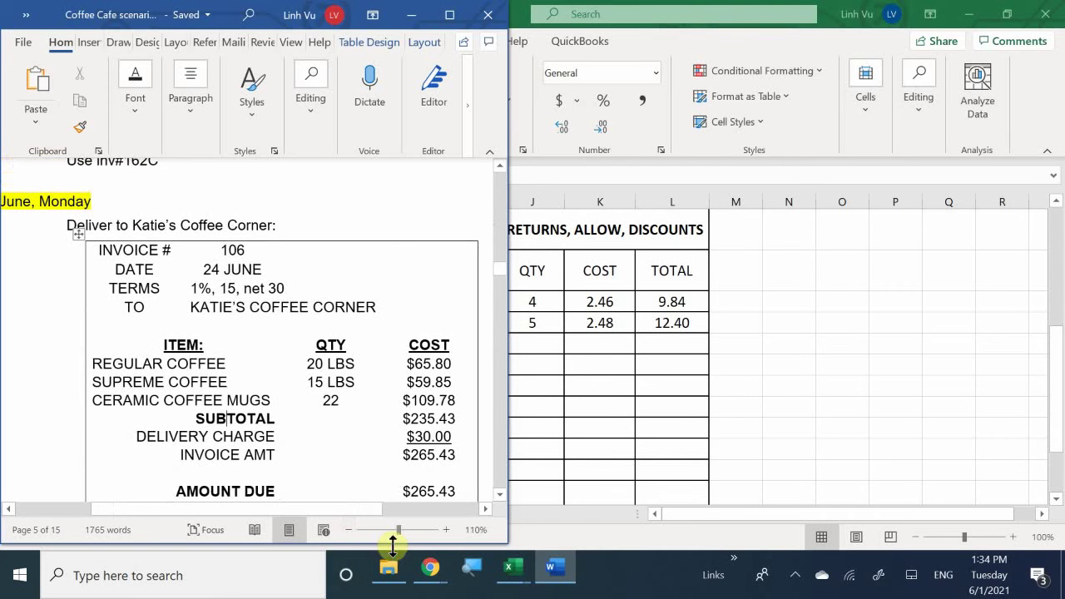
click(445, 530)
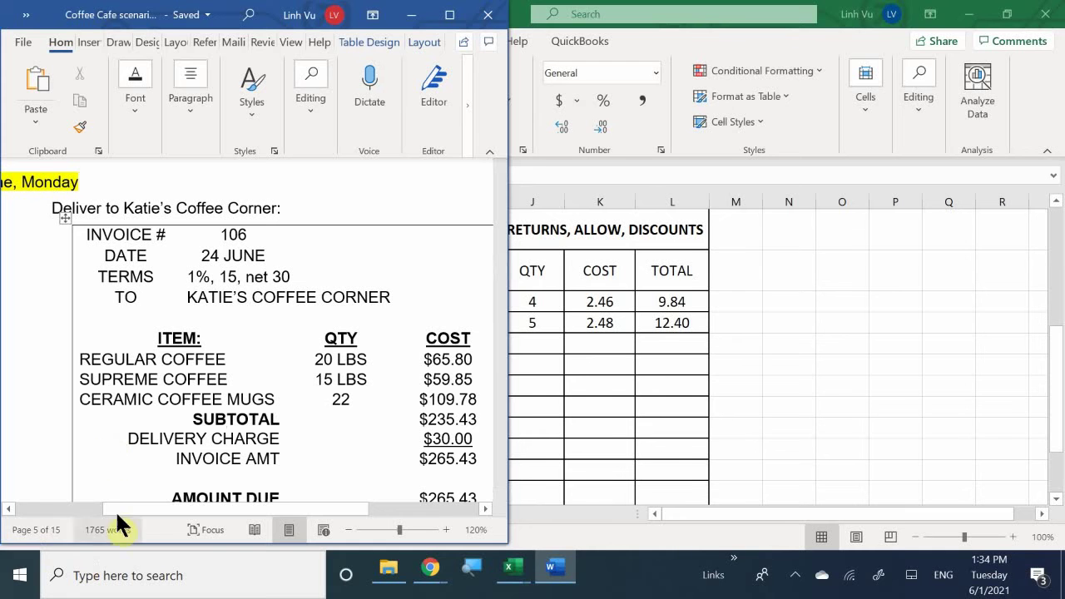
drag(210, 510, 222, 516)
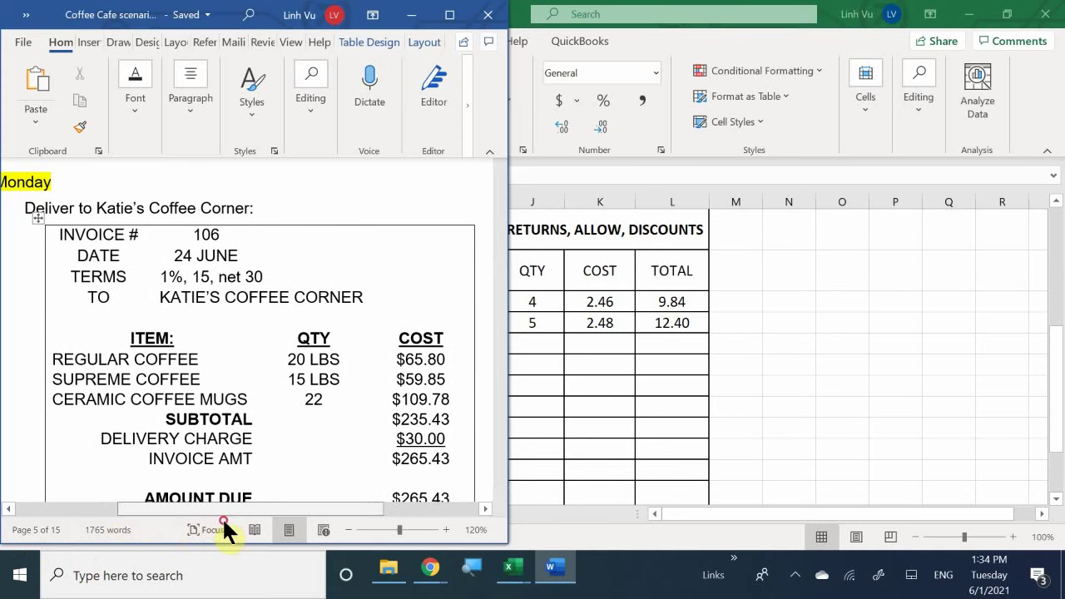
Bring up the general journal workbook beside the Word scenario document, showing the empty rows below the last entry.
click(570, 408)
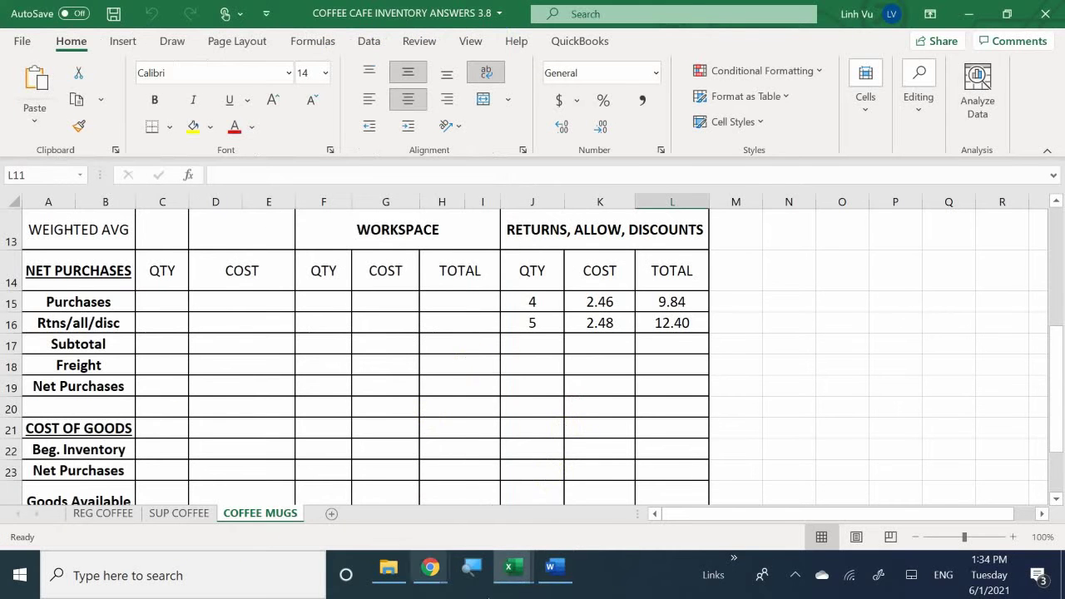
click(299, 480)
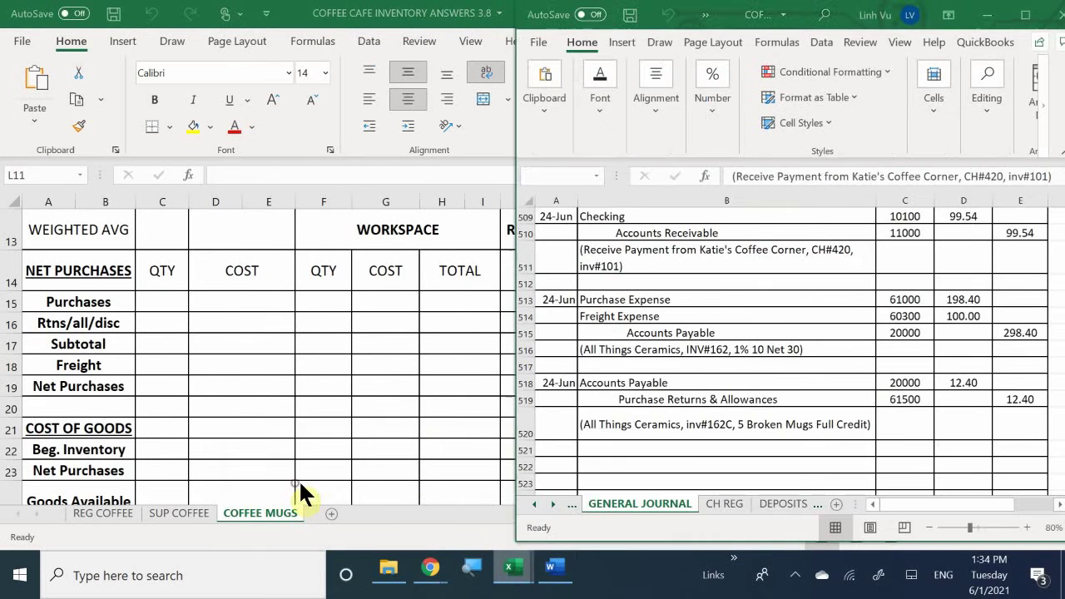
click(555, 572)
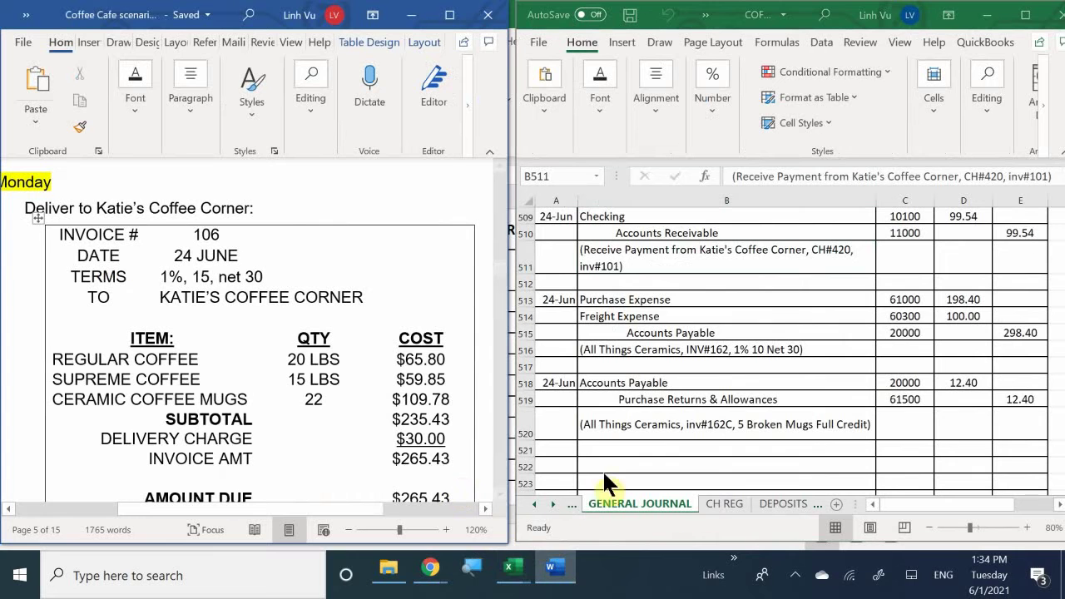
scroll(728, 394, down, 3)
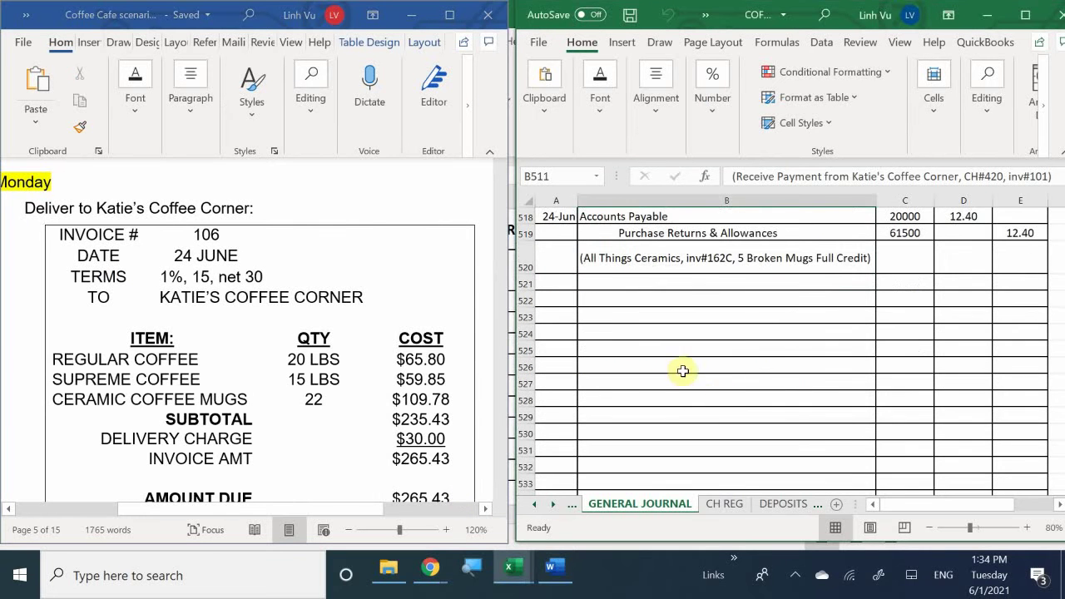
scroll(656, 394, up, 1)
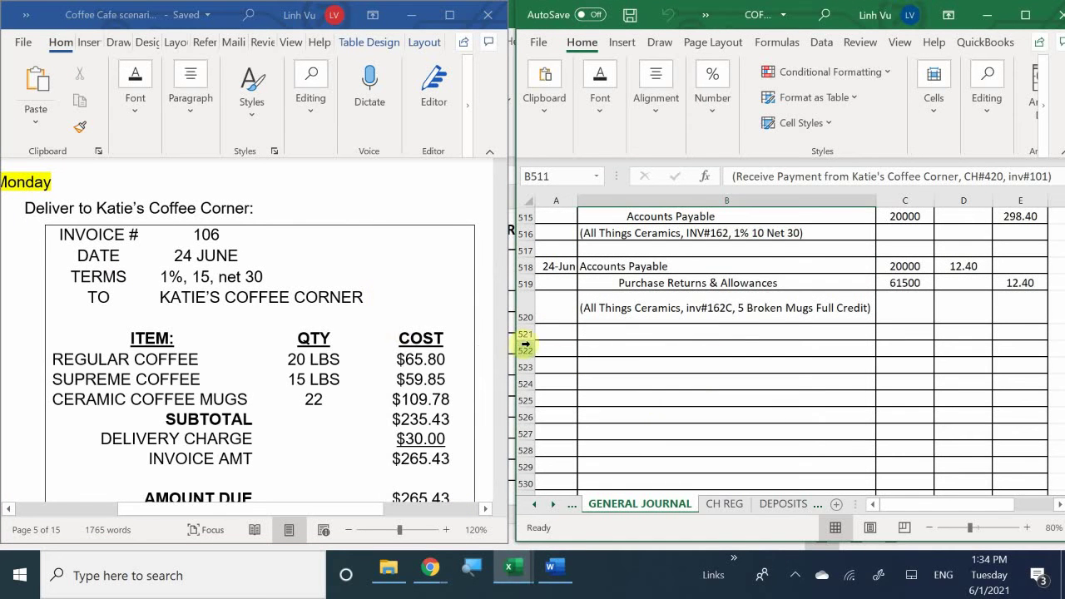
Start a journal entry in row 522 dated 6/24 for Accounts Receivable with posting reference 11000.
click(562, 351)
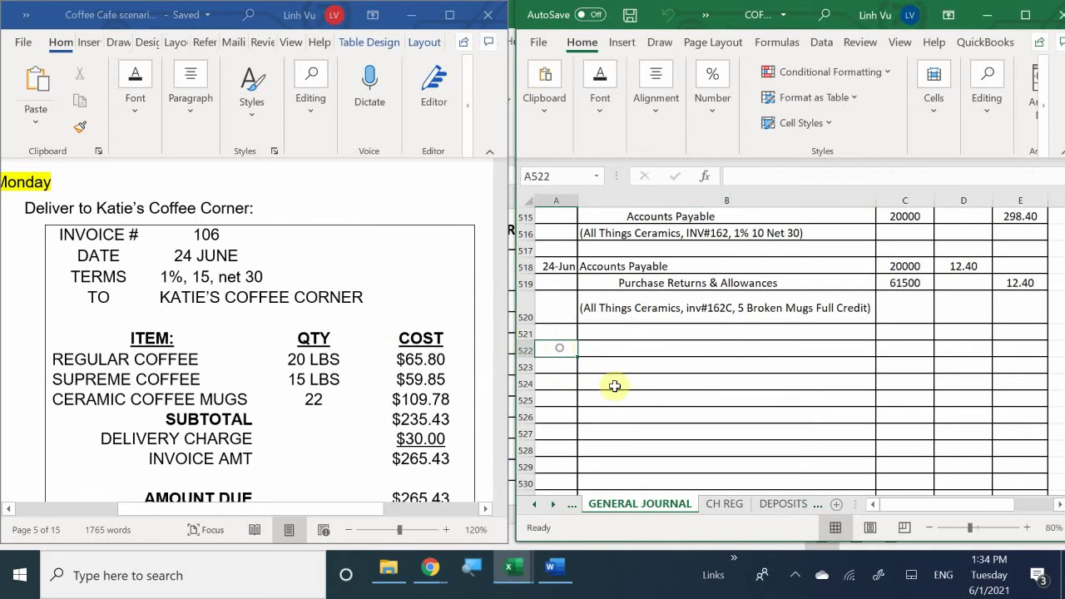
text(6)
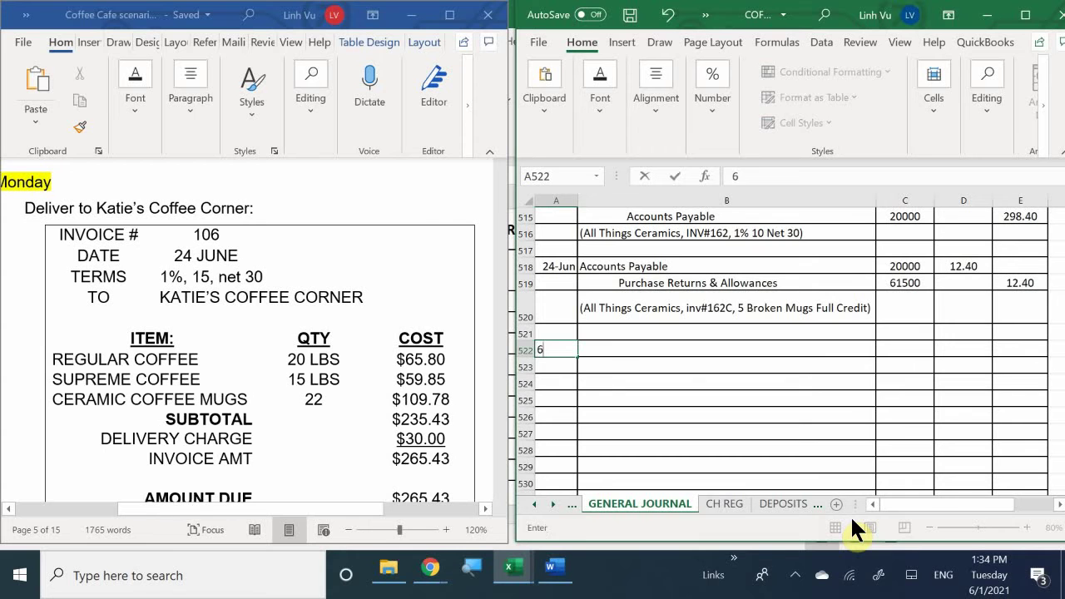
text(/24)
key(Tab)
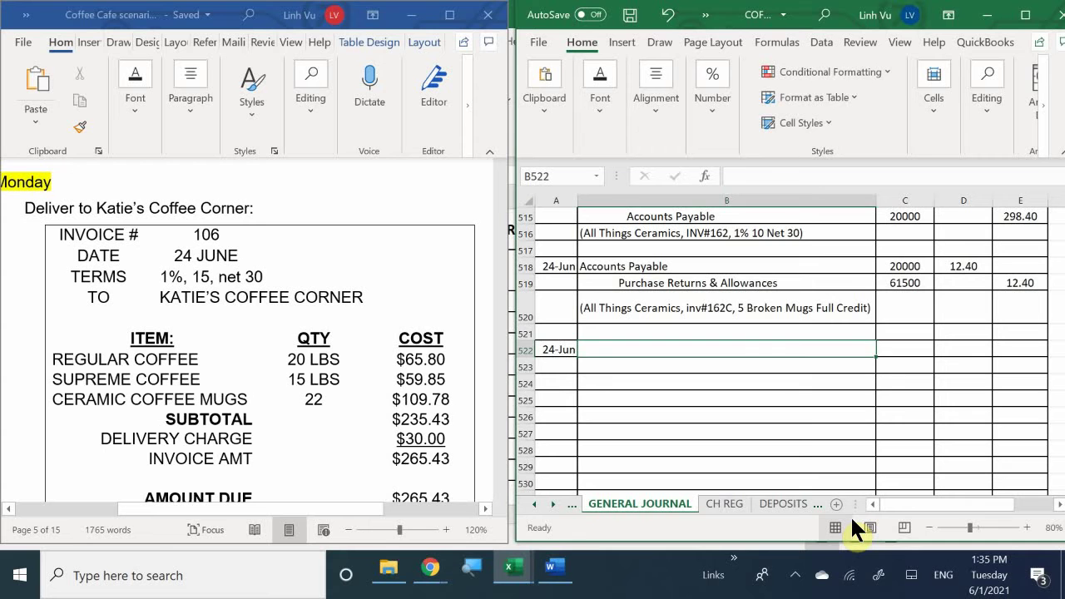
text(a)
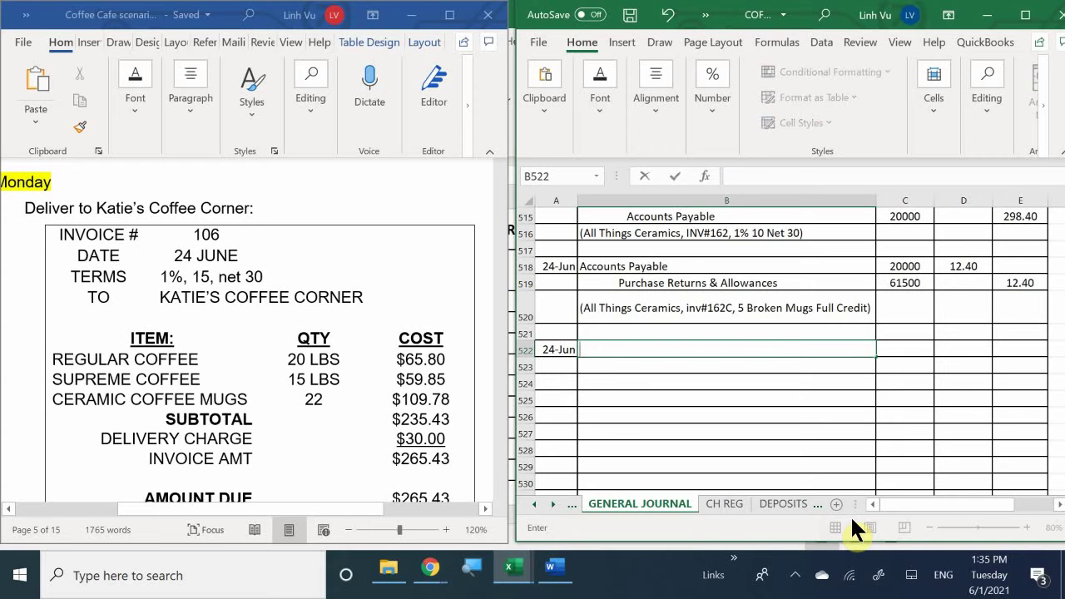
text(ccounts Re)
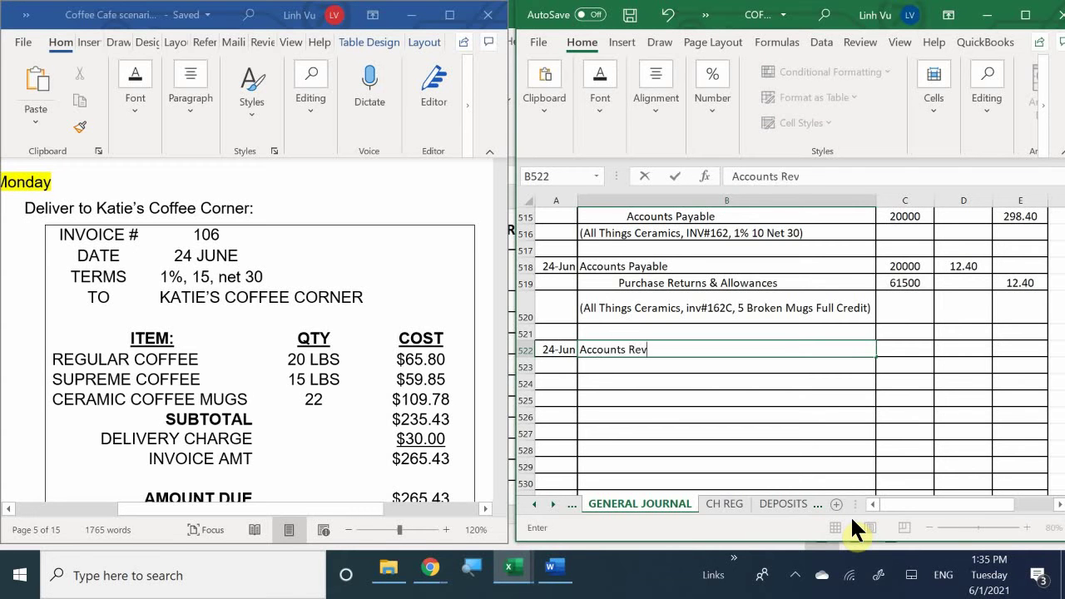
text(ceiv)
key(BackSpace)
key(BackSpace)
key(BackSpace)
text(ia)
text(able)
key(Tab)
text(110)
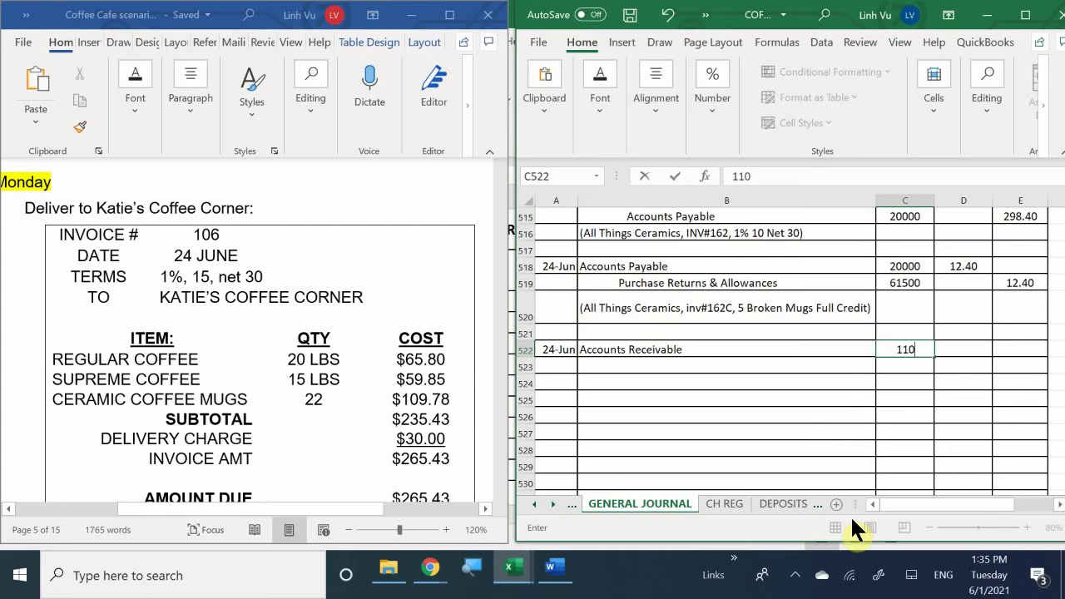
text(00)
key(Return)
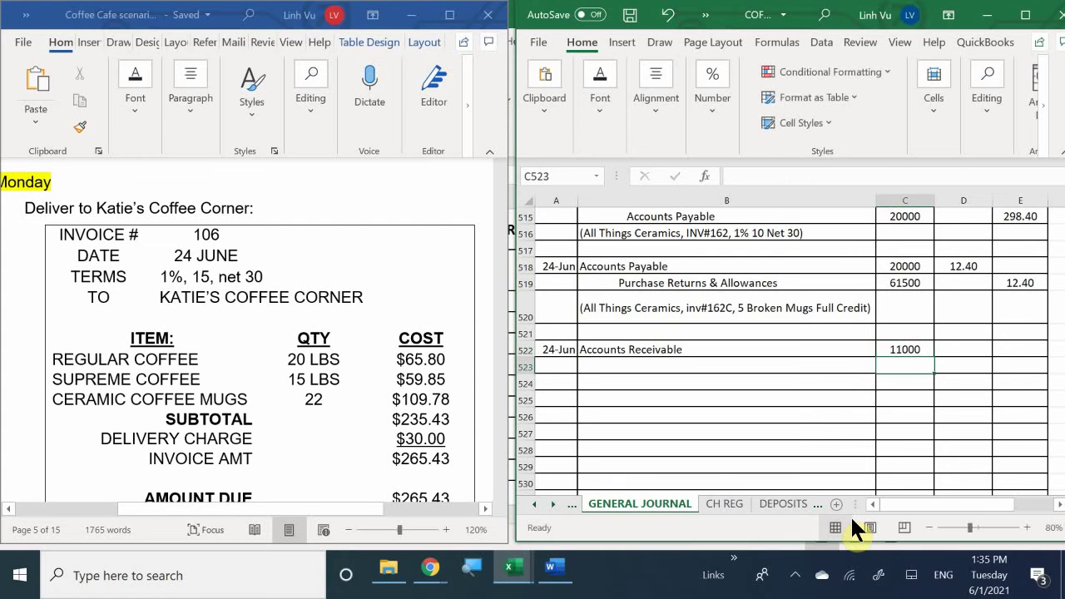
Copy the Sales - Regular Coffee and Sales - Supreme Coffee descriptions with their posting references from rows 436–437 of the 22-Jun Great Restaurant entry.
key(Left)
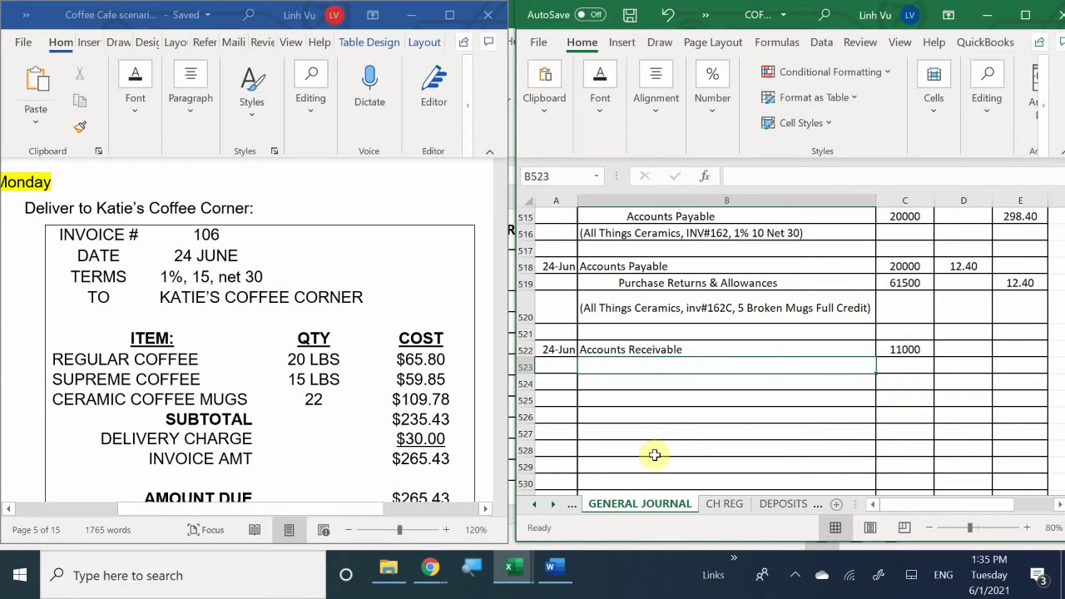
scroll(626, 348, up, 4)
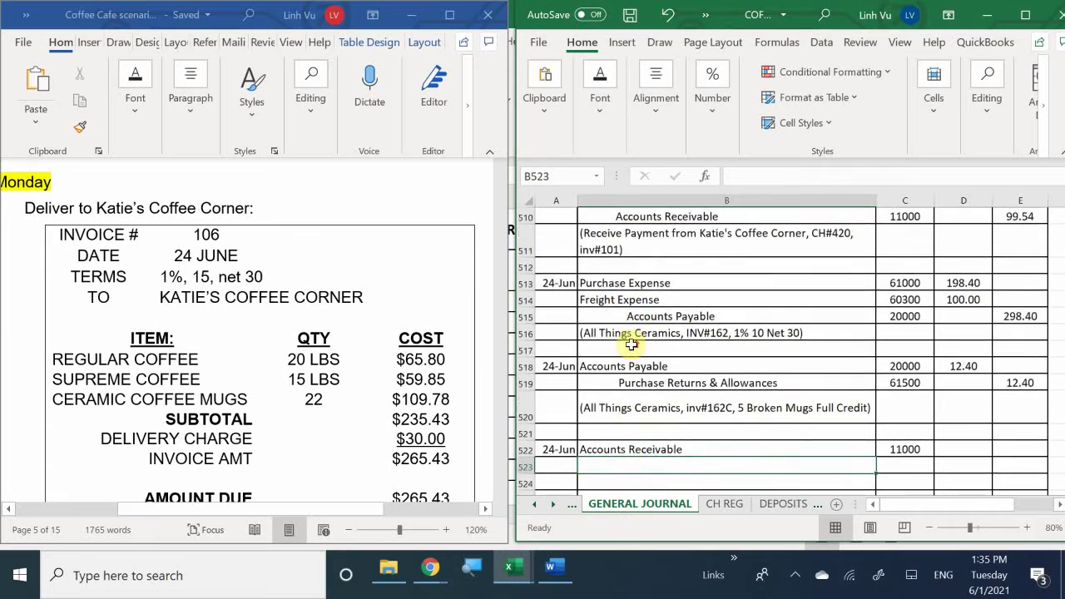
scroll(632, 344, up, 1)
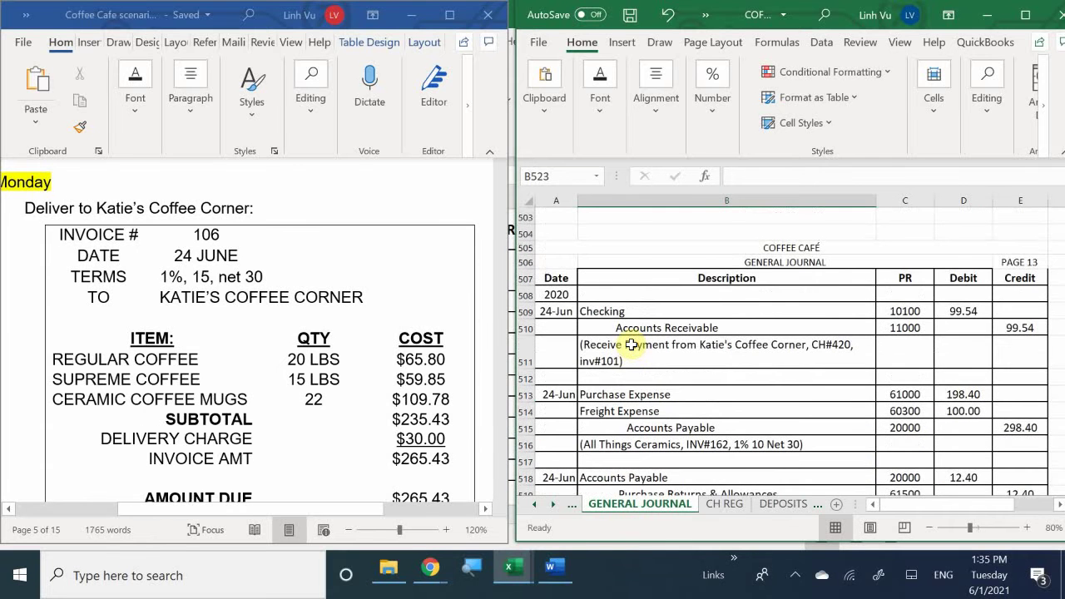
scroll(631, 345, up, 5)
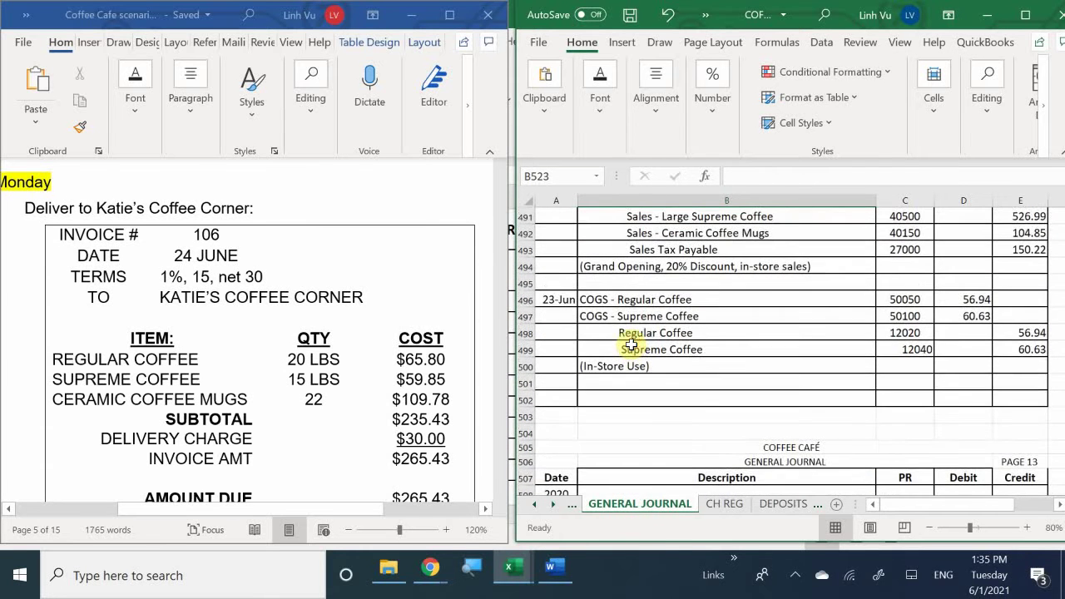
scroll(631, 344, up, 5)
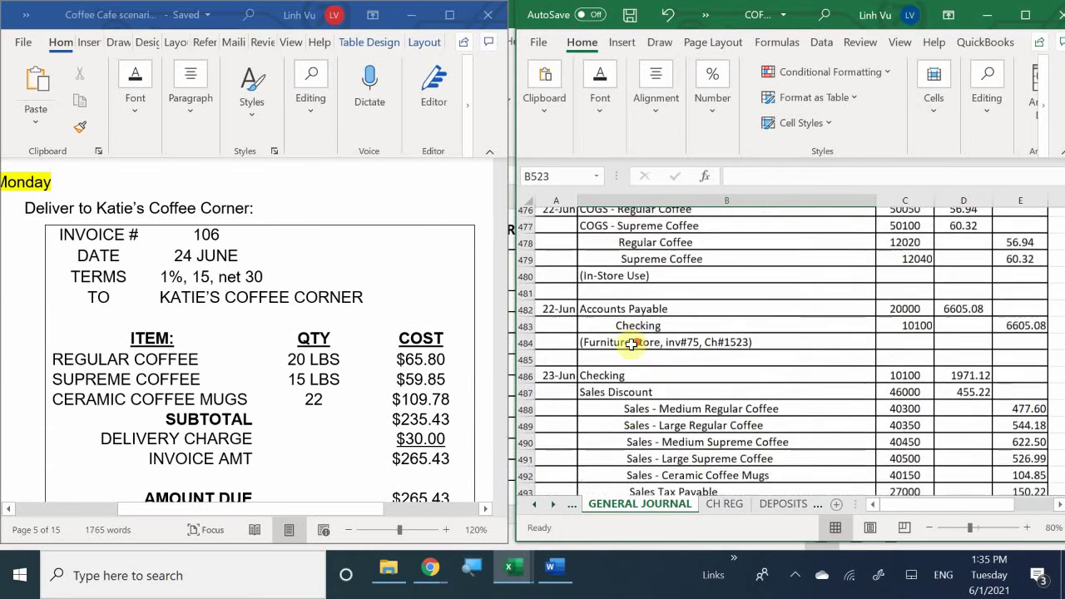
scroll(631, 345, up, 4)
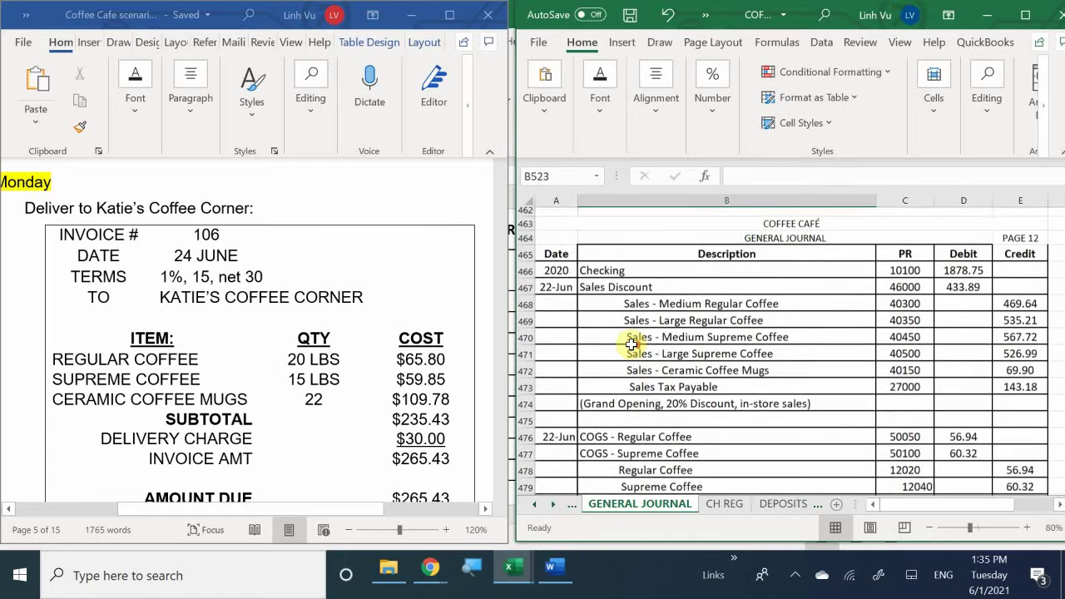
scroll(631, 344, up, 6)
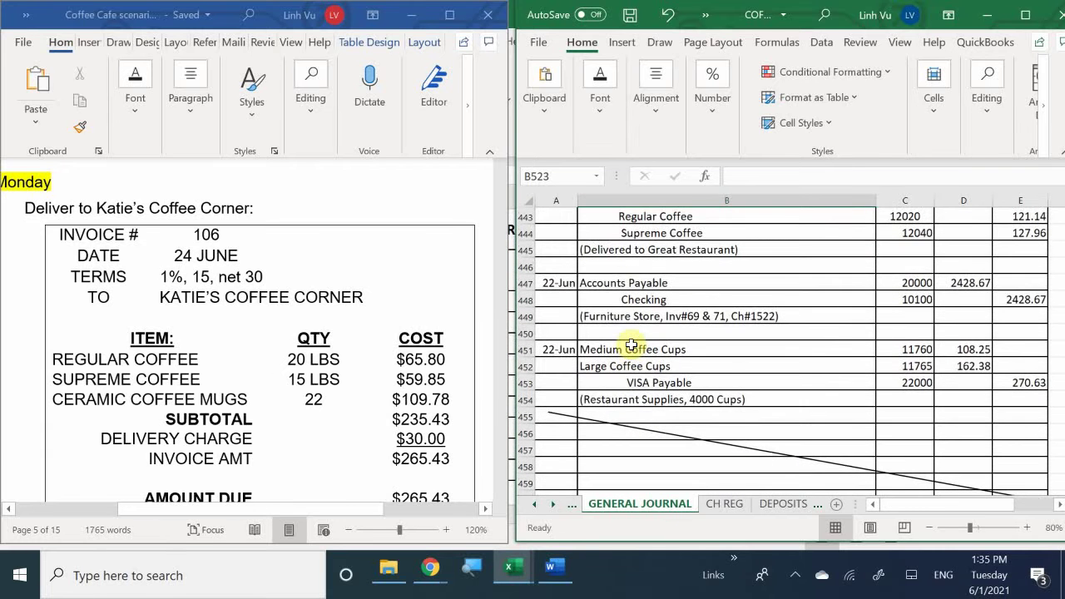
scroll(631, 344, up, 4)
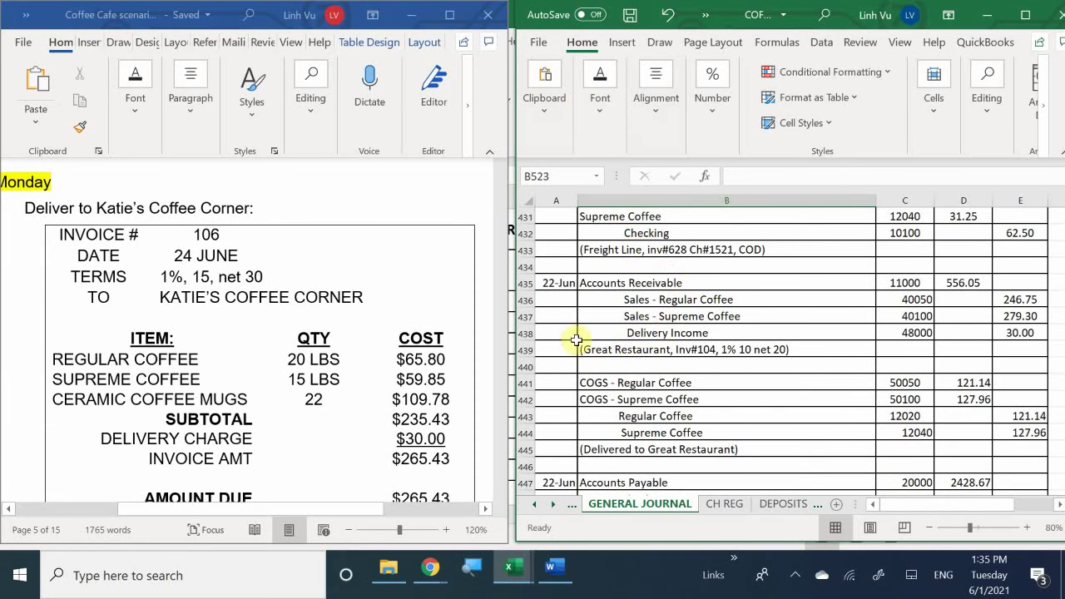
drag(607, 300, 609, 311)
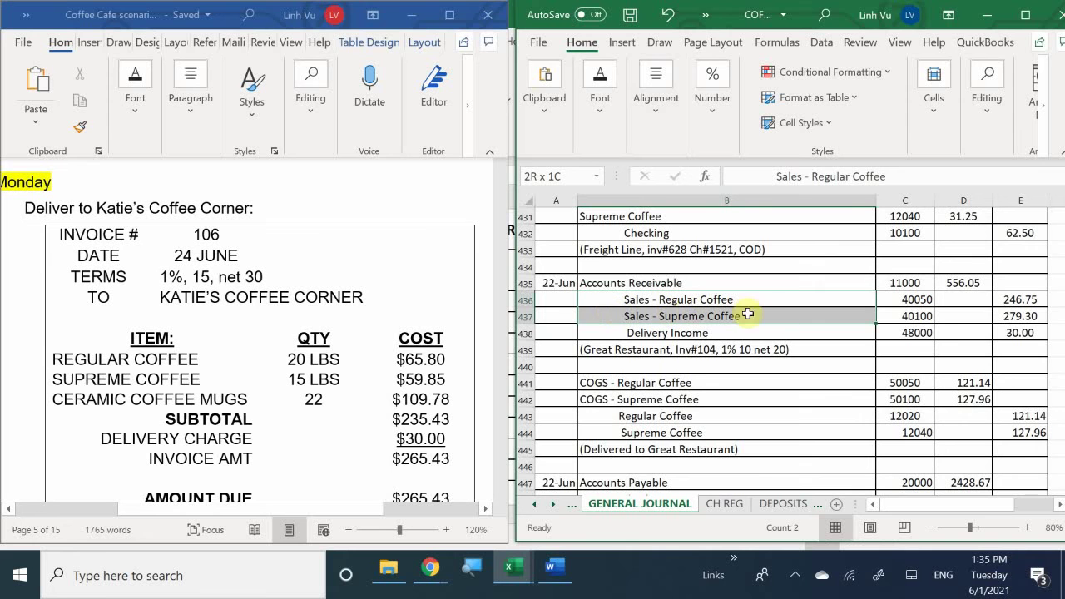
drag(866, 312, 894, 310)
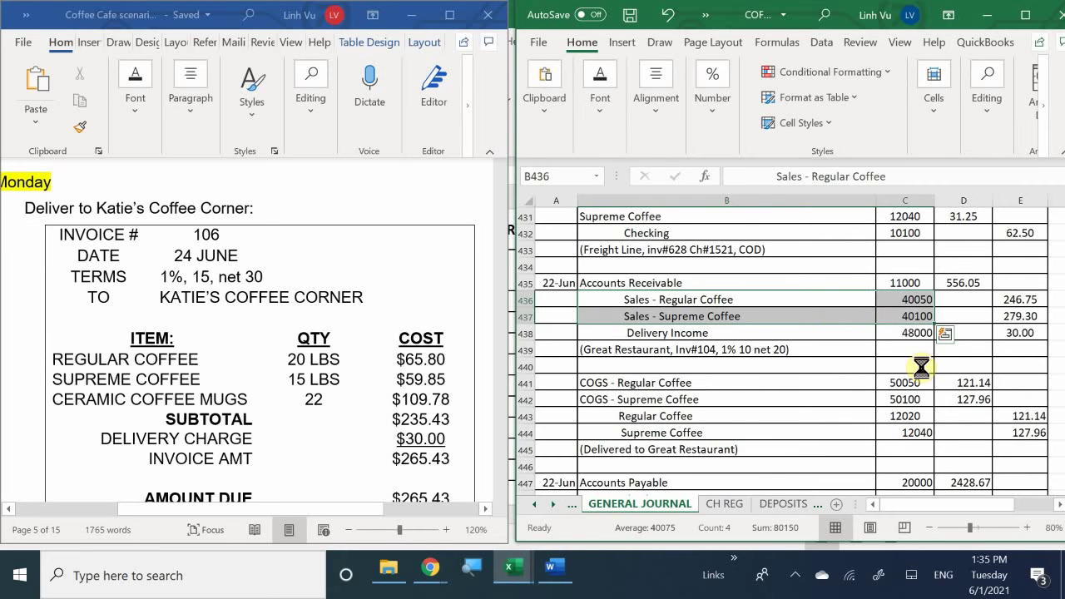
key(ctrl+c)
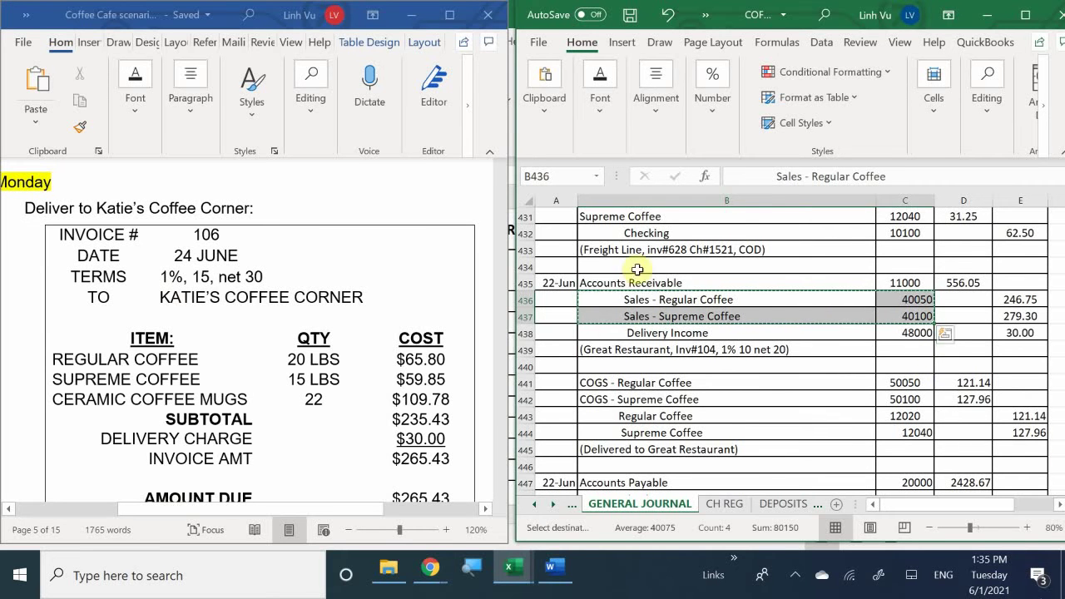
Paste the two copied coffee sales lines into rows 523–524 below Accounts Receivable in the 24-Jun entry.
scroll(665, 395, down, 20)
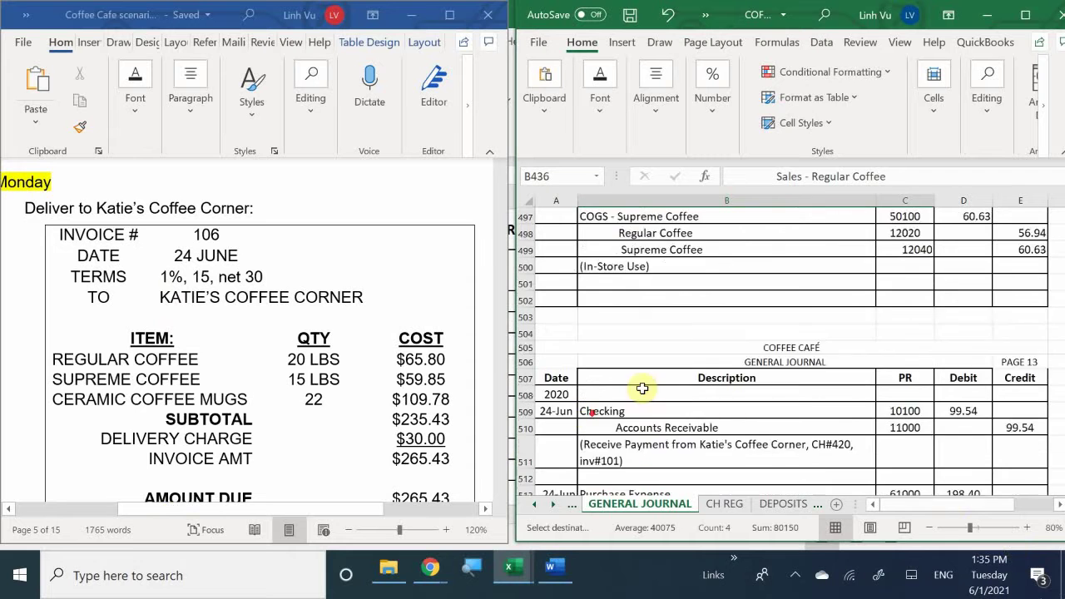
scroll(642, 388, up, 1)
scroll(642, 388, down, 9)
scroll(645, 388, up, 5)
scroll(653, 388, down, 1)
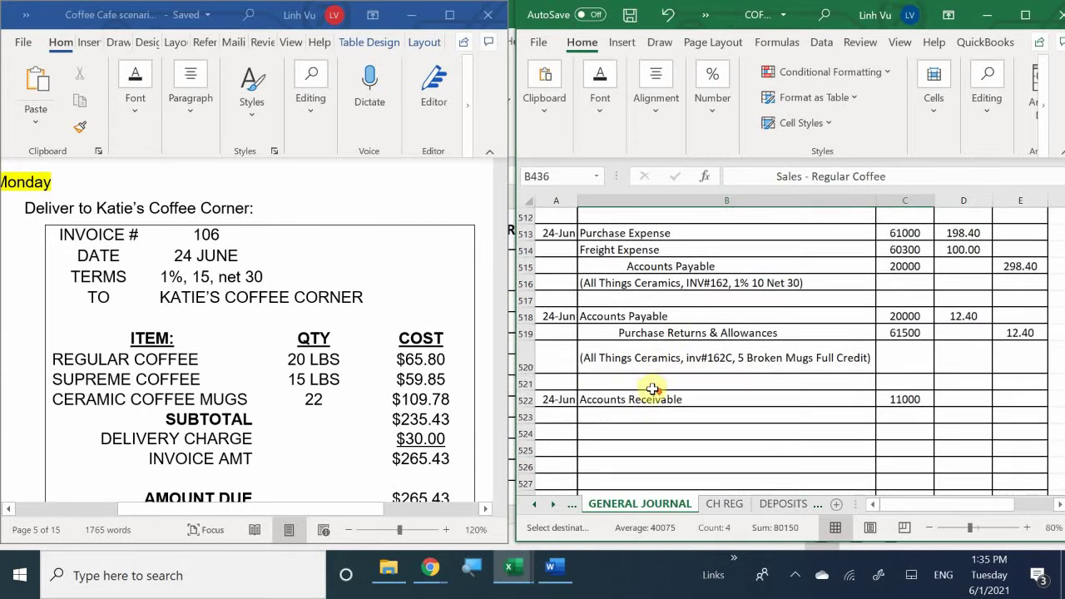
scroll(644, 391, down, 1)
click(625, 368)
key(ctrl+v)
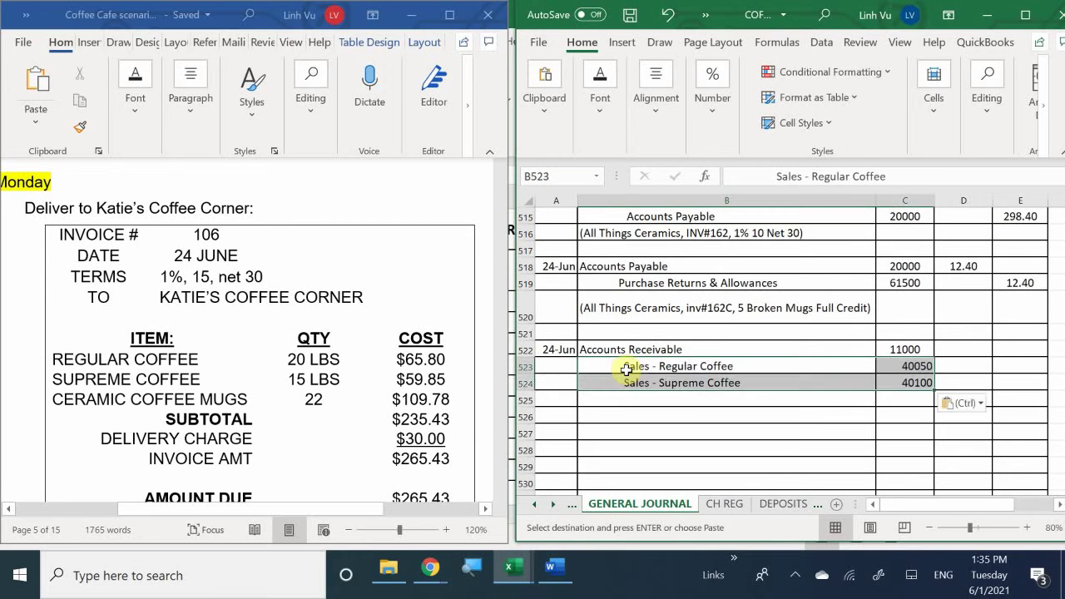
Copy the Sales - Ceramic Coffee Mugs description from row 492 into row 525 and enter posting reference 40150 beside it.
scroll(626, 369, up, 4)
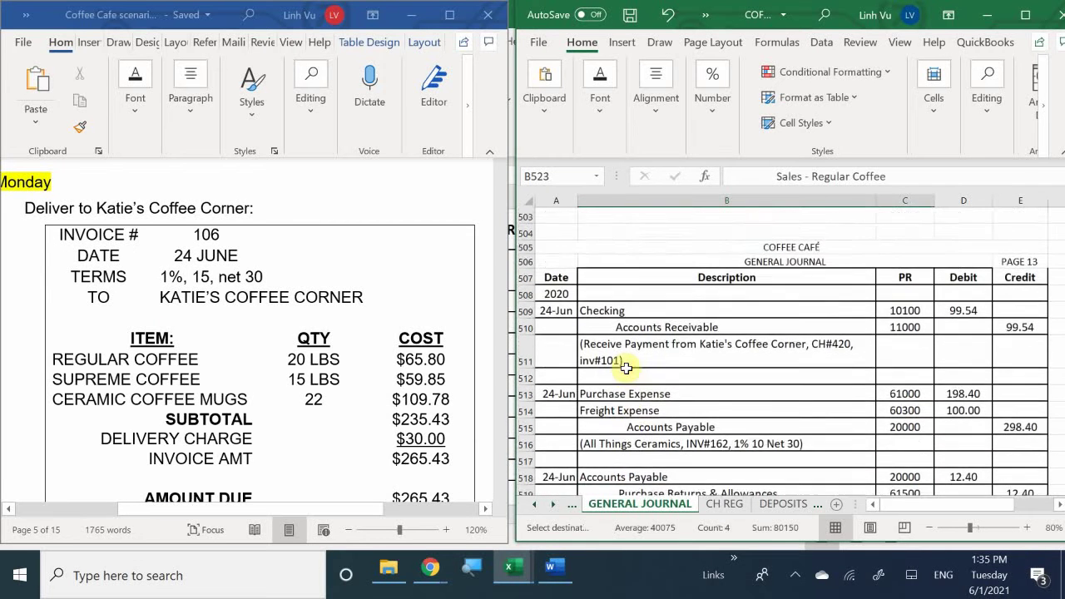
scroll(625, 368, up, 6)
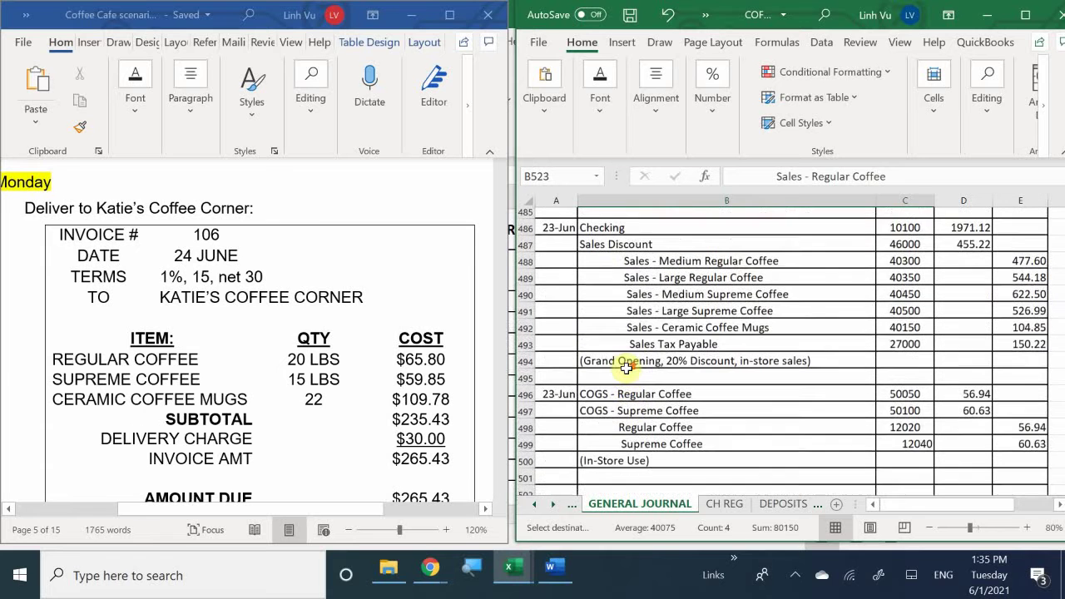
click(657, 332)
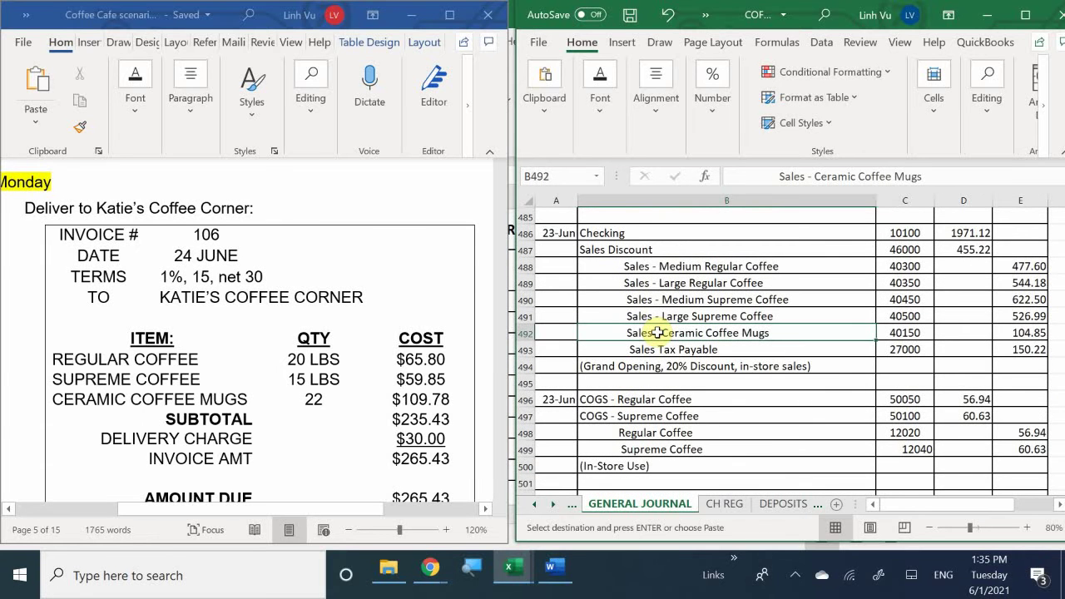
scroll(657, 333, down, 8)
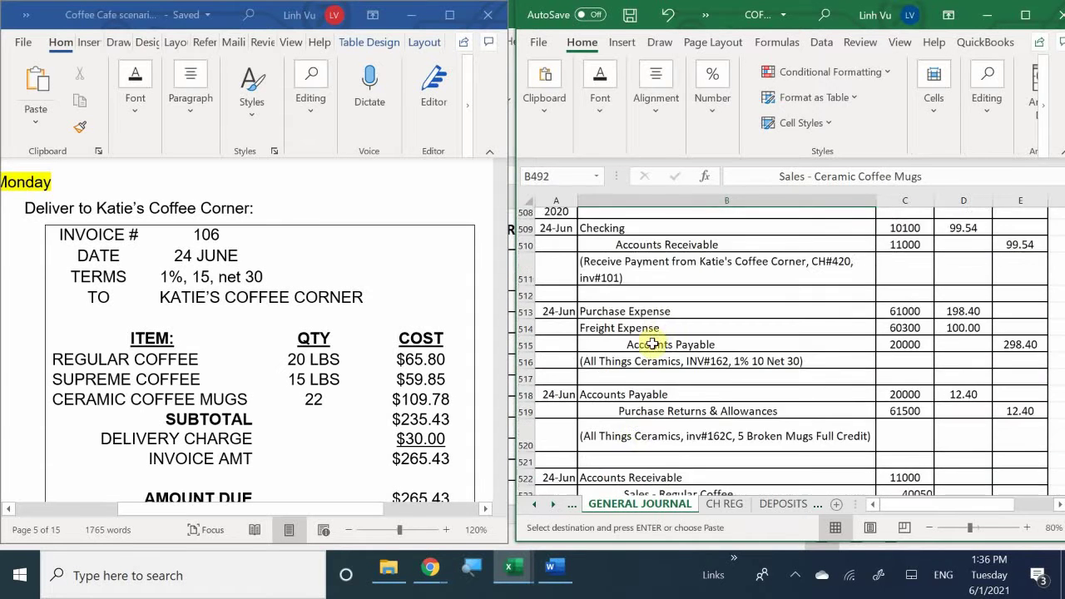
scroll(652, 344, down, 4)
click(635, 350)
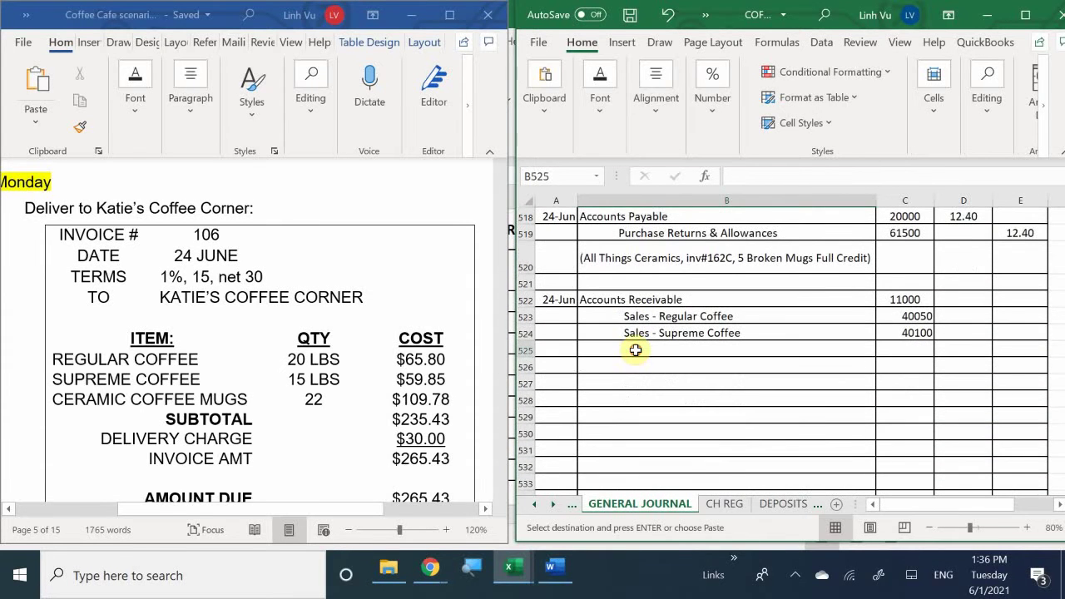
key(ctrl+v)
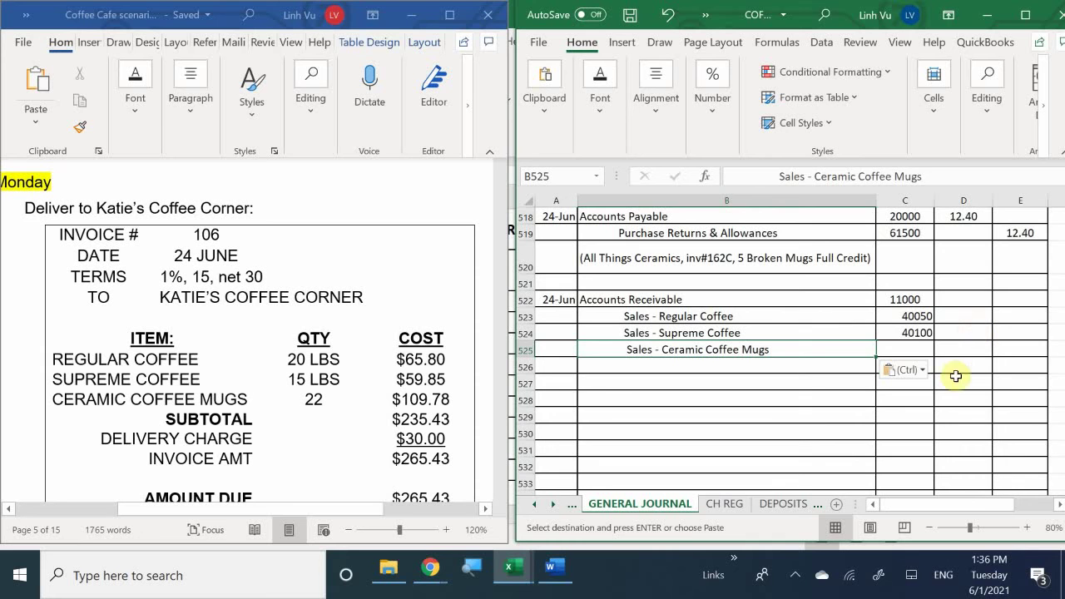
click(909, 348)
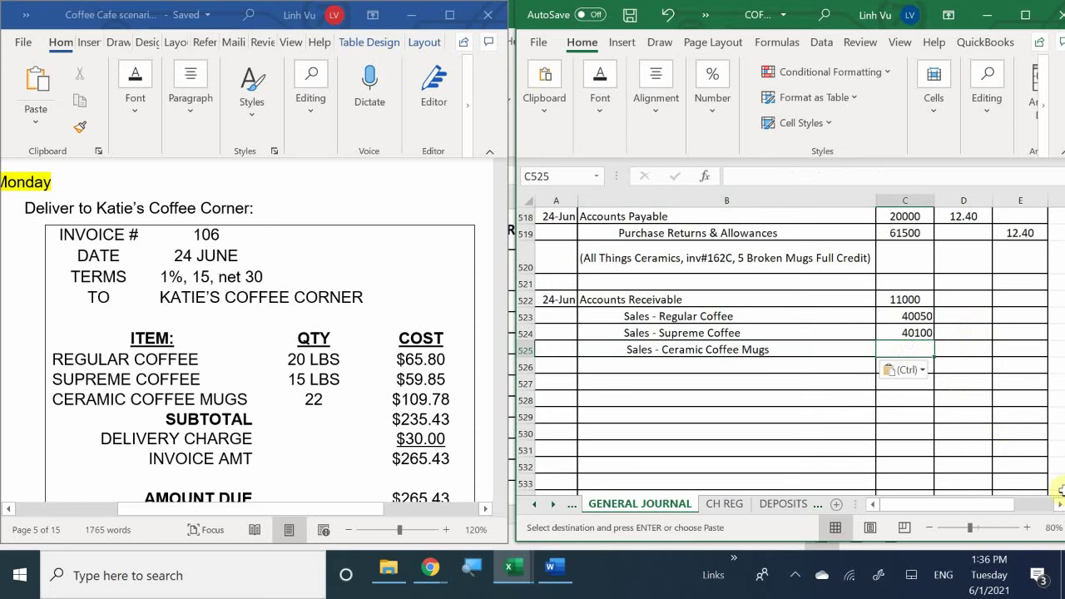
text(40150)
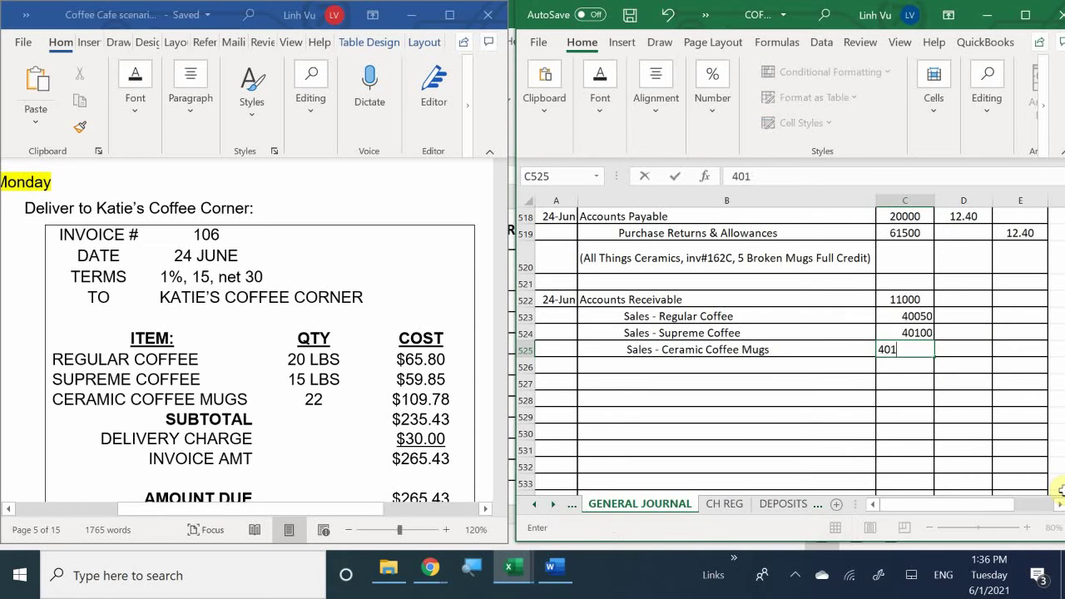
key(Return)
Enter the invoice credits 65.80 for regular coffee, 59.85 for supreme coffee and 109.78 for ceramic coffee mugs in E523:E525.
key(Right)
key(Up)
key(Up)
key(Up)
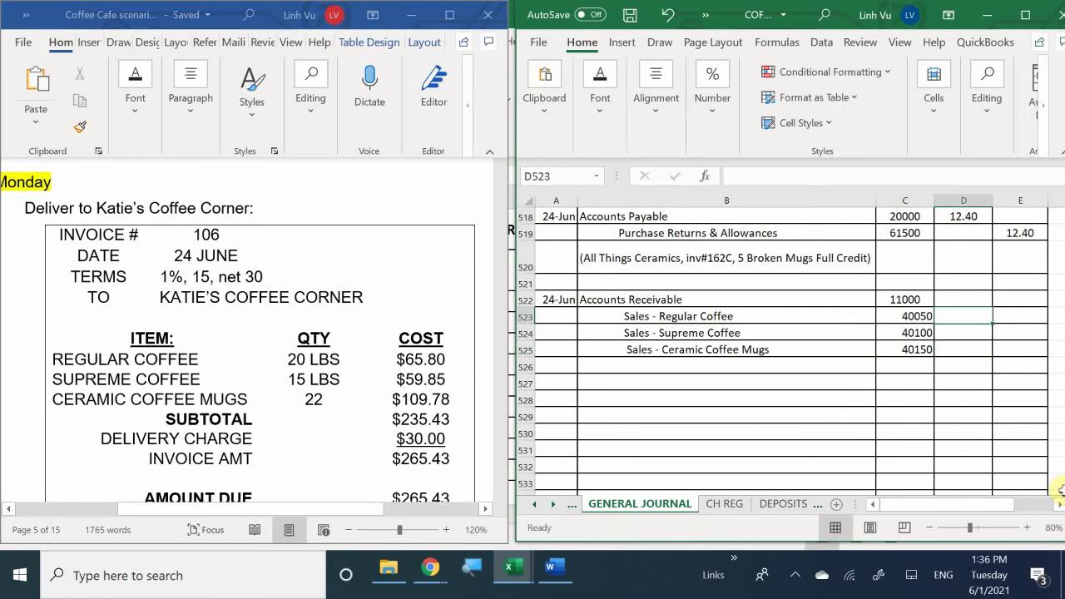
key(Right)
text(65.)
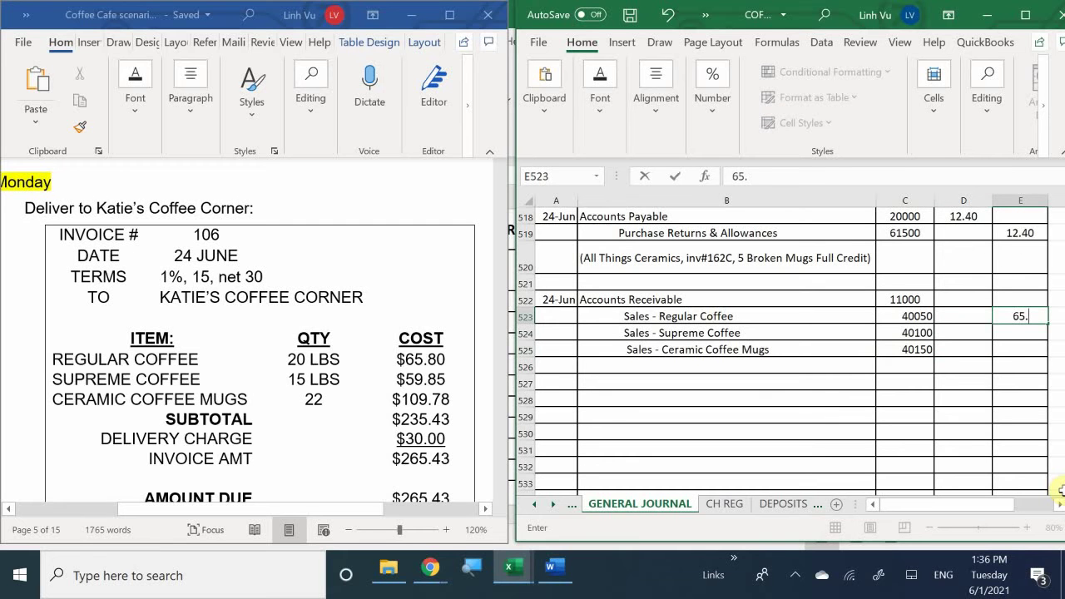
text(80)
key(Return)
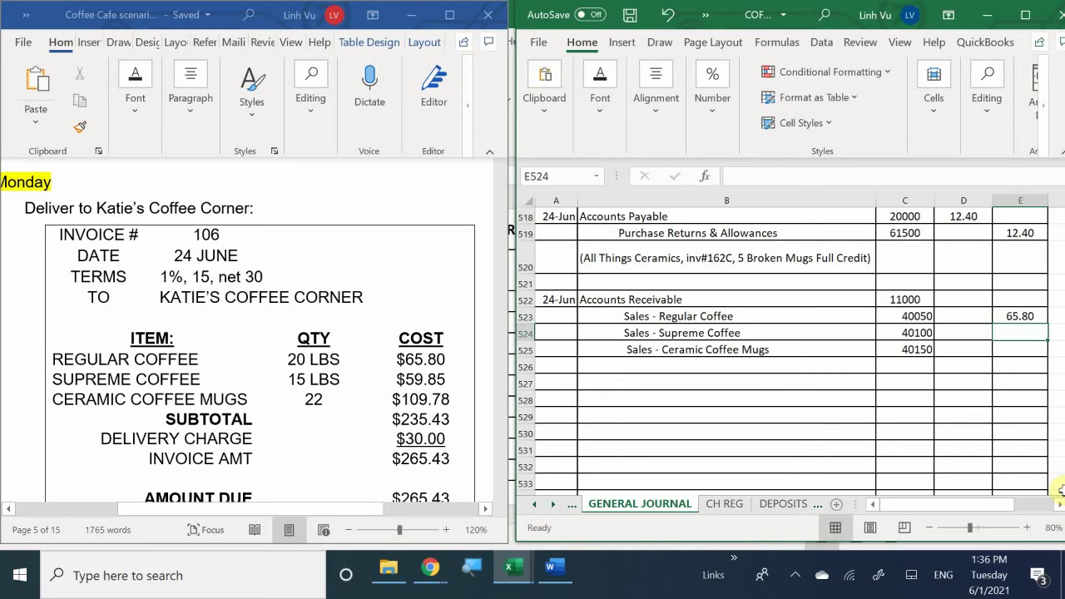
text(59.85)
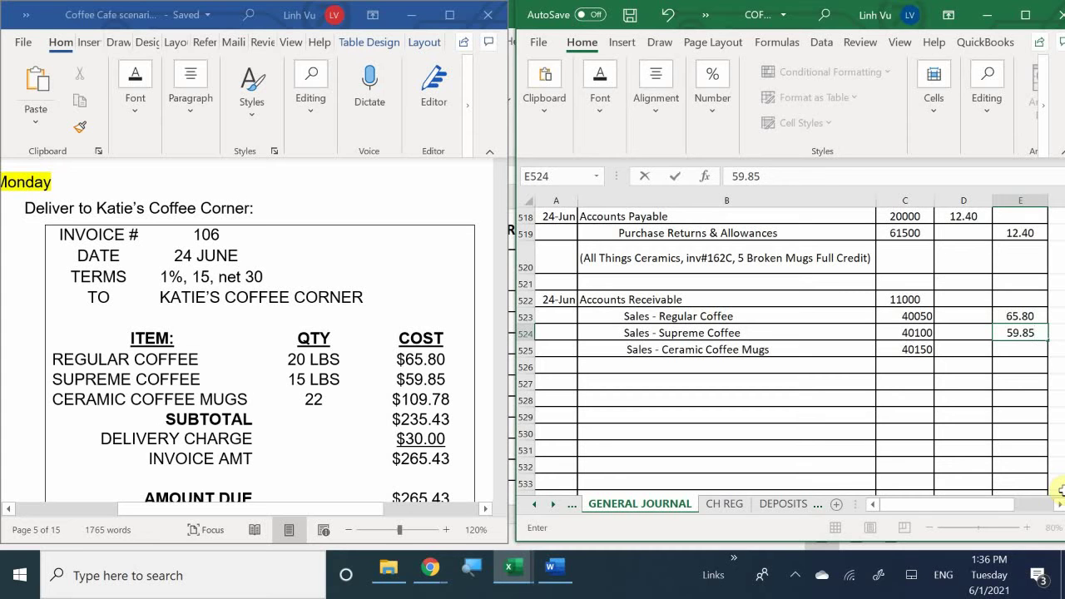
key(Return)
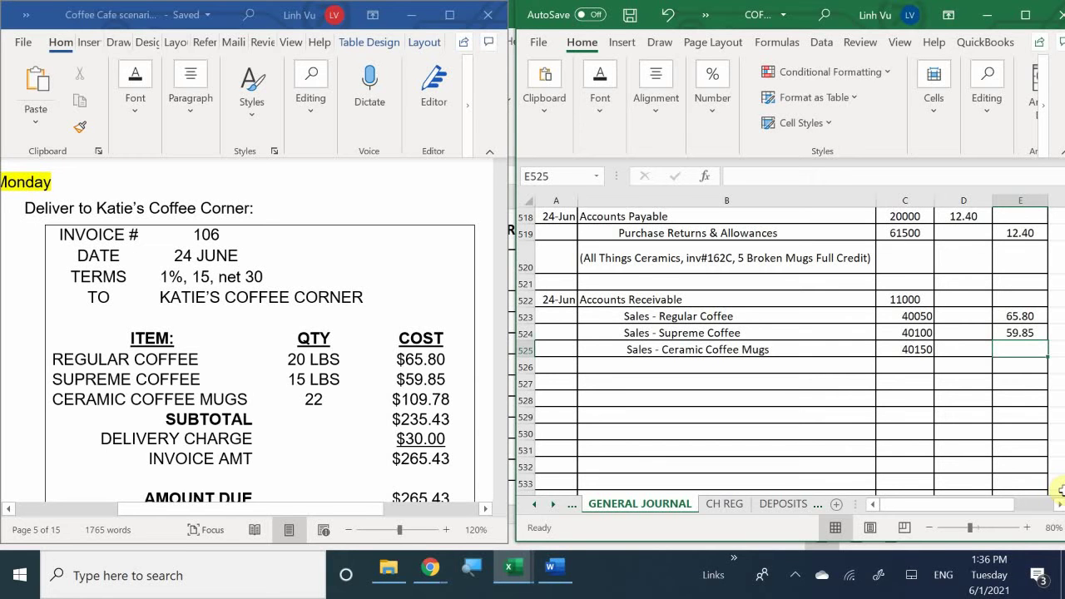
text(109)
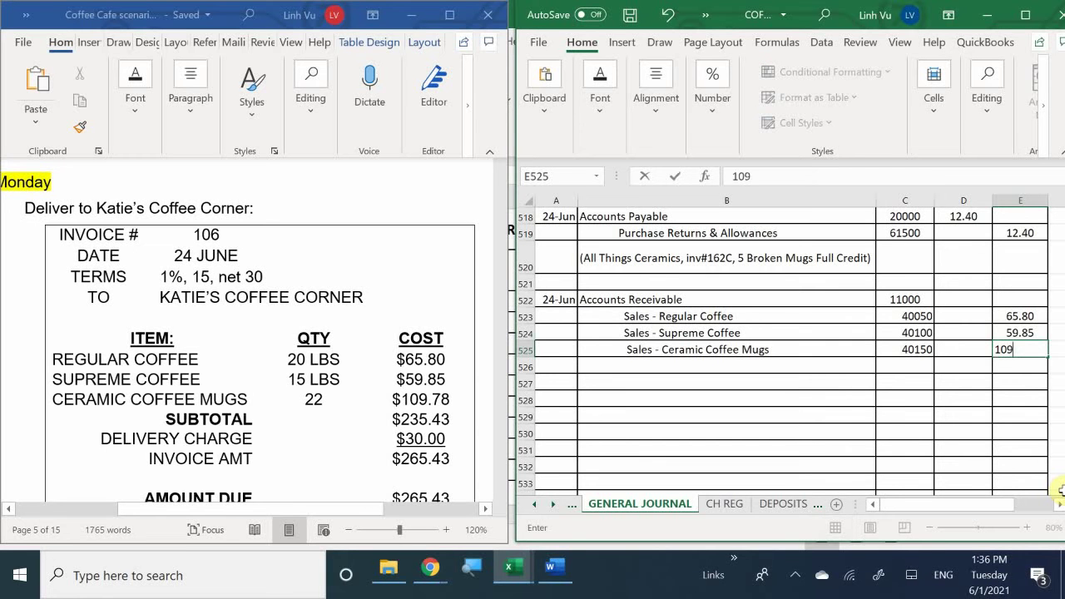
text(.78)
key(Return)
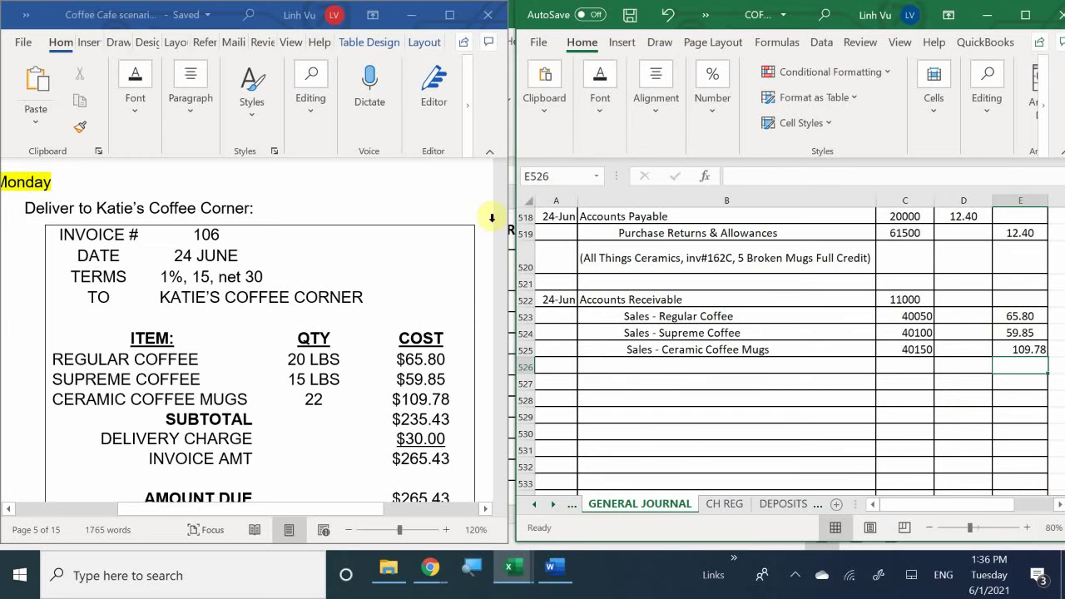
Add an indented Delivery Income line in row 526 with posting reference 48000.
click(658, 367)
scroll(658, 368, down, 1)
scroll(658, 367, up, 4)
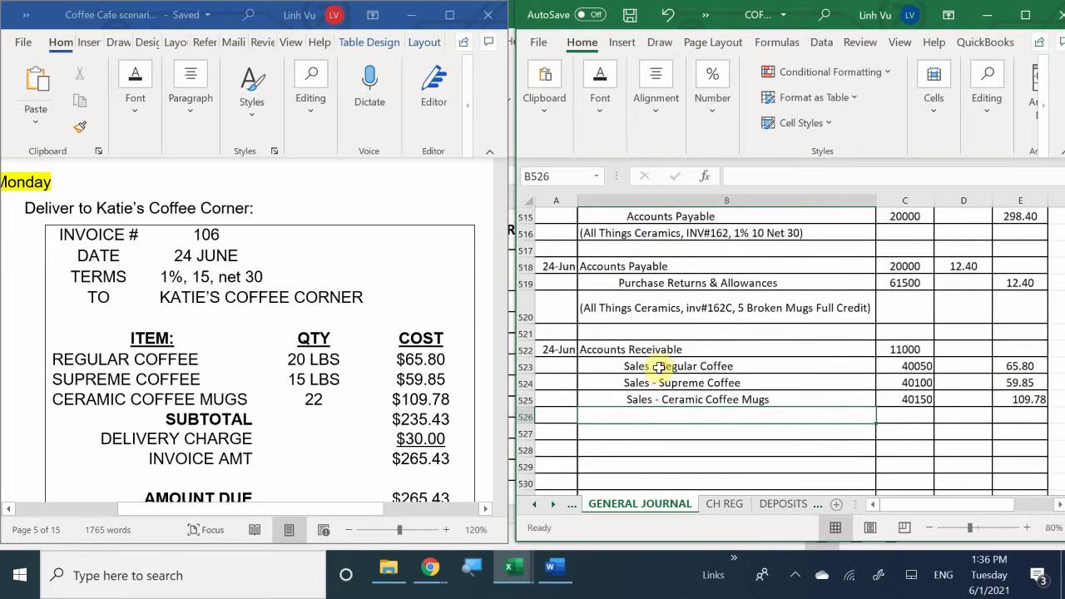
scroll(658, 368, down, 3)
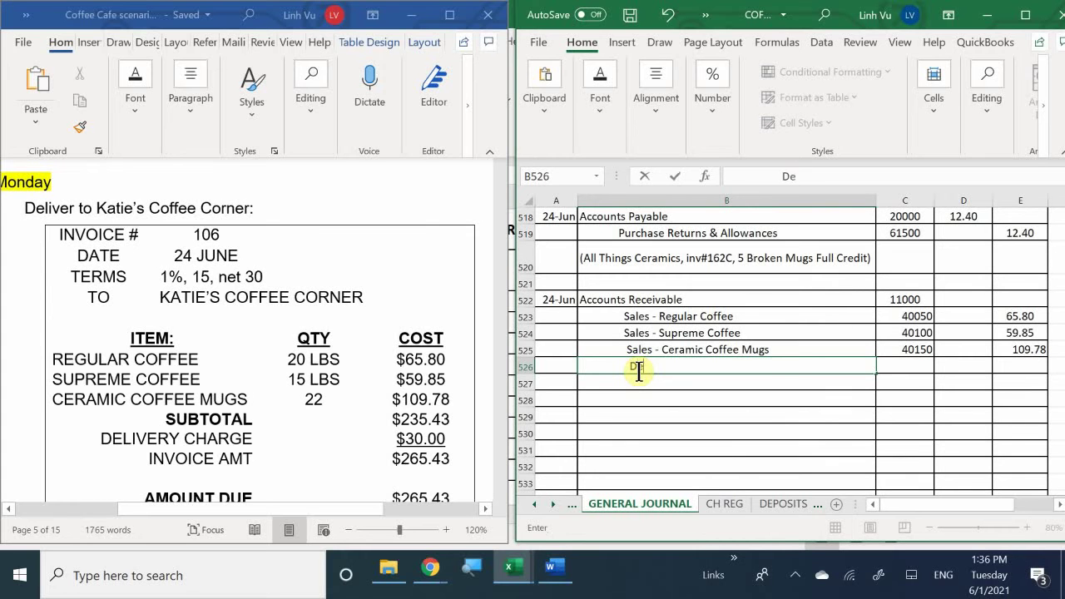
text(Deliber)
key(BackSpace)
key(BackSpace)
key(BackSpace)
text(very Inc)
key(Tab)
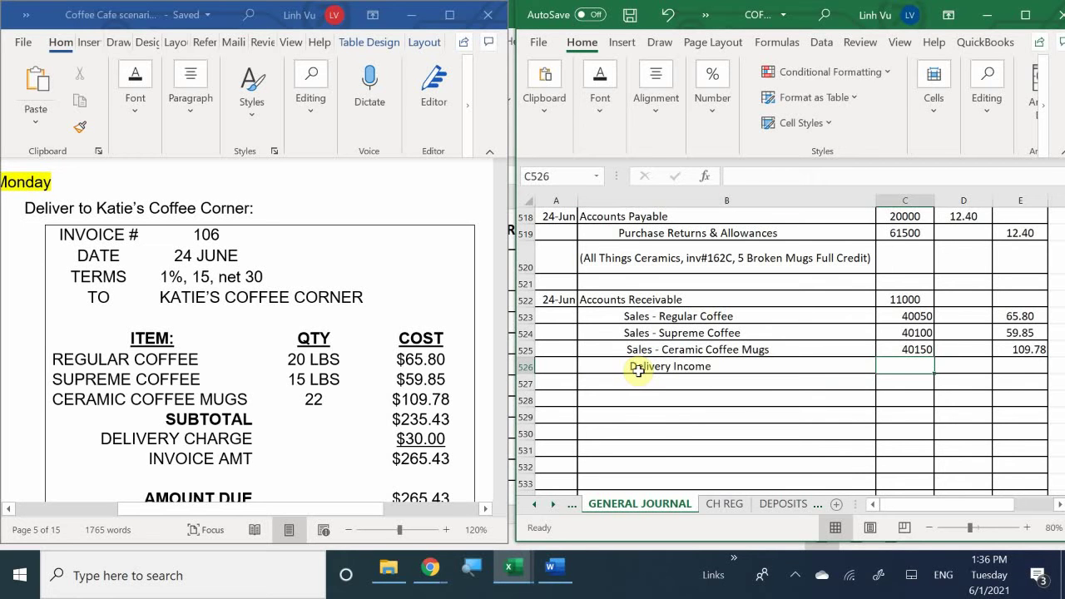
text(48000)
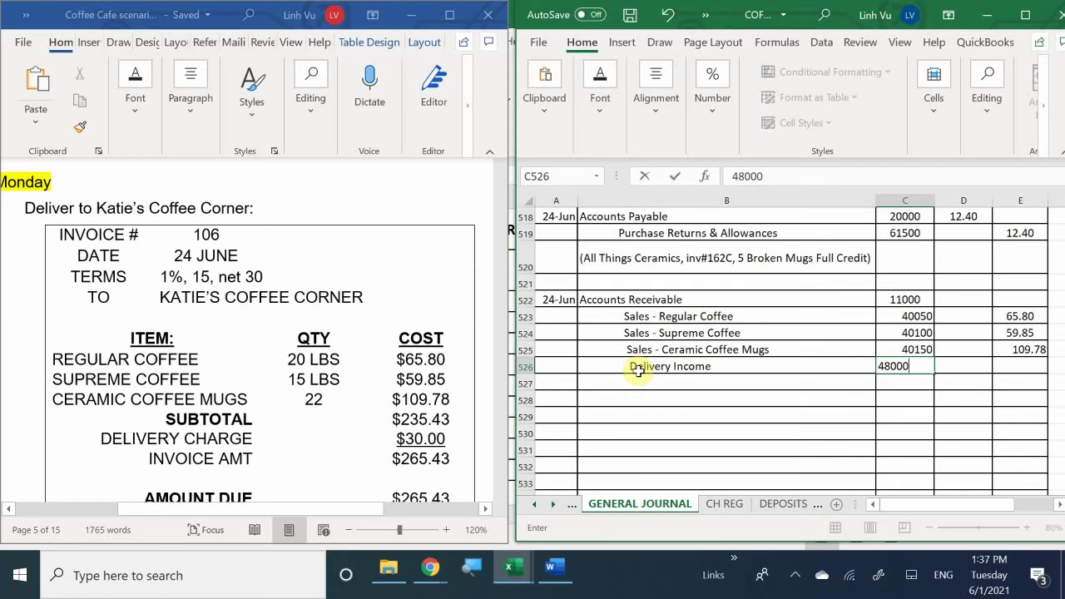
key(Return)
Enter a credit of 30 for Delivery Income in row 526.
key(Up)
key(Right)
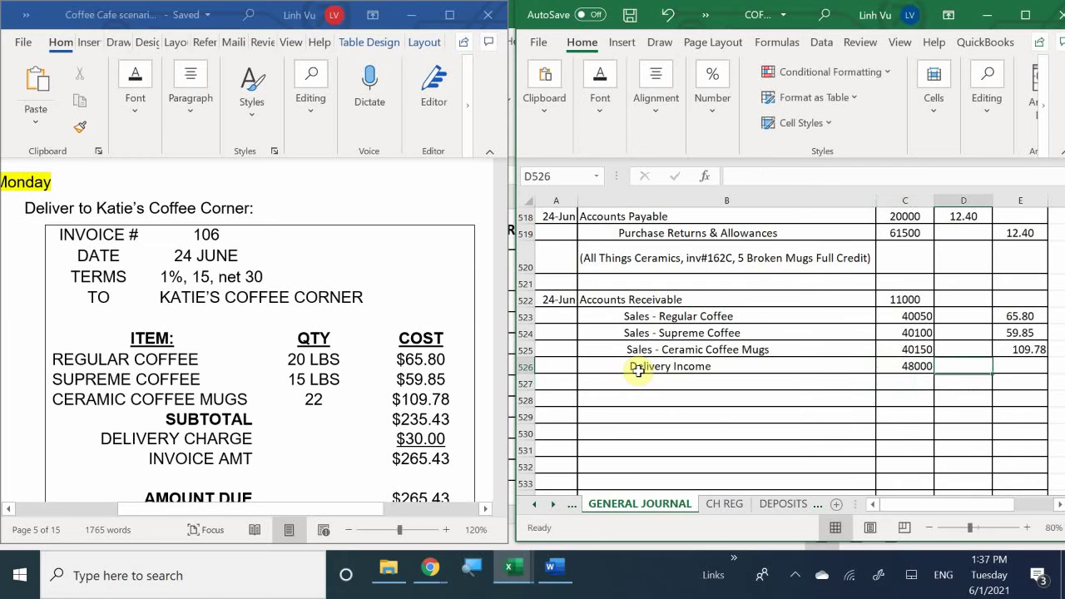
key(Right)
text(30)
key(Return)
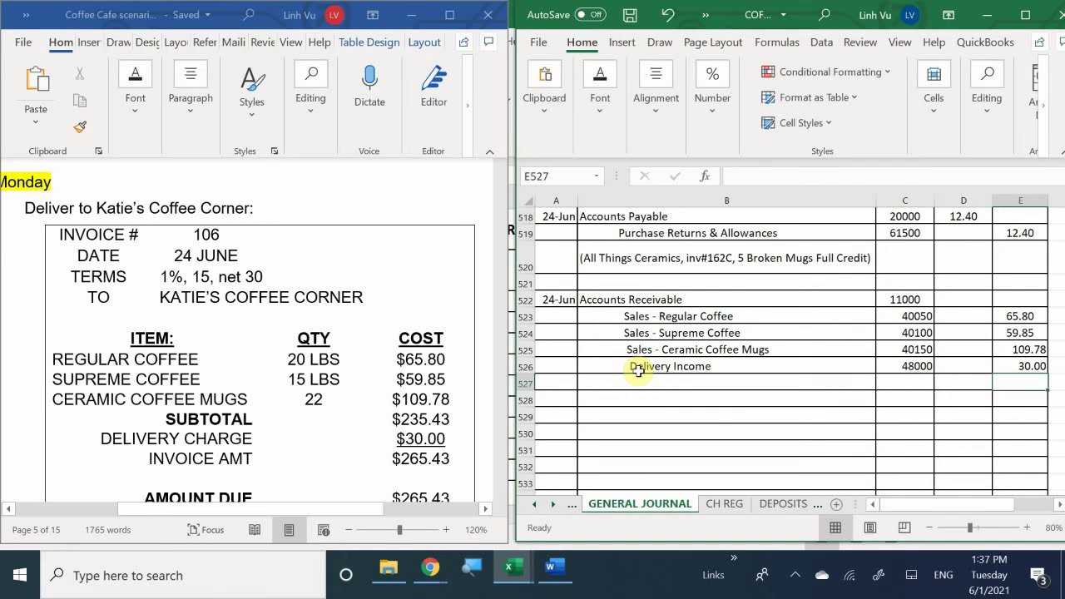
Enter the Accounts Receivable debit in D522 as a SUM formula over the credits in E523:E527.
click(969, 300)
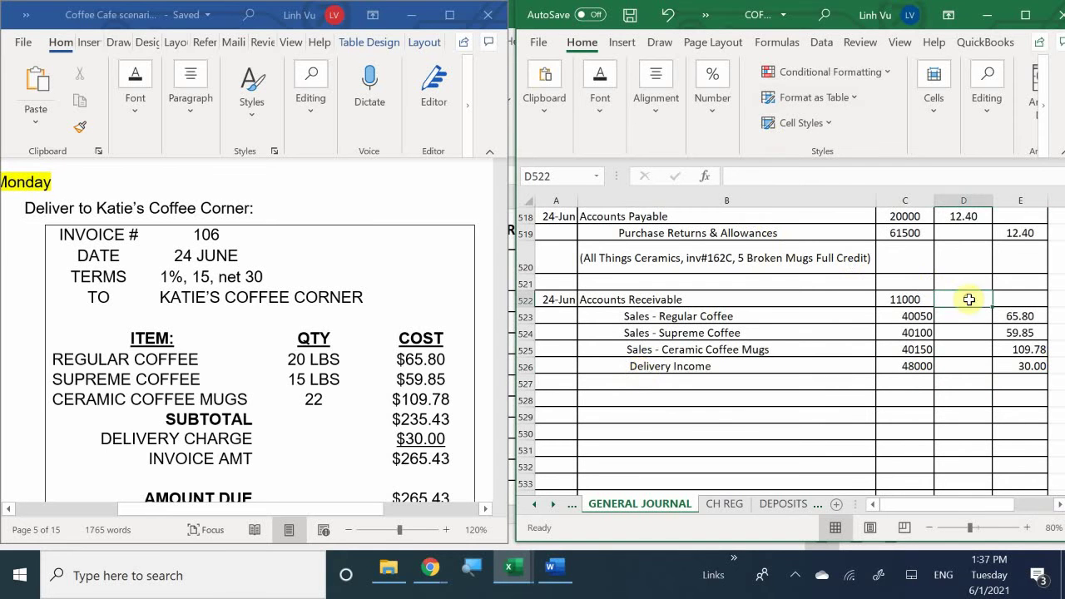
text(s)
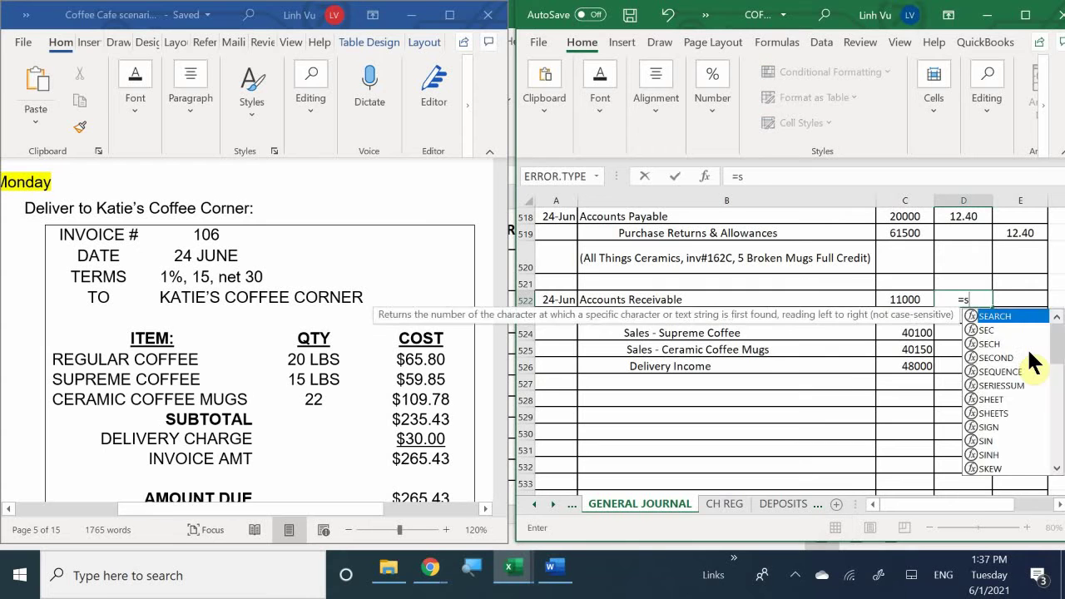
text(uk)
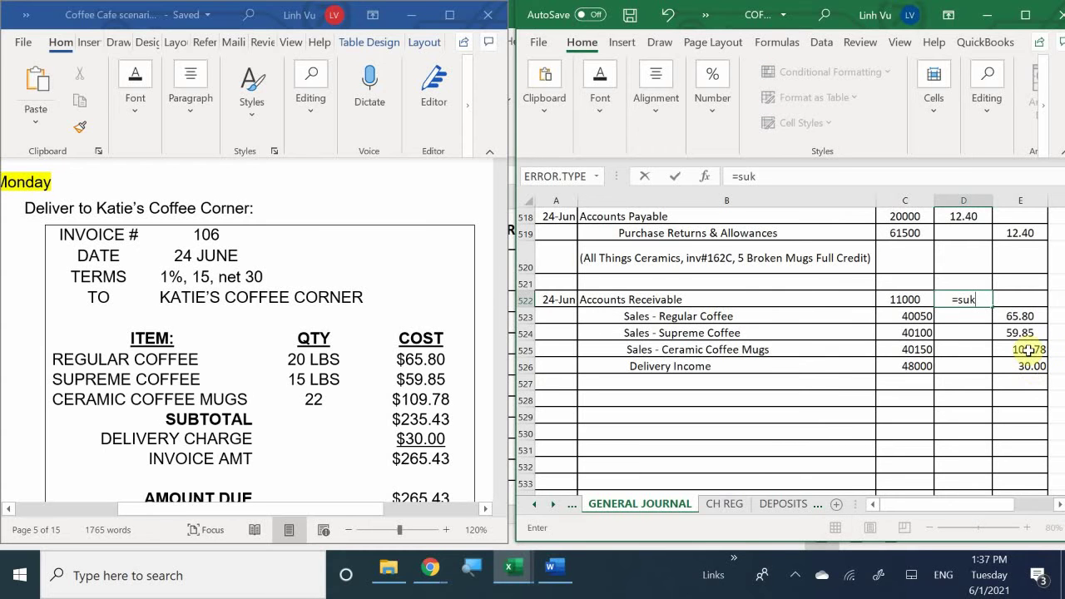
key(BackSpace)
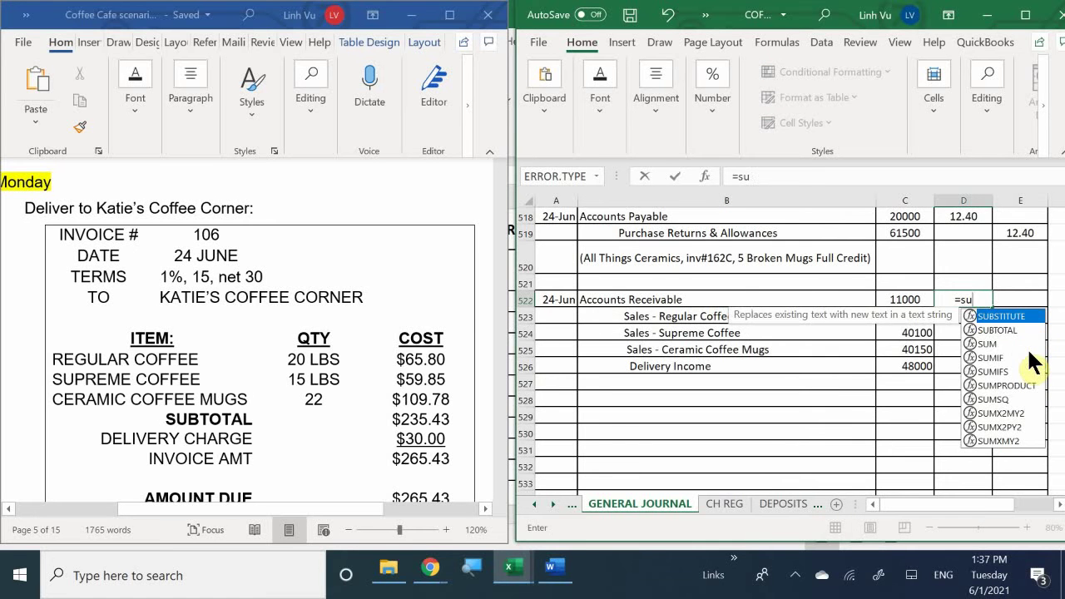
key(BackSpace)
text(i)
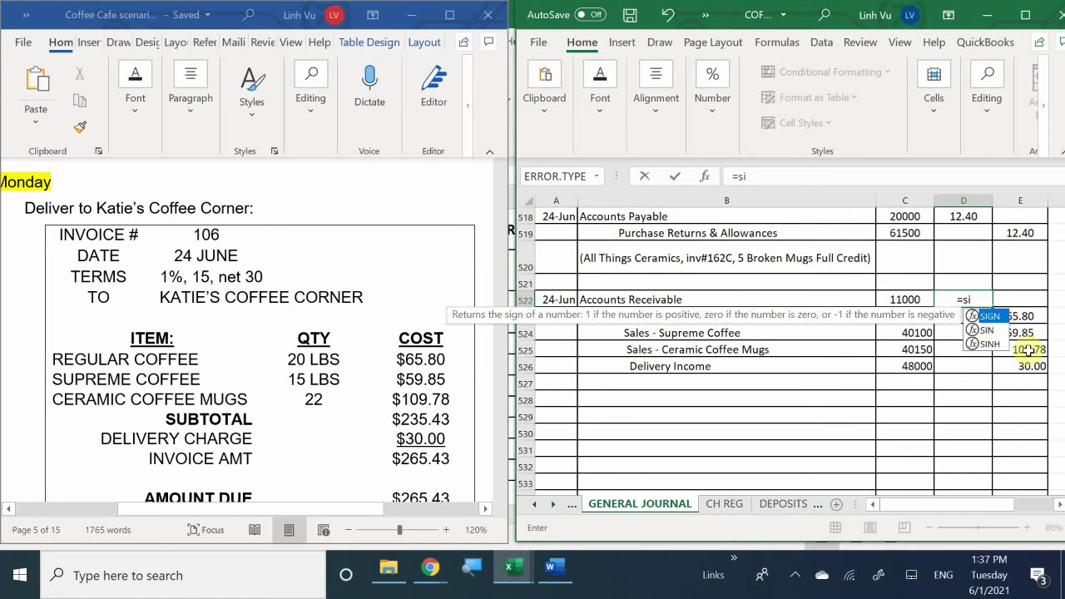
key(BackSpace)
text(p)
key(BackSpace)
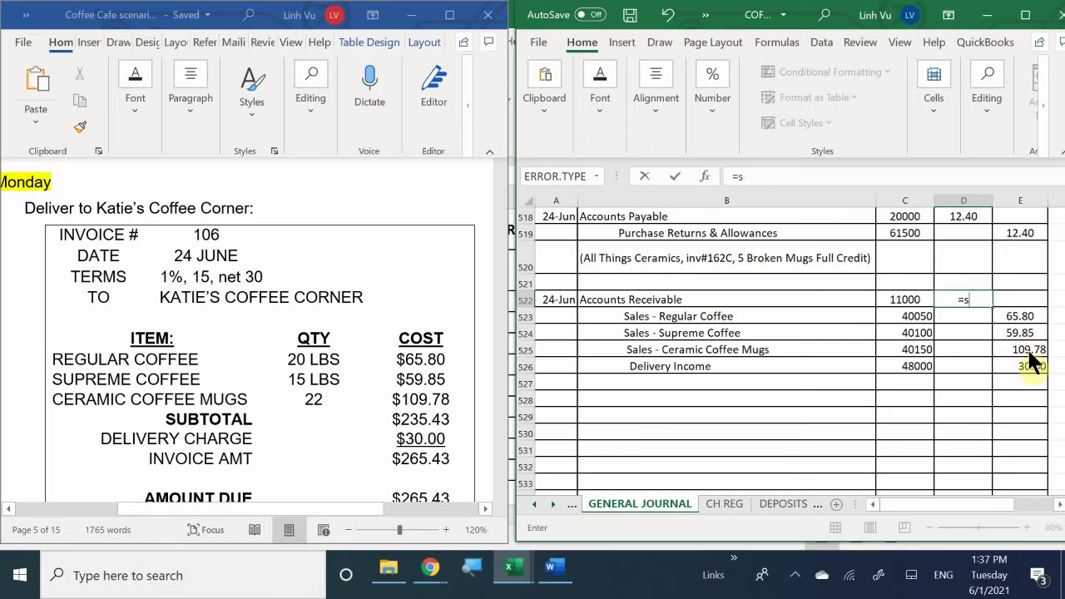
text(o)
key(BackSpace)
text(i)
key(BackSpace)
text(u.)
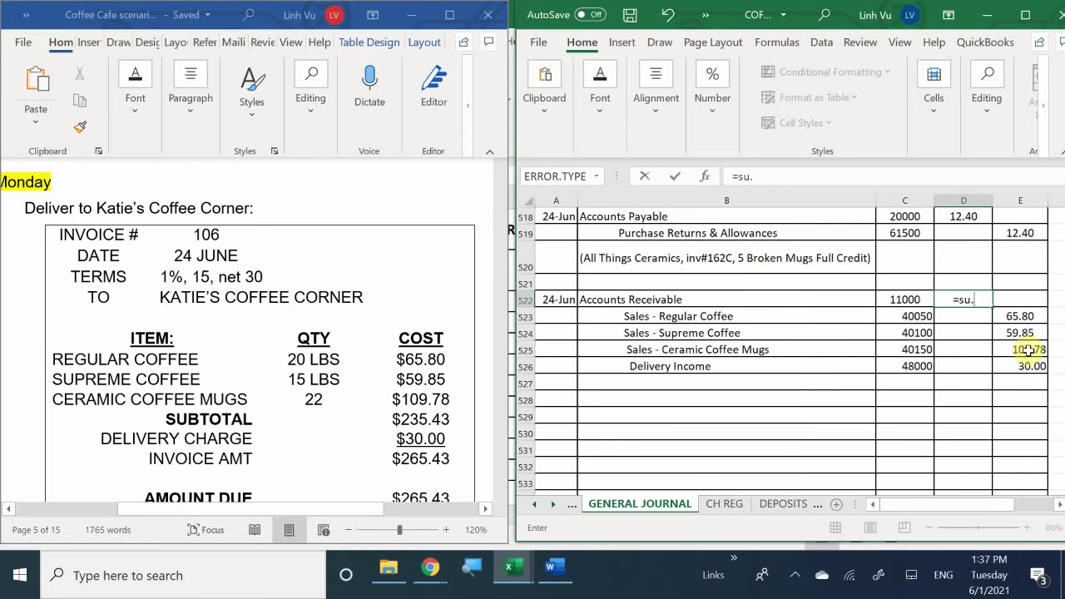
key(BackSpace)
text(.)
key(BackSpace)
text(m)
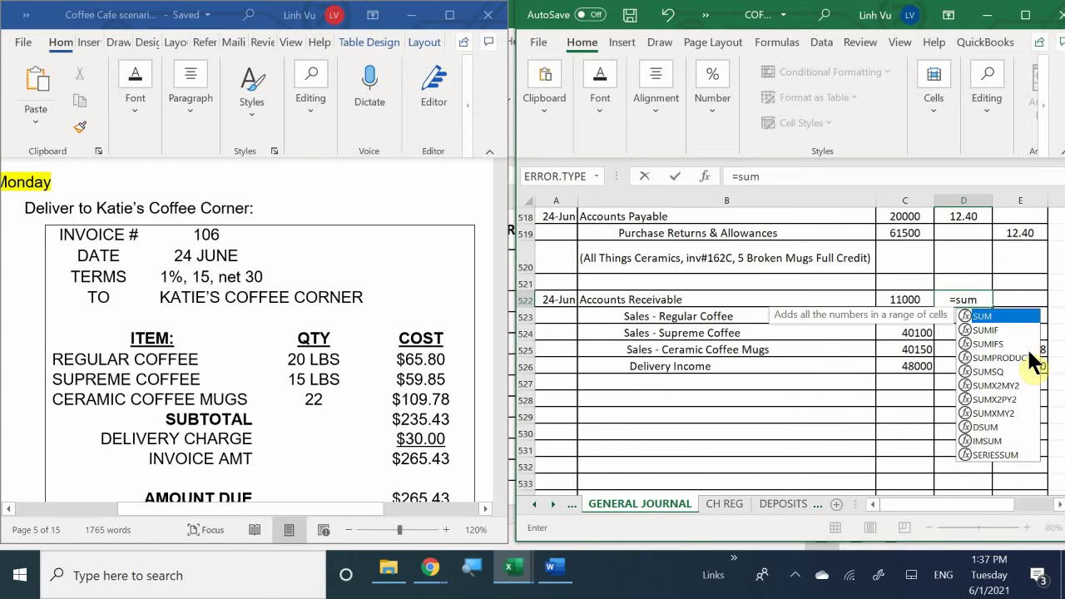
text(()
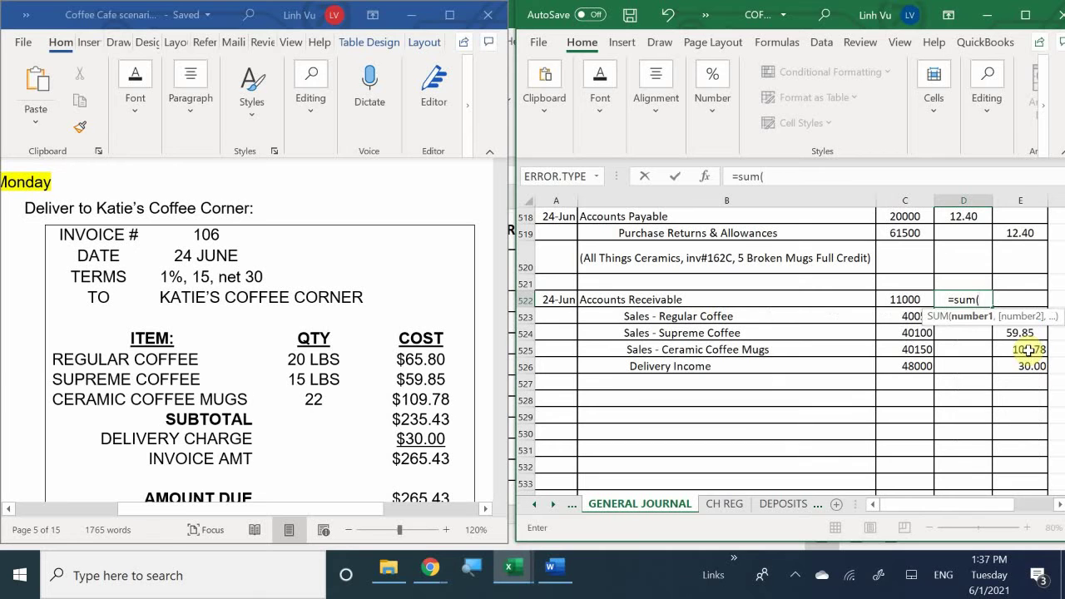
key(Right)
key(Down)
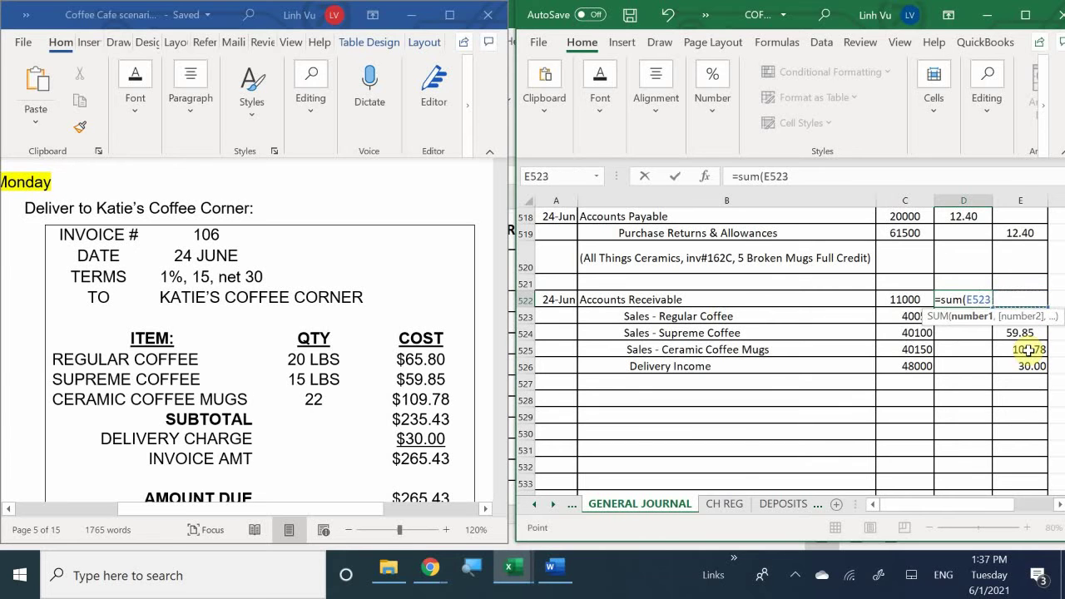
key(shift+Down)
key(shift+Down)
key(shift+Down)
key(shift+Down)
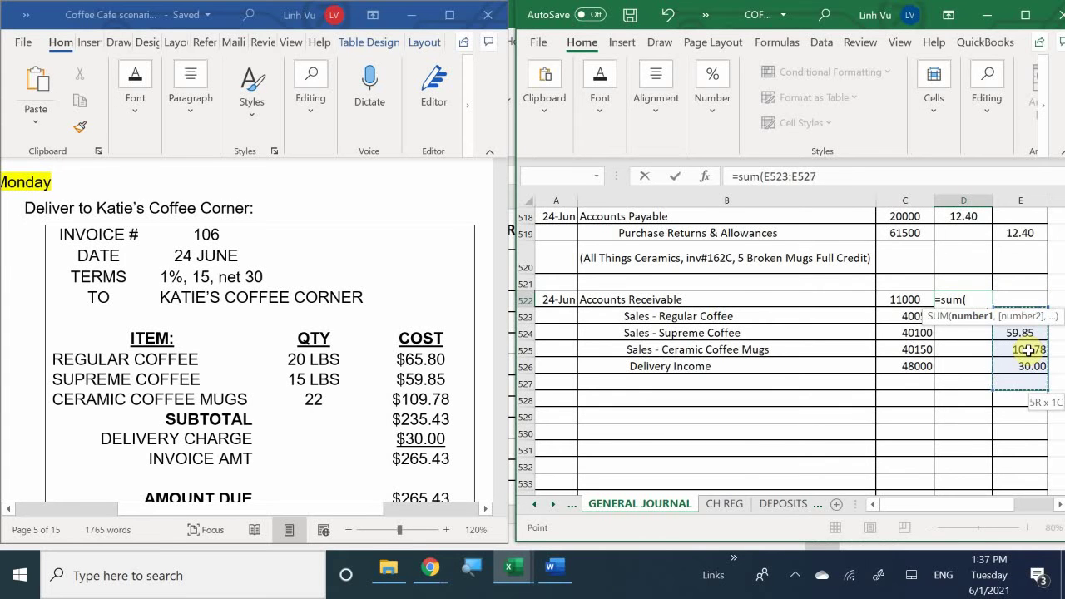
key(Return)
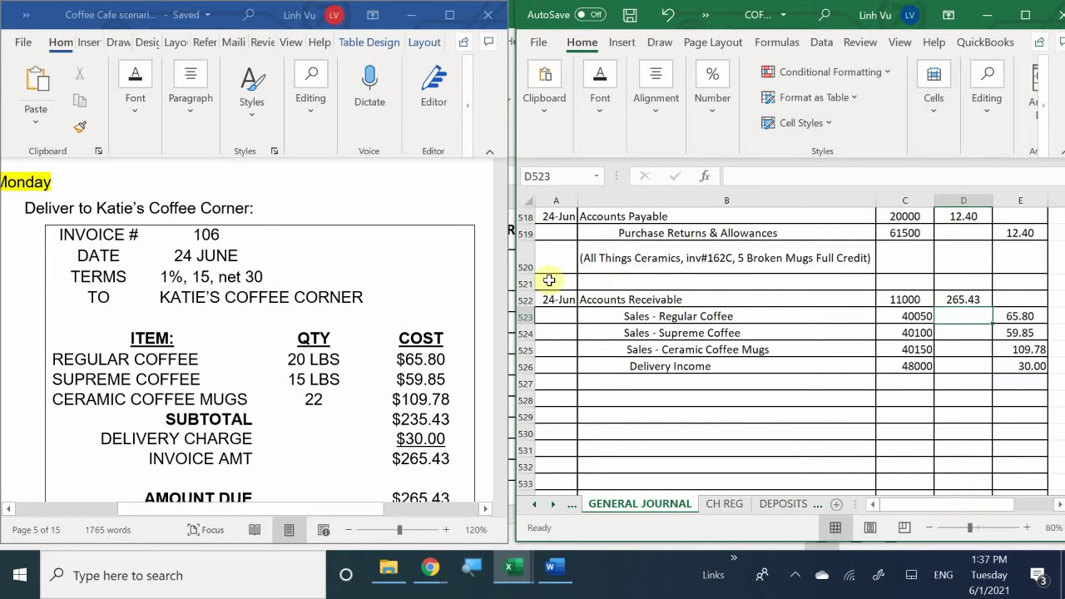
Enter the entry's explanation "(Katie's Coffee Corner, inv#106, 1% 15 net 30)" in B527.
click(628, 384)
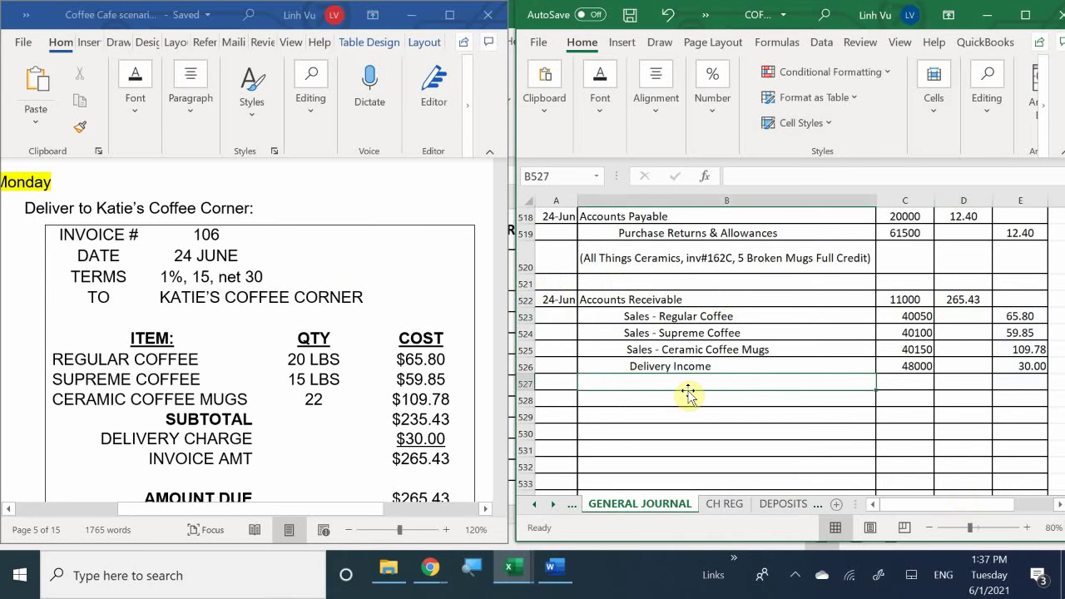
text((K)
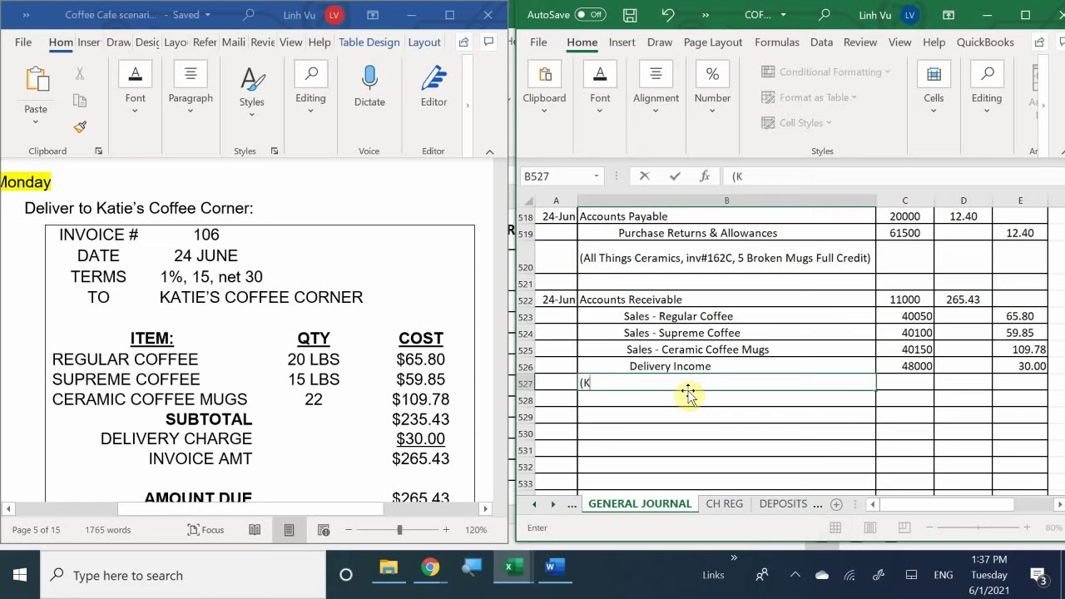
text(atie's Coffee Corner,)
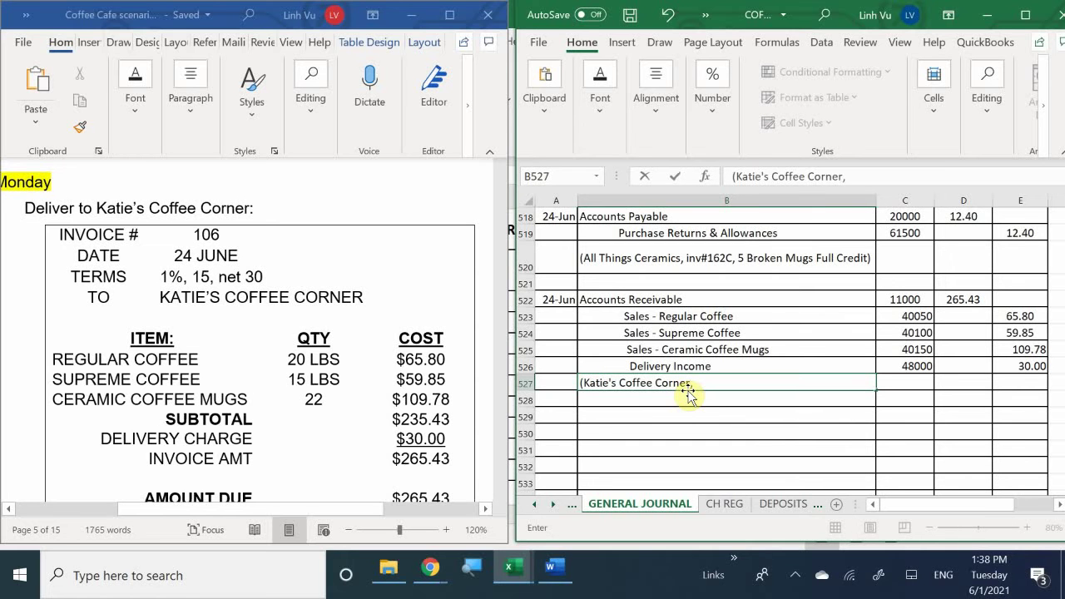
key(BackSpace)
text(m)
key(BackSpace)
text(, inv#106,)
text( 1% 15 net 30)
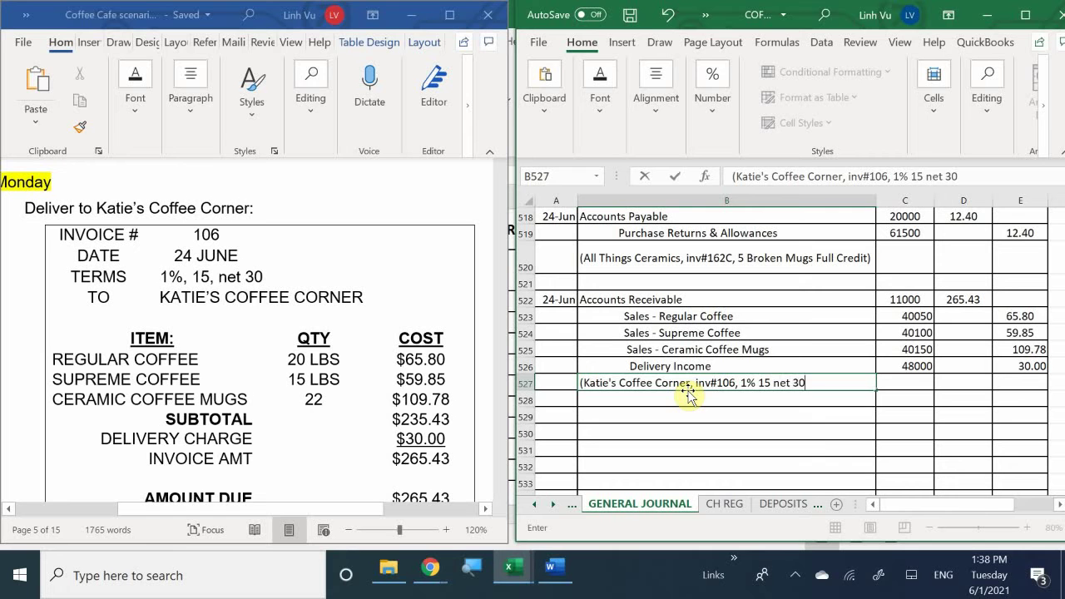
text())
key(ctrl+Return)
key(Return)
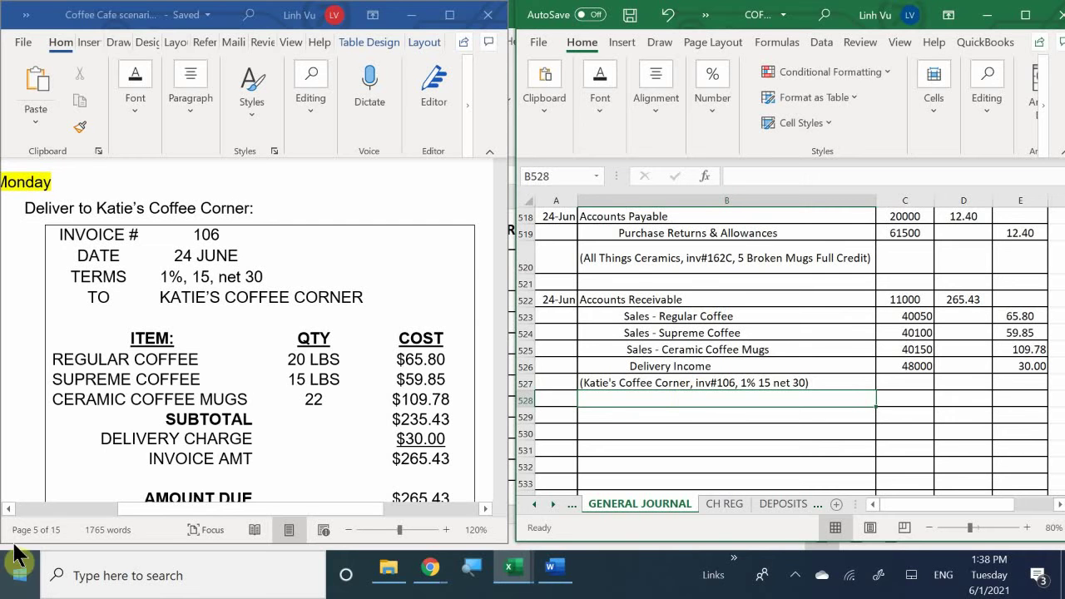
click(301, 344)
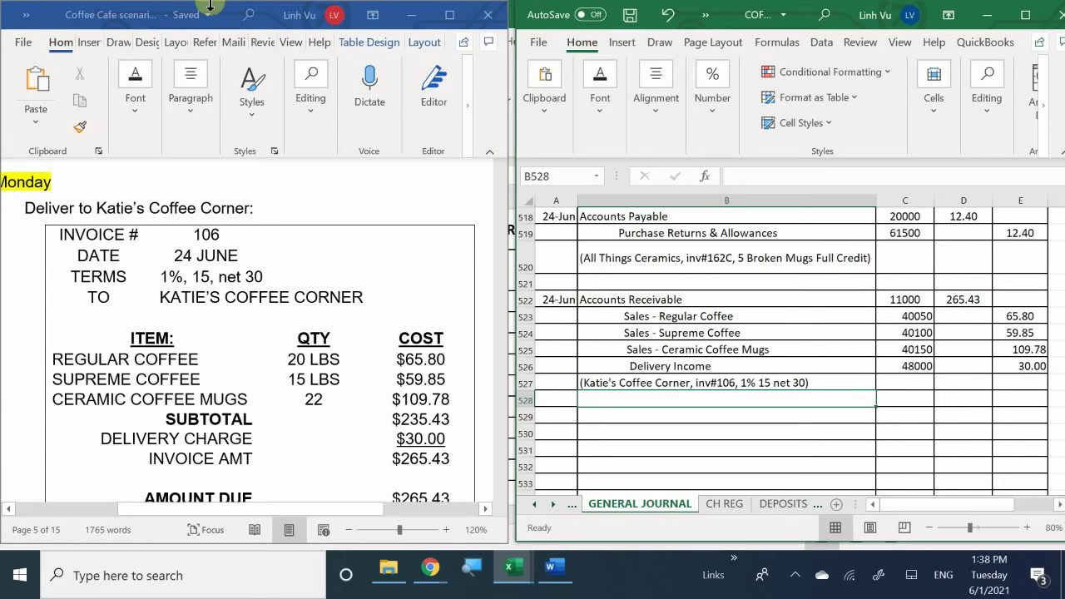
scroll(285, 300, down, 2)
scroll(286, 299, down, 3)
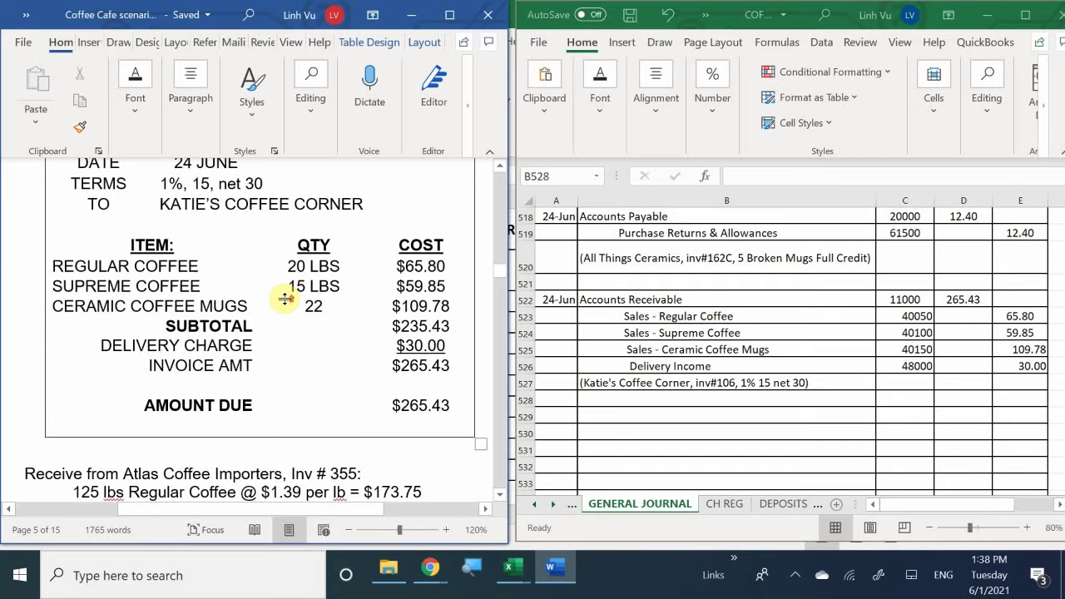
scroll(284, 300, up, 1)
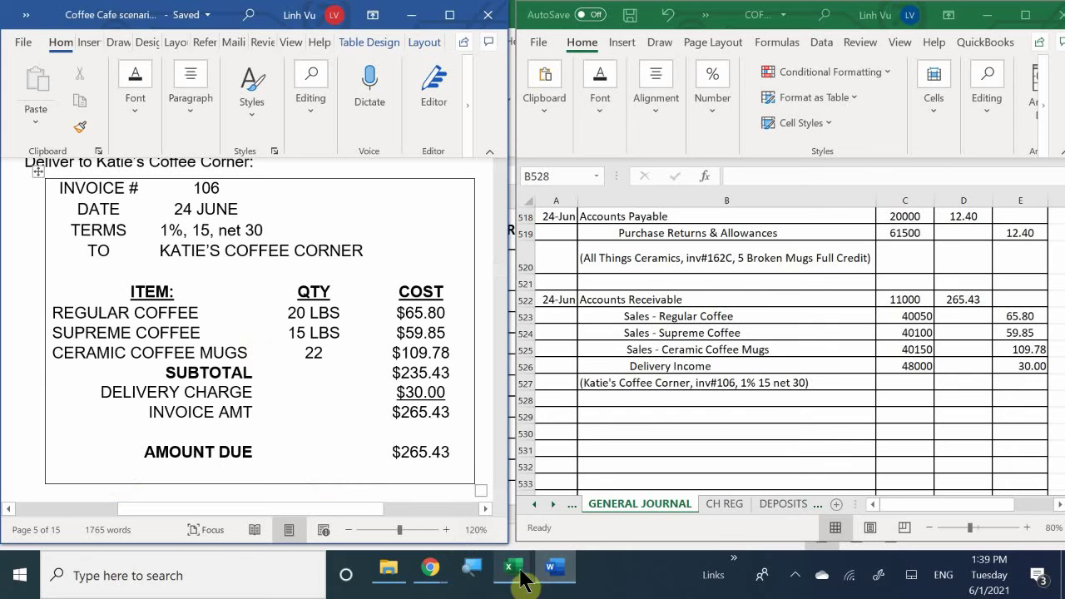
Switch to the Excel ledger workbook and locate the Accounts Receivable account on the ASSETS sheet.
mouse_move(511, 571)
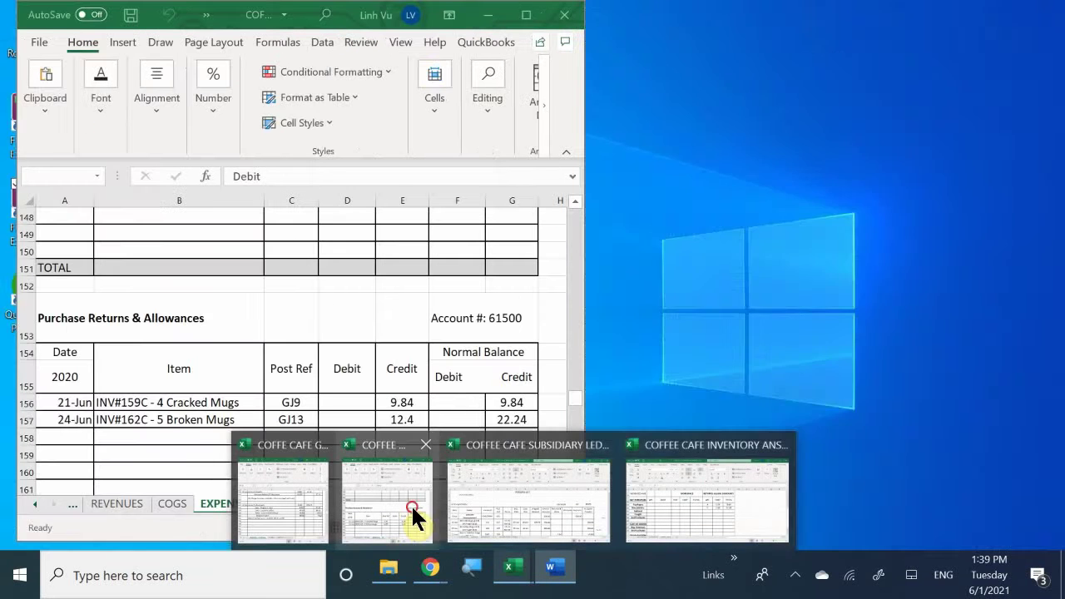
click(412, 516)
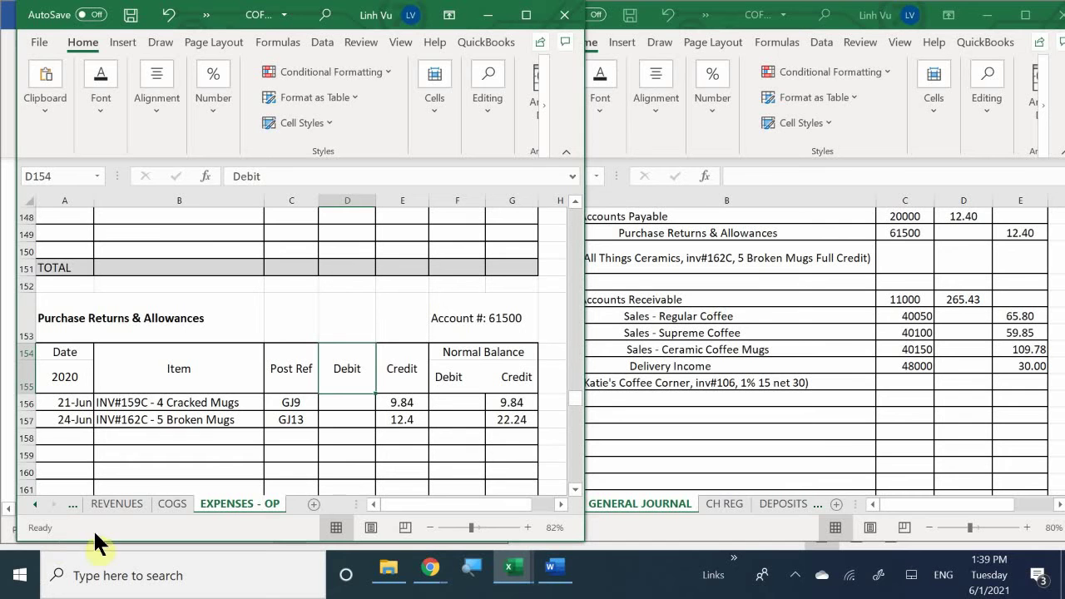
click(33, 504)
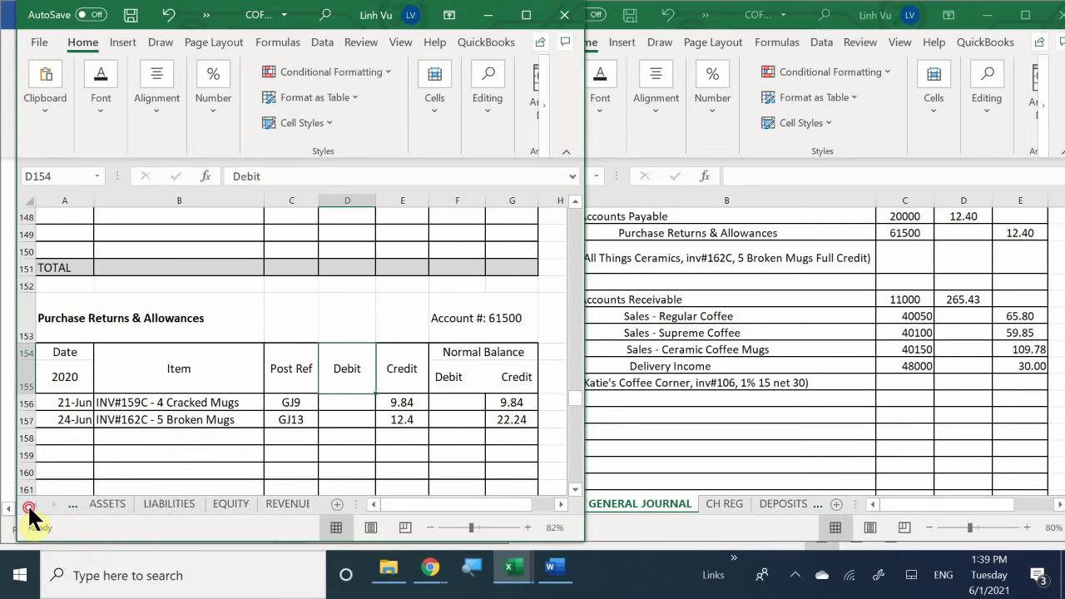
click(101, 505)
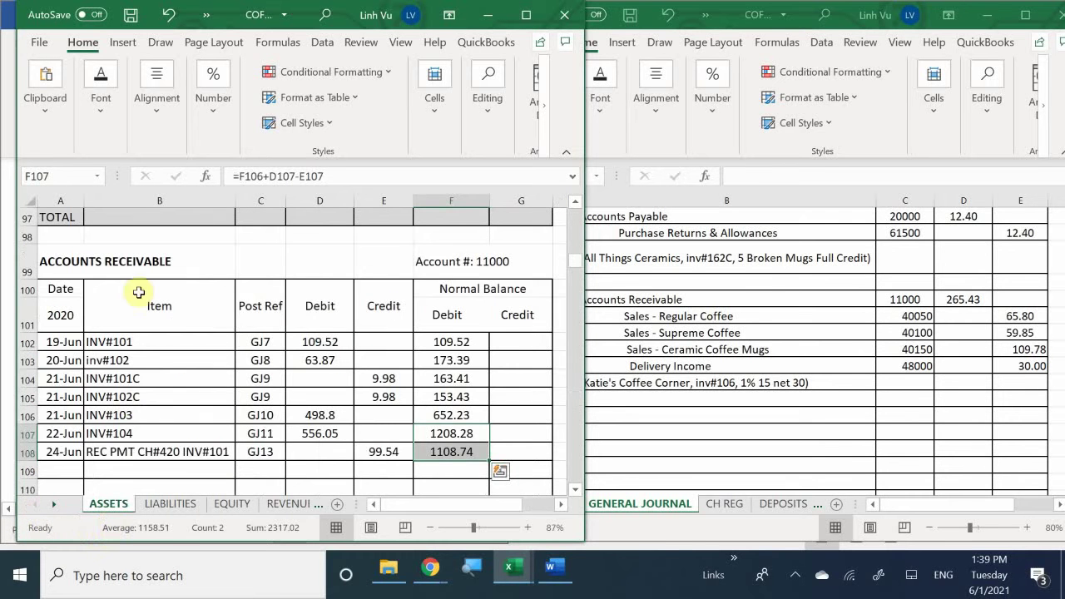
scroll(145, 379, down, 5)
scroll(148, 380, up, 5)
scroll(148, 380, up, 20)
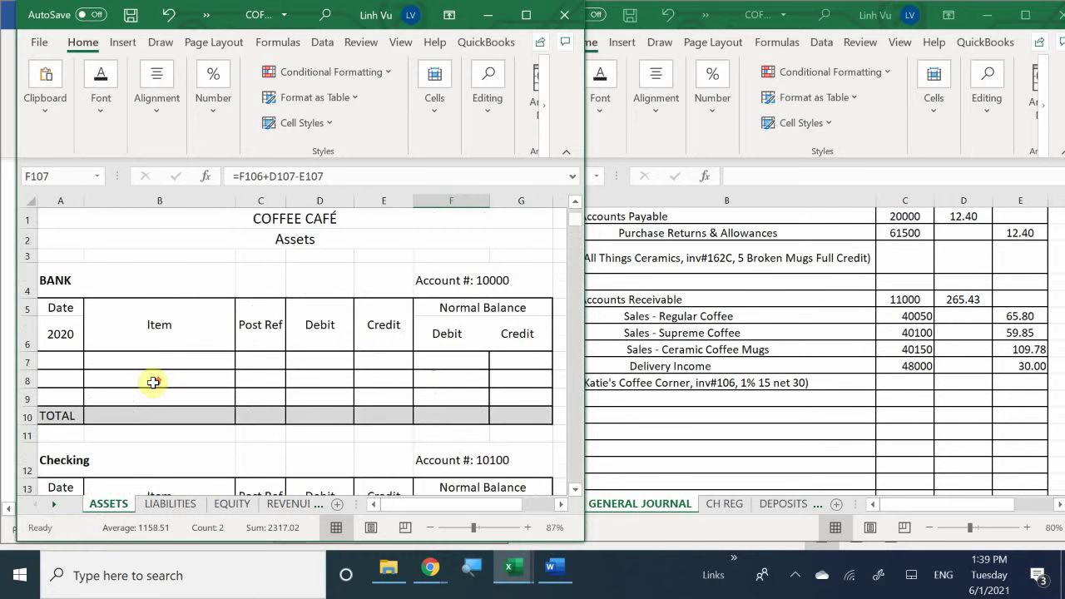
scroll(151, 381, down, 7)
scroll(154, 383, down, 15)
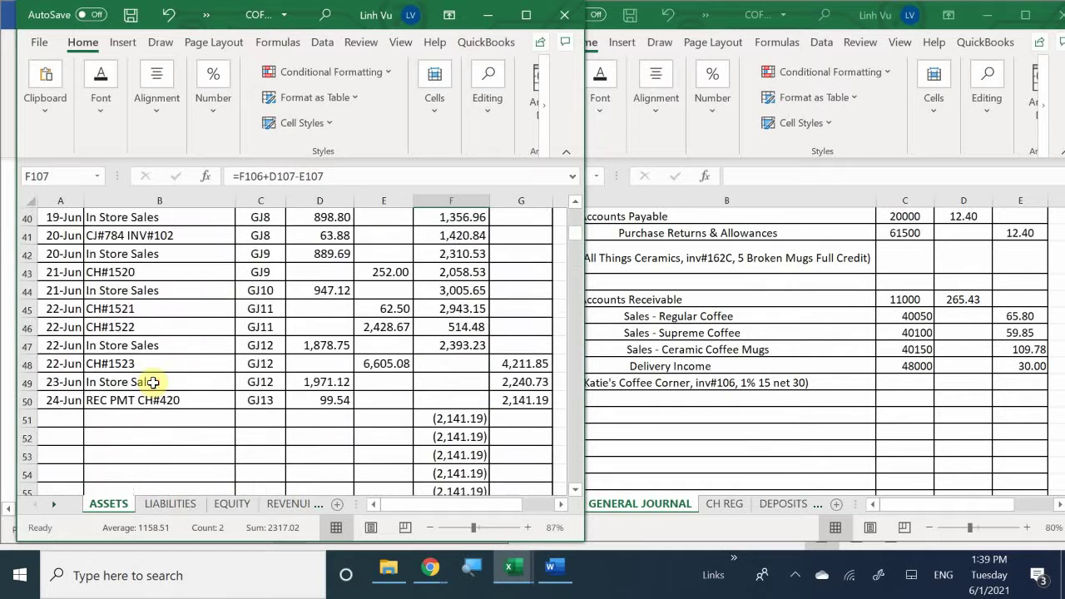
scroll(154, 383, down, 4)
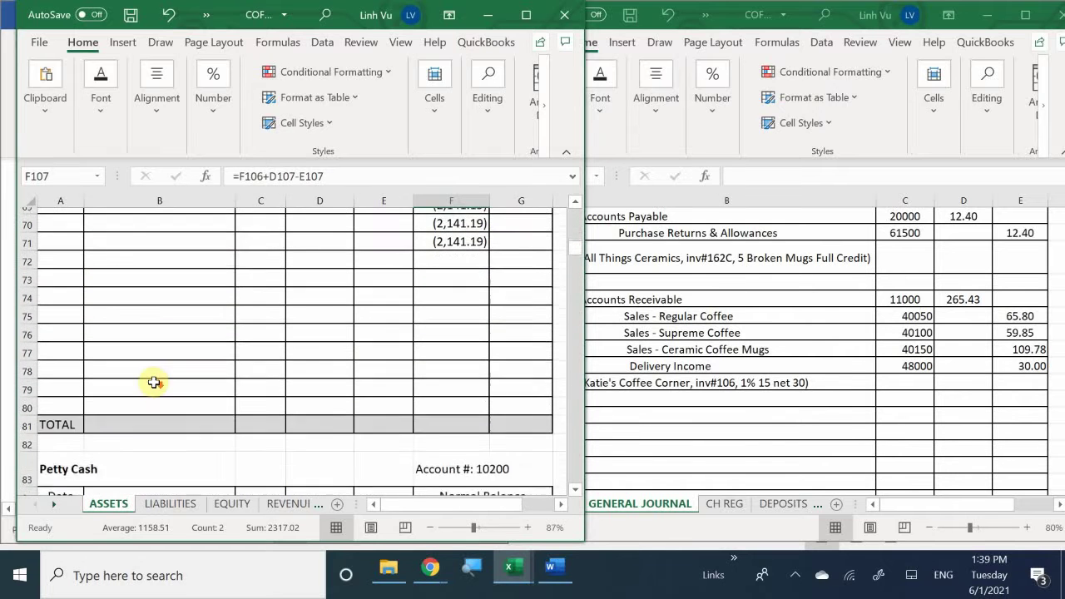
scroll(154, 382, down, 7)
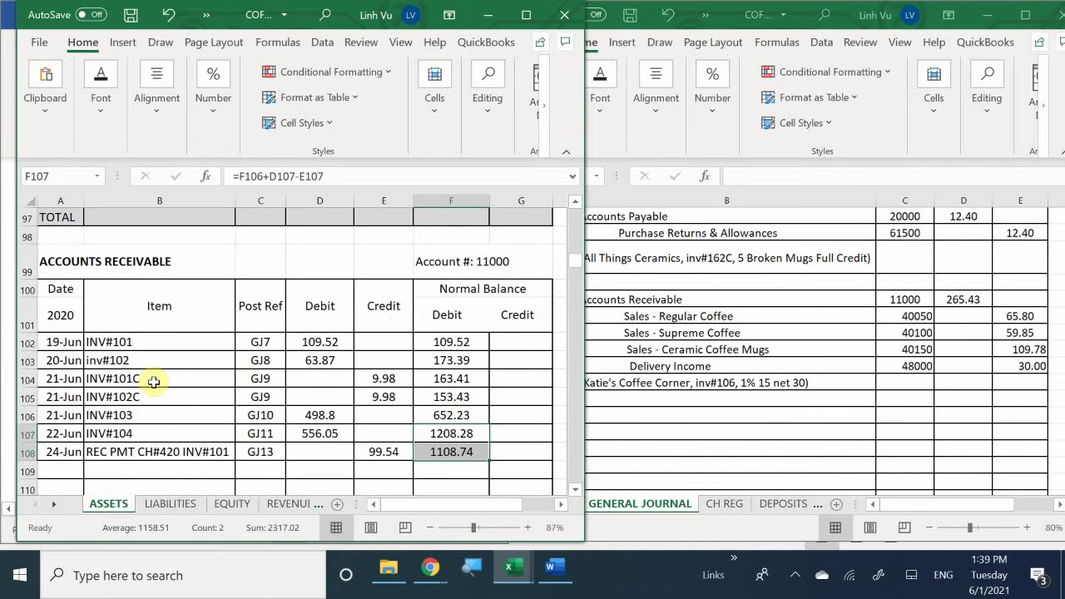
scroll(154, 382, down, 1)
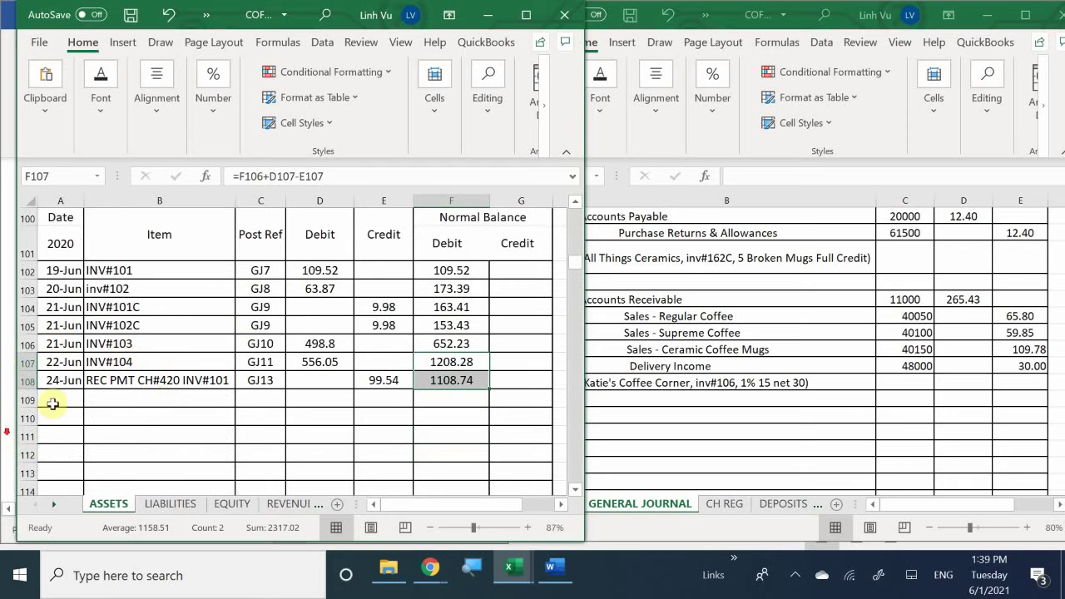
Add an Accounts Receivable ledger line in row 109 dated 6/24 with the item INV#106.
click(53, 404)
text(6/)
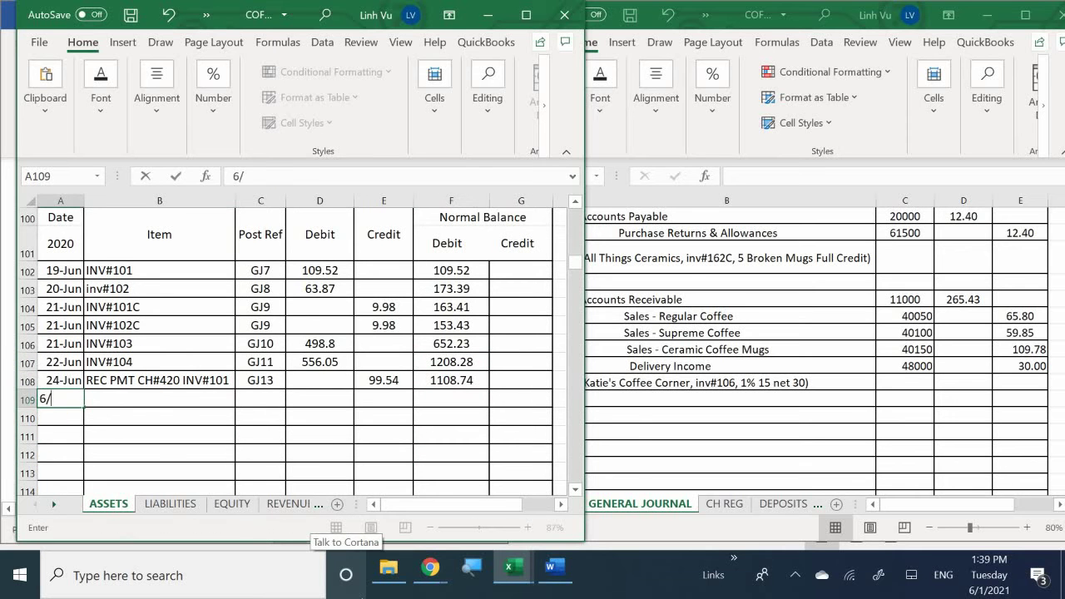
text(24)
key(Return)
key(Tab)
key(Up)
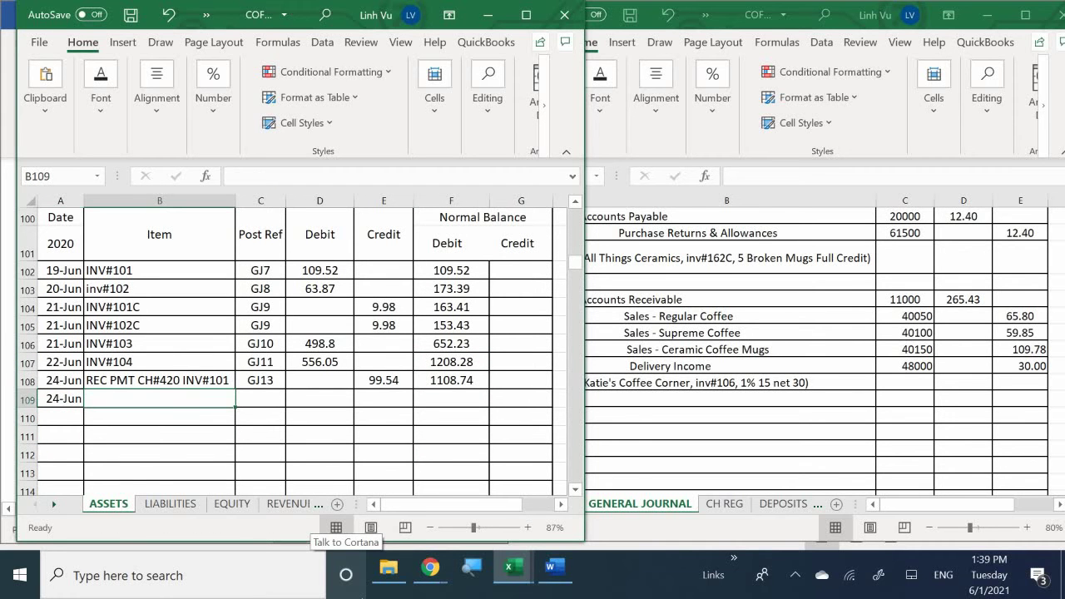
text(ING)
key(BackSpace)
text(V)
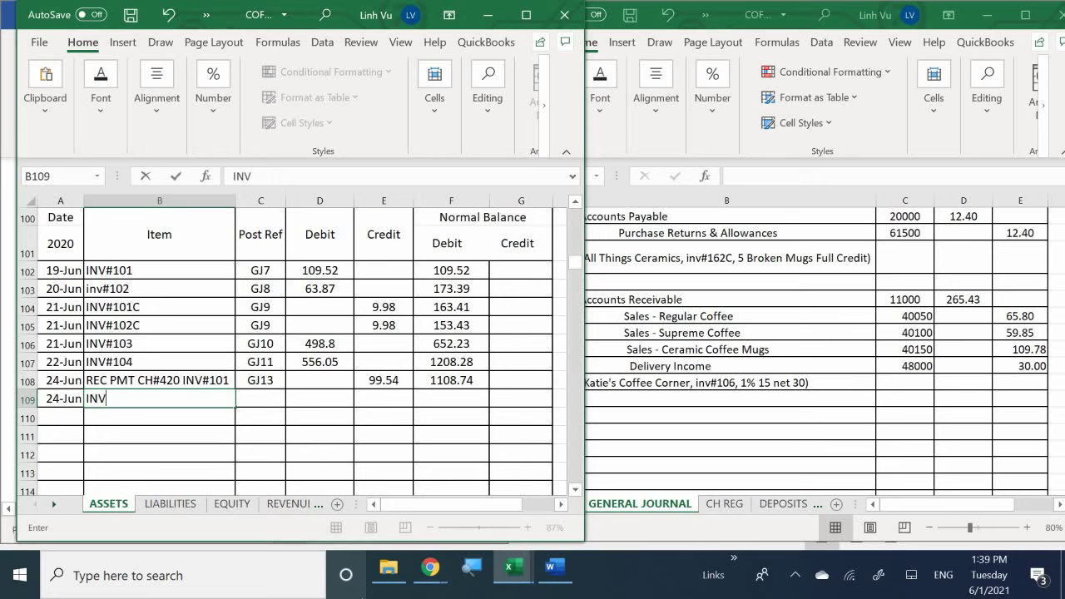
text(#106)
key(Return)
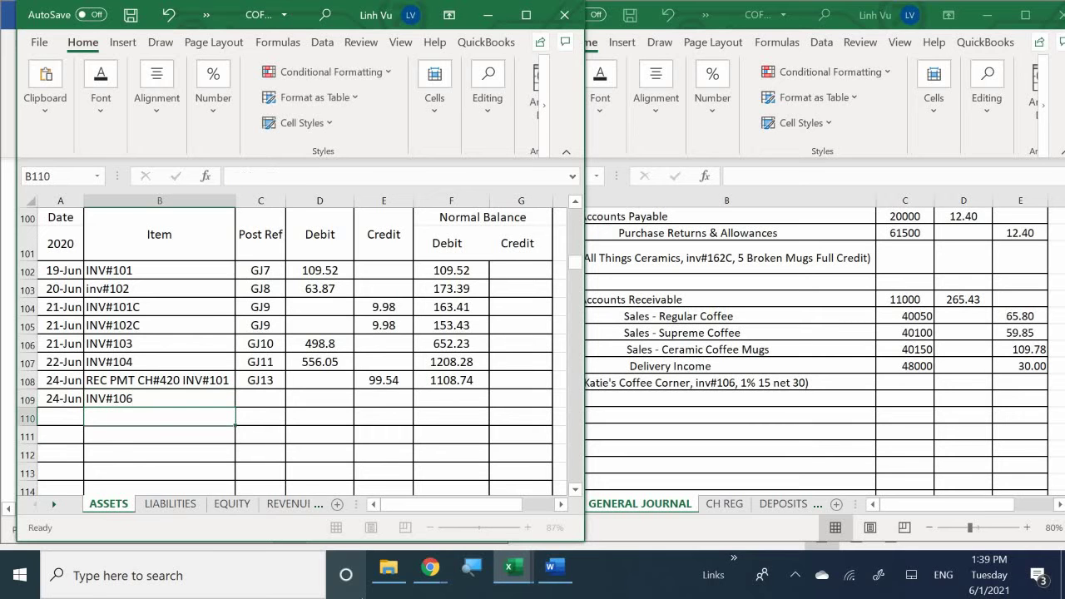
Fill the posting reference in C109 with a formula that repeats GJ13 from the cell above.
click(261, 398)
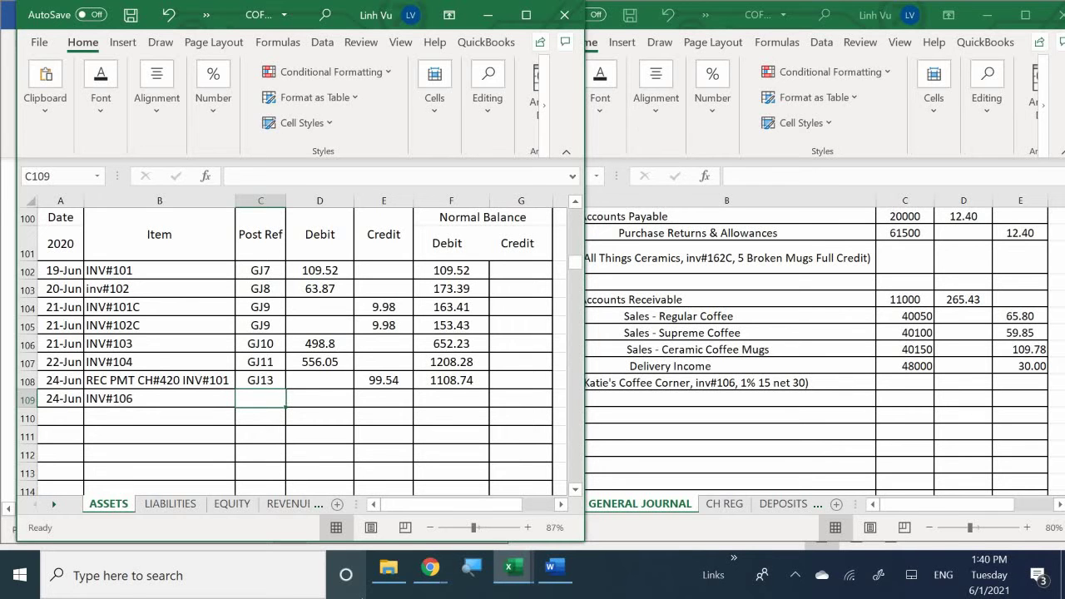
text(=)
key(Up)
key(Return)
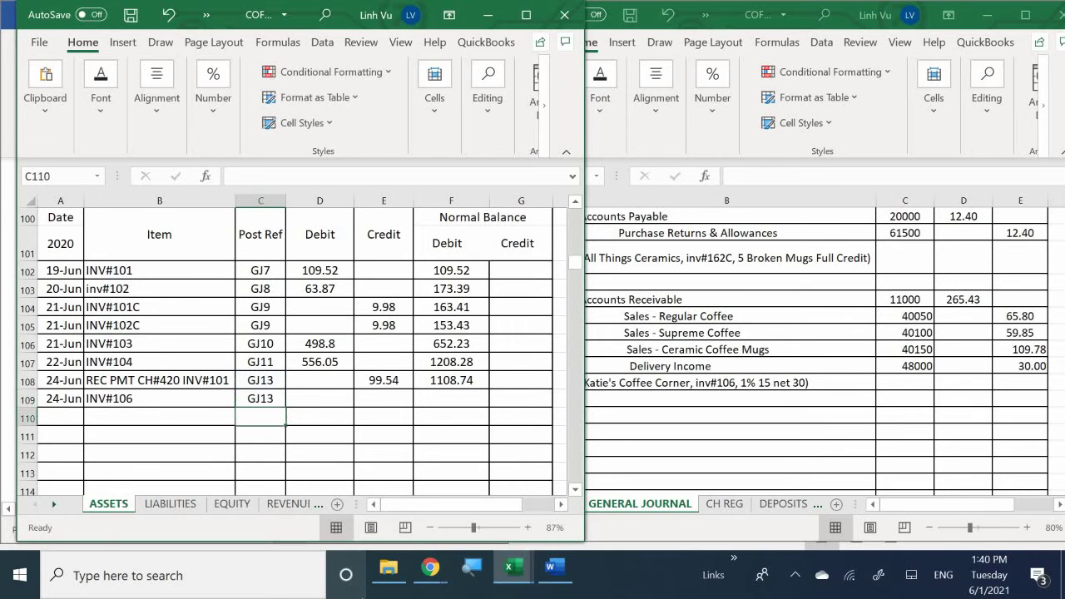
Enter the invoice's 265.43 debit in D109 of Accounts Receivable and extend the running debit balance formula from F108 to F109.
click(320, 398)
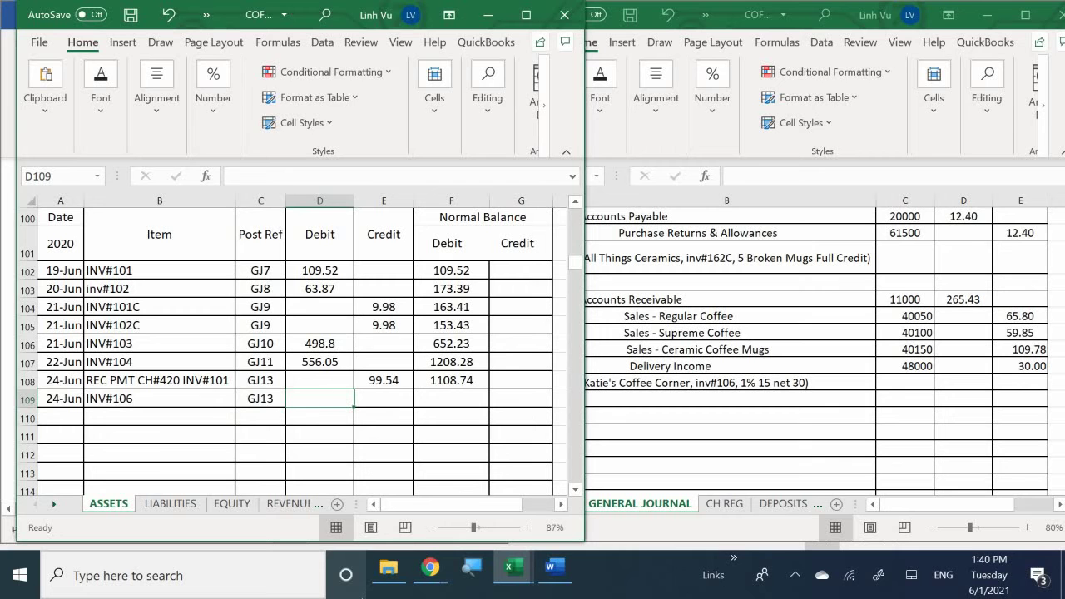
text(265.43)
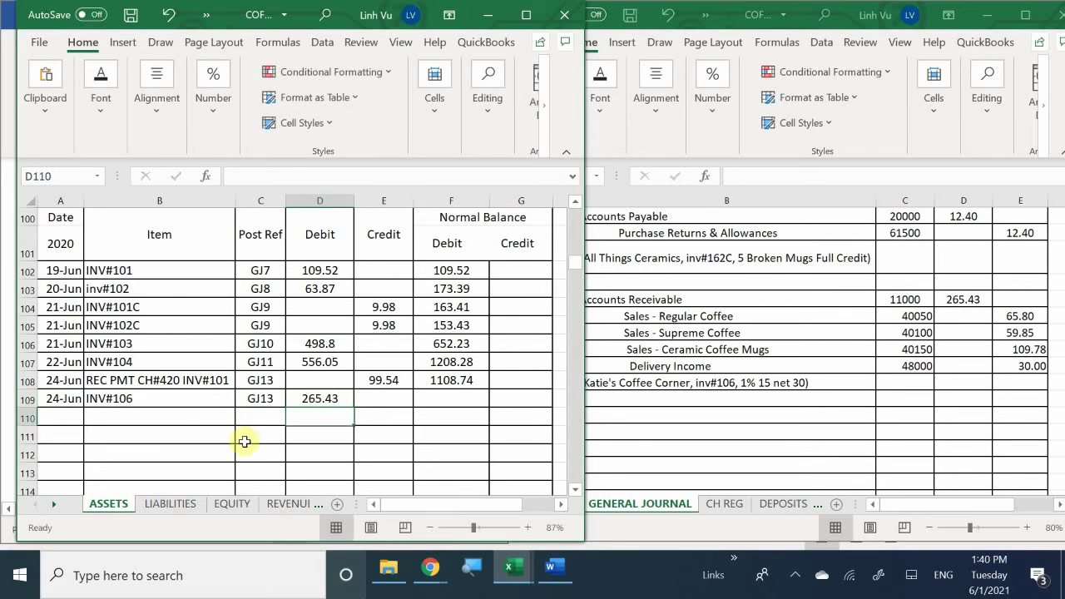
click(450, 379)
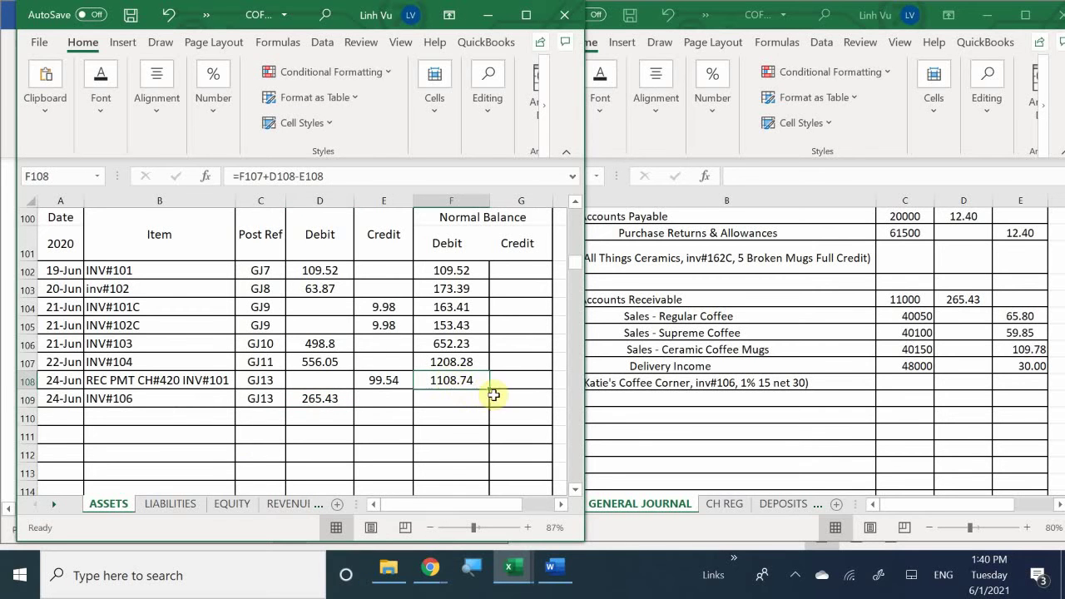
drag(488, 387, 489, 408)
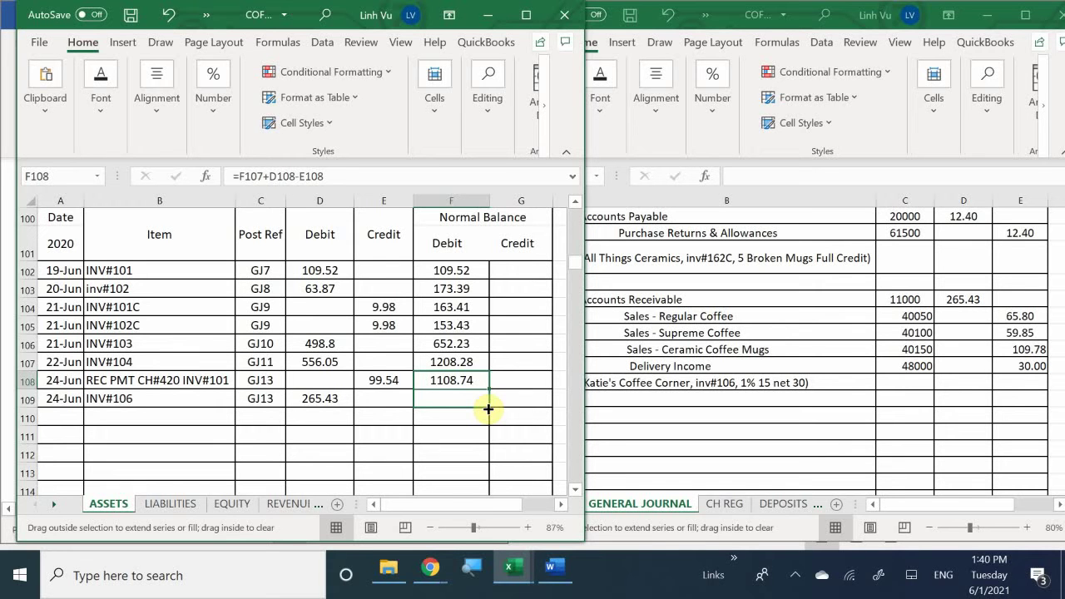
drag(489, 409, 488, 408)
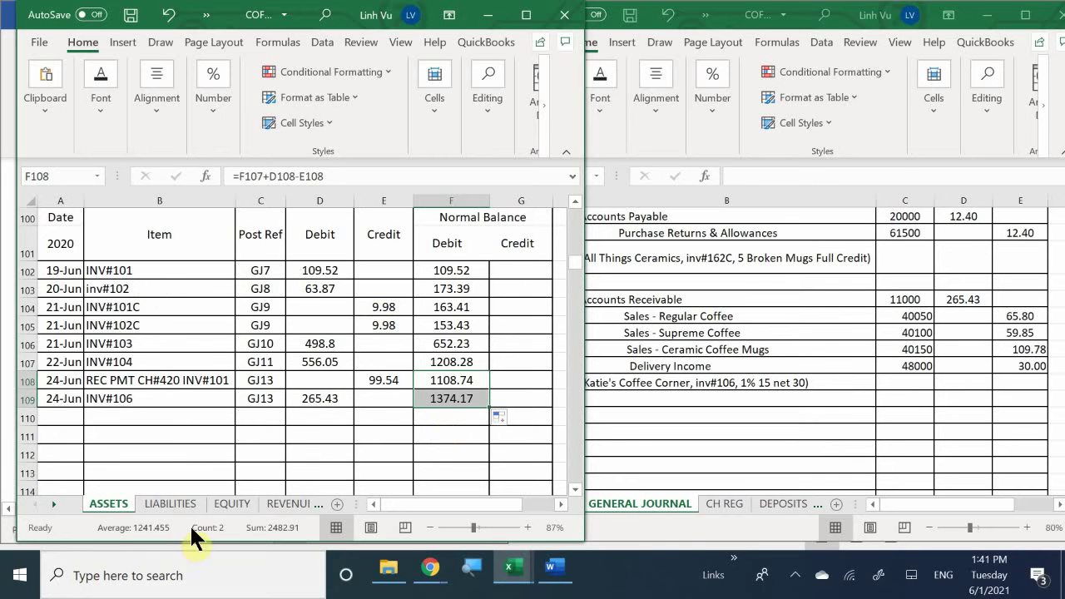
On the REVENUES sheet, start a new Sales – Regular Coffee ledger line in A19 dated 6/24.
click(289, 504)
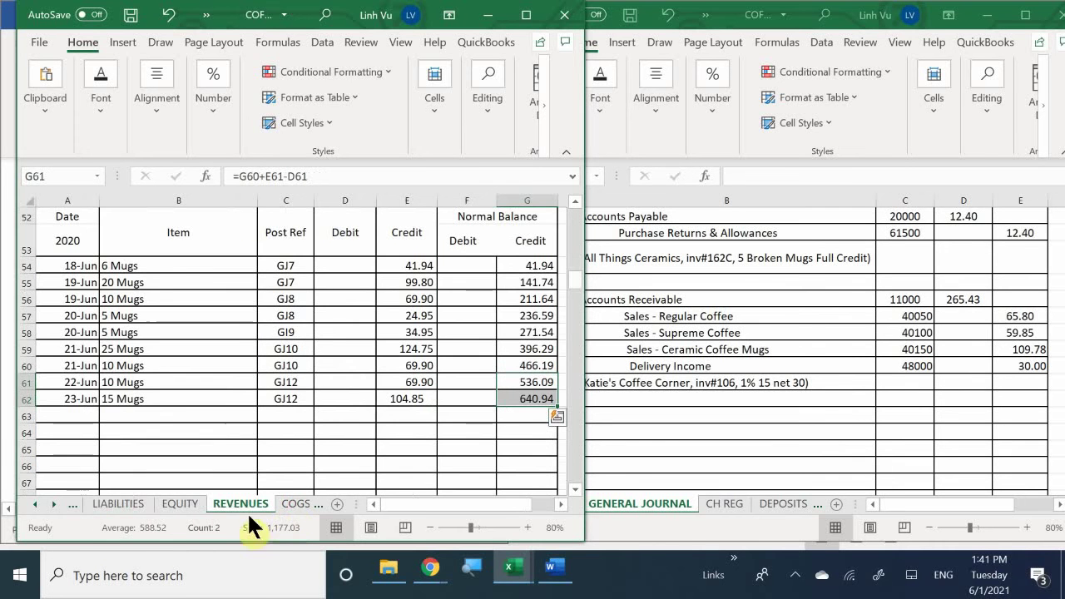
scroll(208, 390, up, 17)
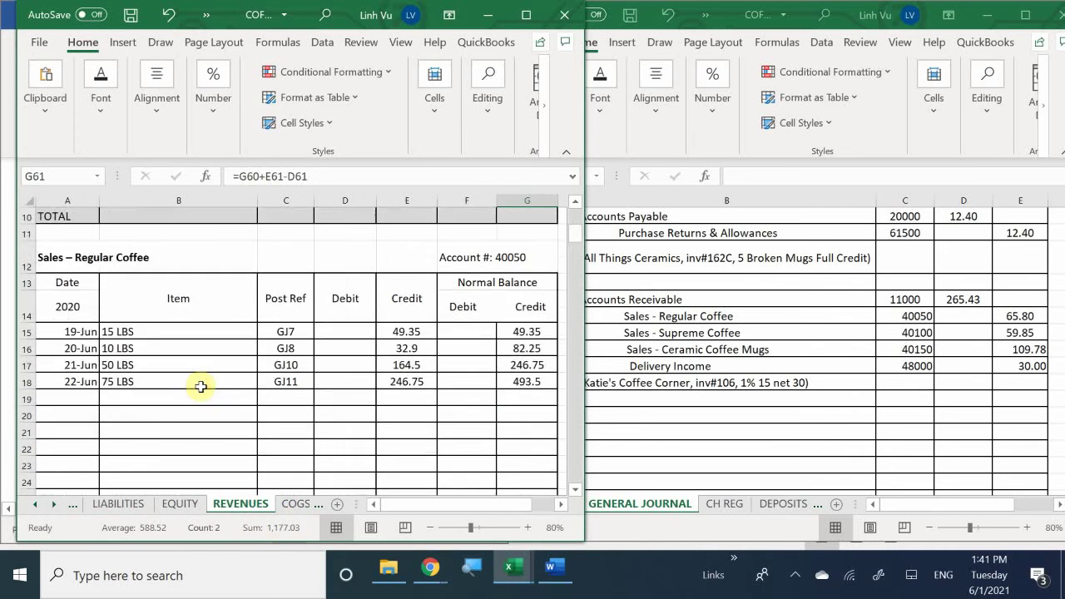
scroll(200, 386, down, 2)
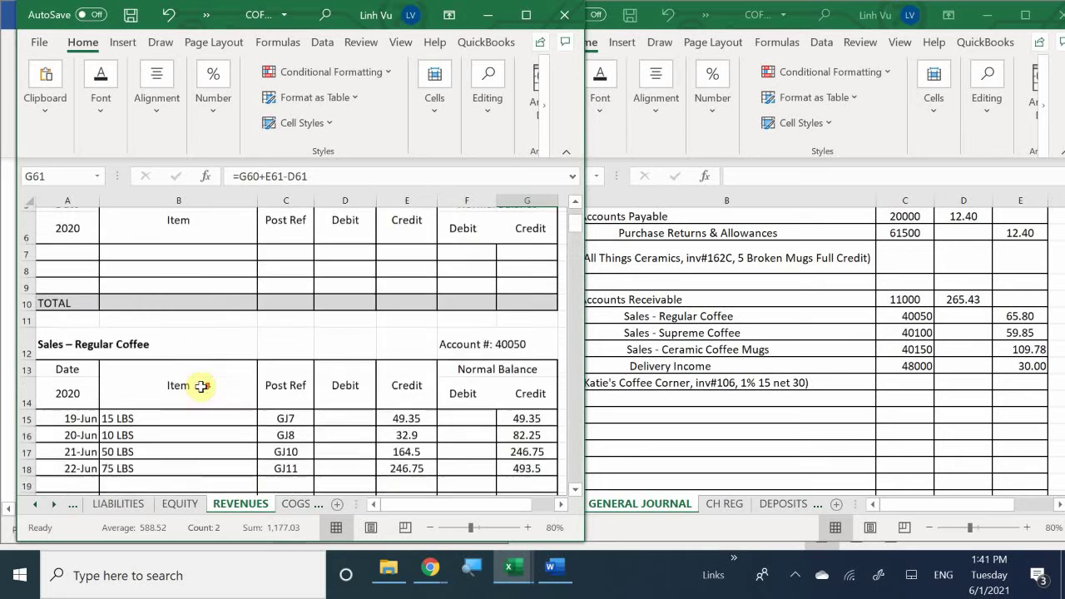
scroll(200, 386, down, 2)
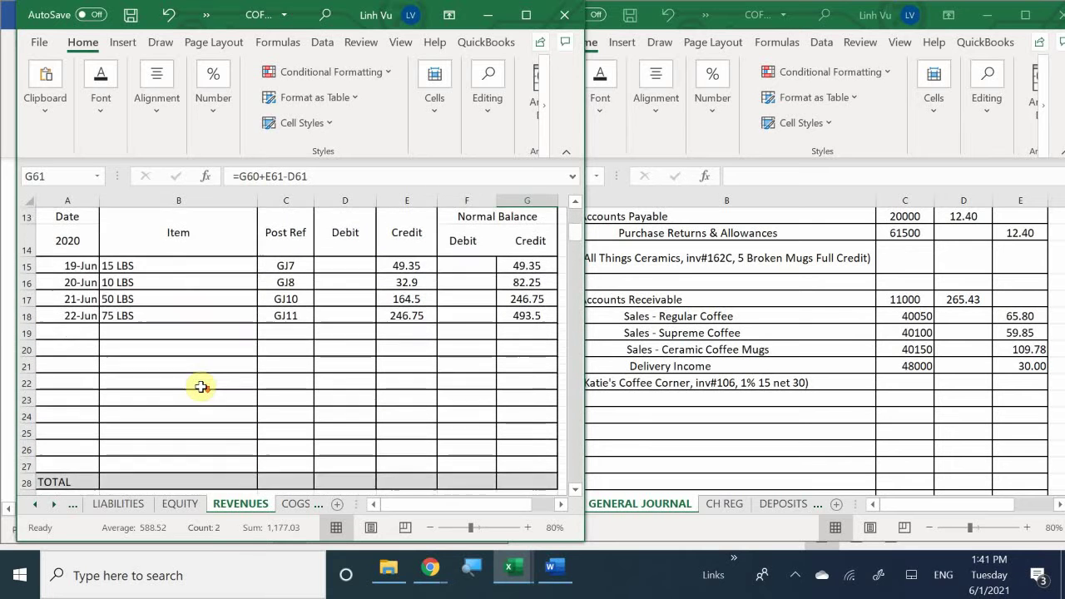
scroll(200, 386, up, 1)
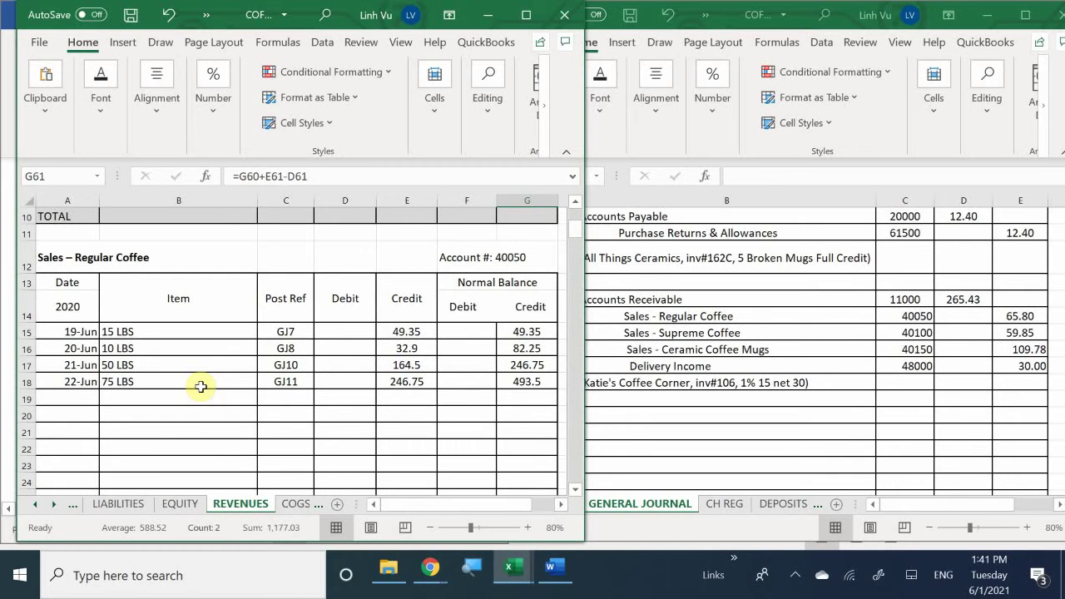
click(57, 399)
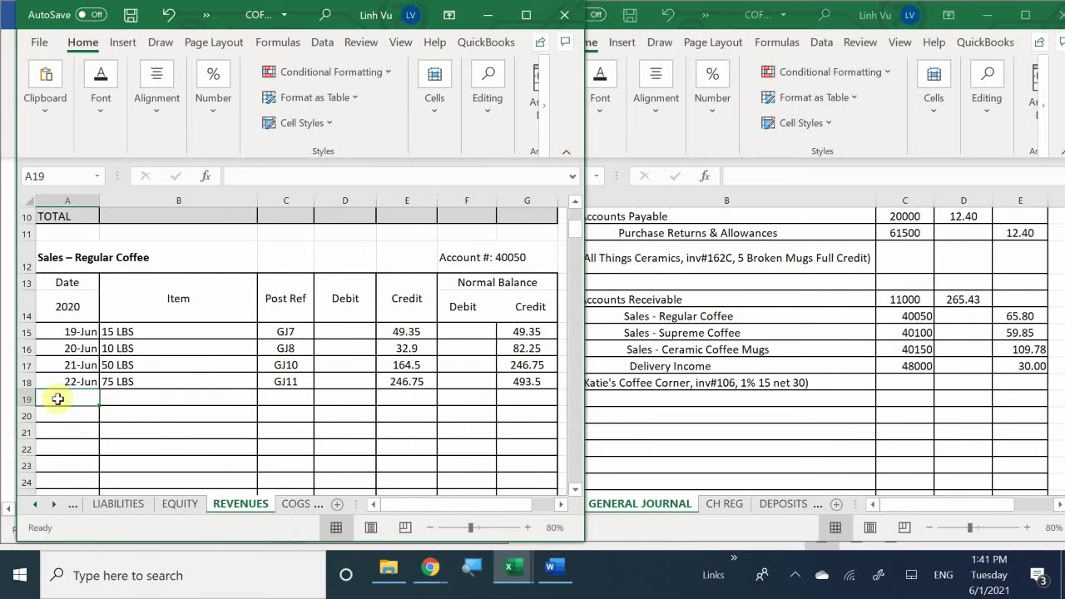
text(6/24)
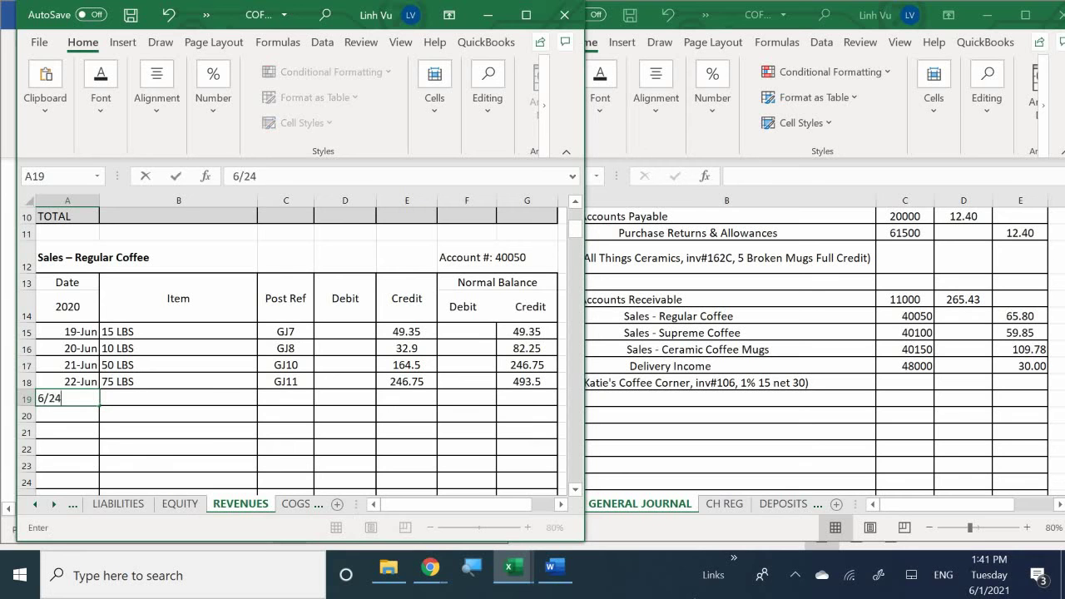
key(Return)
Enter 20 LBS as the item of the June 24 Regular Coffee line in B19.
click(178, 398)
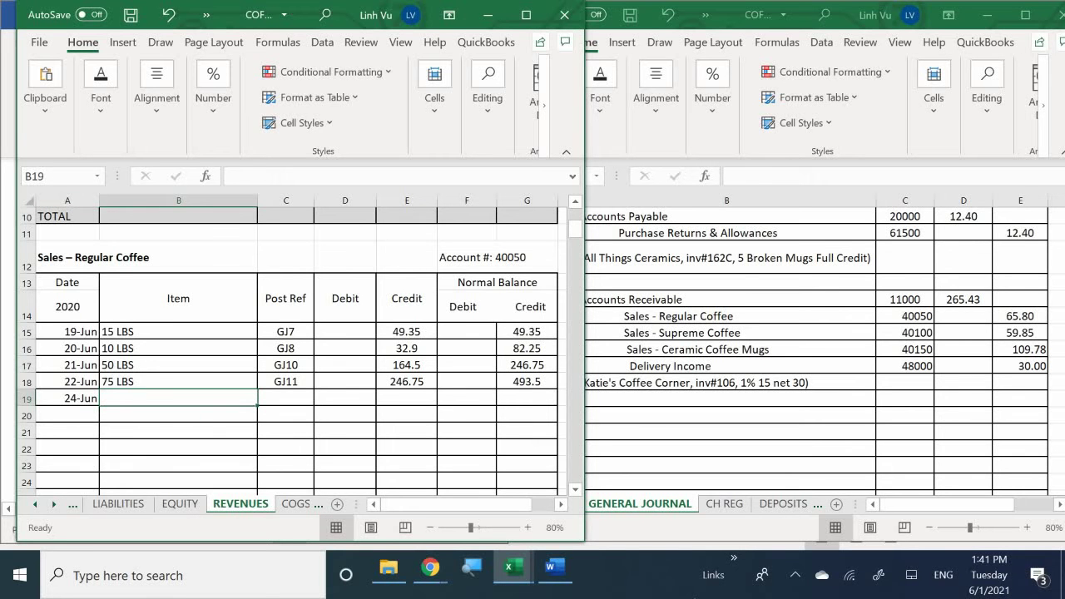
text(20)
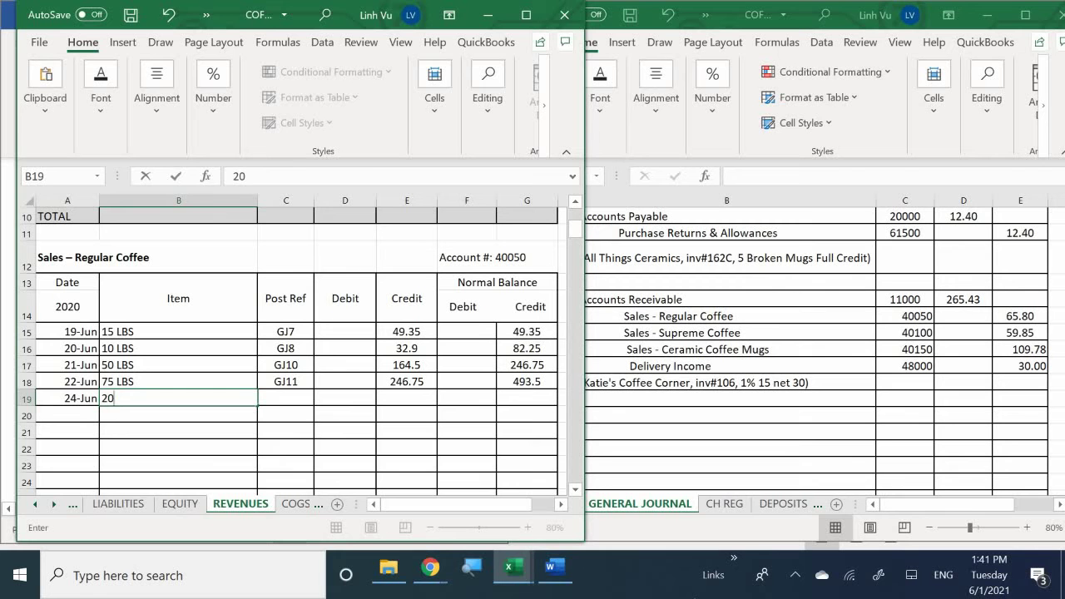
key(BackSpace)
key(BackSpace)
text(20)
text(LBS)
key(Return)
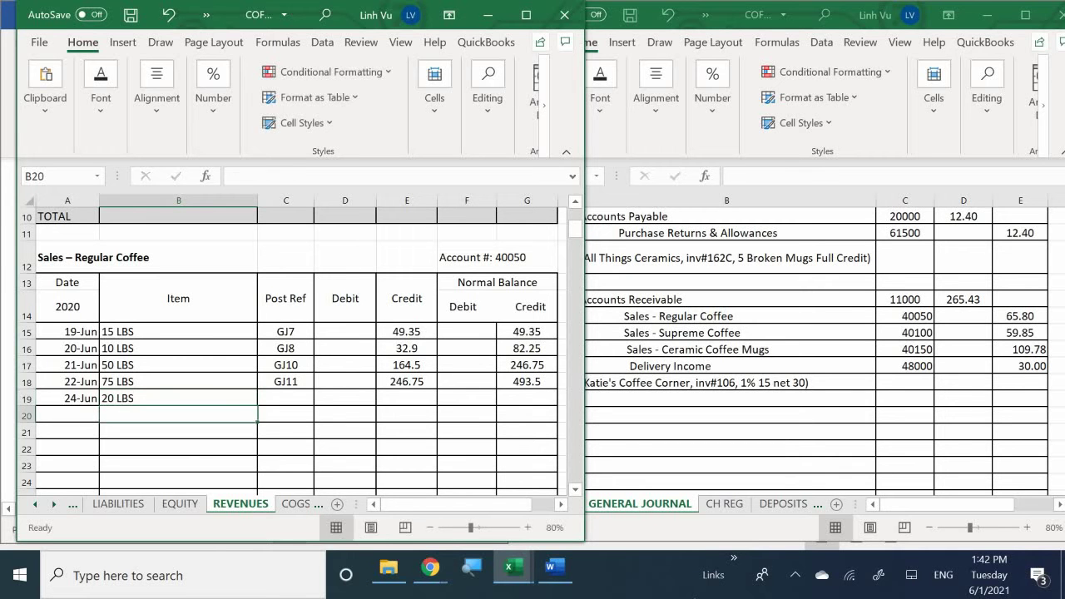
Enter the posting reference GJ13 in C19 and the credit amount 65.80 in E19 for Regular Coffee.
click(285, 397)
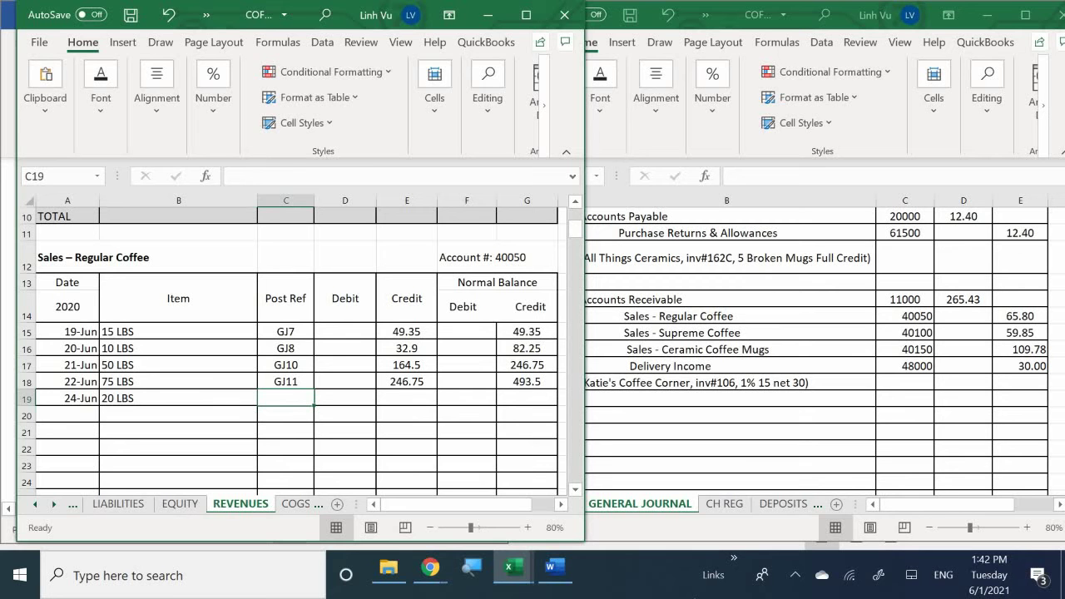
text(GJ13)
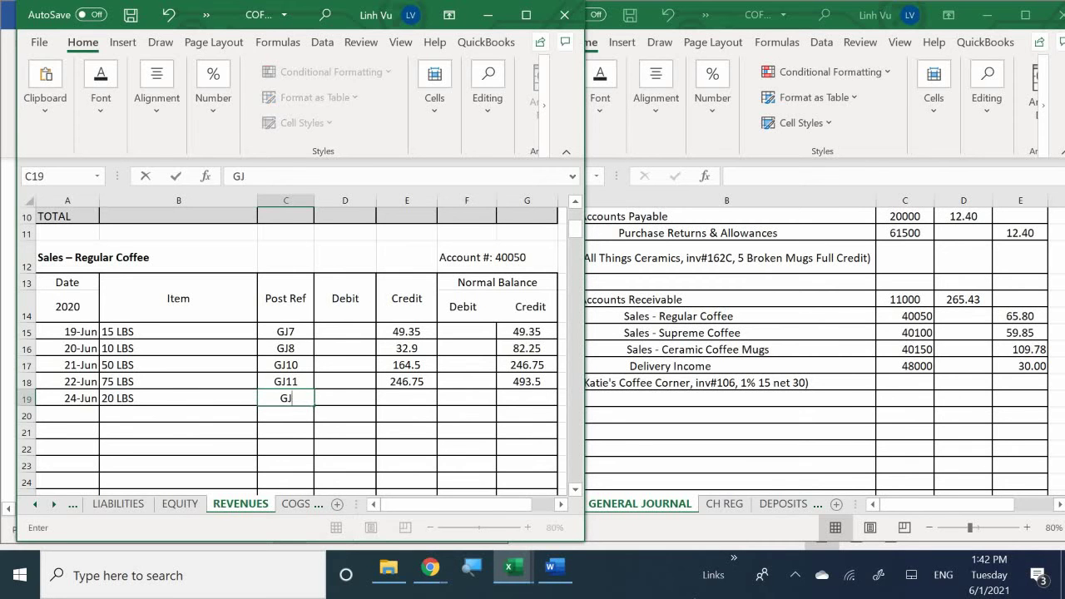
key(Tab)
key(Tab)
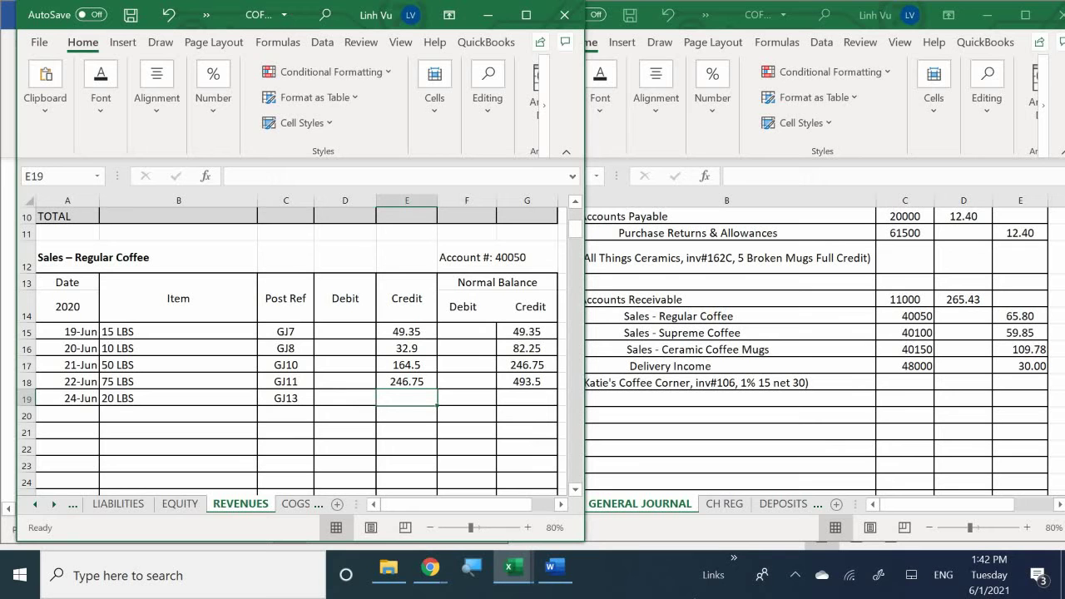
text(65.80)
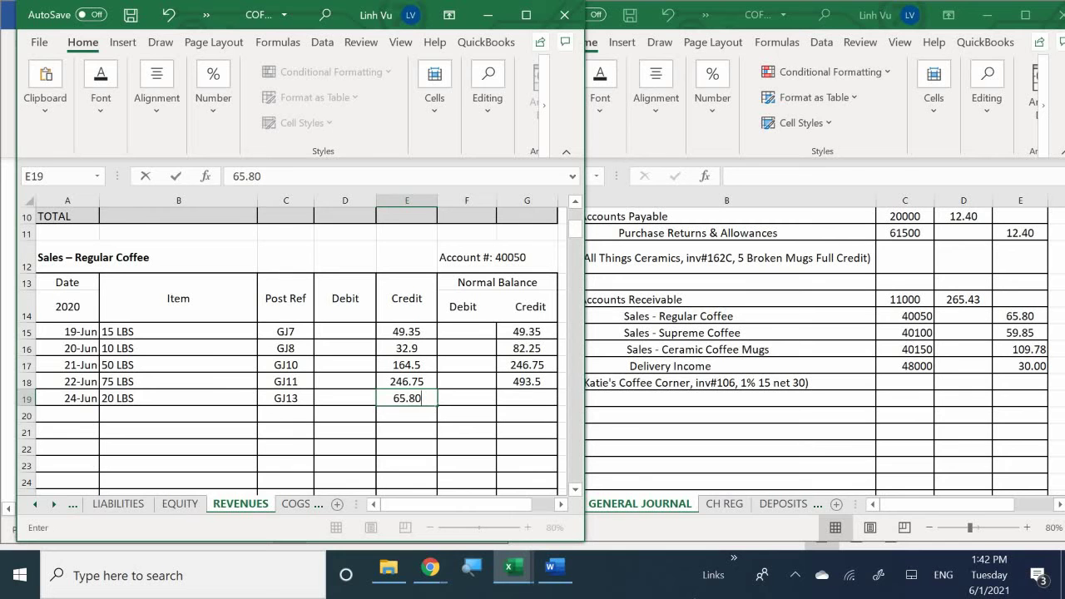
key(Return)
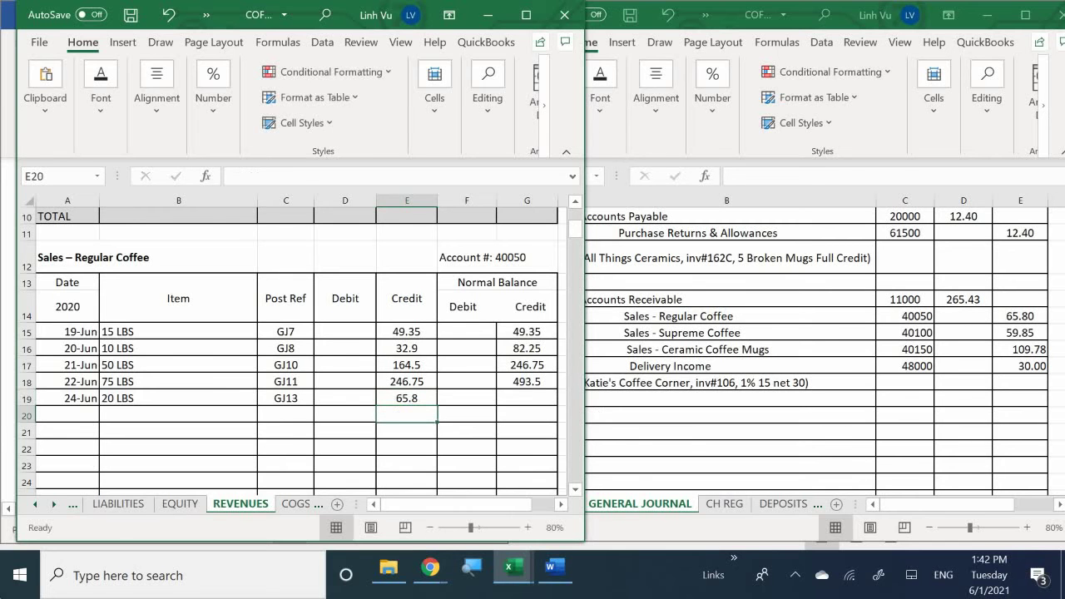
Extend the Sales – Regular Coffee running credit balance formula from G18 down to G19.
click(539, 386)
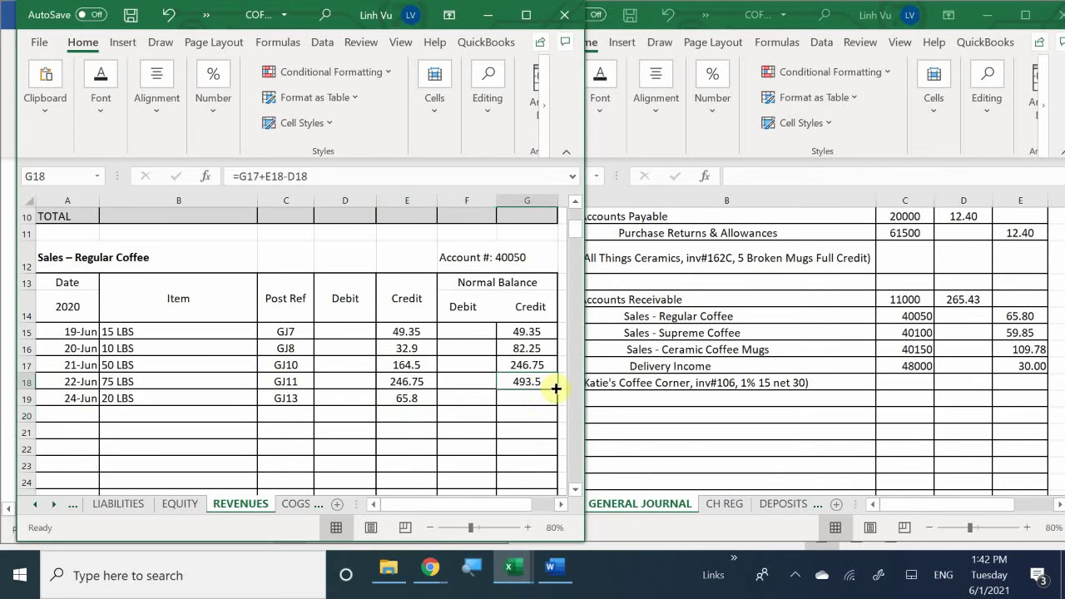
drag(556, 388, 557, 405)
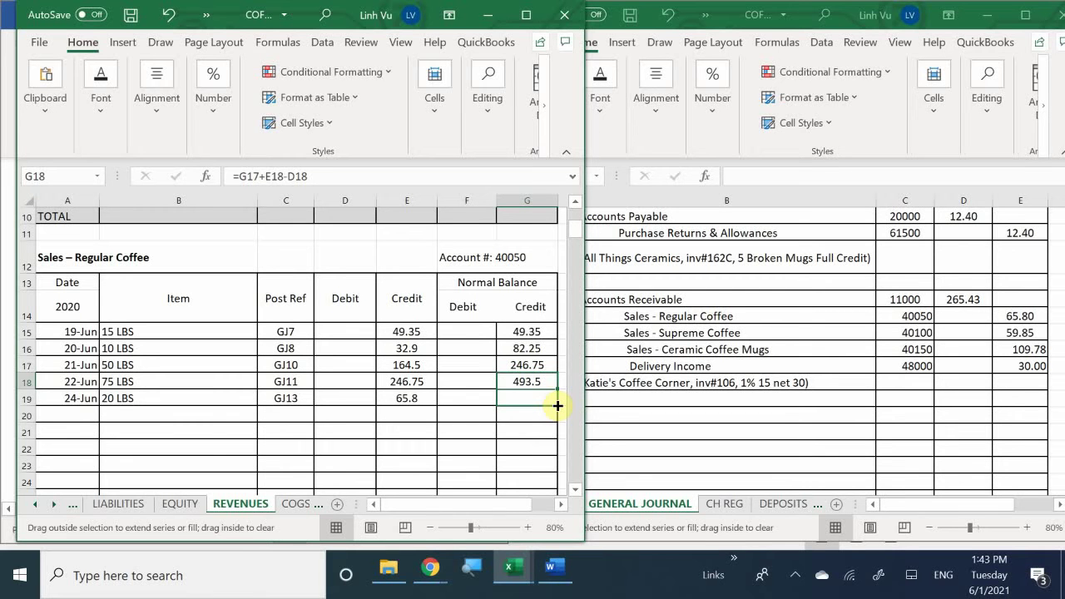
drag(558, 405, 557, 405)
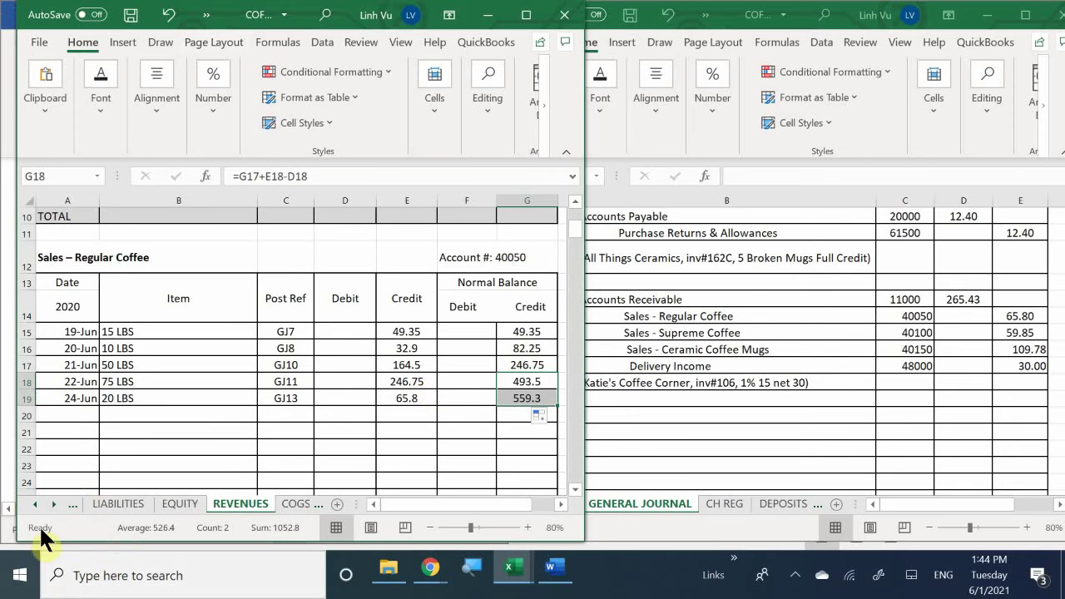
Add a Sales – Supreme Coffee ledger line in row 38 dated 6/24 with the item 15 LBS.
scroll(115, 426, down, 6)
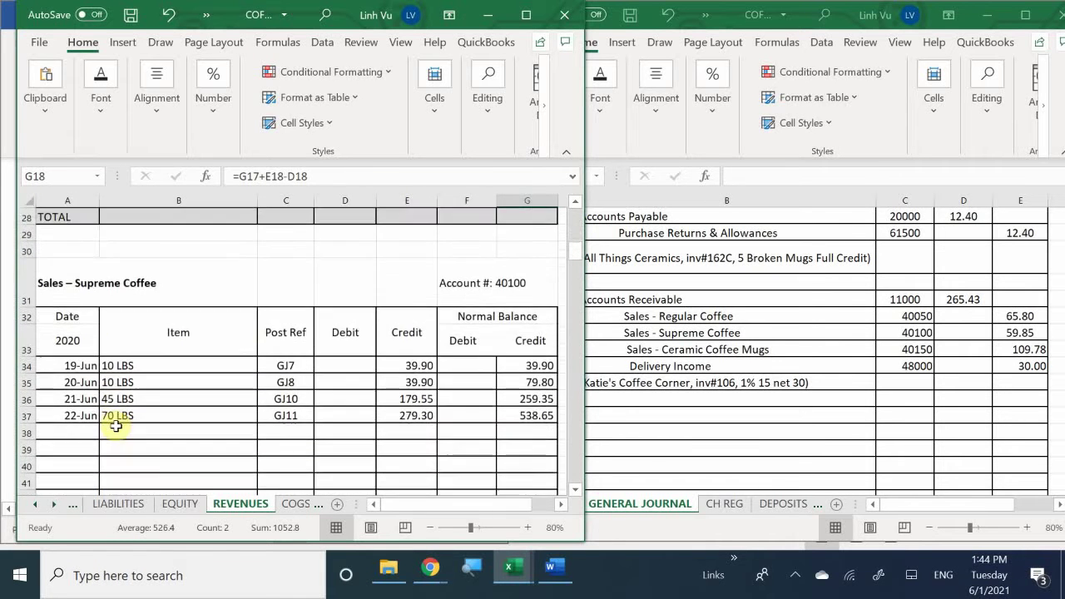
scroll(115, 425, down, 1)
click(79, 380)
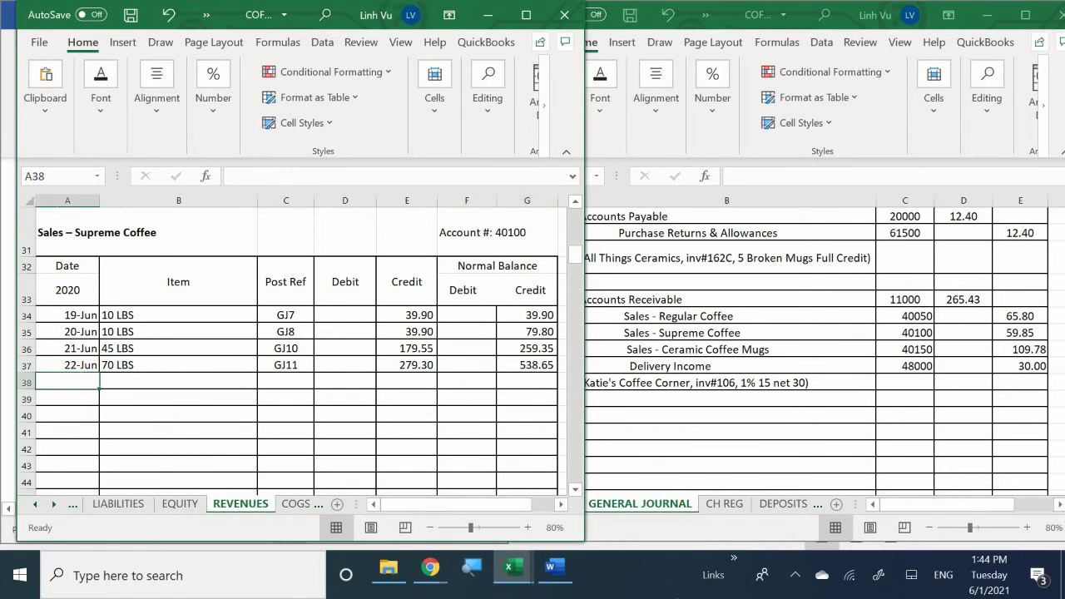
text(6/)
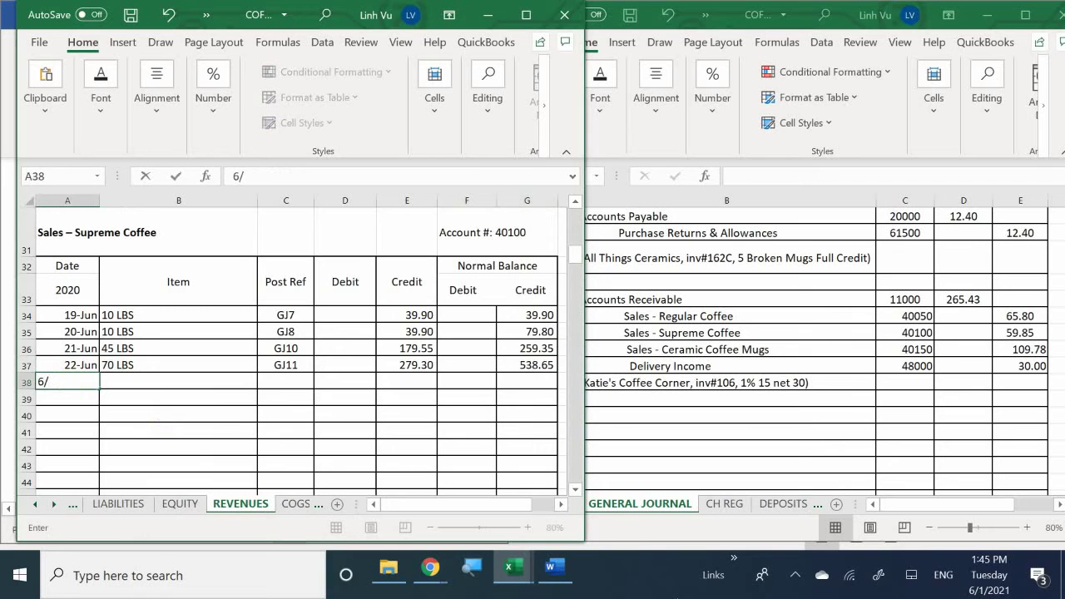
text(24-Jun)
key(Return)
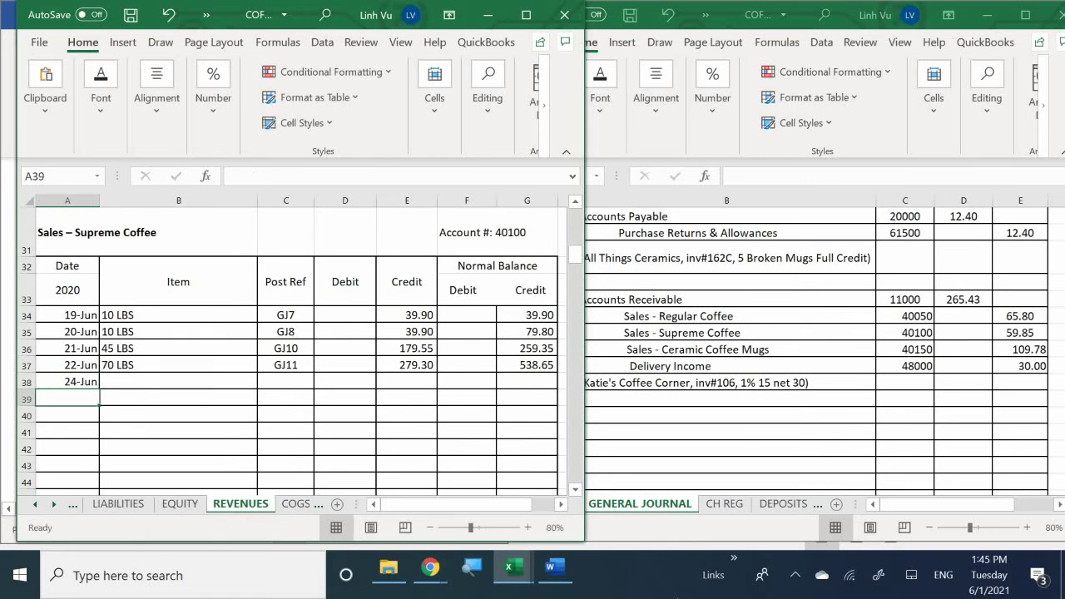
click(178, 396)
click(178, 380)
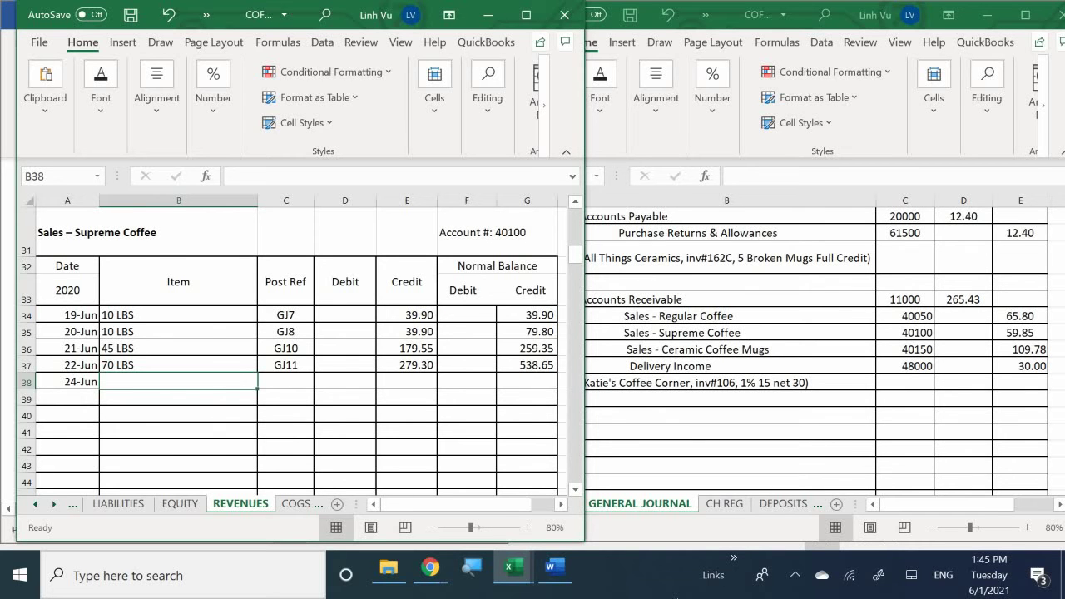
text(15)
text( LBS)
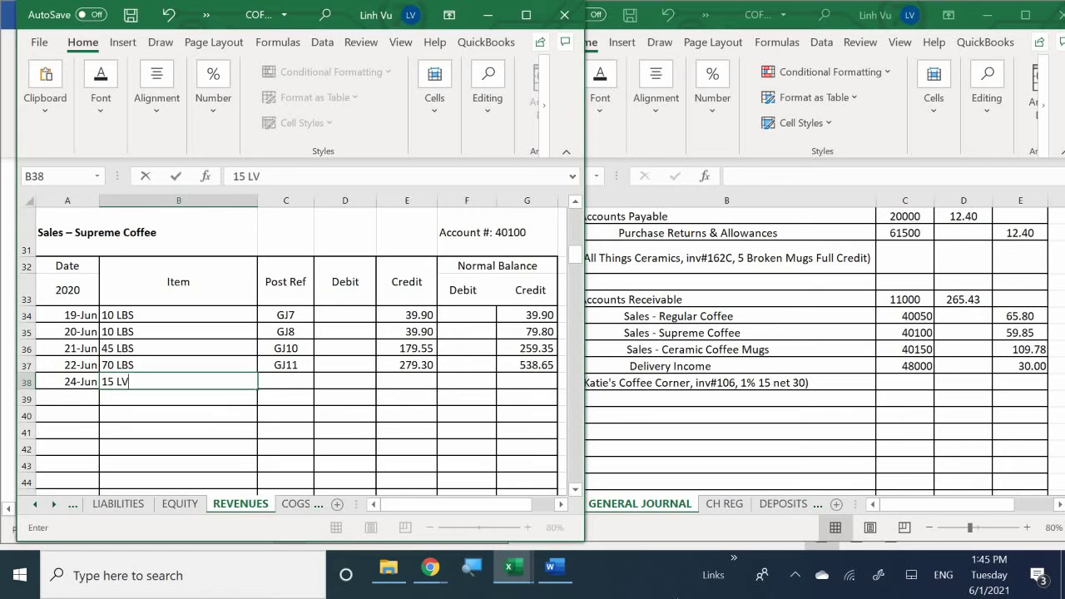
key(Tab)
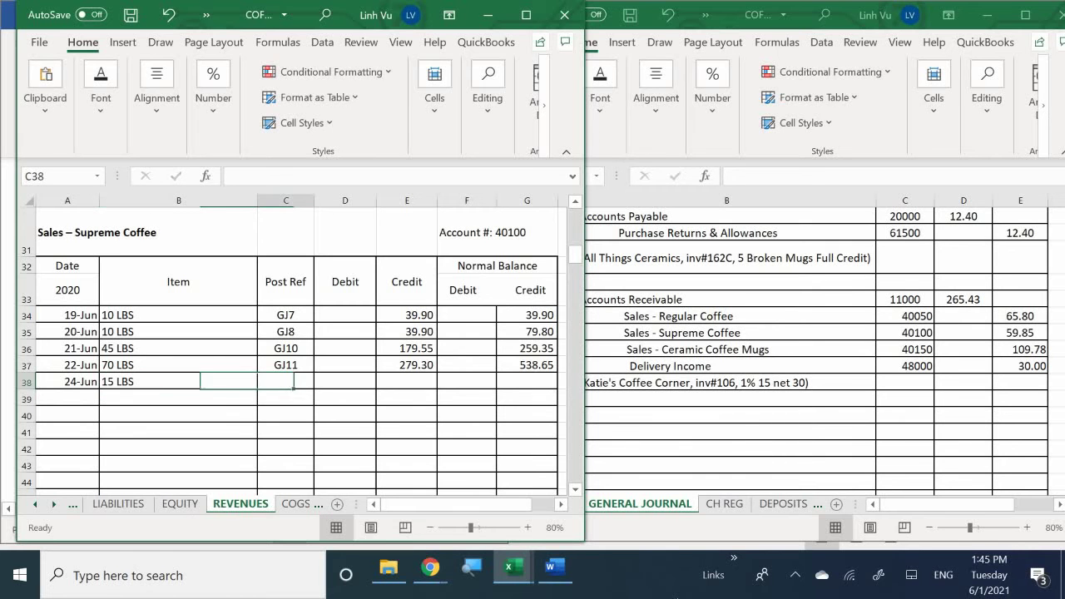
Enter the posting reference GJ13 in C38 and the credit amount 59.85 in E38 for Supreme Coffee.
text(GJ13)
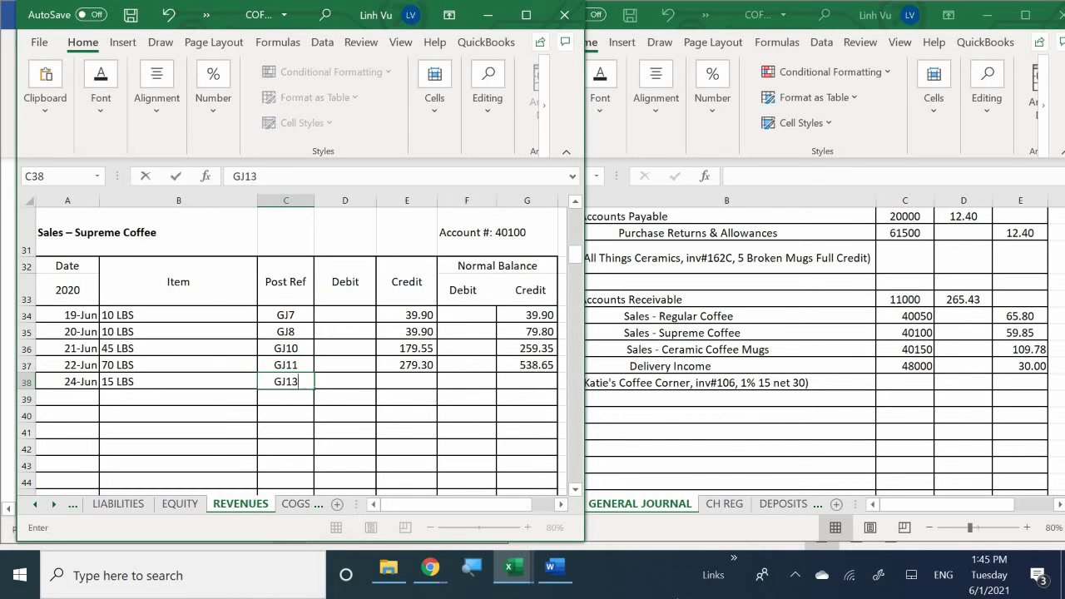
key(Tab)
key(Tab)
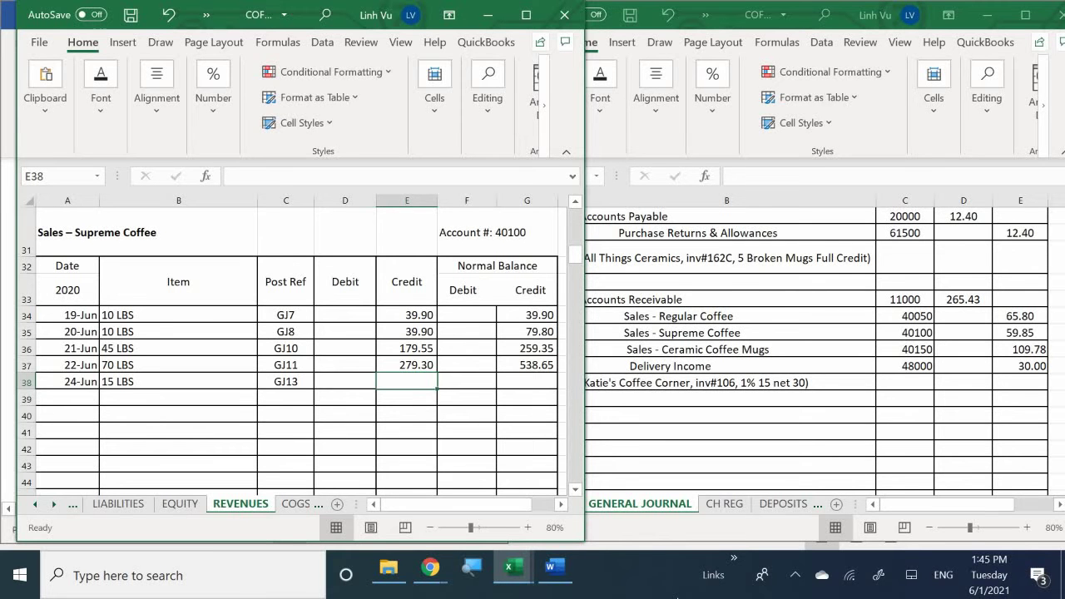
text(59)
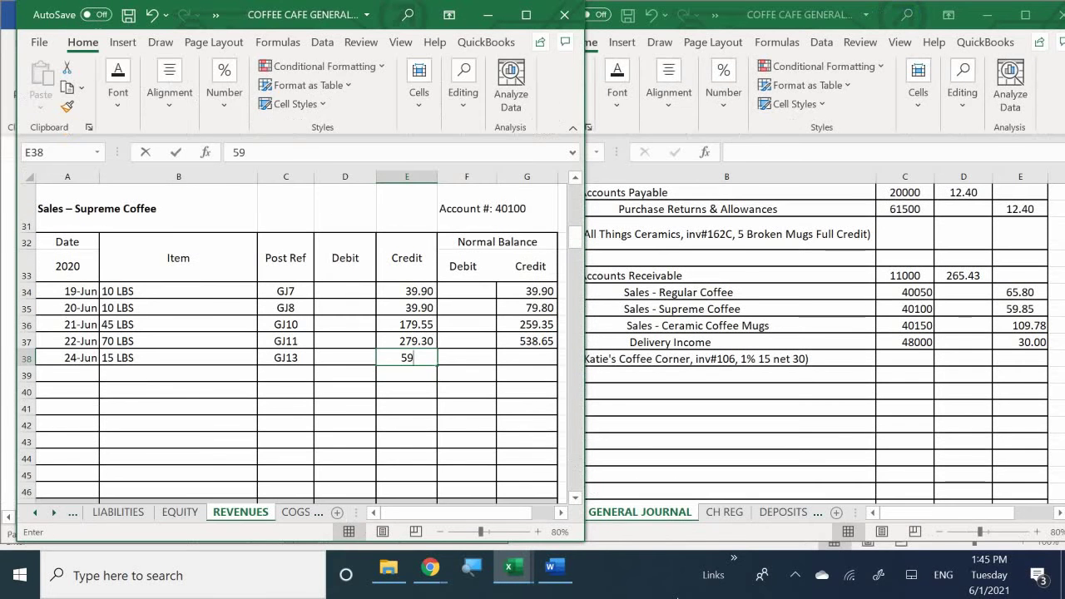
text(.8)
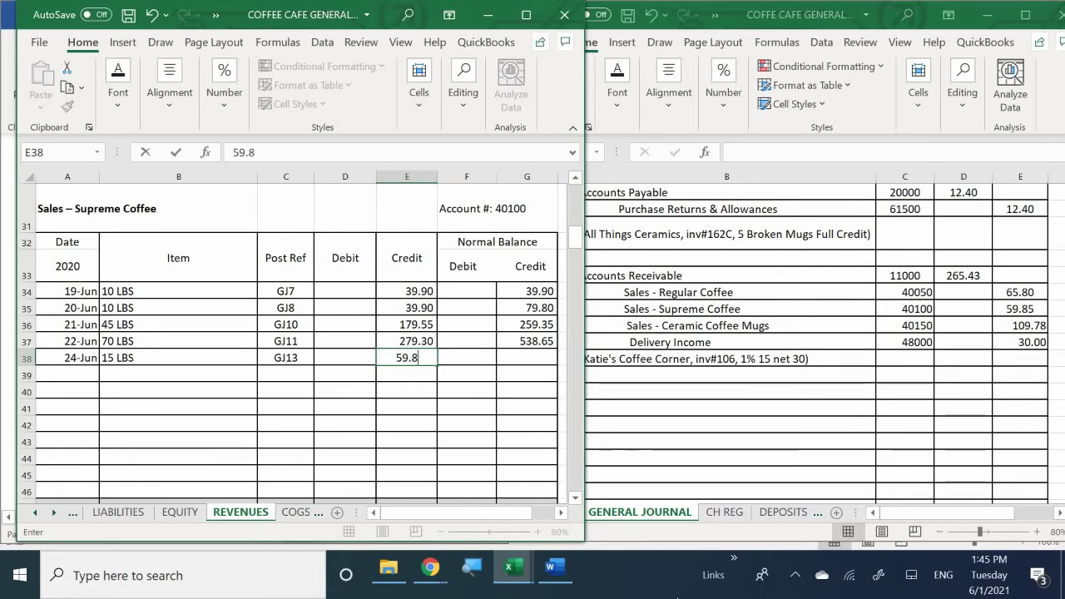
text(5)
key(Return)
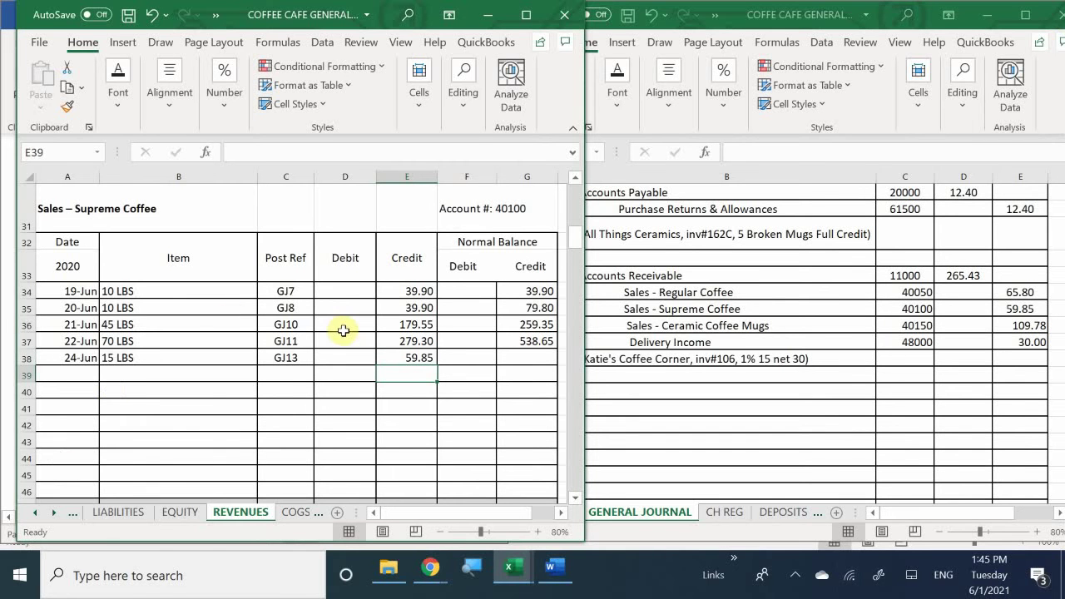
Extend the Sales – Supreme Coffee running credit balance formula from G37 down to G38.
click(532, 343)
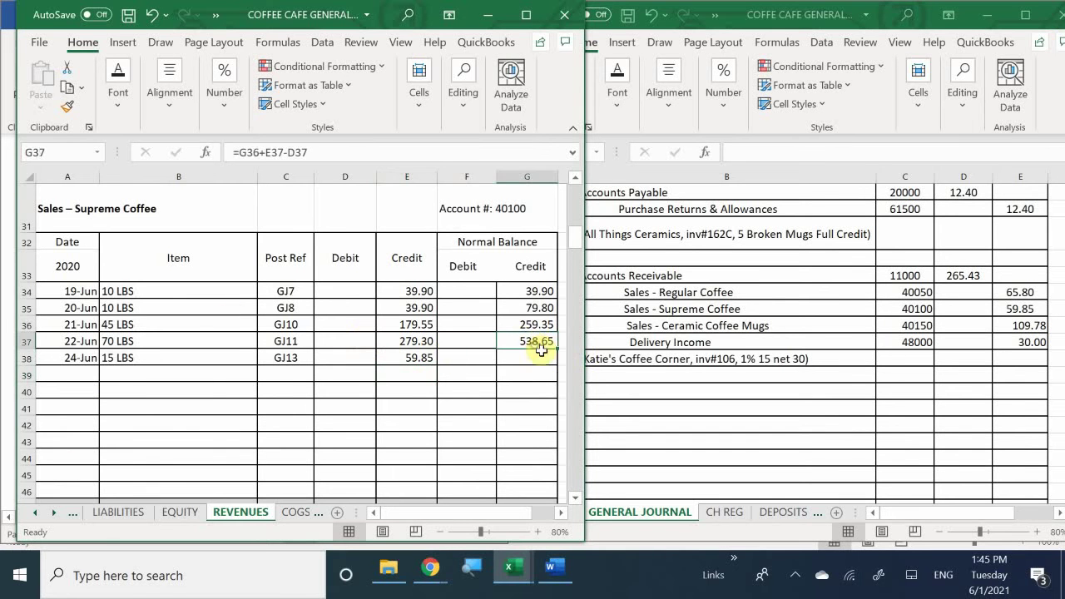
drag(557, 348, 556, 348)
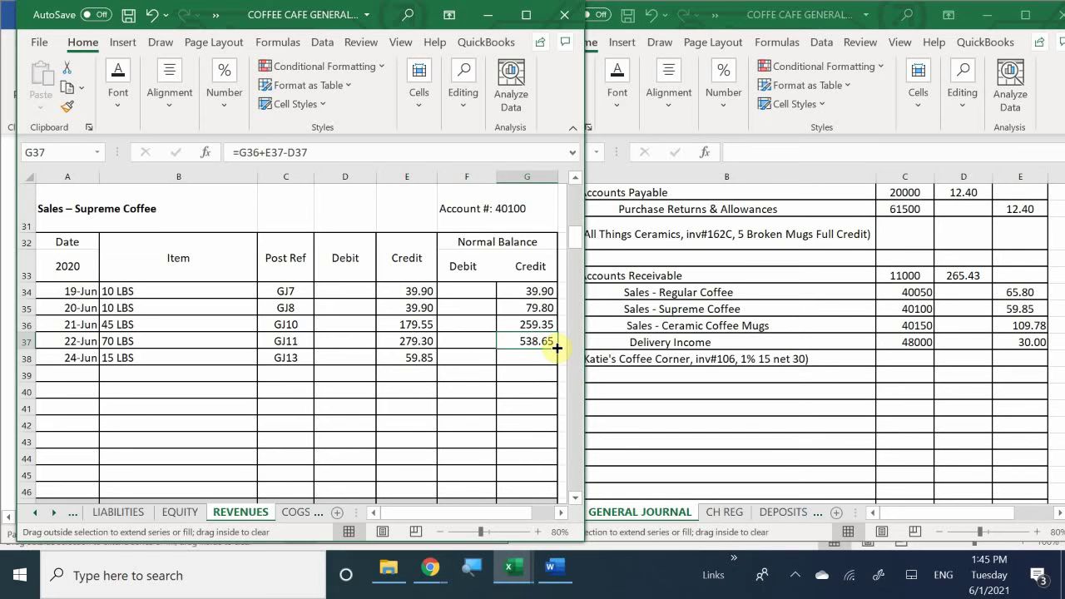
drag(556, 347, 557, 347)
drag(556, 348, 545, 360)
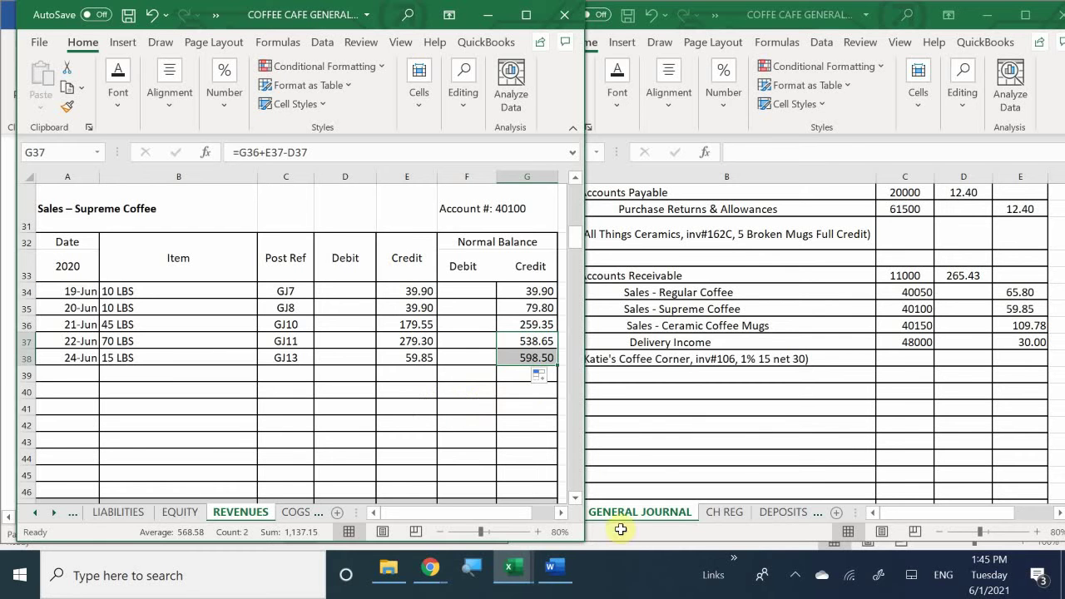
Add a Sales – Ceramic Coffee Mugs ledger line in row 63 dated 6/24 with the item 22 Mugs.
scroll(86, 435, down, 9)
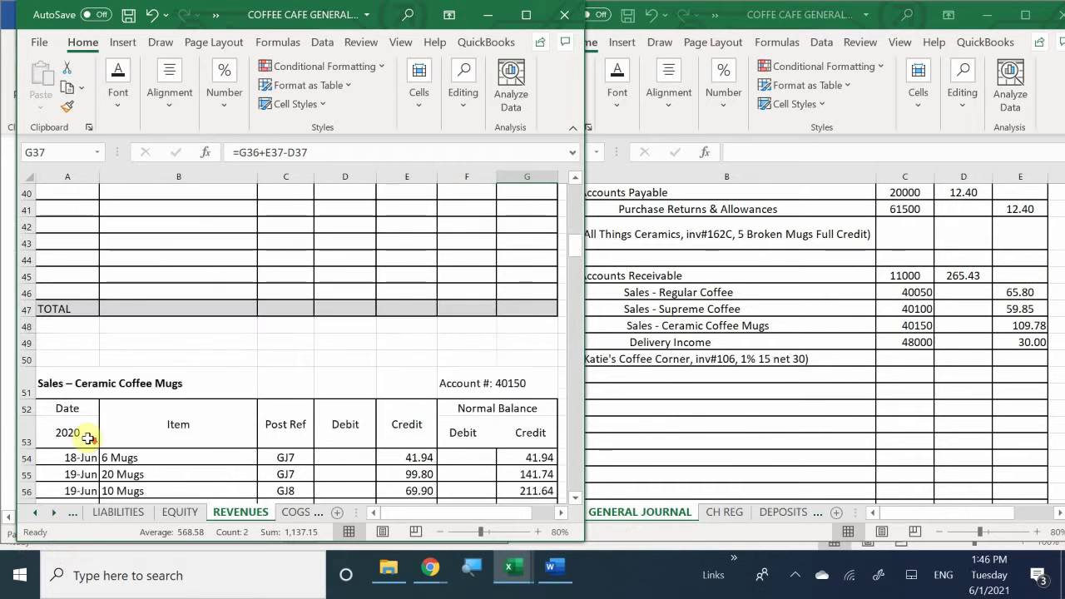
scroll(87, 439, up, 3)
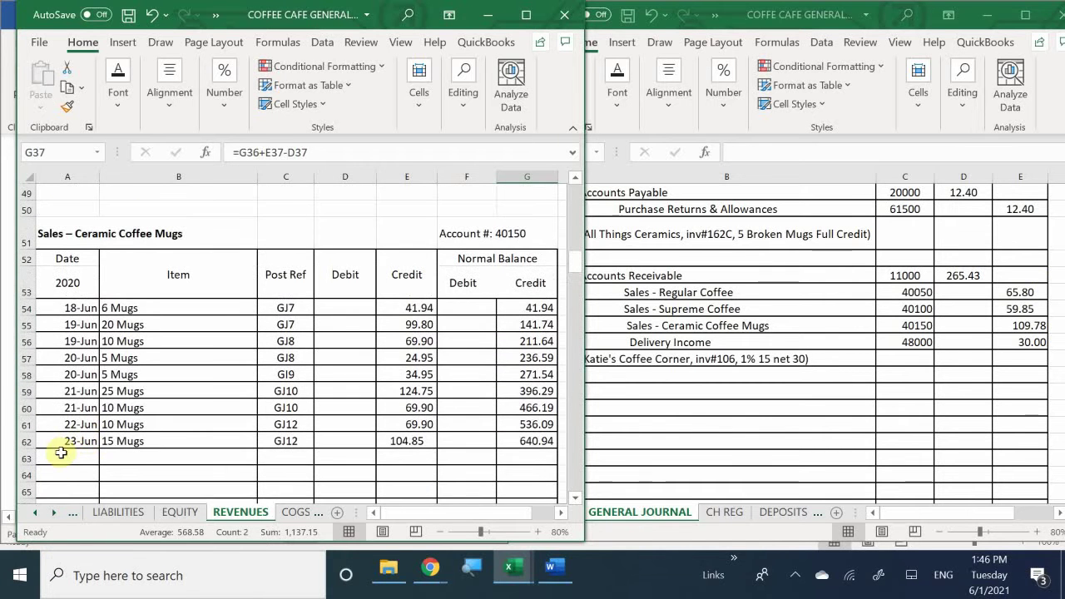
click(63, 457)
text(6/24)
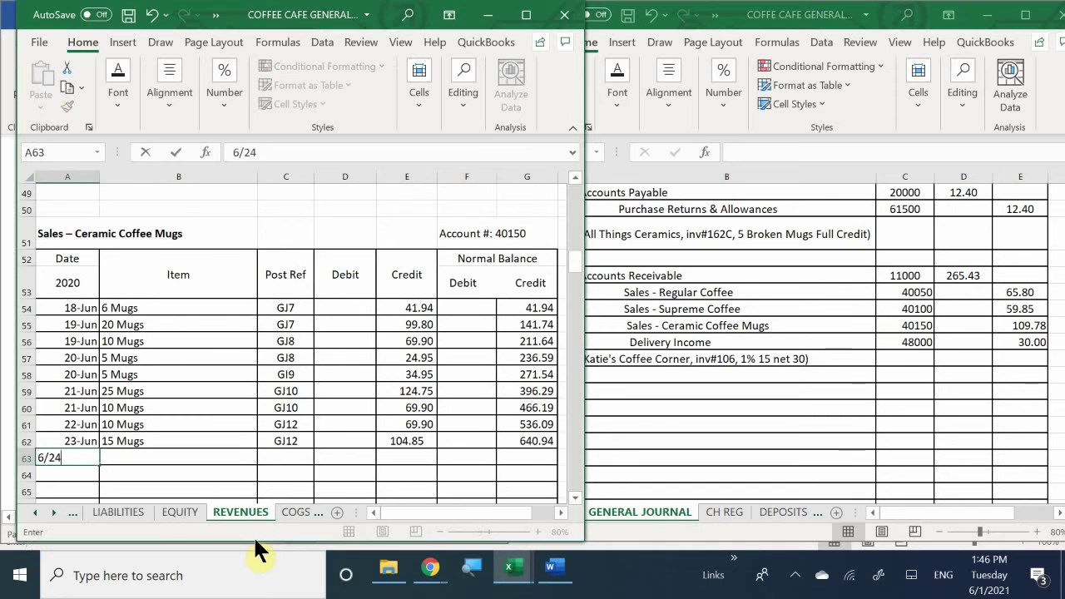
key(Return)
key(Tab)
key(Up)
text(33)
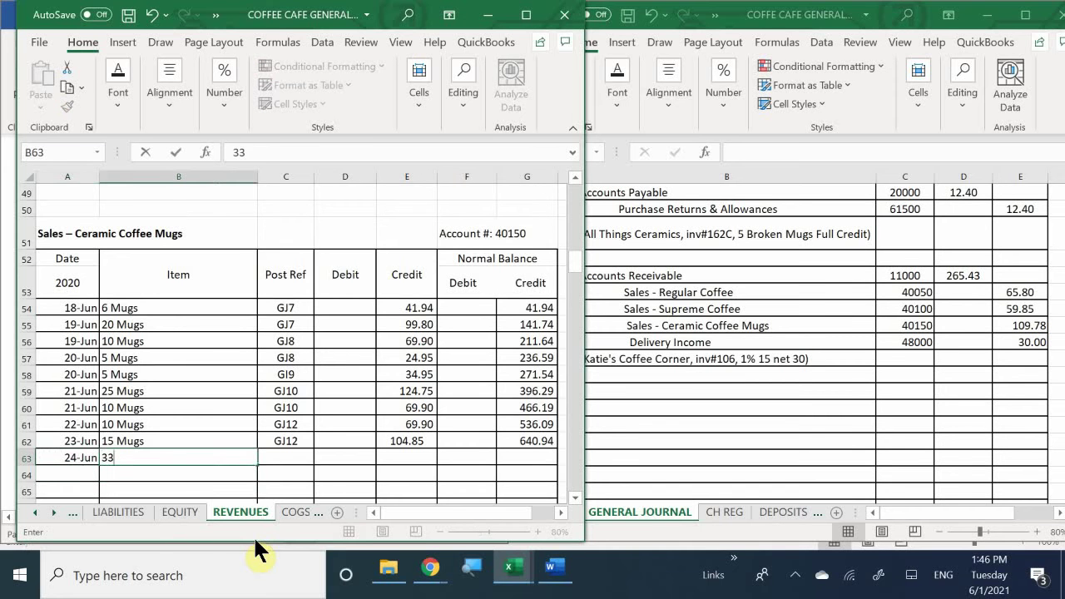
key(BackSpace)
key(BackSpace)
text(22 MU)
key(BackSpace)
text(ugs)
key(Tab)
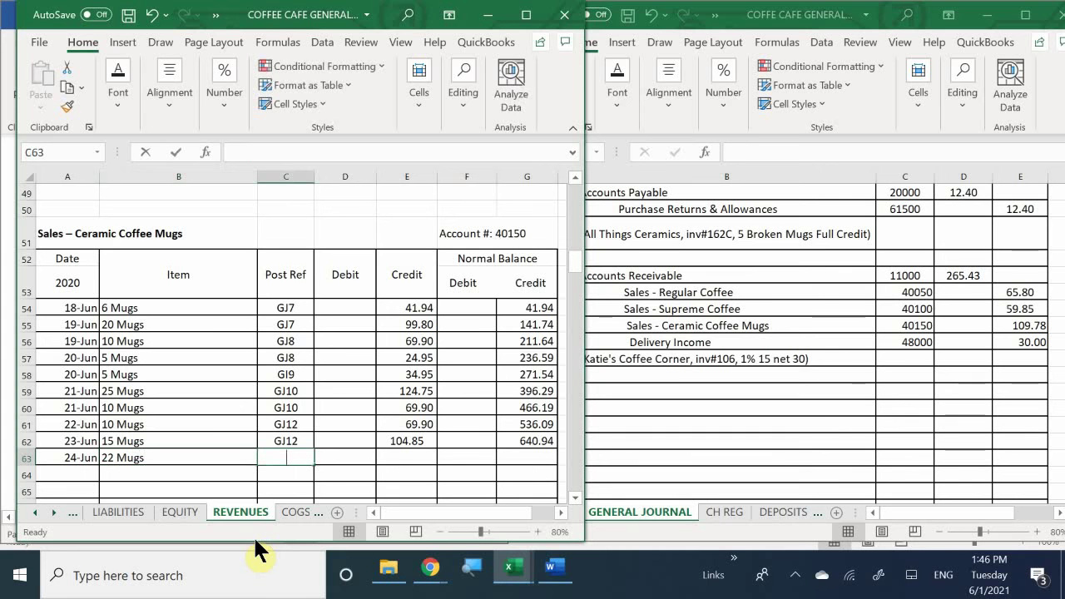
Enter the posting reference GJ13 in C63 and the credit amount 109.78 in E63 for Ceramic Coffee Mugs.
text(GJ13)
key(Tab)
key(Tab)
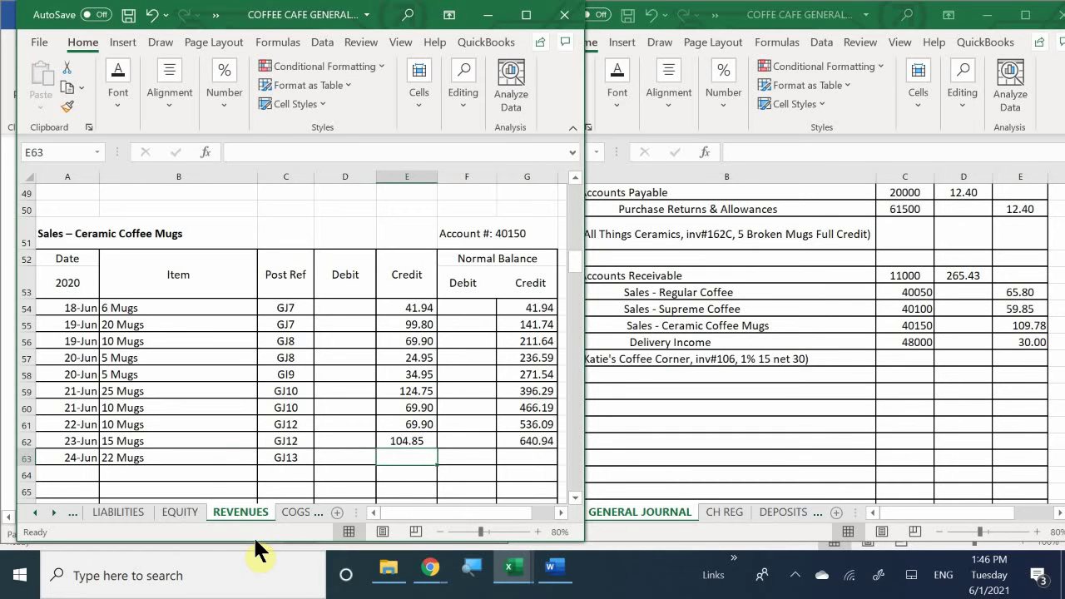
text(109.78)
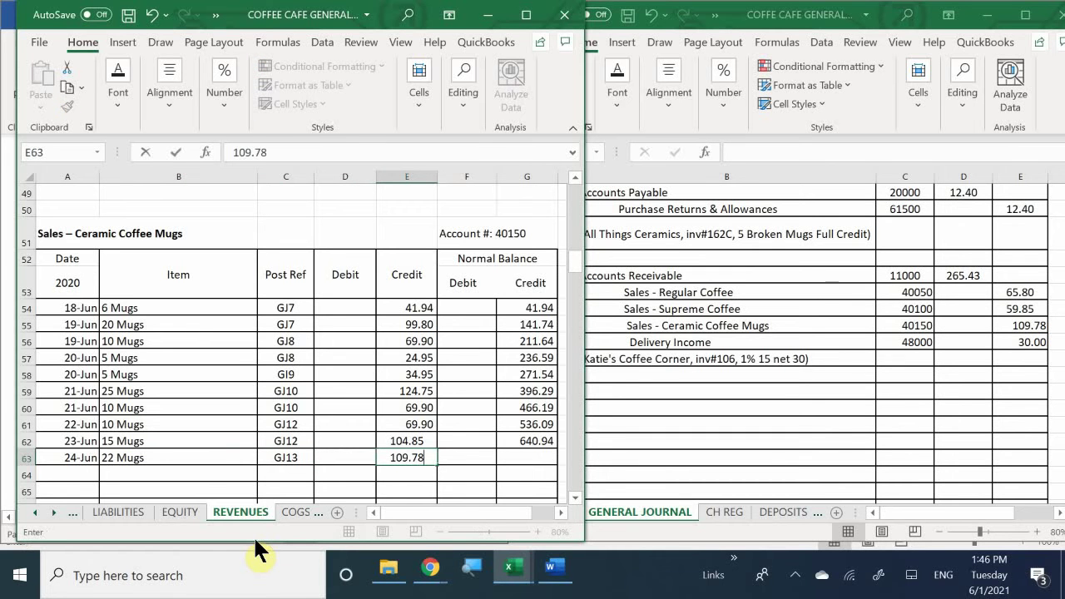
key(Return)
Extend the Sales – Ceramic Coffee Mugs running credit balance formula from G62 down to G63.
key(Right)
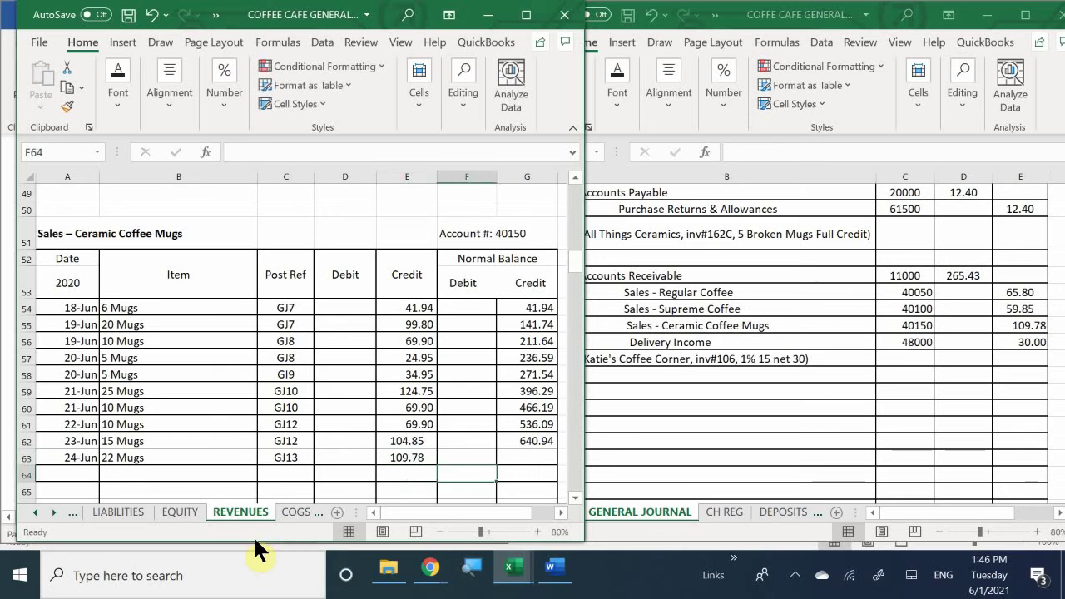
key(Right)
key(Up)
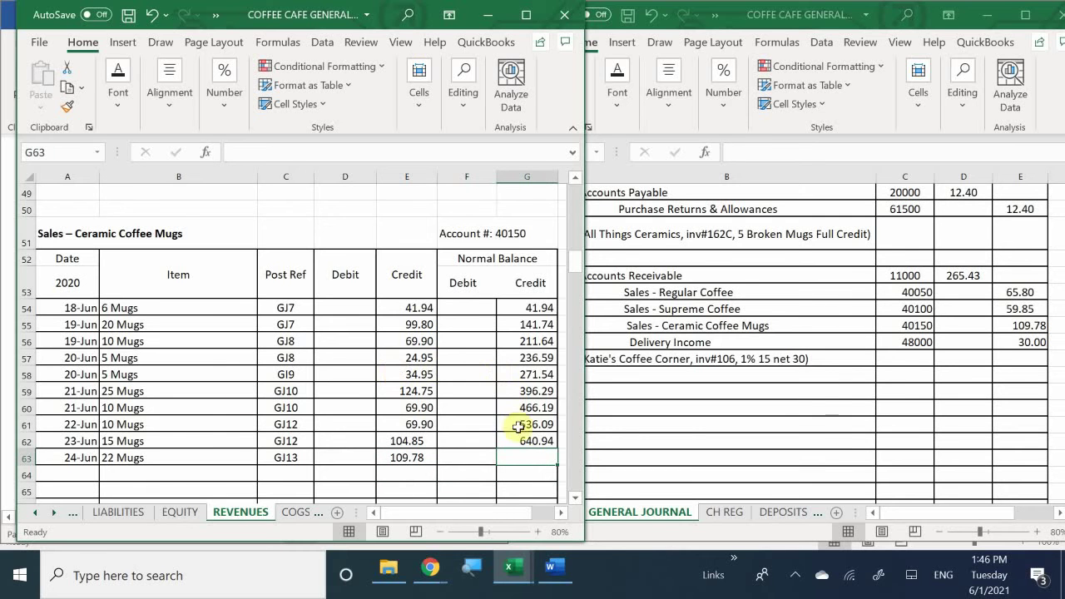
click(524, 445)
drag(555, 449, 557, 473)
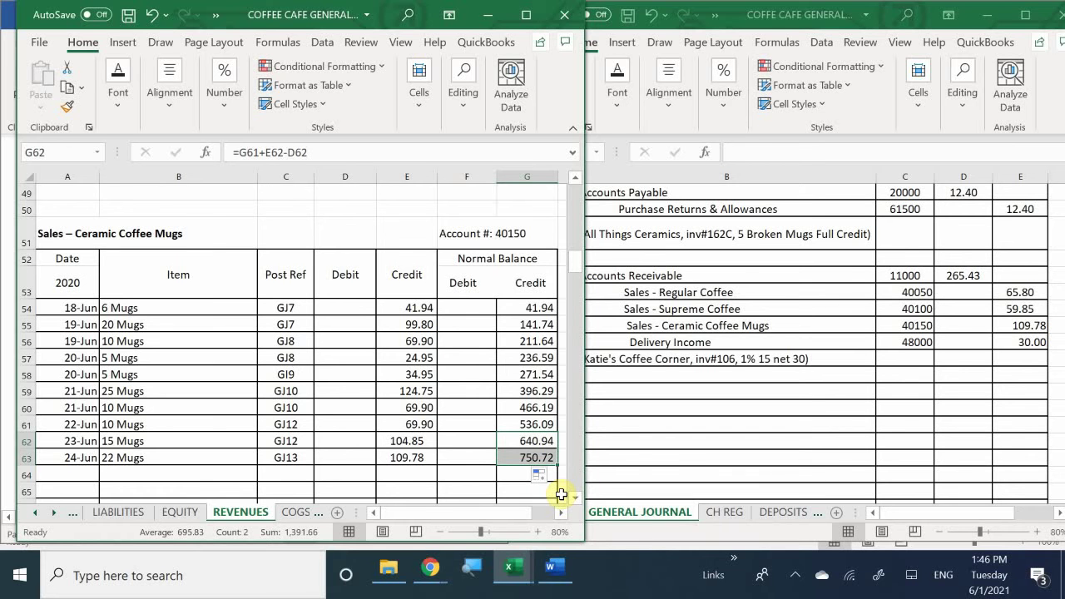
Add a Delivery Income ledger line in row 205 dated 6/24 with the item INV#106.
scroll(116, 405, down, 10)
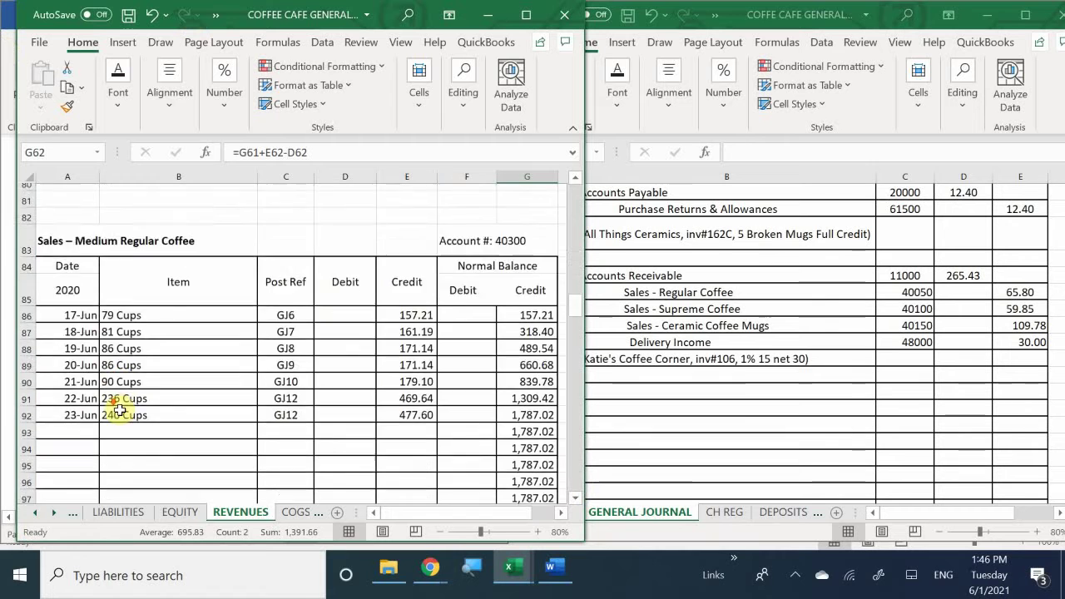
scroll(120, 409, down, 12)
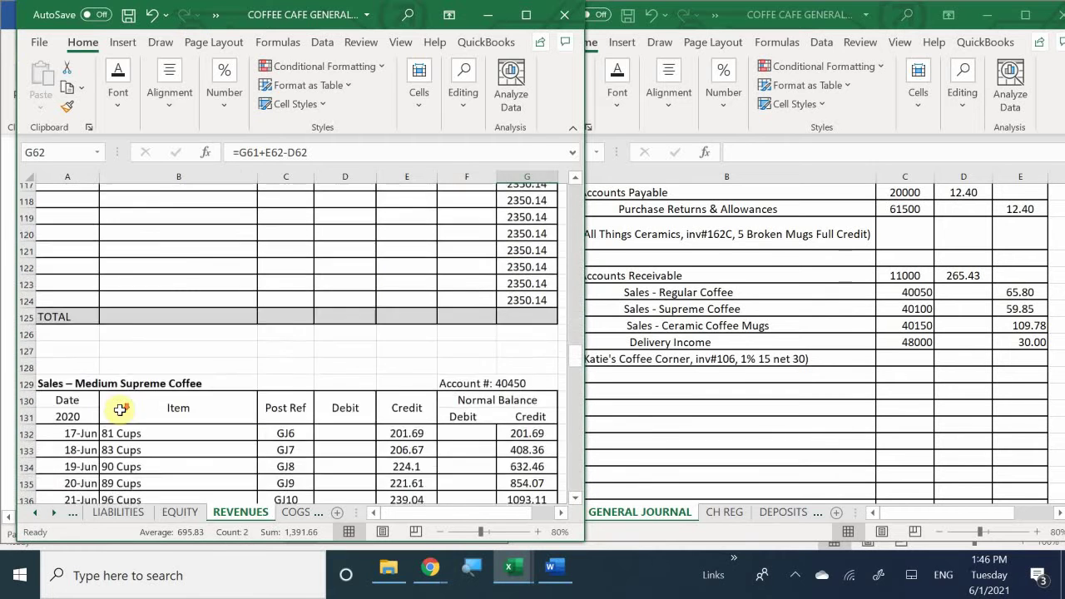
scroll(119, 409, down, 11)
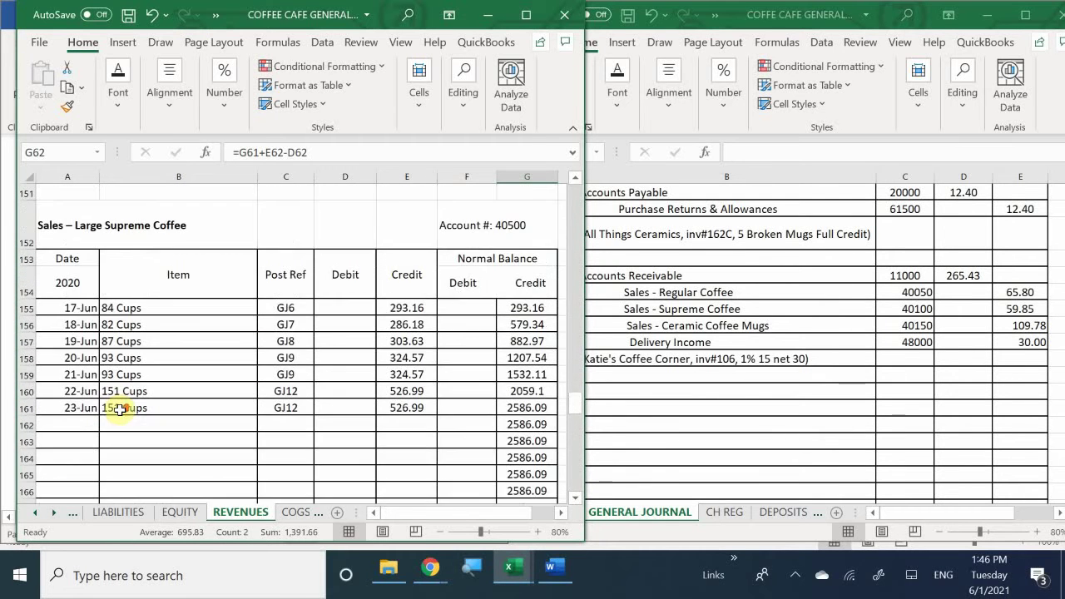
scroll(122, 408, down, 11)
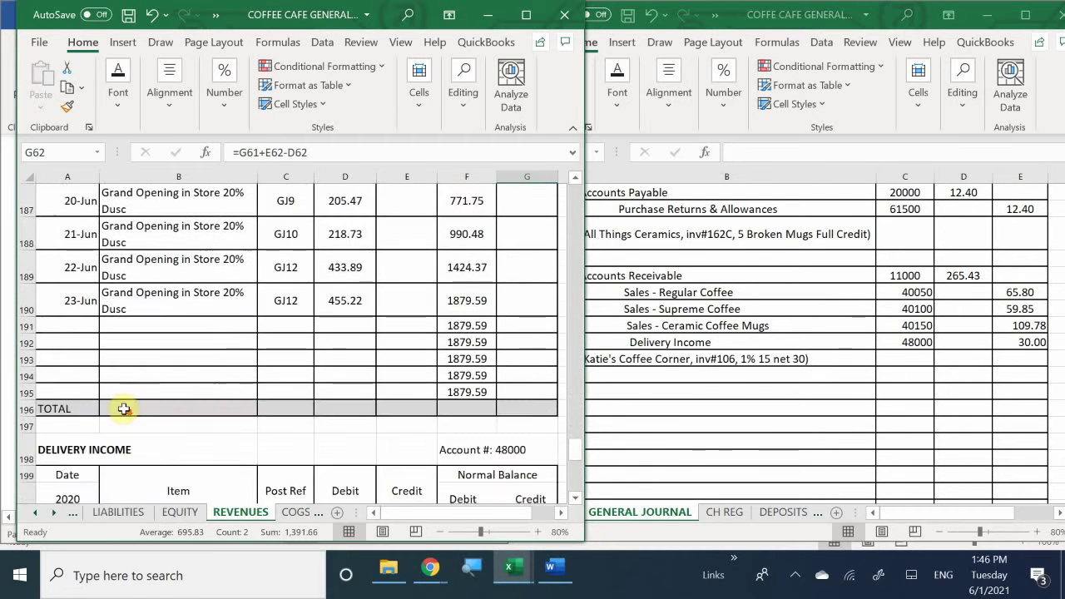
scroll(133, 406, up, 2)
scroll(116, 408, down, 5)
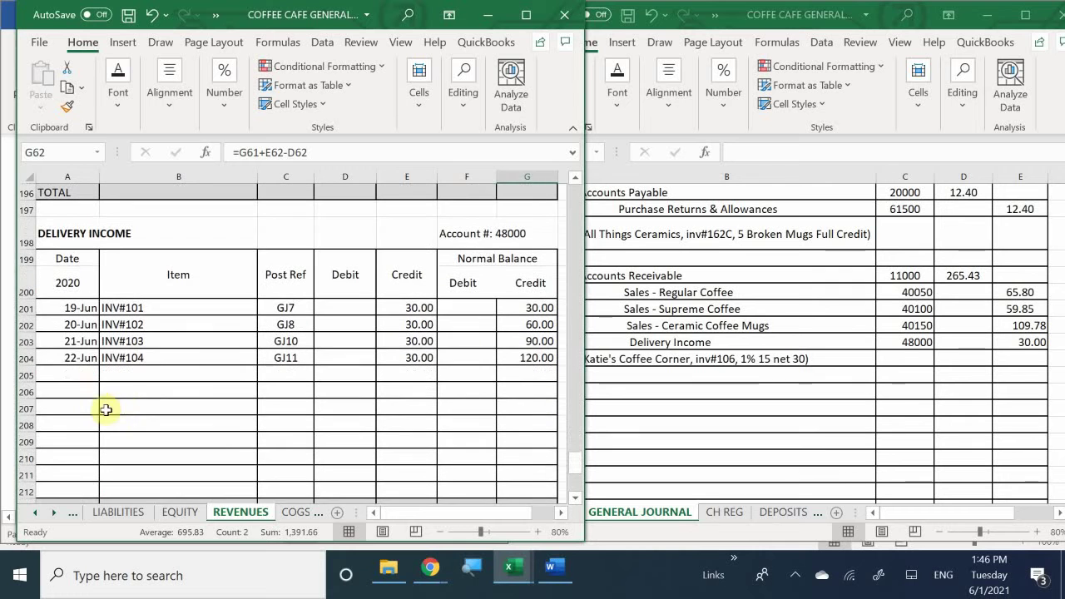
click(84, 374)
text(6/)
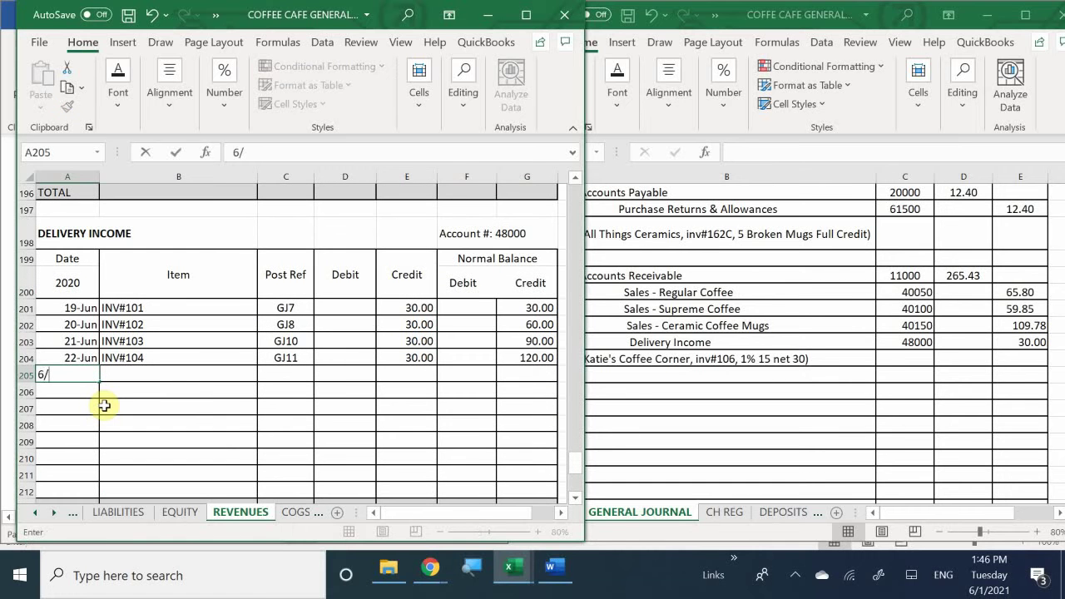
text(24)
key(Tab)
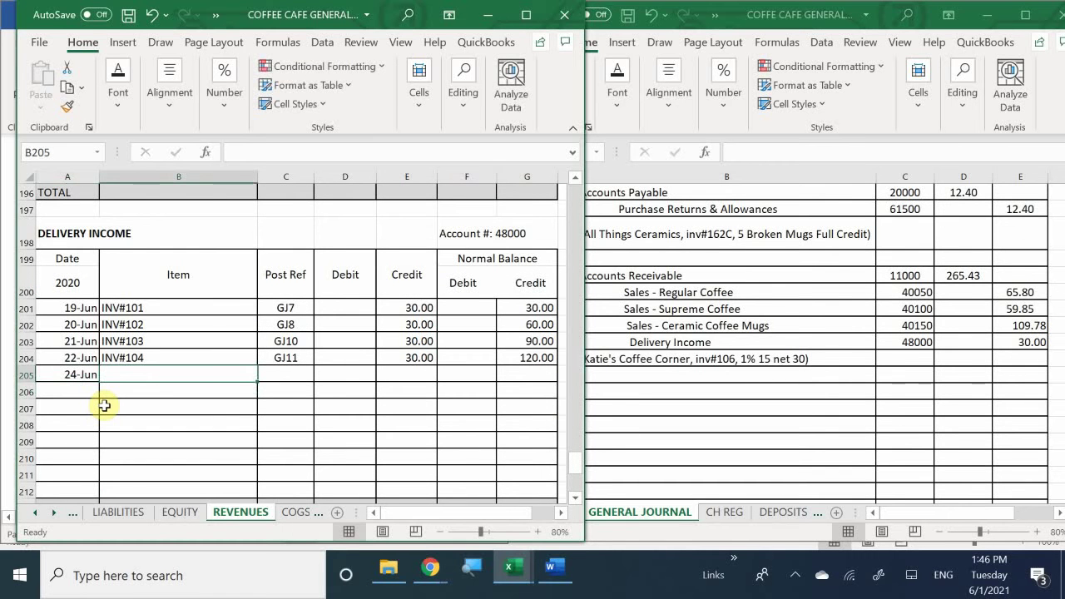
text(INV#)
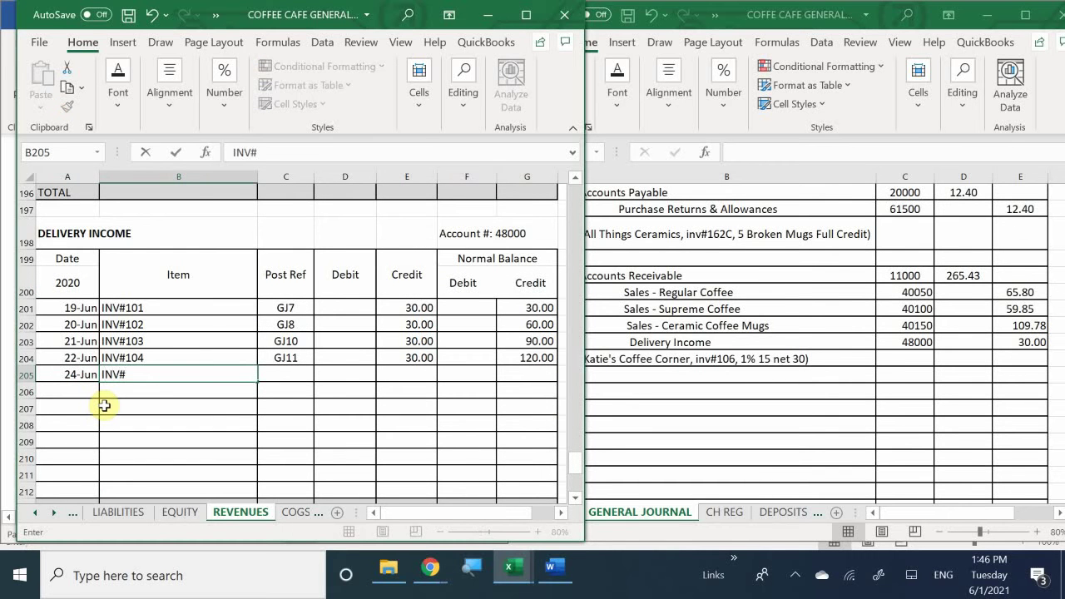
text(106)
key(Tab)
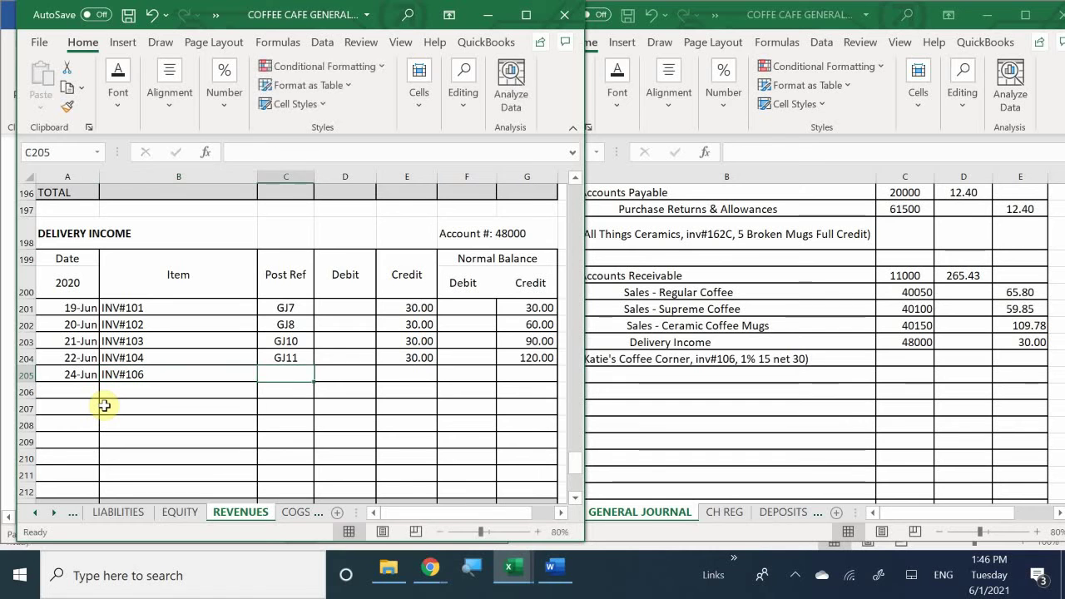
Enter posting reference GJ13 and a 30.00 credit in the Delivery Income row 205, and extend the credit balance formula from G204 to G205.
text(GJ13)
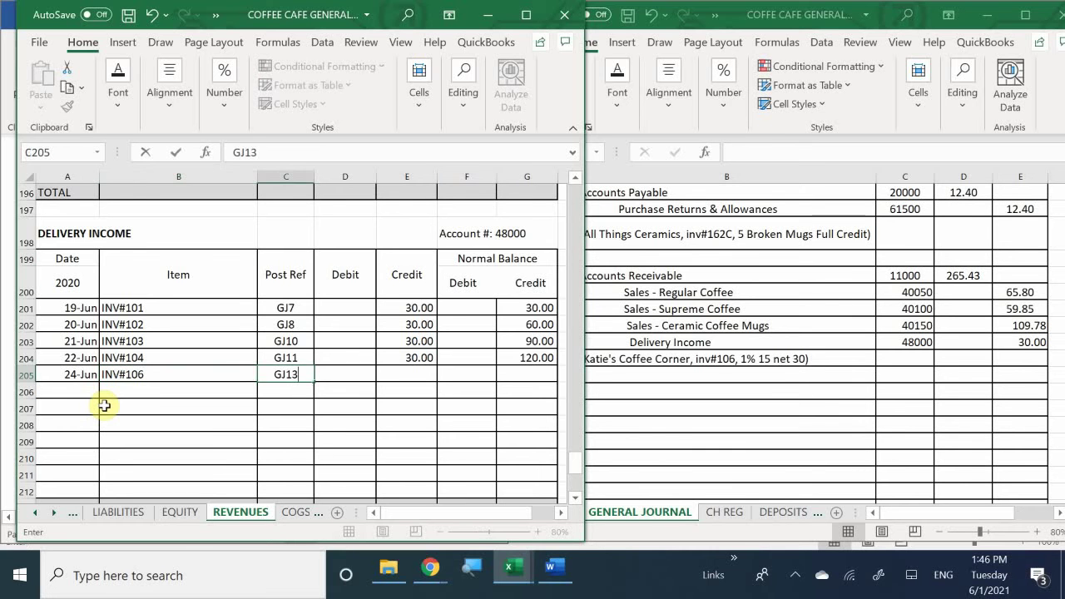
key(Tab)
key(Tab)
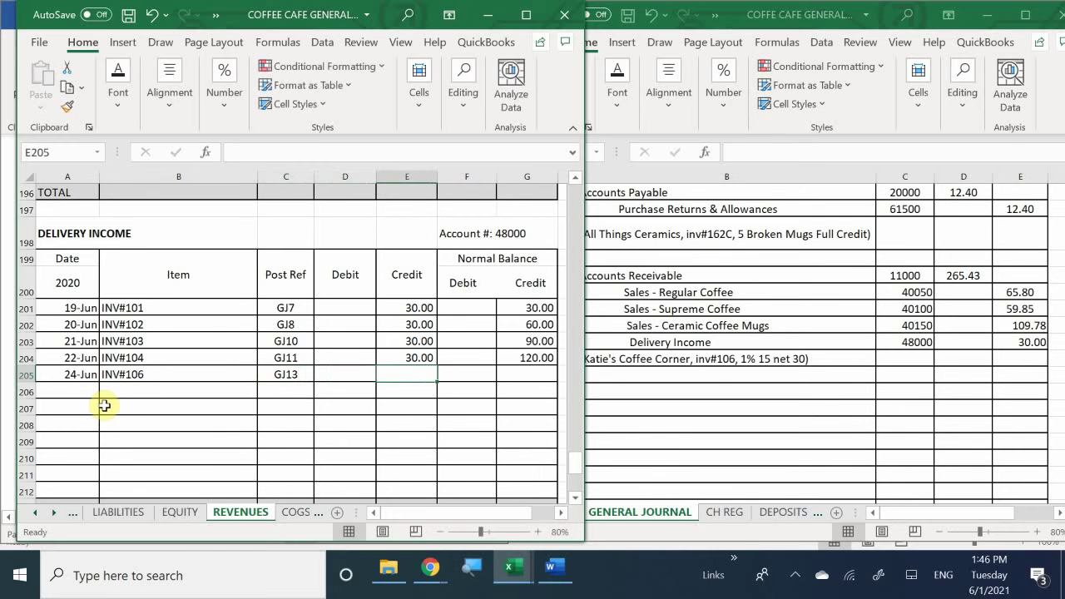
text(30)
key(Down)
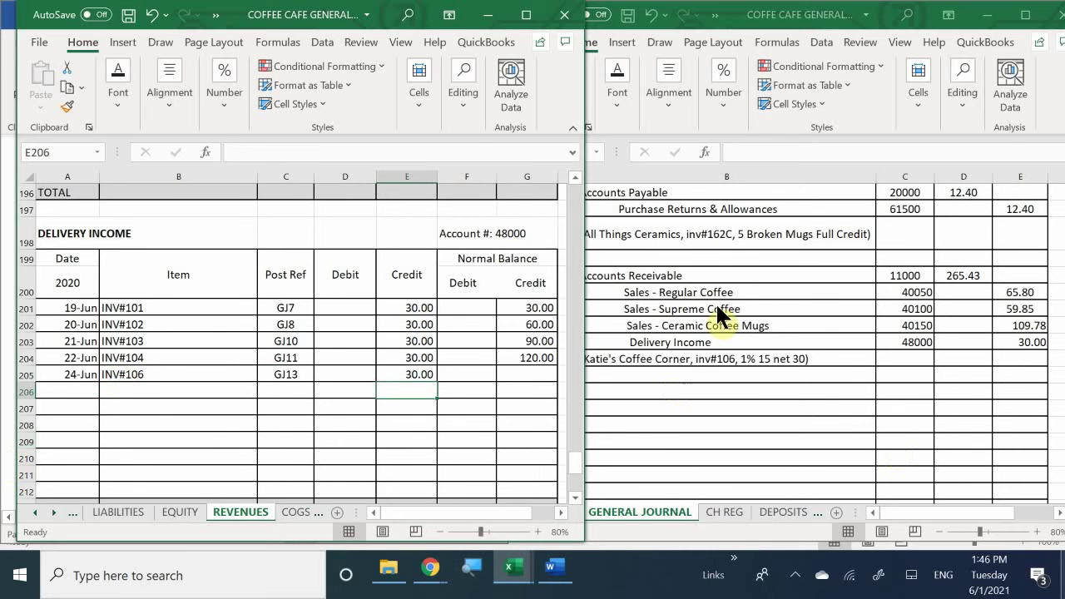
click(524, 356)
drag(557, 365, 556, 381)
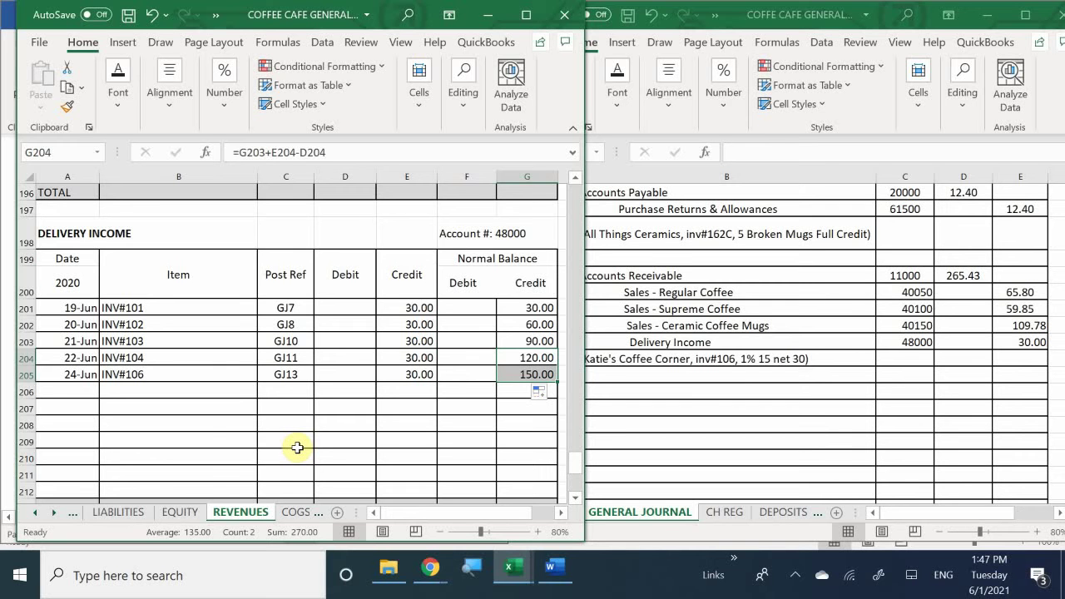
Switch to the Coffee Cafe subsidiary ledger workbook and enter the date 6/24 in A19 of Katie's Coffee Courner on the CUSTOMERS sheet.
click(515, 571)
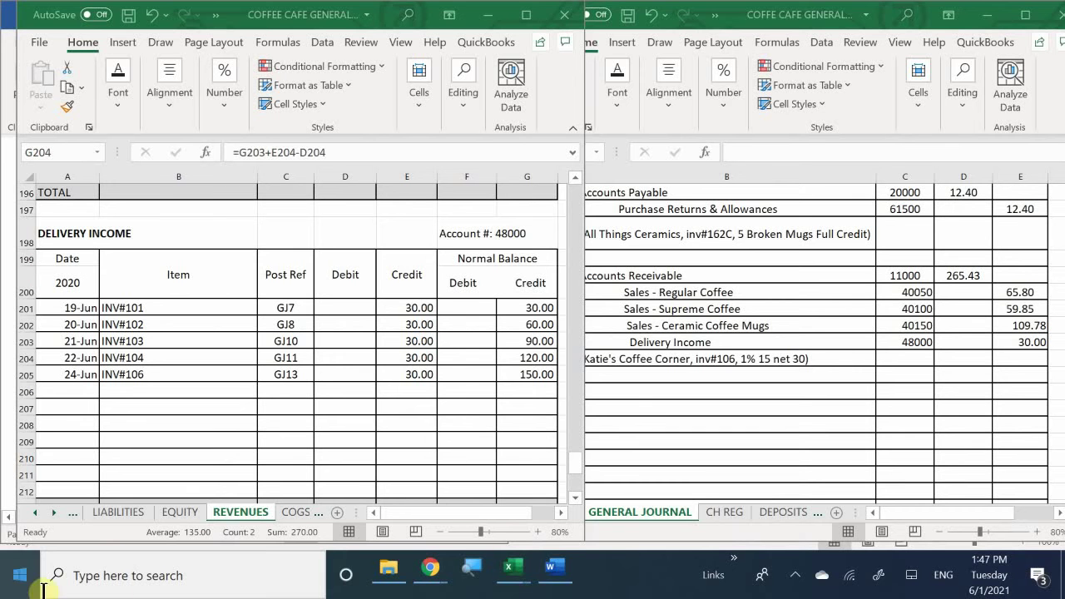
mouse_move(509, 567)
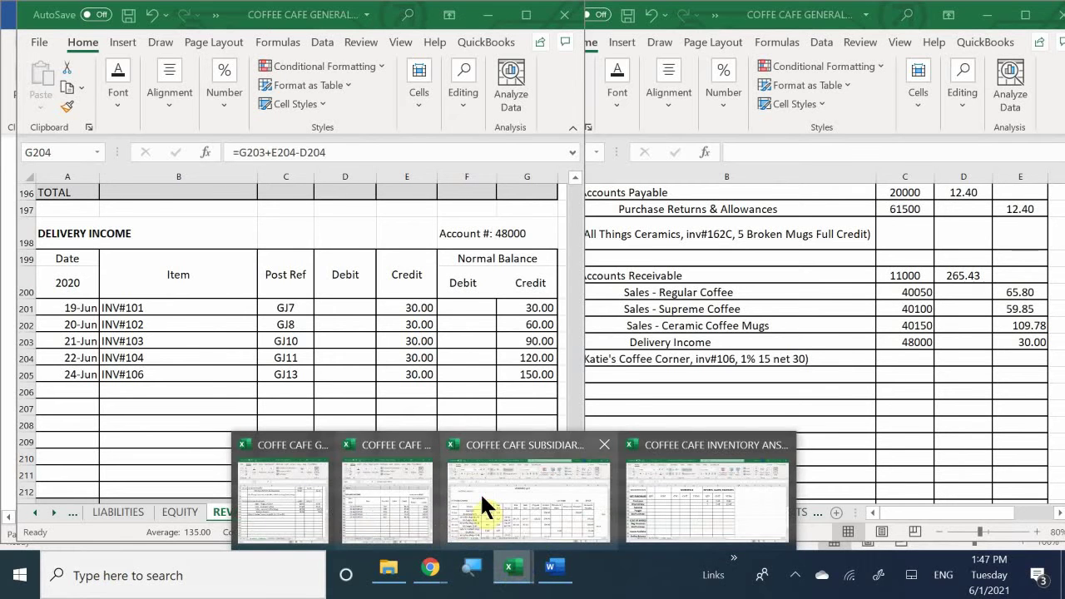
click(481, 497)
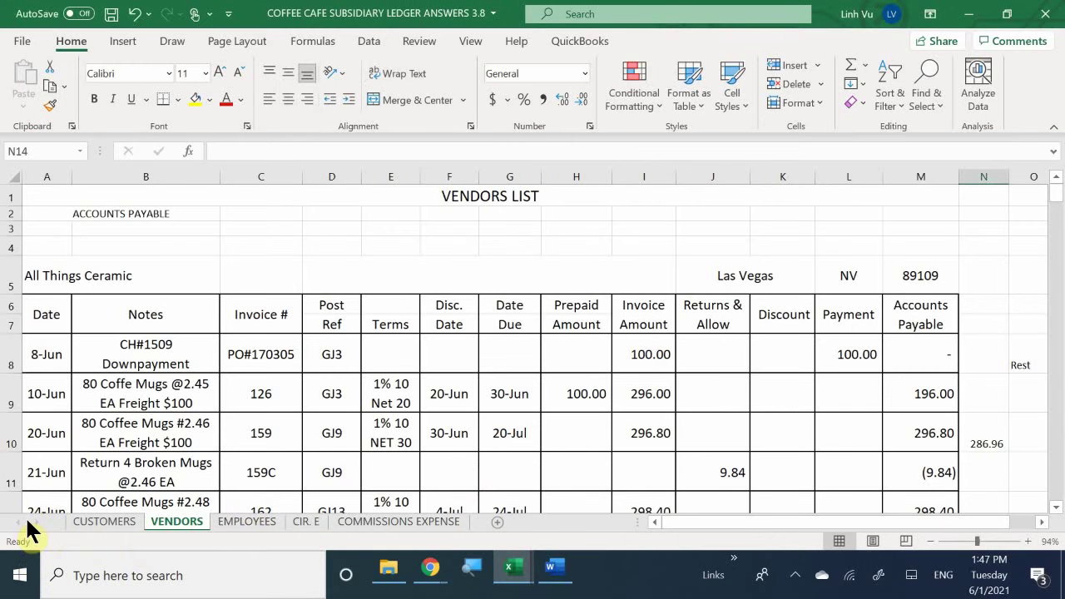
click(98, 515)
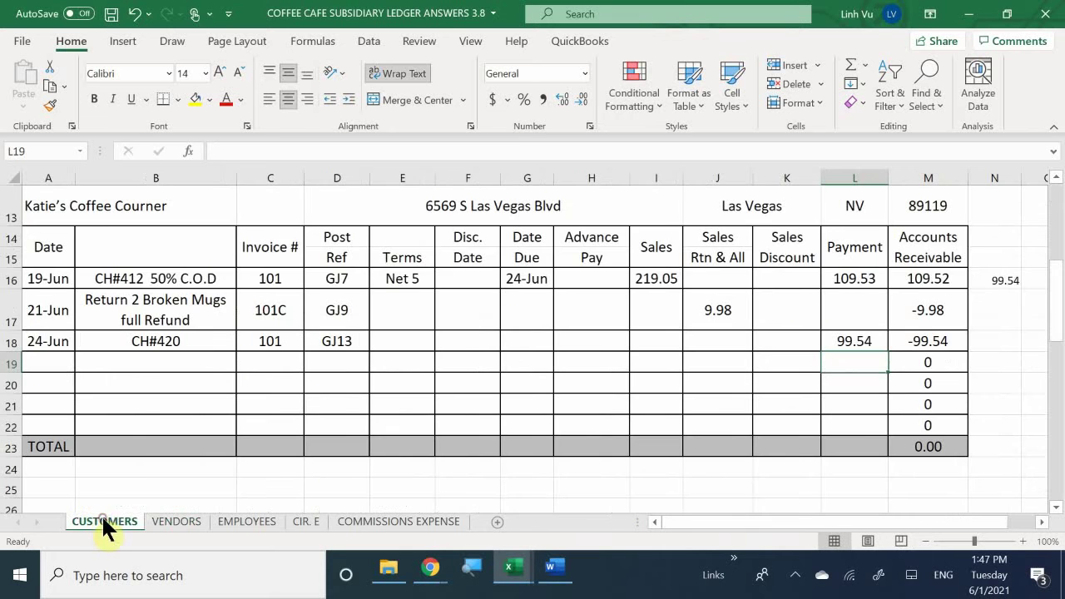
scroll(69, 356, up, 5)
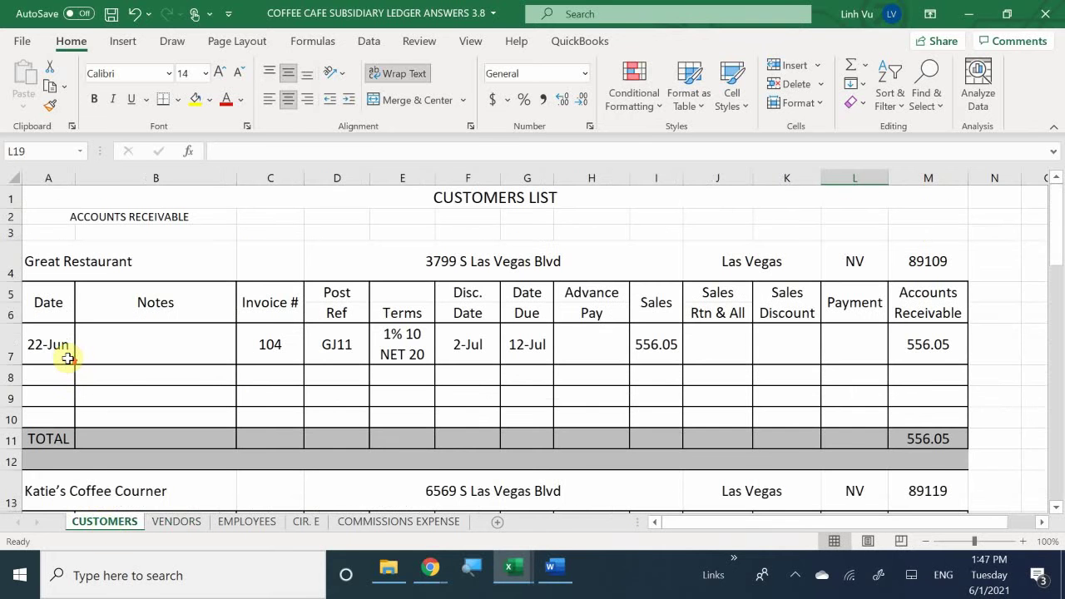
scroll(69, 356, down, 3)
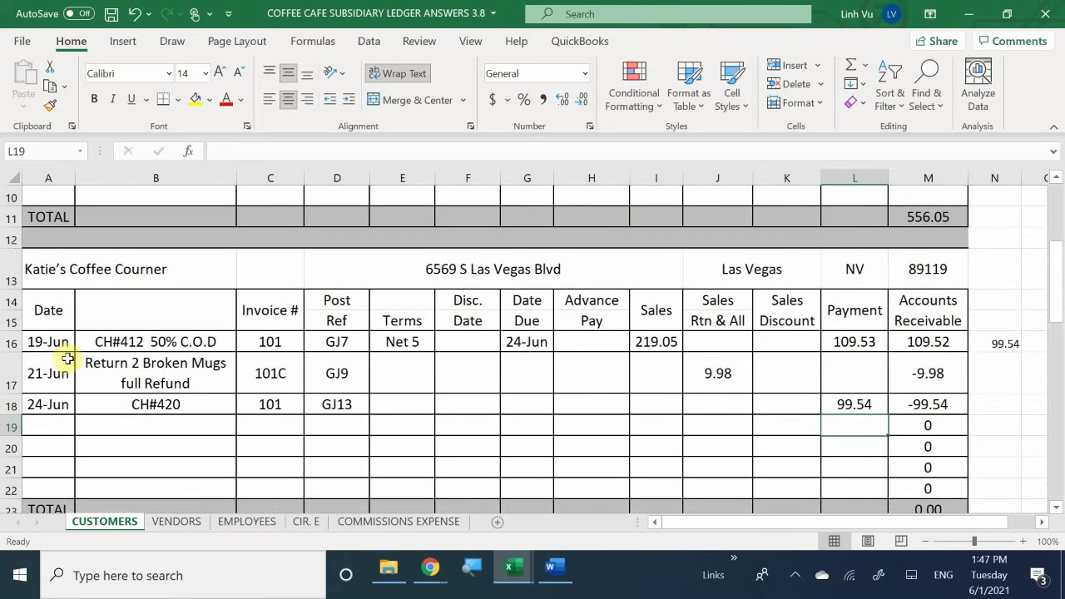
click(39, 425)
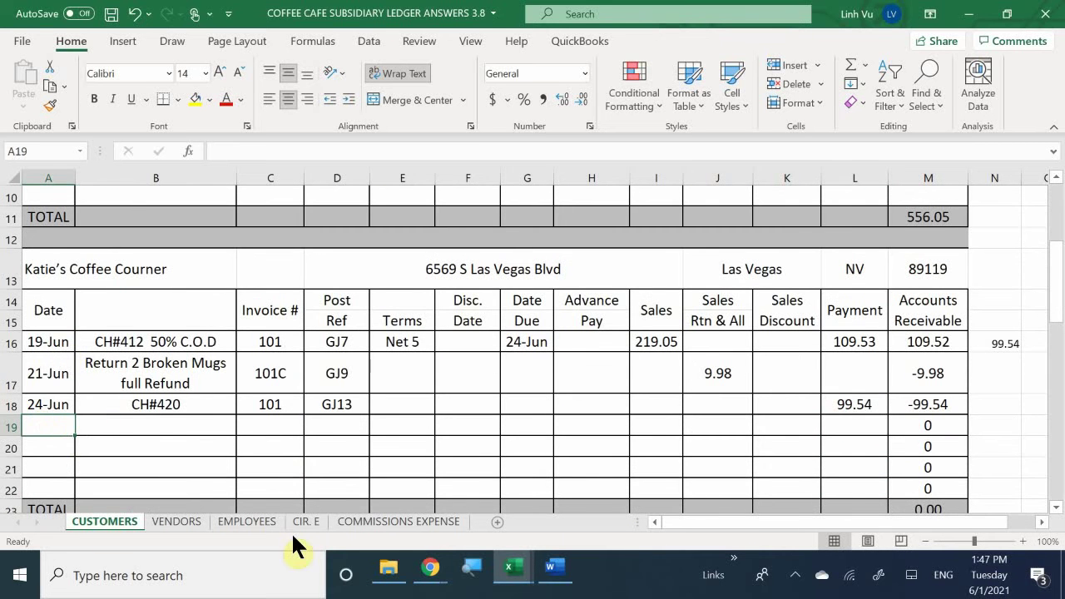
text(6/24)
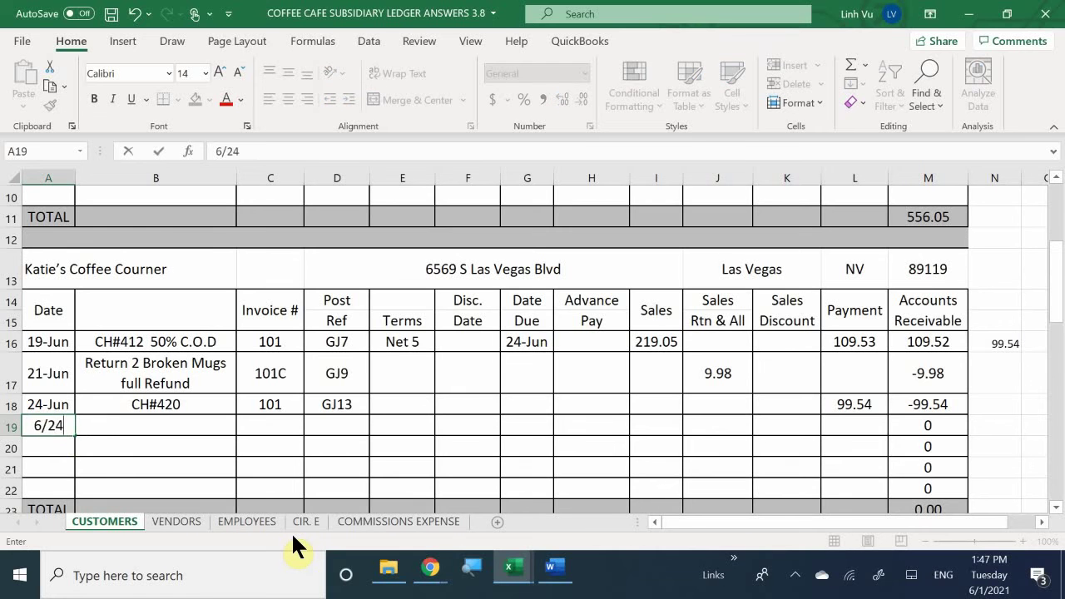
key(Return)
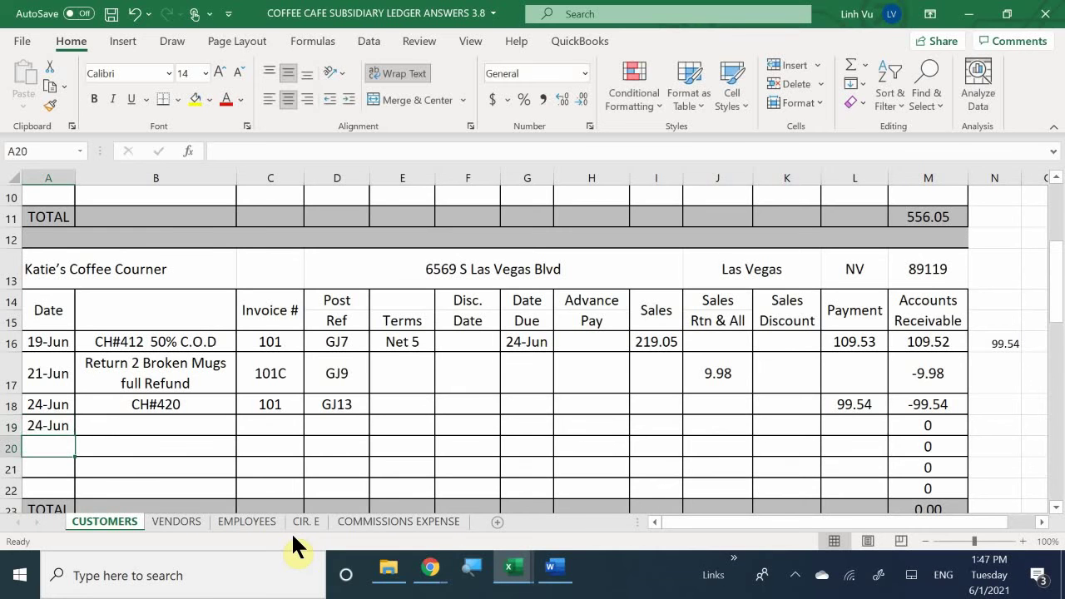
Enter invoice number 106 in C19 of the new 24-Jun row for Katie's Coffee Courner.
key(Right)
key(Up)
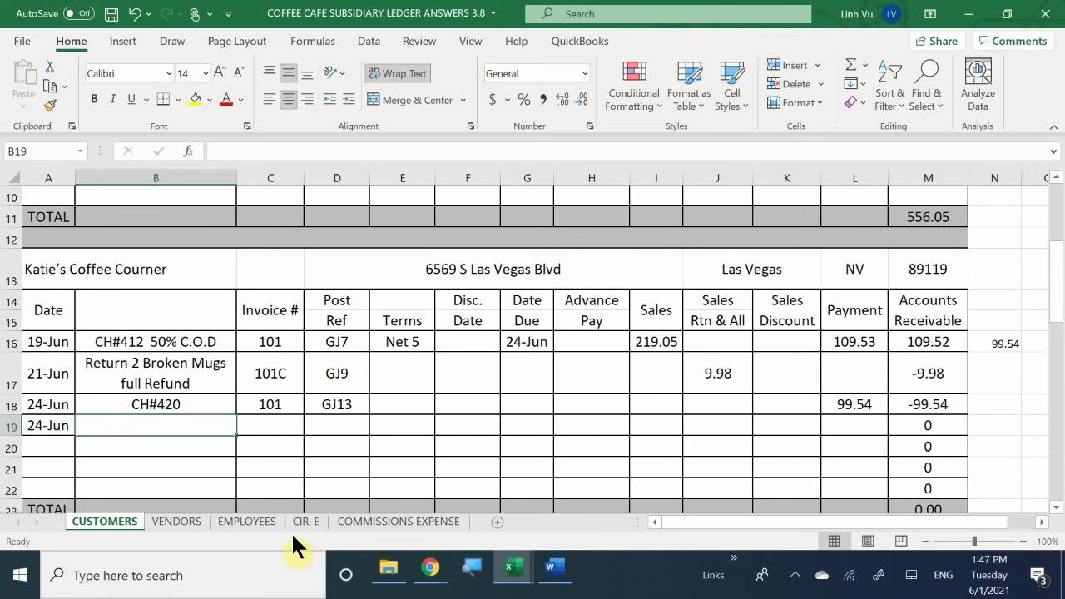
key(Right)
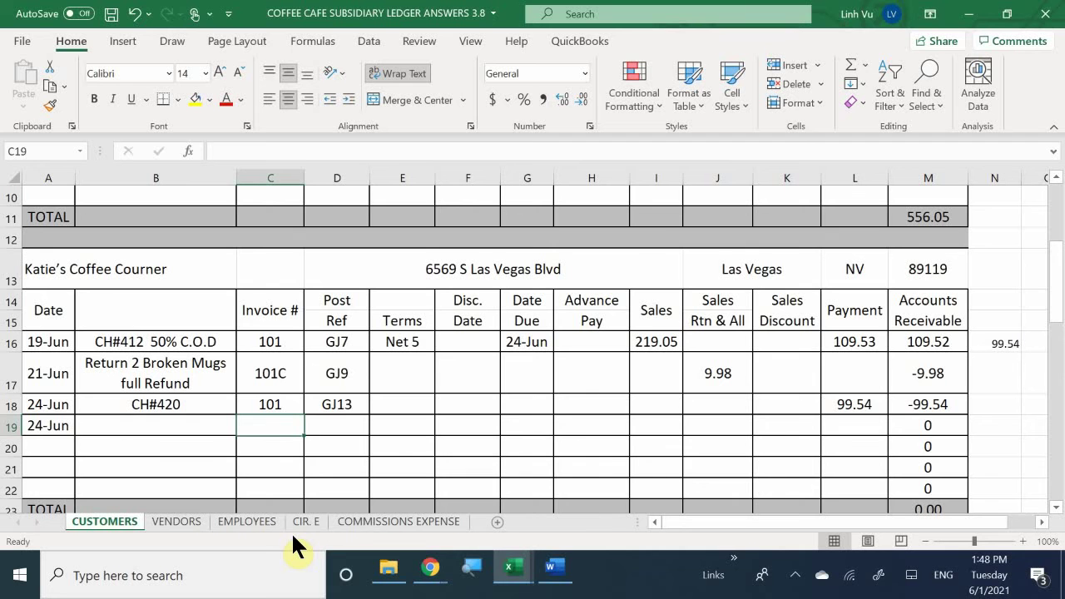
key(Left)
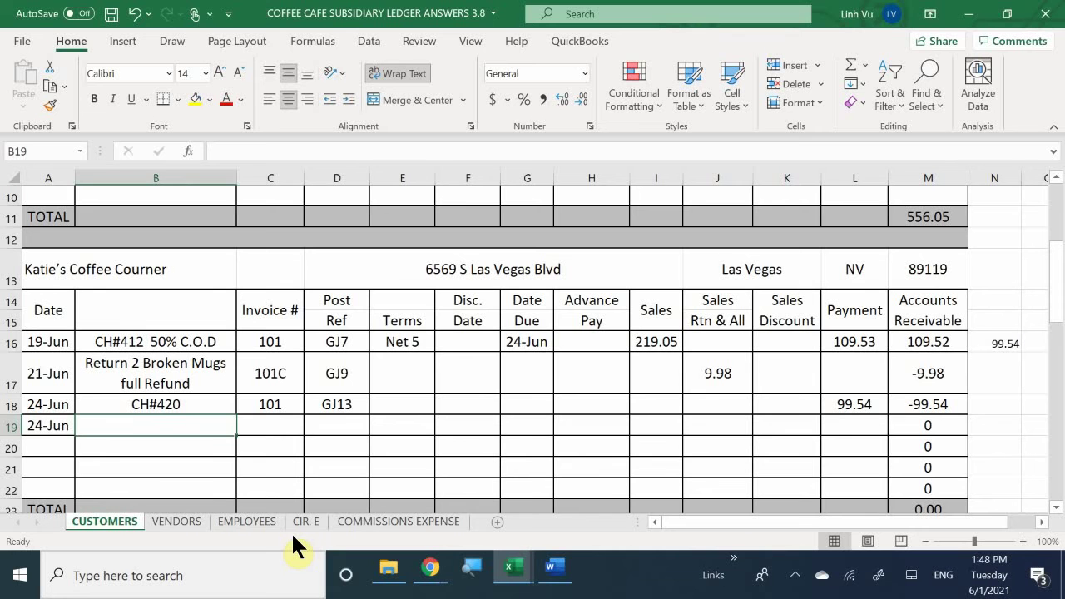
key(Tab)
text(106+)
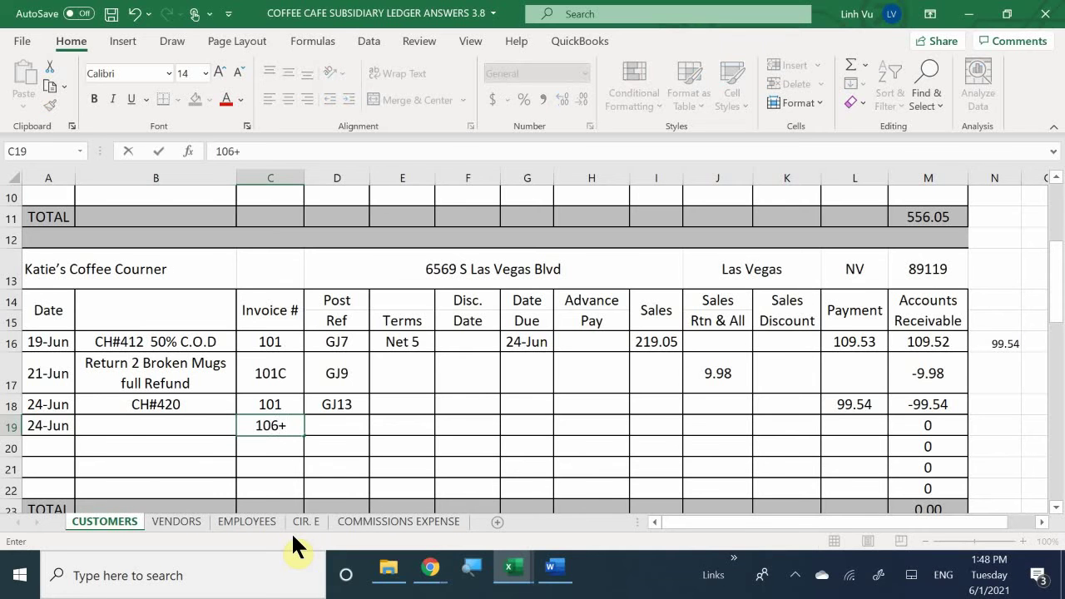
key(BackSpace)
key(Return)
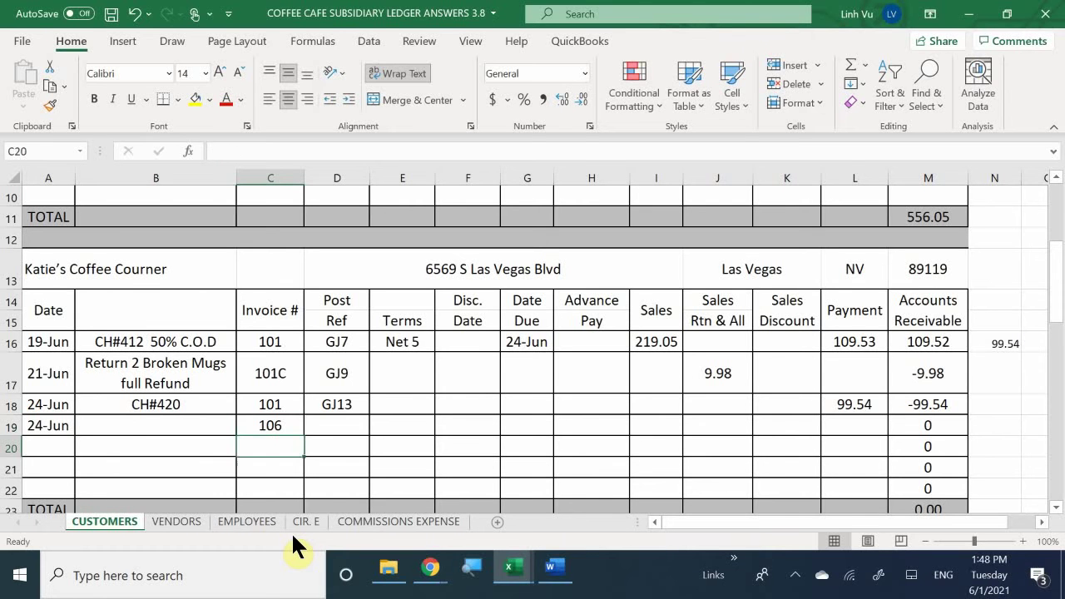
Fill the posting reference in D19 with a formula that repeats GJ13 from D18.
key(Tab)
key(Up)
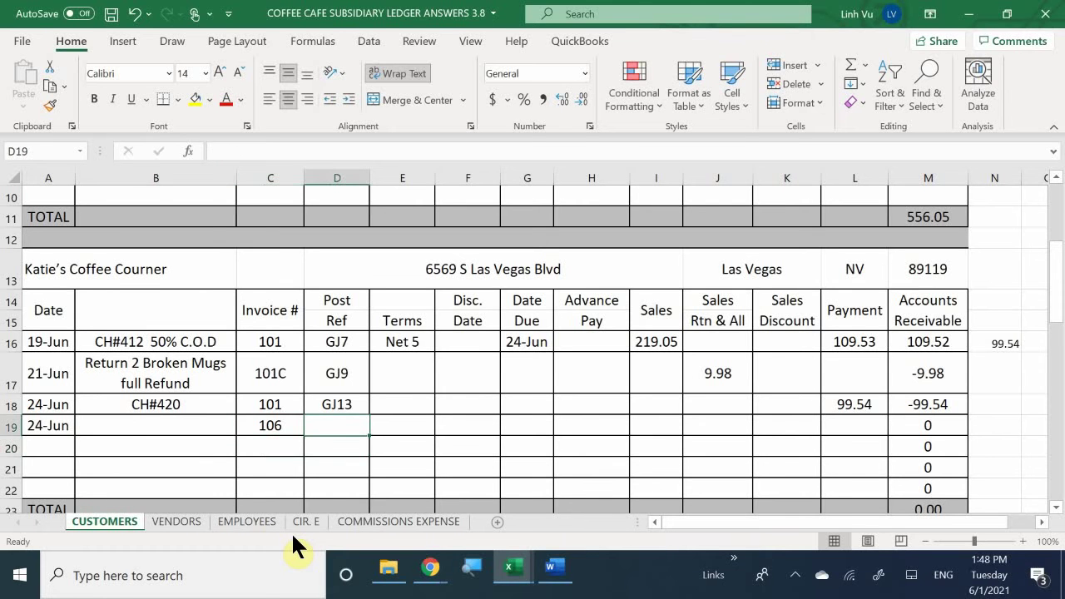
text(=)
key(Up)
key(Return)
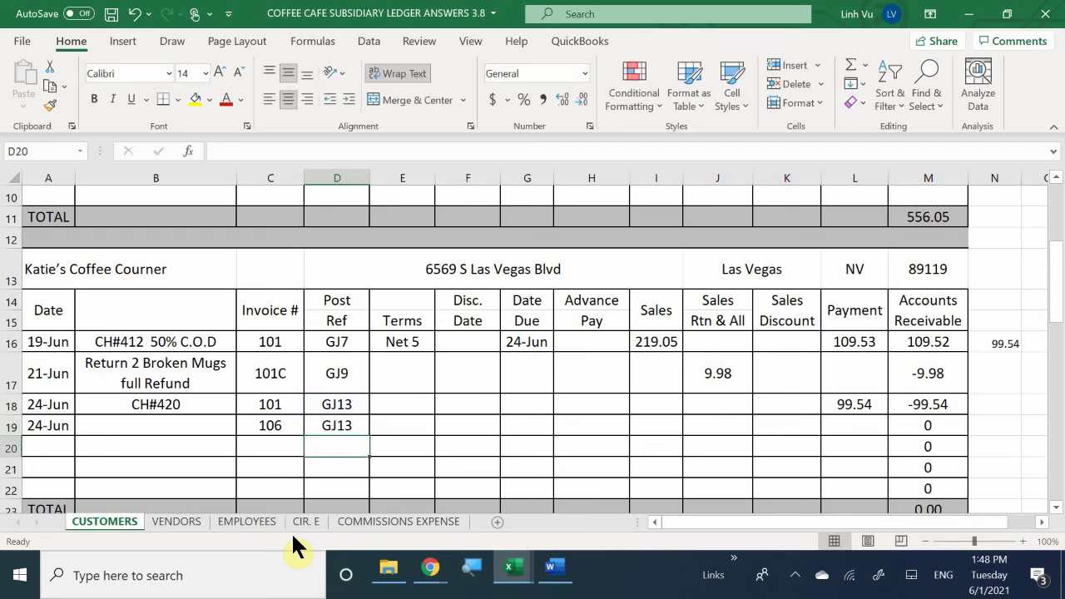
Enter the terms "1% 15 net 30" in E19 of the invoice 106 row.
key(Right)
key(Up)
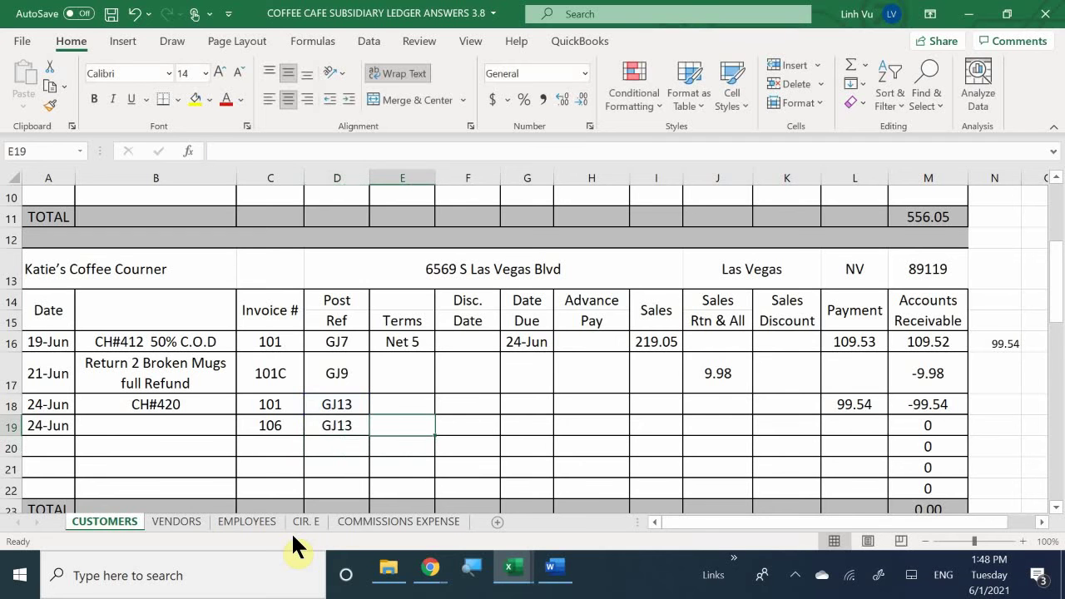
text(1)
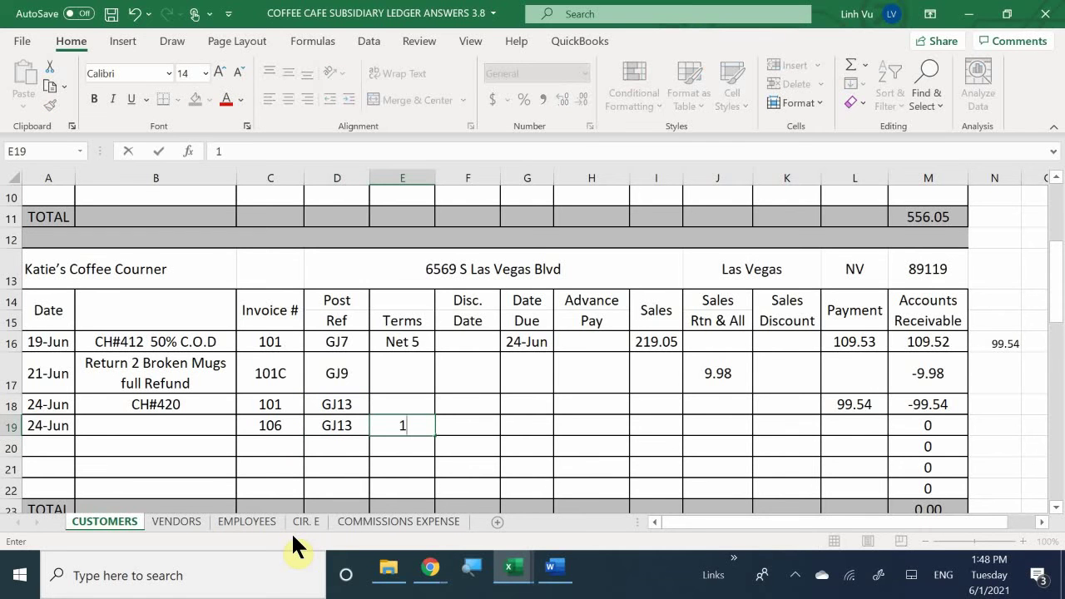
text($)
key(BackSpace)
text($)
key(BackSpace)
text($)
key(BackSpace)
text(% 15 net 30)
key(Return)
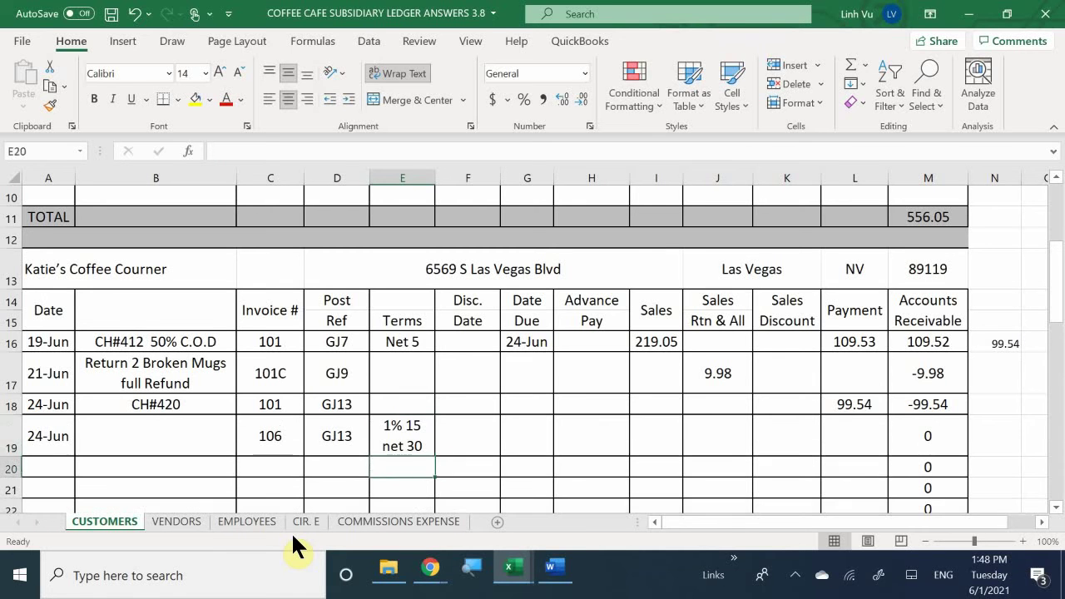
Calculate the discount date in F19 with the formula =A19+15.
key(Up)
key(Right)
text(=)
key(Left)
key(Left)
key(Left)
key(Left)
key(Left)
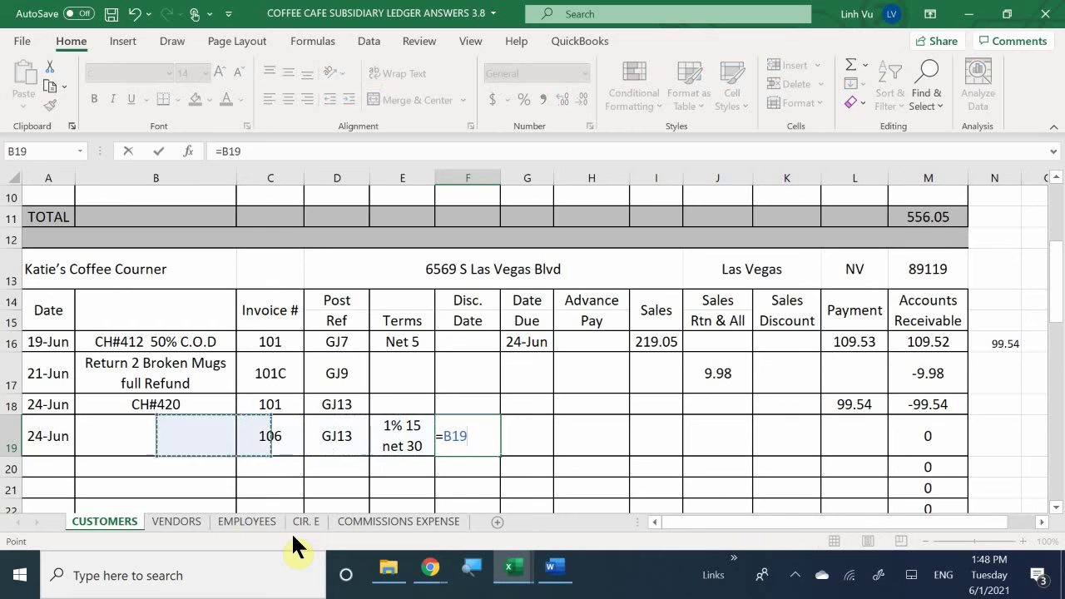
text(+15)
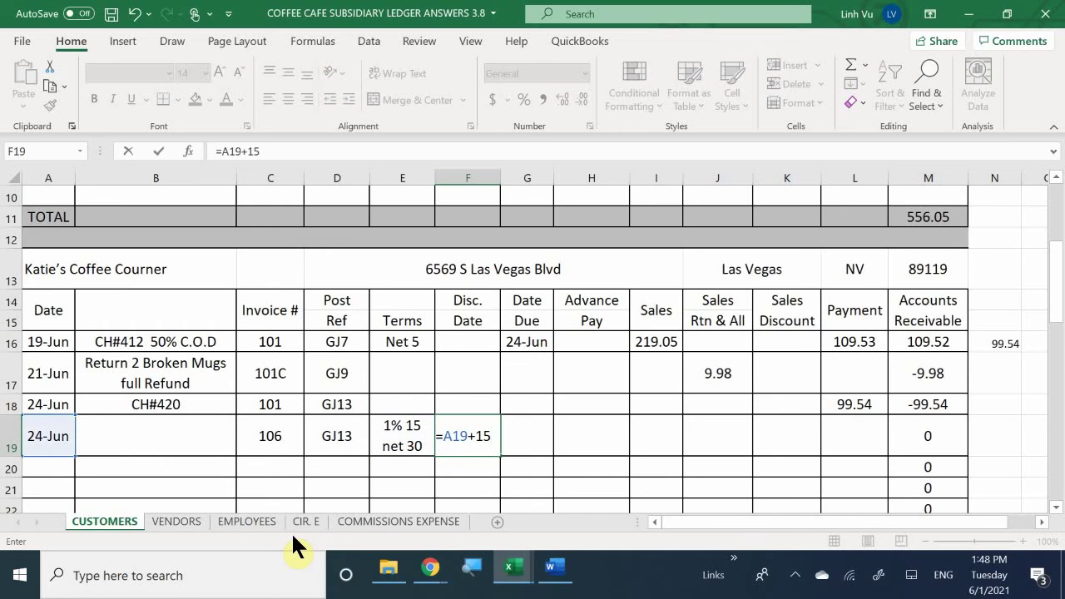
key(Return)
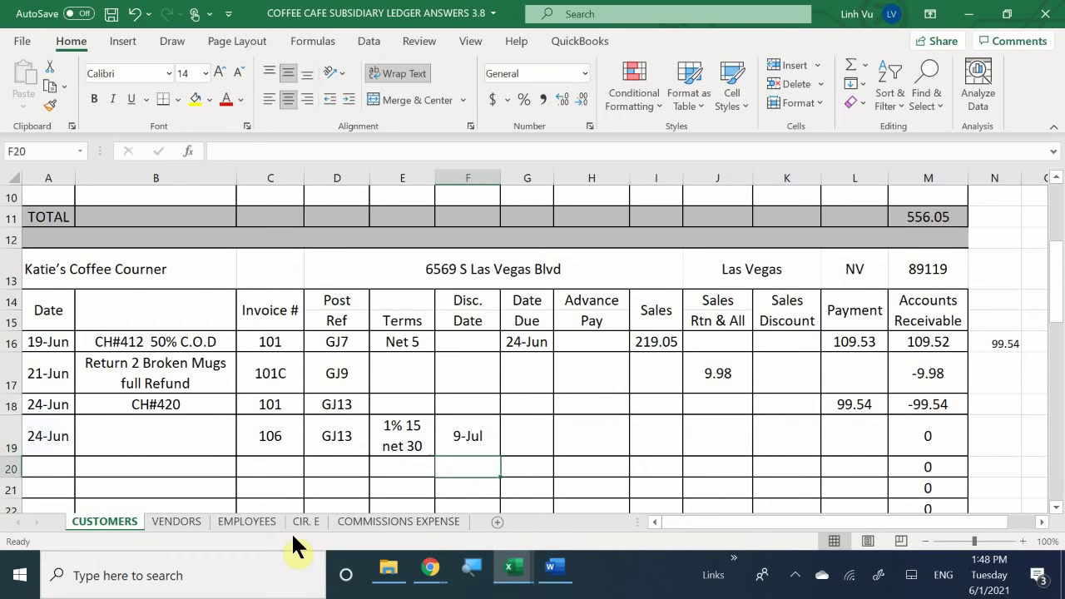
Check the payment terms of invoice 106 in the Coffee Cafe scenario document in Word, then return to the customer ledger.
key(Right)
key(Up)
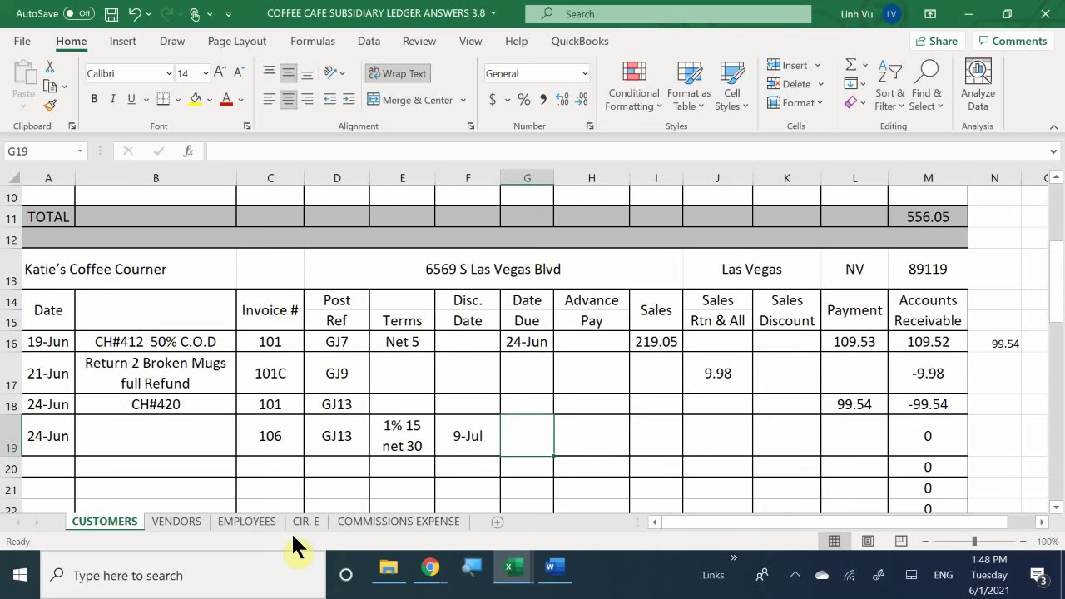
key(Left)
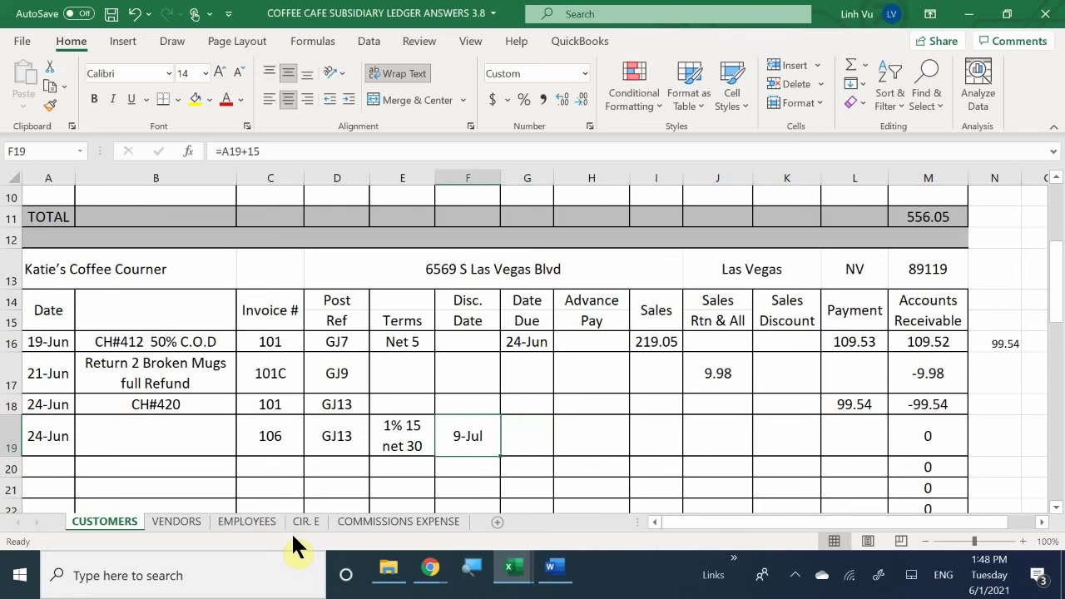
key(Left)
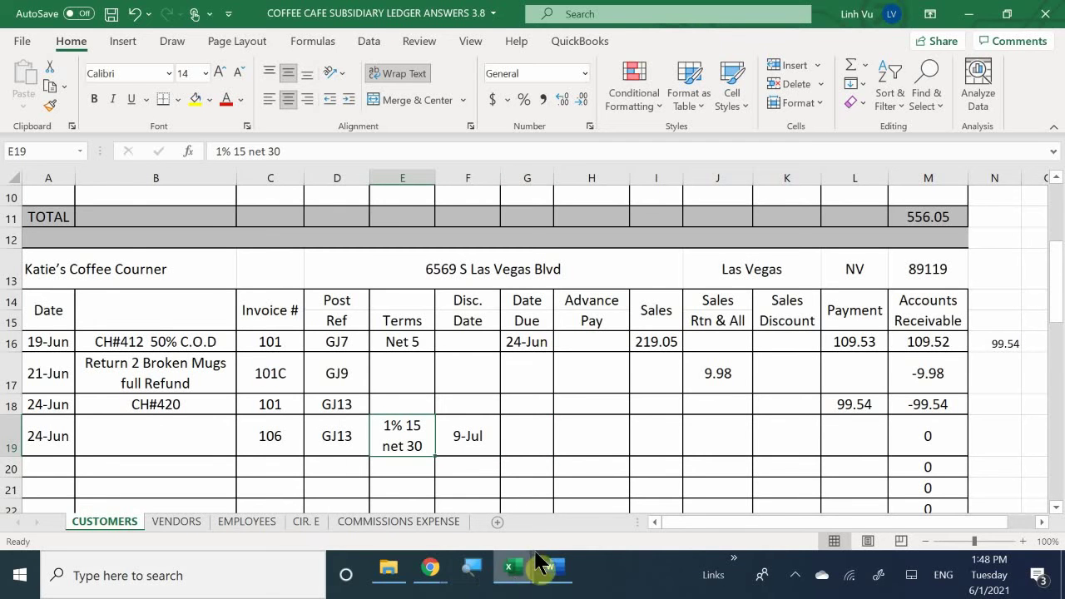
mouse_move(528, 582)
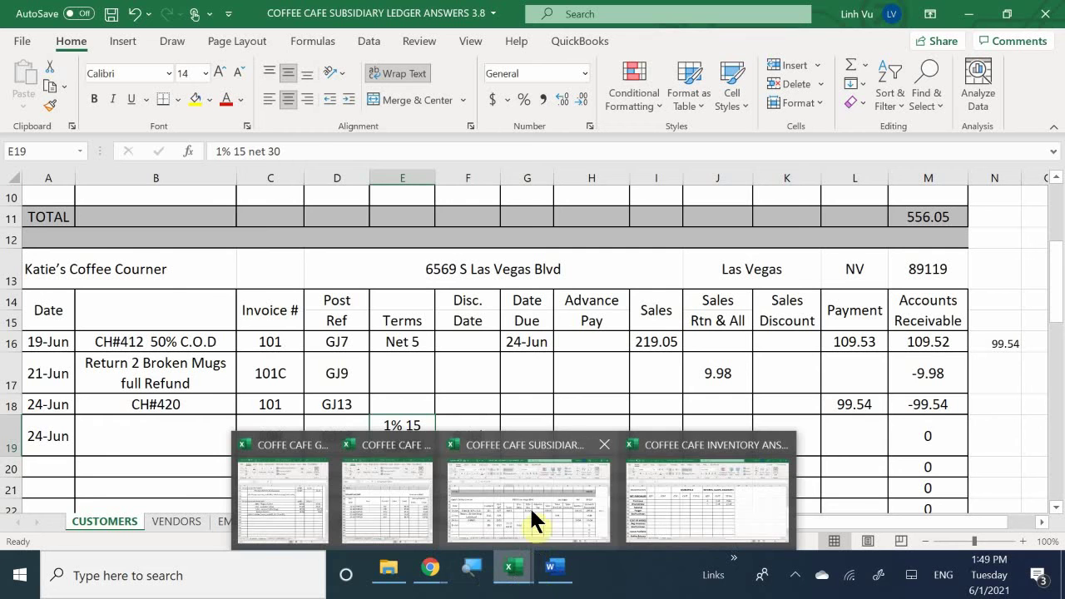
click(554, 572)
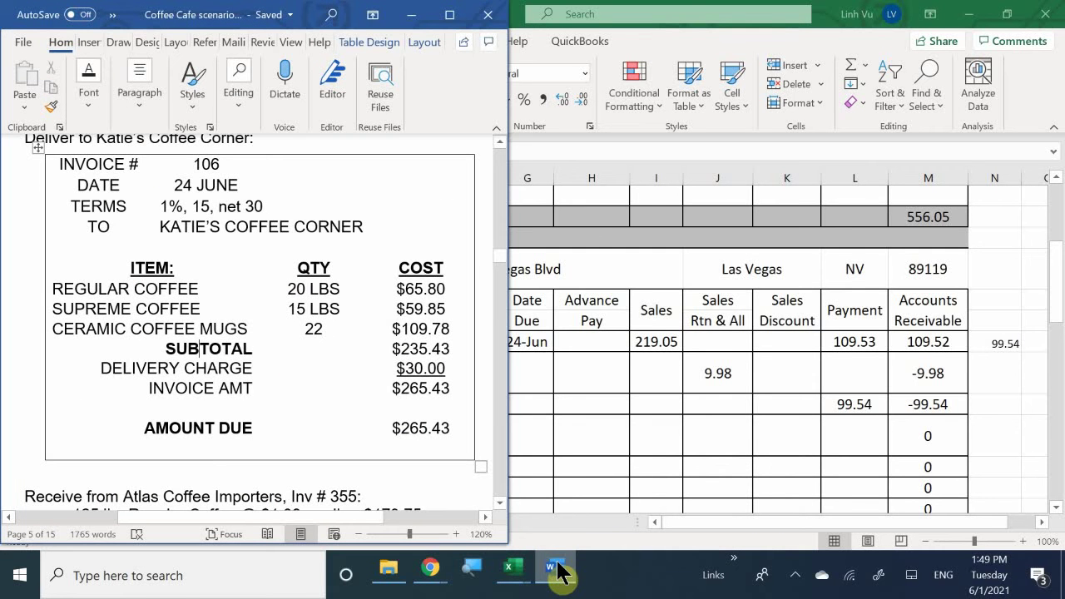
click(556, 571)
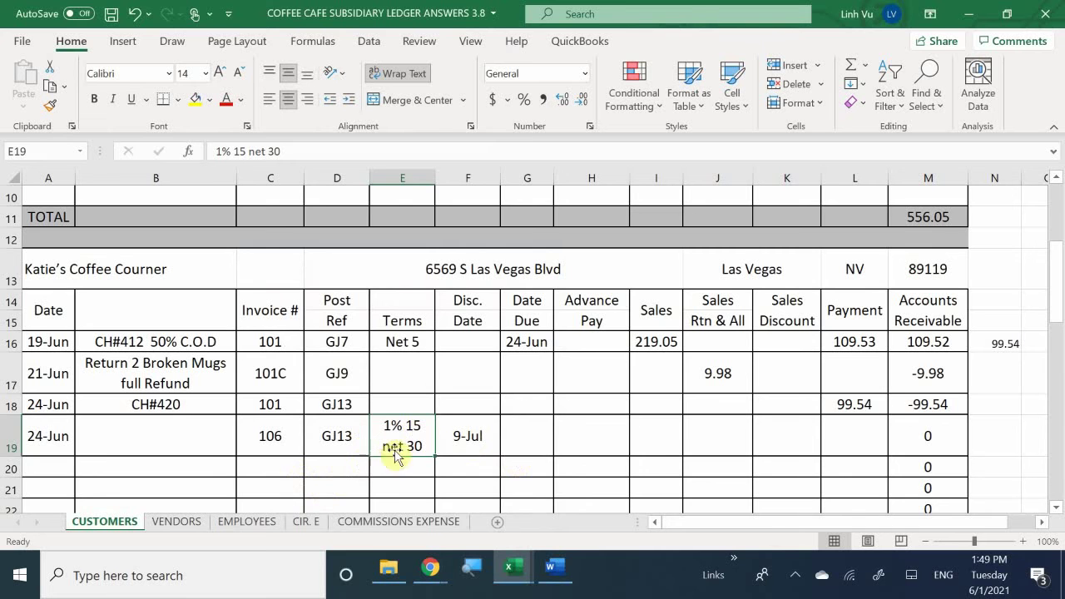
Calculate the due date in G19 of the invoice 106 row with the formula =A19+30.
click(517, 425)
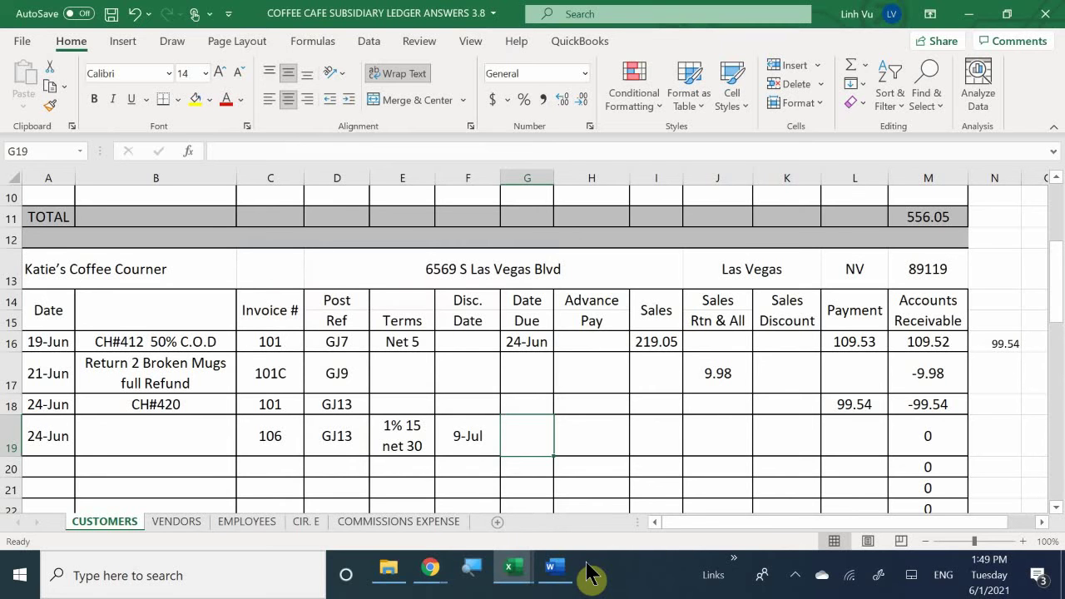
text(=)
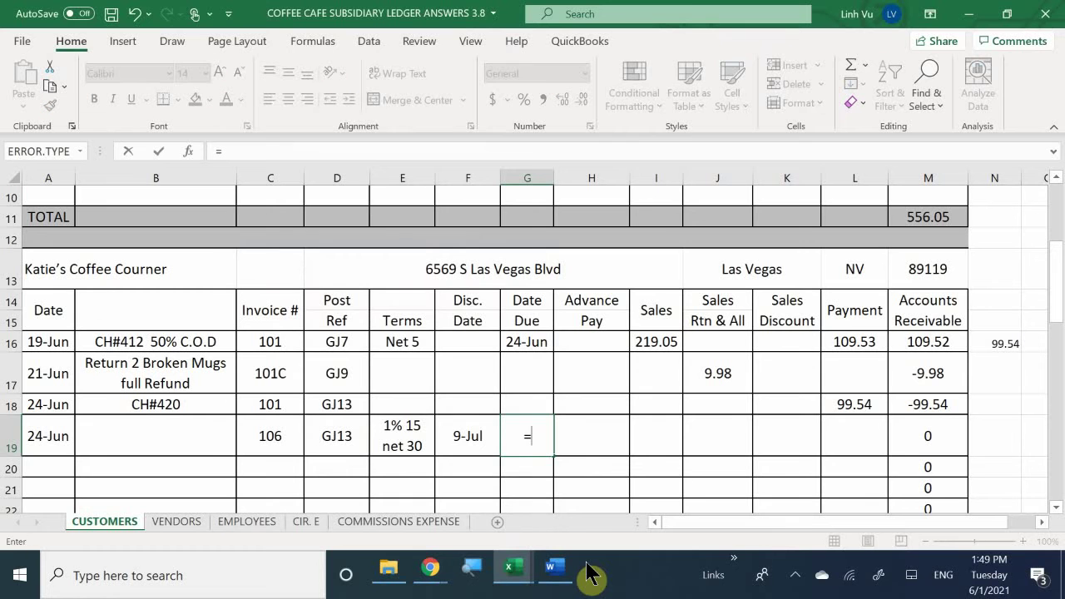
key(Left)
key(Left)
key(Left)
key(Left)
key(Left)
key(Left)
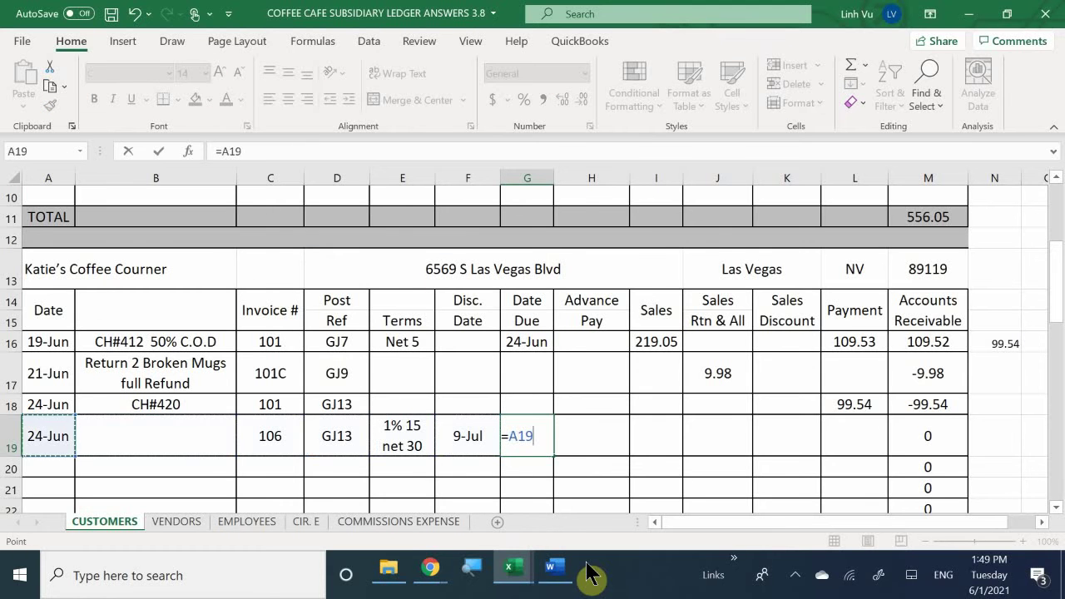
text(+30)
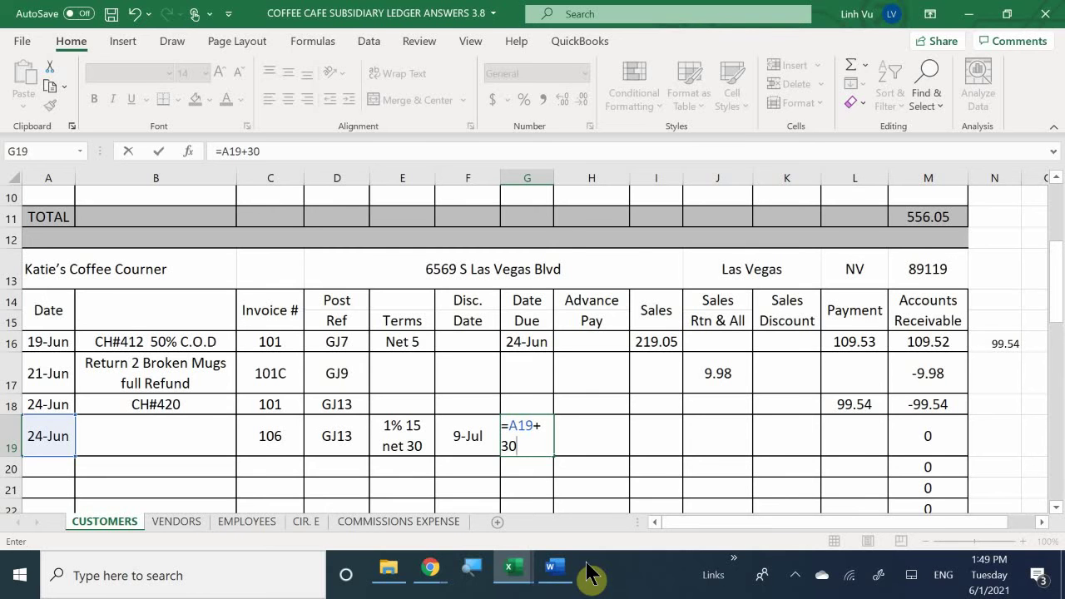
key(Return)
key(Right)
key(Up)
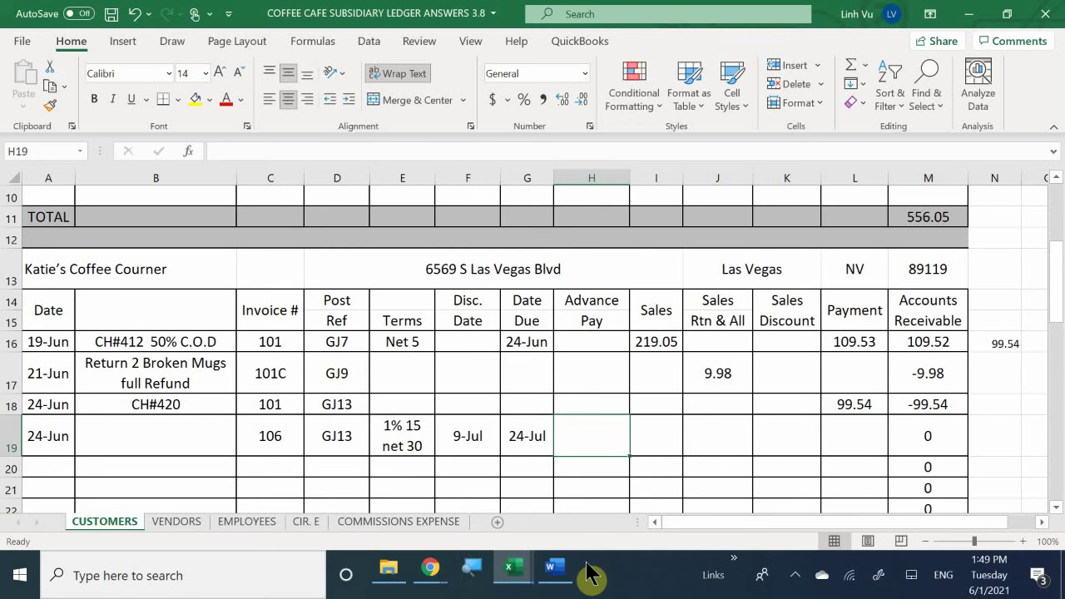
key(Right)
key(Right)
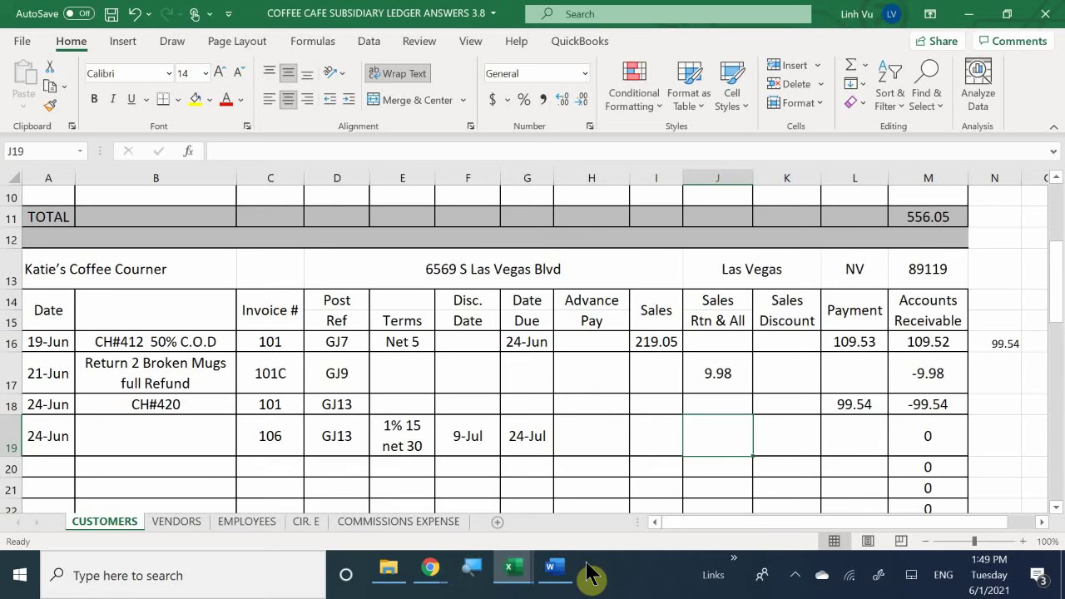
text(265.43)
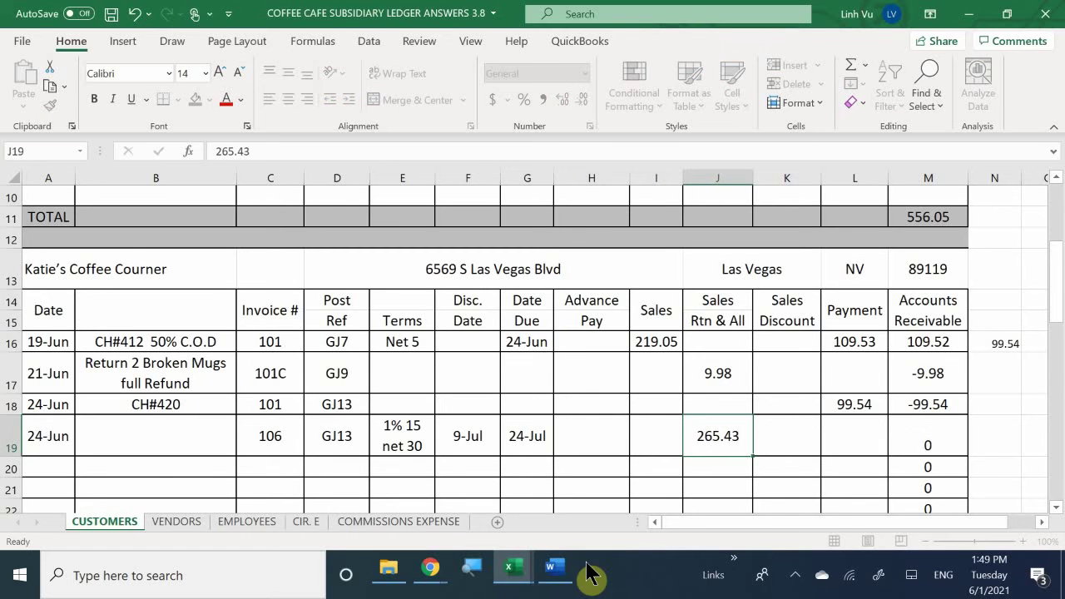
key(Return)
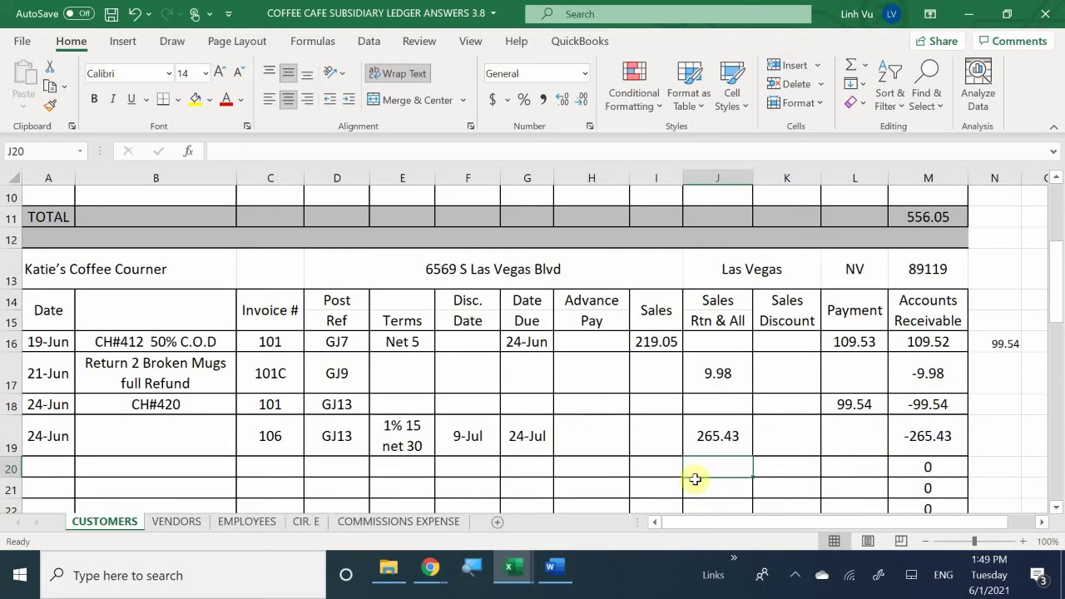
click(710, 439)
key(Delete)
Enter the sales amount 265.43 in I19 of the invoice 106 row.
key(Left)
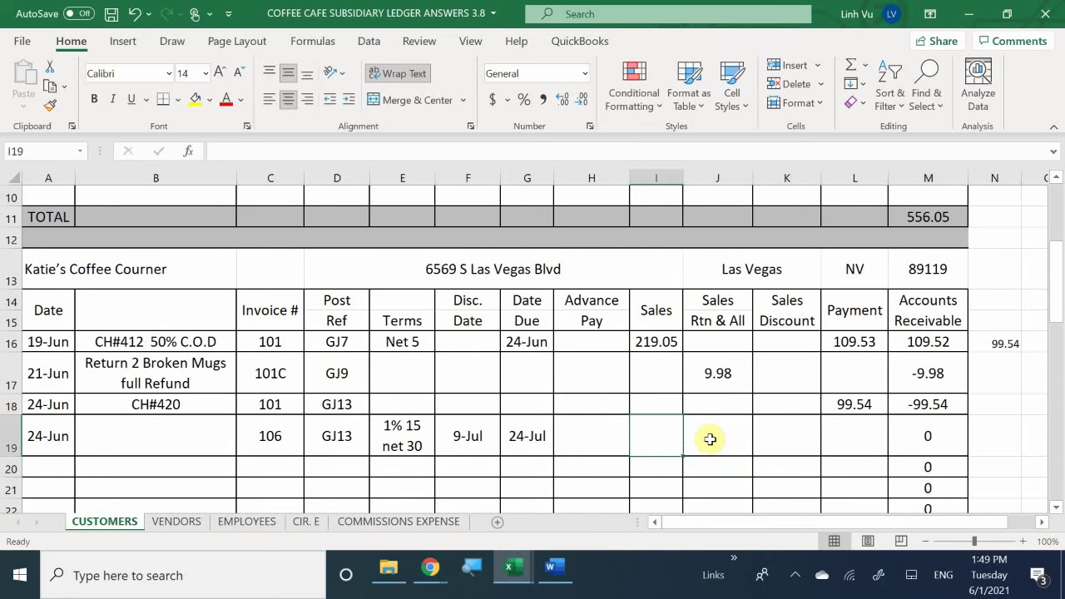
text(2)
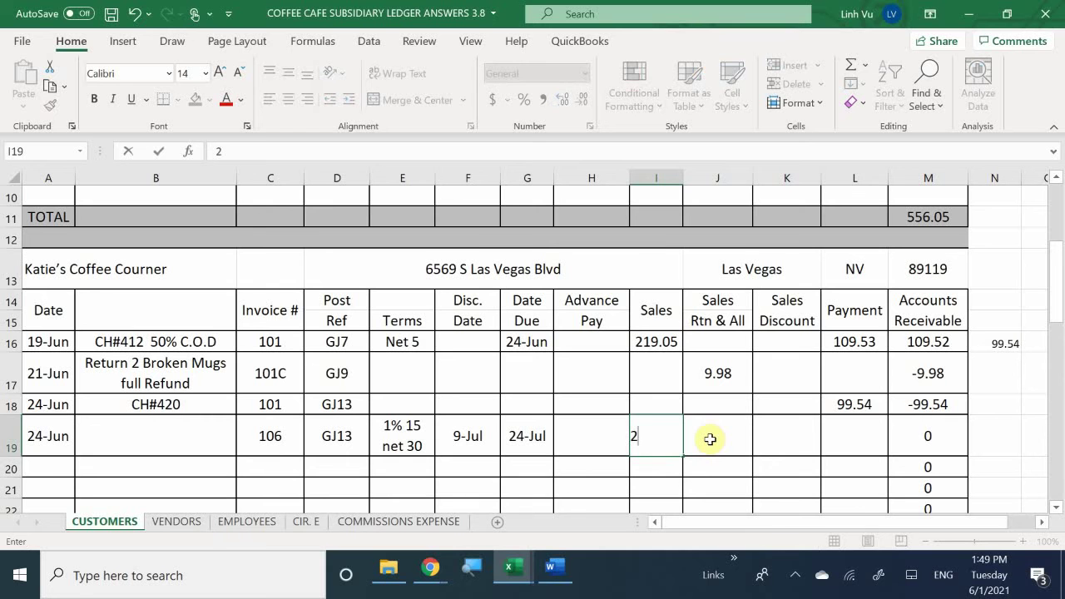
text(56.43)
key(BackSpace)
key(BackSpace)
key(BackSpace)
key(BackSpace)
key(BackSpace)
text(65.43)
key(Return)
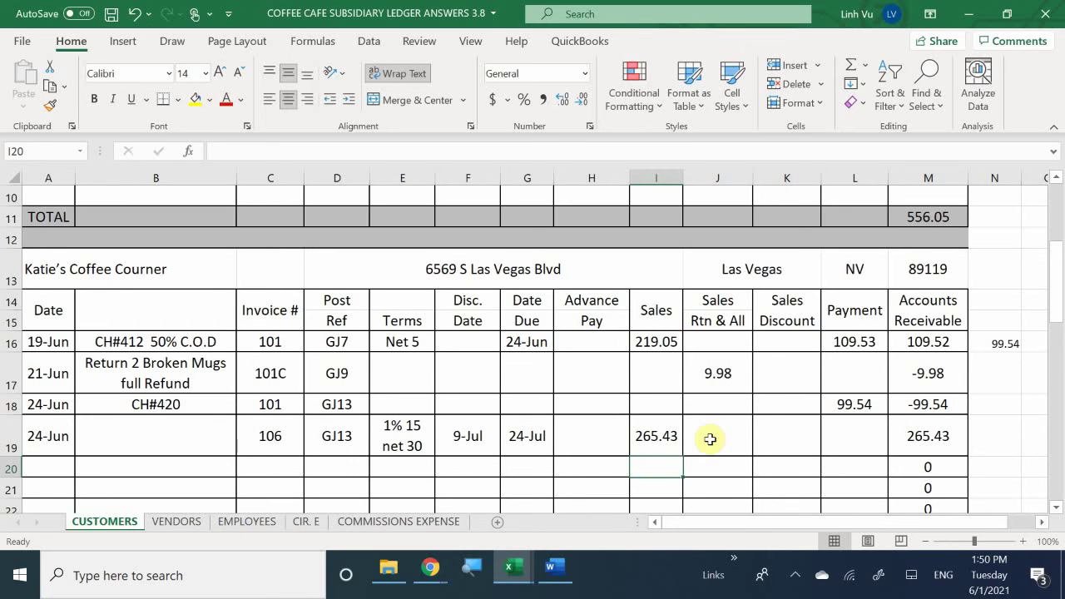
Enter the date 6/24 in A10 of the Commissions Expense sheet, in the Katie's Coffee Corner 265.43 row.
scroll(872, 445, down, 1)
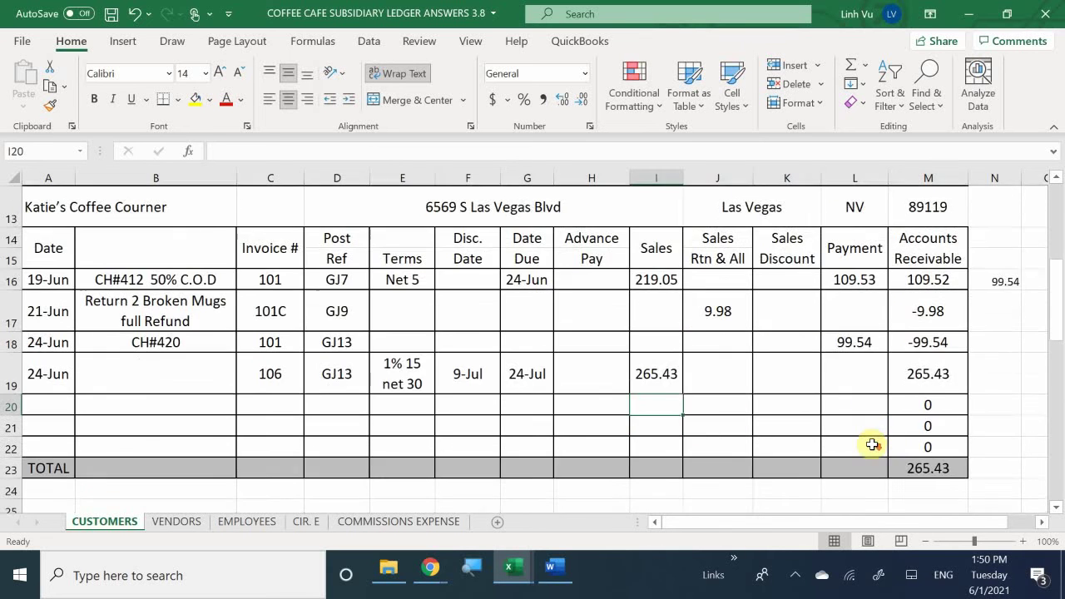
scroll(872, 445, down, 1)
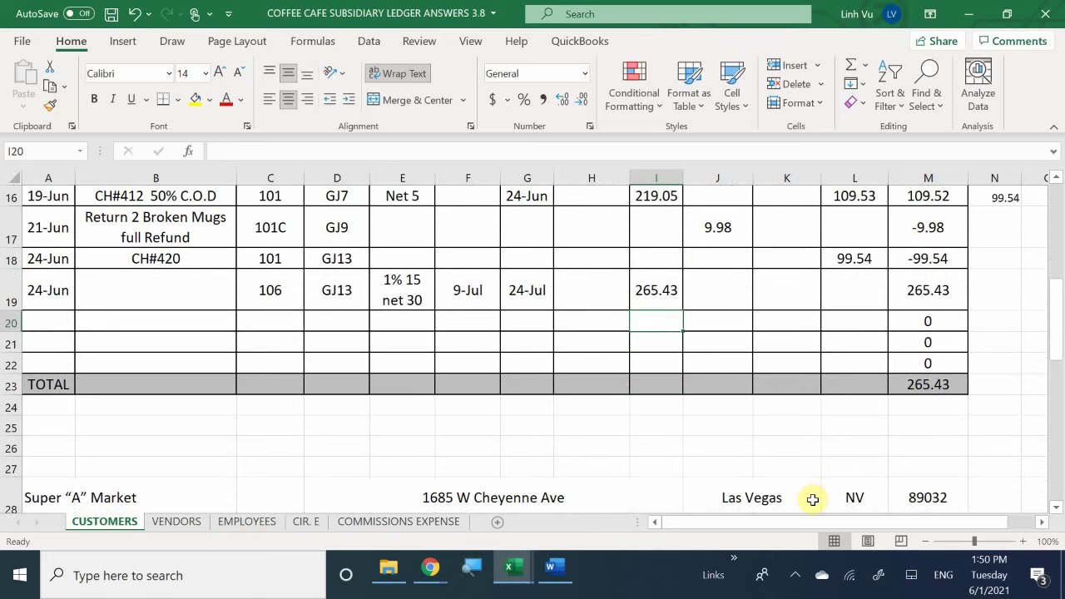
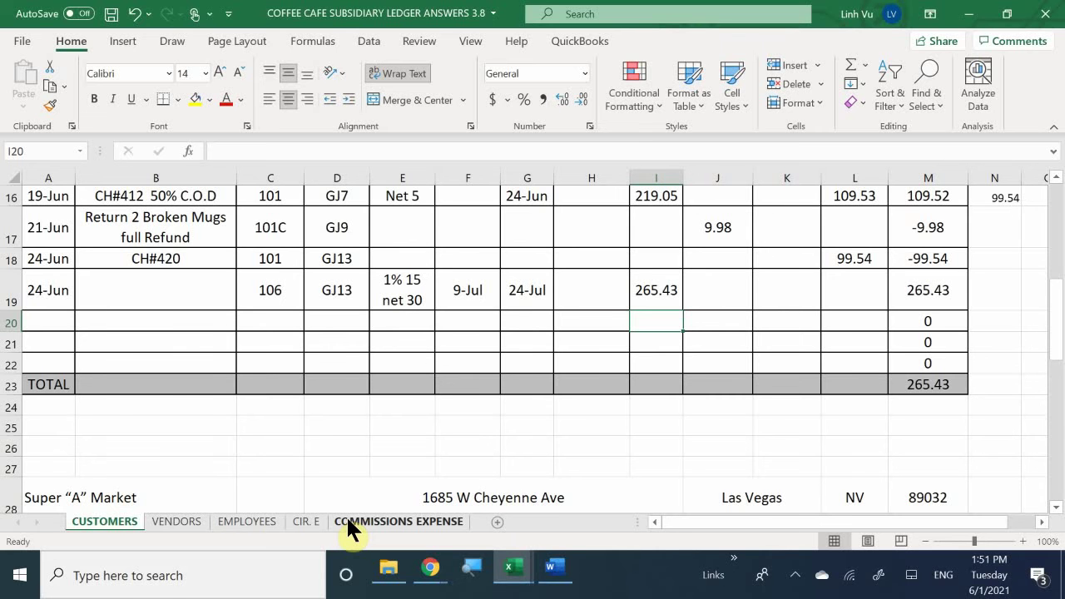
click(363, 517)
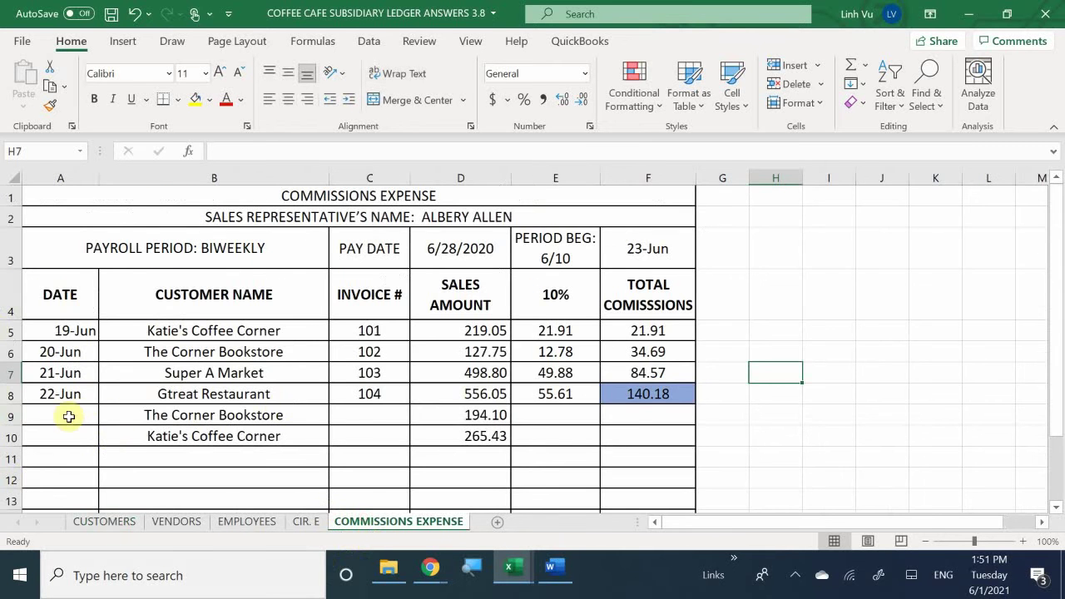
click(47, 434)
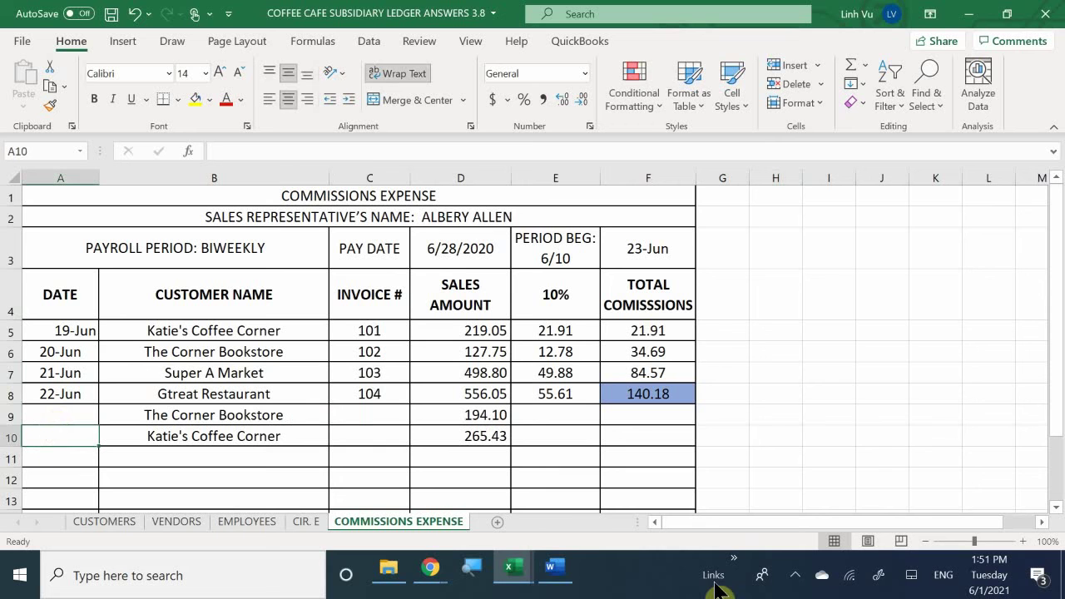
text(6/24)
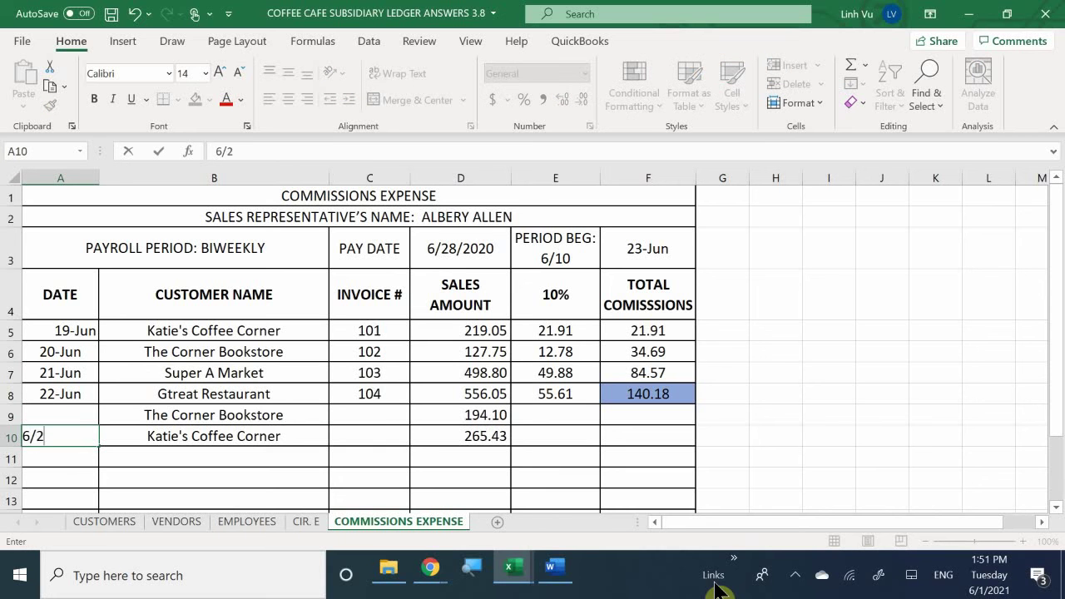
key(Return)
Enter invoice number 106 in C10 of the June 24 commission row.
key(Right)
key(Up)
key(Right)
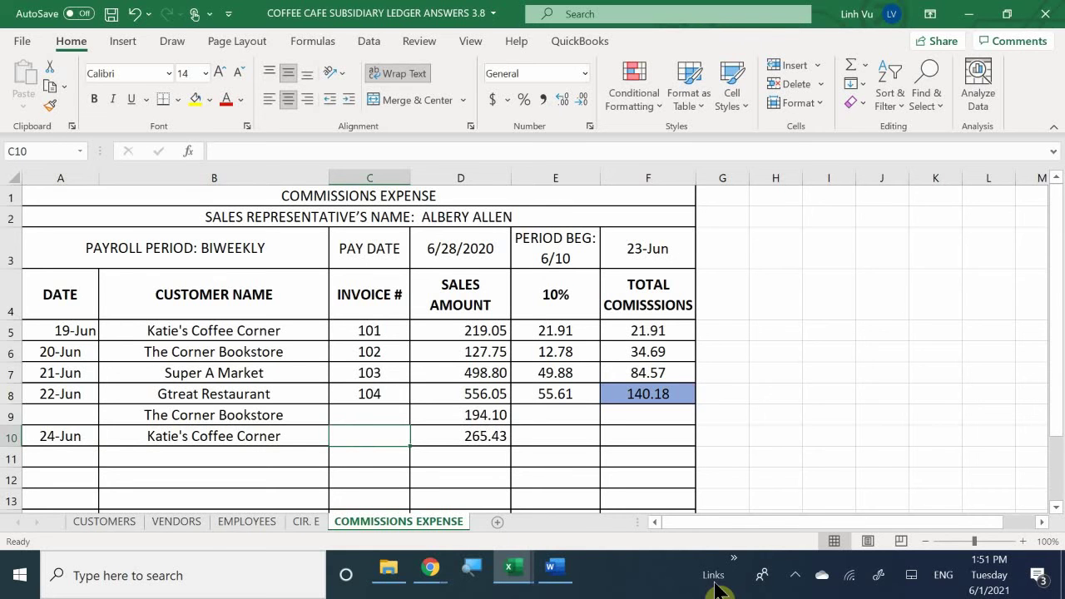
text(10)
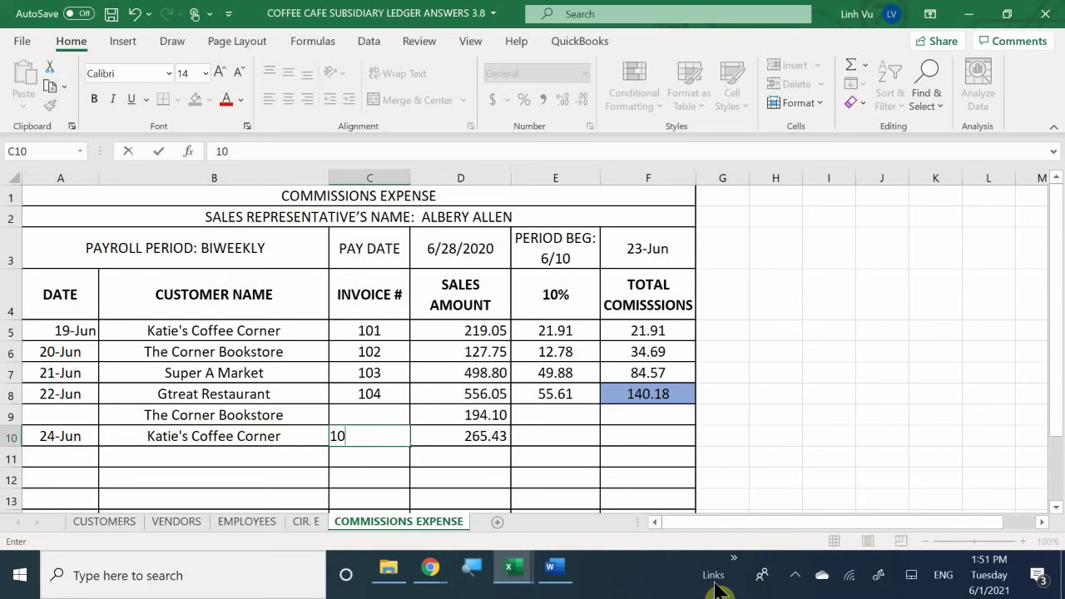
text(5)
key(BackSpace)
text(6)
key(Return)
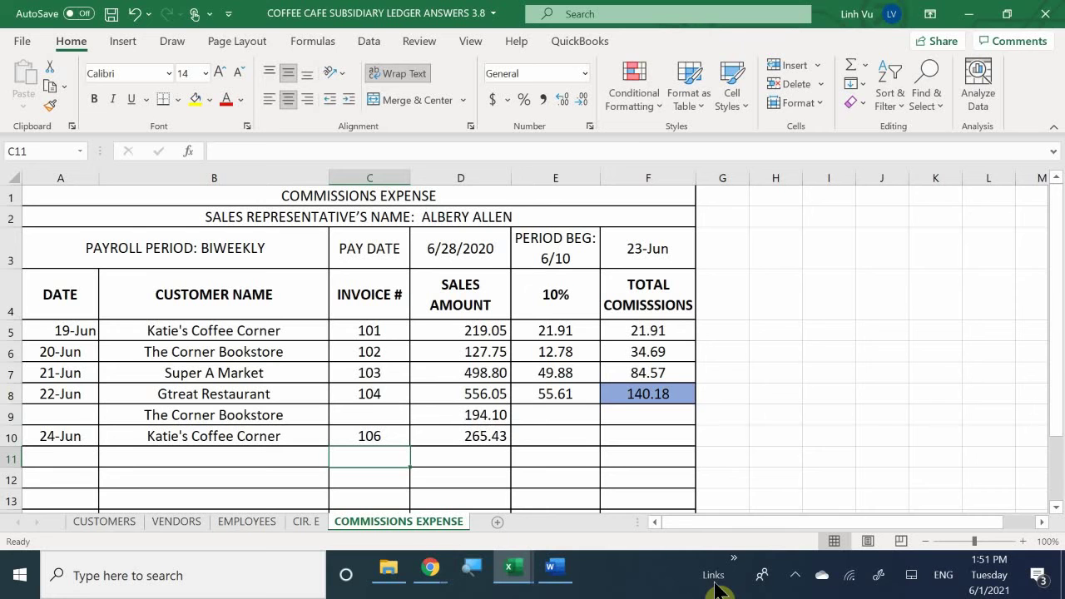
Calculate the 10% commission for invoice 106 in E10 with the formula =ROUND(D10*.10,2).
key(Right)
key(Up)
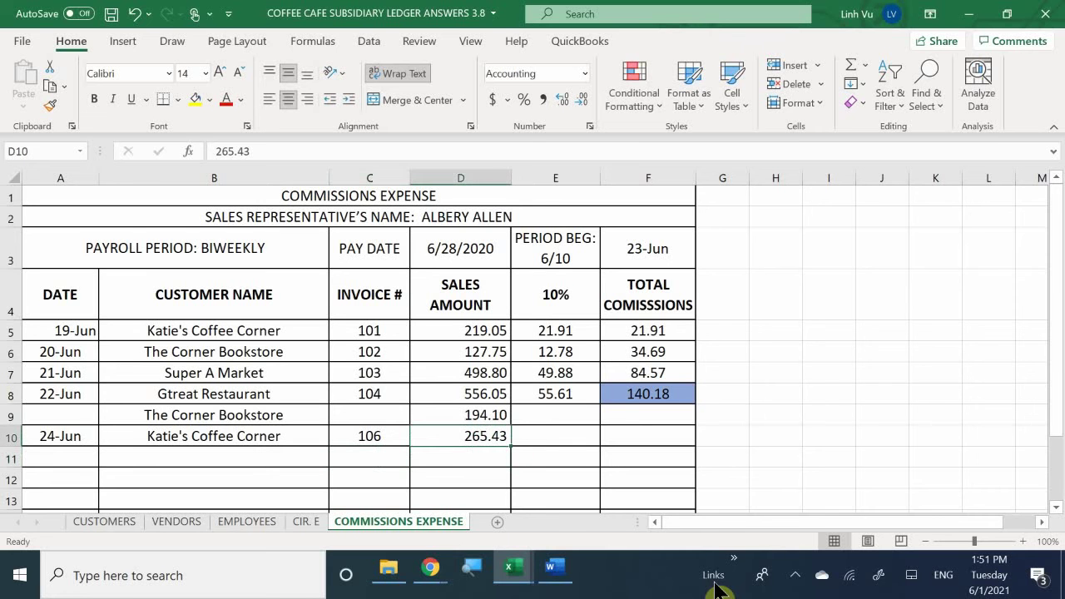
key(Right)
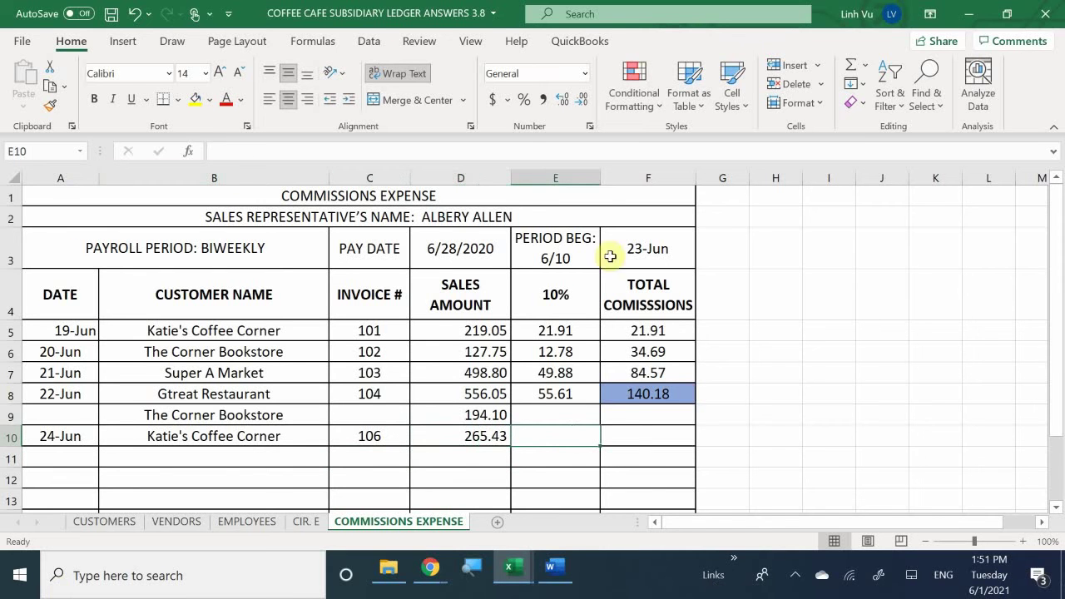
text(=)
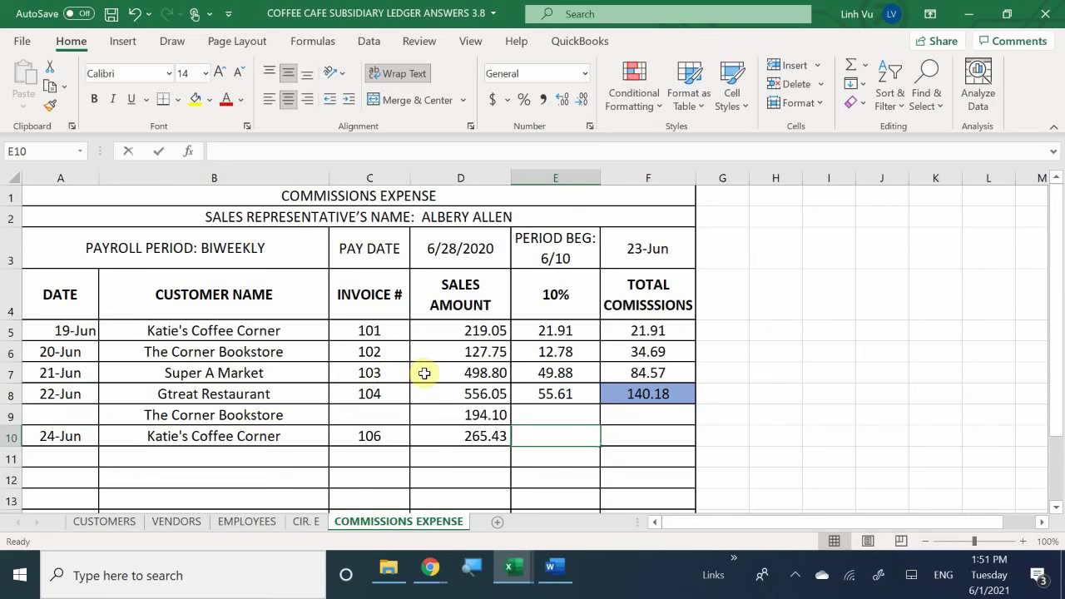
text(round))
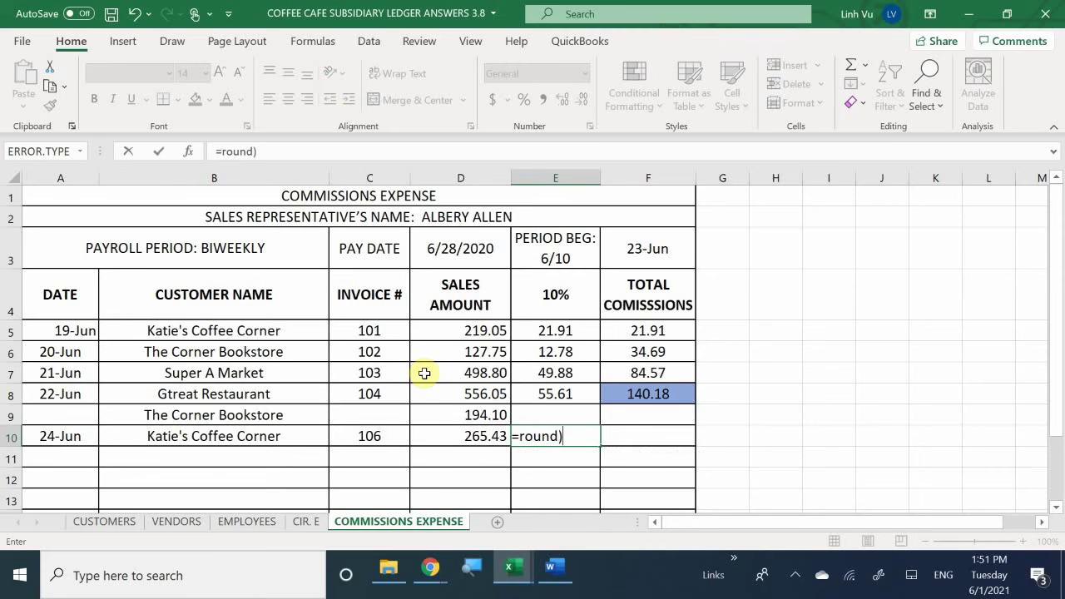
key(BackSpace)
text(()
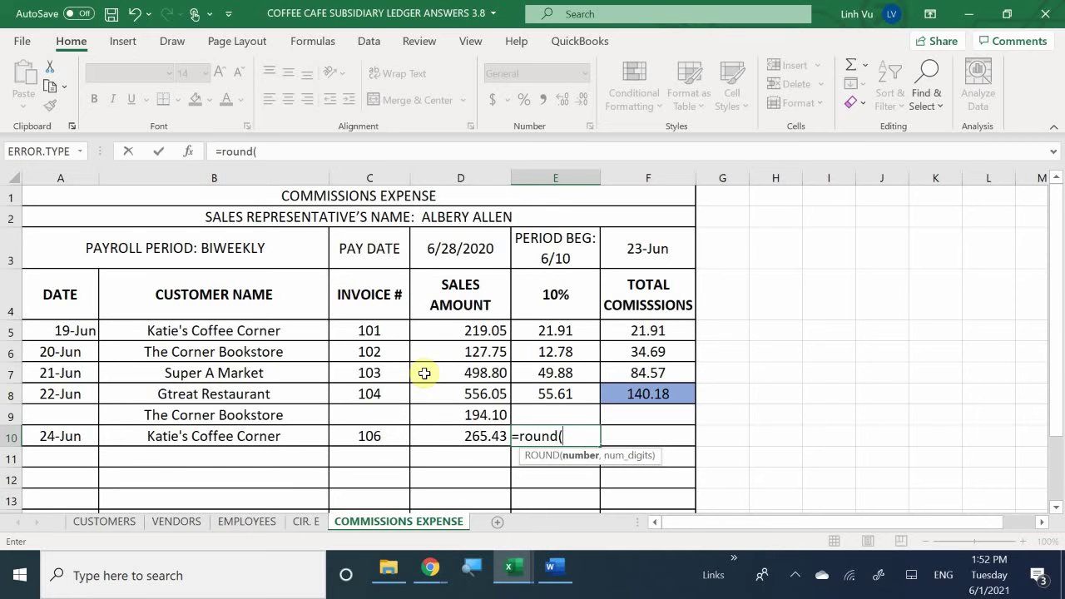
key(Left)
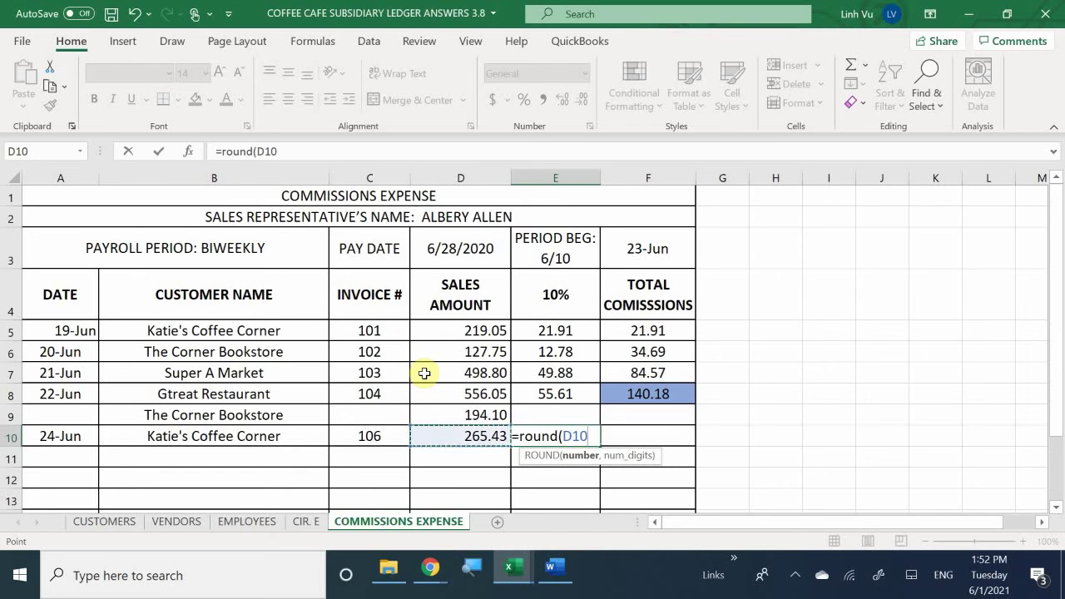
text(*.10,)
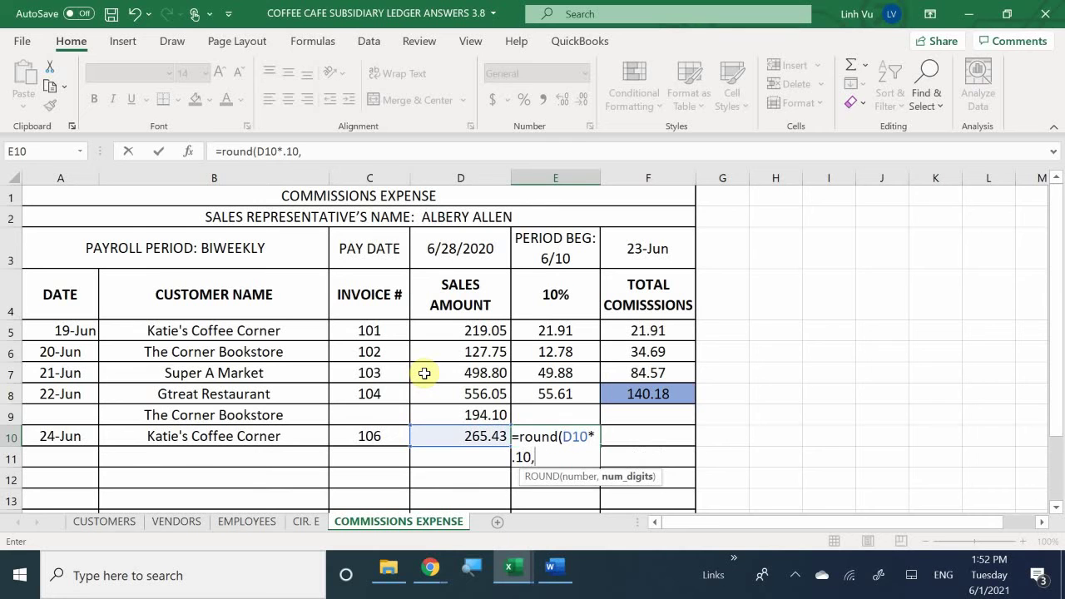
text(2)
key(Return)
Set the total commissions cell F10 to the invoice 106 commission with the formula =E10.
key(Right)
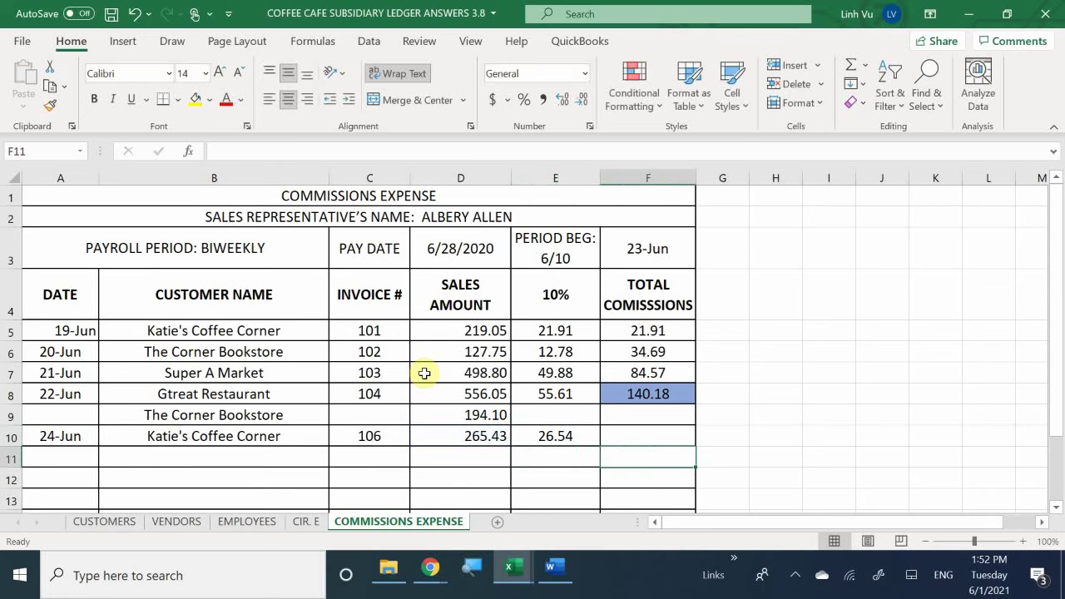
key(Up)
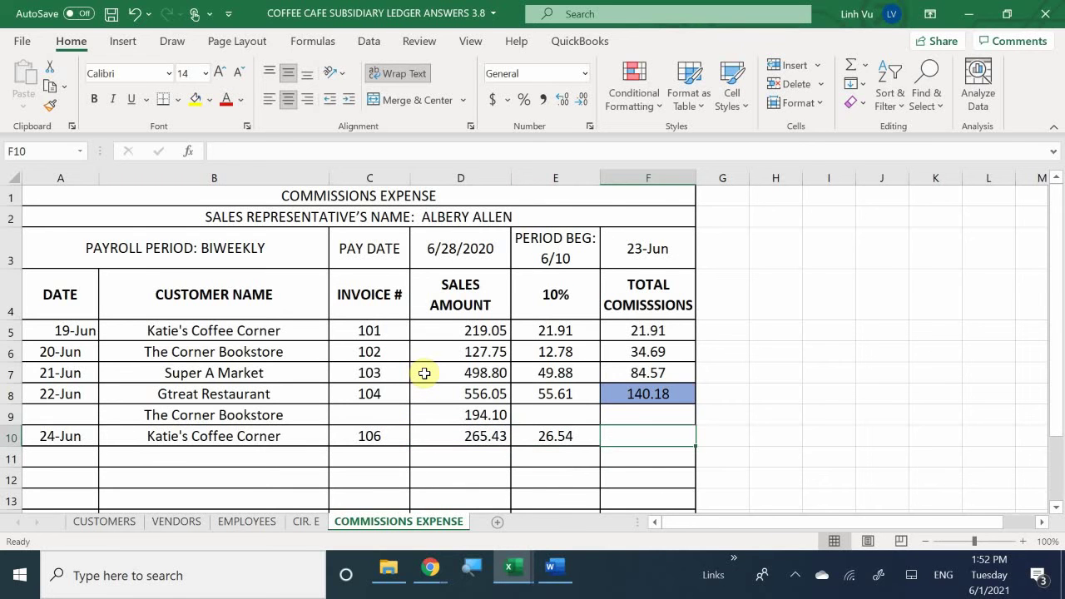
text(=)
key(Left)
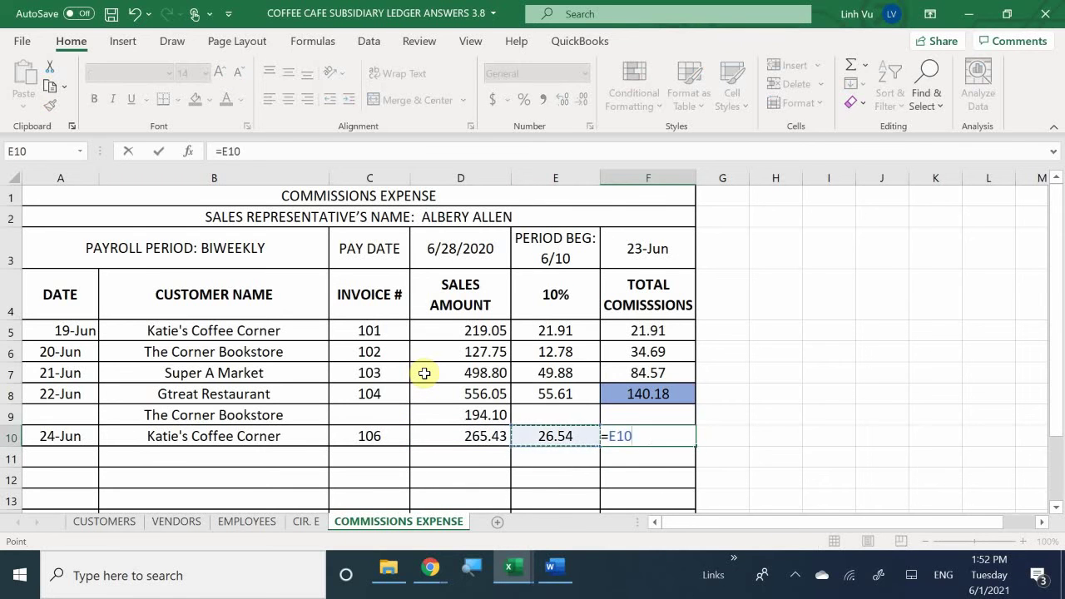
key(Return)
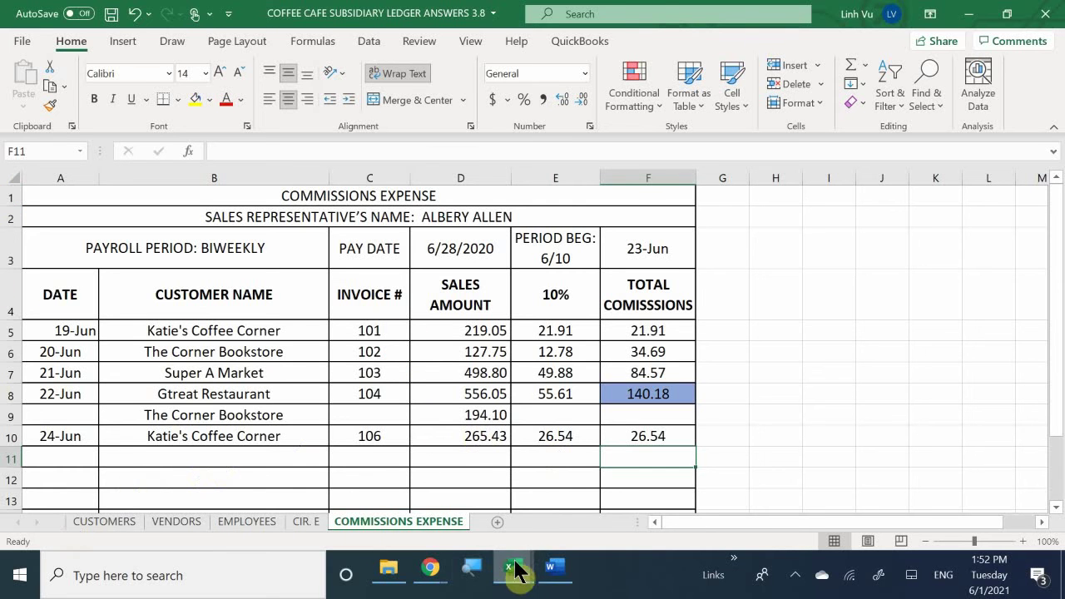
Switch to the Coffee Cafe Inventory Answers workbook and enter the date 6/24 in A19 of the REG COFFEE sheet.
mouse_move(516, 569)
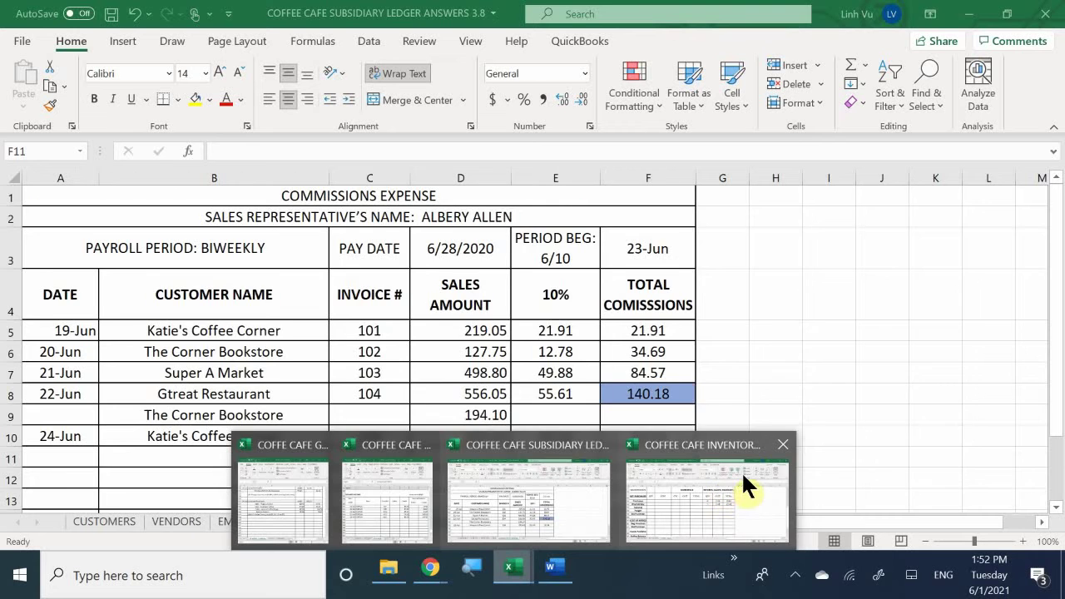
click(740, 495)
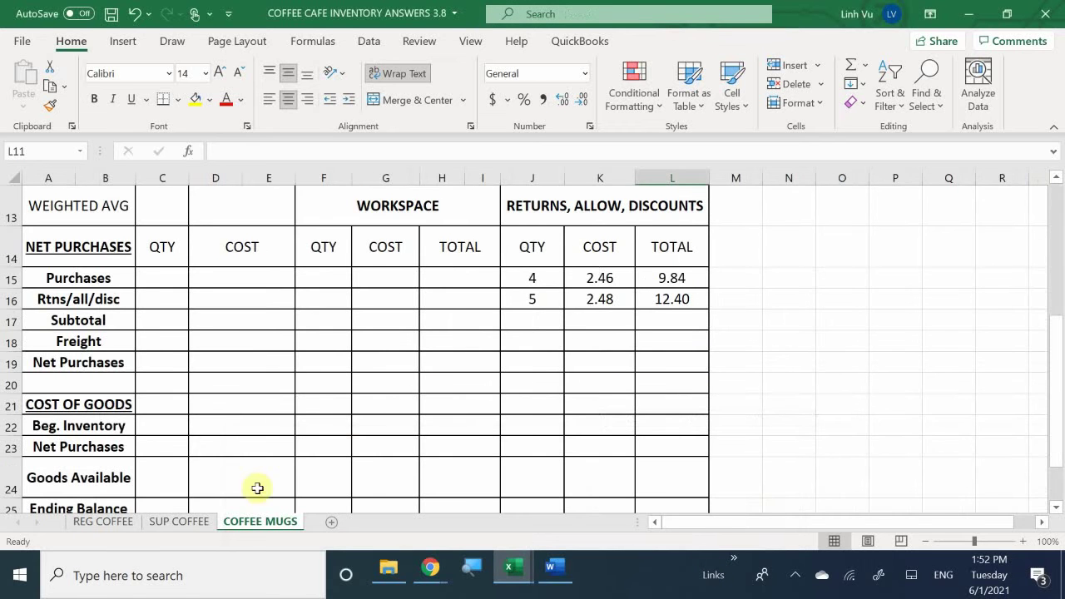
click(106, 521)
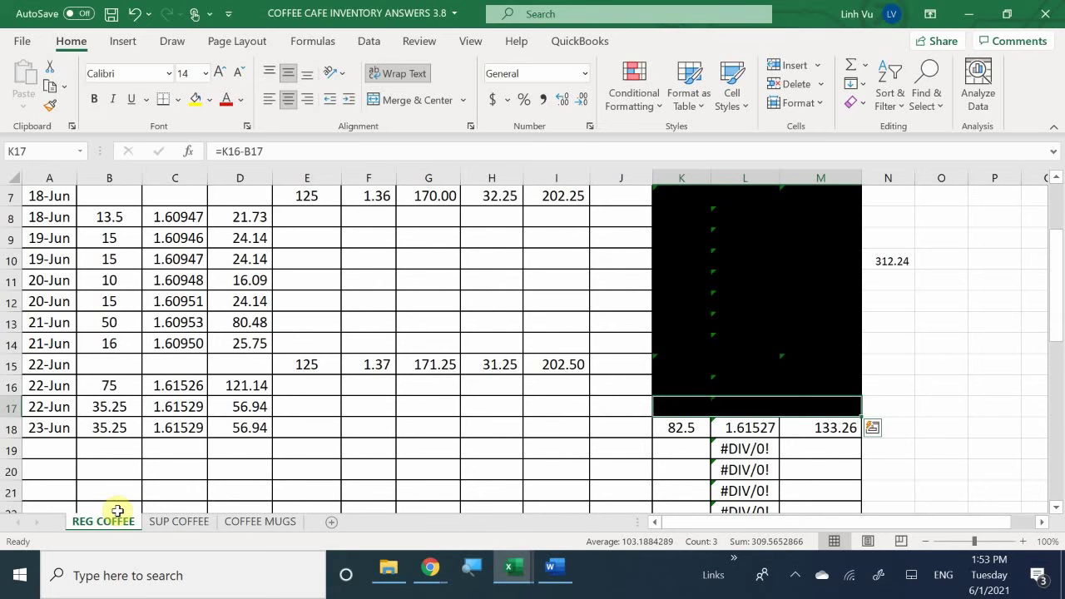
click(53, 450)
text(6/)
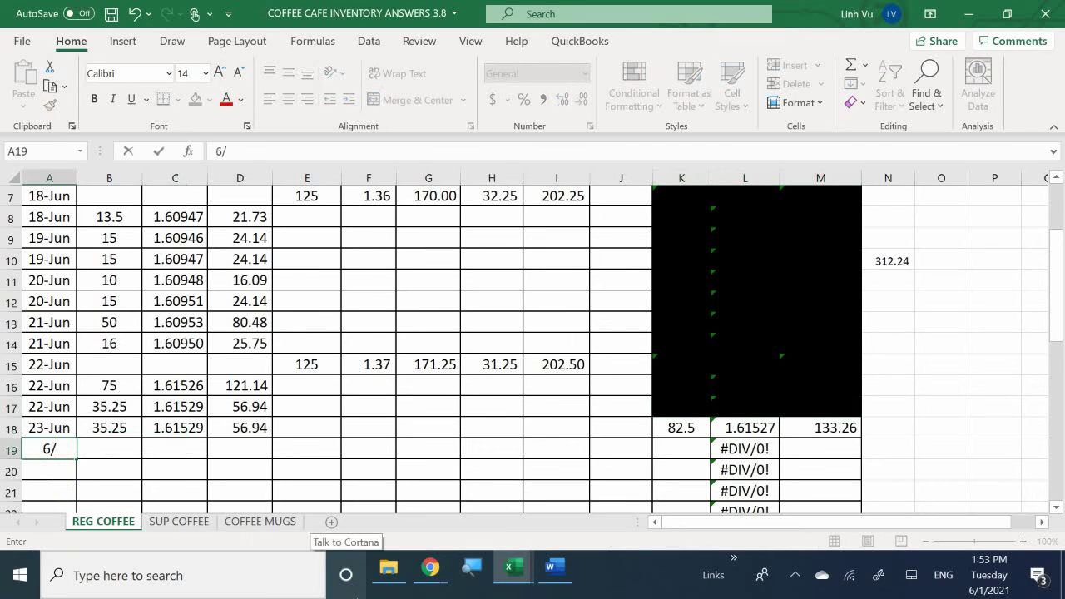
text(24)
key(Return)
Enter the quantity 20 in B19 of the June 24 regular coffee row.
key(Right)
key(Up)
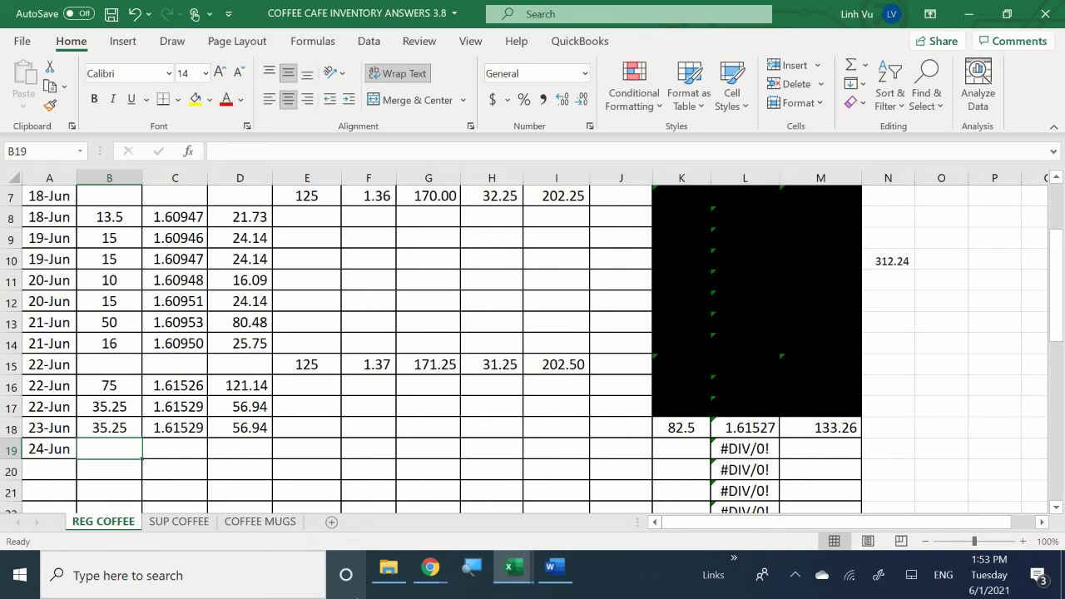
text(20)
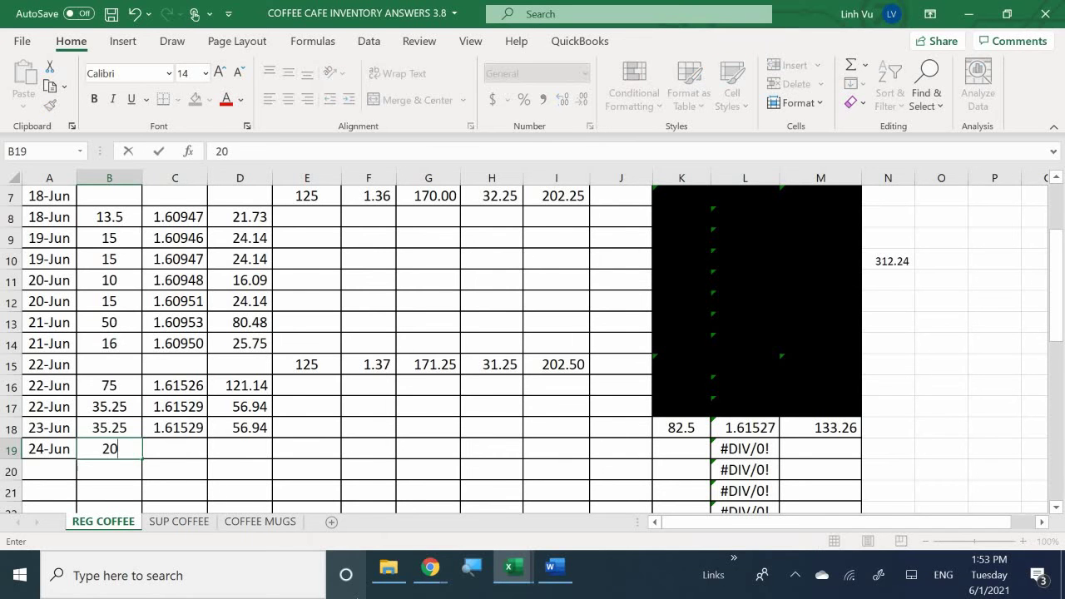
key(Return)
Set the unit cost in C19 to the previous average cost with the formula =L18.
key(Right)
key(Up)
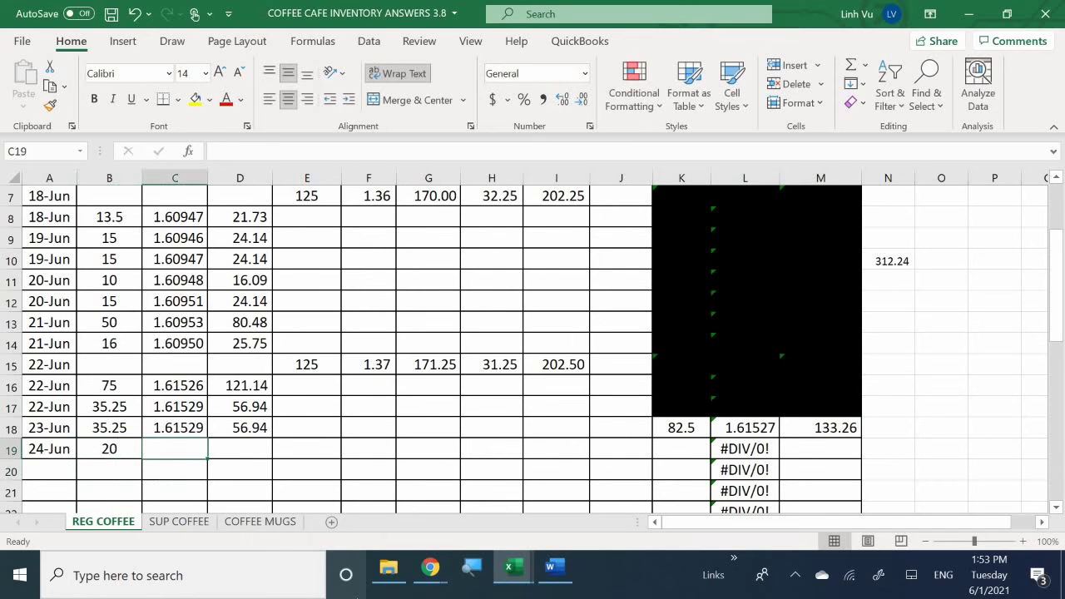
text(=)
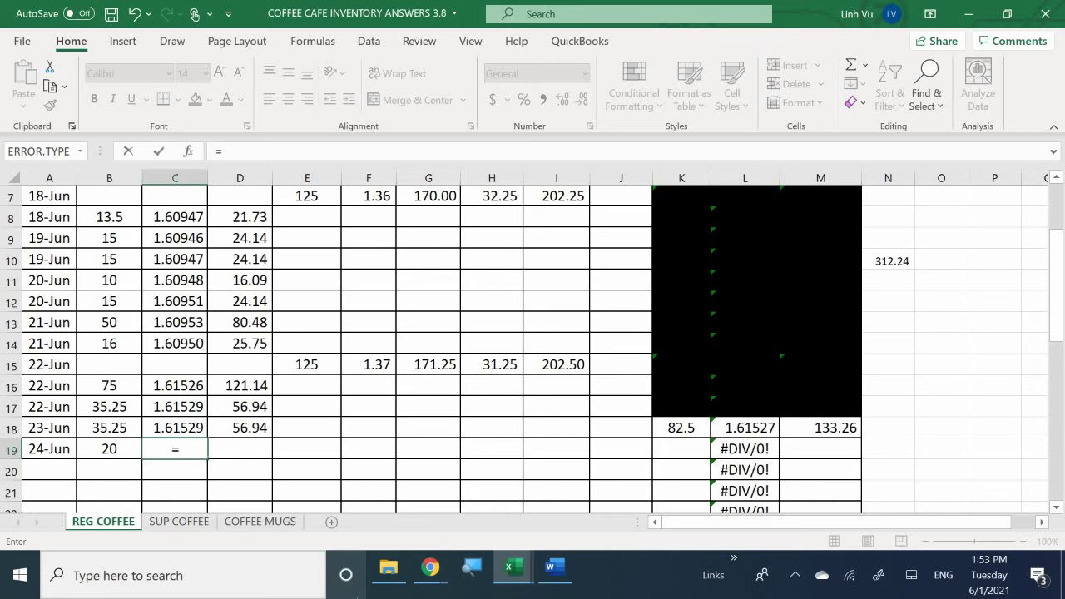
key(BackSpace)
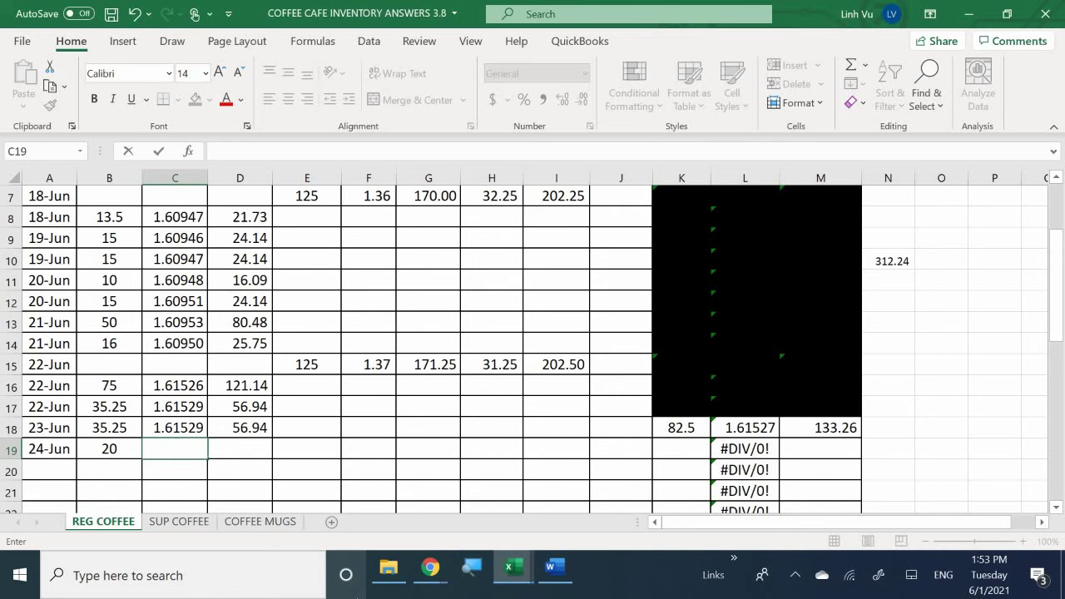
text(=)
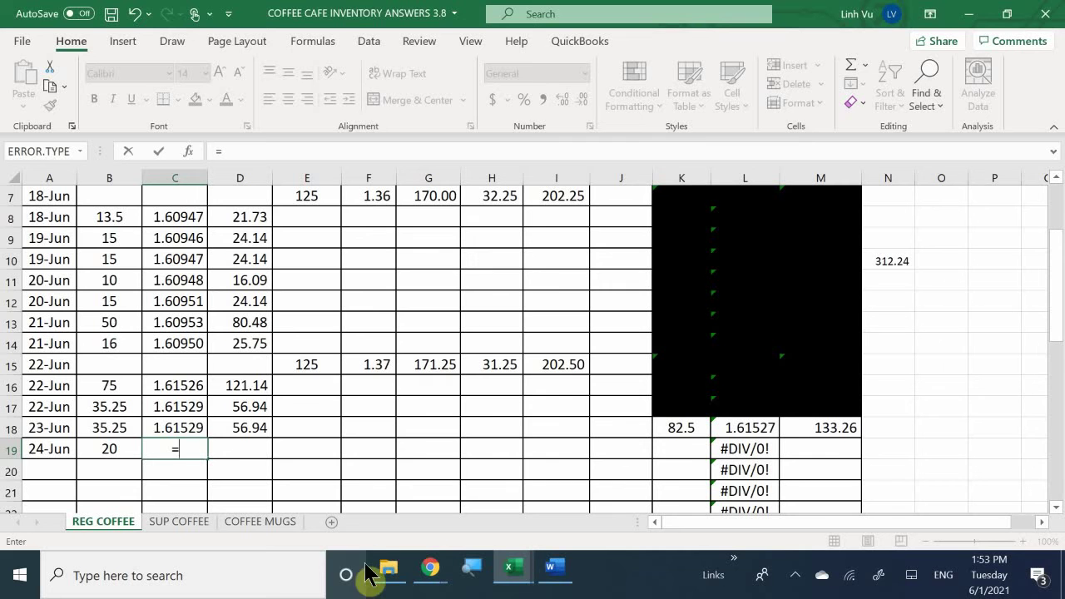
click(731, 427)
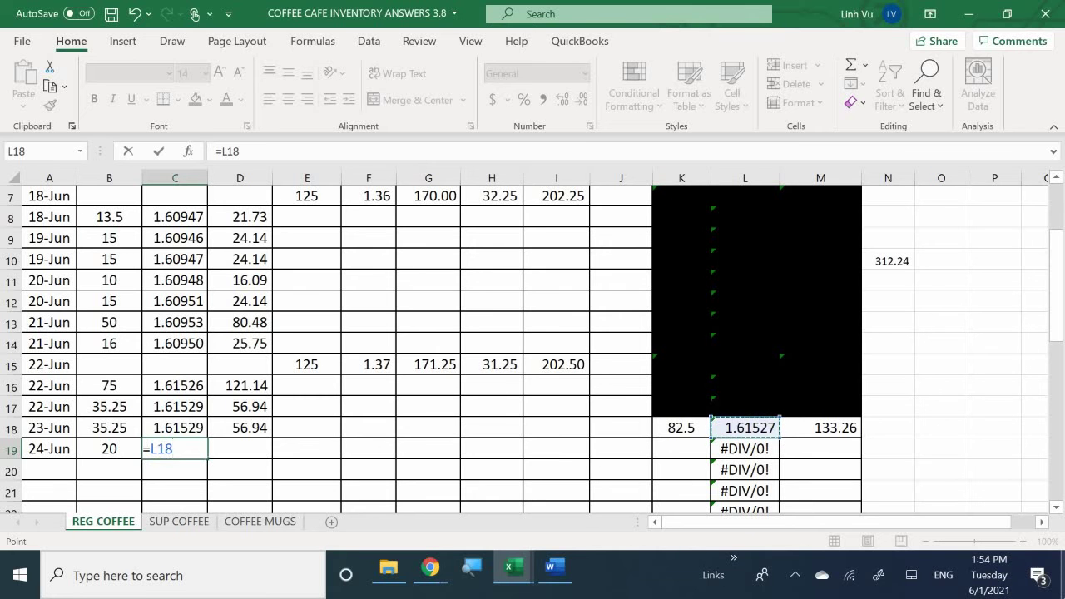
key(Return)
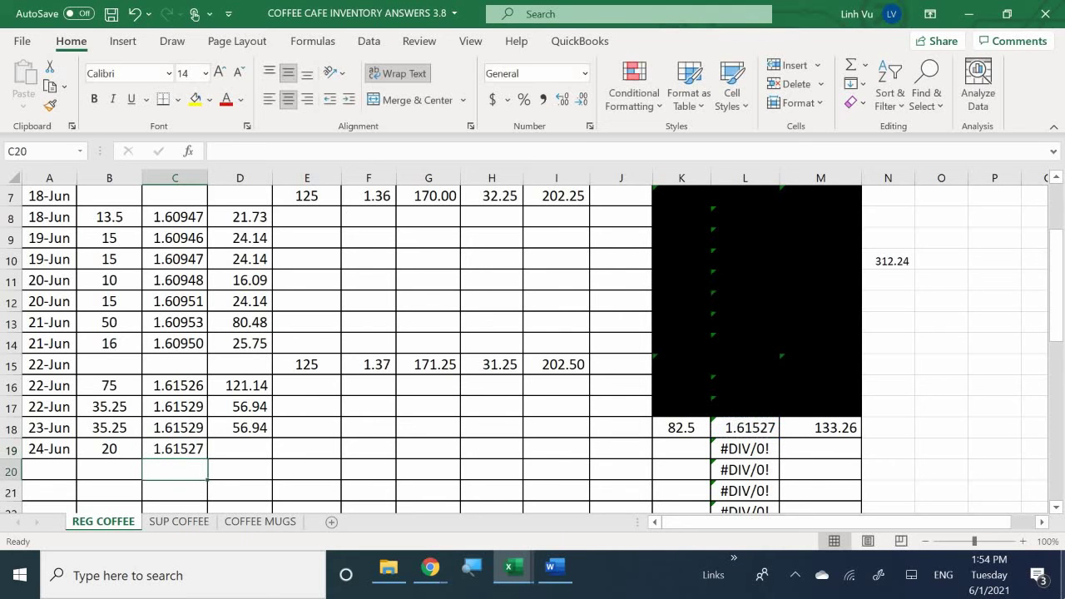
Fill the rounded quantity-times-cost formula from D18 down into D19 of the June 24 row.
click(229, 430)
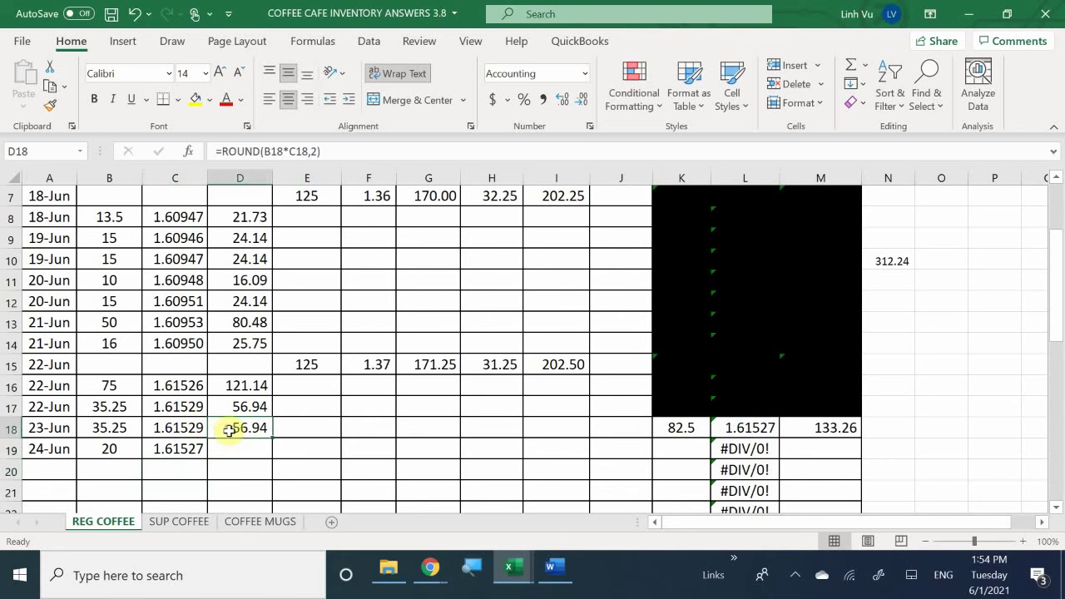
drag(272, 437, 274, 471)
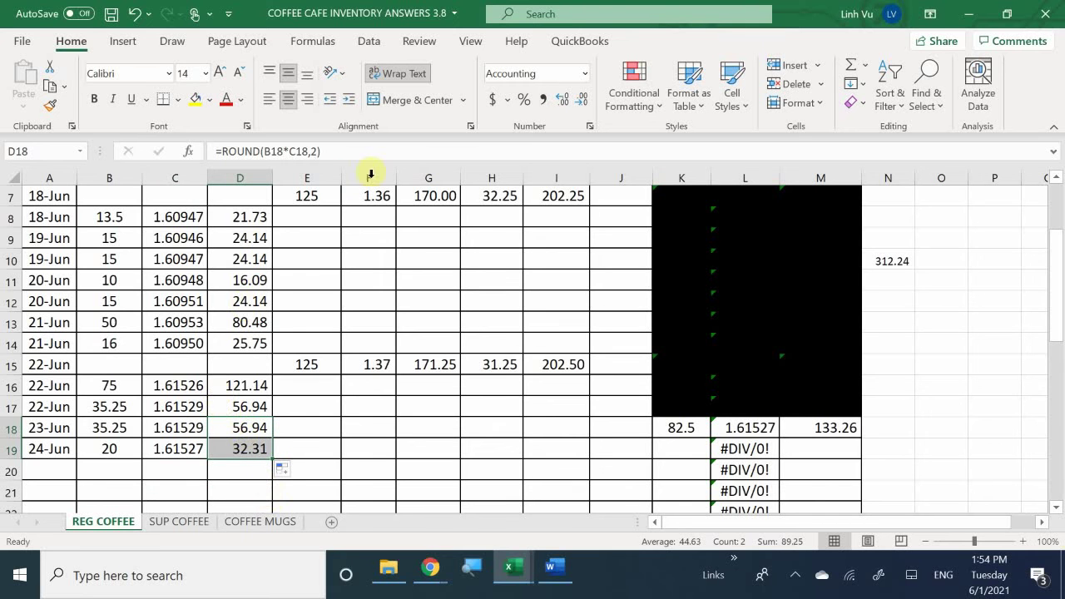
Calculate the June 24 on-hand quantity in K19 with the formula =K18-B19.
click(680, 450)
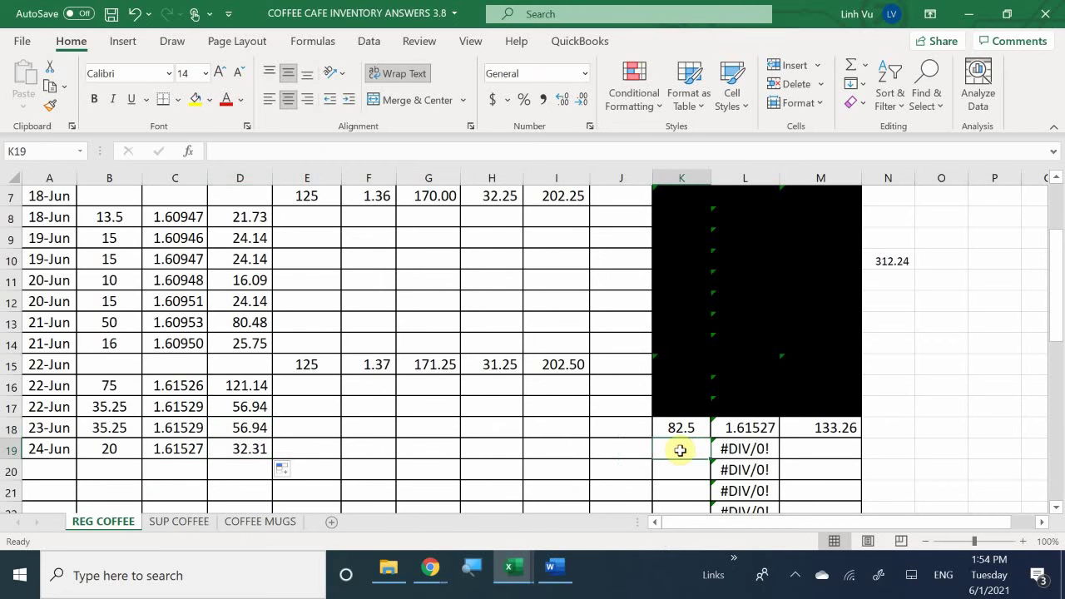
text(=K18-)
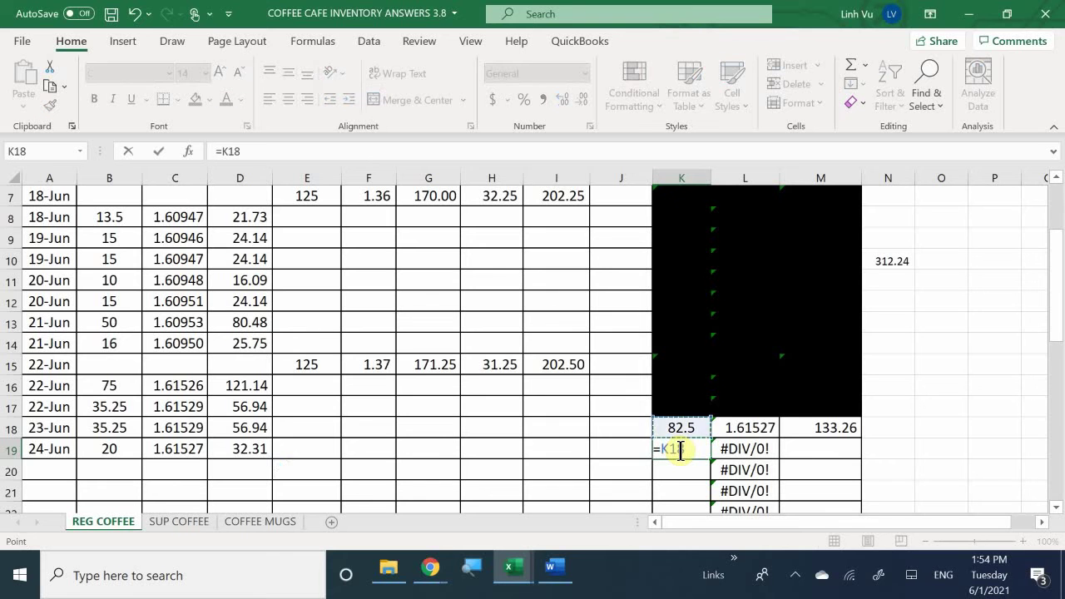
key(Left)
key(Left)
key(Left)
key(Left)
key(Left)
key(Left)
key(Left)
key(Left)
key(Left)
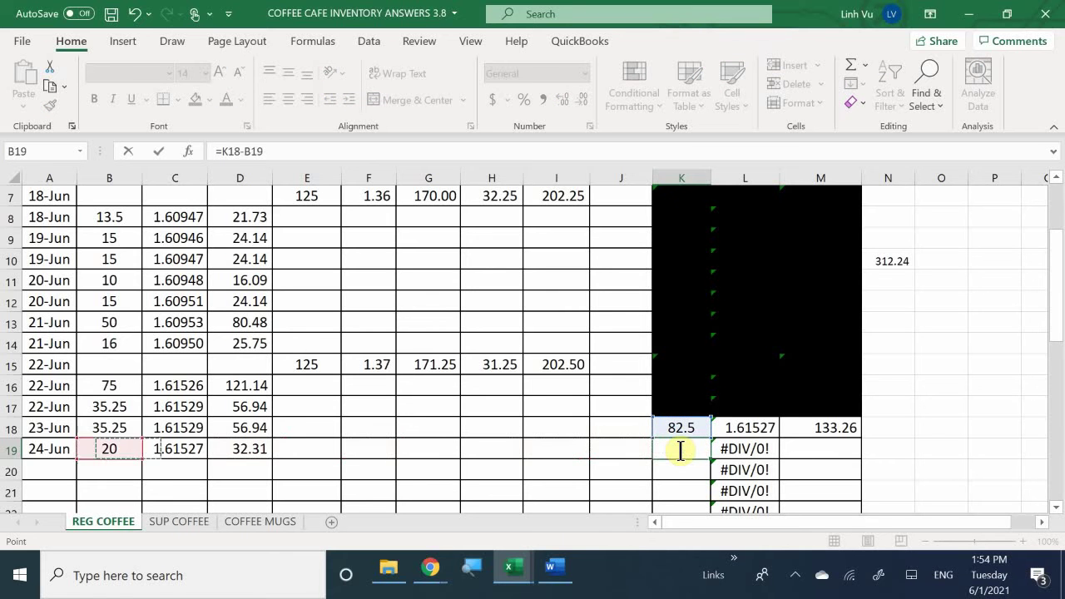
key(Return)
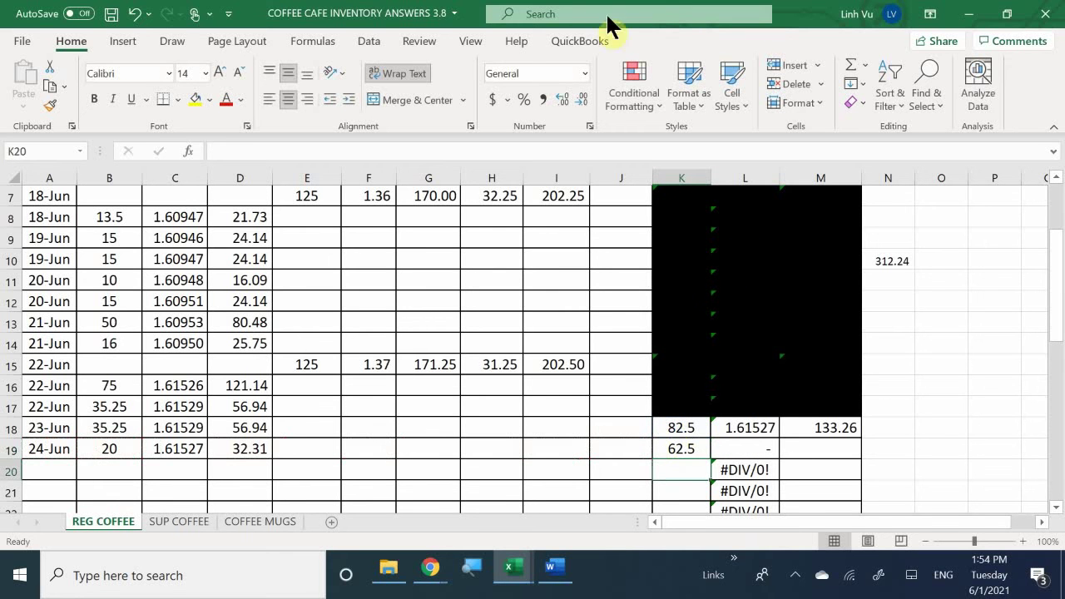
Calculate the June 24 on-hand total in M19 with the formula =M18-D19.
click(804, 452)
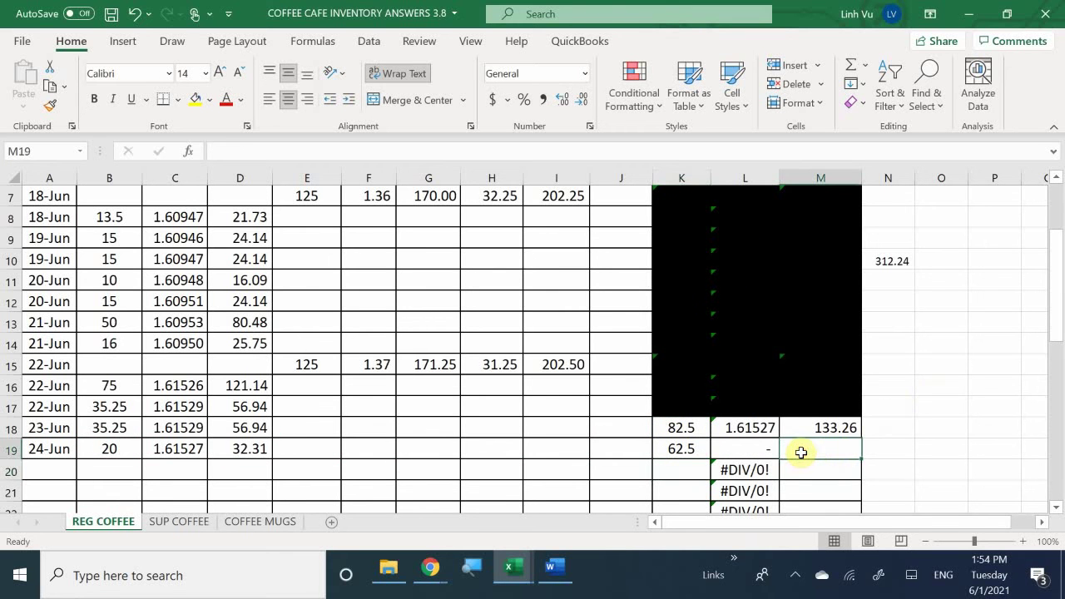
text(=)
key(Up)
text(-)
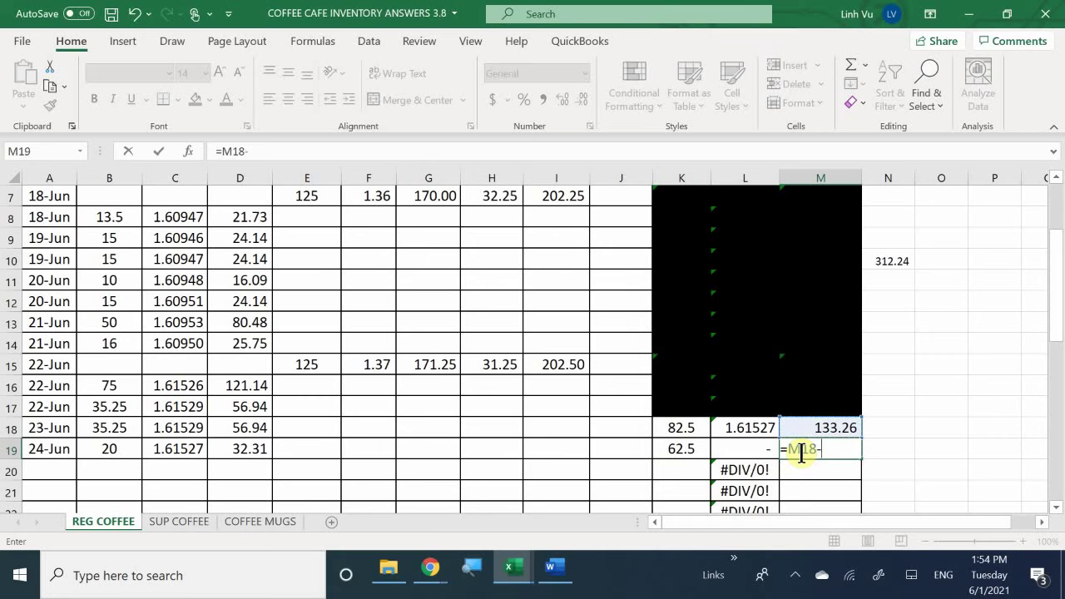
key(Left)
key(Left)
key(Left)
key(Left)
key(Left)
key(Left)
key(Left)
key(Left)
key(Left)
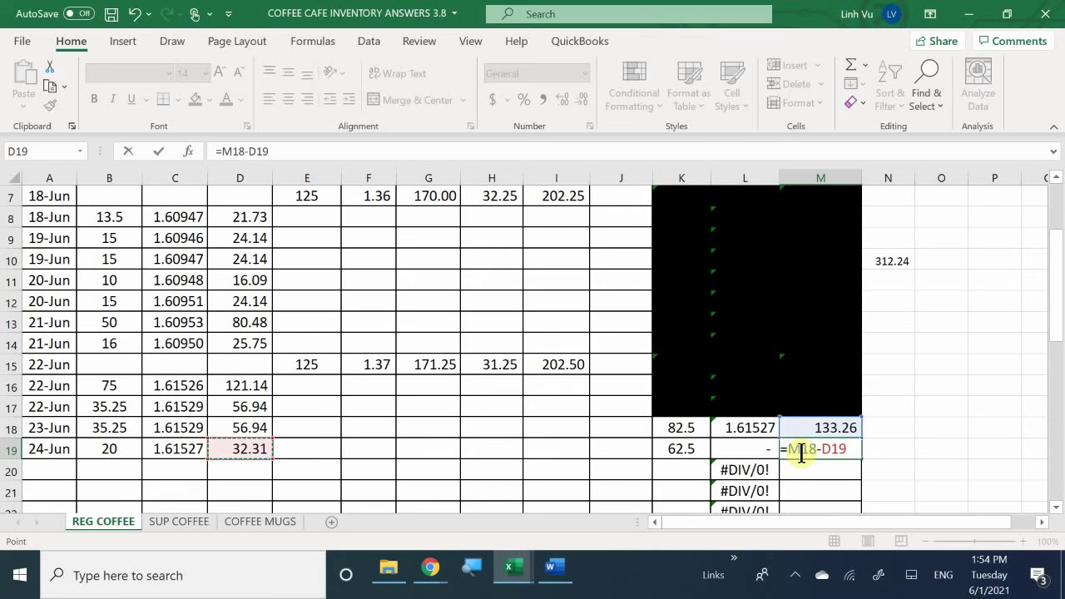
key(Return)
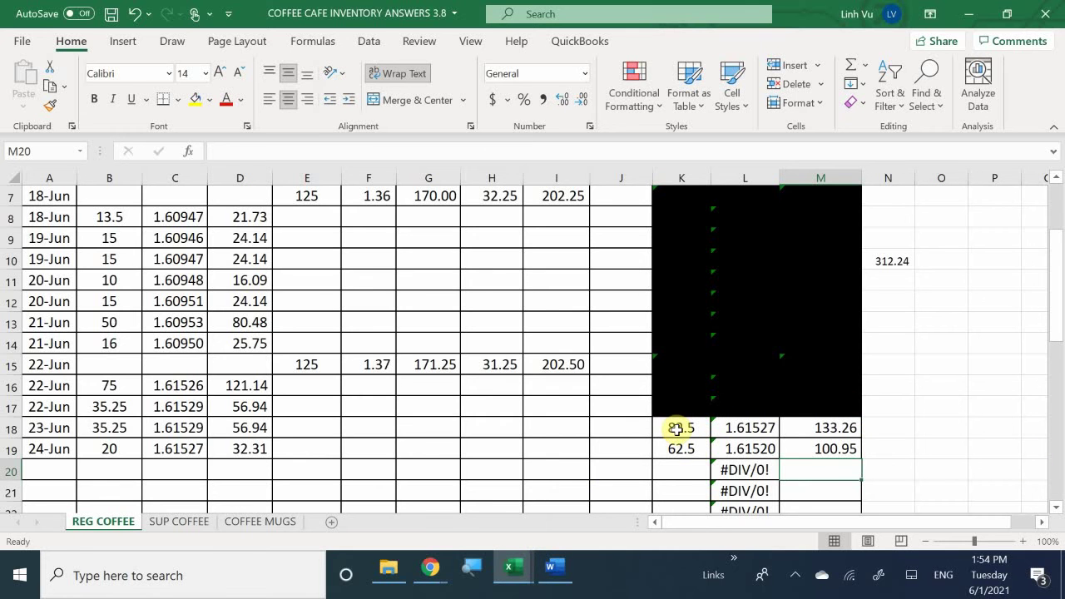
Black out the superseded June 23 on-hand balance in K18:M18 with a black fill.
drag(676, 428, 807, 428)
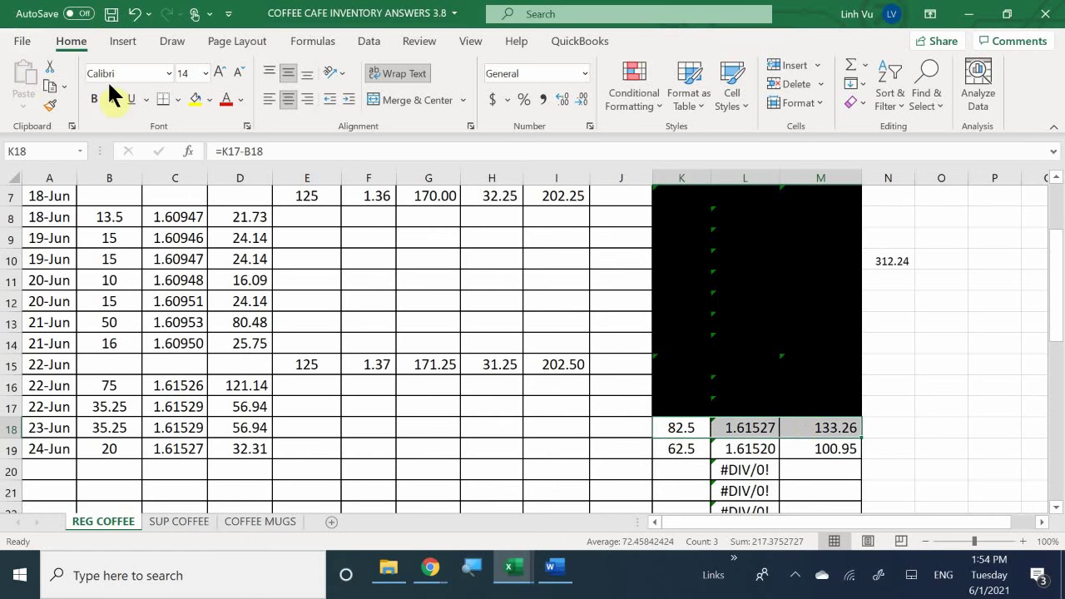
click(197, 101)
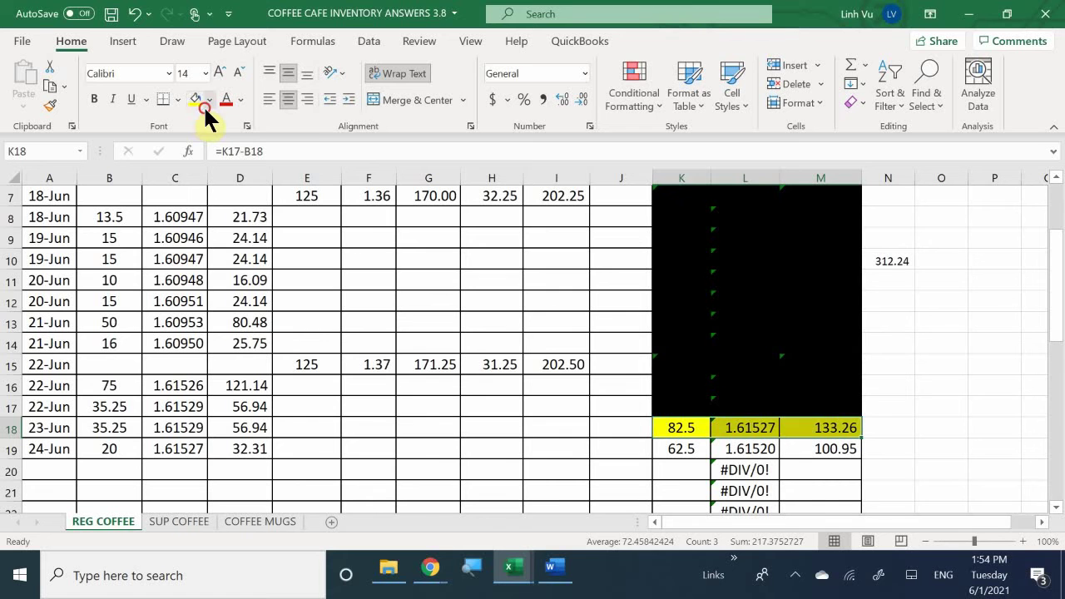
click(205, 101)
click(208, 141)
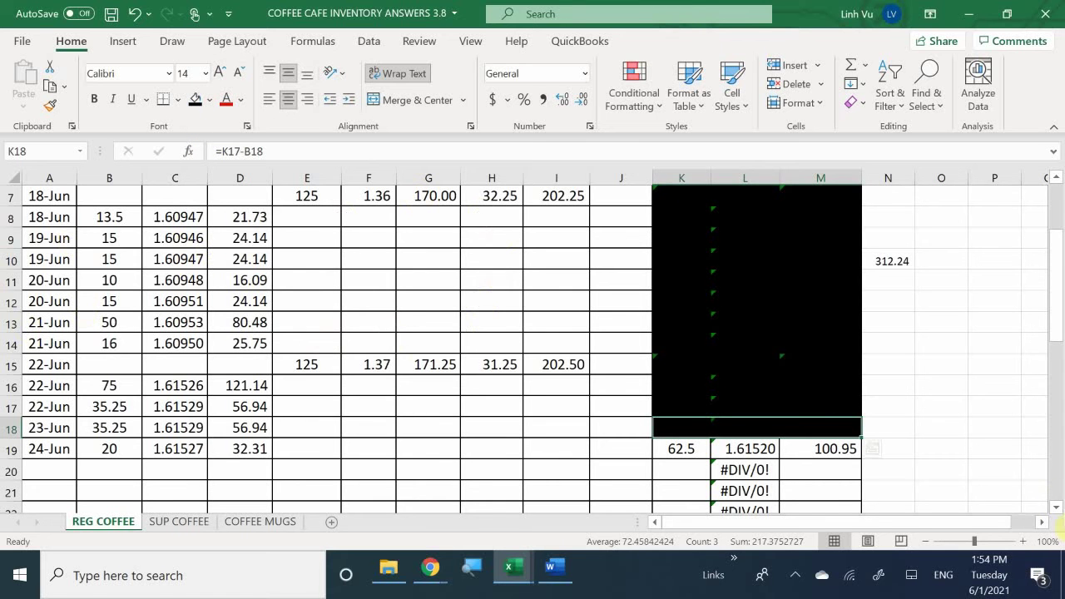
click(558, 484)
scroll(559, 472, down, 1)
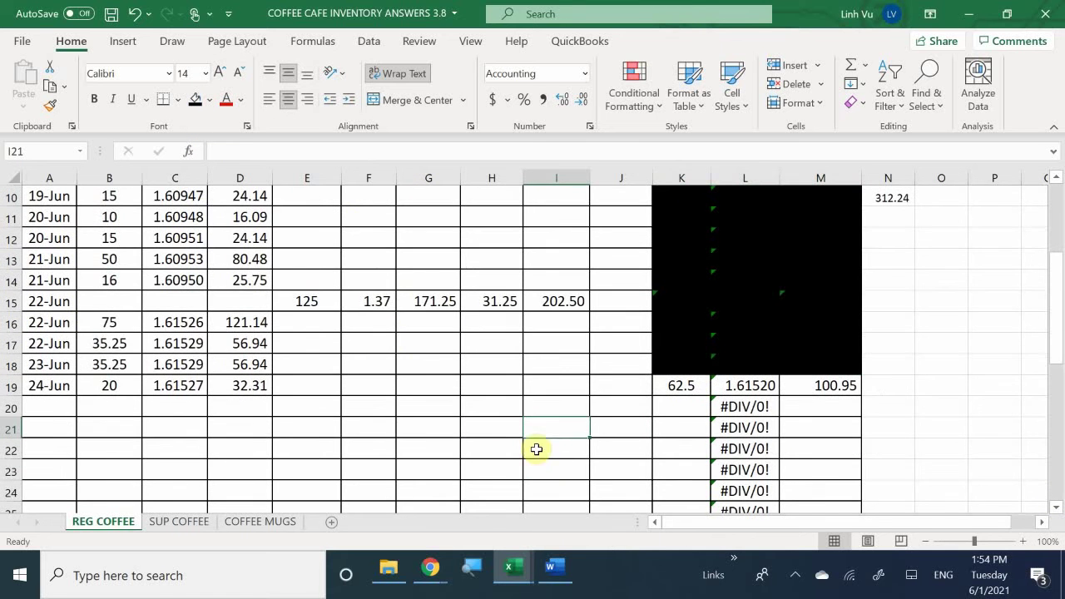
On the SUP COFFEE sheet, enter the date 6/24 in A23 and the quantity 15 in B23.
click(178, 519)
scroll(158, 400, down, 4)
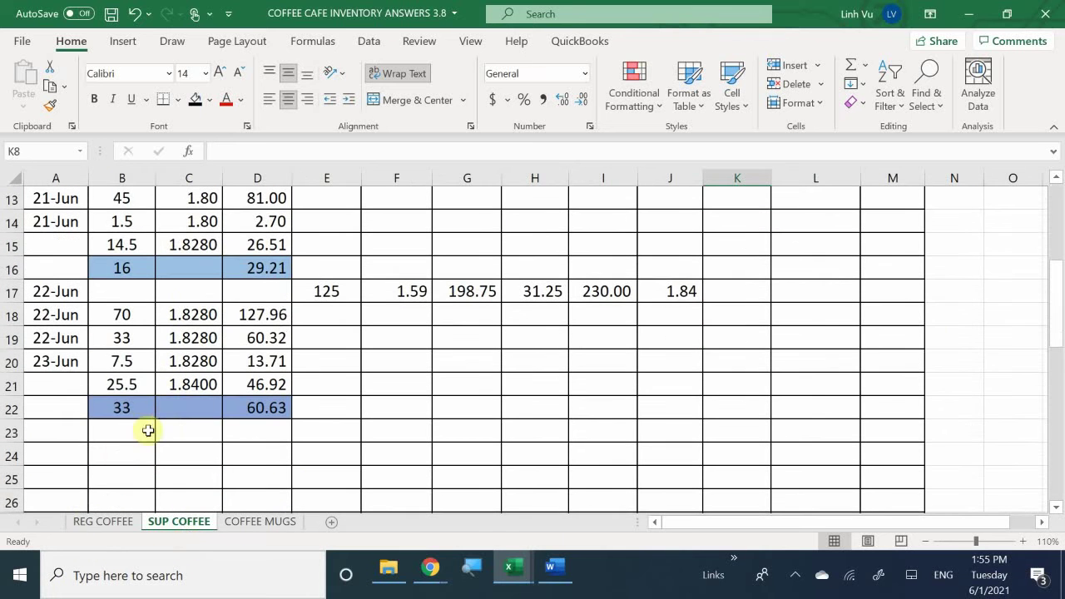
click(67, 430)
text(6/24)
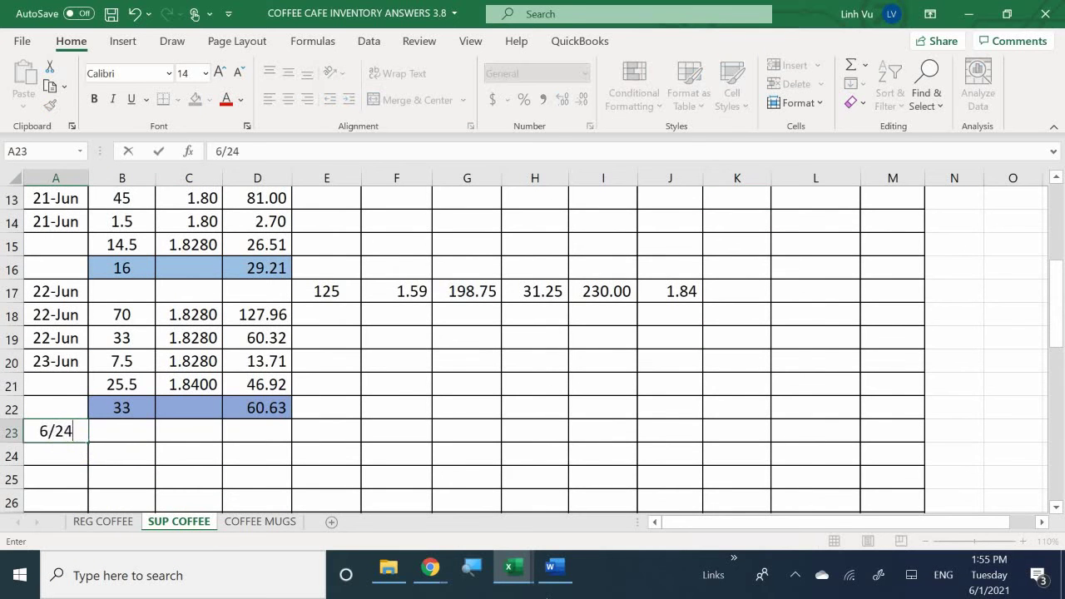
key(Return)
click(122, 431)
text(15)
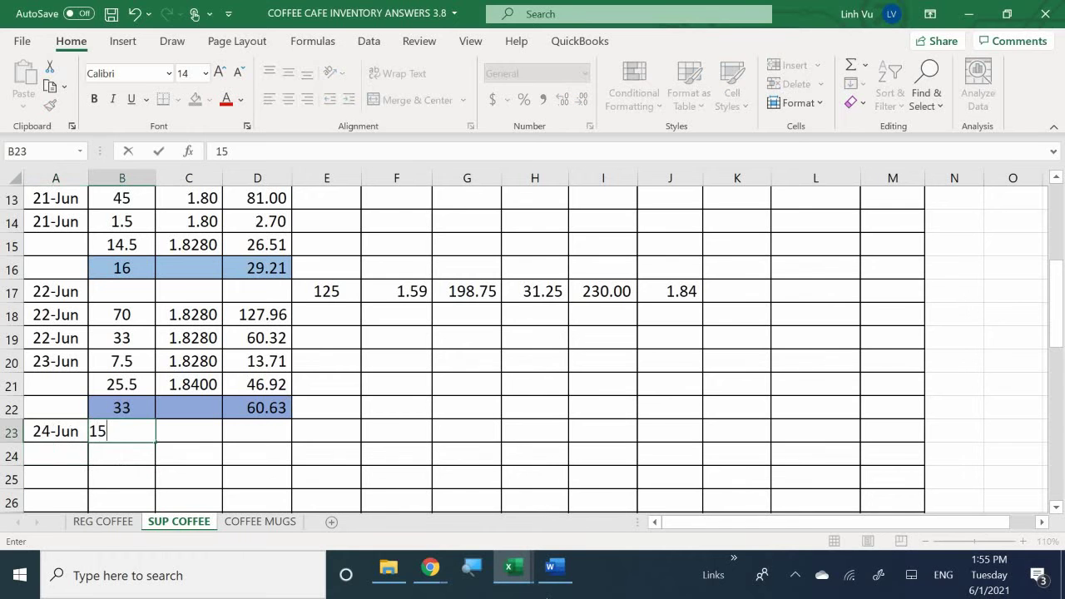
key(Return)
Set the unit cost in C23 with the formula =L7 and apply the comma number style to it.
click(189, 430)
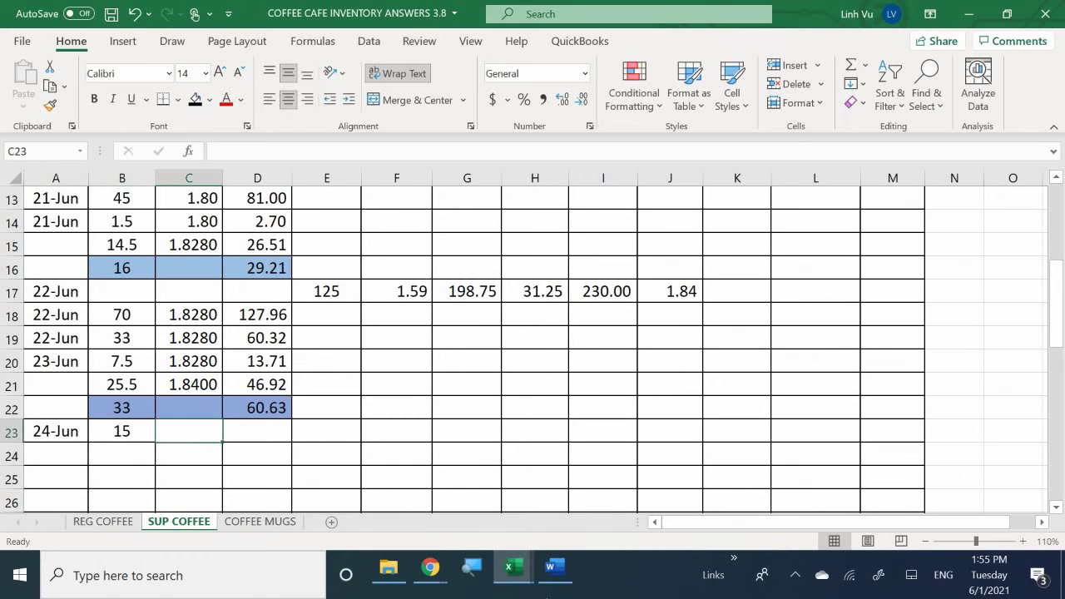
text(=)
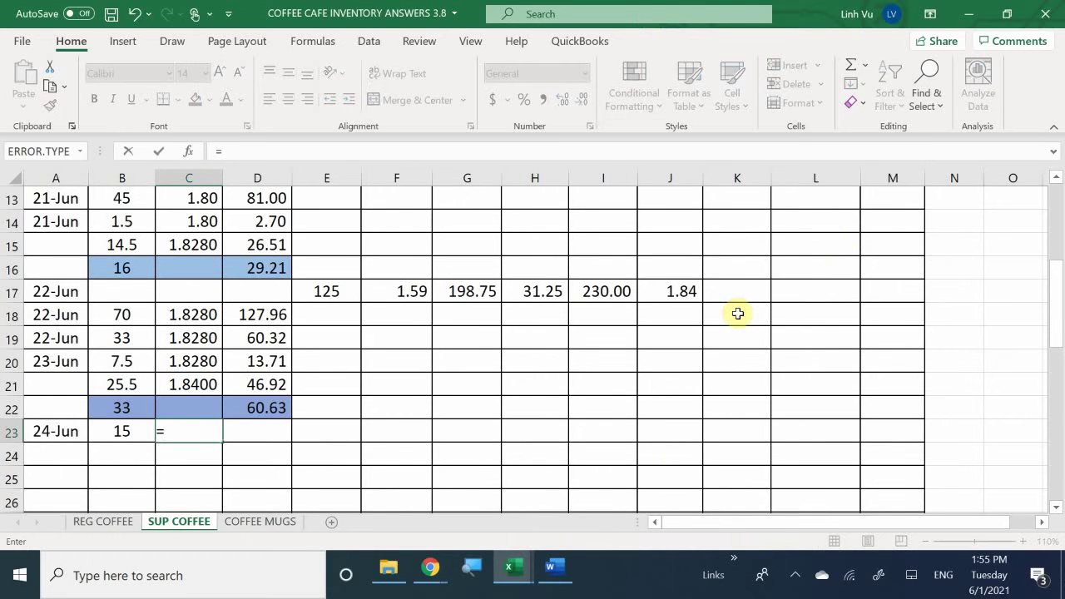
scroll(737, 314, up, 4)
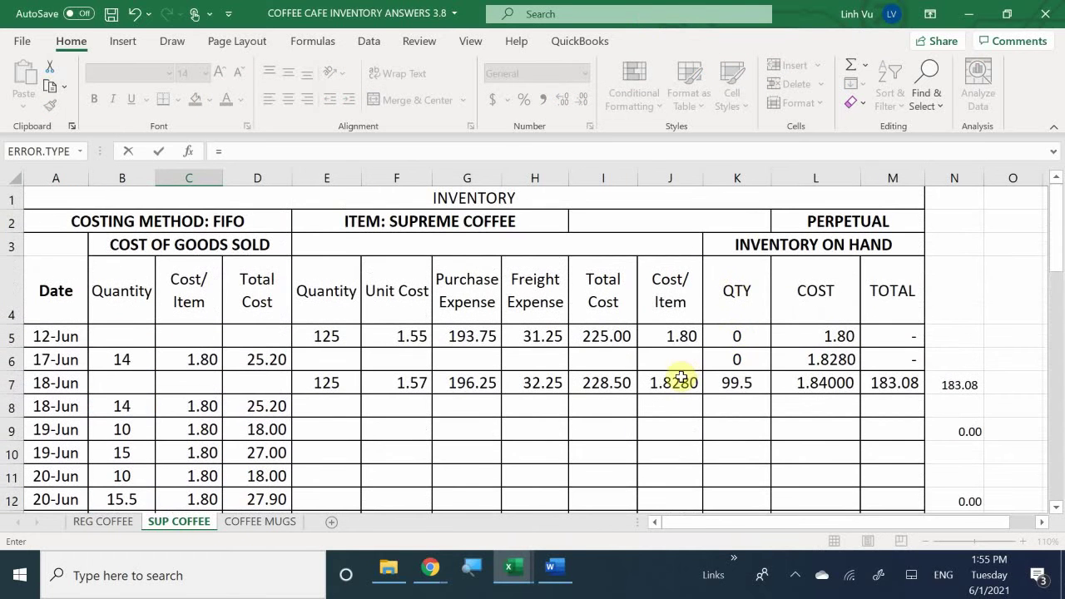
click(822, 384)
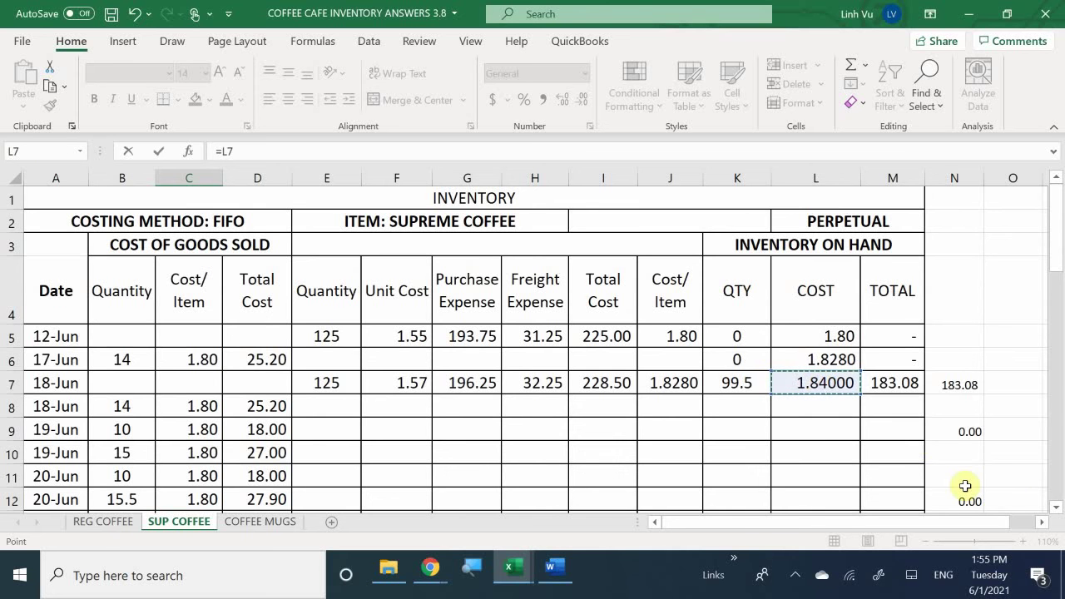
key(Return)
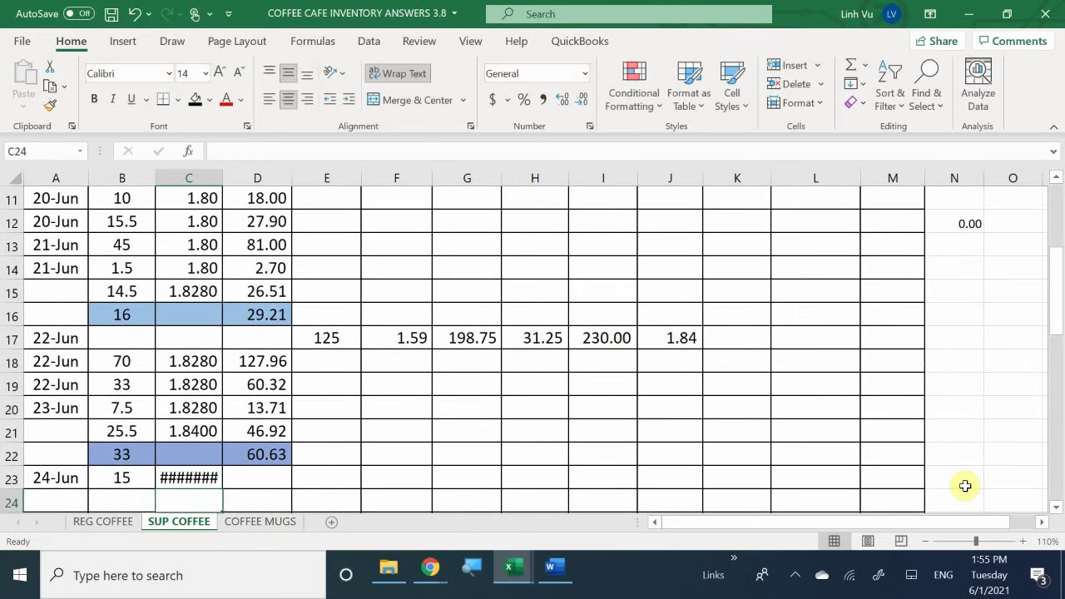
key(Right)
key(Up)
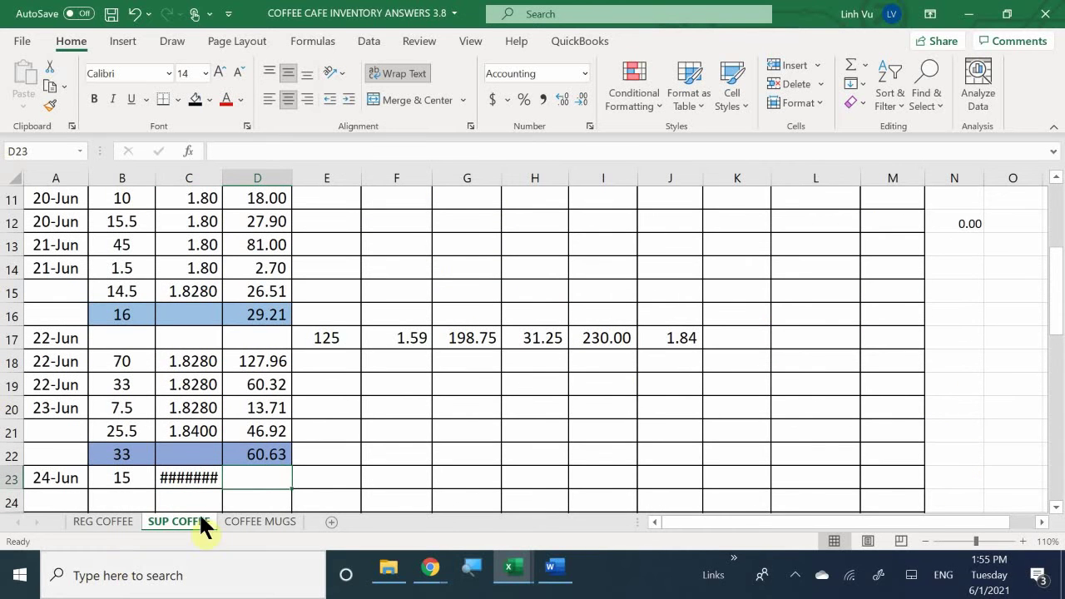
click(185, 483)
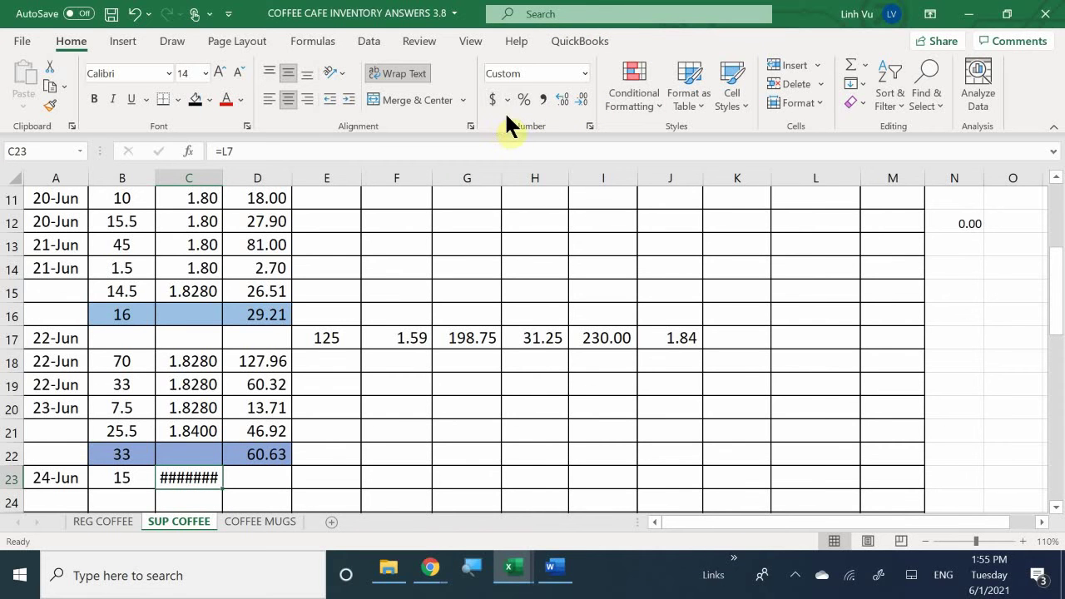
click(547, 99)
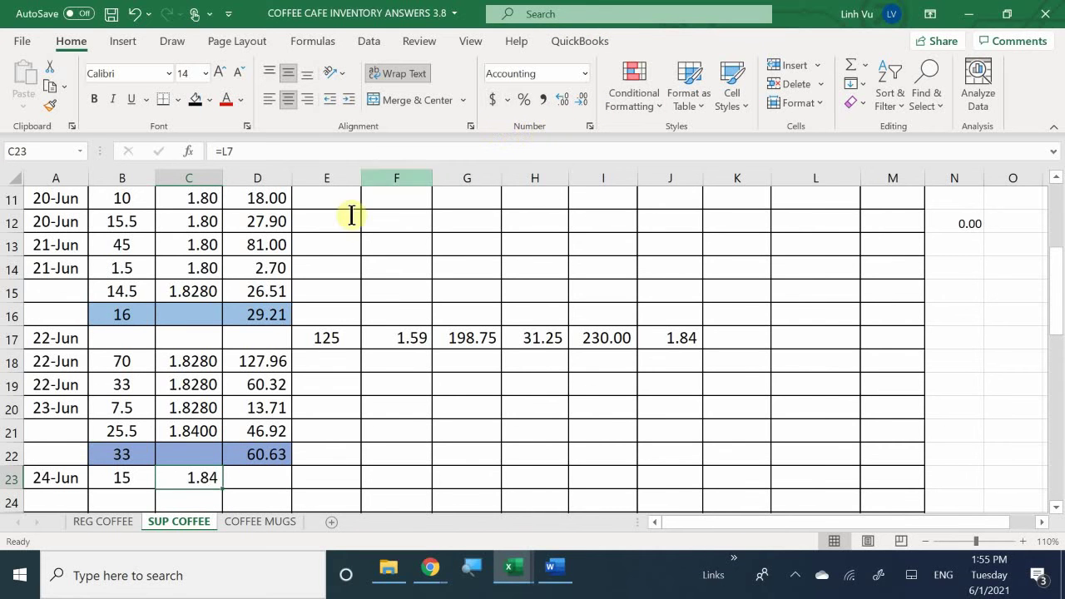
Calculate the June 24 total cost in D23 with the formula =ROUND(B23*C23,2).
click(250, 476)
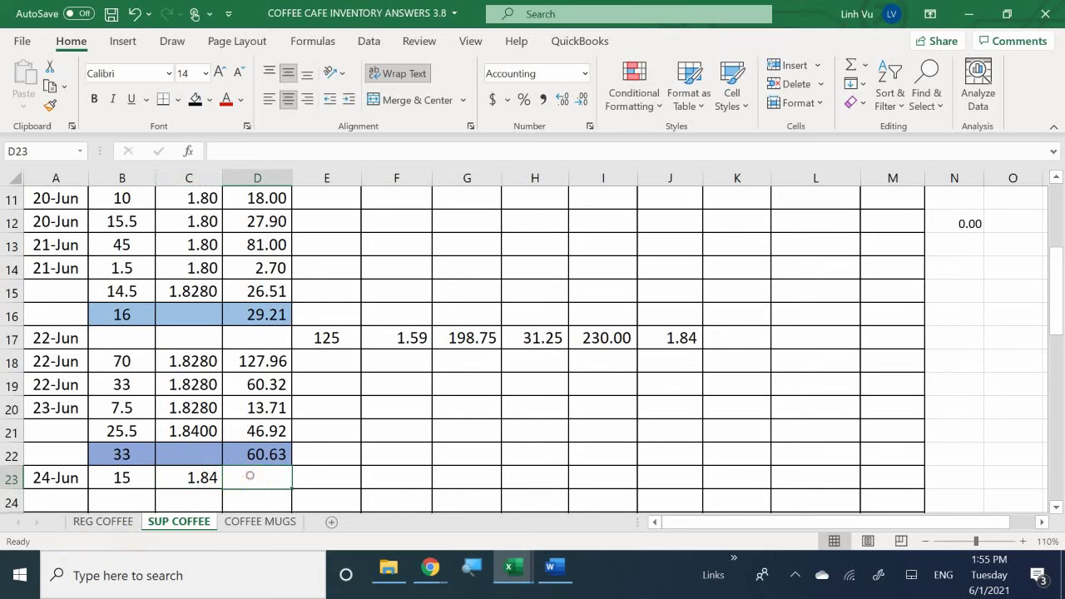
text(=riyb)
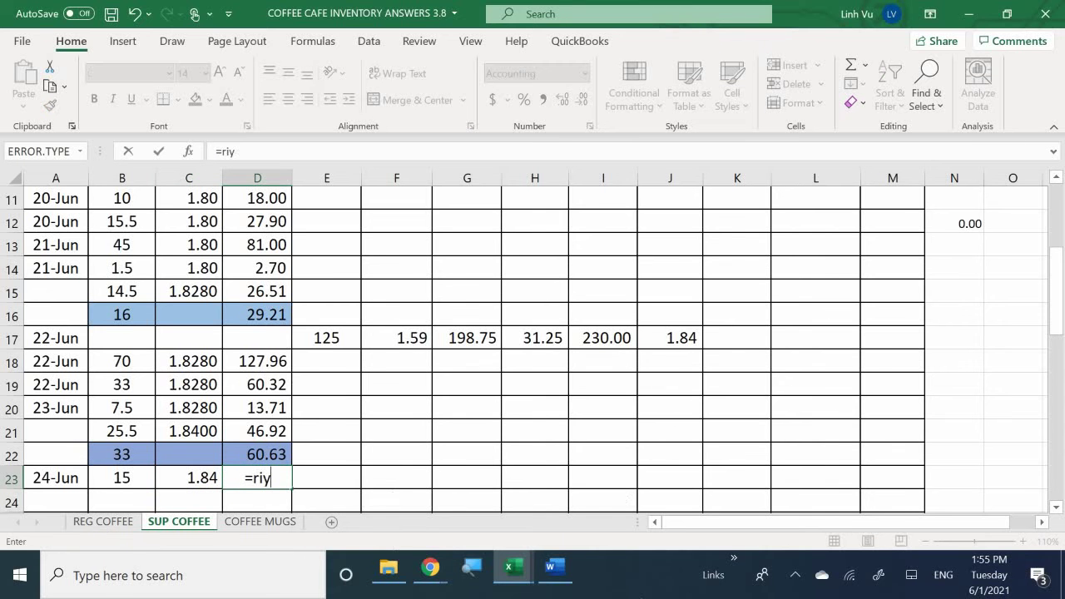
key(BackSpace)
key(BackSpace)
key(BackSpace)
text(ou)
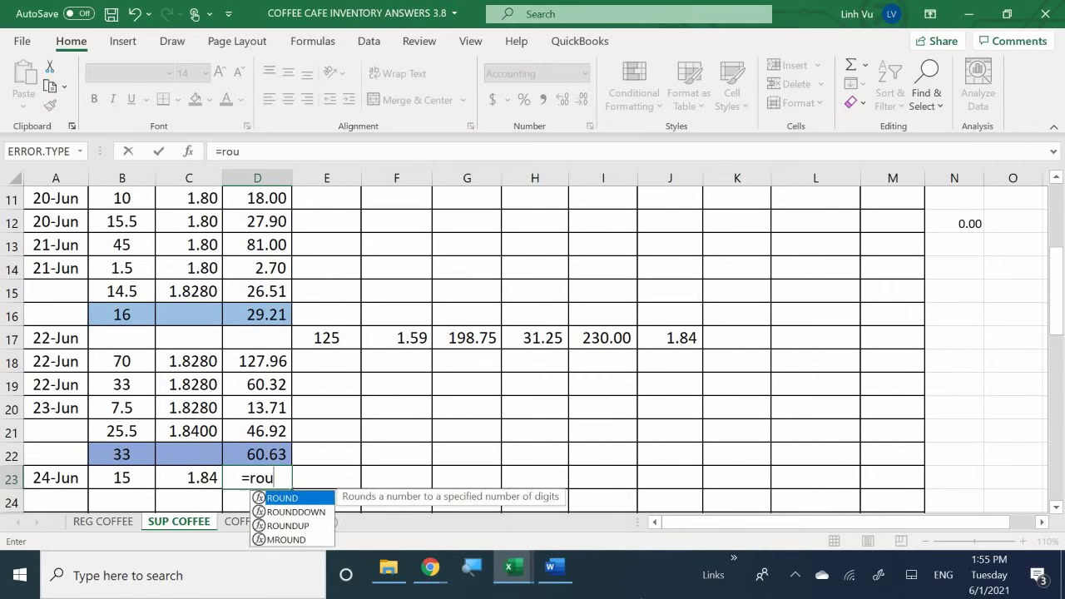
text(nd()
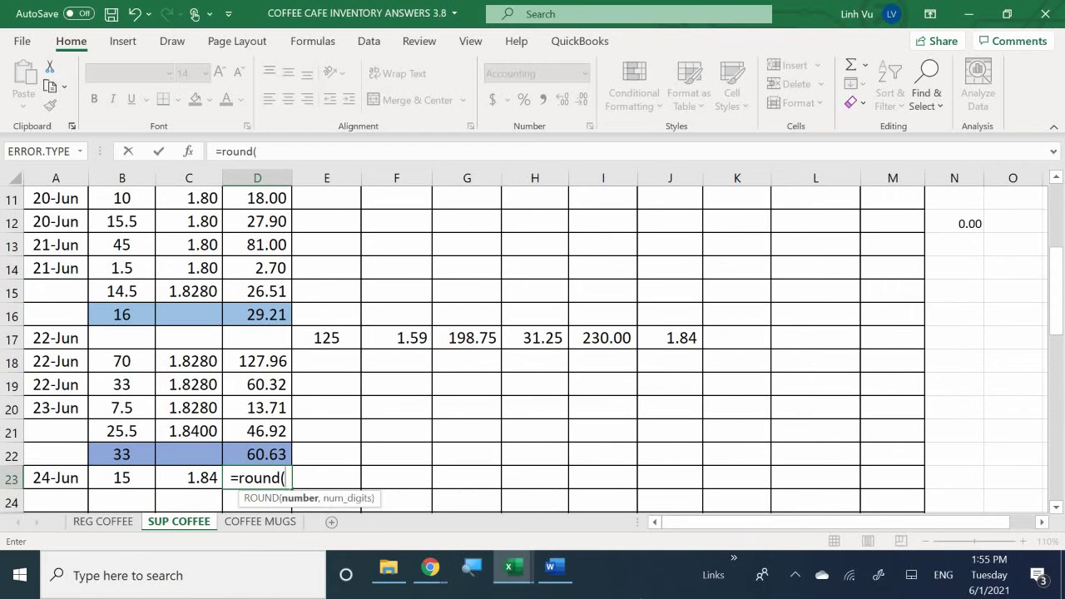
key(Left)
key(Left)
text(*)
key(Left)
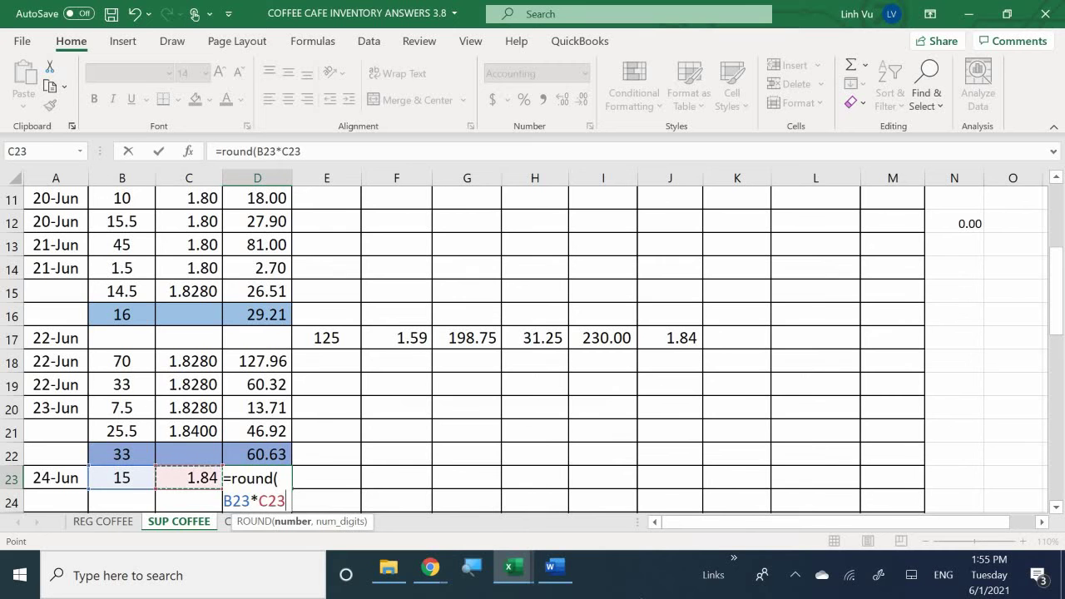
text(,2)
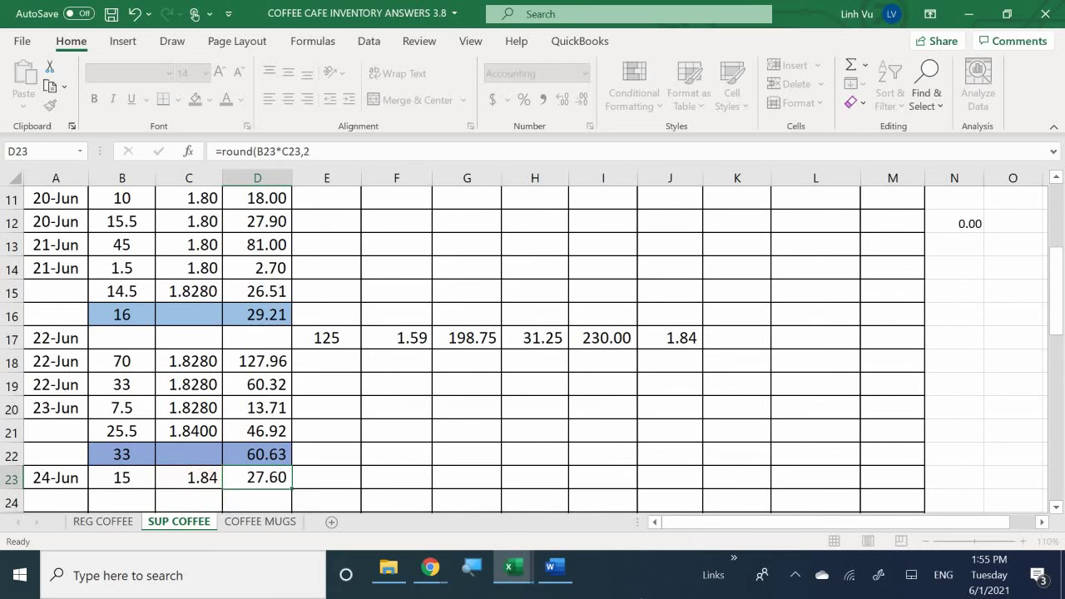
key(Return)
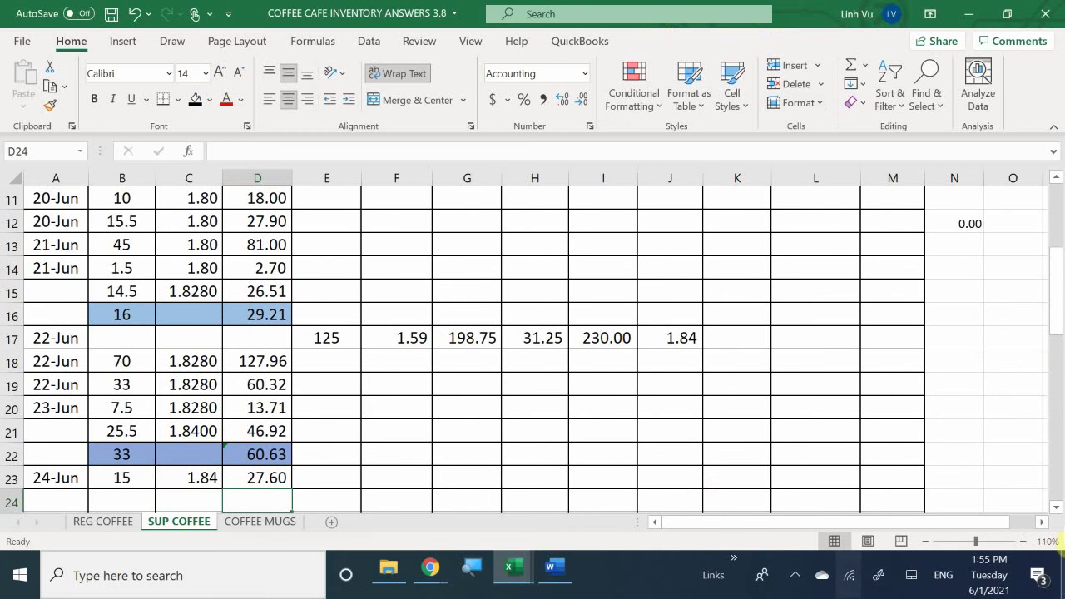
Update the June 18 on-hand quantity in K7 of the SUP COFFEE sheet with the formula =99.50-B23.
click(938, 414)
scroll(938, 413, up, 4)
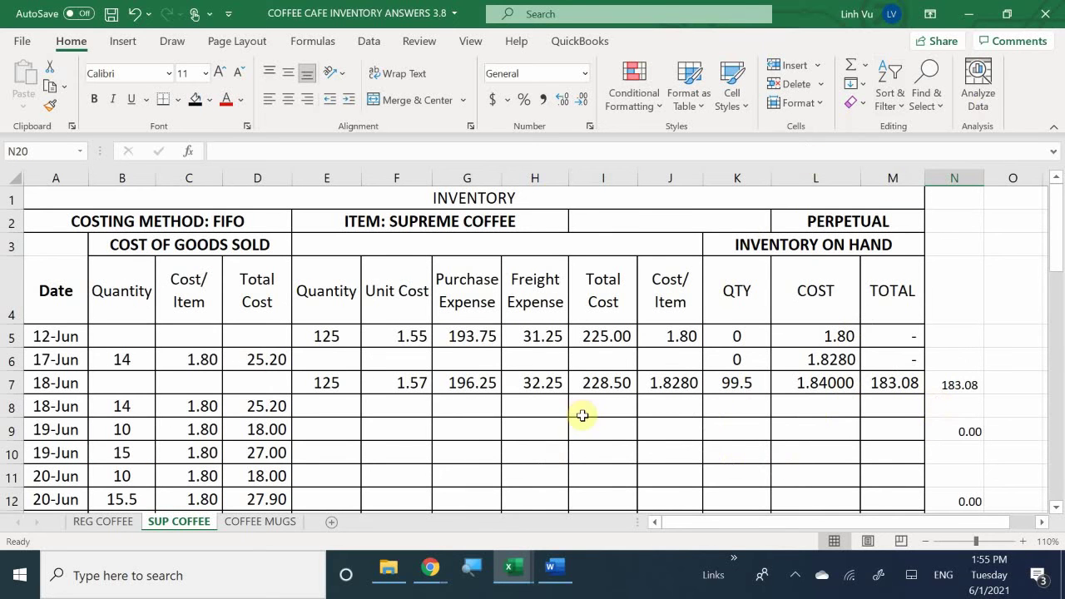
click(736, 381)
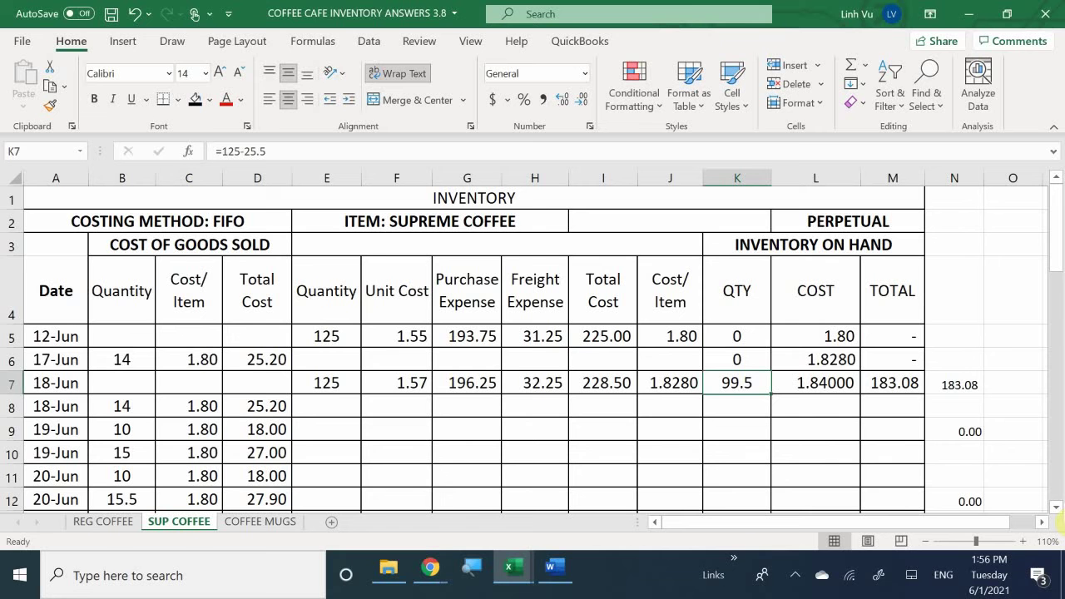
text(=99)
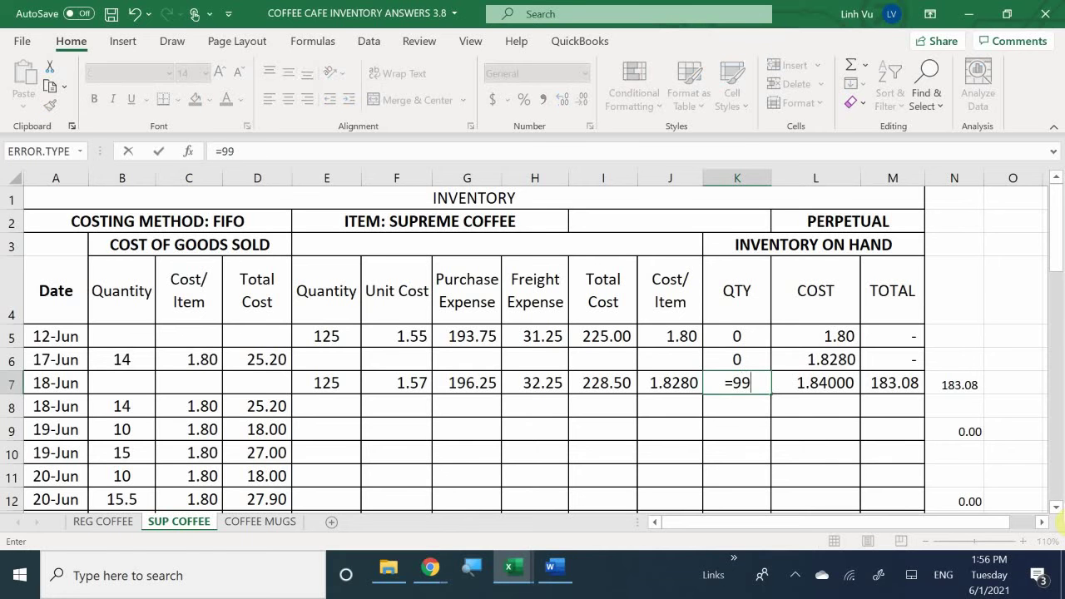
text(.50)
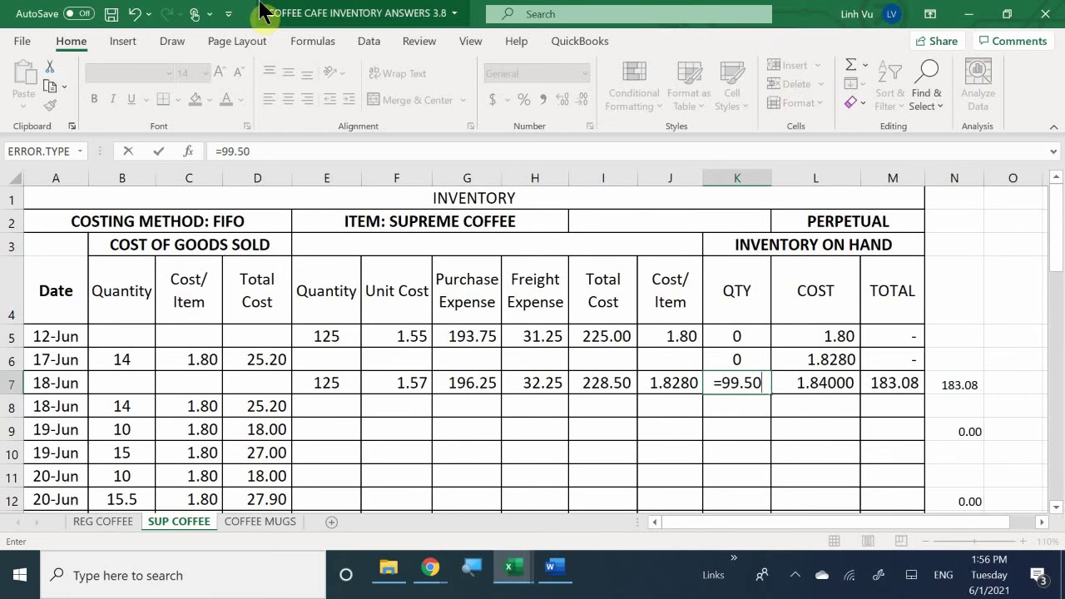
text(-)
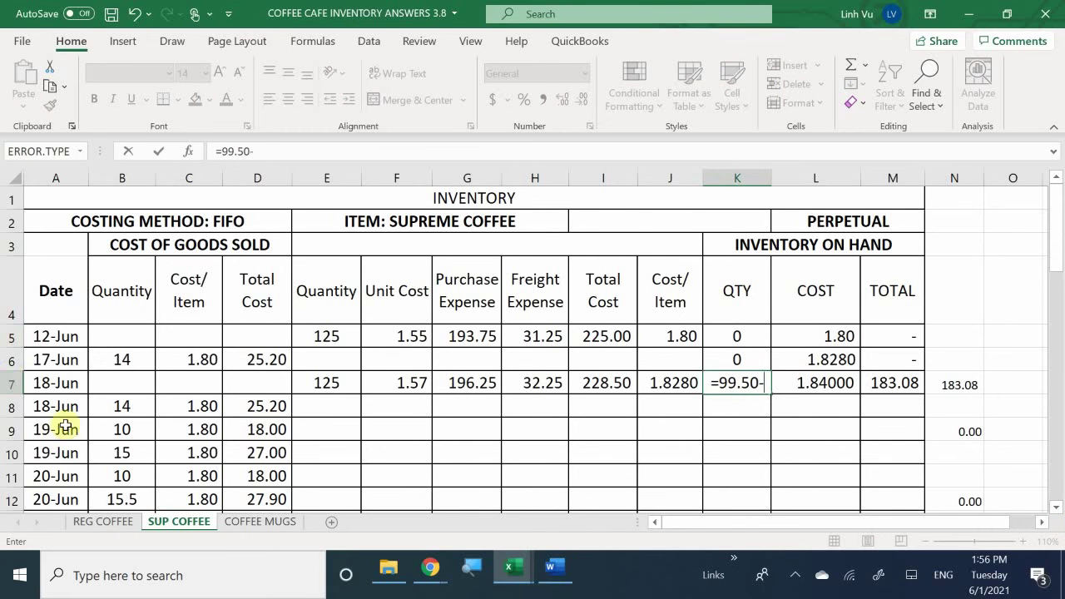
scroll(120, 466, down, 4)
scroll(121, 466, down, 2)
click(129, 364)
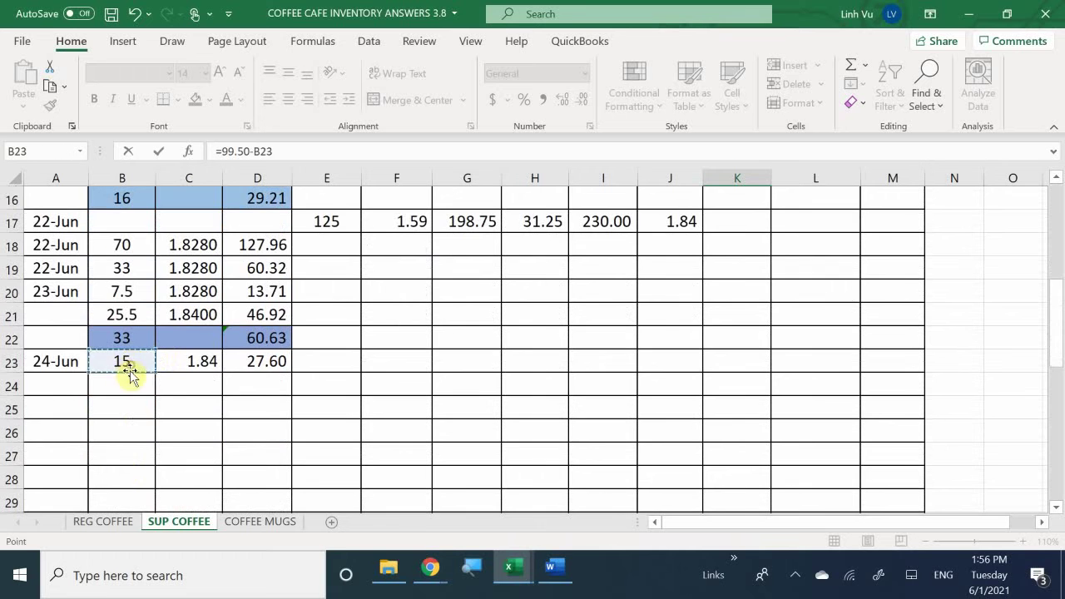
key(Return)
scroll(715, 375, up, 3)
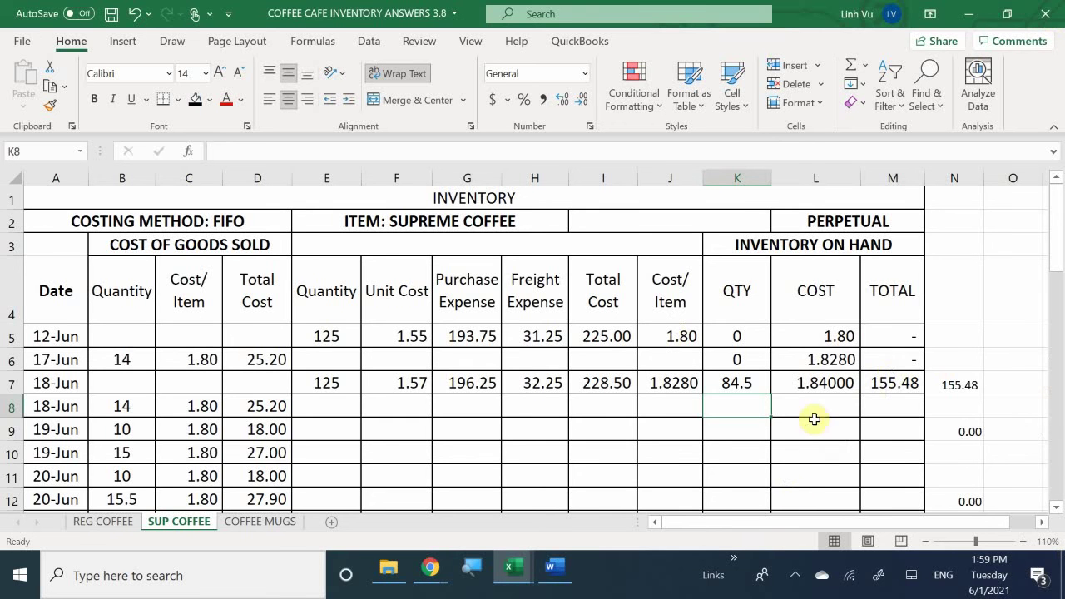
Format the on-hand unit cost in L7 with the comma number style and three decimal places.
click(836, 385)
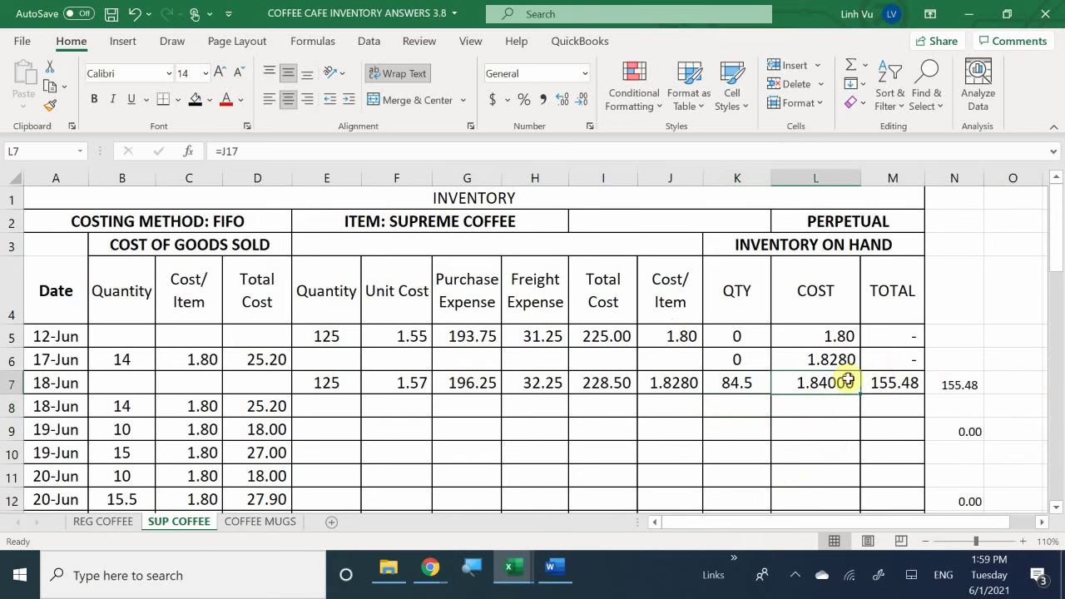
click(542, 101)
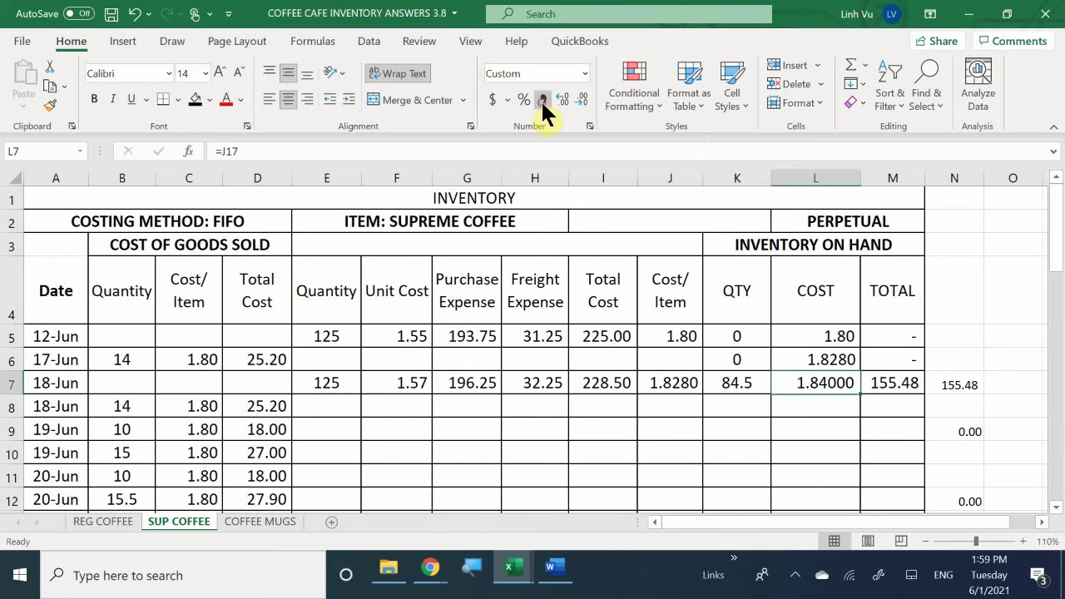
click(582, 102)
click(583, 103)
click(561, 103)
click(561, 103)
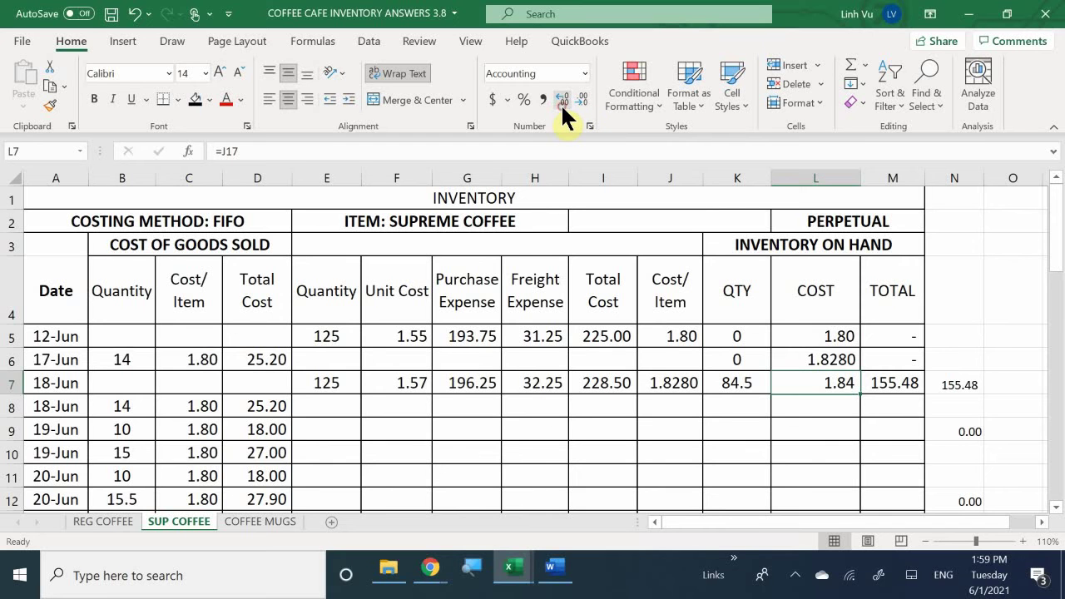
click(561, 103)
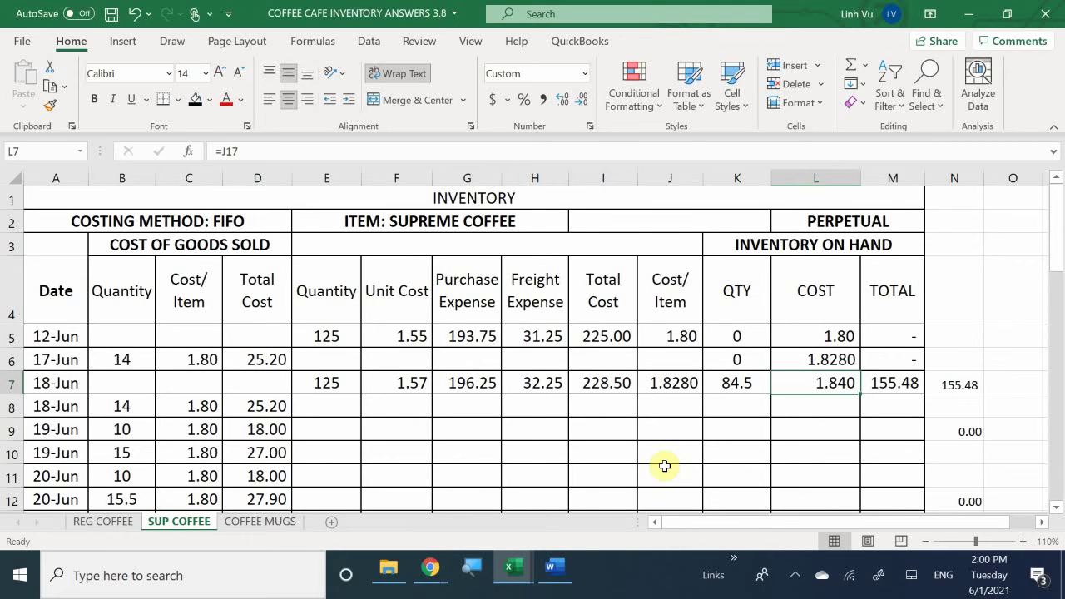
Display the REG COFFEE sheet for reference, and enter the date 6/24 in A529 of the general journal workbook.
scroll(142, 418, down, 4)
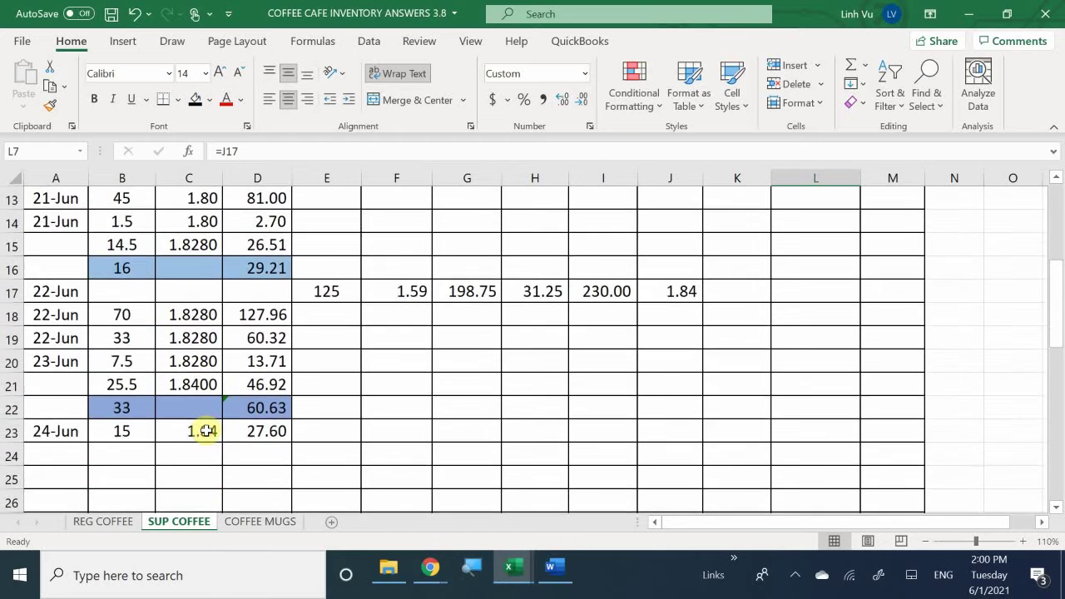
scroll(205, 430, down, 2)
scroll(208, 430, up, 2)
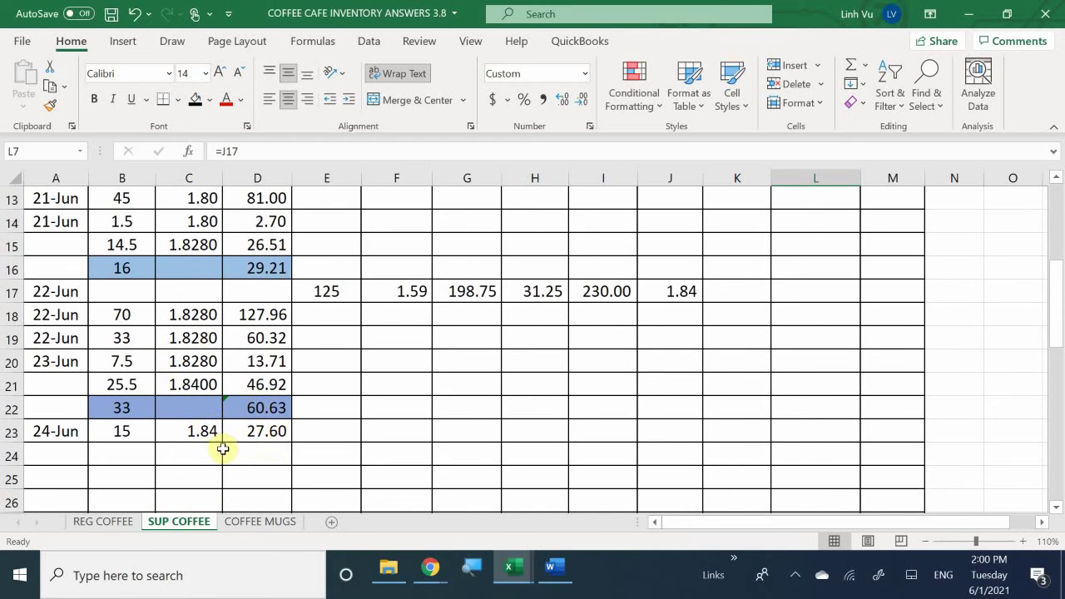
click(98, 523)
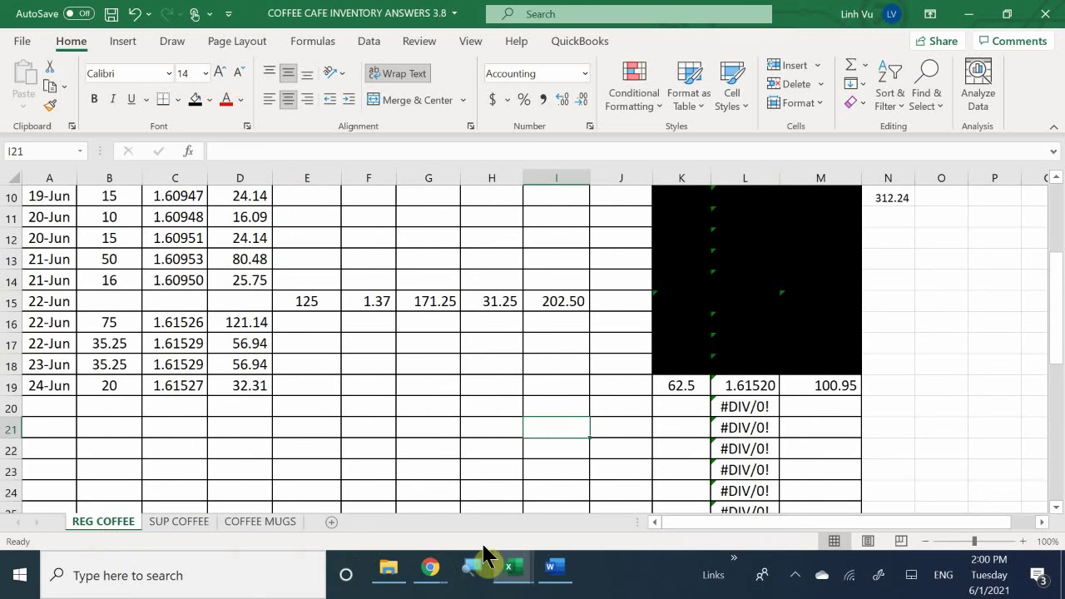
mouse_move(510, 571)
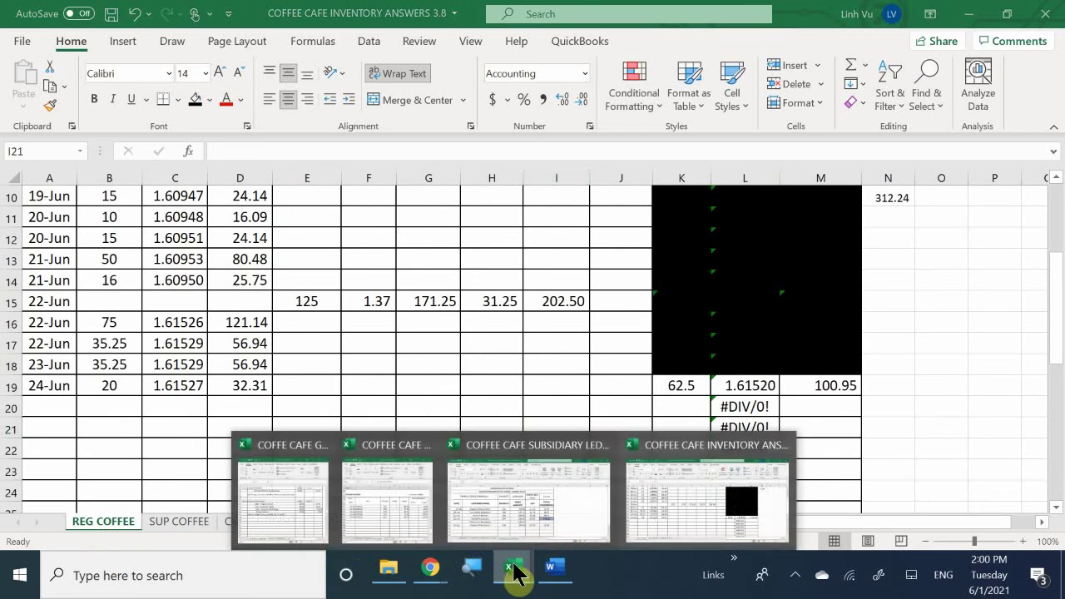
click(318, 504)
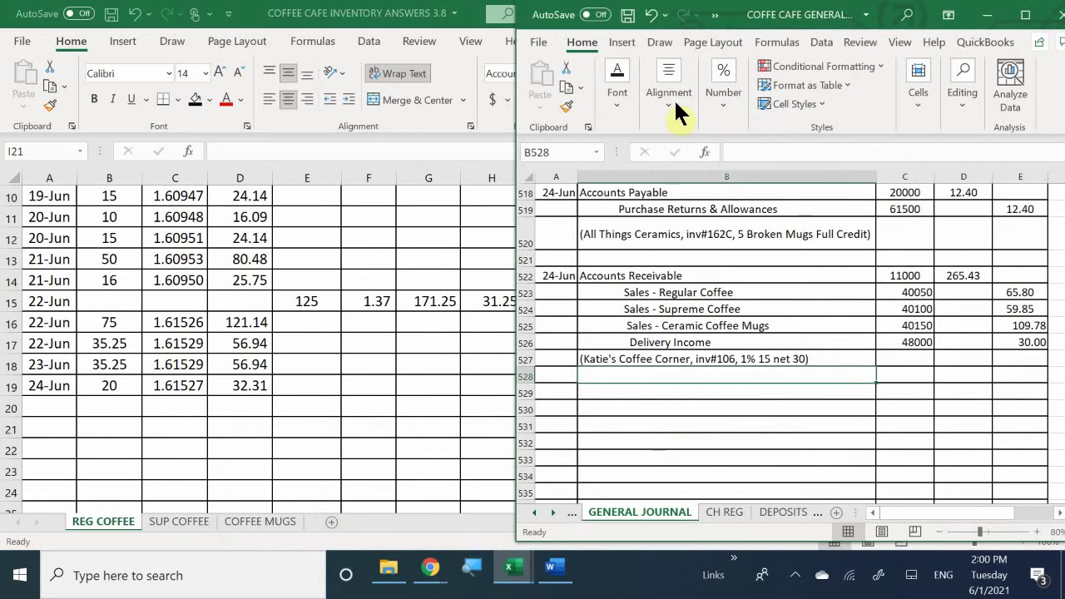
click(559, 392)
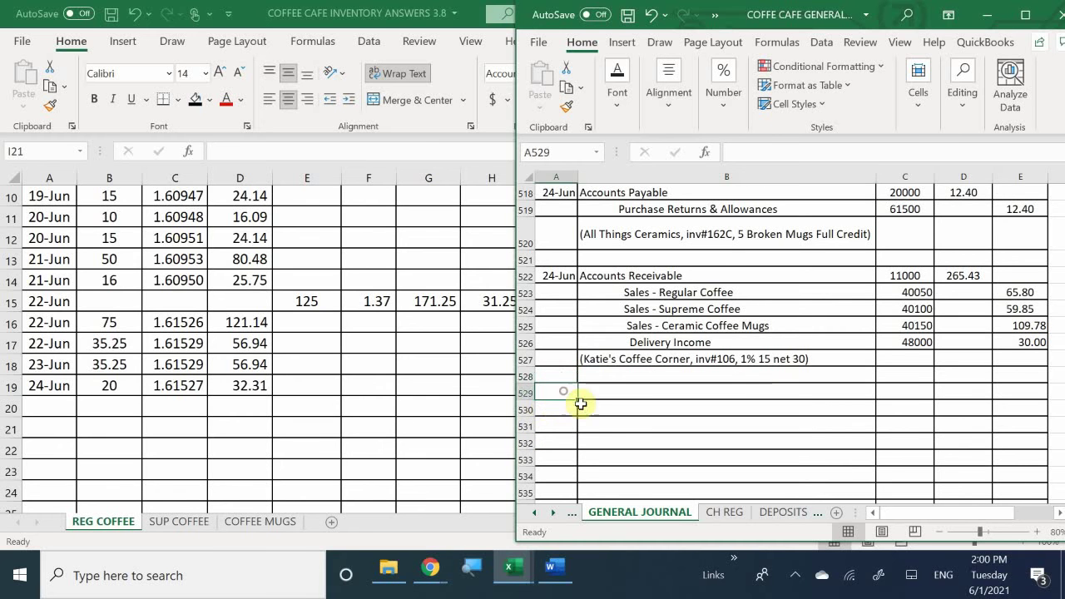
text(6/24)
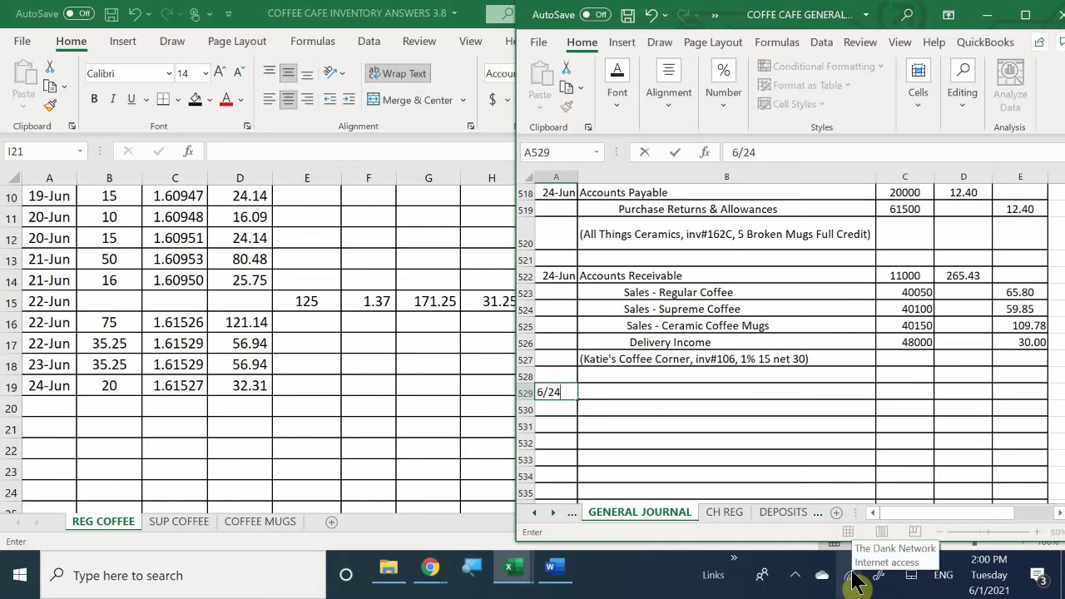
key(Return)
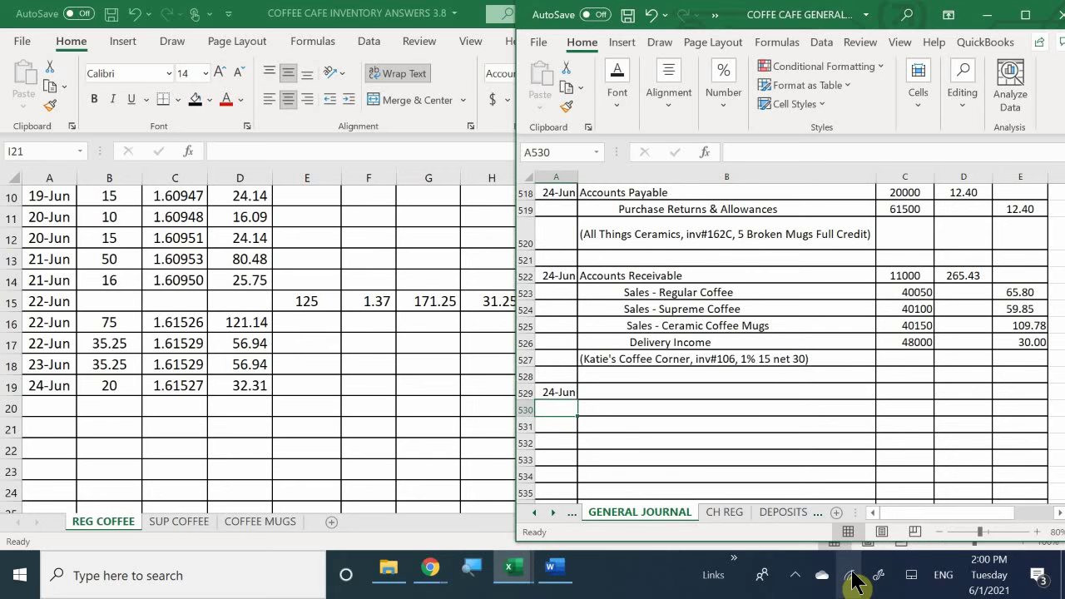
Copy the June 23 cost of goods sold accounts and their numbers from B496:C499 to the June 24 entry starting at B529.
click(619, 434)
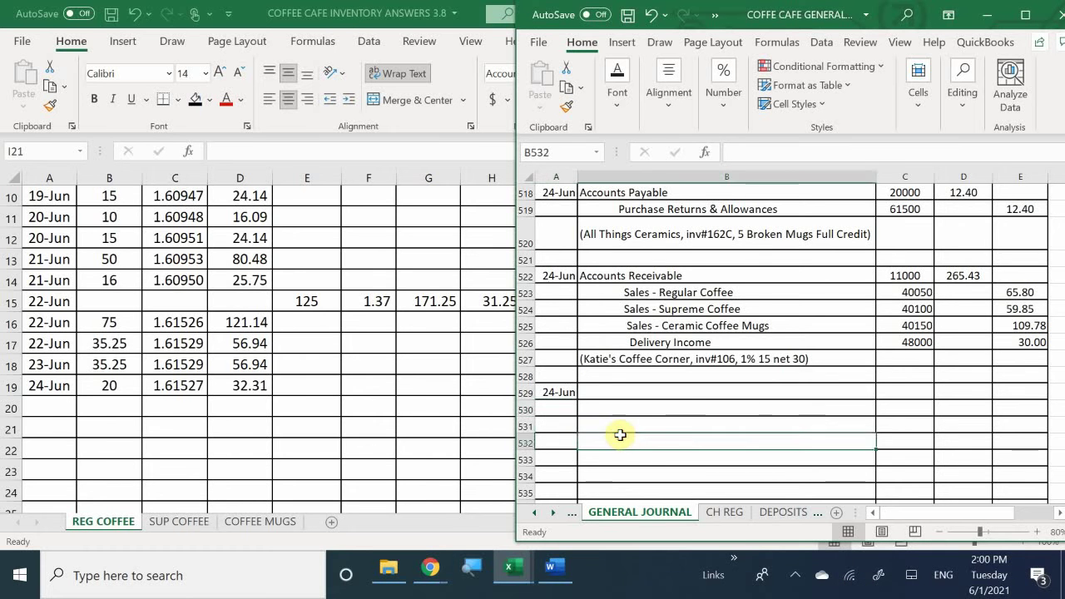
scroll(619, 434, up, 9)
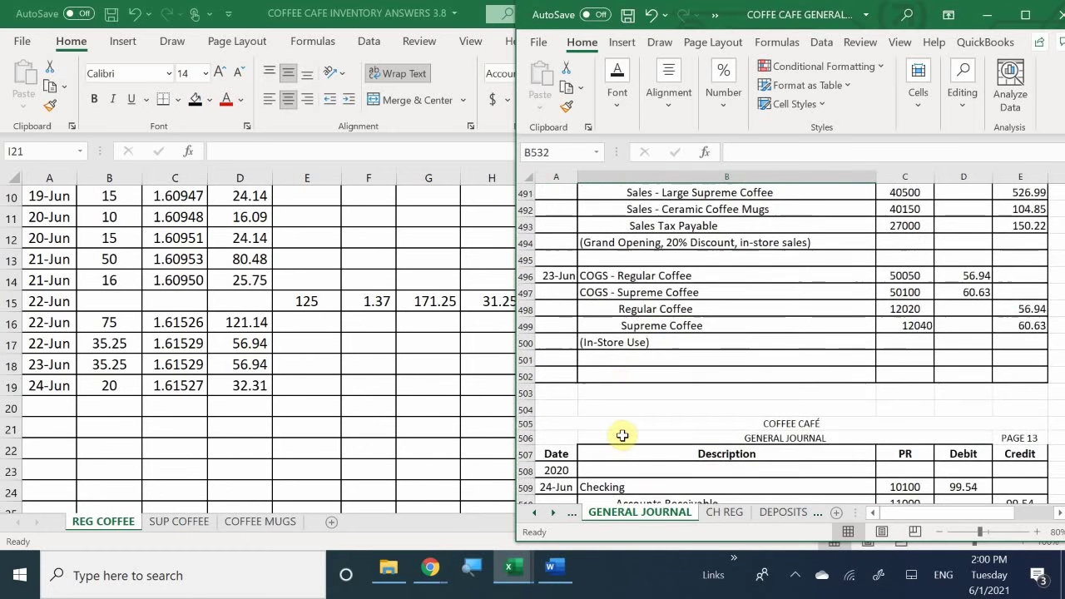
scroll(622, 435, up, 1)
click(636, 325)
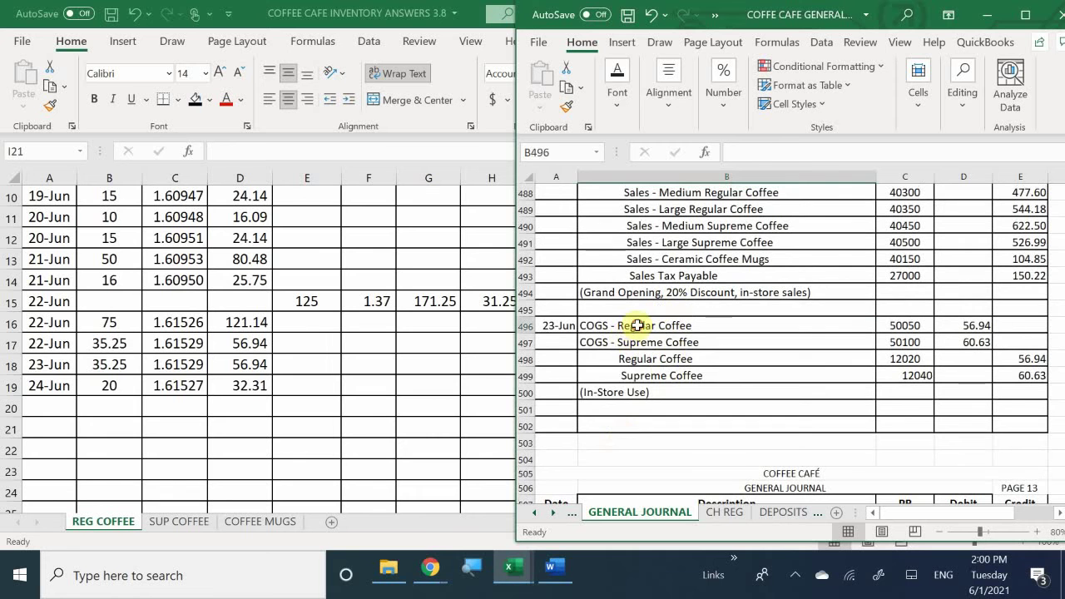
drag(636, 325, 894, 379)
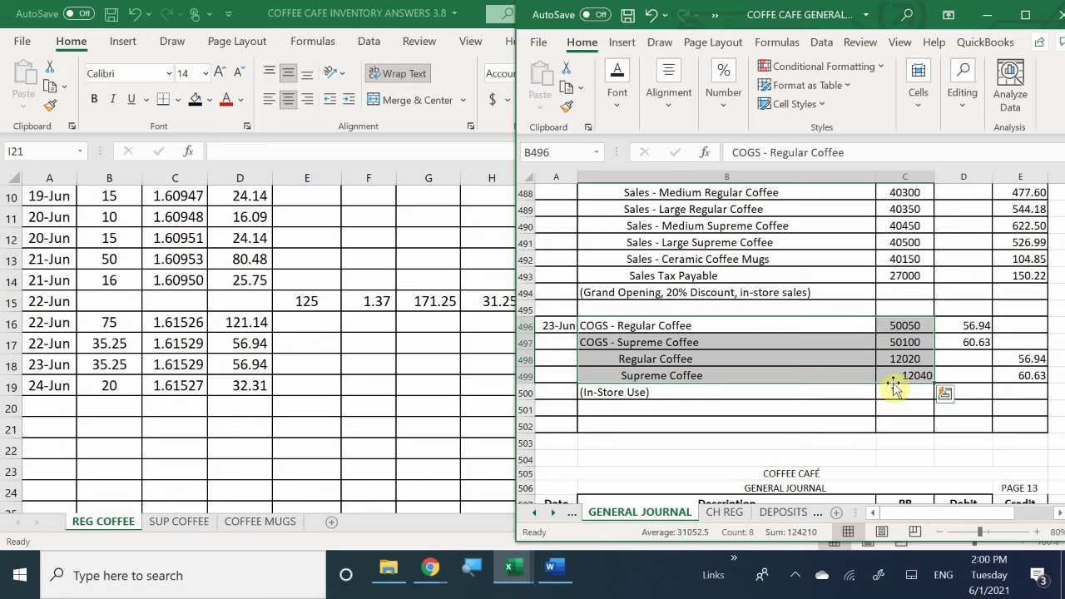
key(ctrl+c)
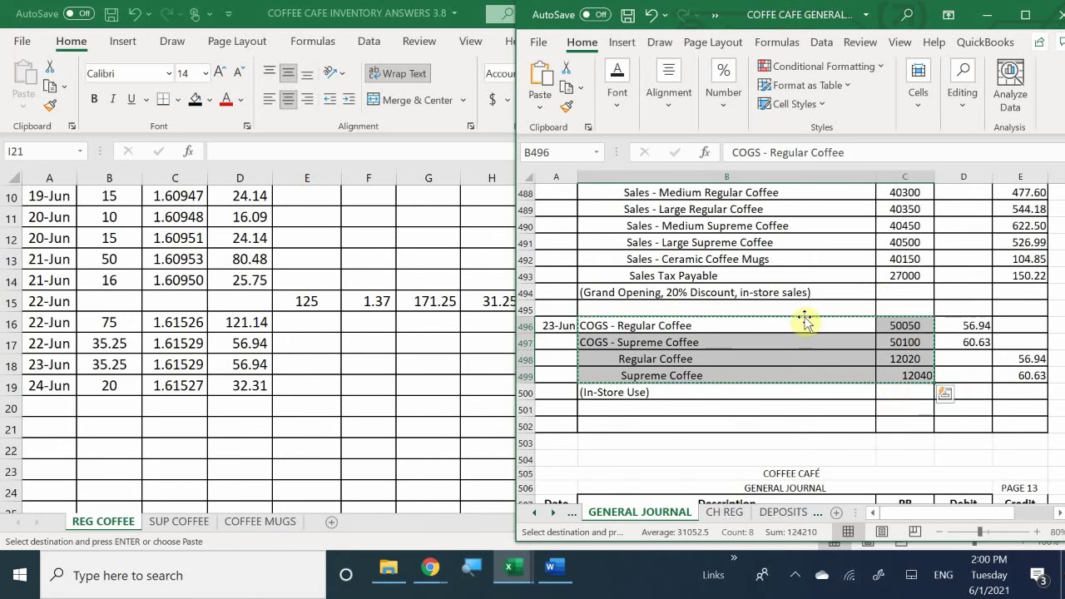
scroll(539, 397, down, 2)
scroll(539, 397, down, 9)
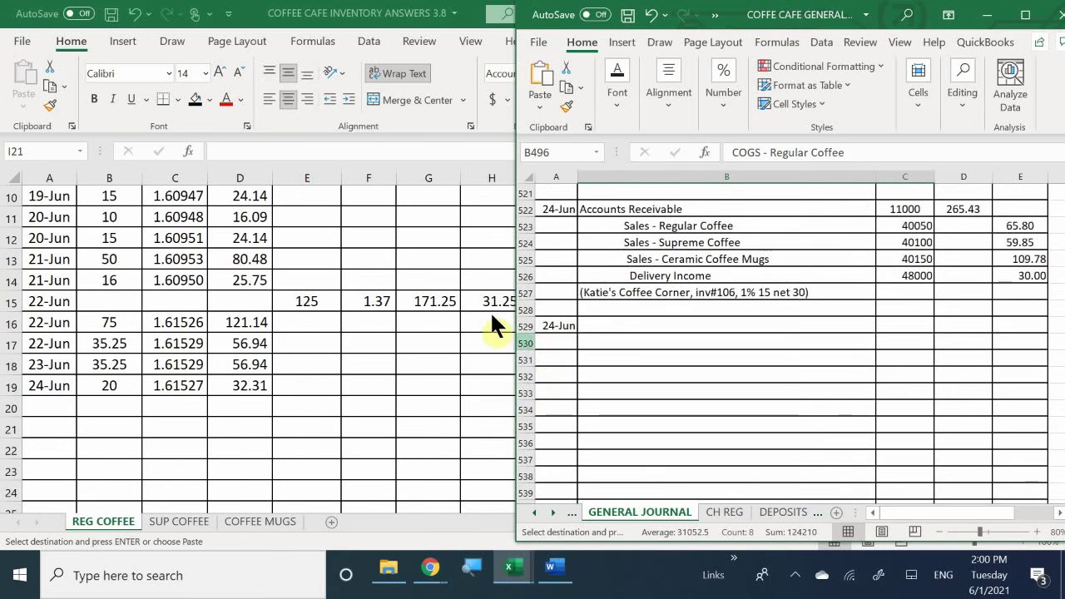
click(610, 328)
key(ctrl+v)
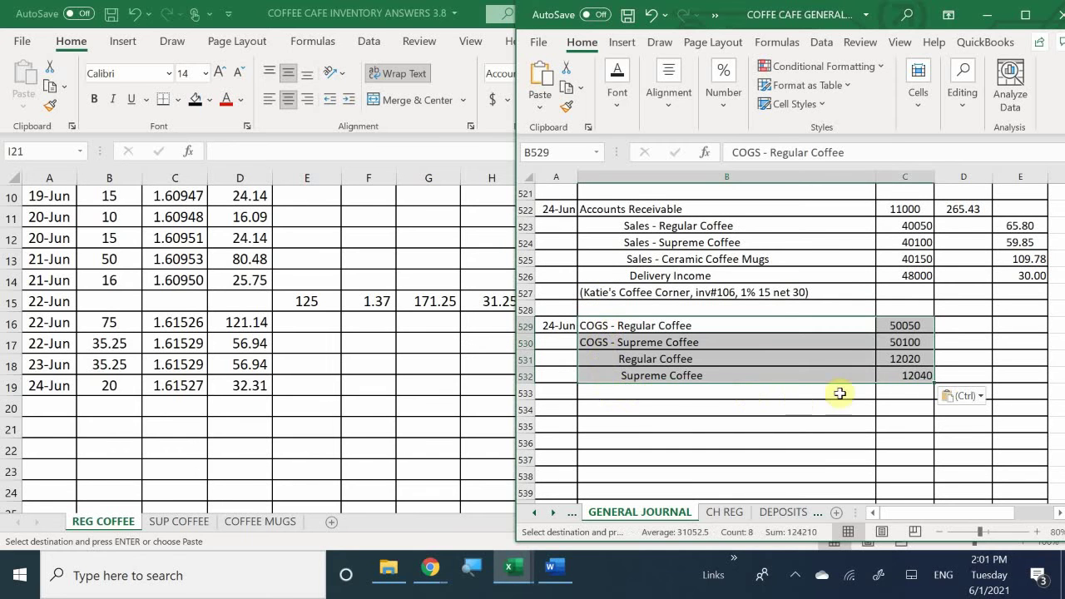
Enter the debit 32.31 for COGS - Regular Coffee in D529 of the June 24 journal entry.
click(616, 398)
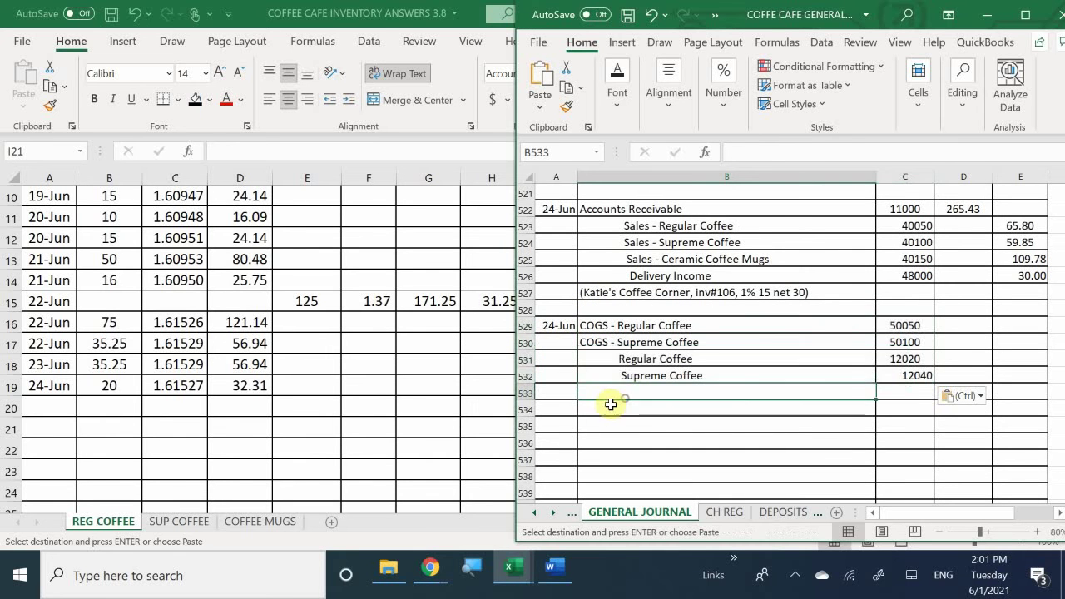
click(610, 406)
click(620, 389)
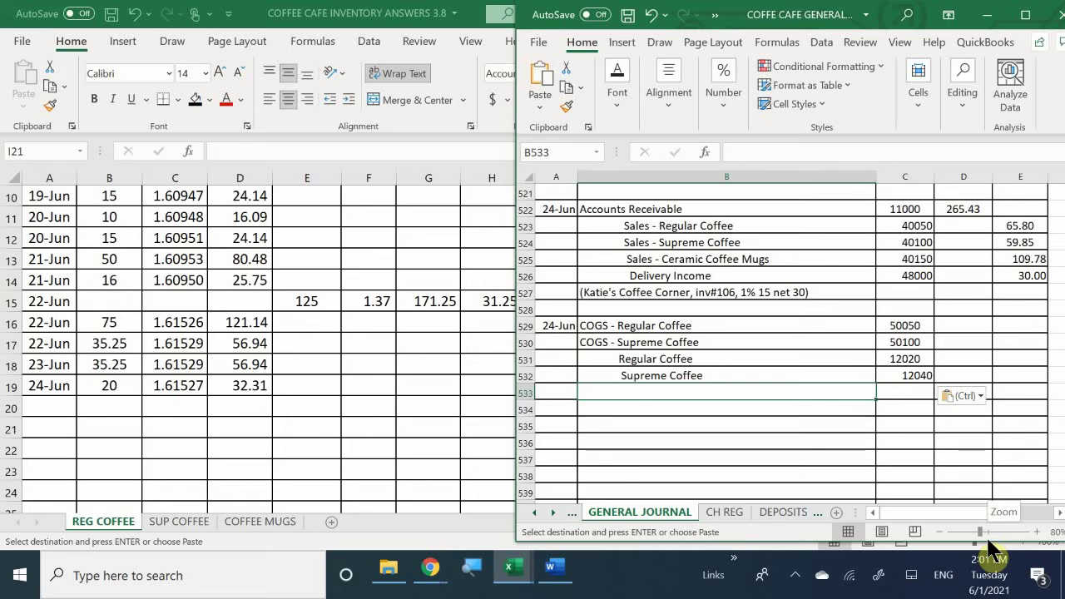
key(Right)
key(Up)
key(Up)
key(Right)
key(Up)
key(Up)
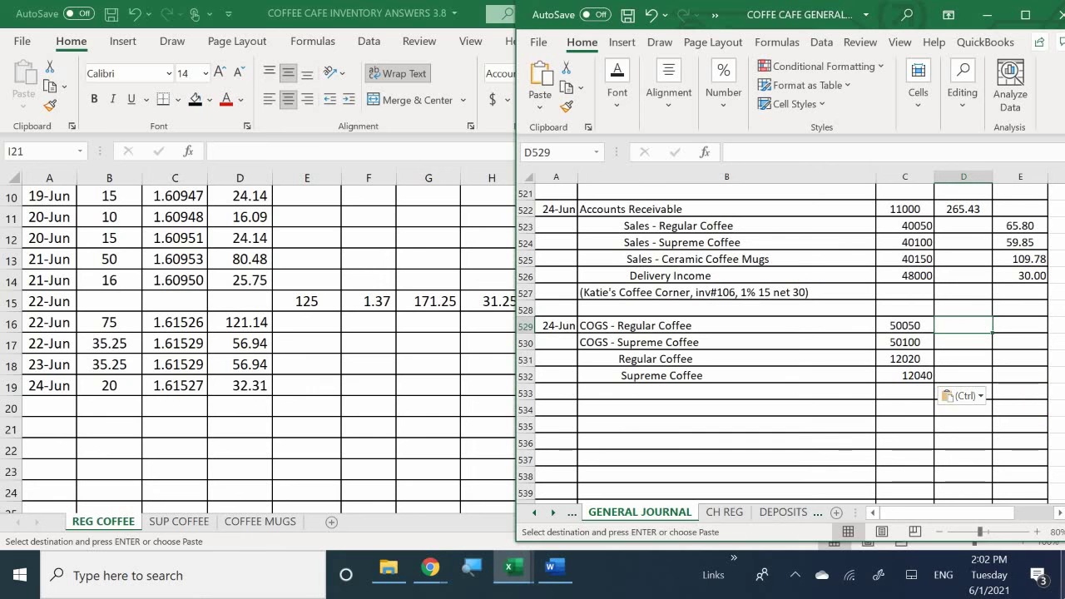
text(32.3)
key(Return)
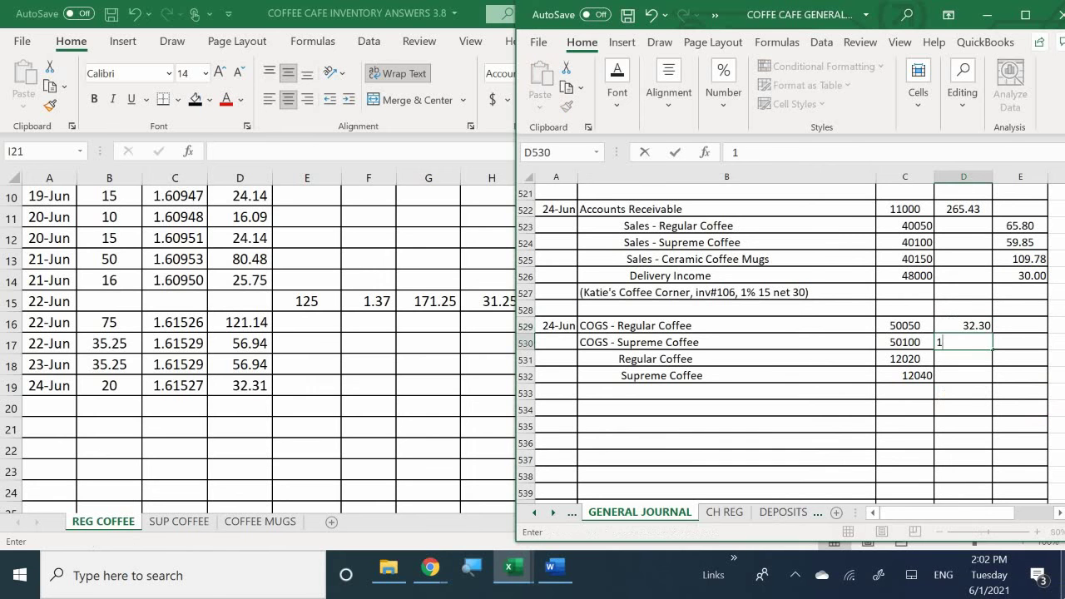
text(1)
key(BackSpace)
click(963, 326)
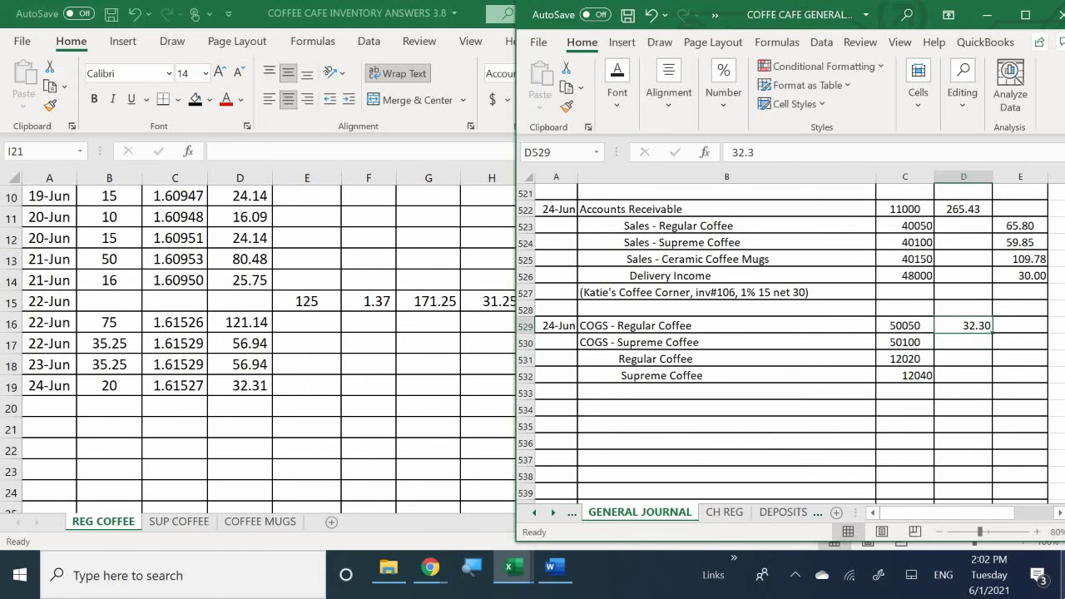
text(32.31)
key(Return)
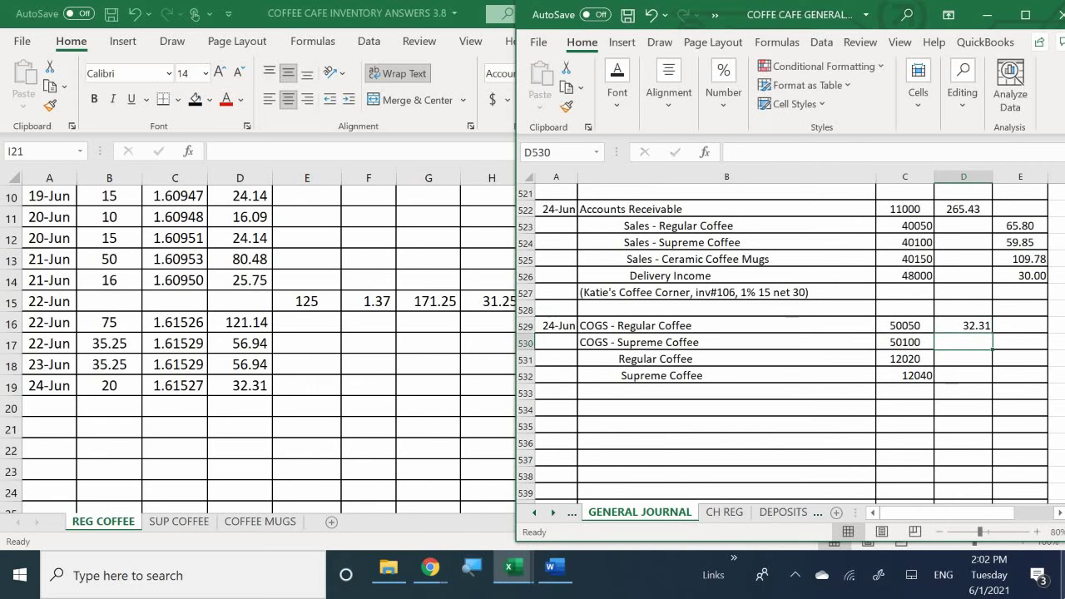
Enter the debit 27.6 for COGS - Supreme Coffee in D530 and select the Regular Coffee credit cell E531.
text(27.6)
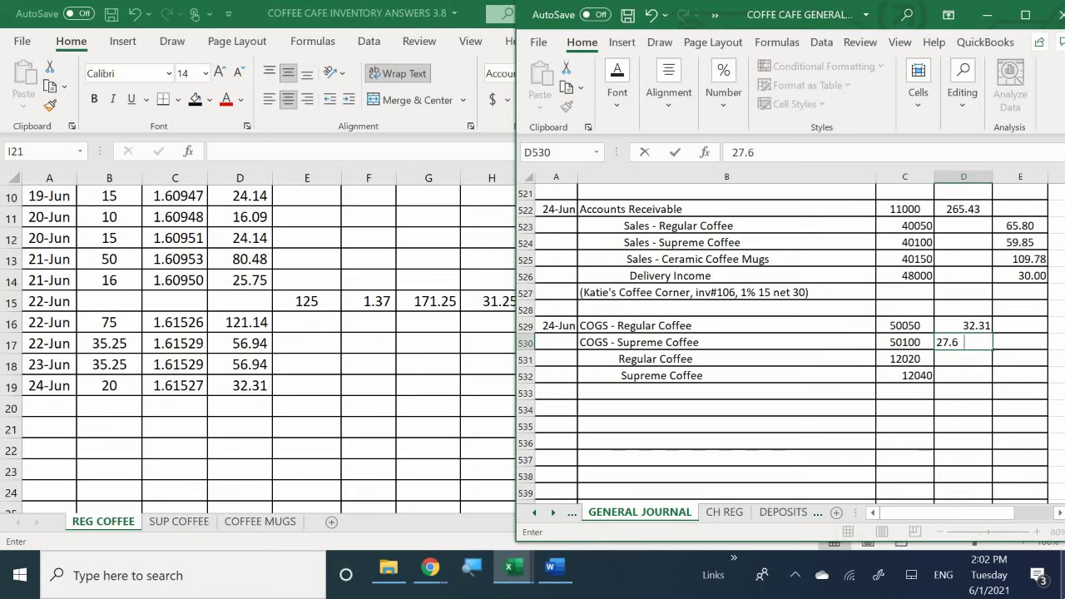
key(Return)
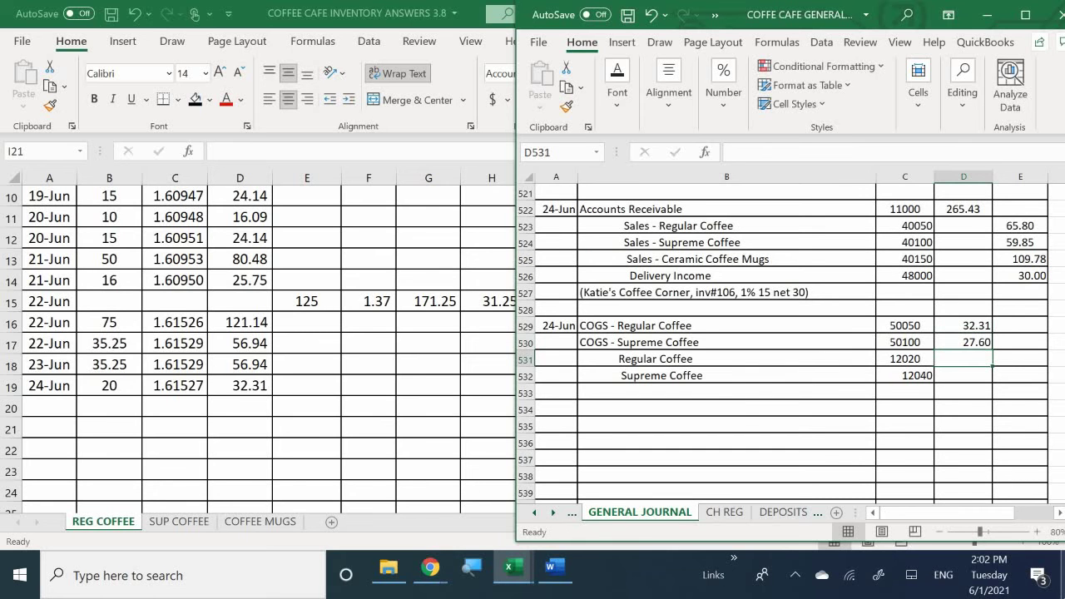
key(Right)
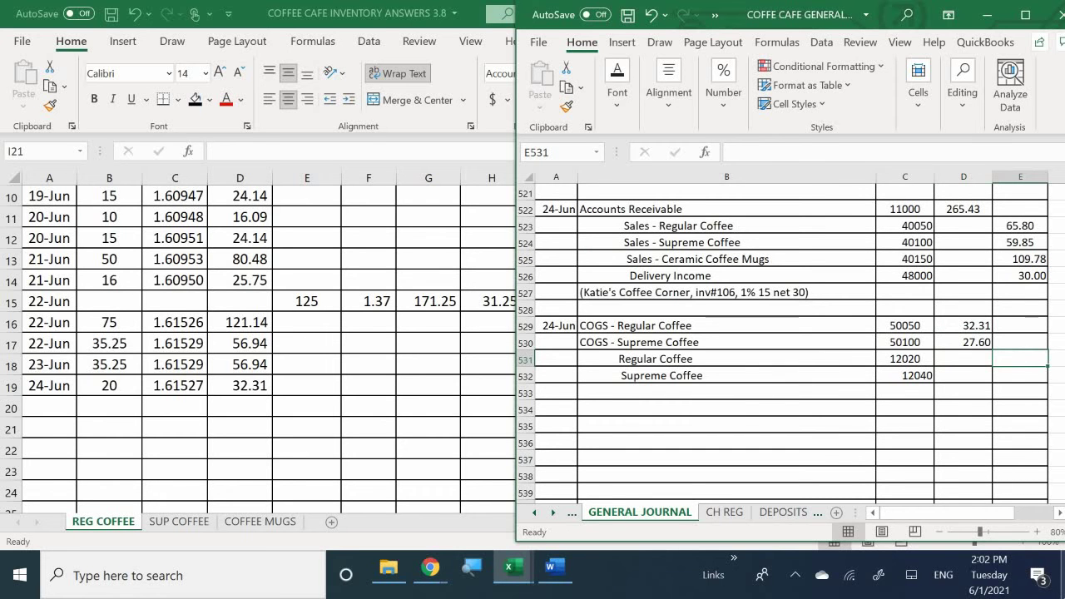
Credit Regular Coffee in E531 and Supreme Coffee in E532 with formulas referencing the debits in D529 and D530.
text(=)
key(Up)
key(Up)
key(Left)
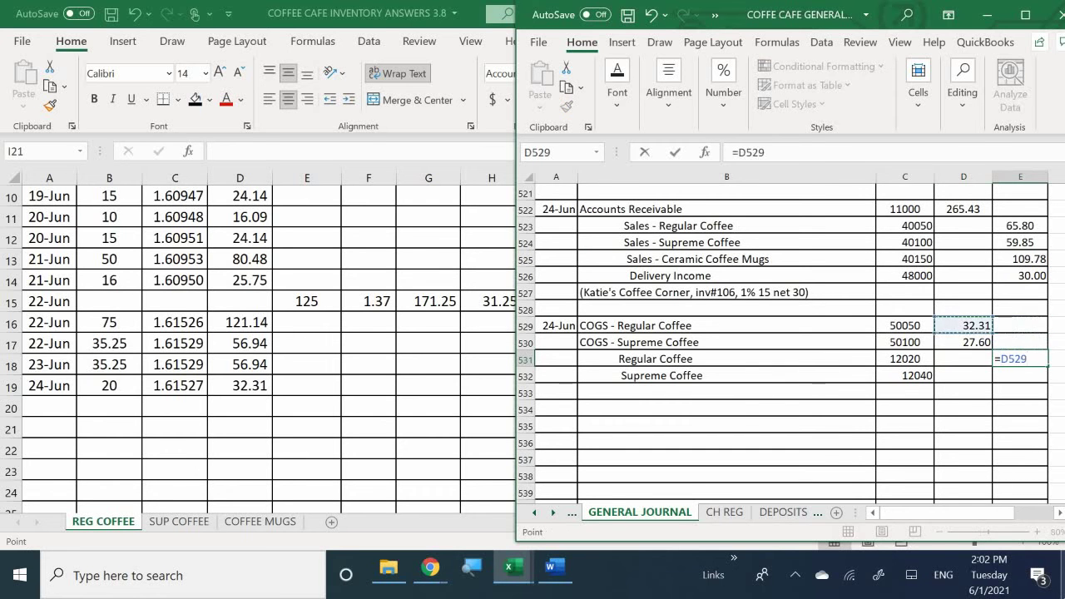
key(Return)
text(=)
key(Up)
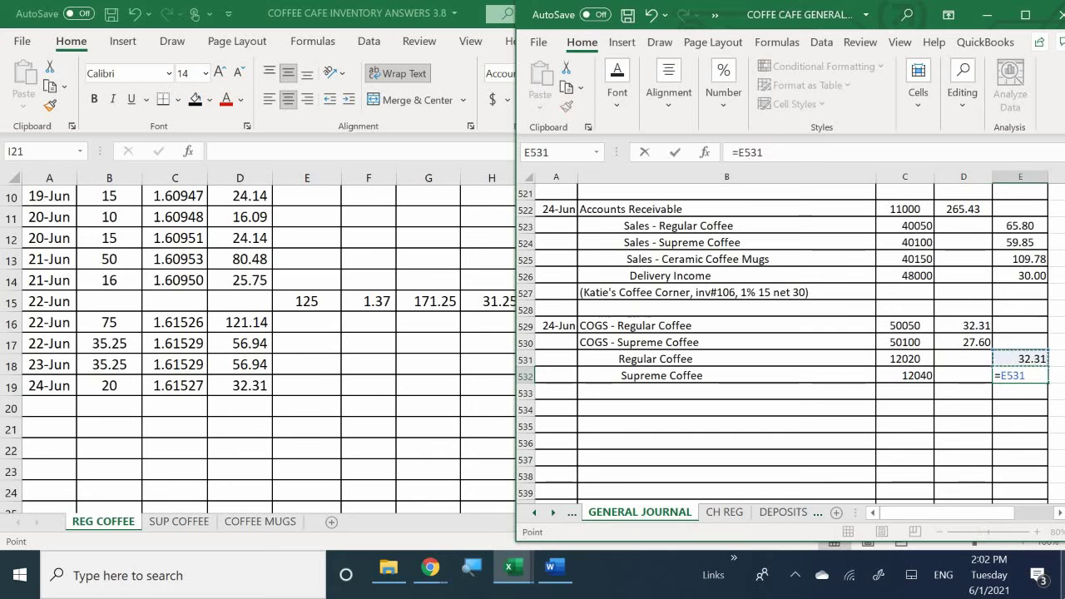
key(Up)
key(Left)
key(Return)
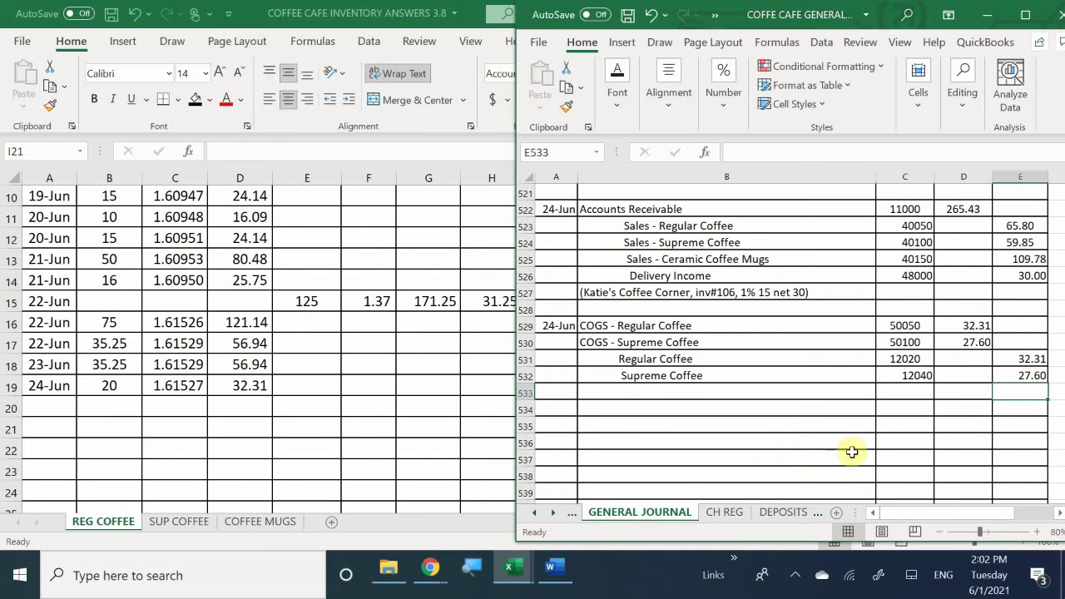
Enter the explanation "(Sold to Katie's Coffee Corner)" in B533 below the June 24 cost of goods sold entry.
click(610, 390)
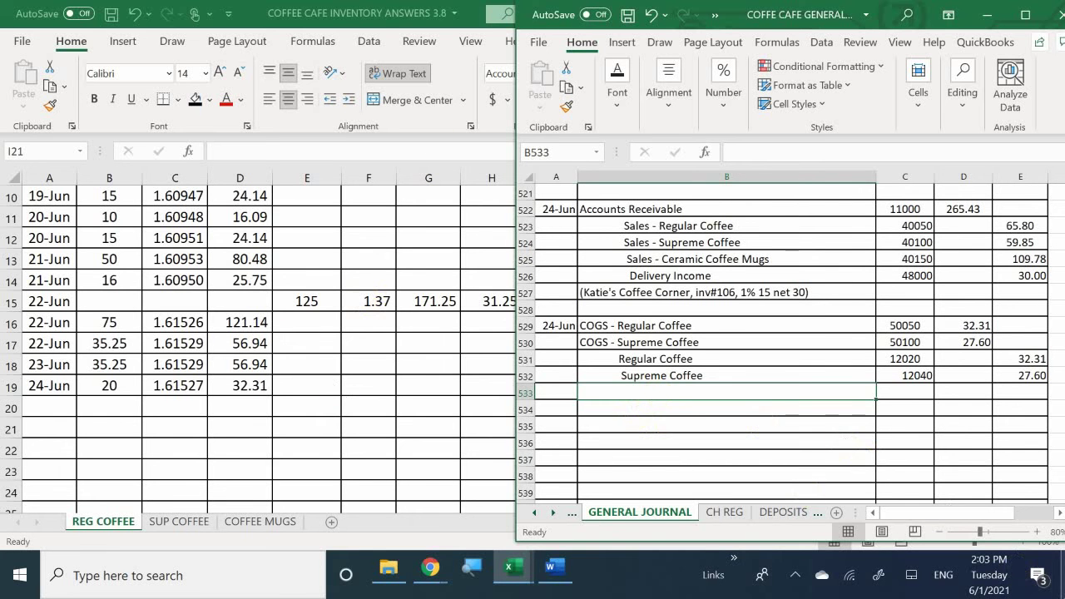
text(()
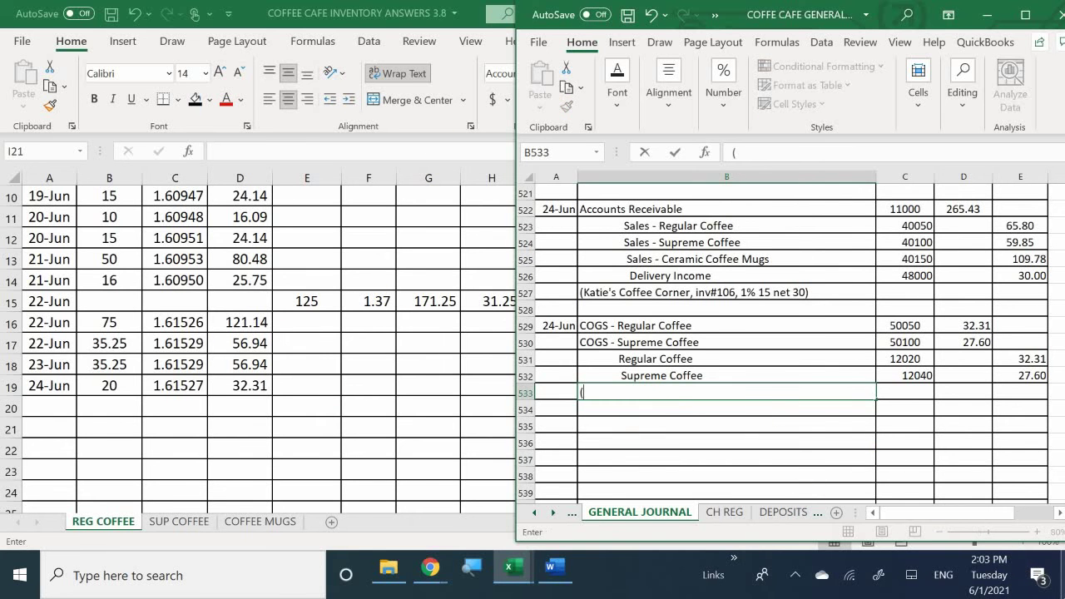
text(So)
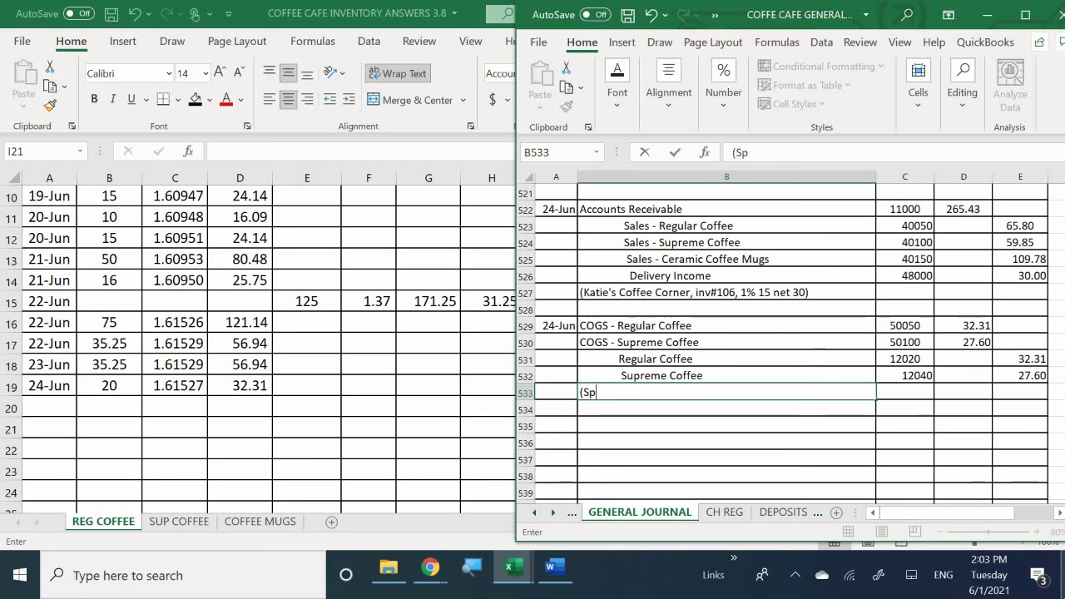
text(ld to )
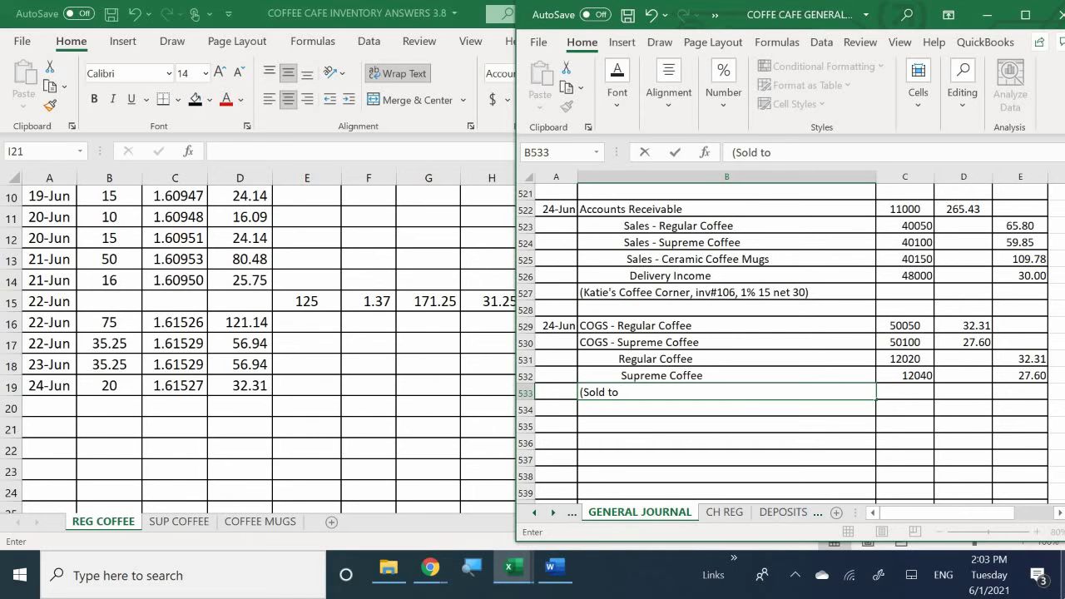
text(Katie's Coffee cor)
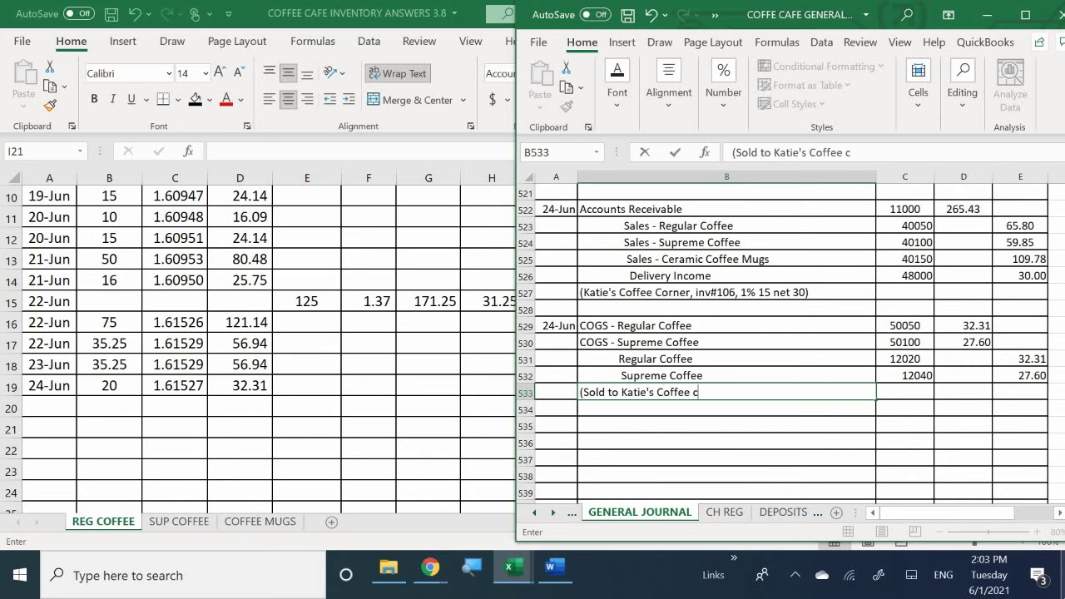
key(BackSpace)
key(BackSpace)
key(BackSpace)
text(Corner))
key(Return)
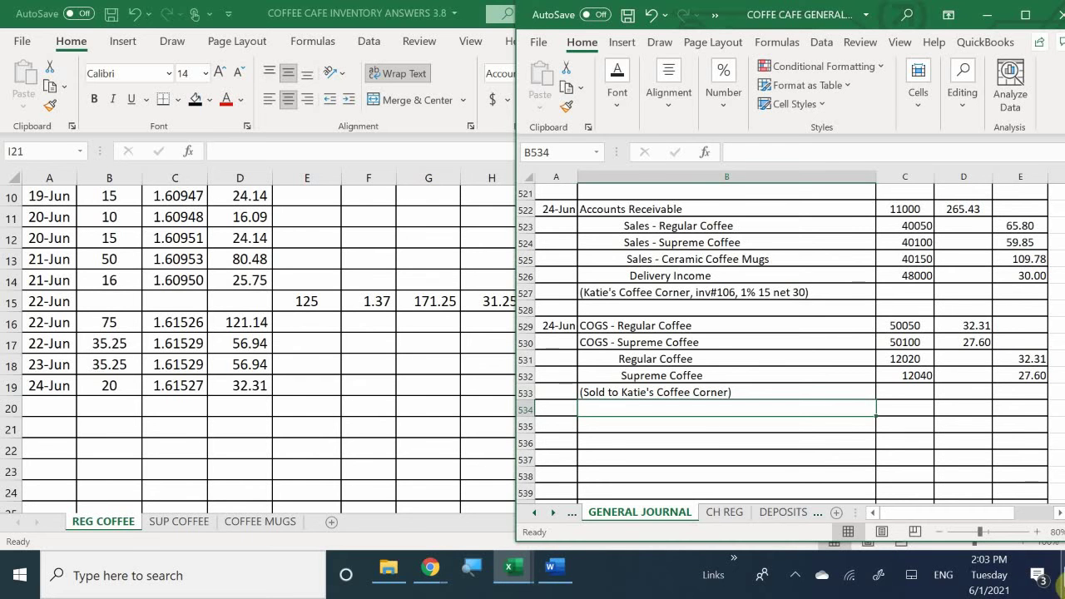
Review the June 24 entries in the general journal, from the customer payment through the cost of goods sold entry.
click(675, 341)
scroll(675, 336, up, 1)
scroll(676, 336, up, 2)
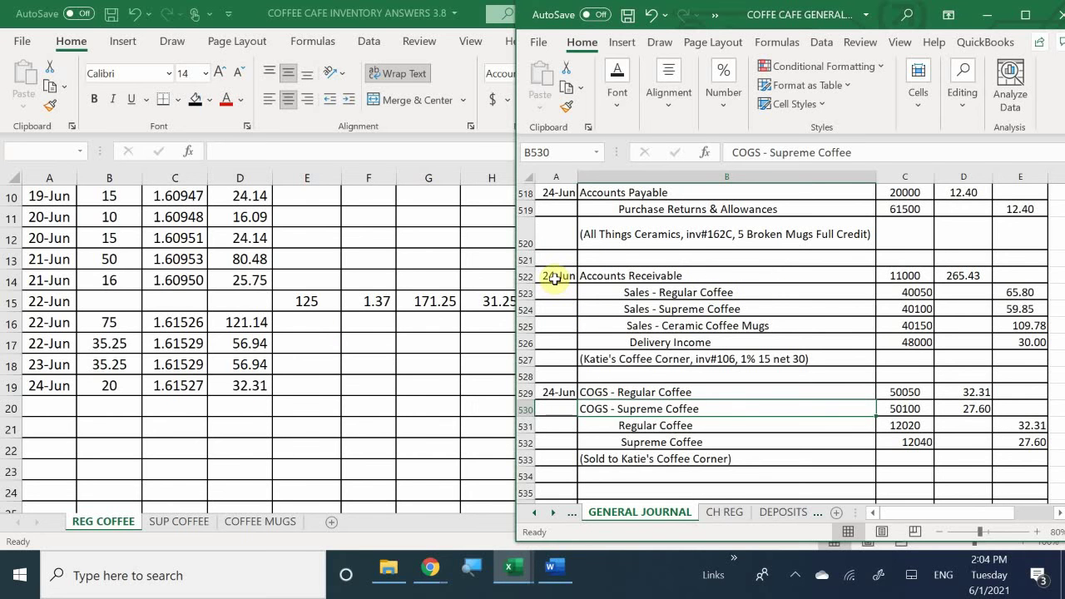
scroll(554, 279, up, 2)
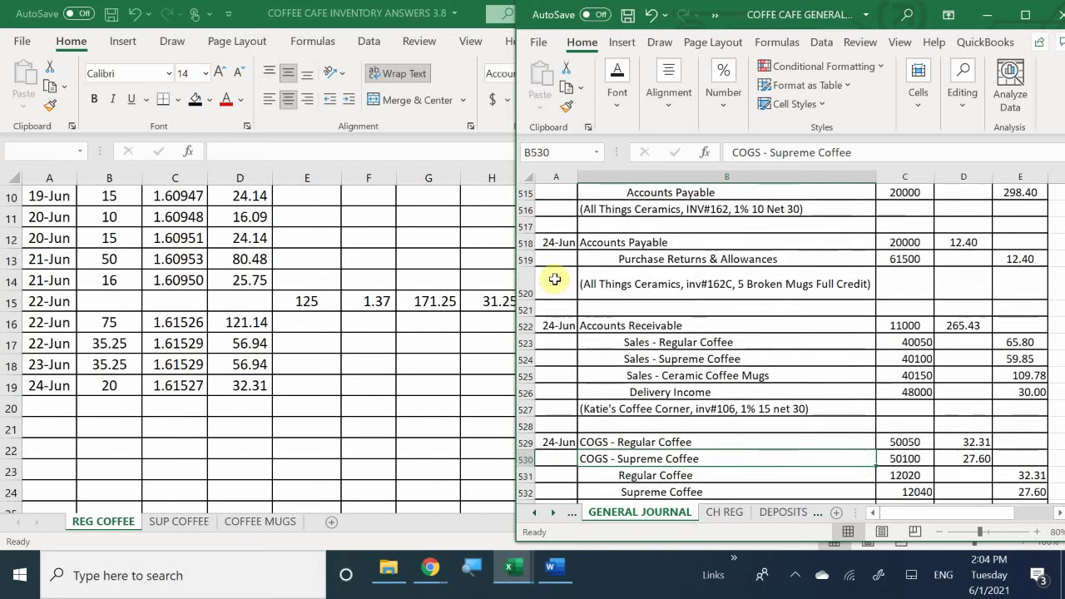
scroll(554, 278, up, 1)
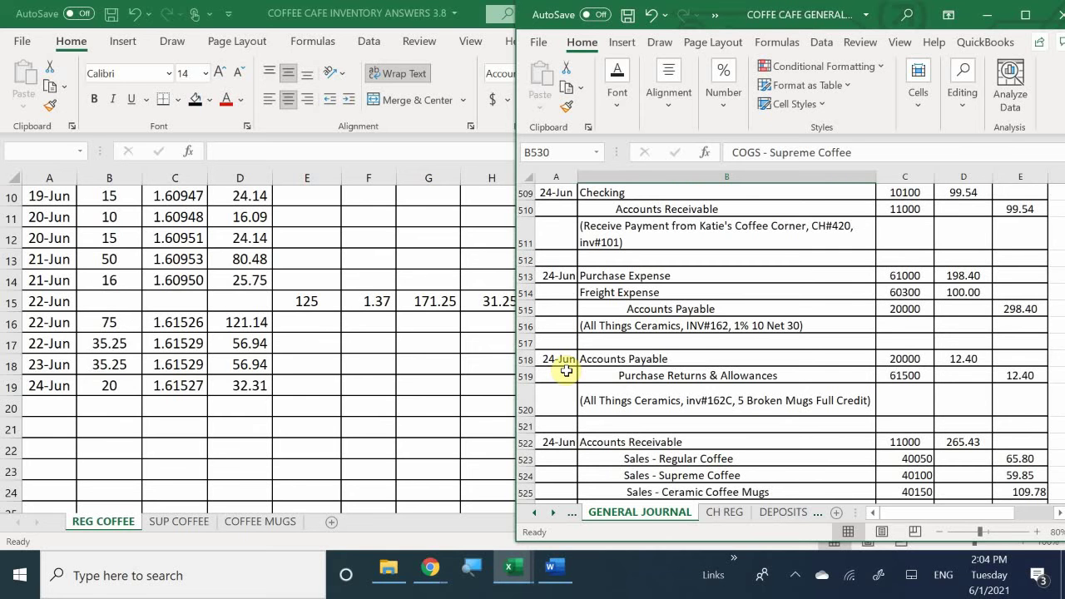
scroll(566, 370, down, 5)
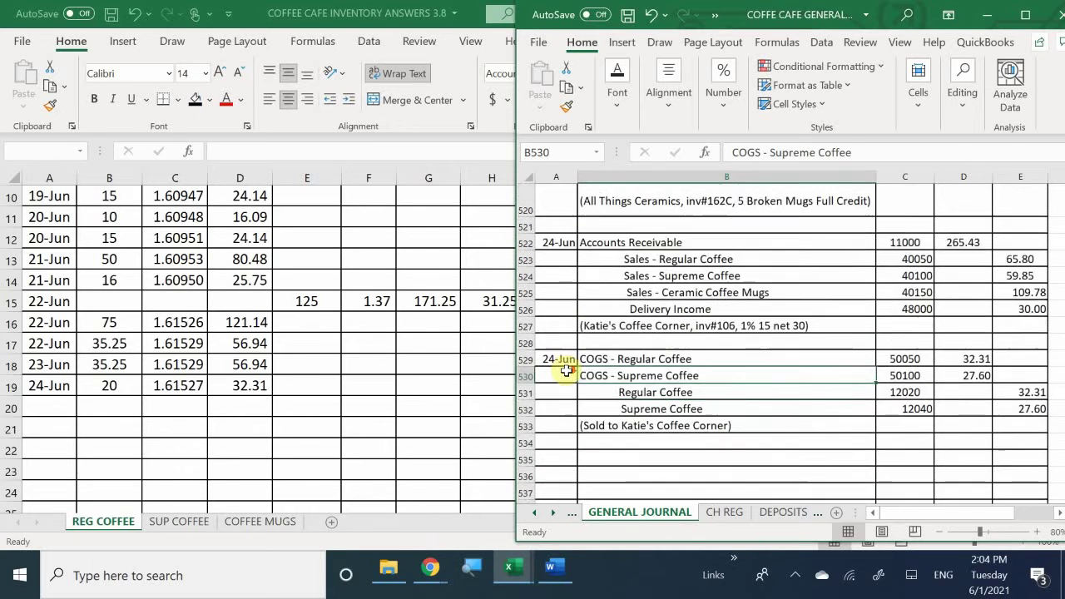
scroll(565, 370, down, 1)
scroll(566, 370, up, 3)
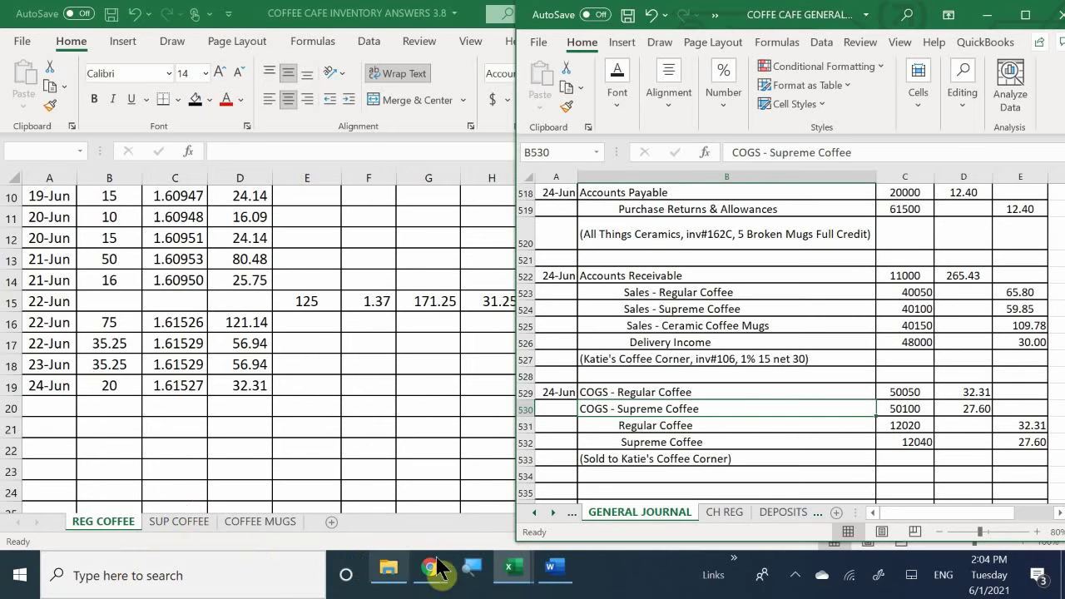
Switch to the general ledger workbook's COGS sheet and enter the date 6/24 in A26 of the COGS – Regular Coffee account.
click(502, 570)
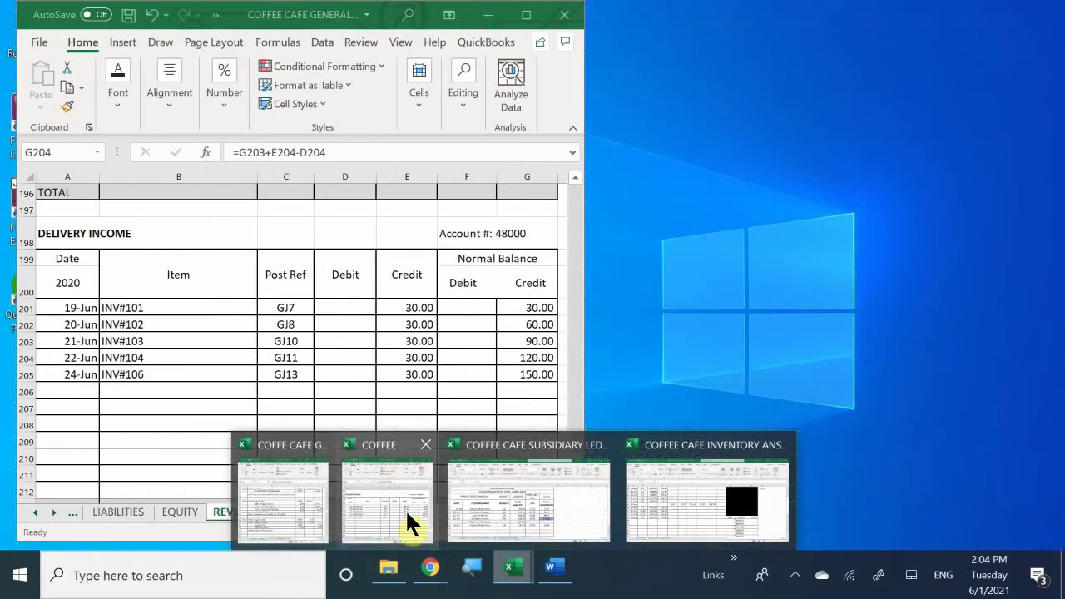
click(405, 508)
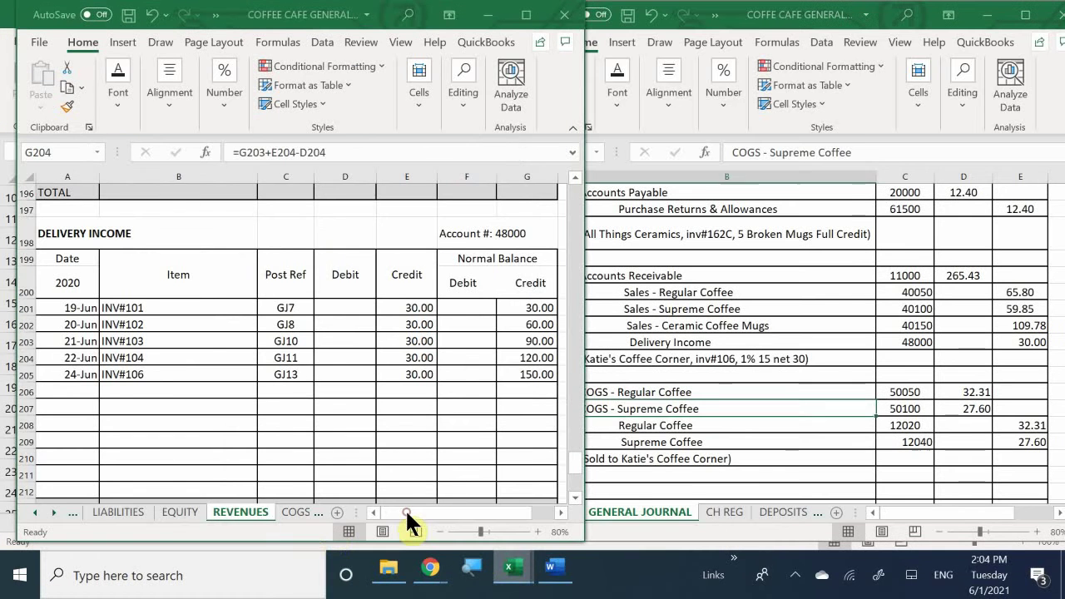
click(284, 510)
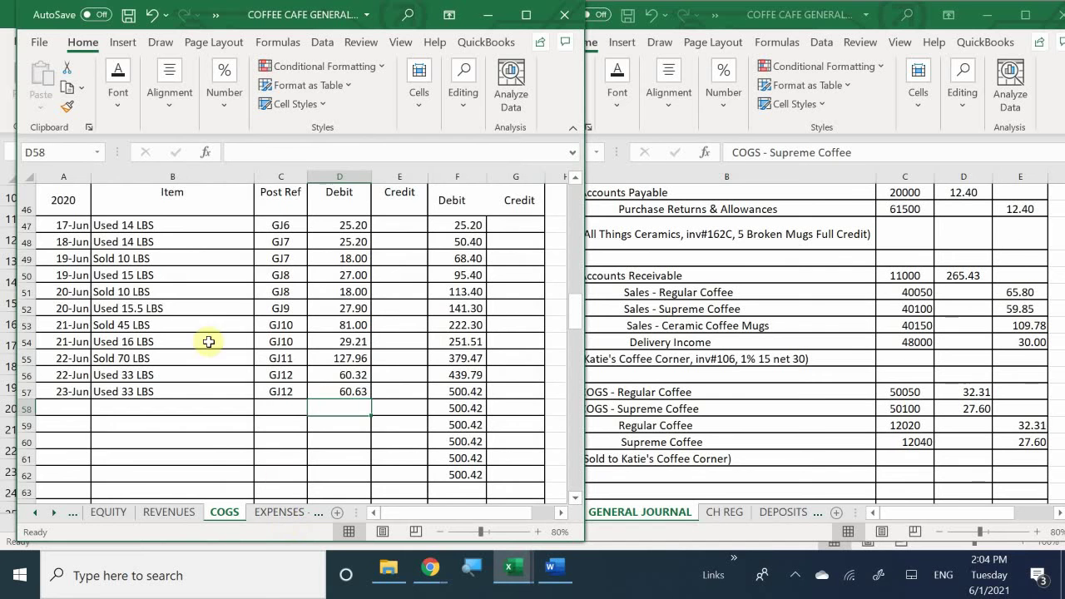
scroll(150, 378, up, 15)
scroll(158, 382, down, 4)
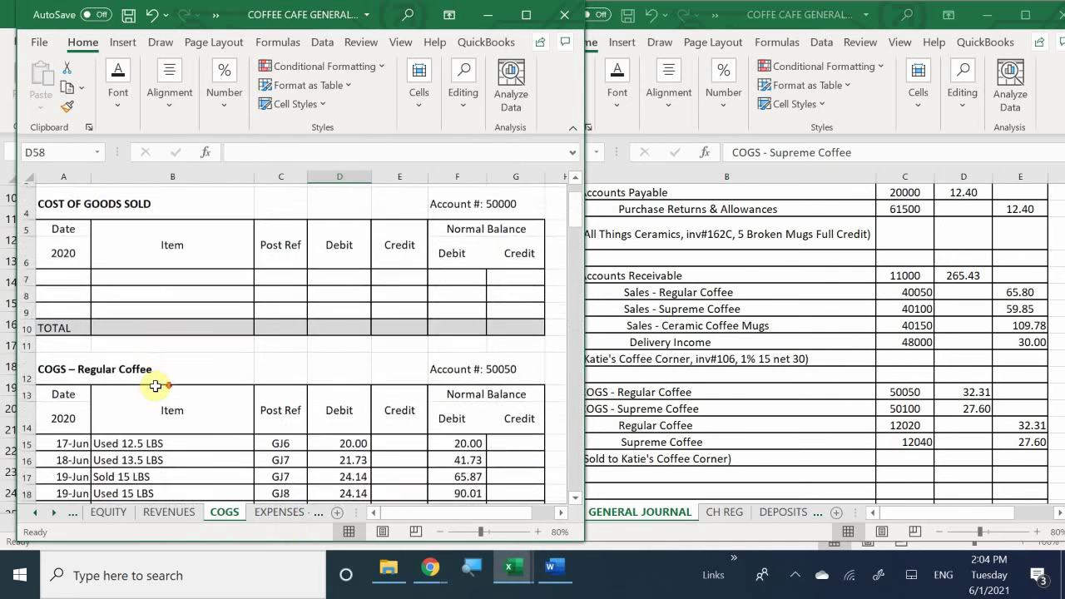
scroll(86, 422, down, 1)
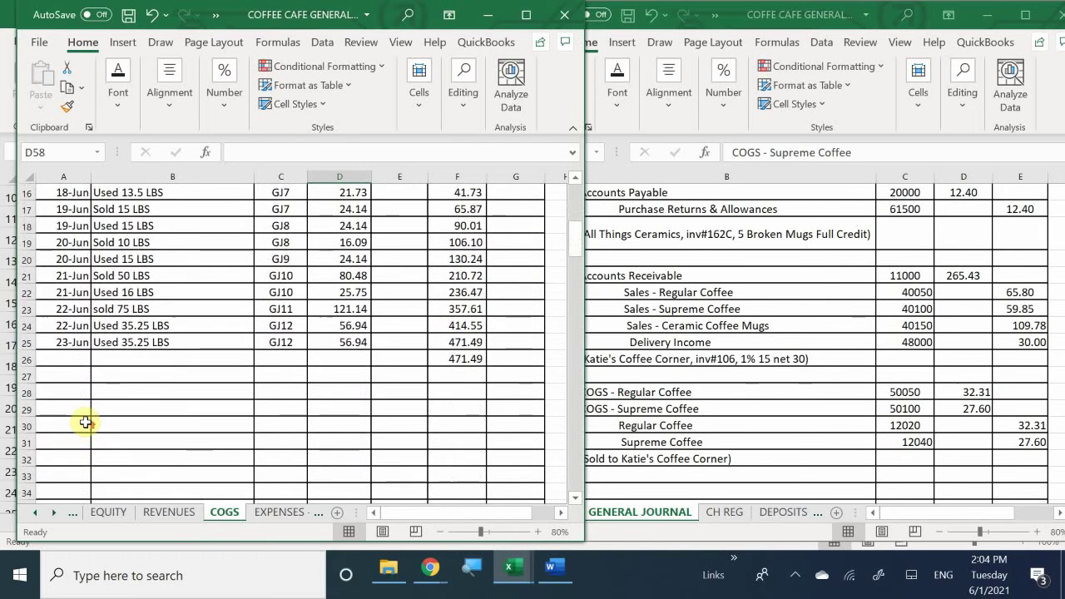
scroll(84, 421, up, 1)
click(61, 422)
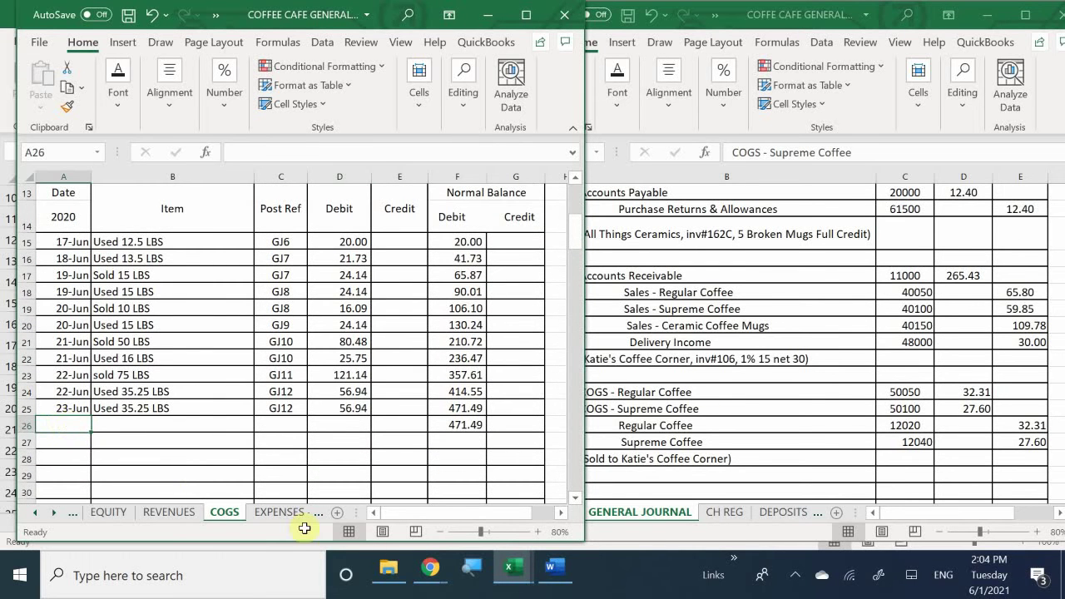
text(6/24)
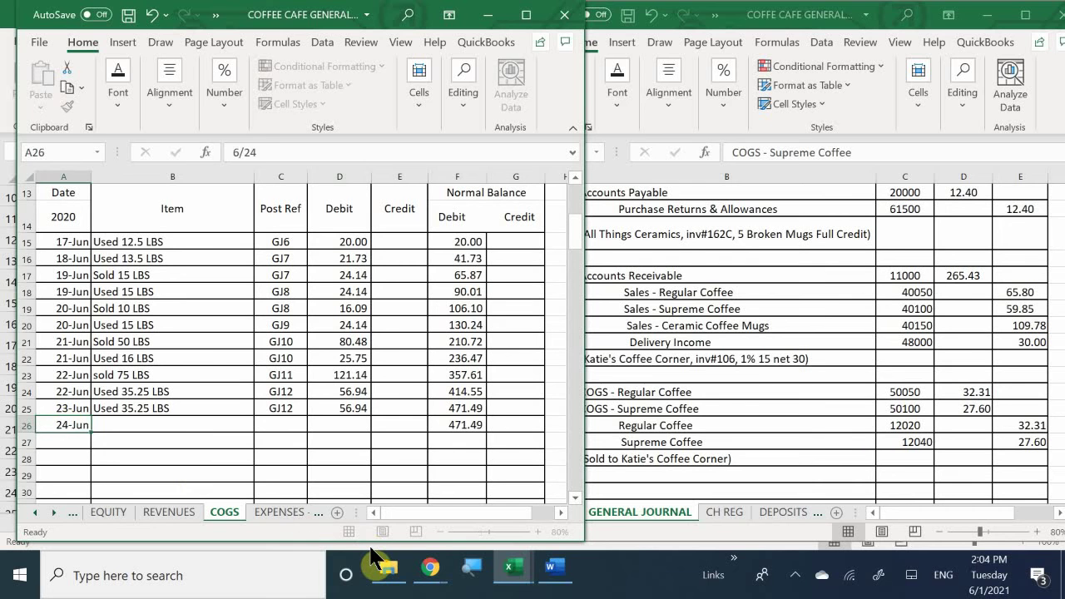
key(Return)
Enter the item description "sold 20 LBS" in B26 for the June 24 COGS – Regular Coffee posting.
key(Up)
key(Right)
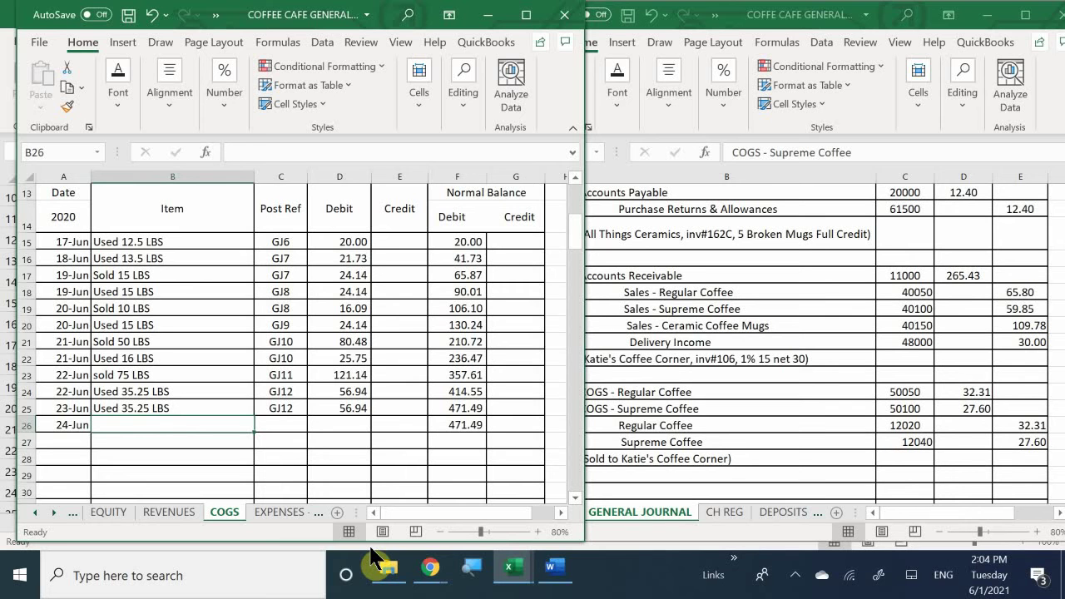
text(a[)
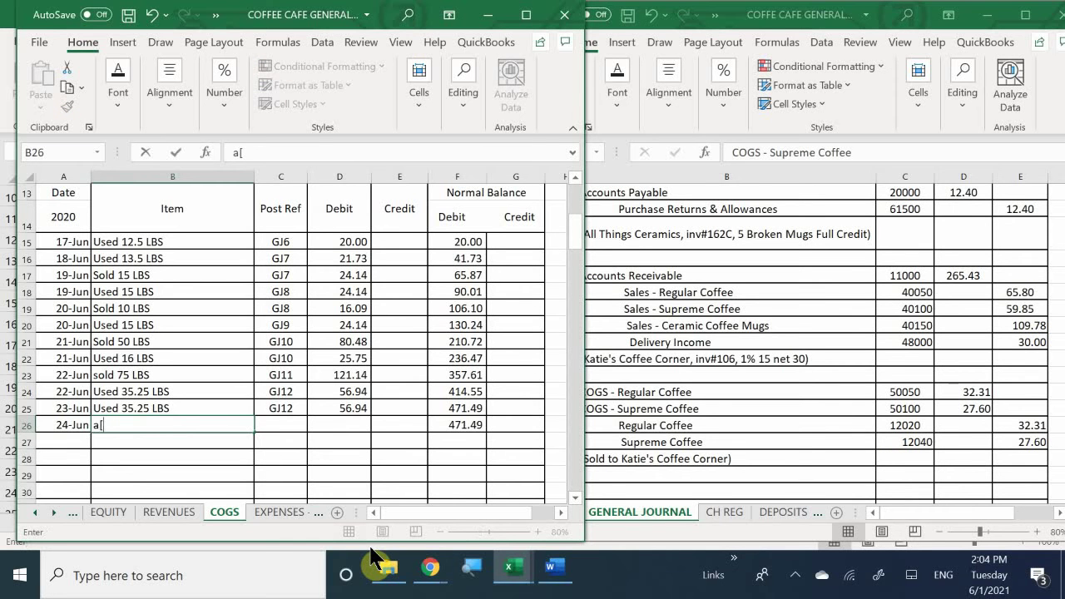
key(BackSpace)
key(BackSpace)
text(sold 20)
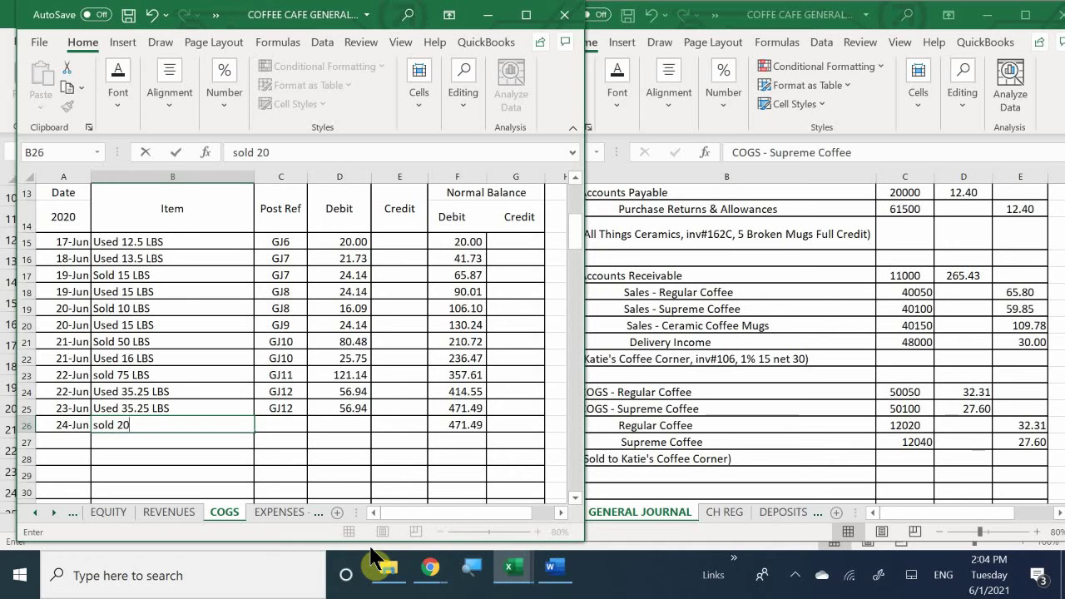
text( LBS)
key(Tab)
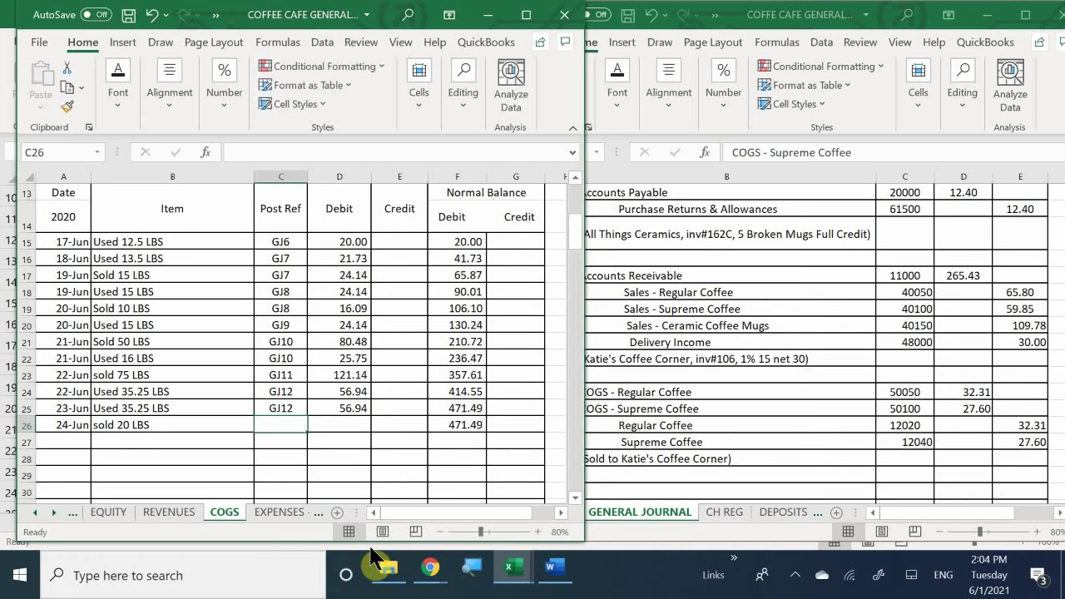
Complete the June 24 COGS – Regular Coffee posting with reference GJ13 in C26 and a debit of 32.31 in D26.
text(GJ13)
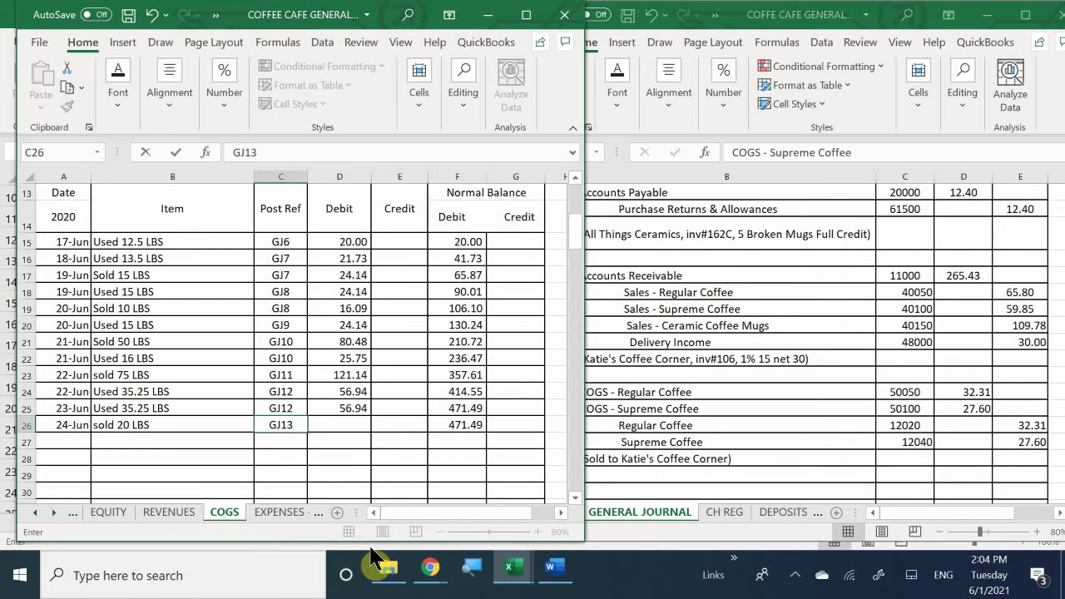
key(Tab)
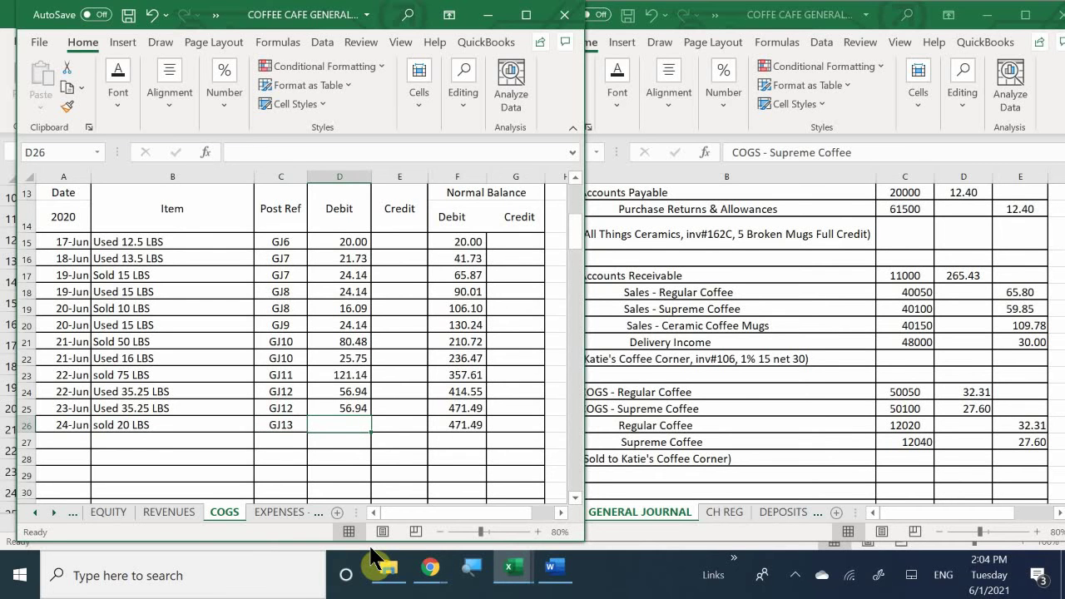
text(32.31)
key(Return)
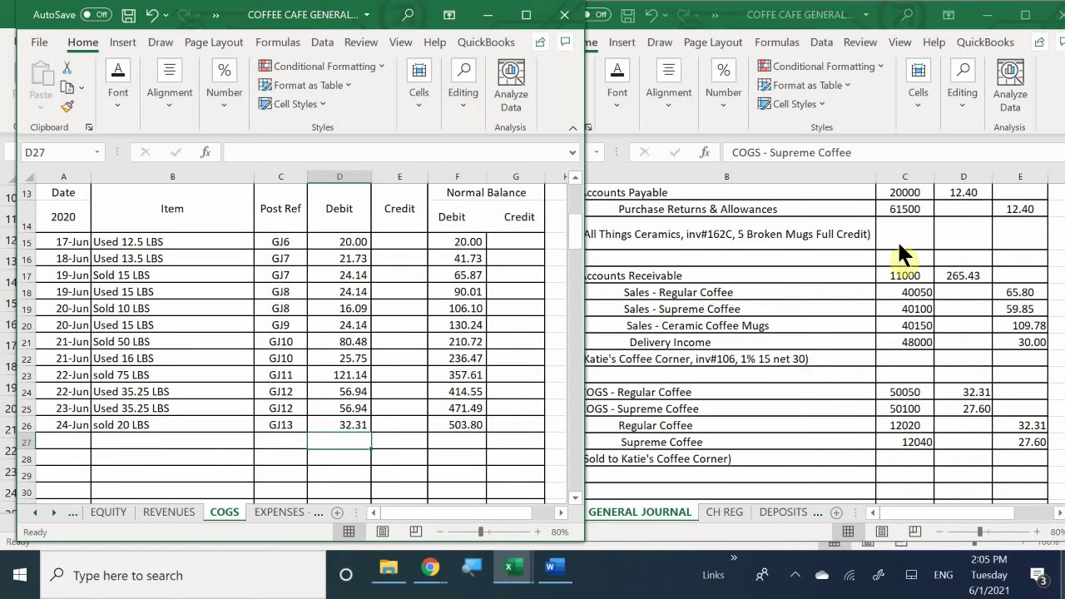
Enter 6/274 in the date cell A58 of the COGS – Supreme Coffee account, below the June 23 posting.
click(159, 455)
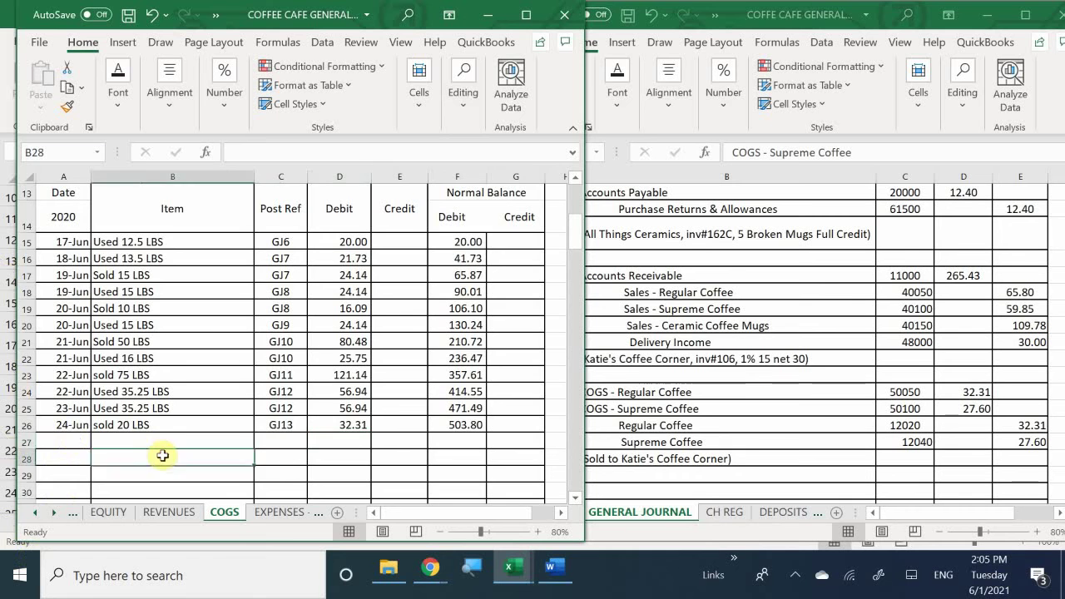
scroll(162, 455, up, 3)
scroll(162, 455, up, 1)
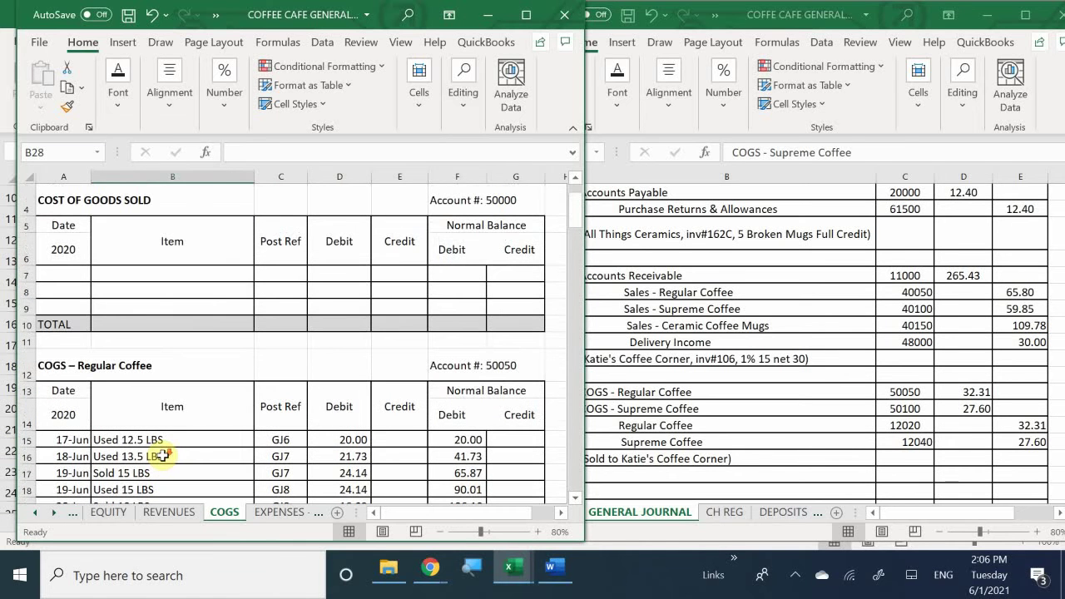
scroll(162, 455, down, 3)
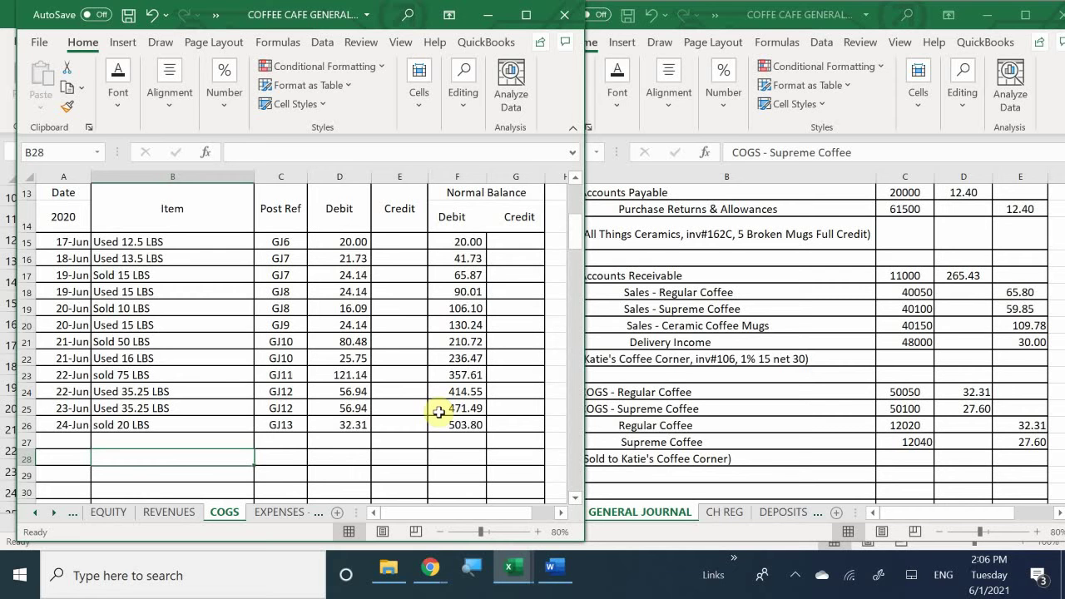
scroll(439, 412, down, 6)
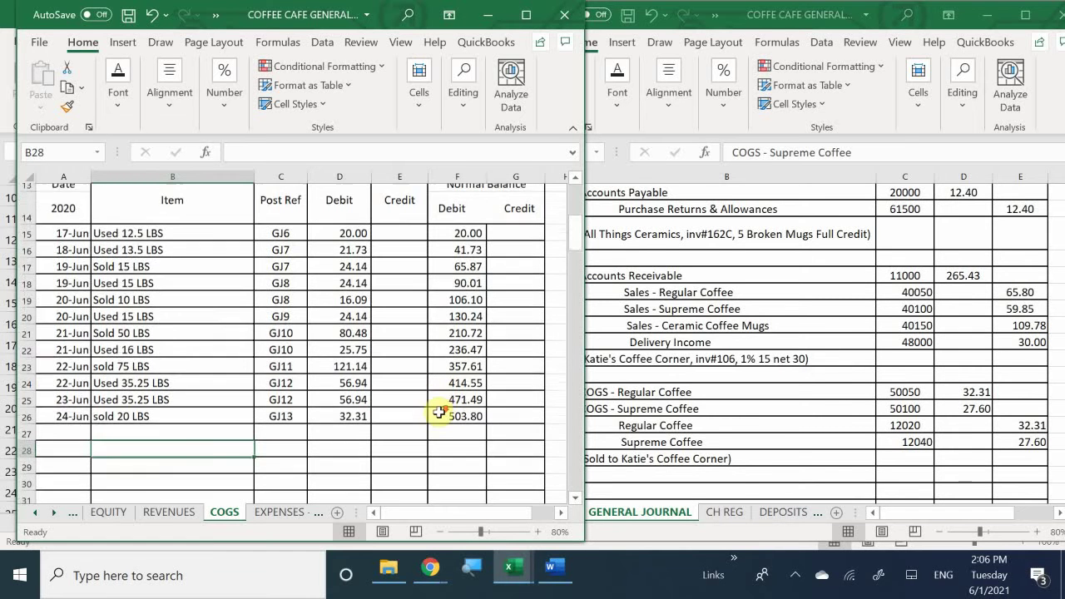
scroll(438, 416, down, 4)
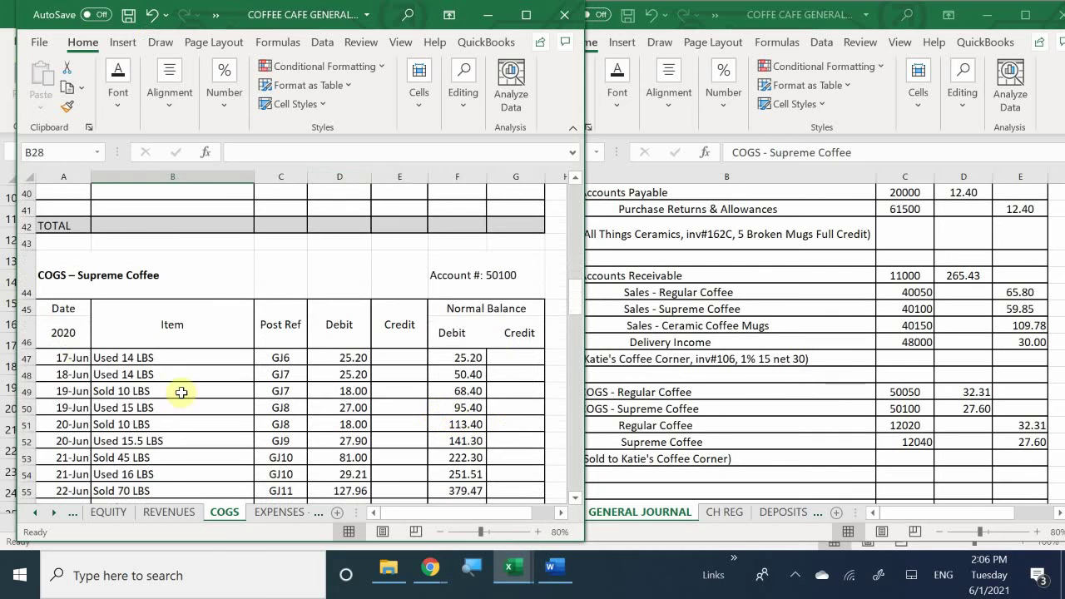
scroll(78, 392, down, 3)
scroll(83, 435, down, 2)
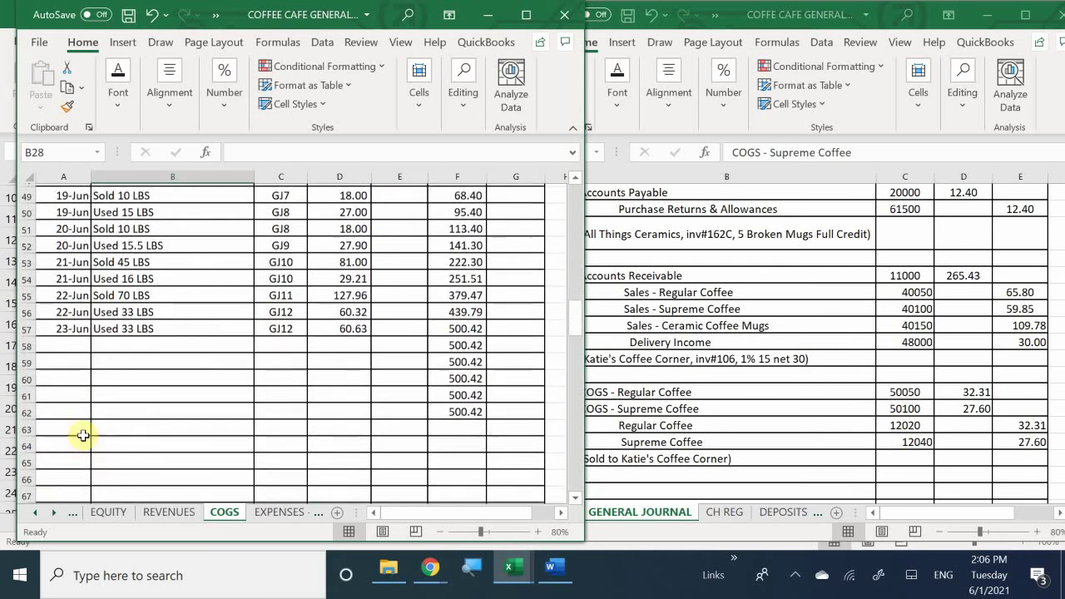
scroll(69, 399, up, 2)
click(63, 408)
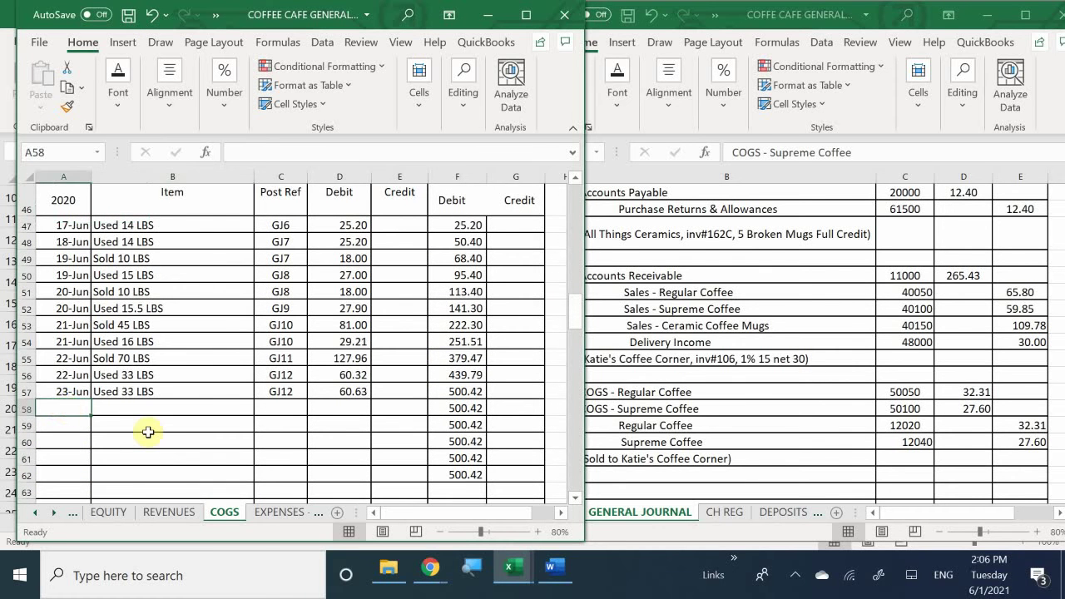
text(6/274)
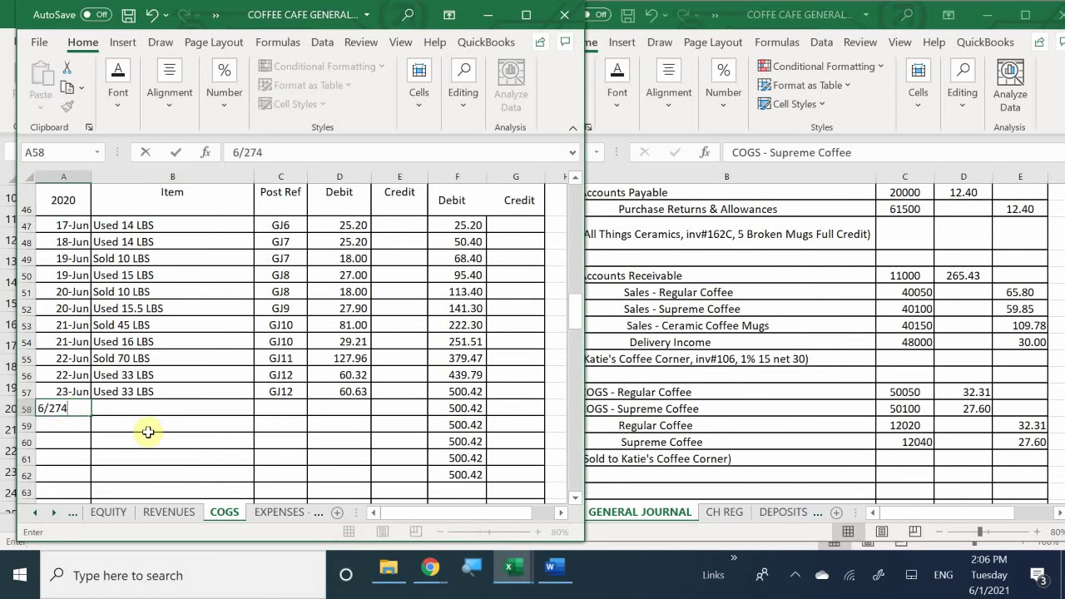
Enter the item "Sold 15 LBS" in B58 of the COGS – Supreme Coffee account and start the posting reference in C58 with G.
click(148, 431)
key(Up)
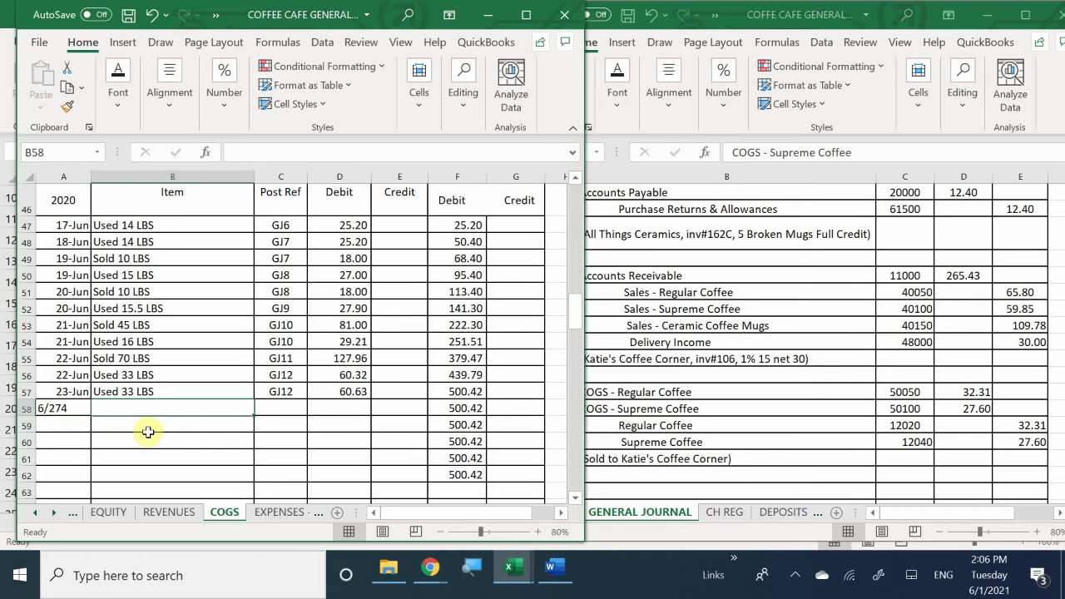
text(Sold )
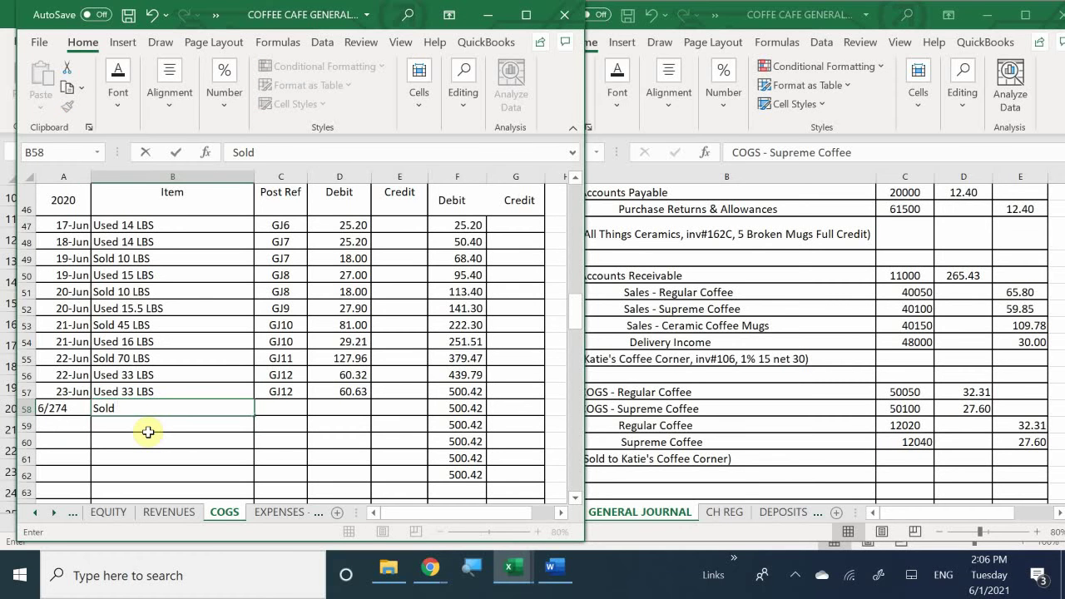
text(15 LBS)
key(Tab)
text(G)
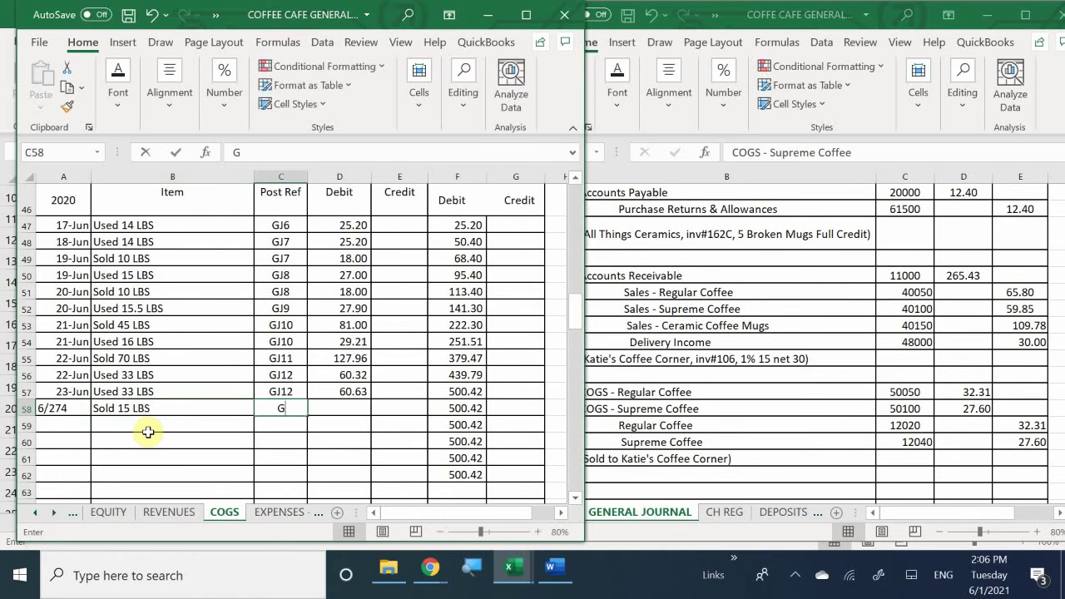
Complete the Sold 15 LBS row in the COGS ledger with post ref GJ13 and a debit of 27.60.
text(J13)
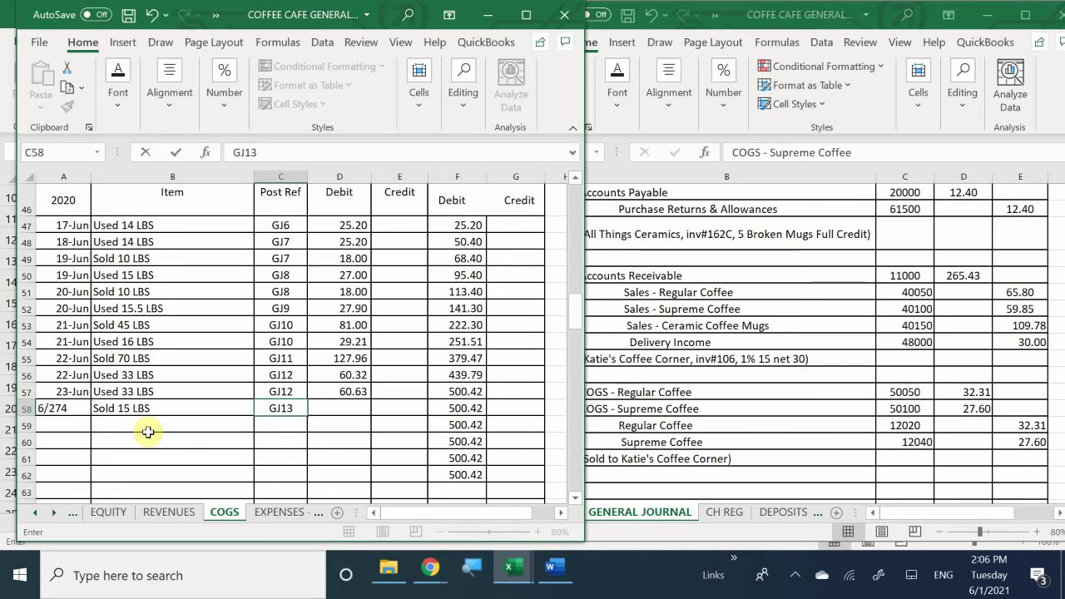
key(Tab)
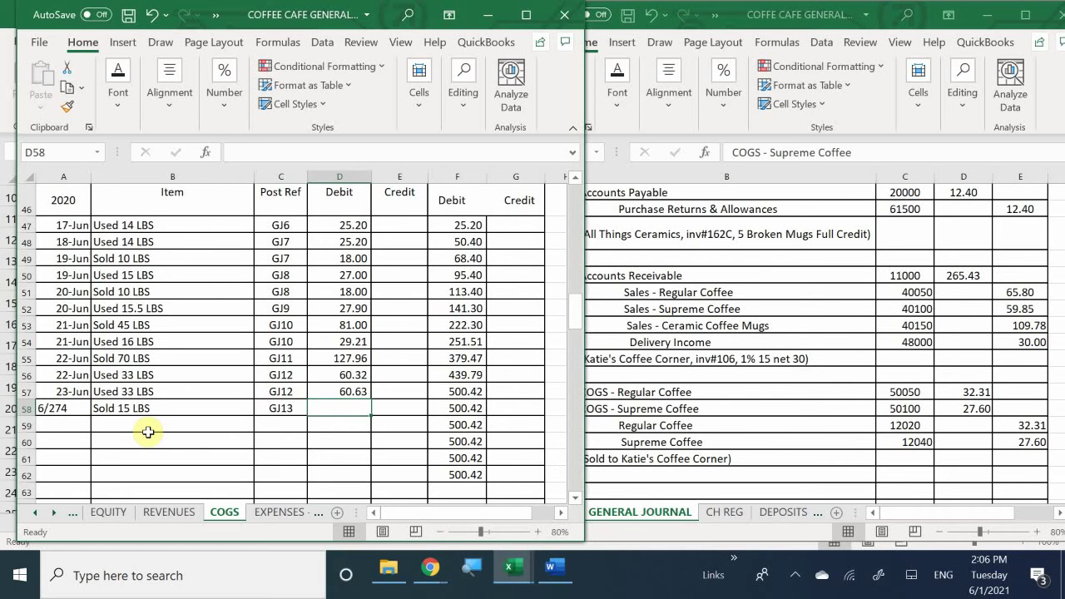
text(27.60)
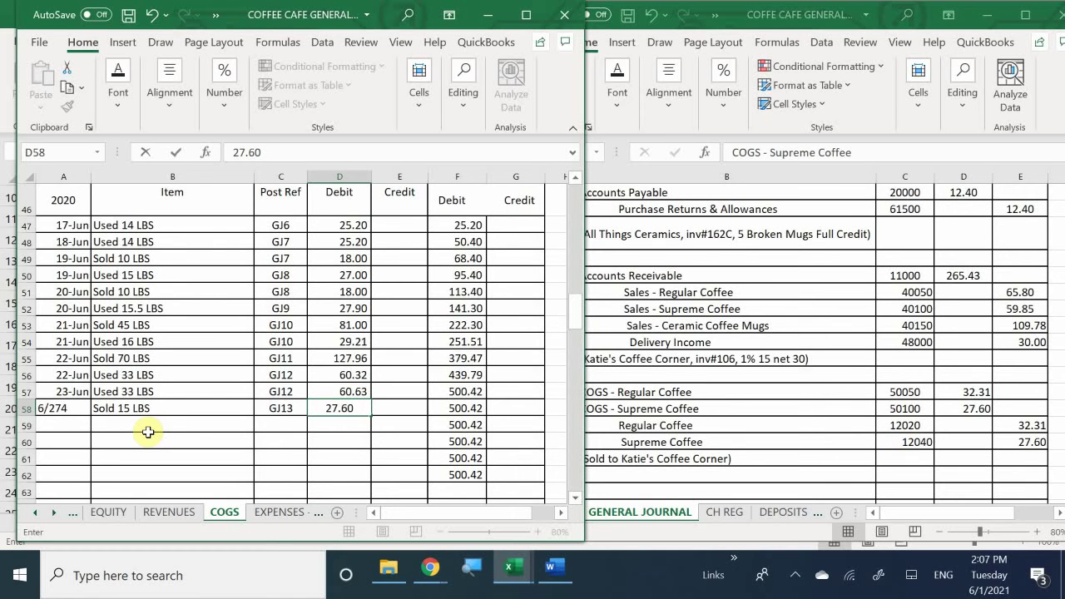
key(Return)
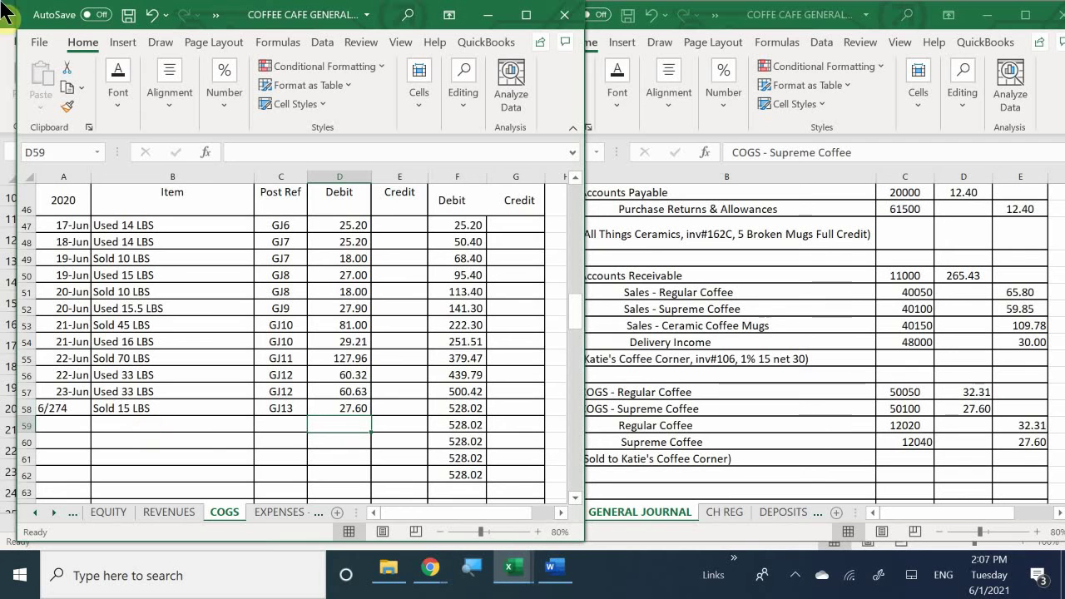
Go to the Regular Coffee account on the ASSETS sheet and enter the date 6/24 in its first empty row.
click(34, 512)
click(34, 513)
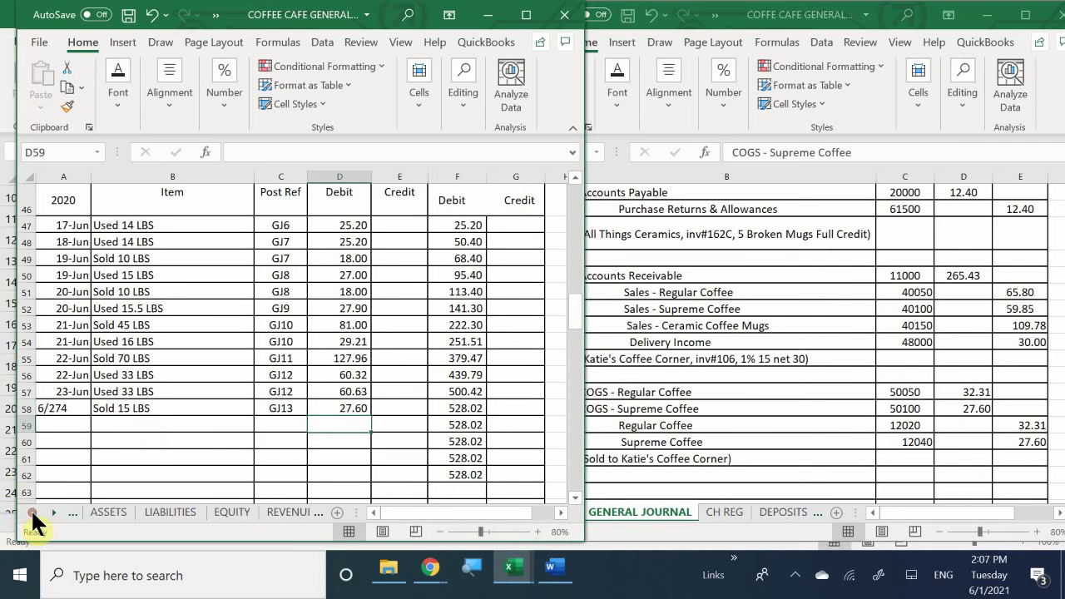
click(102, 513)
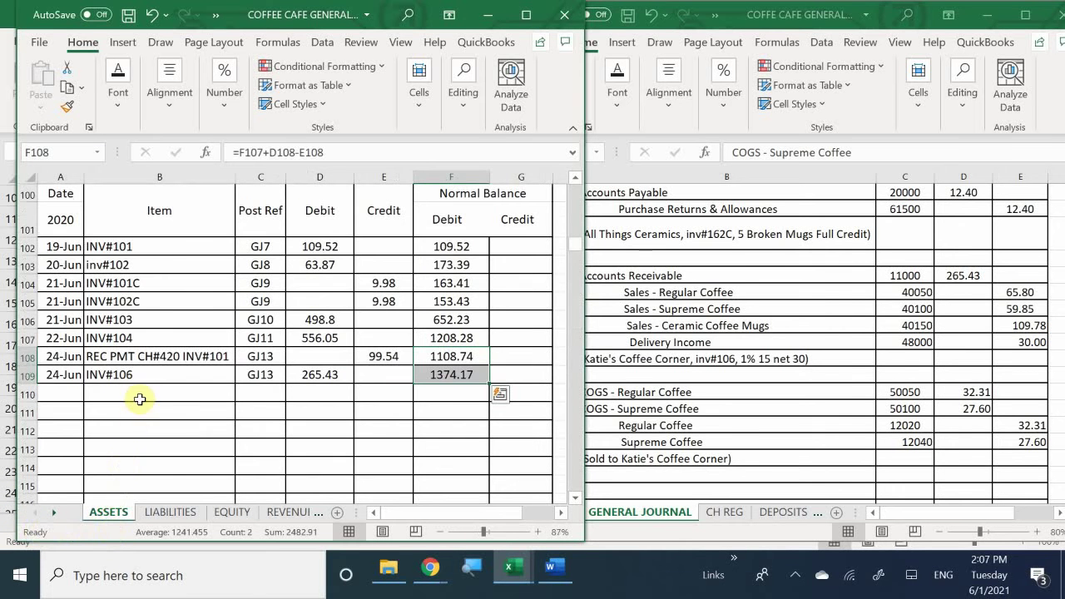
scroll(142, 396, down, 5)
scroll(142, 396, down, 20)
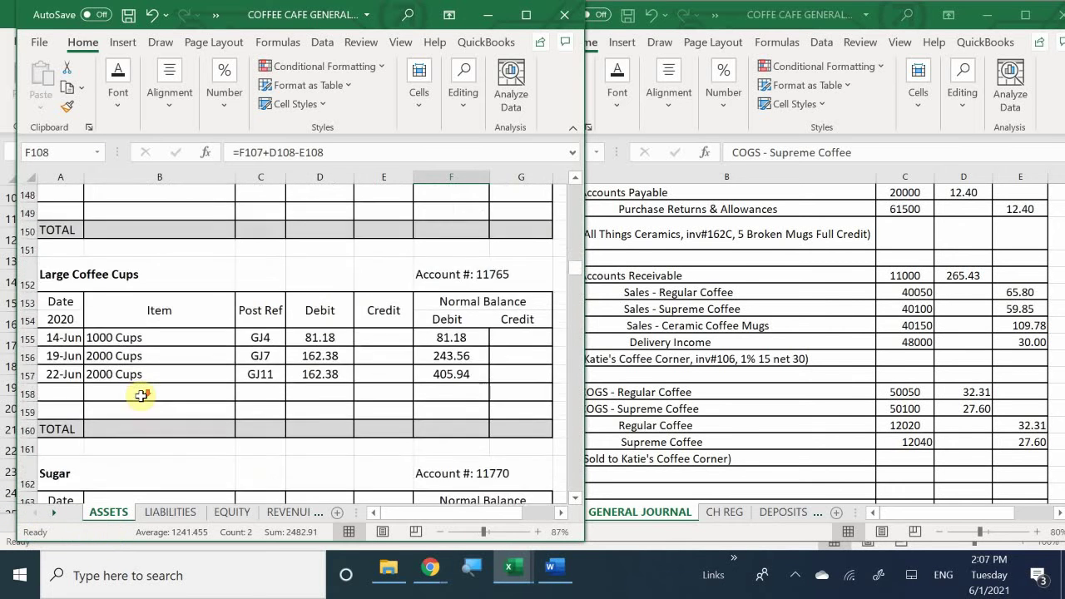
scroll(136, 390, down, 20)
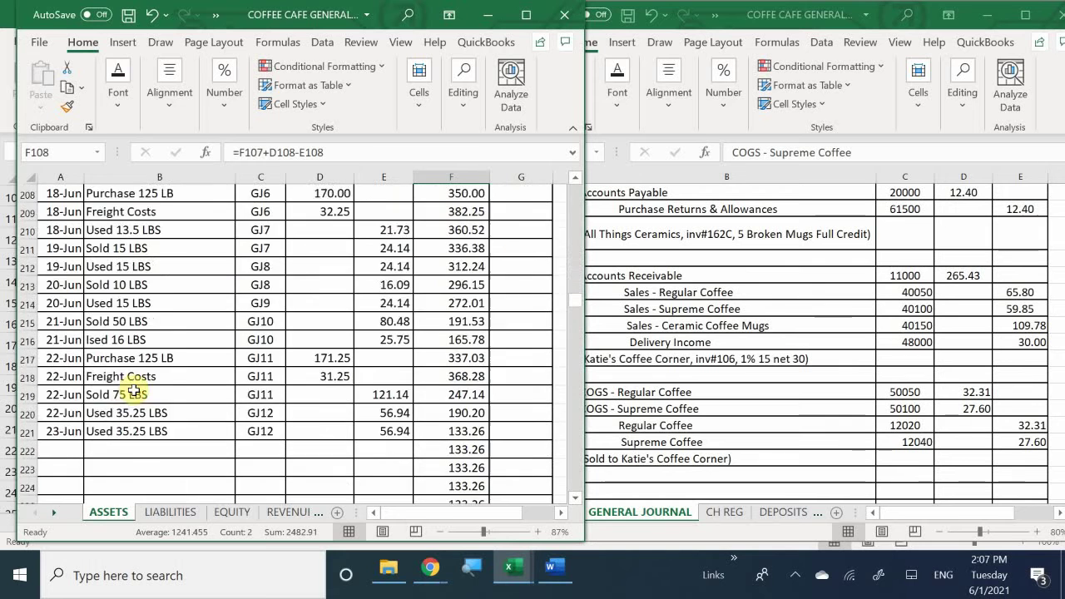
scroll(134, 390, up, 13)
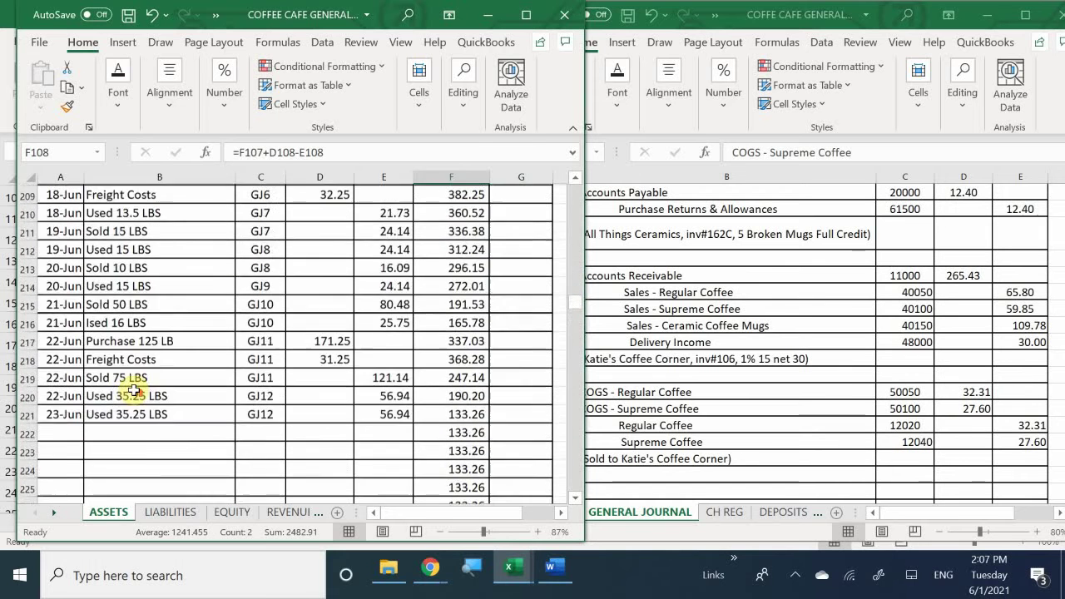
scroll(134, 390, down, 6)
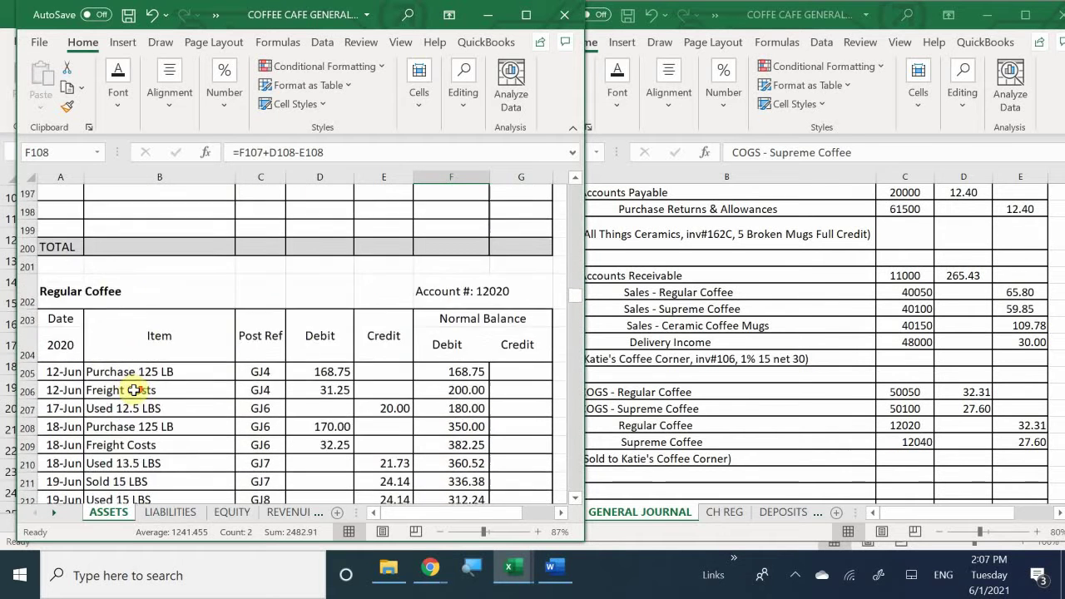
scroll(117, 403, up, 1)
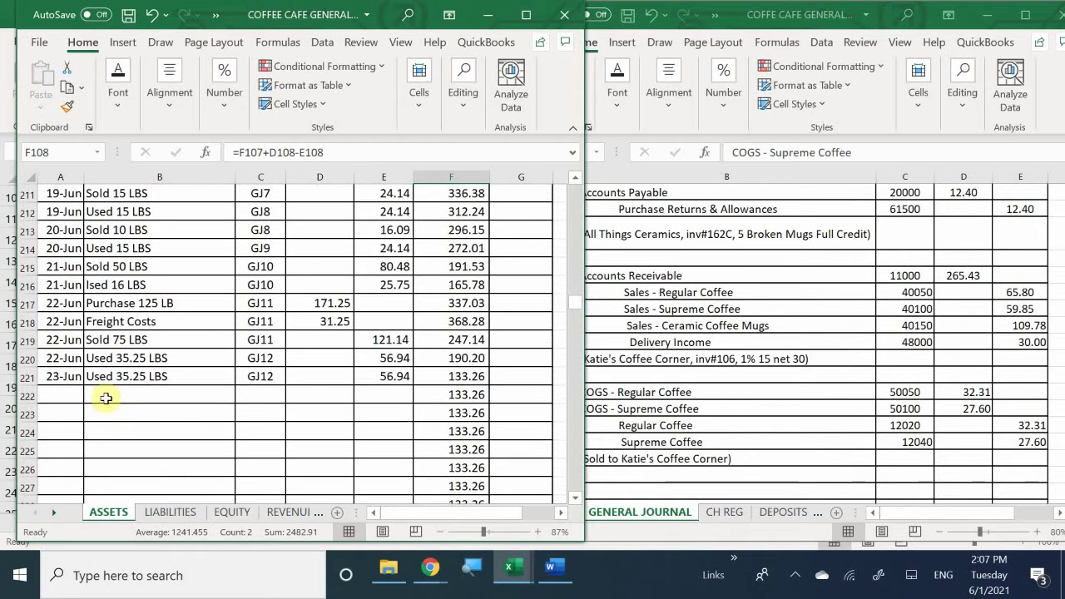
click(54, 395)
text(6/24)
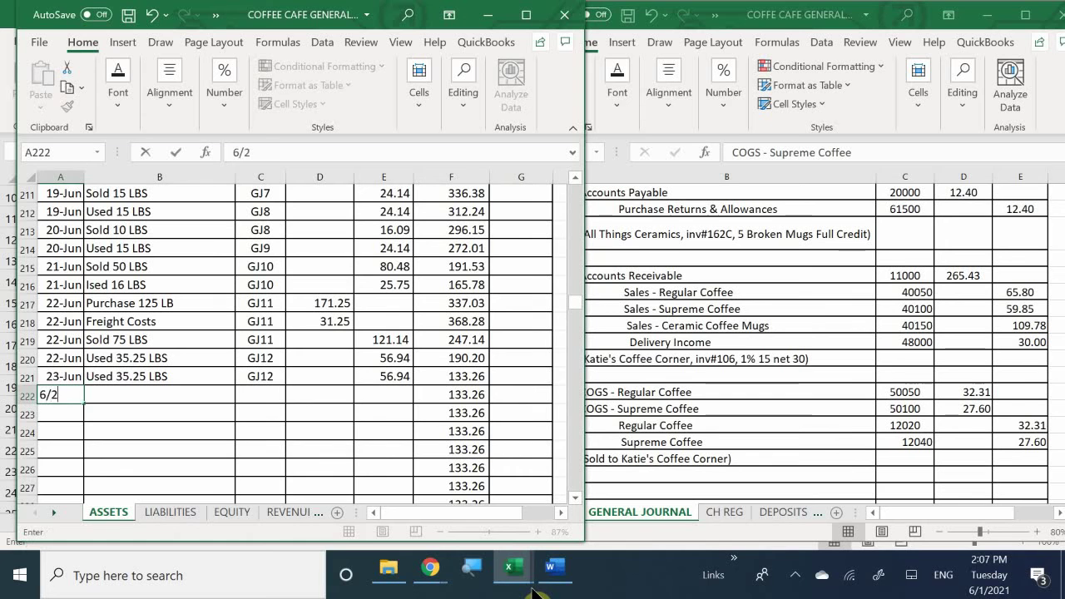
Enter the item Sold 20 LBS with post ref GJ13 for the 24-Jun Regular Coffee row.
key(Tab)
text(Sold 20)
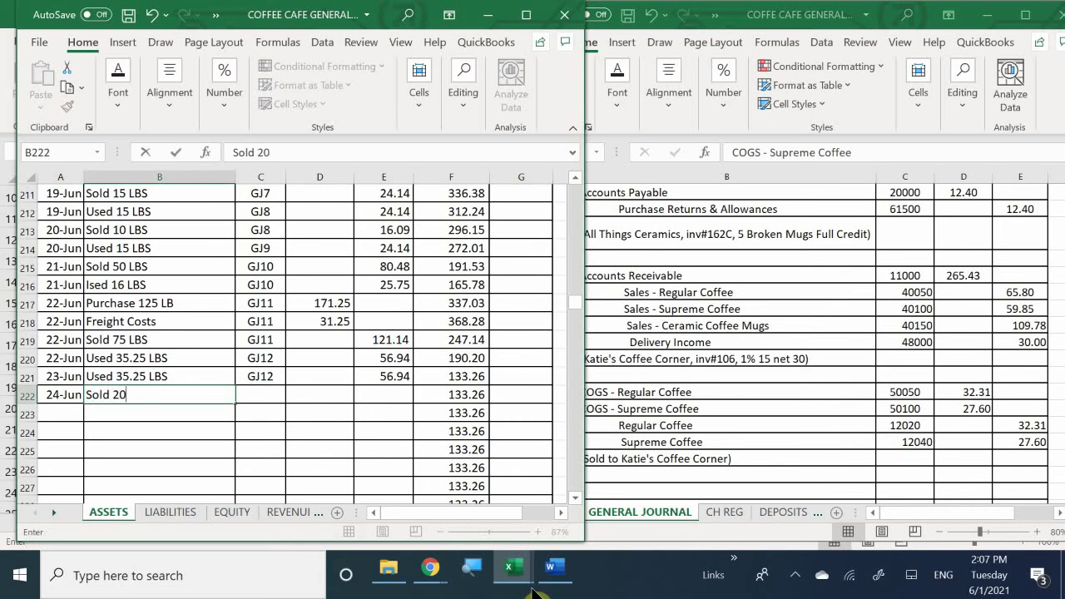
text( LBS)
key(Tab)
text(G)
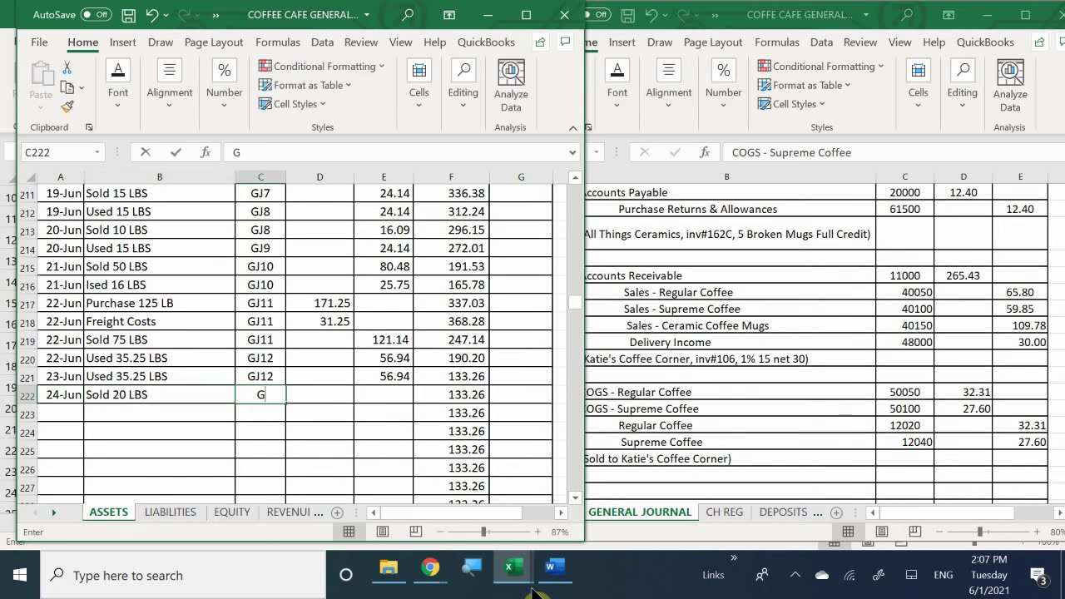
text(K)
key(BackSpace)
text(L)
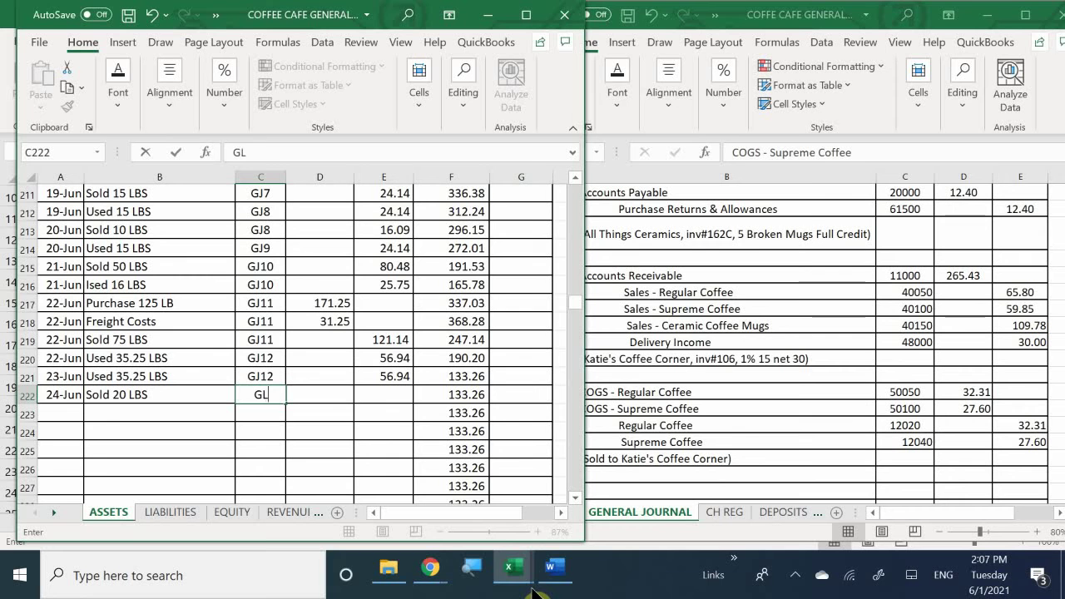
key(BackSpace)
text(J13)
Enter a credit of 32.31 for the 24-Jun Regular Coffee sale.
key(Tab)
key(Tab)
text(31.)
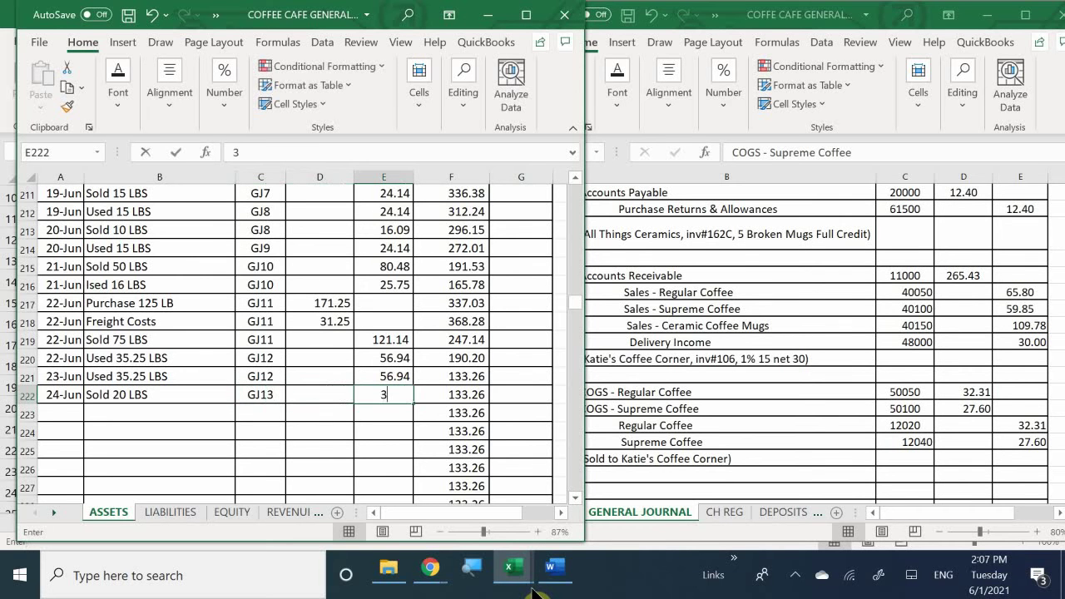
key(BackSpace)
key(BackSpace)
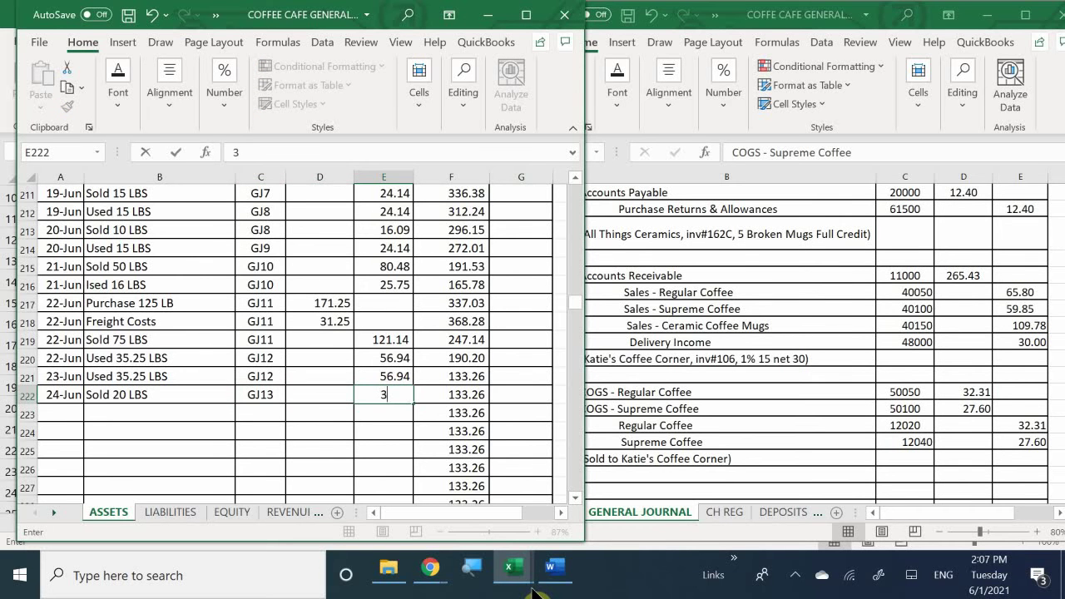
text(2.31)
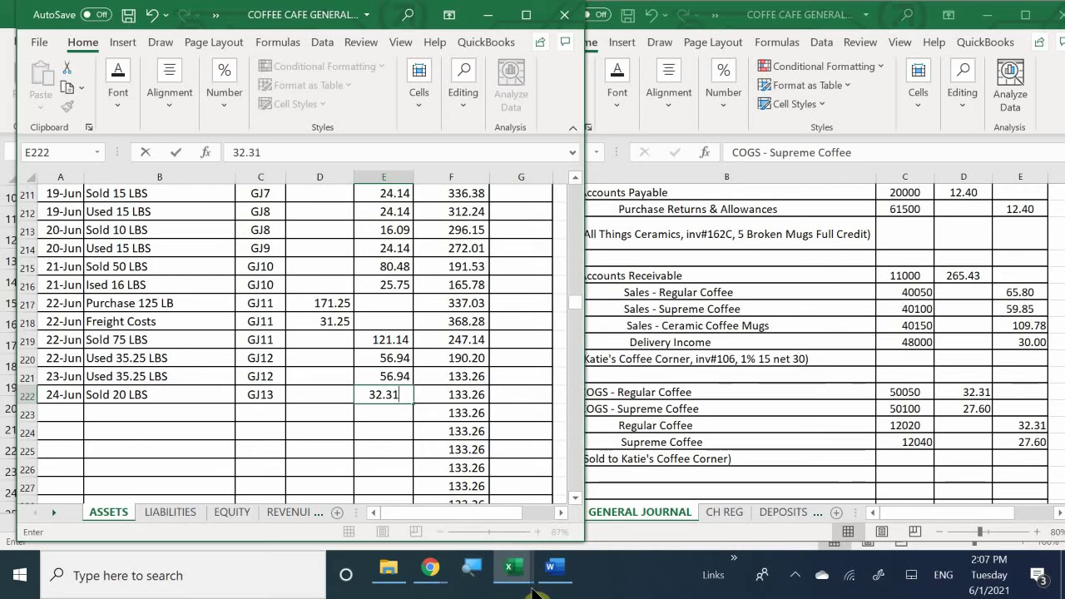
key(Return)
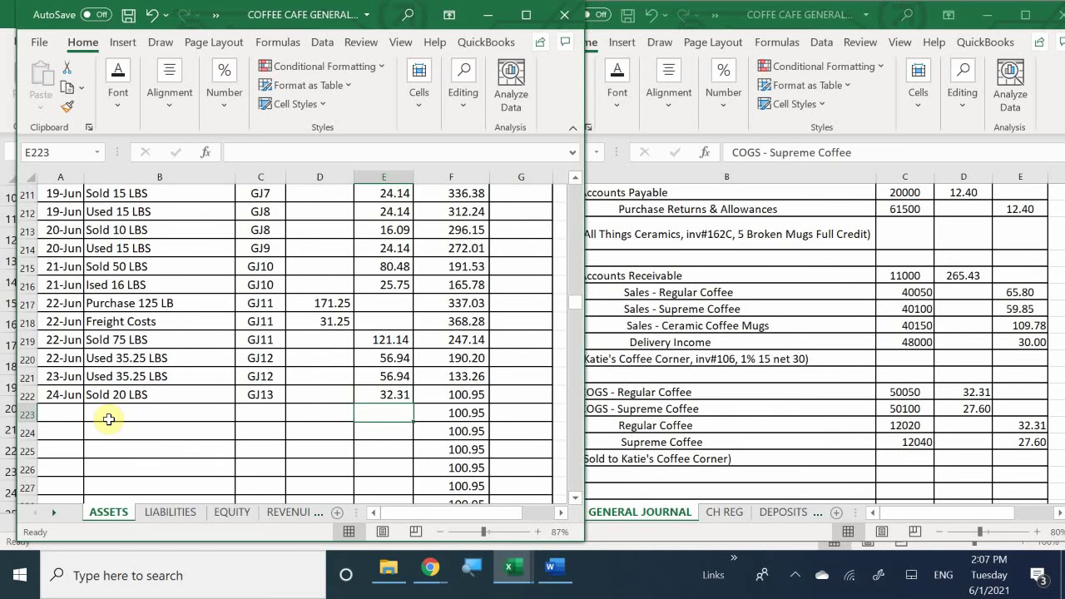
Enter the date 6/24 in the first empty row of the Supreme Coffee account on the ASSETS sheet.
scroll(109, 419, down, 8)
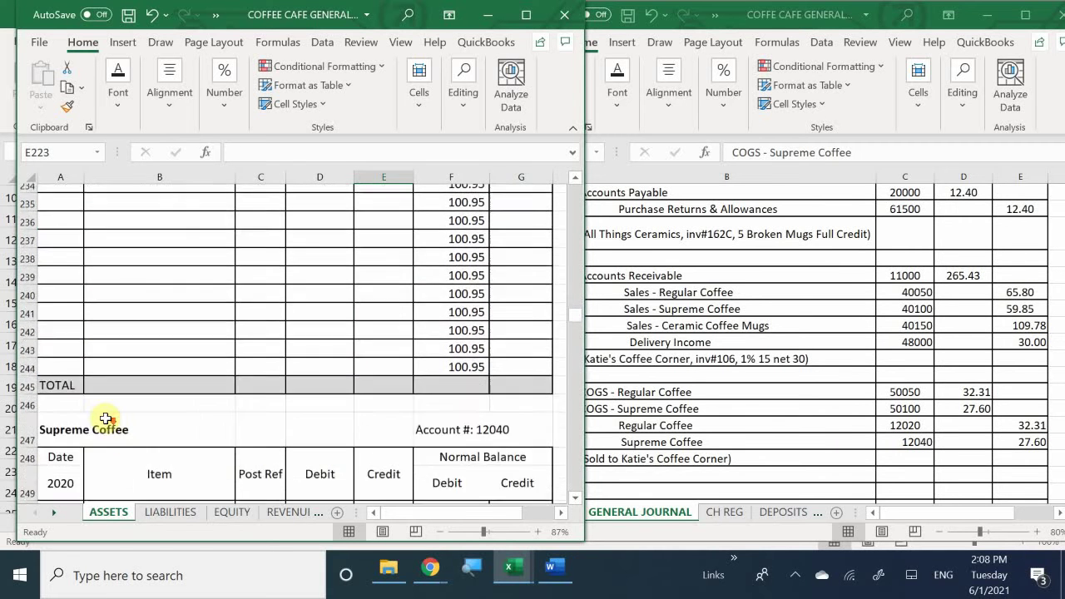
scroll(92, 411, down, 8)
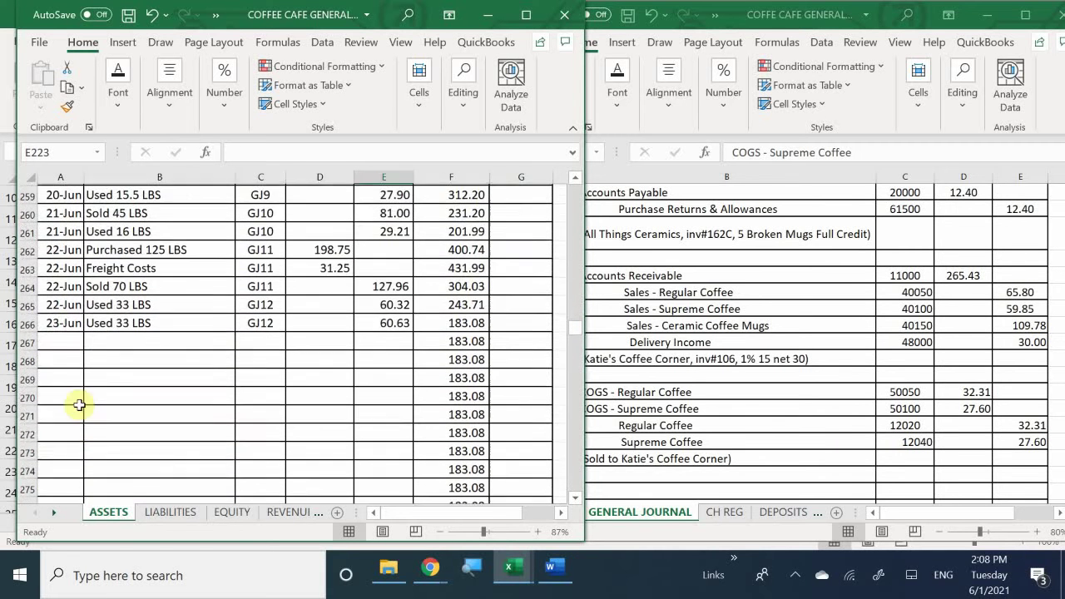
scroll(79, 405, up, 2)
click(58, 451)
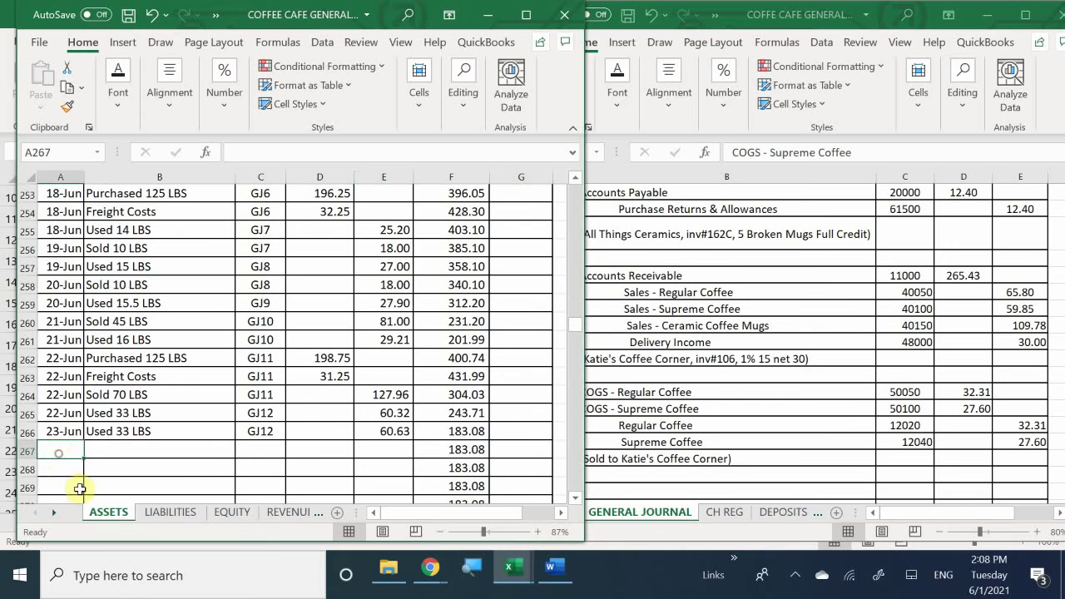
text(6/24)
key(Return)
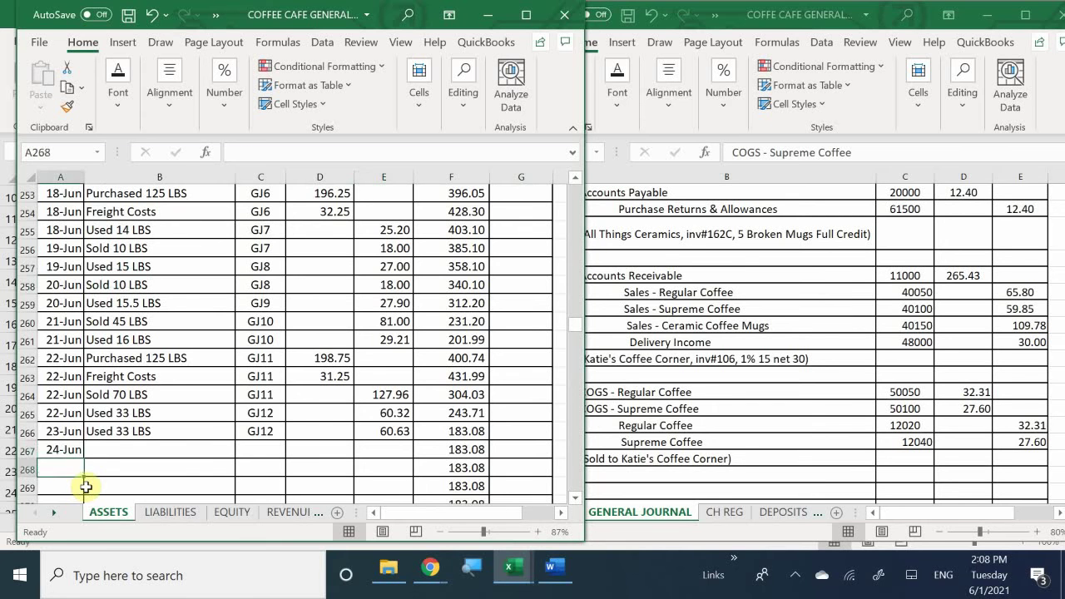
Enter Sold 15 LBS as the item for the 24-Jun Supreme Coffee row.
key(Up)
key(Right)
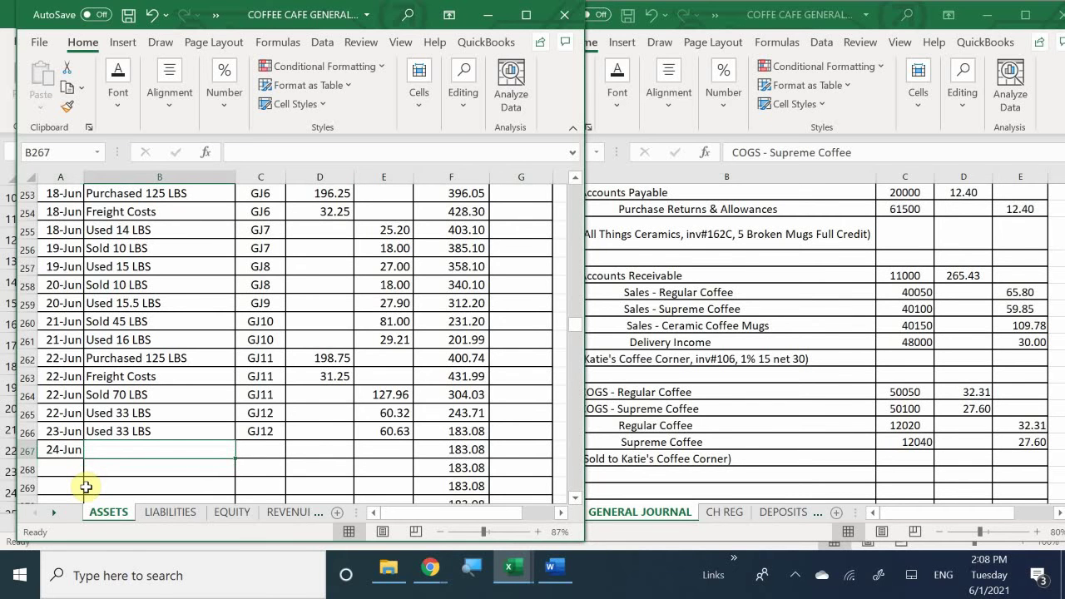
text(Sold 12)
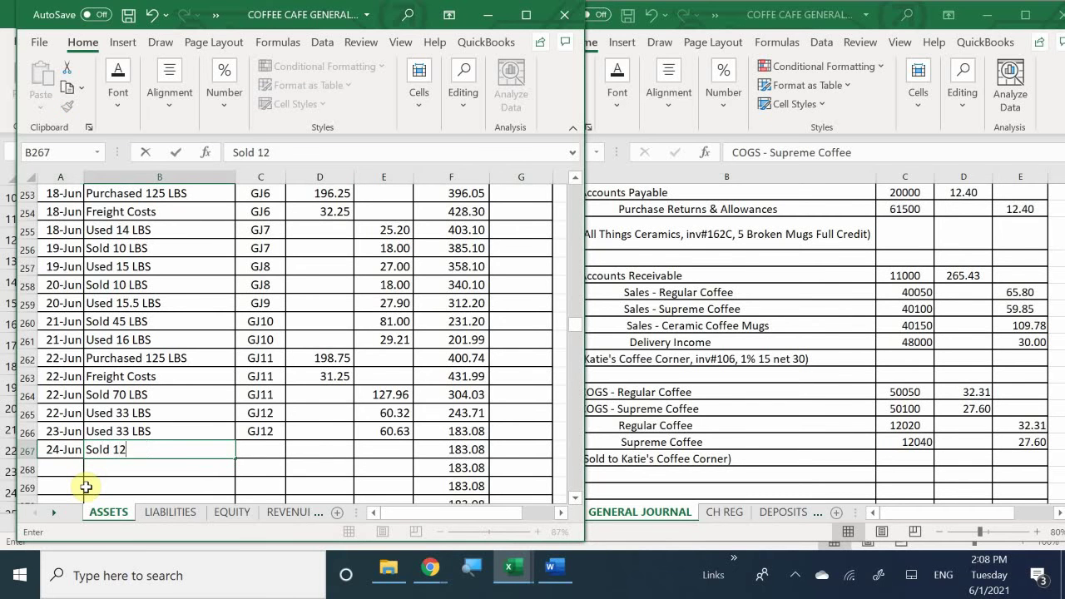
key(BackSpace)
text(5 :B)
key(BackSpace)
key(BackSpace)
text(LBS)
key(Tab)
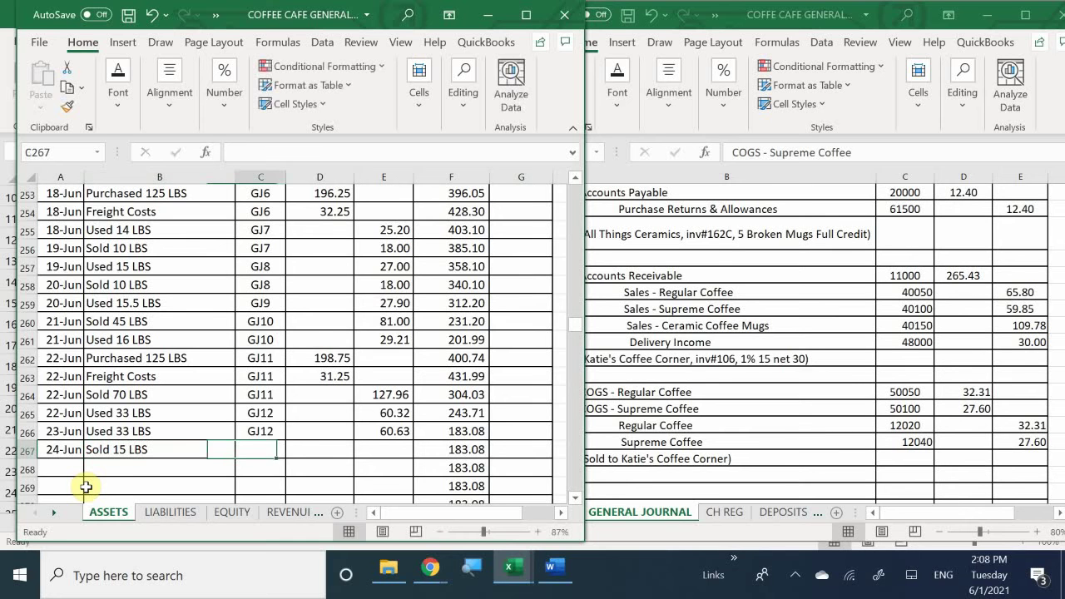
Complete the 24-Jun Supreme Coffee row with post ref GJ13 and a credit of 27.60.
text(gk)
key(BackSpace)
key(BackSpace)
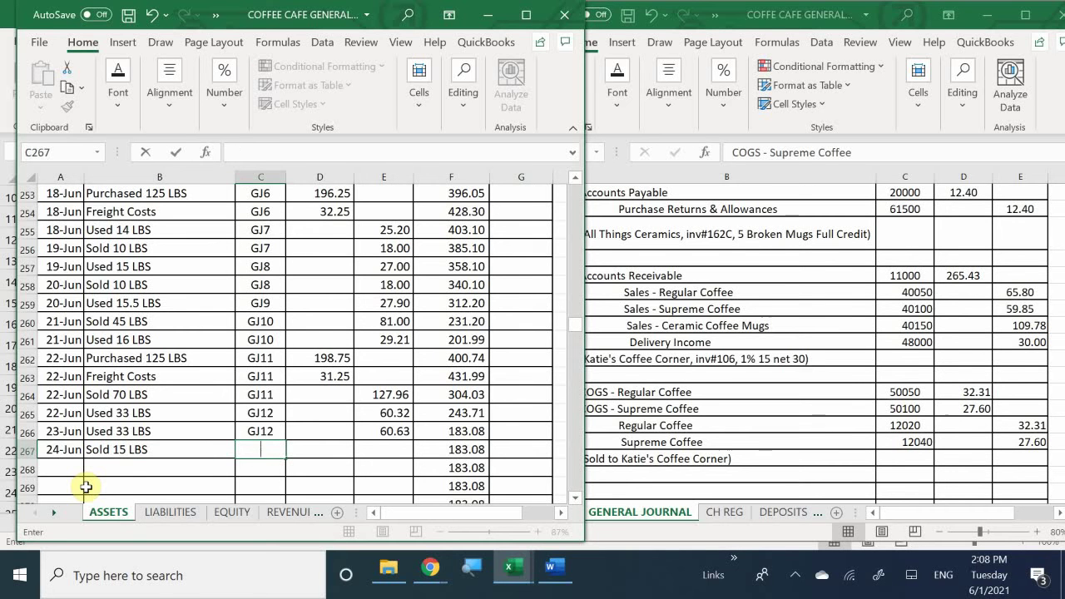
text(GJ13)
key(Tab)
key(Tab)
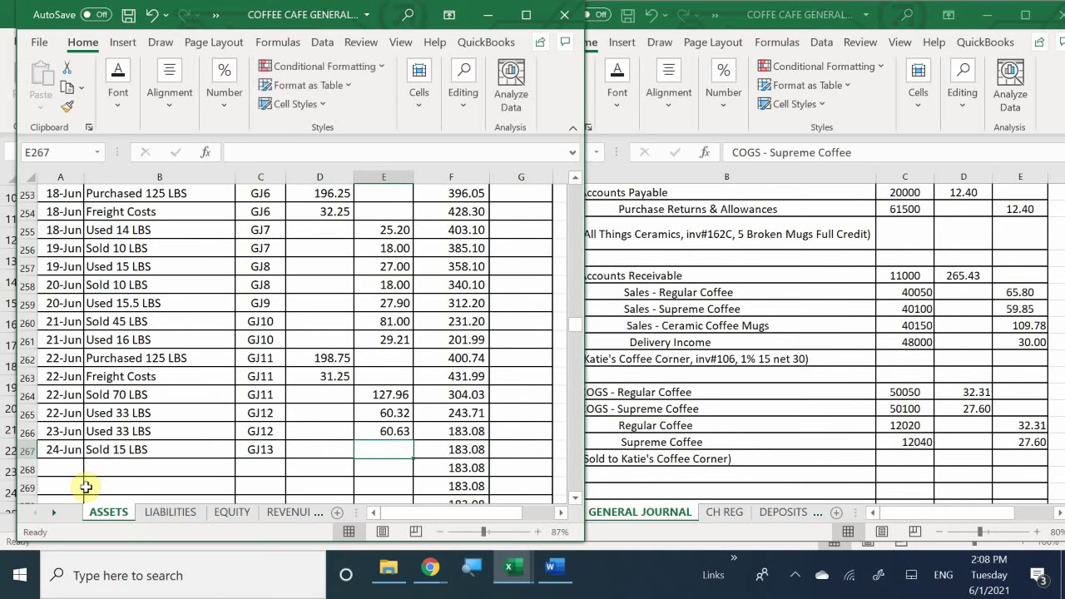
text(3)
key(BackSpace)
text(2)
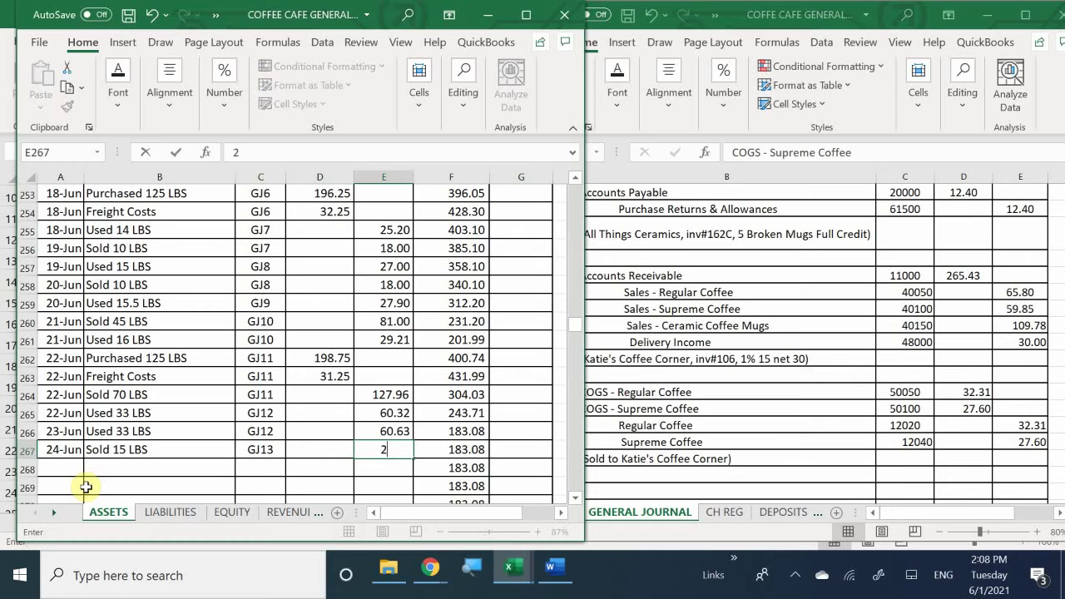
text(7.60)
key(Return)
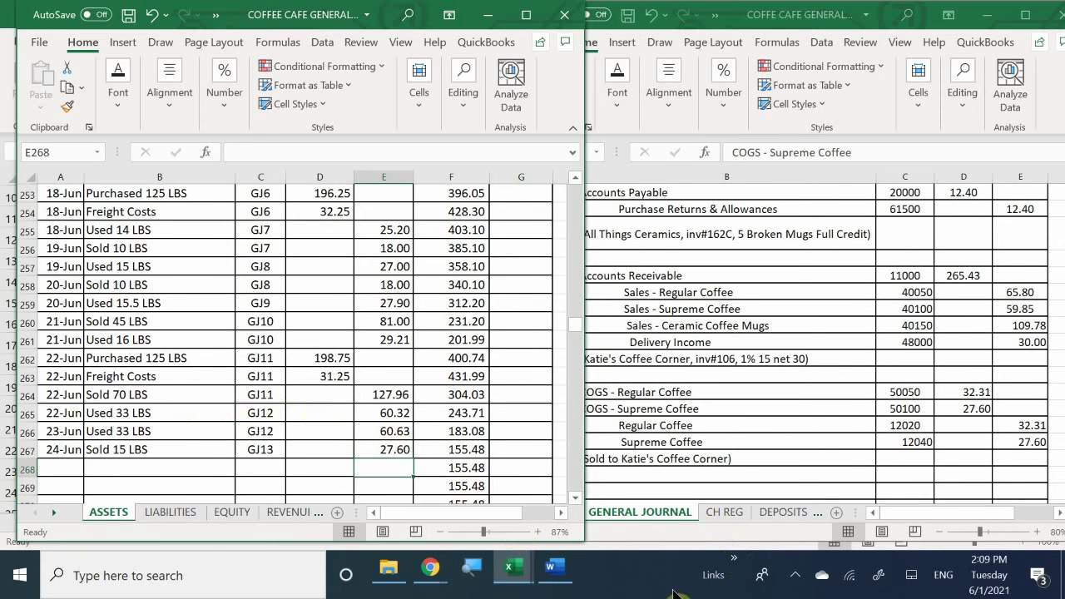
Switch to the Coffee Cafe scenario in Word and review the Atlas Coffee Importers purchase and its freight delivery charge.
mouse_move(549, 571)
click(555, 570)
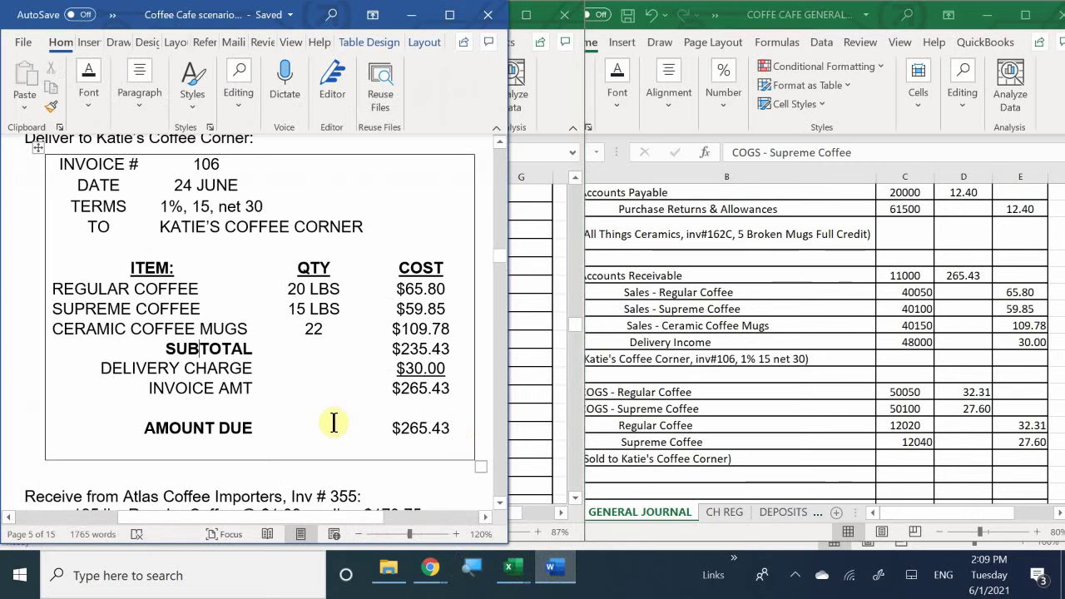
scroll(351, 405, down, 3)
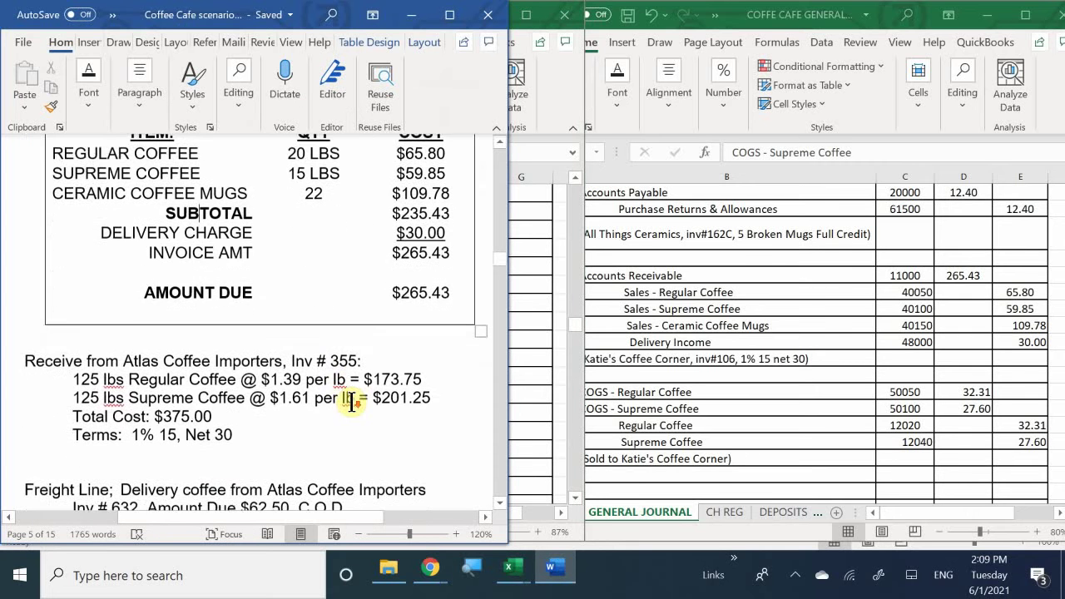
scroll(350, 402, down, 1)
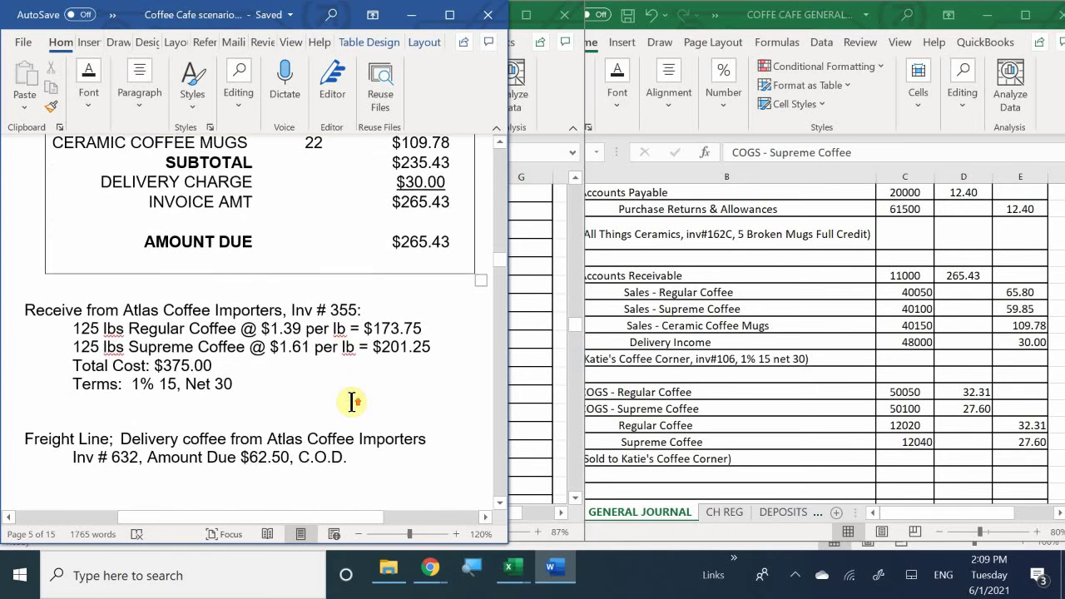
scroll(350, 402, up, 1)
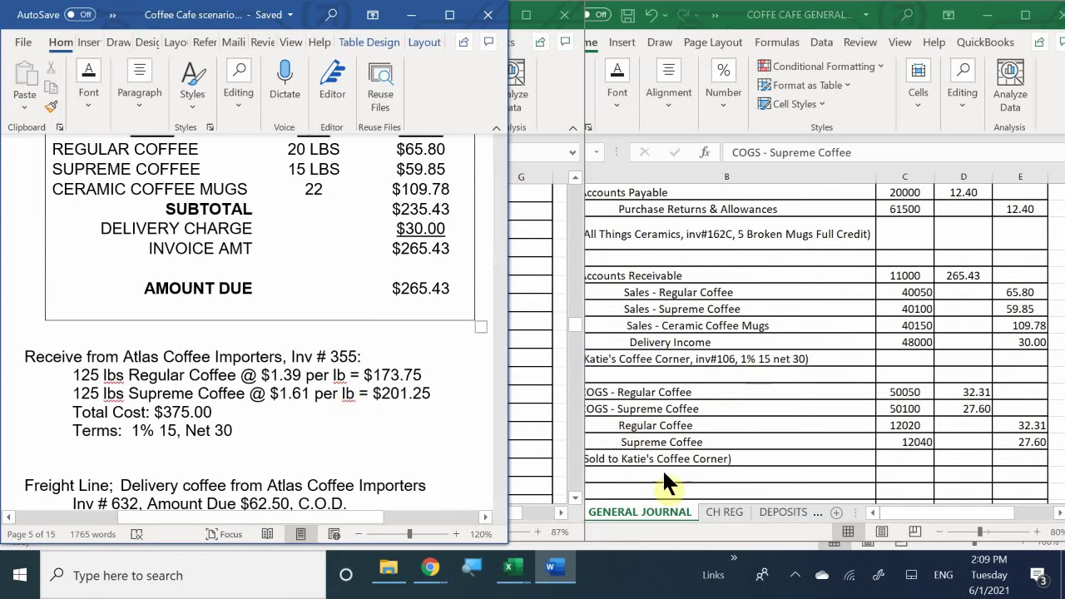
In the general journal workbook, date a new entry 6/24 in cell A535, leaving one blank row after the Katie's Coffee Corner entry.
click(673, 443)
scroll(681, 403, down, 2)
scroll(681, 402, down, 1)
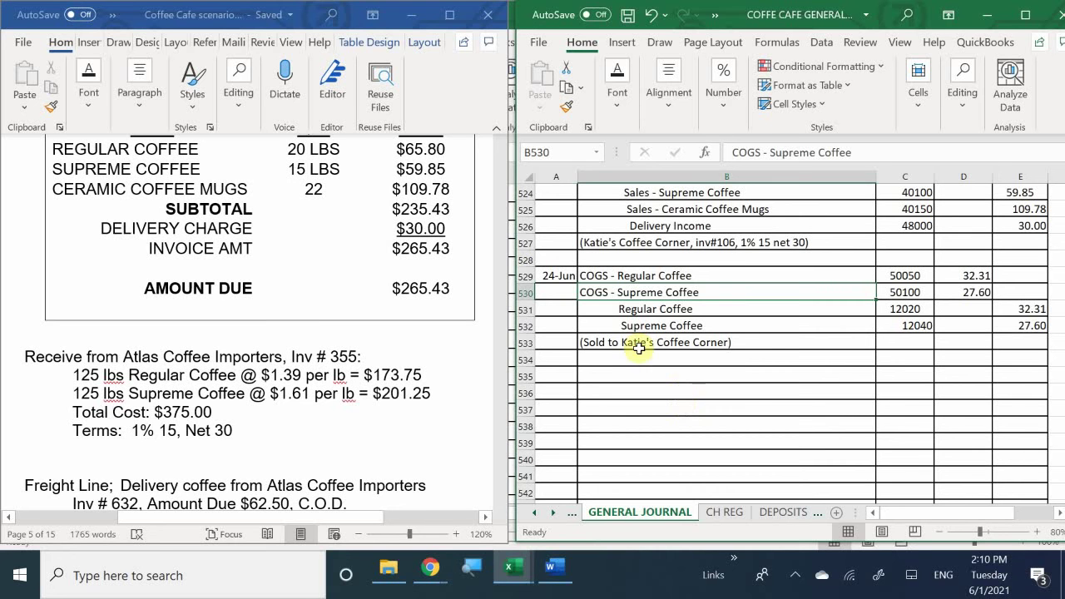
click(579, 377)
click(558, 376)
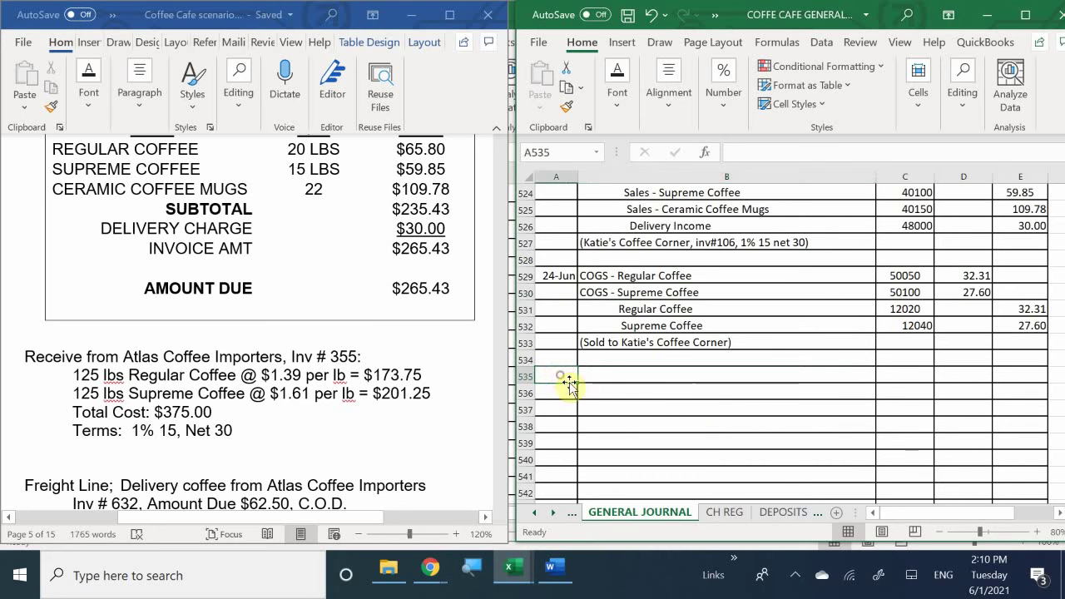
text(6/27)
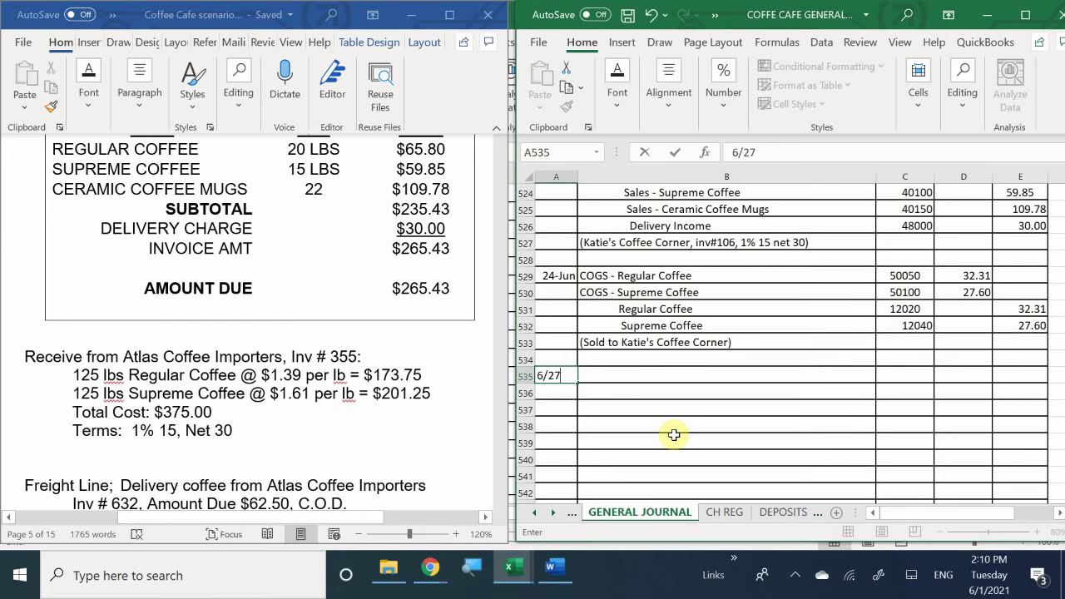
key(BackSpace)
text(4)
key(Tab)
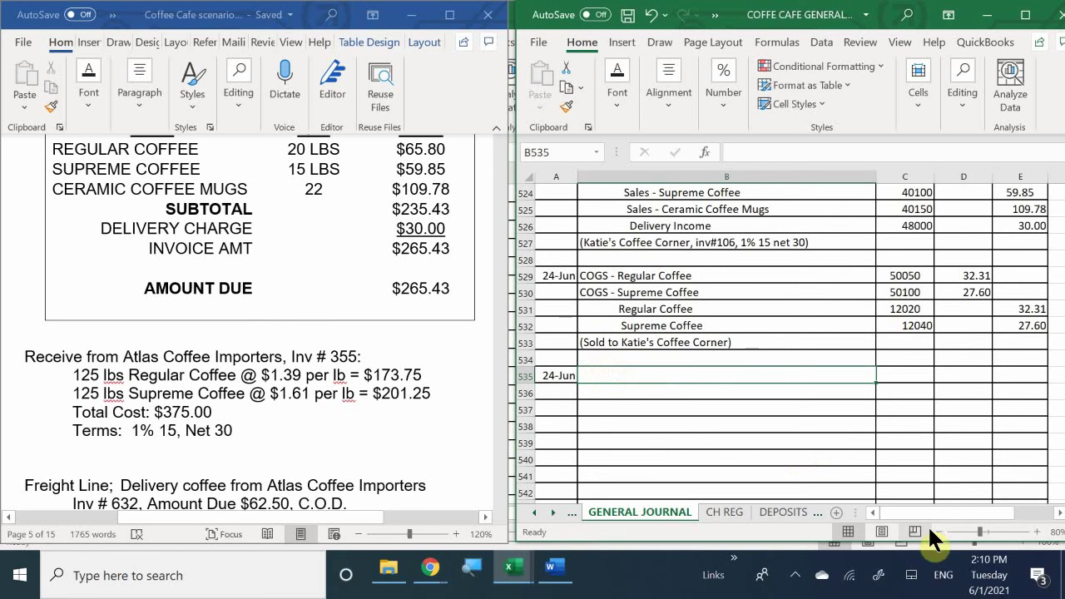
Enter the Regular Coffee line of the new journal entry with account 12020 and a debit of 173.75.
text(u)
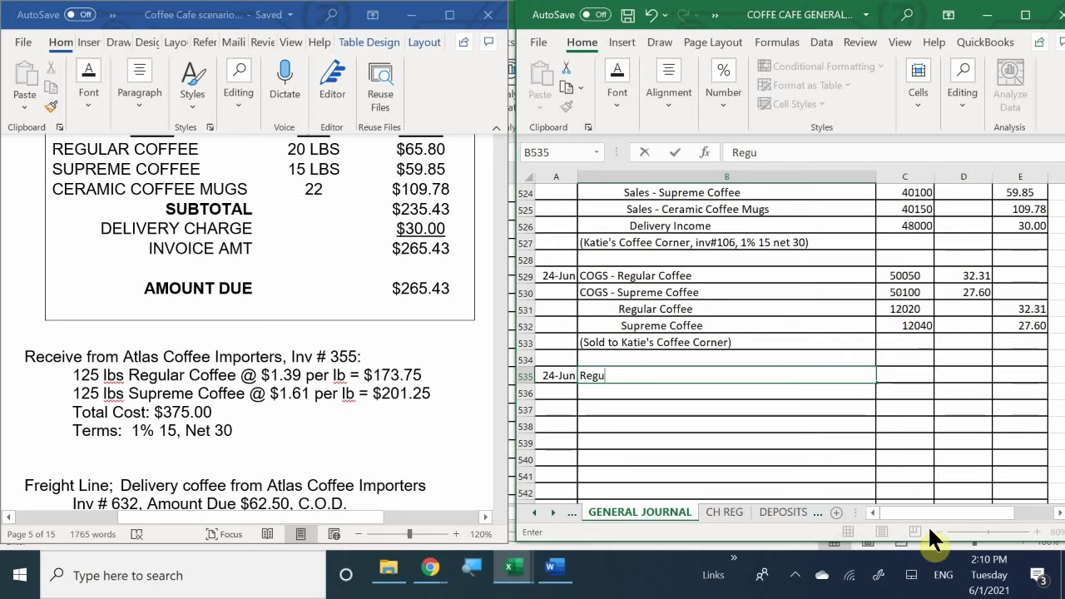
text(lar Coffee)
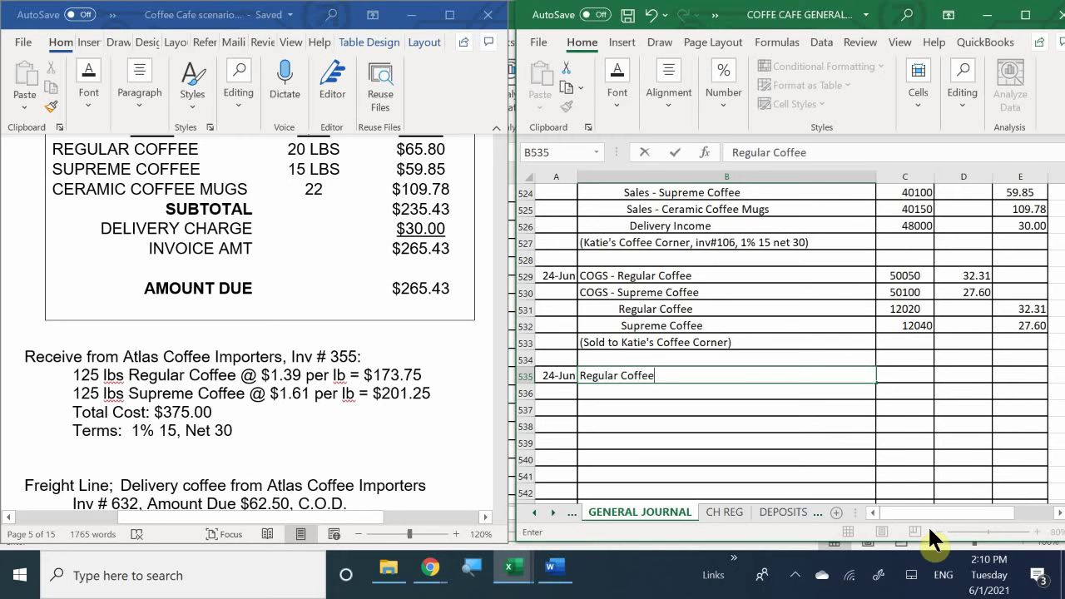
key(Return)
key(Right)
key(Up)
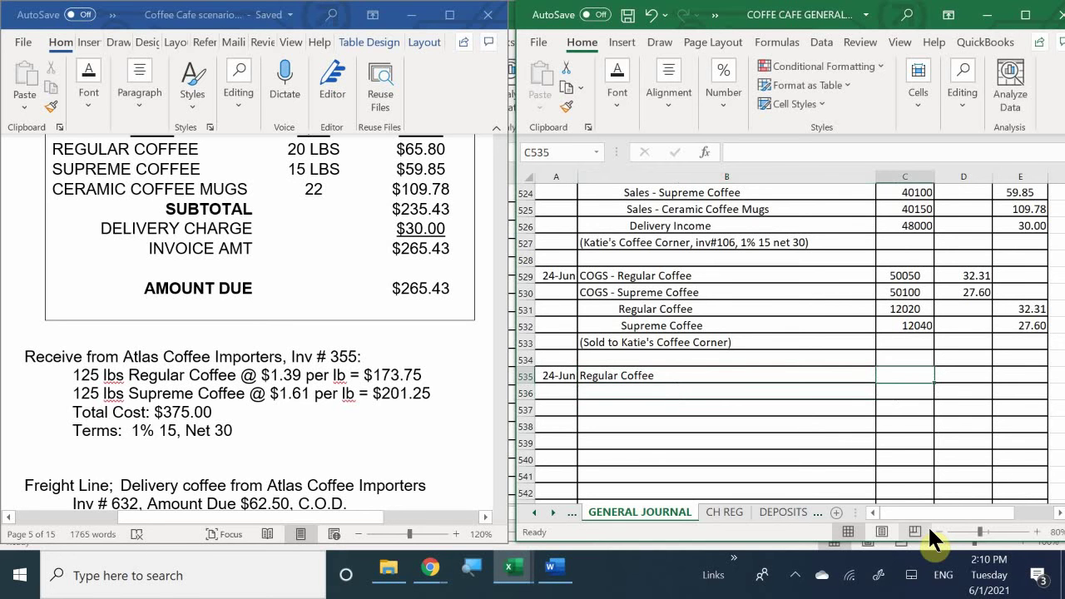
text(12020)
key(Return)
key(Up)
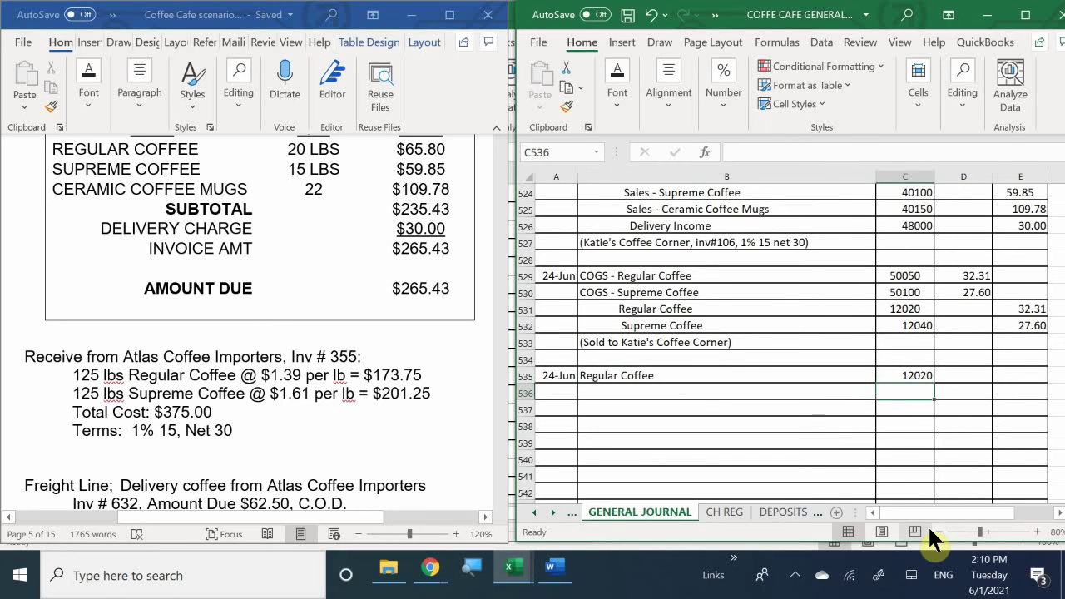
key(Right)
text(173.75)
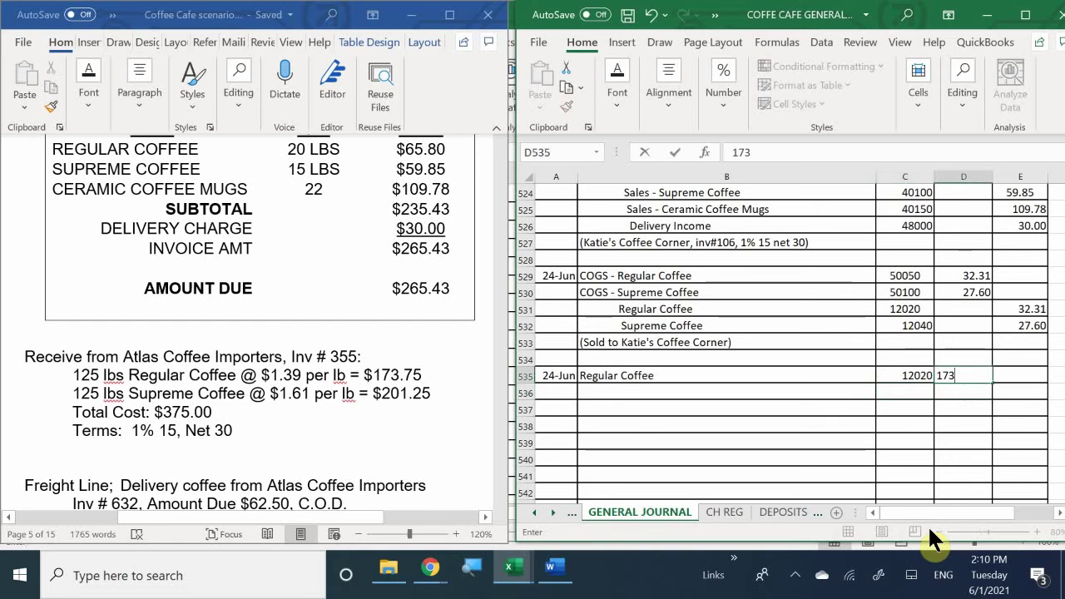
key(Return)
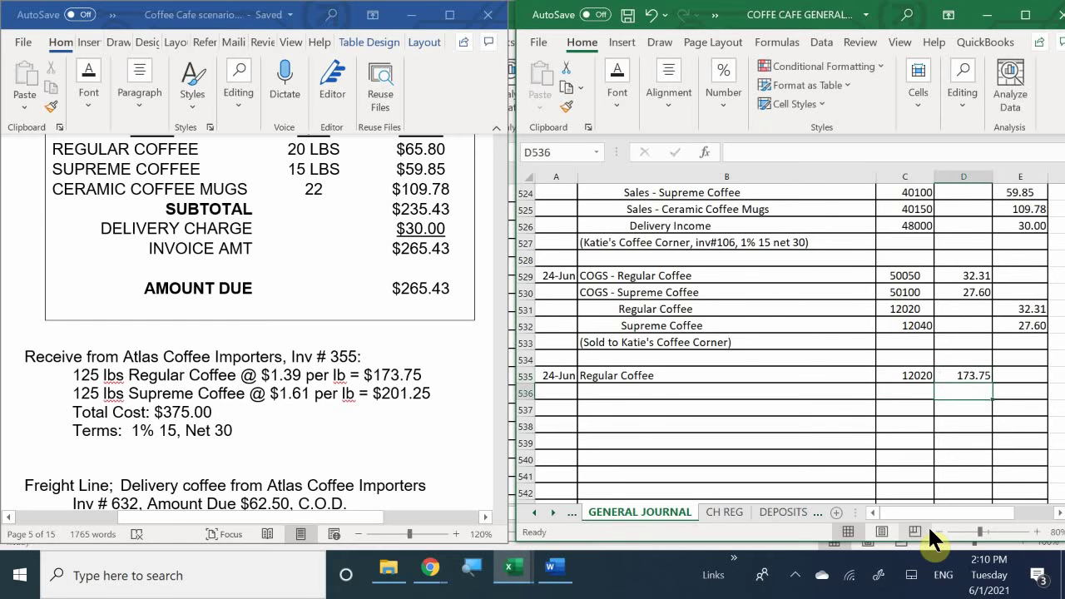
Add a Supreme Coffee line in row 536 with account 12040 and a debit of 201.25.
key(Left)
key(Left)
text(S)
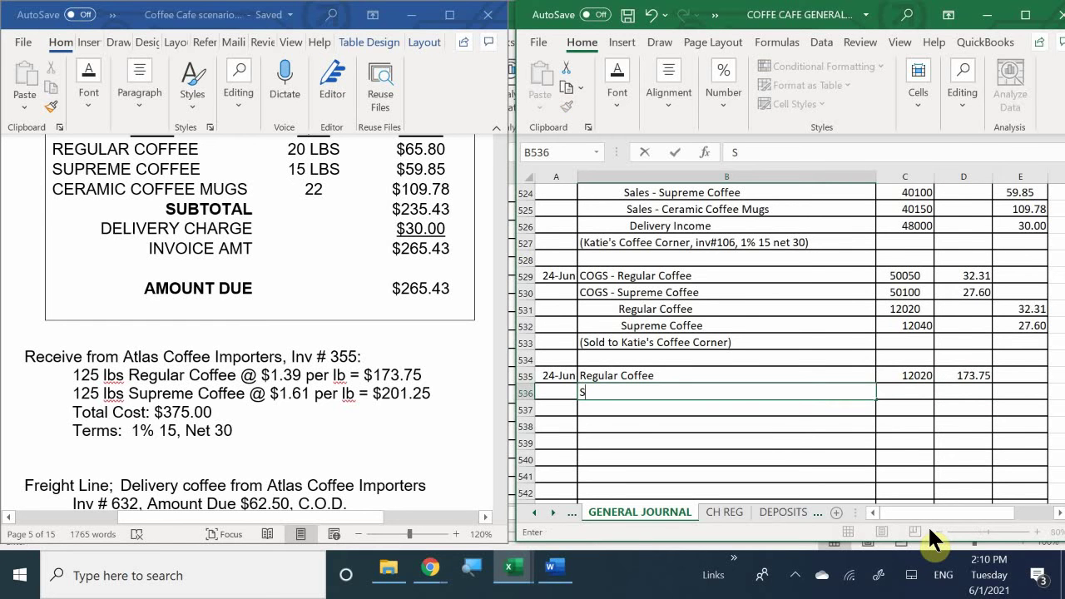
text(upreme Coffee)
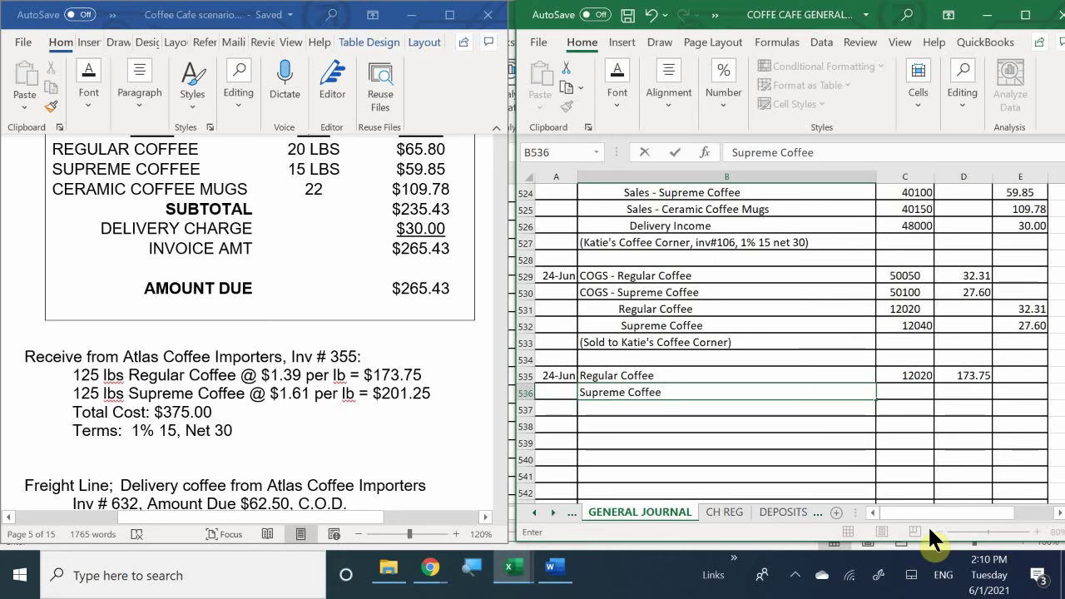
key(Tab)
text(12040)
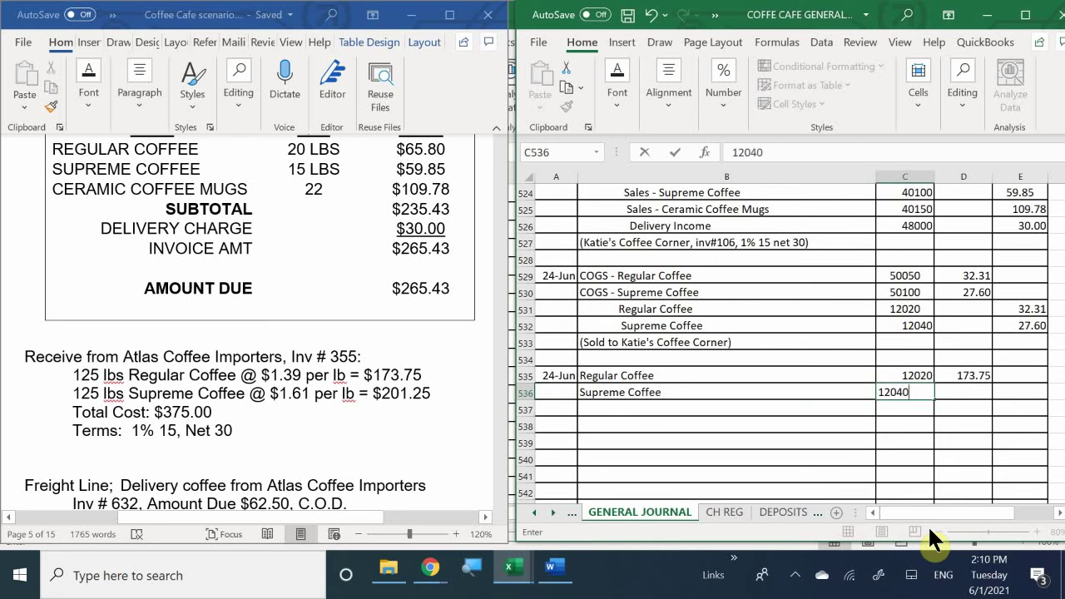
key(Return)
key(Right)
key(Up)
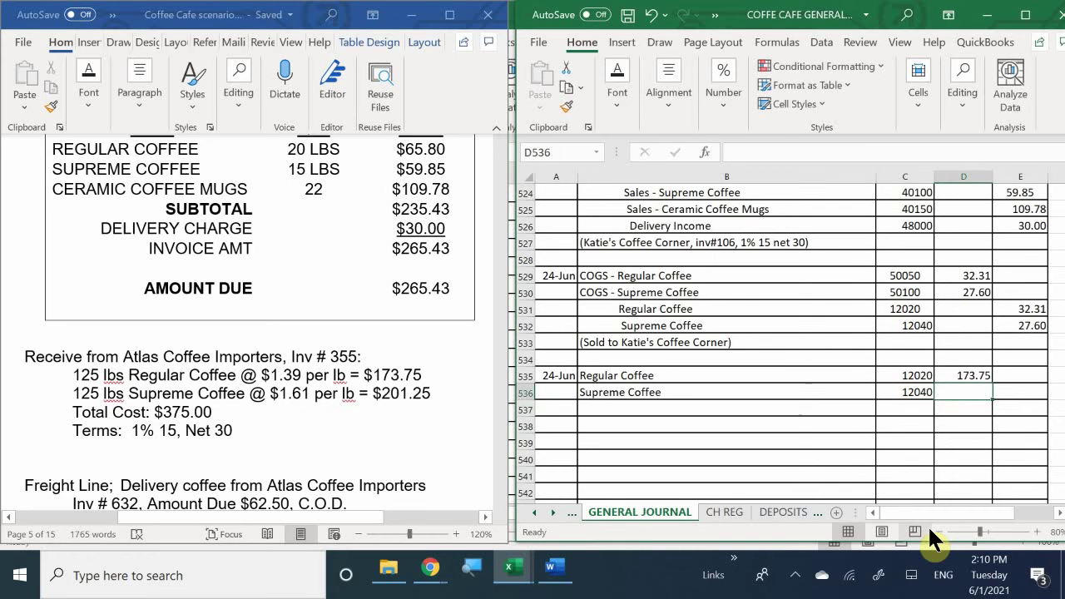
text(201.25)
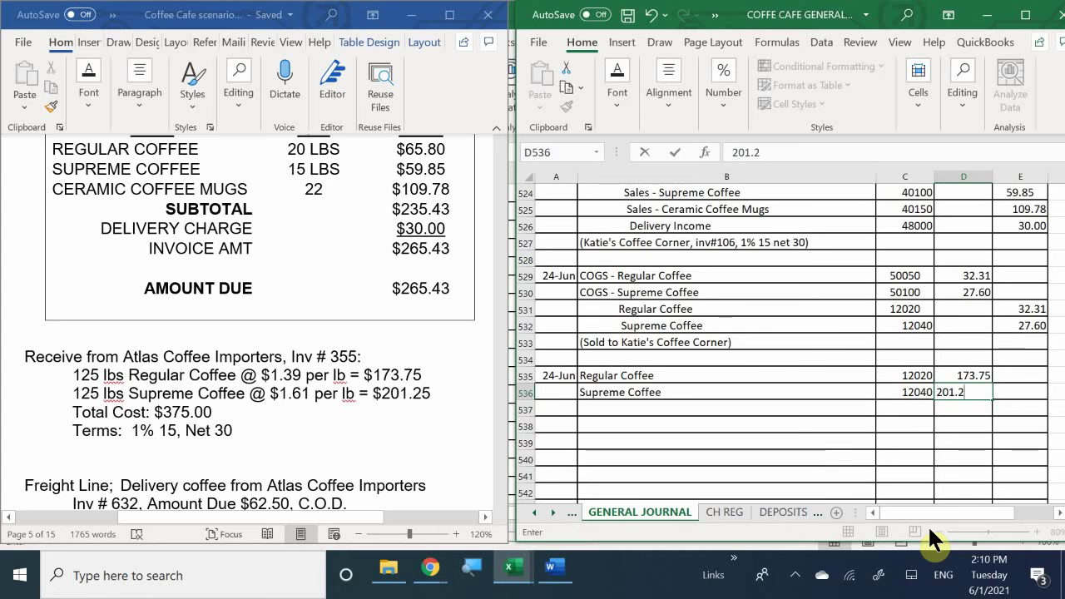
key(Return)
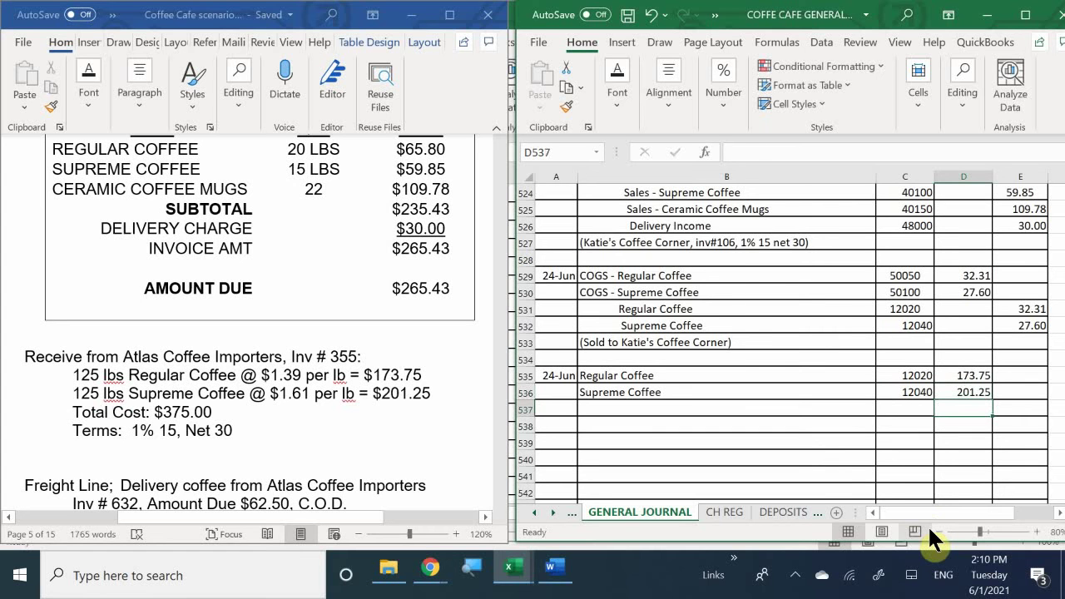
Add an indented Accounts Payable line in row 537 with account number 20000.
key(Left)
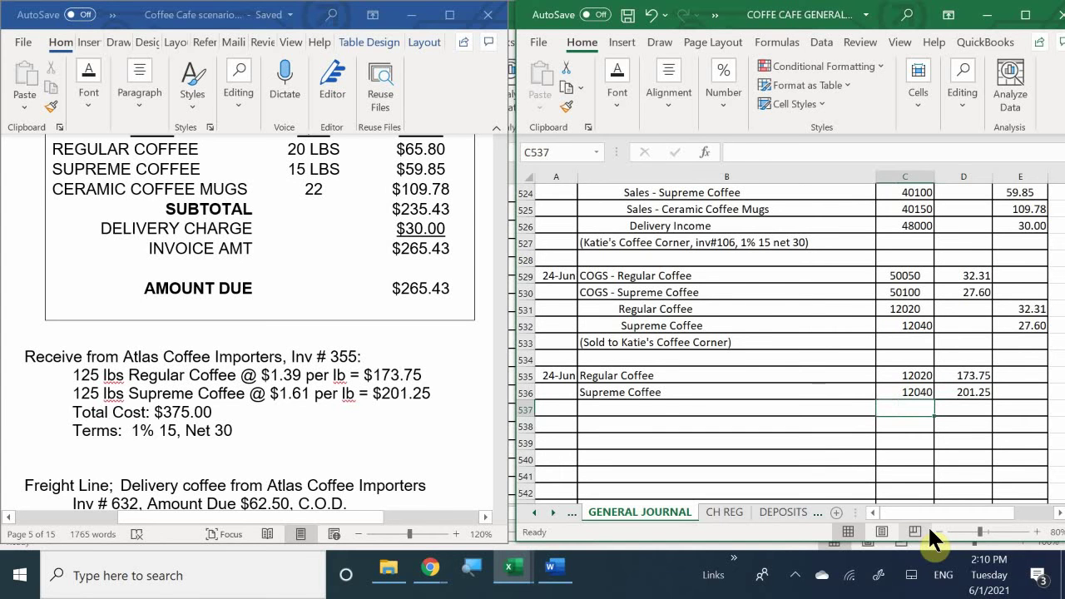
click(655, 414)
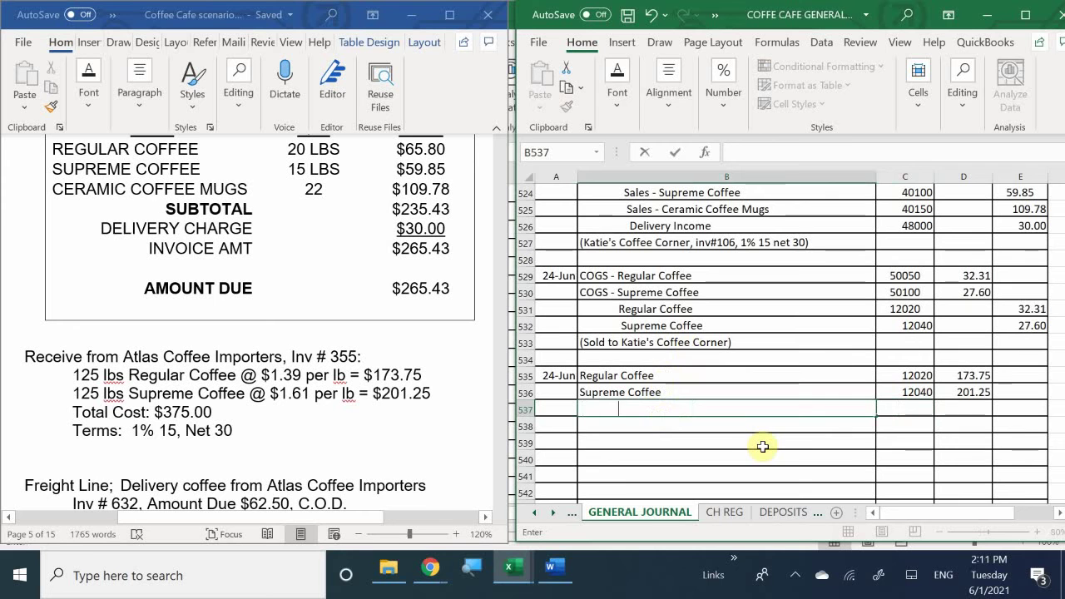
text(Accounts P)
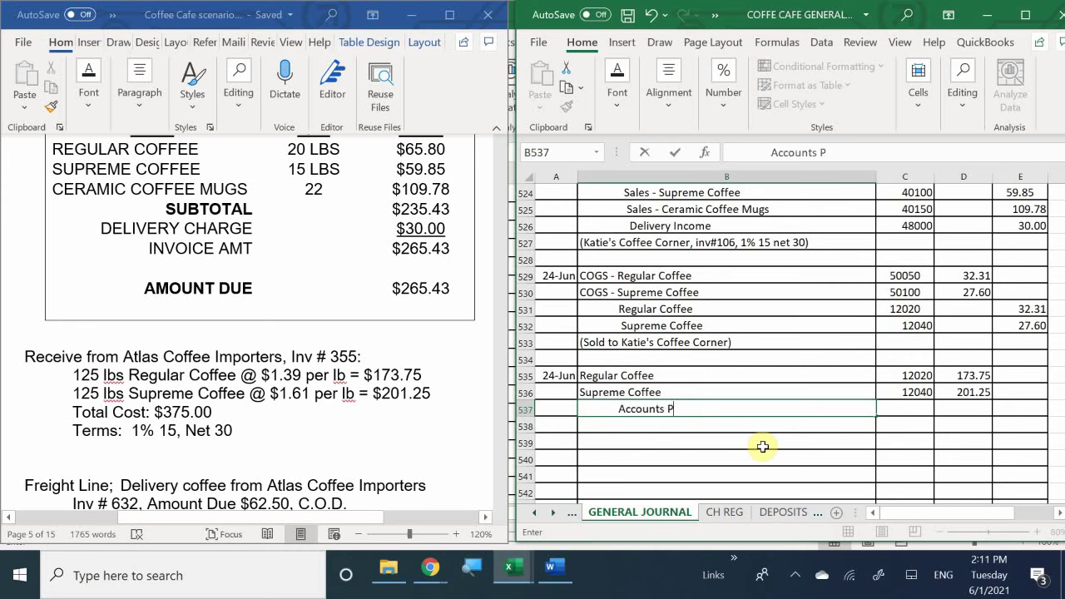
text(auab)
key(BackSpace)
key(BackSpace)
key(BackSpace)
text(yabel)
key(BackSpace)
key(BackSpace)
key(BackSpace)
text(ble)
key(Tab)
text(2)
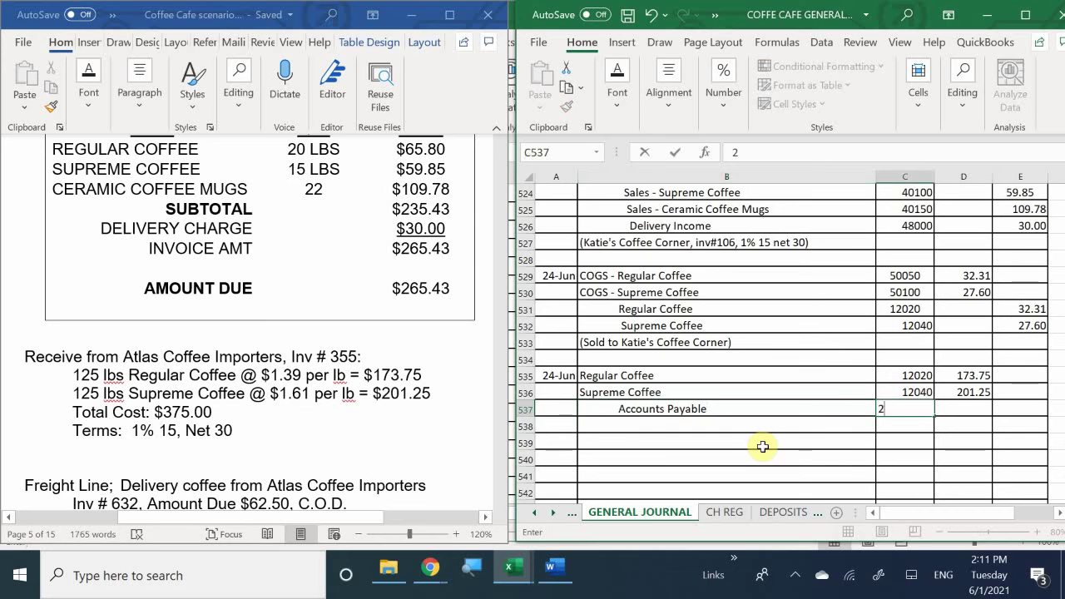
text(0000)
key(ctrl+Return)
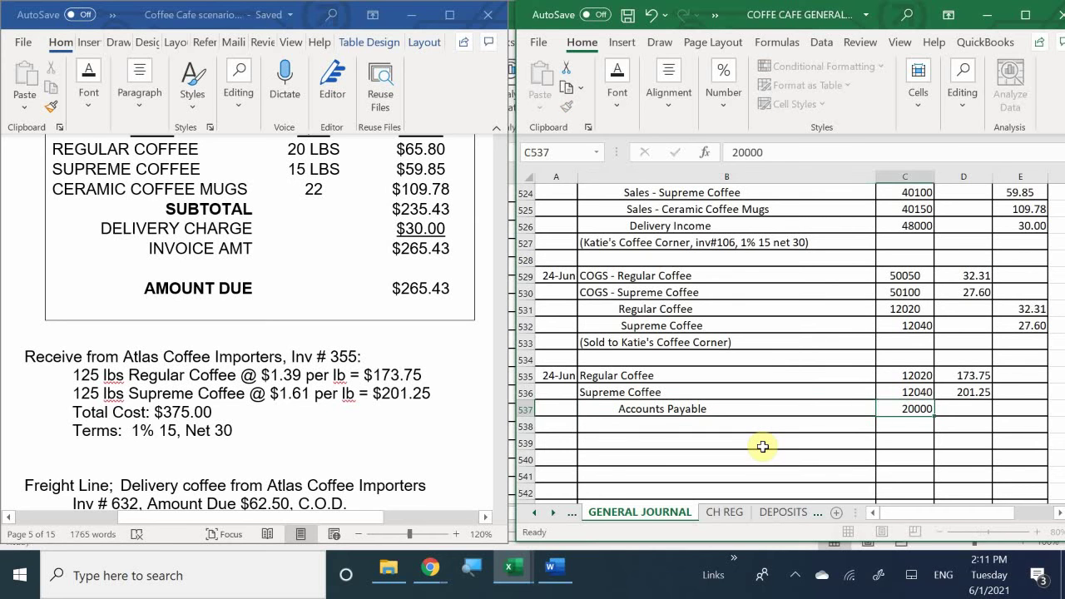
Credit Accounts Payable in E537 with a formula adding the two coffee debits, D535+D536.
key(Tab)
key(Tab)
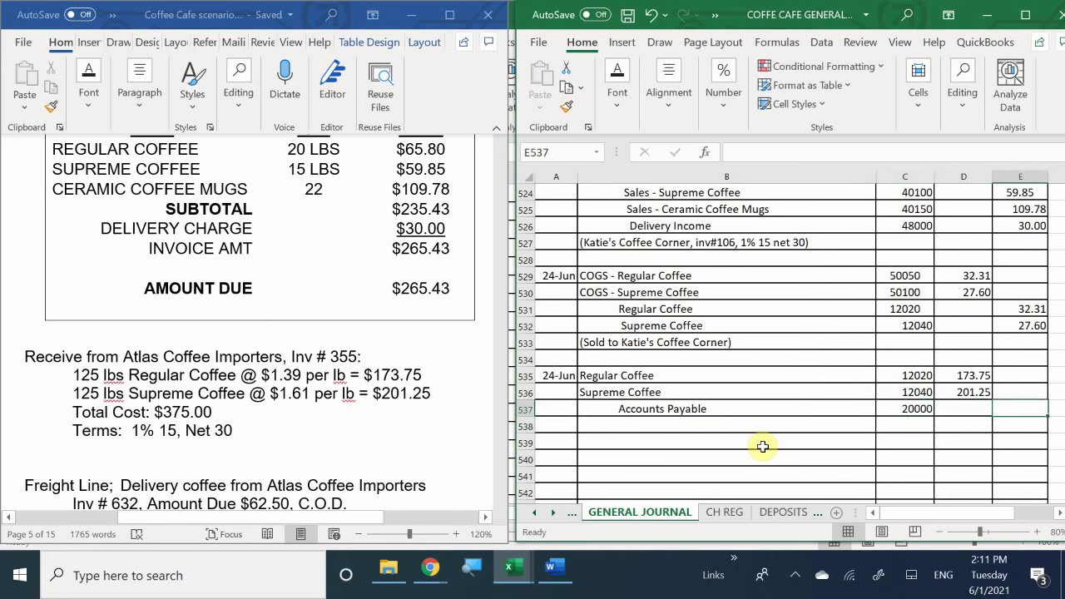
text(=)
key(Up)
key(Left)
key(Up)
text(+)
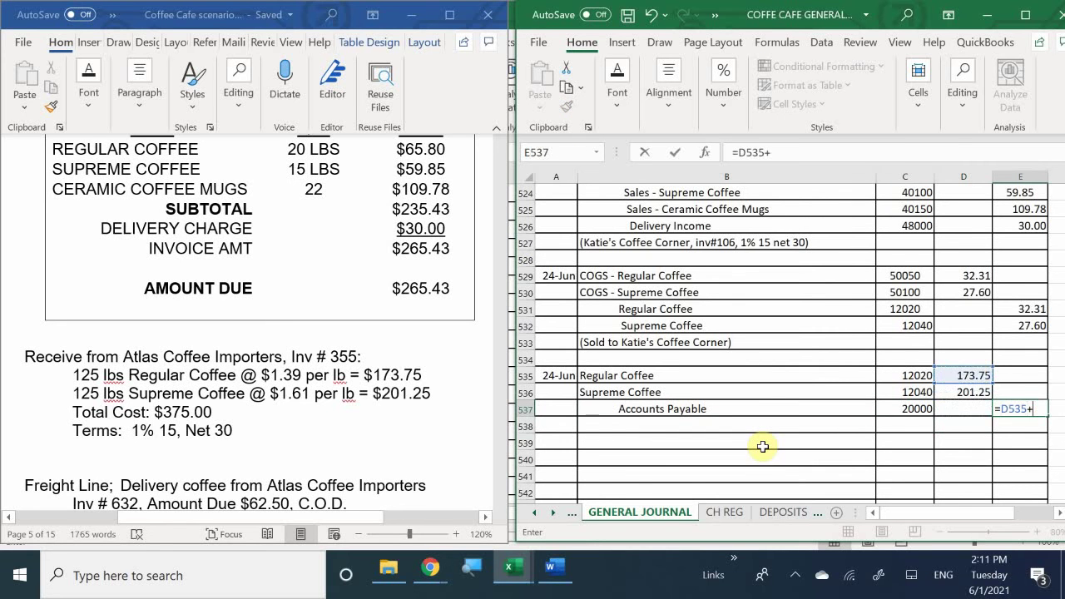
key(Left)
key(Up)
key(Return)
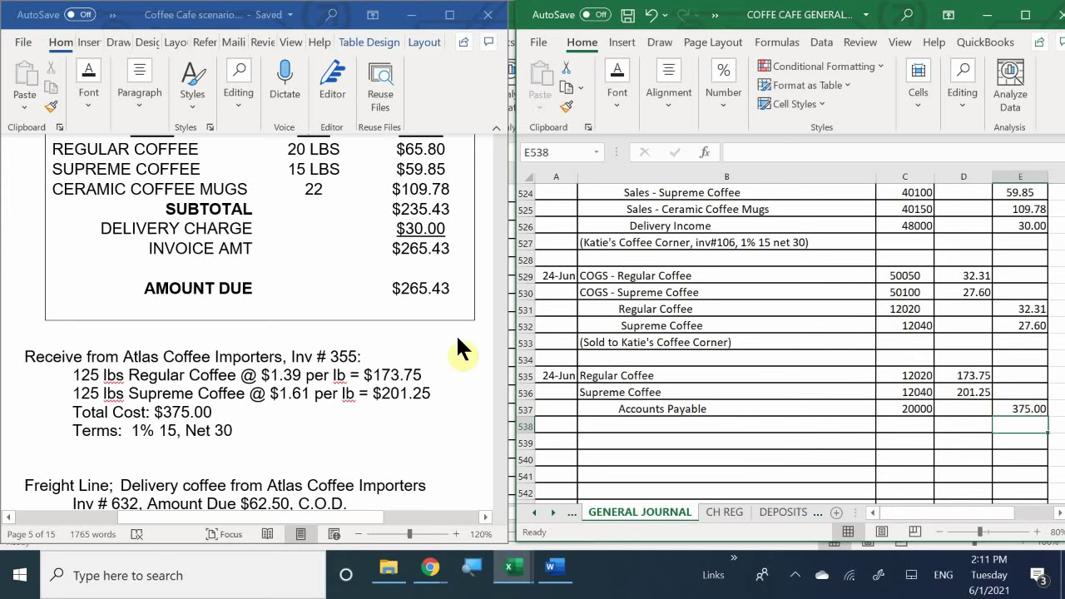
Enter the explanation "(Atlas Coffee Imports, inv#355, 1% 15 net 30)" in B538 beneath the Accounts Payable line.
click(615, 429)
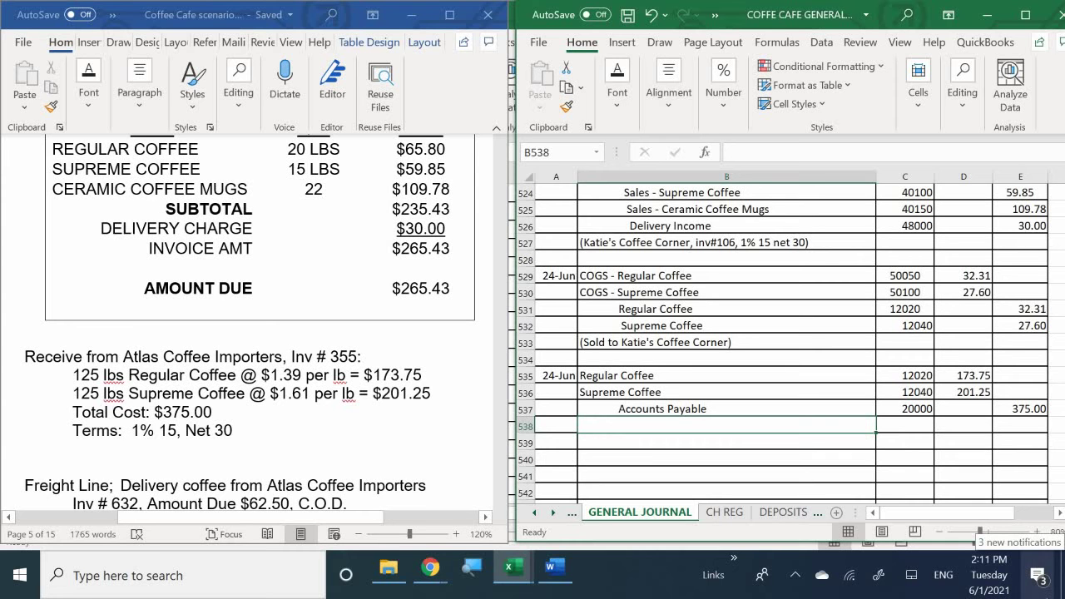
text(()
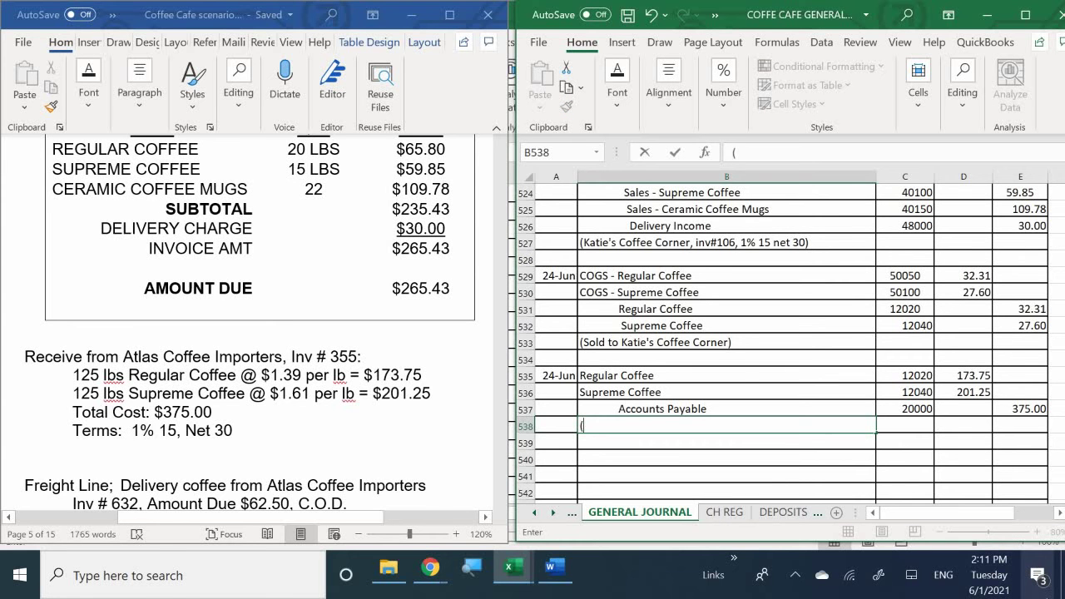
text(Atlas Co)
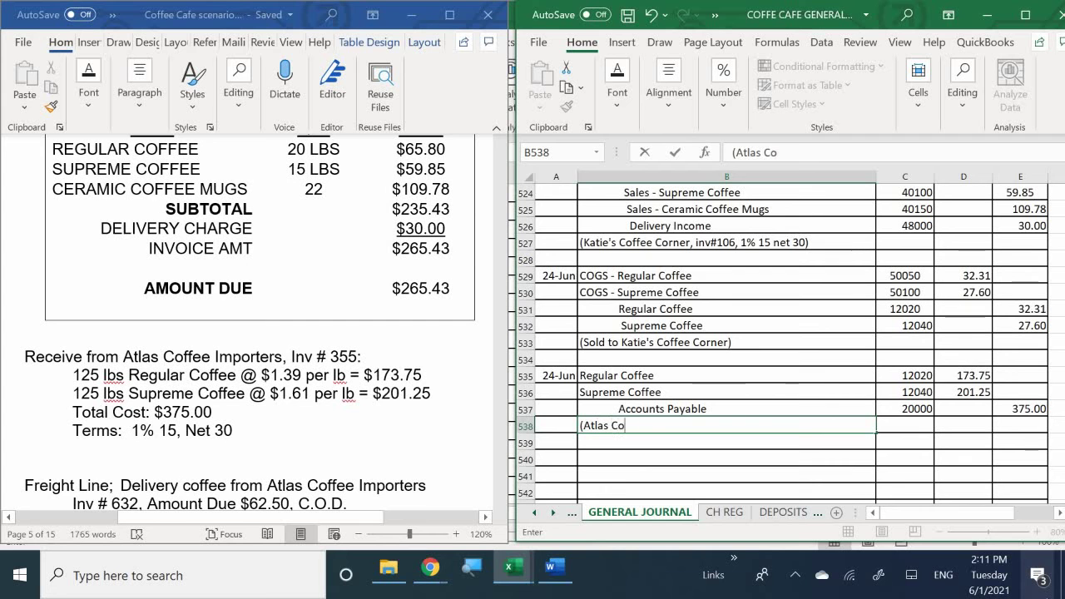
text(ffee Imports, inv@)
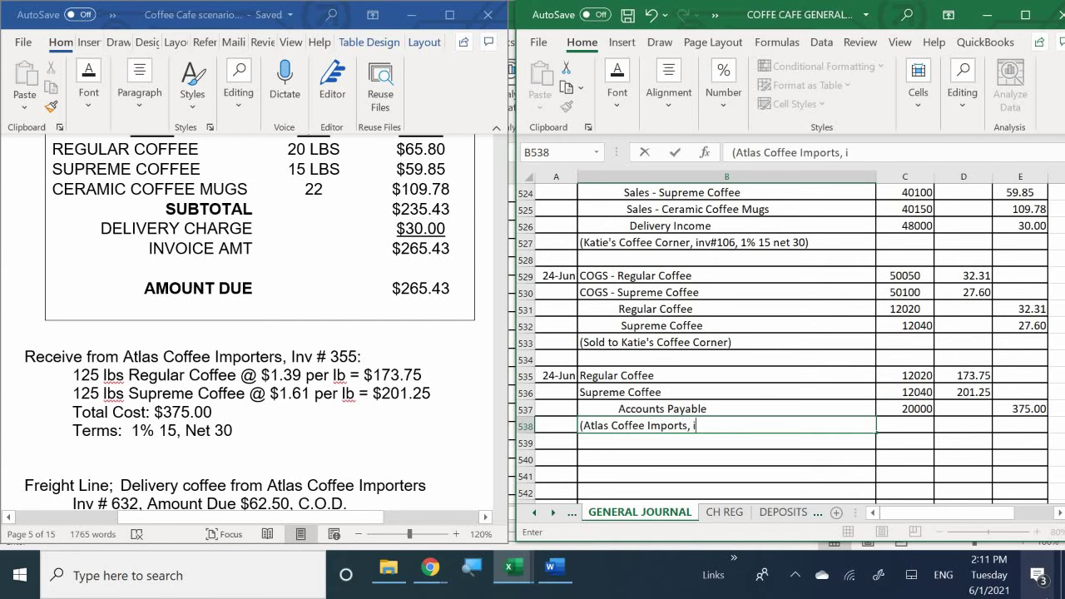
key(BackSpace)
text(@)
key(BackSpace)
text(@)
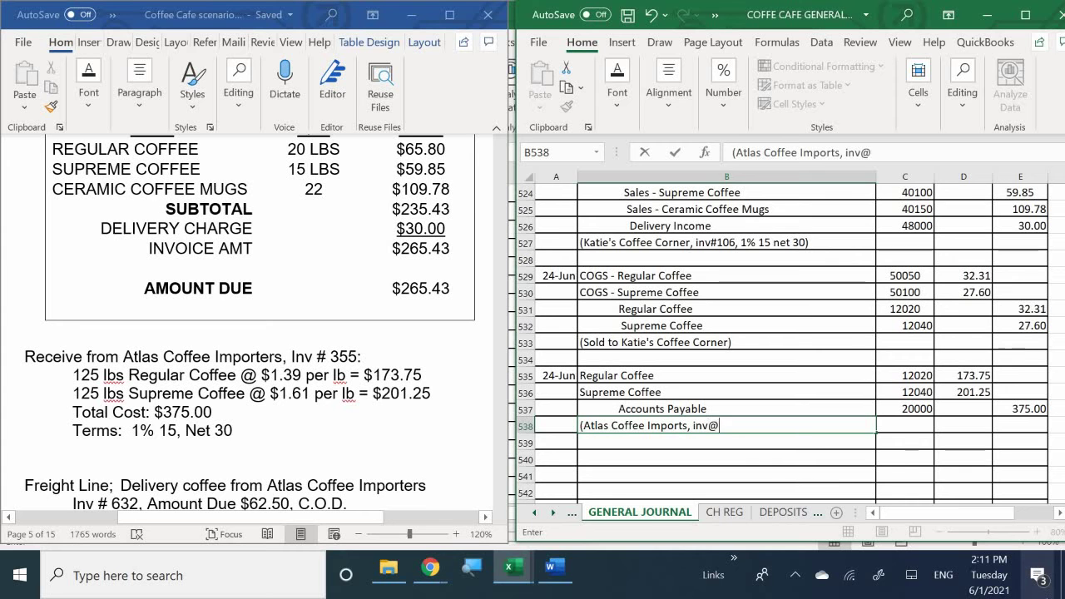
key(BackSpace)
text(#355)
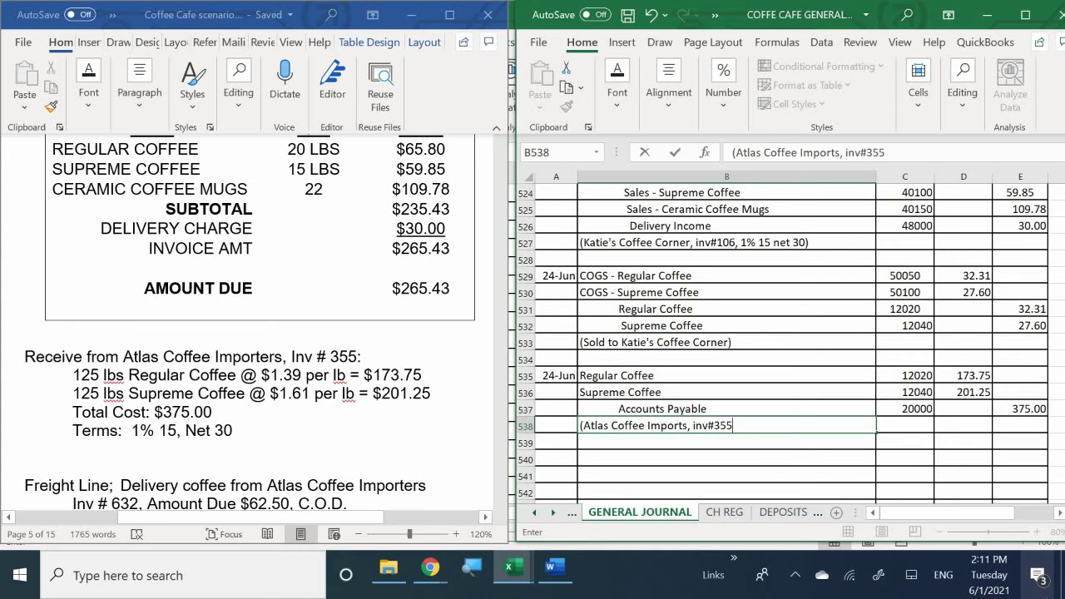
text(, 1%)
text( 15 )
text(net)
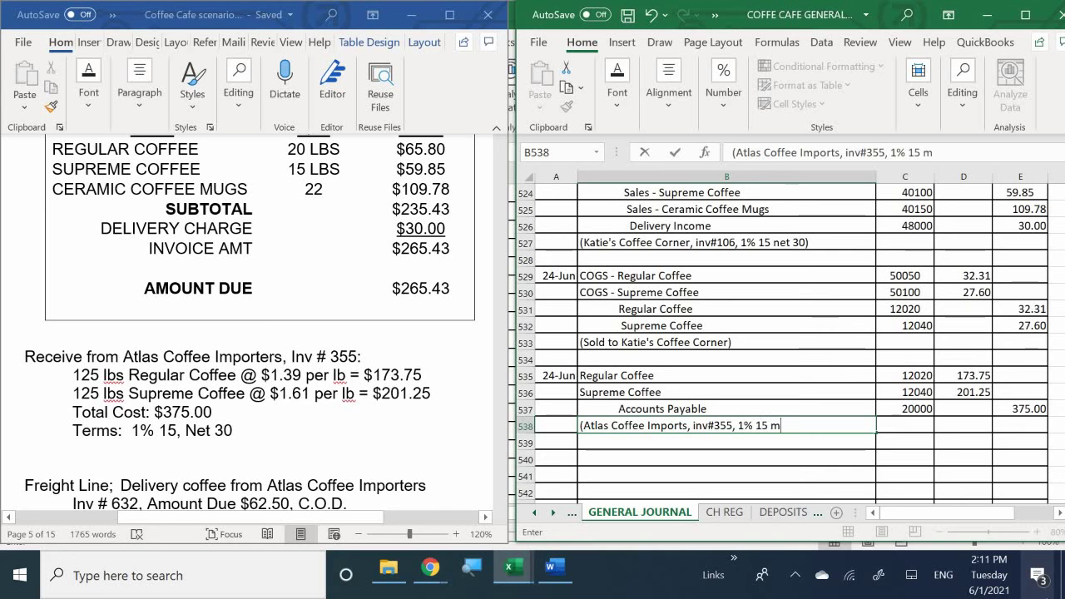
text( 3)
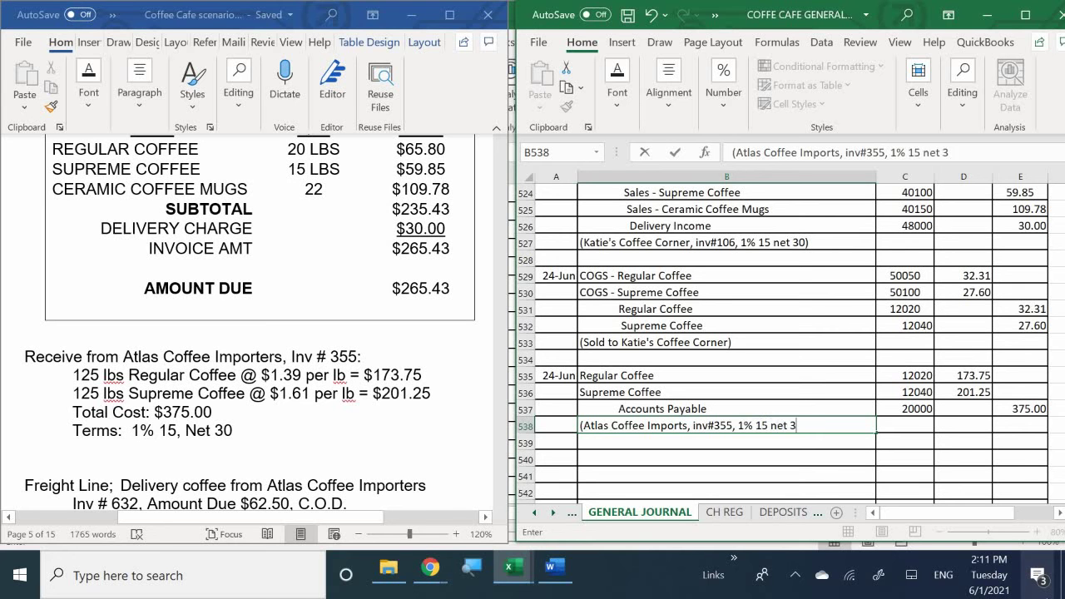
text(0_)
key(BackSpace)
text())
key(Return)
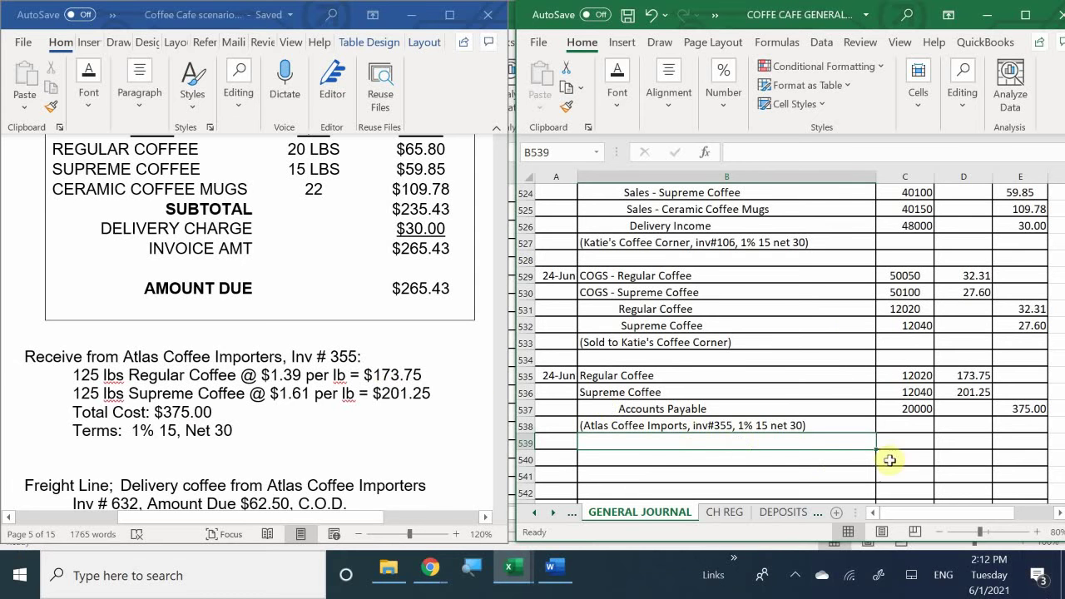
Switch to the general ledger workbook and enter the date 6/24 in A223, the next open Regular Coffee row on the ASSETS sheet.
mouse_move(511, 568)
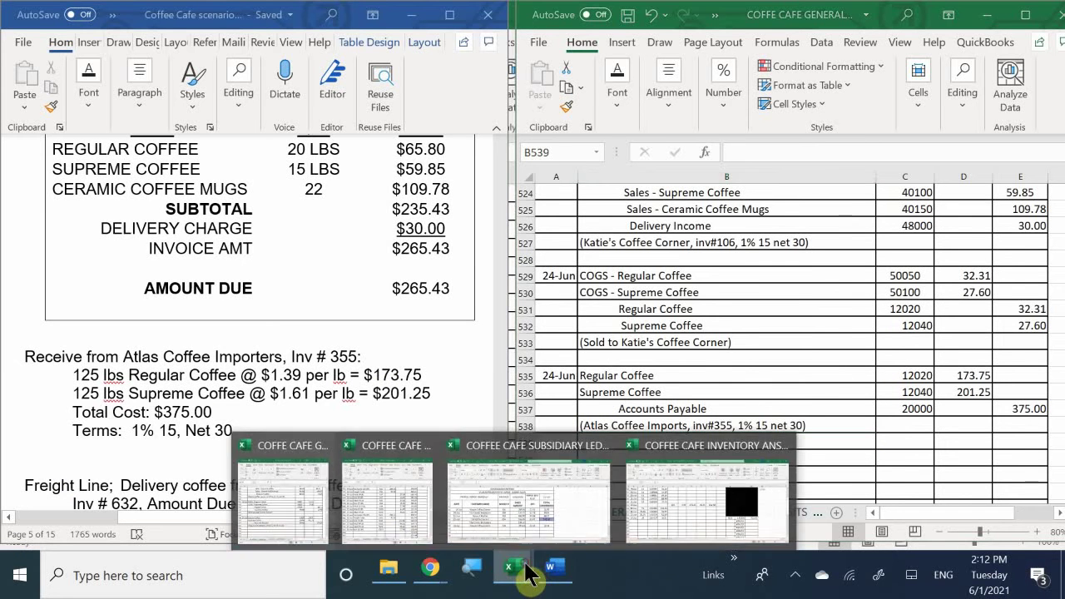
click(392, 526)
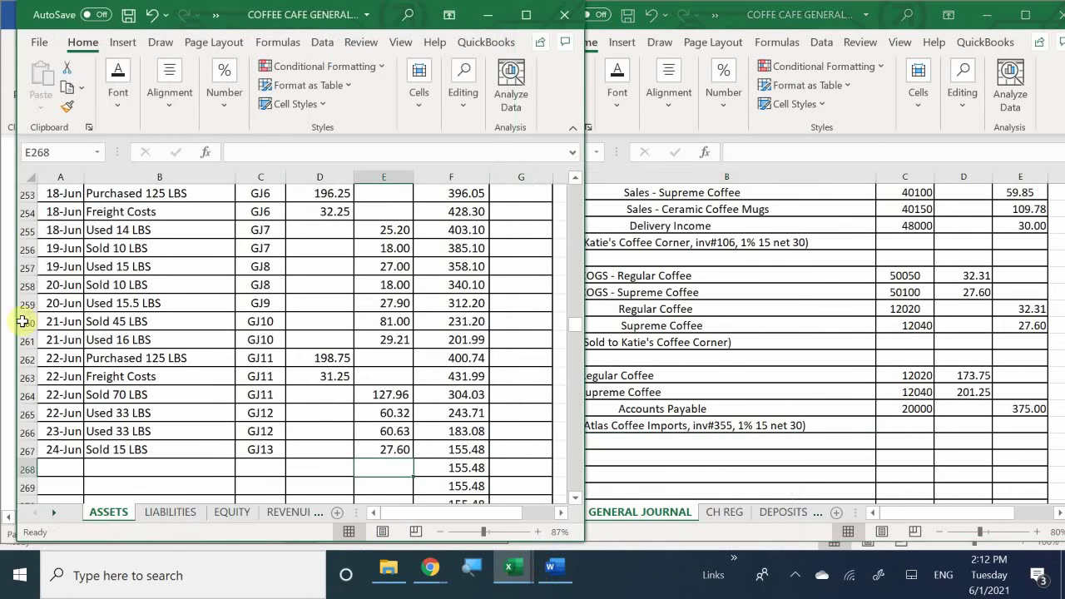
click(100, 468)
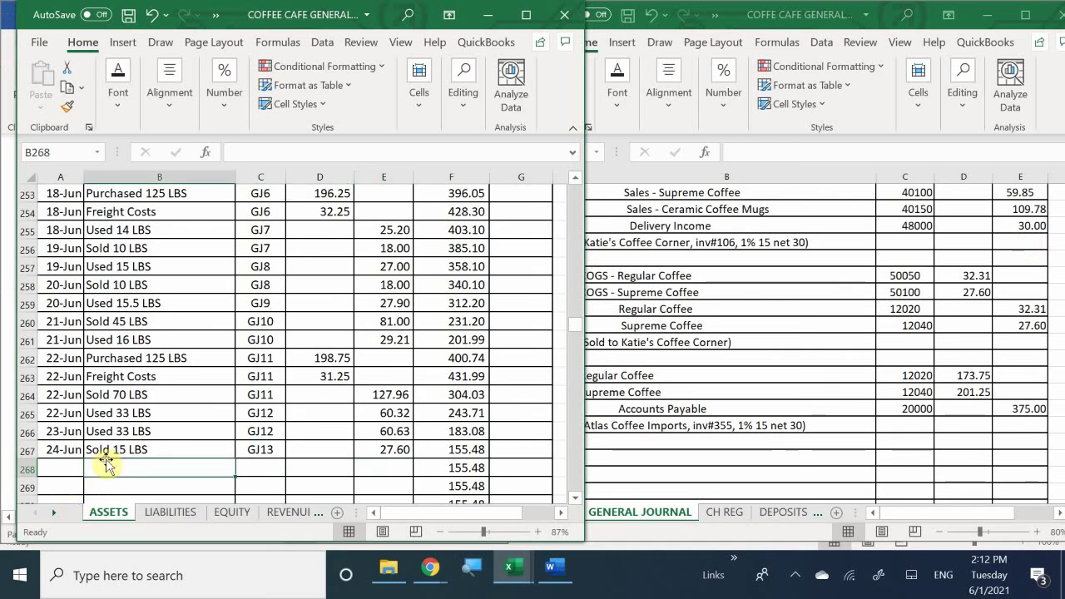
scroll(98, 453, up, 5)
scroll(95, 451, up, 8)
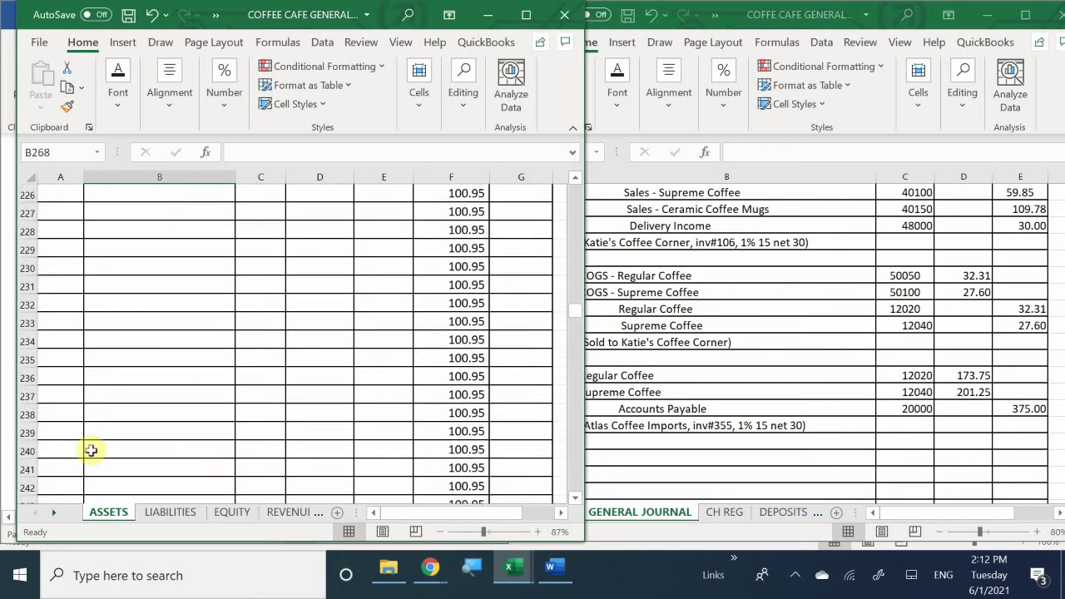
scroll(92, 450, up, 1)
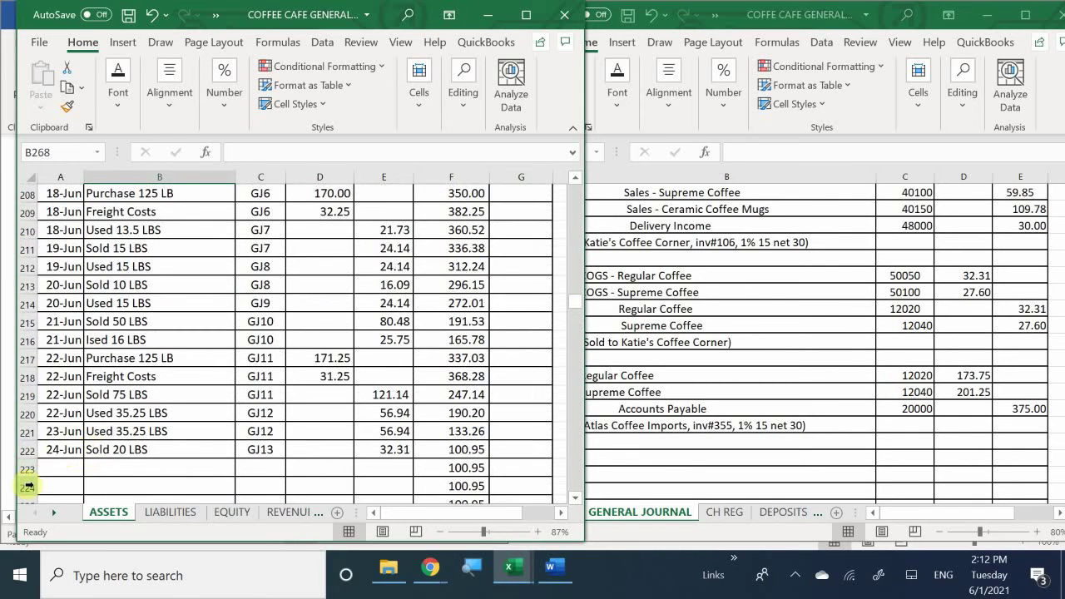
click(52, 467)
text(6/24)
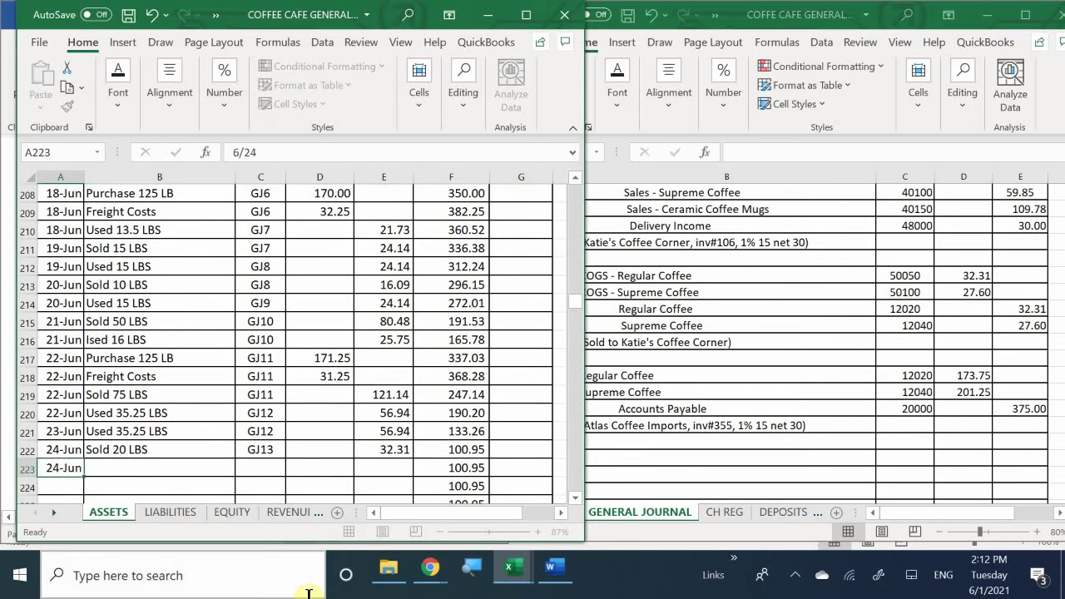
key(Return)
Fill the item description in B223 with the formula =B217, reusing the earlier "Purchase 125 LB" text.
key(Tab)
key(Up)
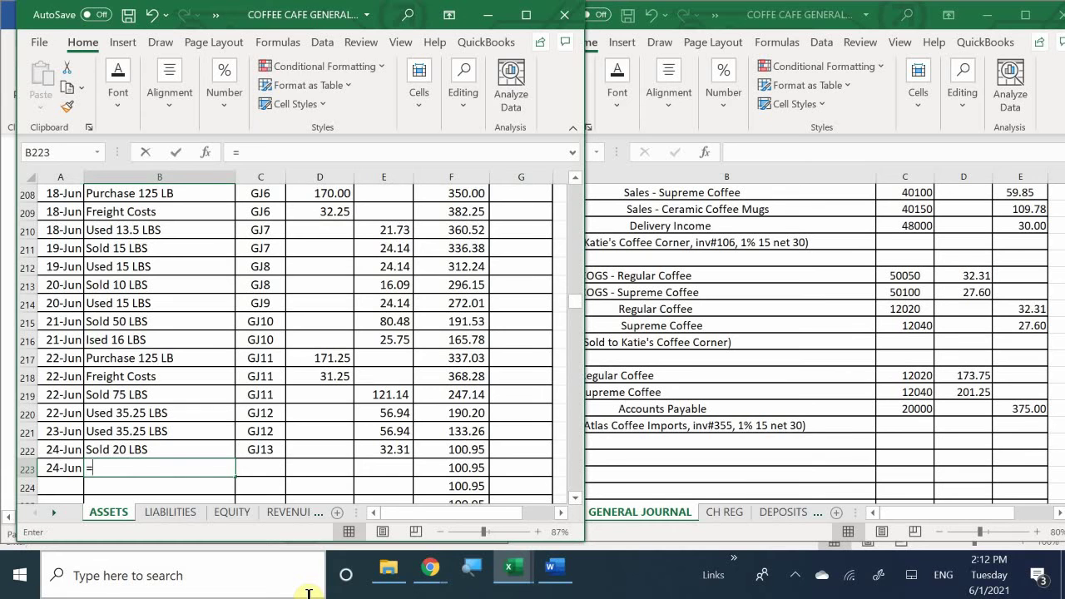
text(=)
key(Up)
key(Up)
key(Up)
key(Up)
key(Up)
key(Up)
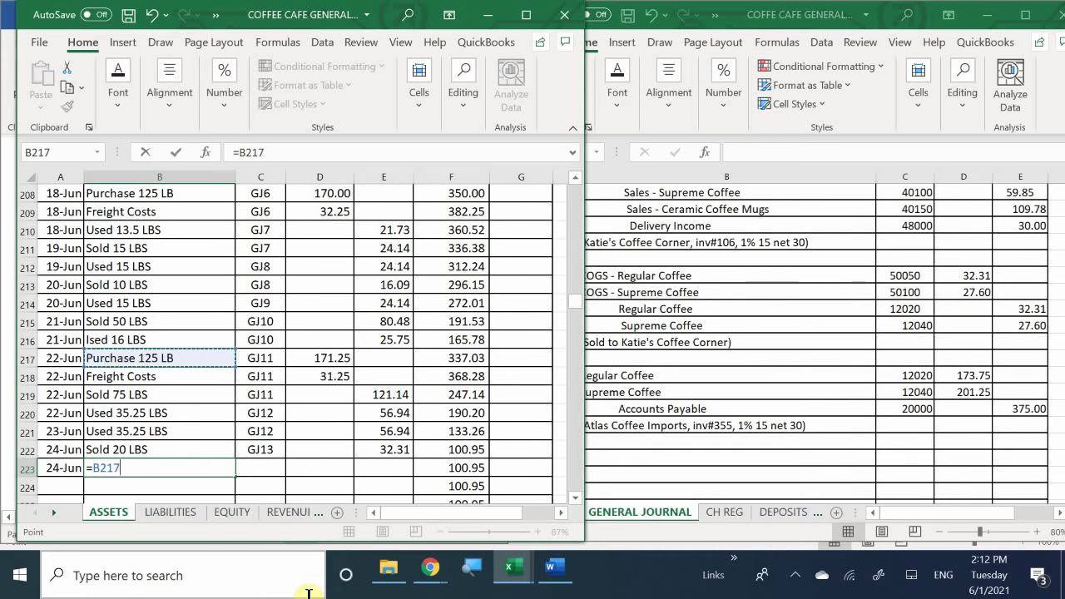
key(Return)
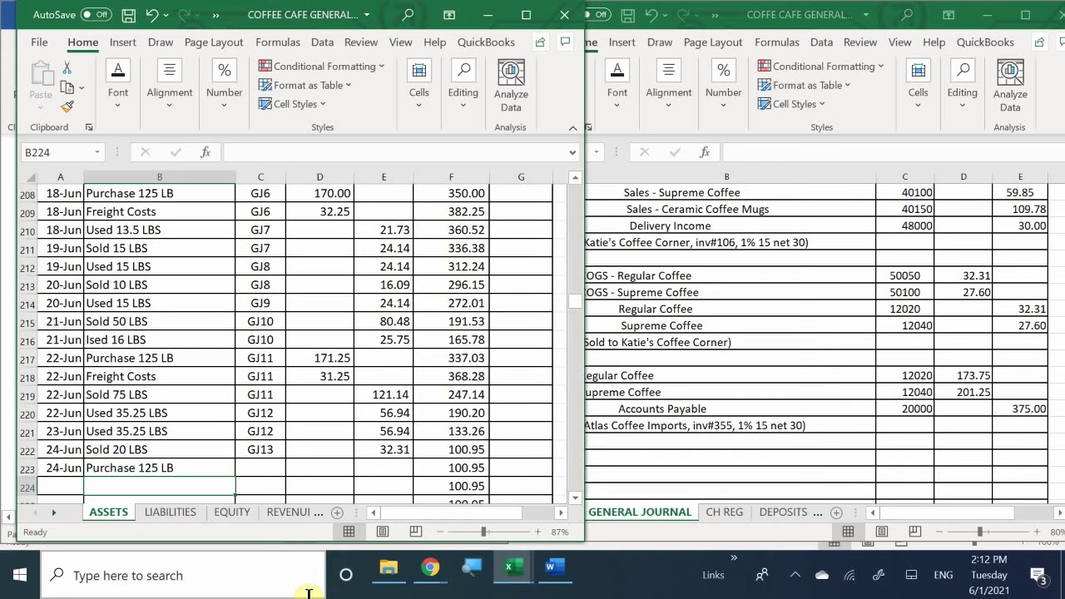
Set the Regular Coffee posting reference in C223 with =C222 and enter a debit of 173.75 in D223.
click(255, 471)
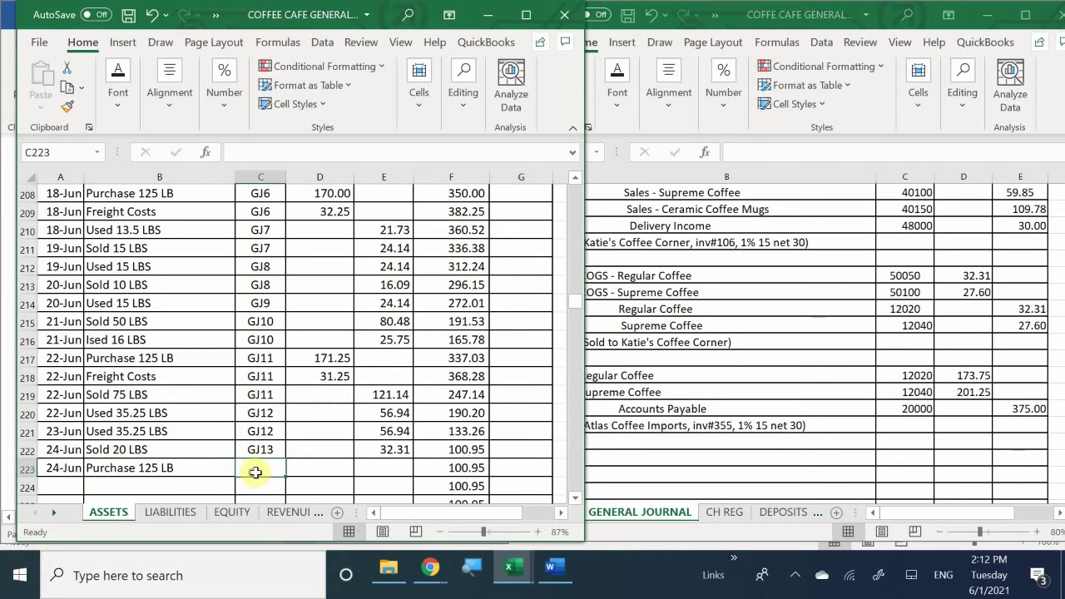
text(=)
key(Up)
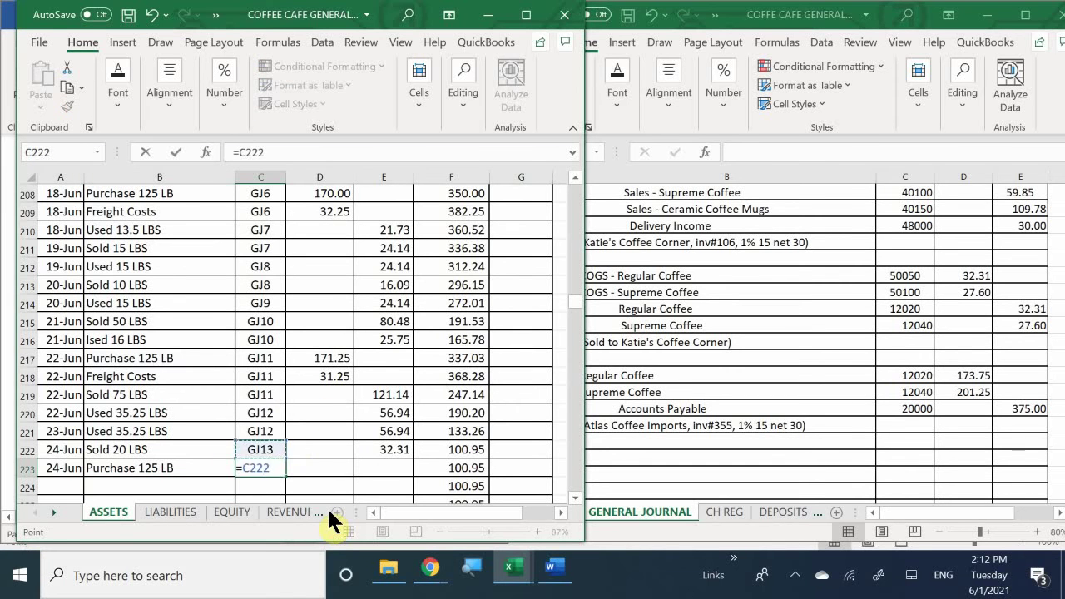
key(Return)
key(Up)
key(Right)
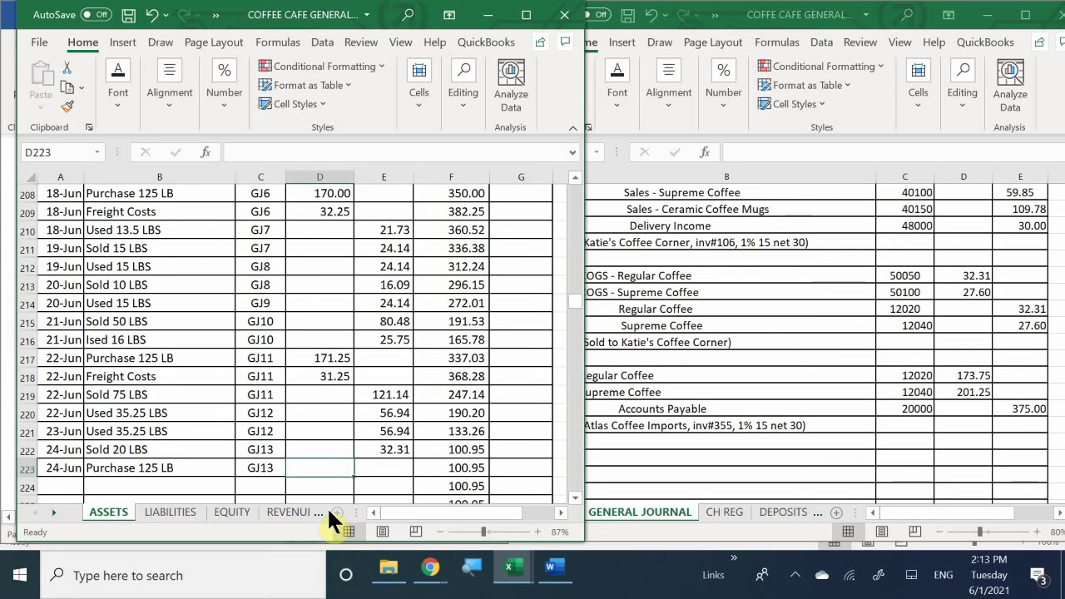
text(173.75)
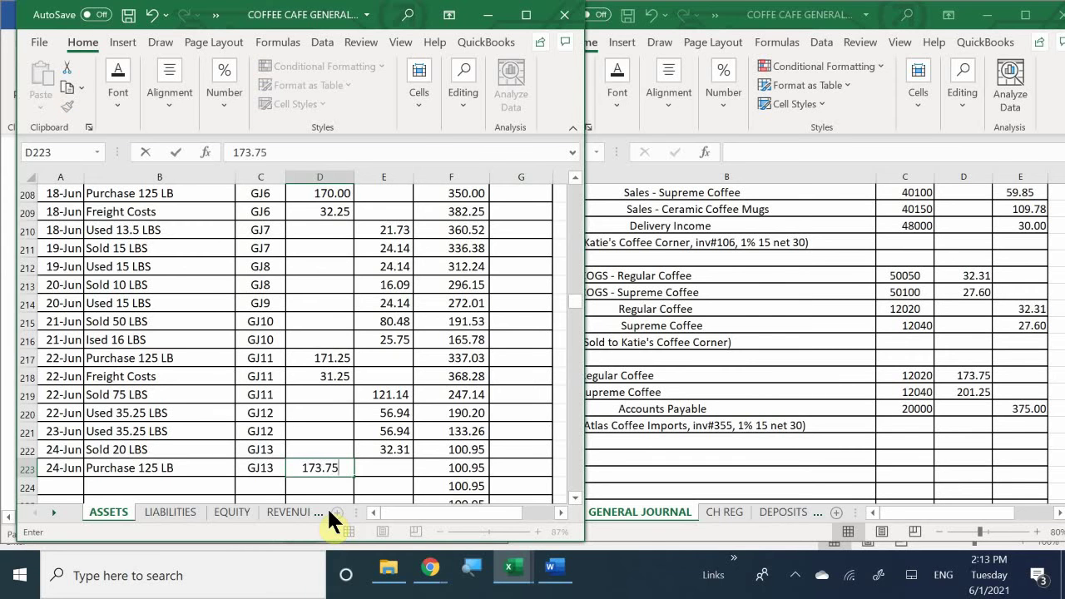
key(Return)
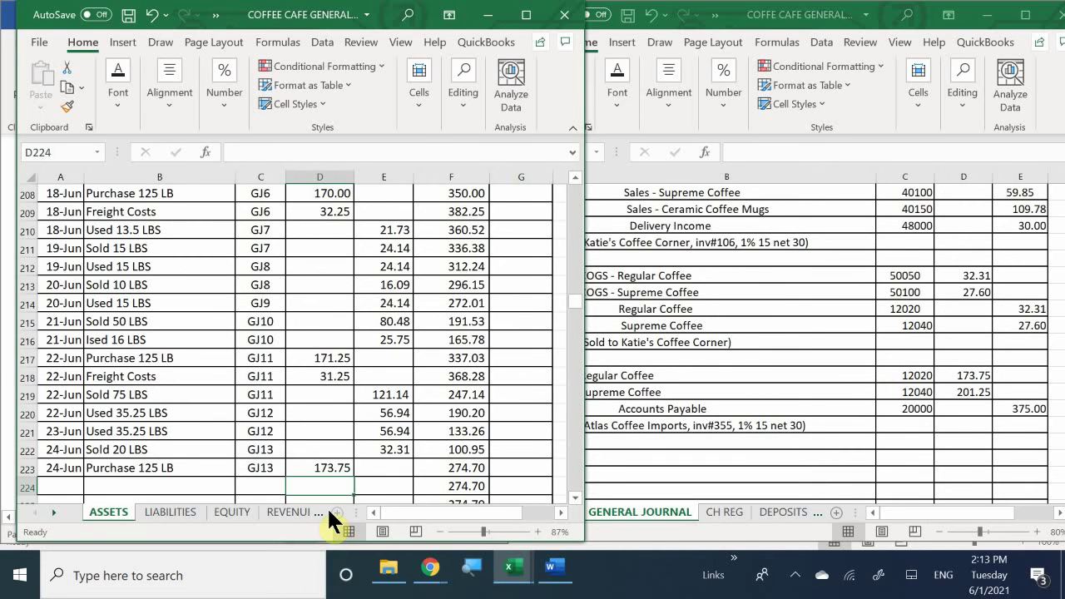
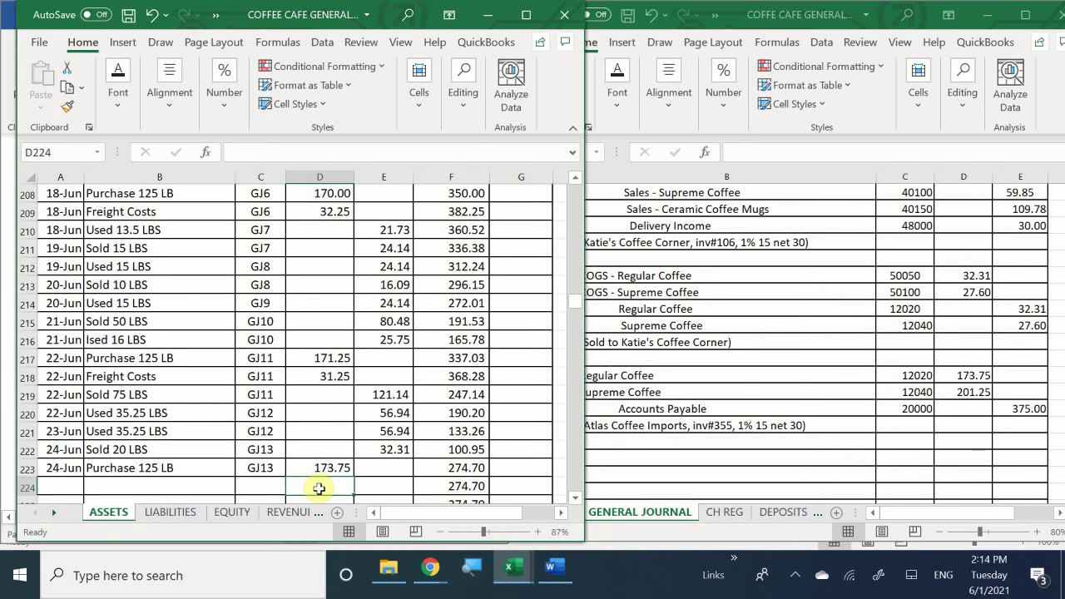
Enter the date 6/24 in A268, the next open row of the Supreme Coffee ledger account.
scroll(109, 441, down, 9)
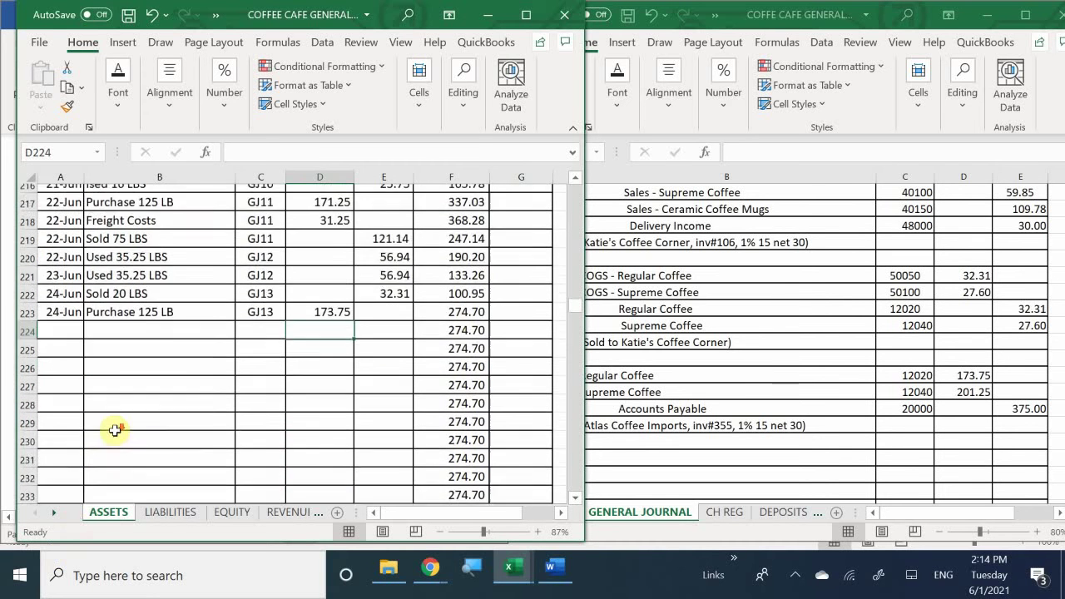
scroll(96, 447, down, 6)
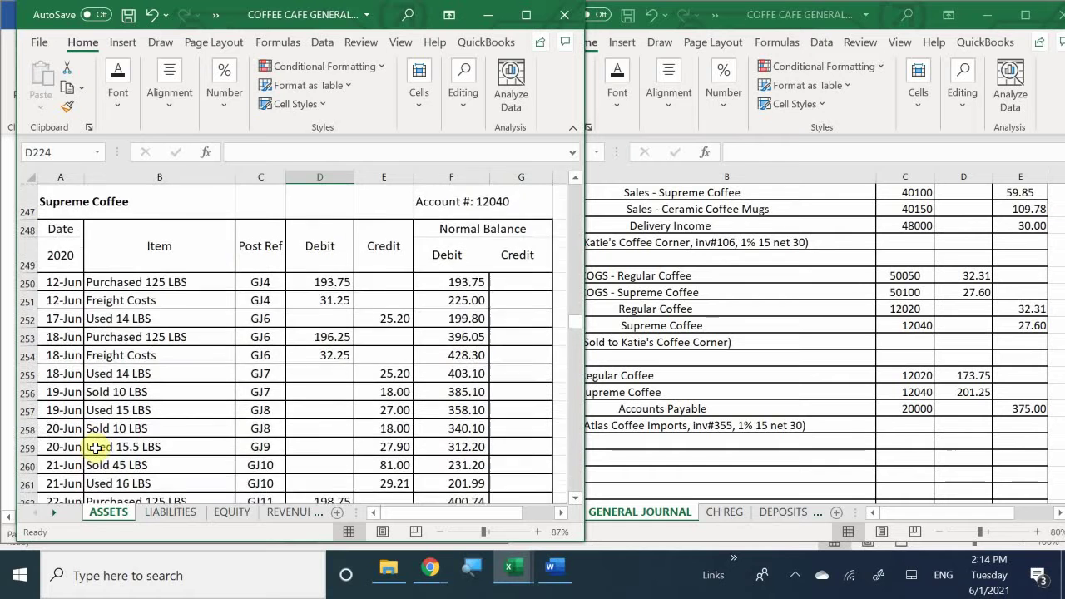
click(64, 468)
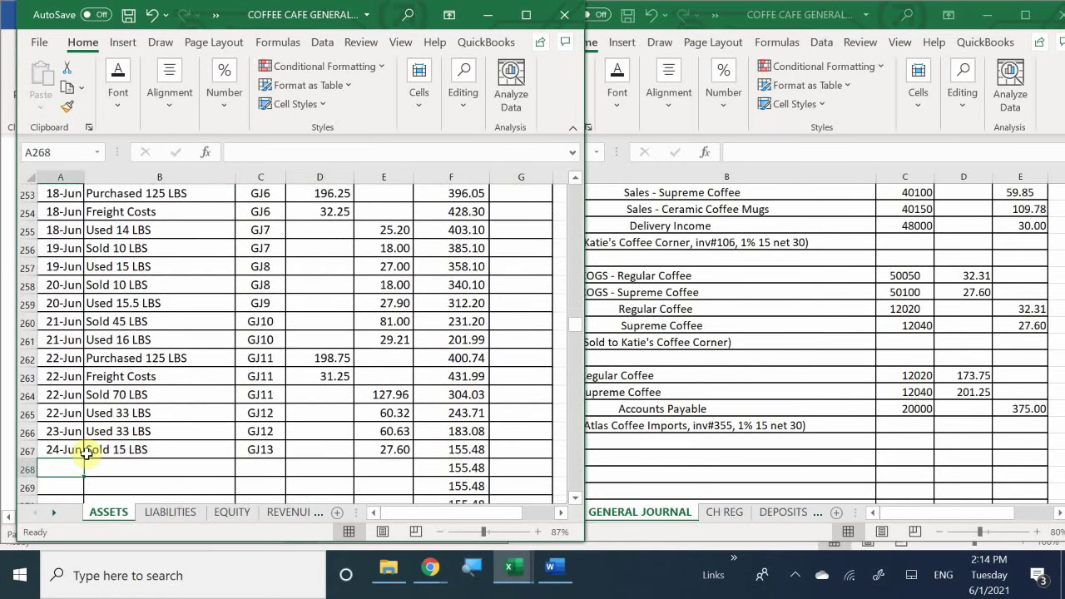
text(6/22)
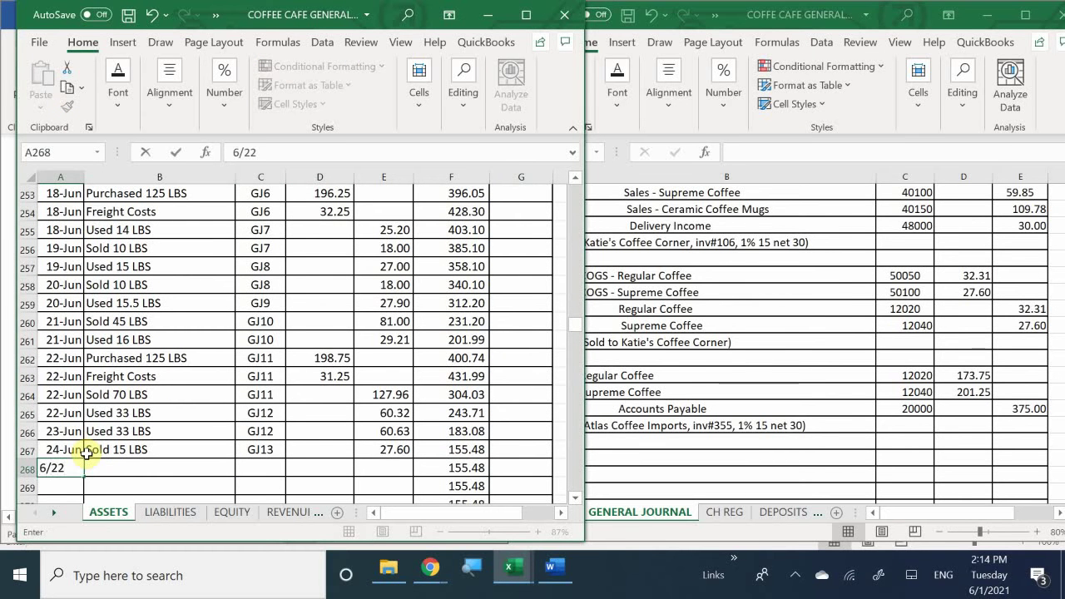
key(BackSpace)
text(4)
key(Tab)
Fill the item description in B268 with the formula =B262, reusing the earlier "Purchased 125 LBS" text.
text(=)
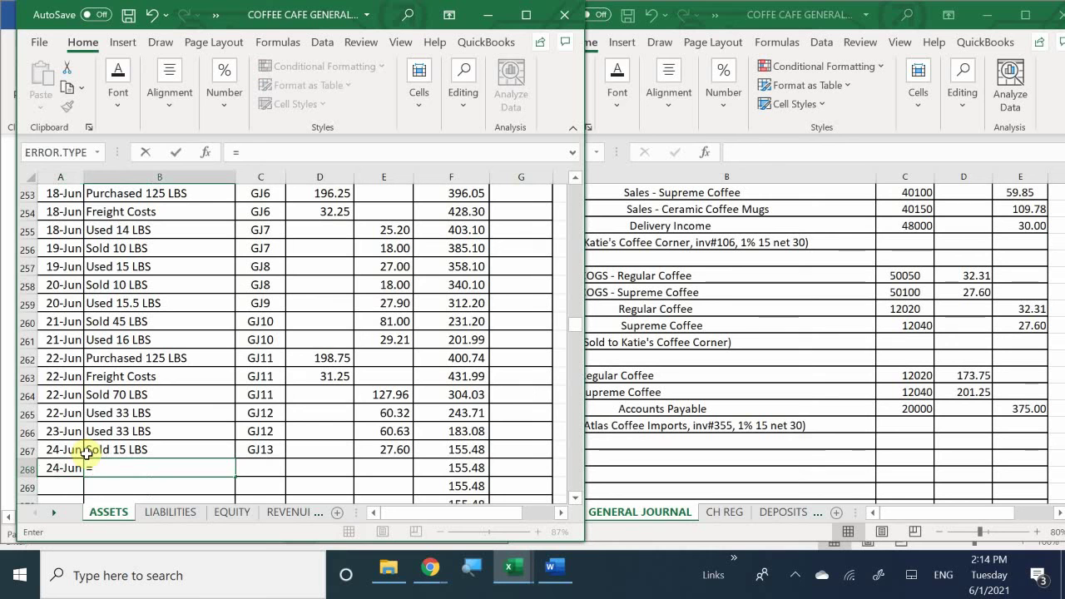
key(Up)
key(Up)
key(Up)
key(Up)
key(Up)
key(Up)
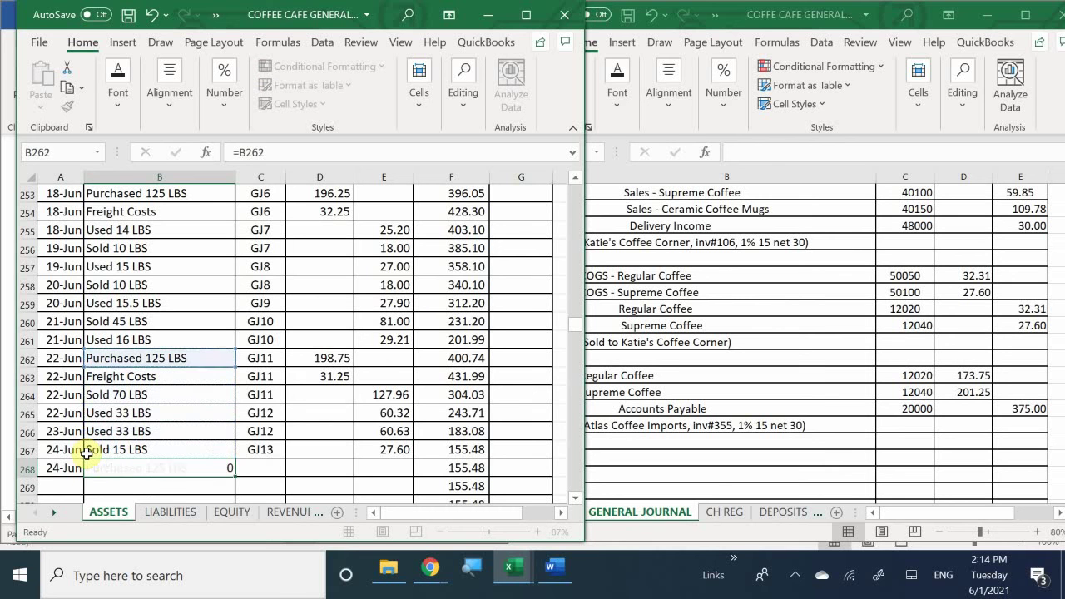
key(Return)
Set the Supreme Coffee posting reference in C268 with the formula =C267.
key(Right)
key(Up)
text(=)
key(Up)
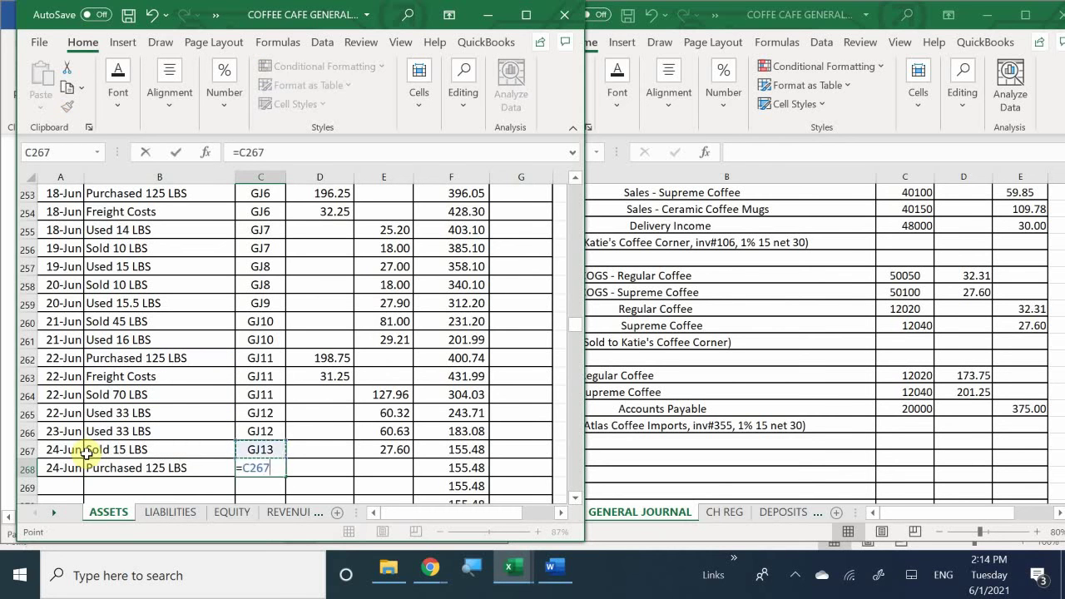
key(Return)
Enter a debit of 201.25 in D268 for the Supreme Coffee purchase.
key(Right)
key(Up)
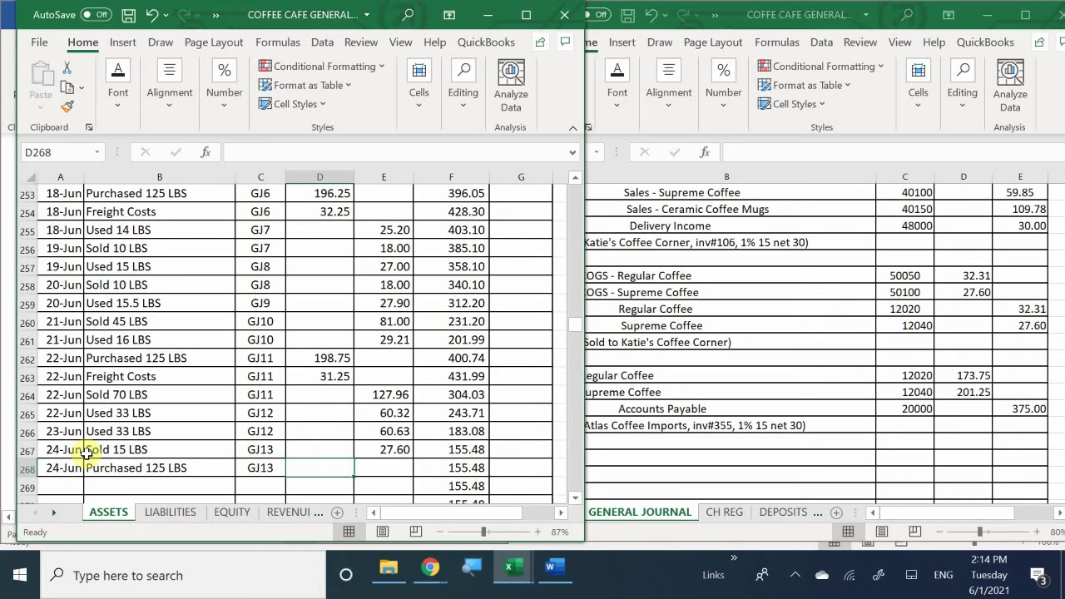
text(201.225)
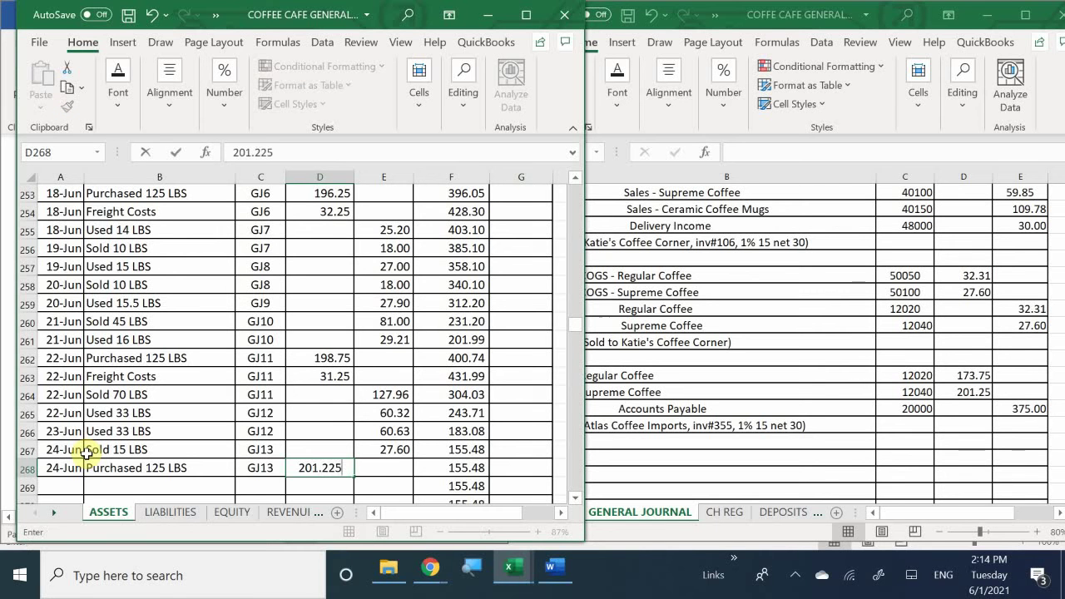
key(BackSpace)
key(BackSpace)
text(5)
key(Return)
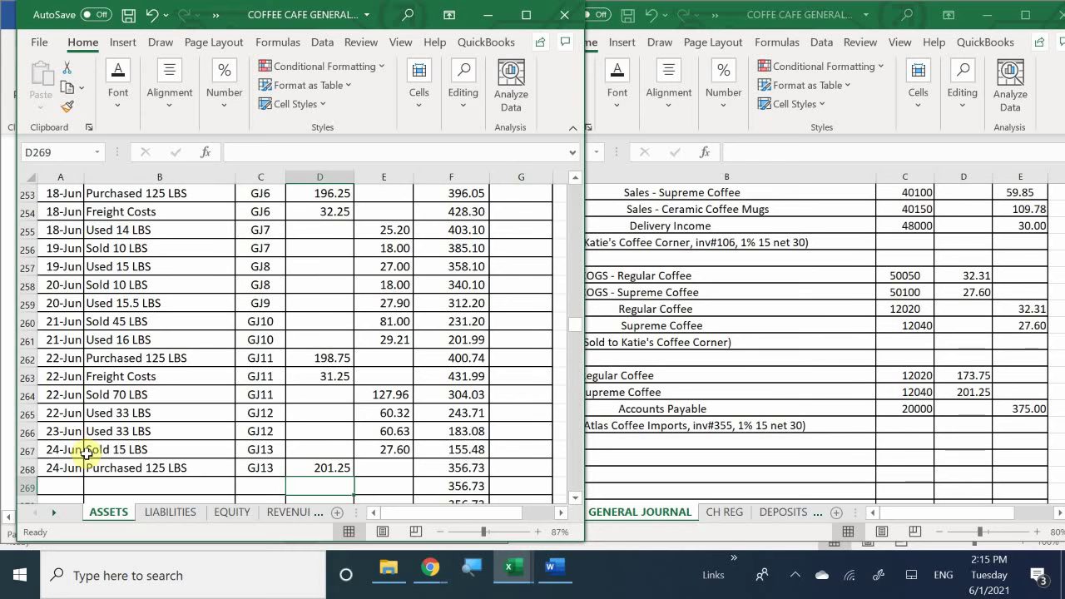
On the LIABILITIES sheet, enter the date 6/24 in A29, the next open Accounts Payable row.
click(165, 513)
scroll(135, 379, up, 5)
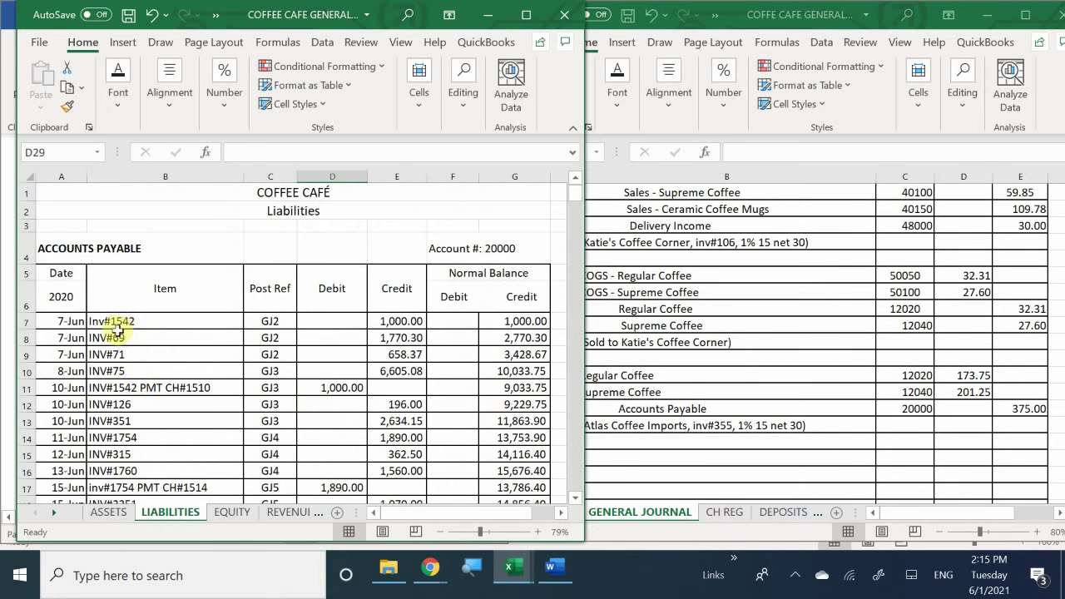
scroll(118, 331, down, 3)
scroll(118, 331, down, 2)
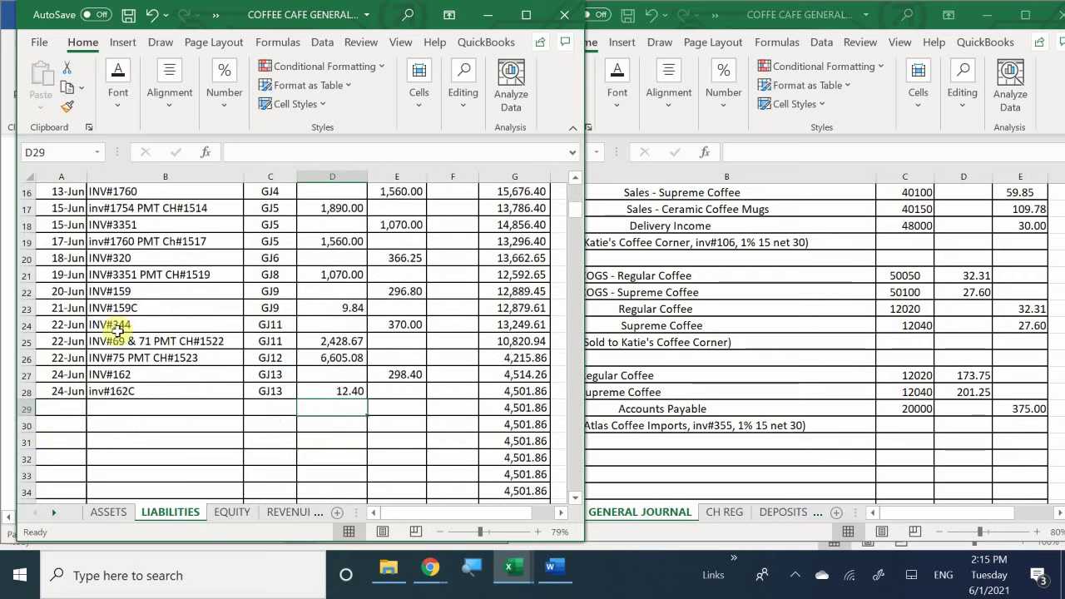
click(70, 405)
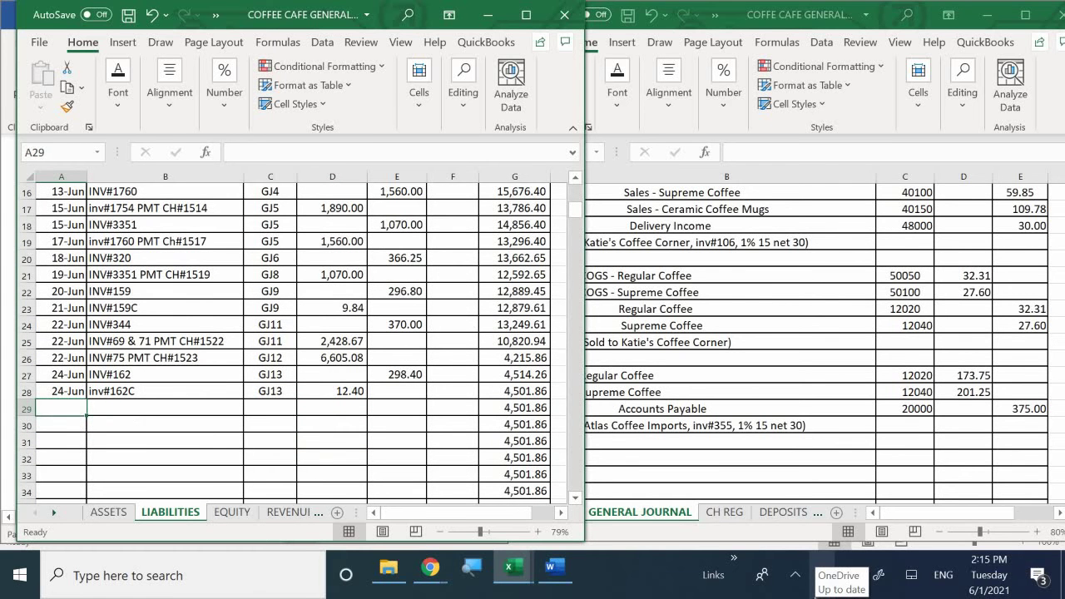
text(6/24)
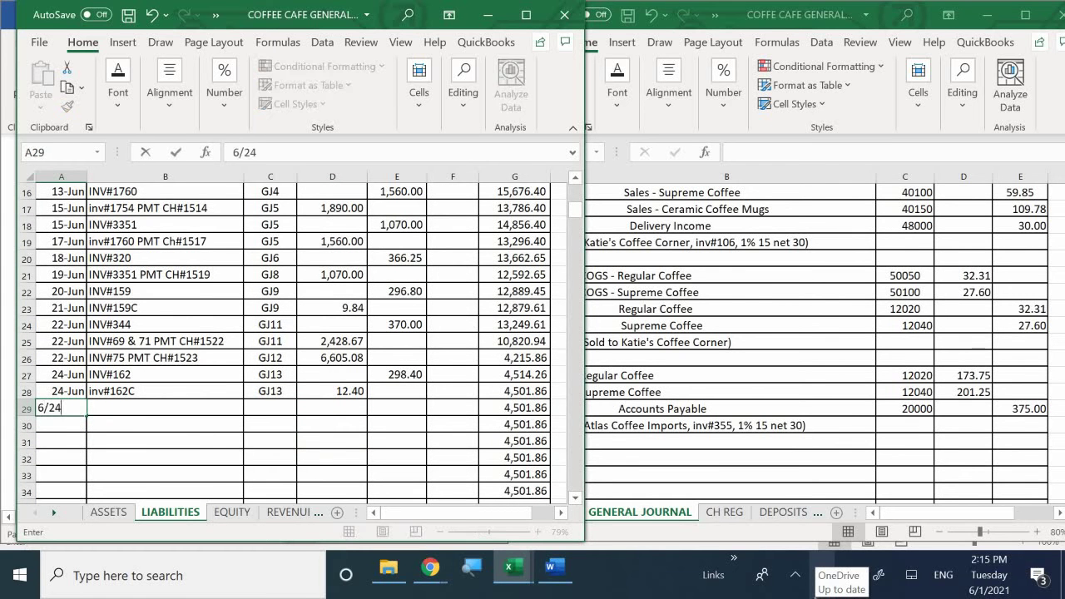
key(Return)
Enter INV#355 as the item description in B29 of the Accounts Payable account.
click(164, 408)
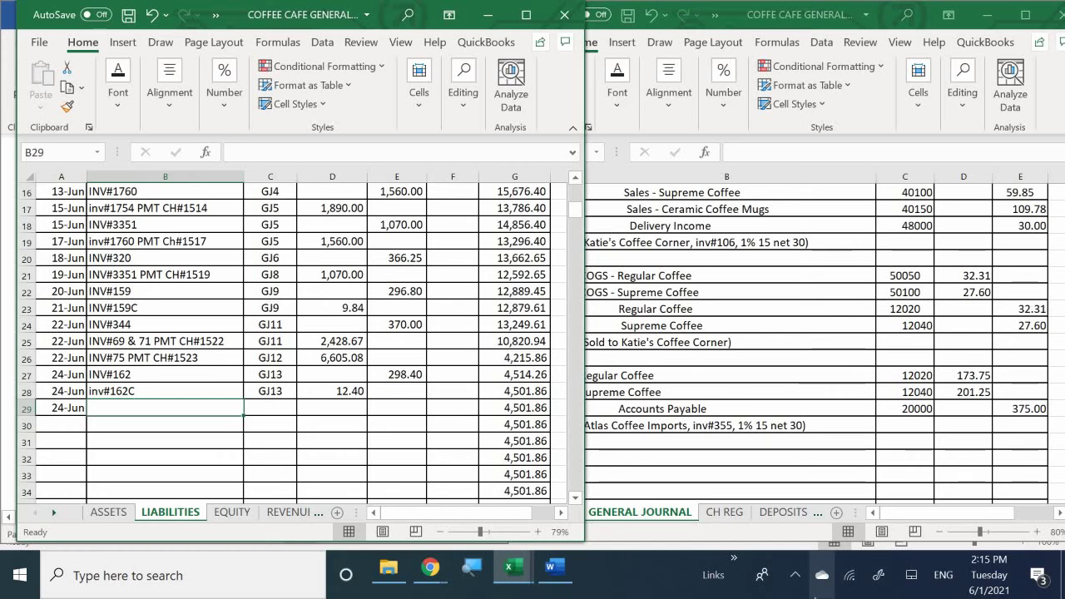
text(INV@3)
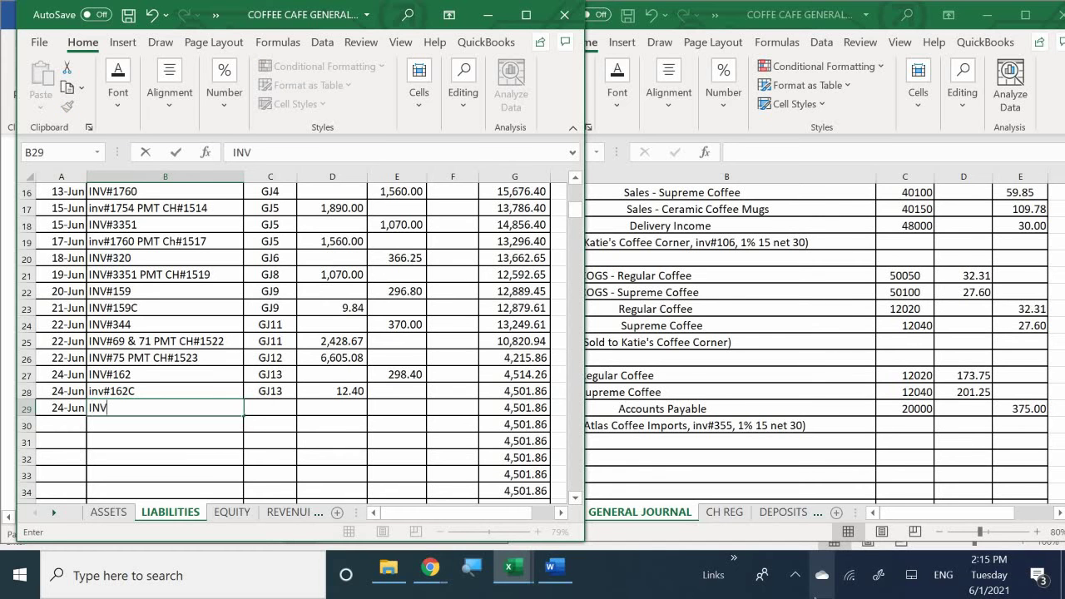
key(BackSpace)
key(BackSpace)
text(#33)
key(BackSpace)
text(55)
Enter GJ13 as the posting reference for the Accounts Payable line in C29.
key(Tab)
text(GJ3)
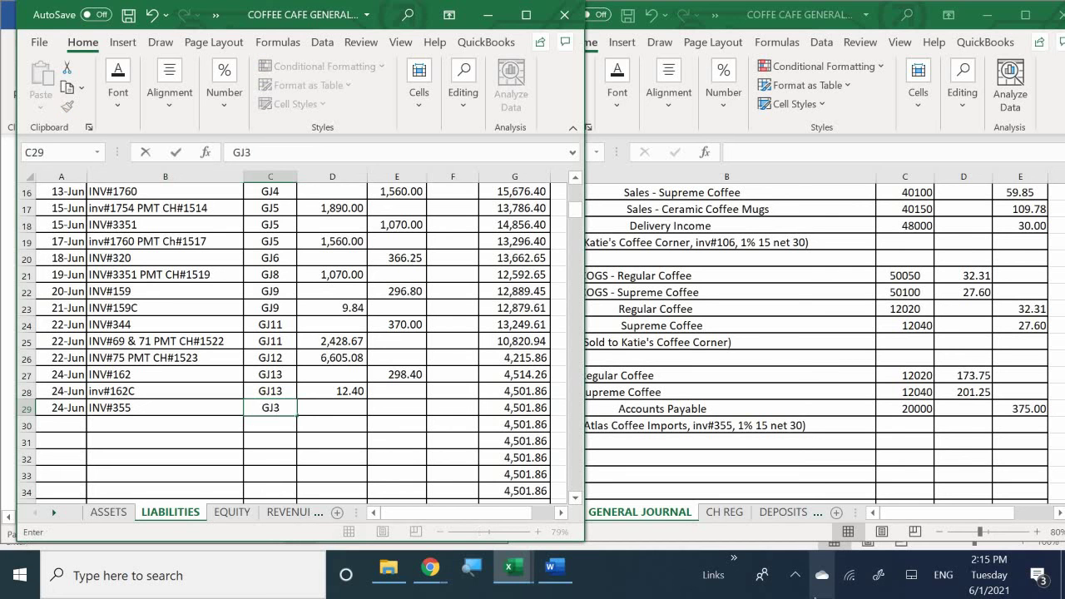
key(BackSpace)
text(13)
key(Return)
Enter a credit of 375 in E29 for the Accounts Payable line.
key(Right)
key(Up)
key(Right)
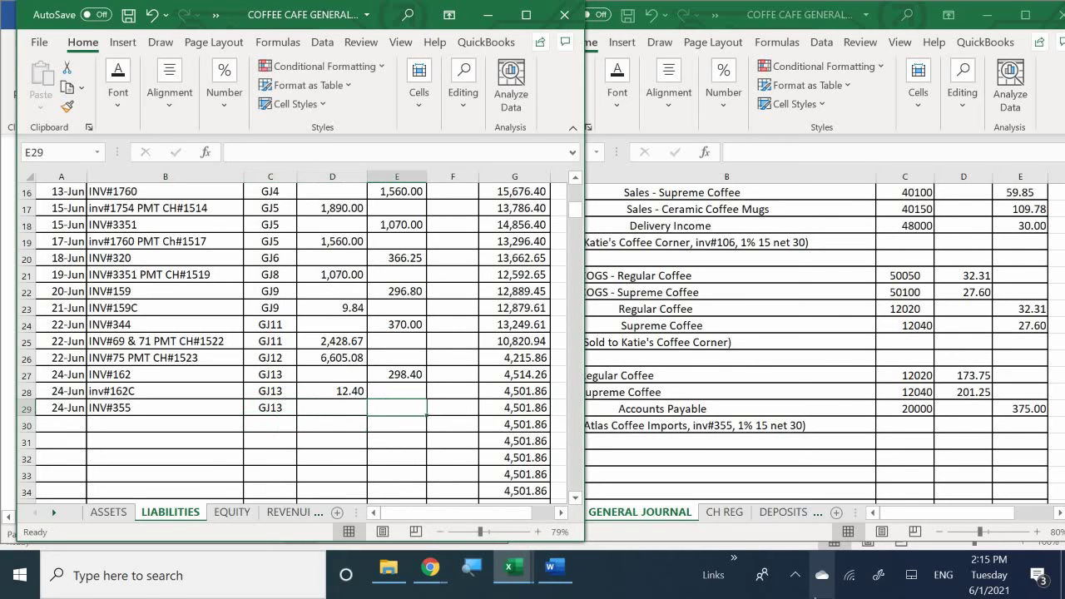
text(375)
key(Return)
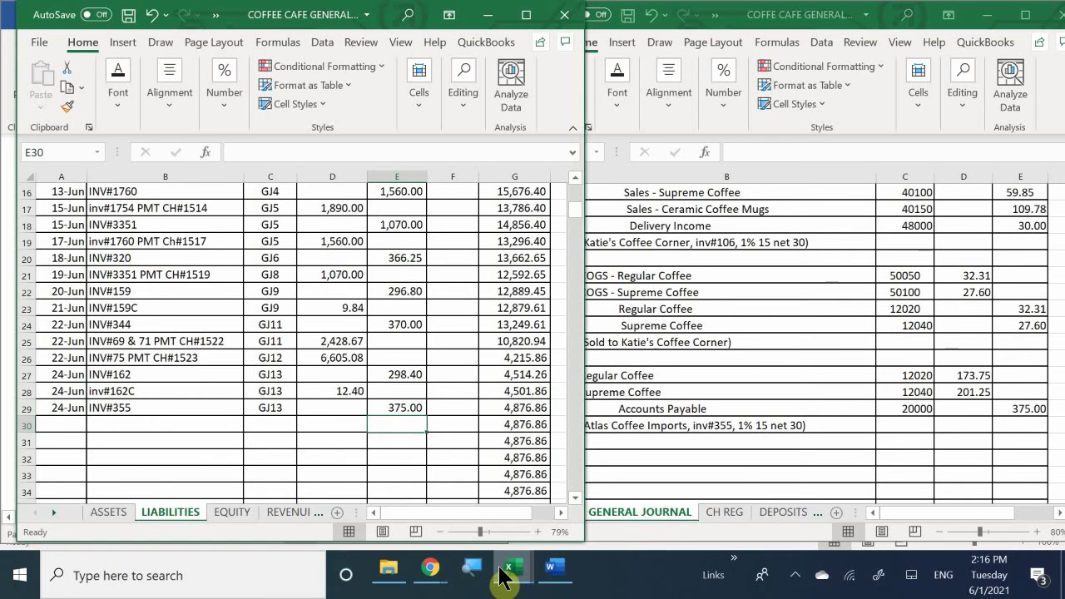
In the subsidiary ledger workbook's VENDORS sheet, enter the date 6/24 in A28, the next open Atlas Coffee Importers row.
mouse_move(508, 572)
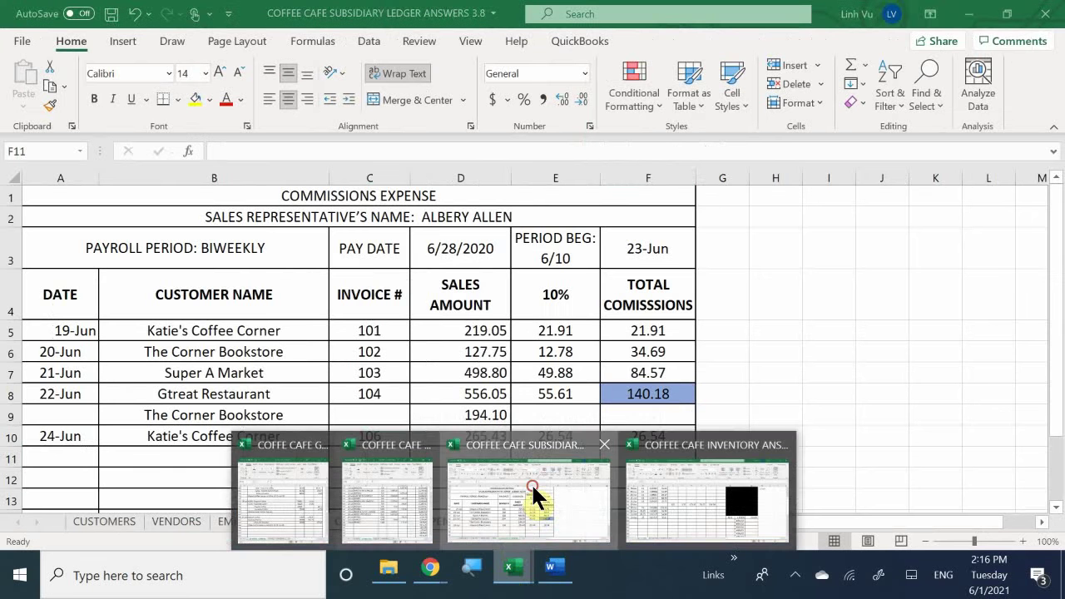
click(531, 490)
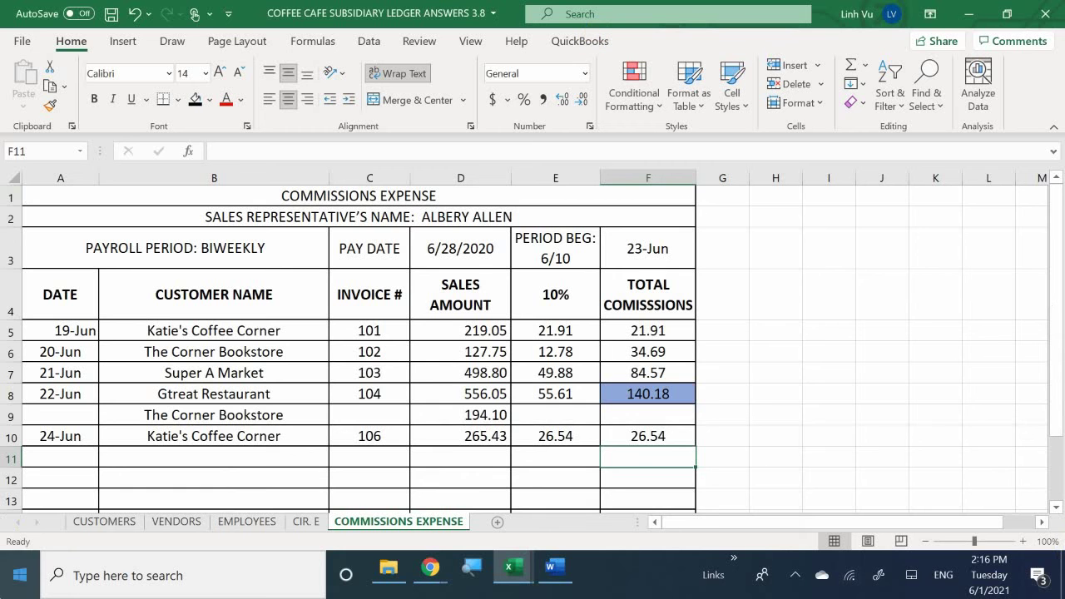
click(176, 522)
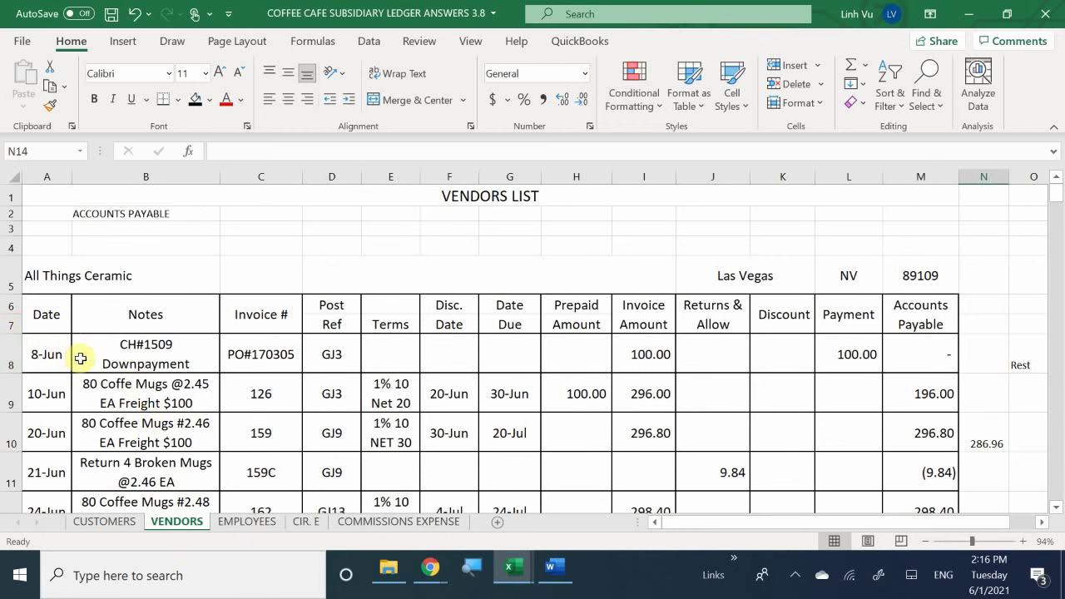
scroll(80, 357, down, 3)
scroll(80, 357, down, 3)
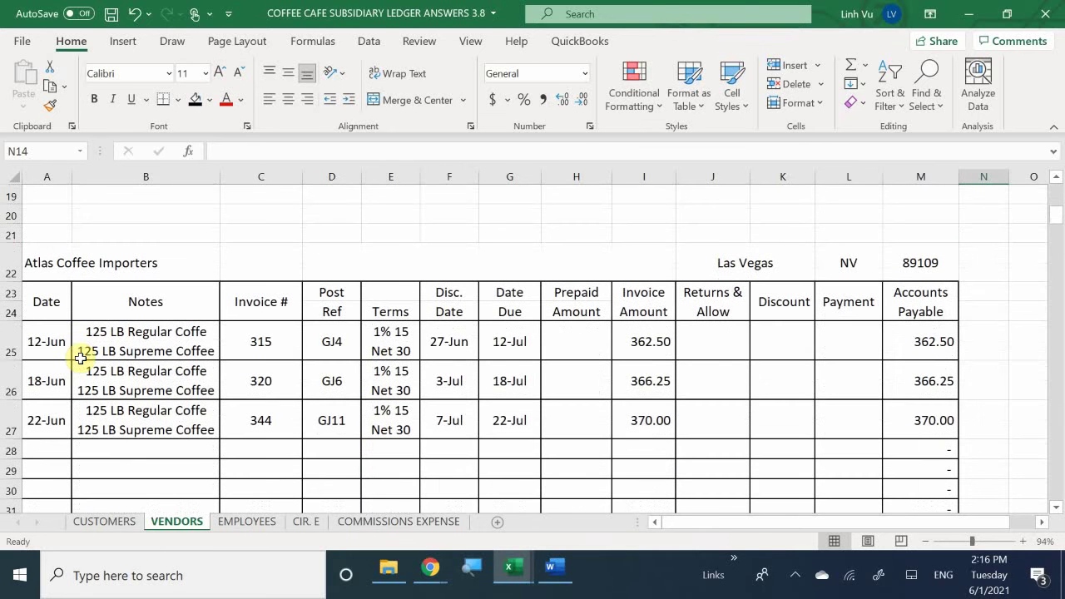
click(55, 448)
mouse_move(508, 572)
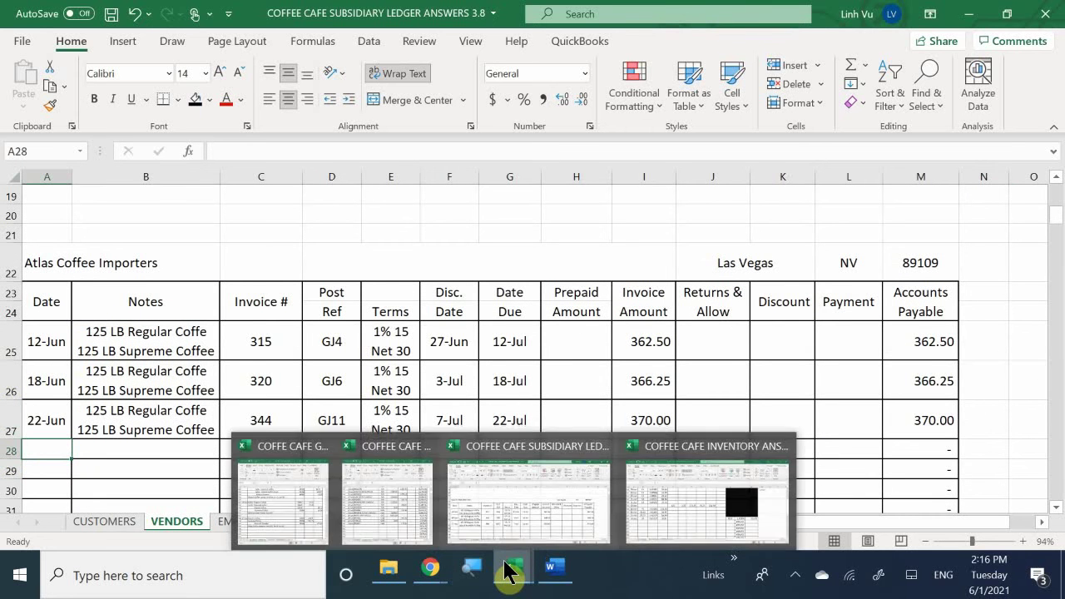
text(=)
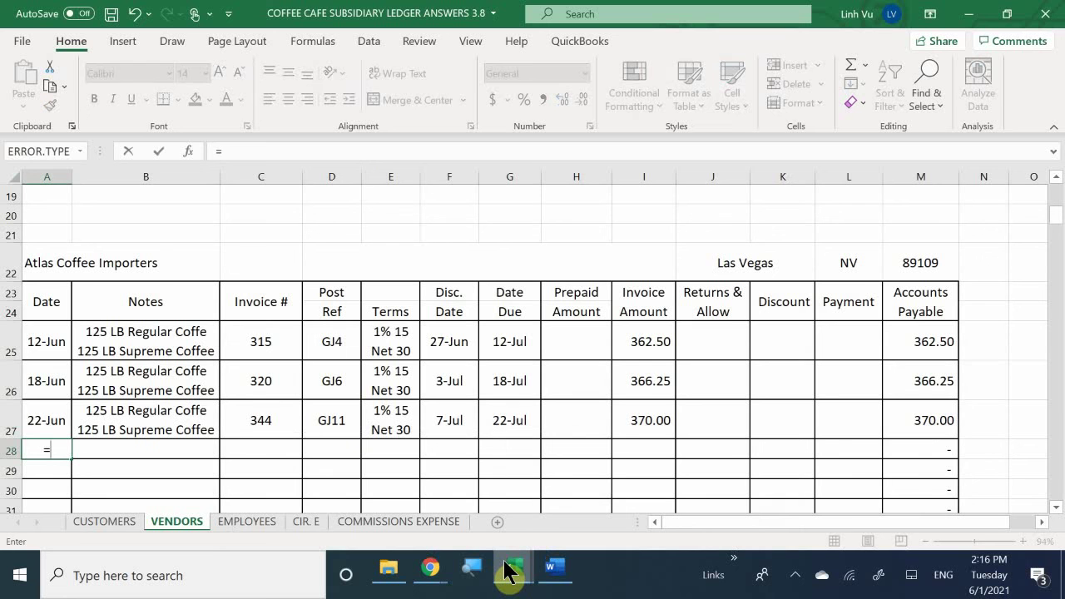
key(BackSpace)
text(6/)
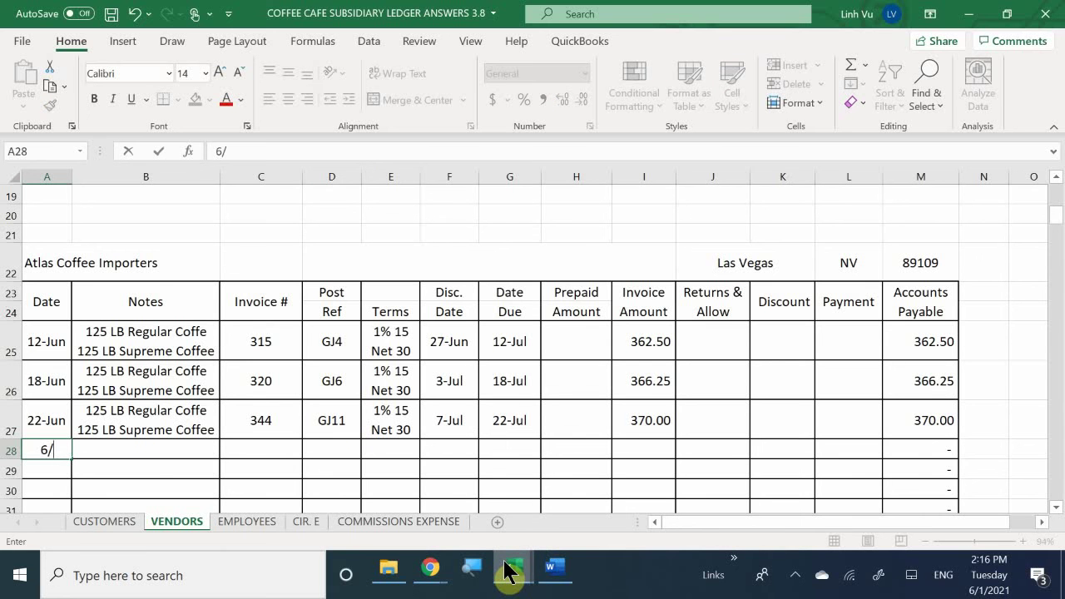
text(24)
key(Return)
key(Right)
key(Right)
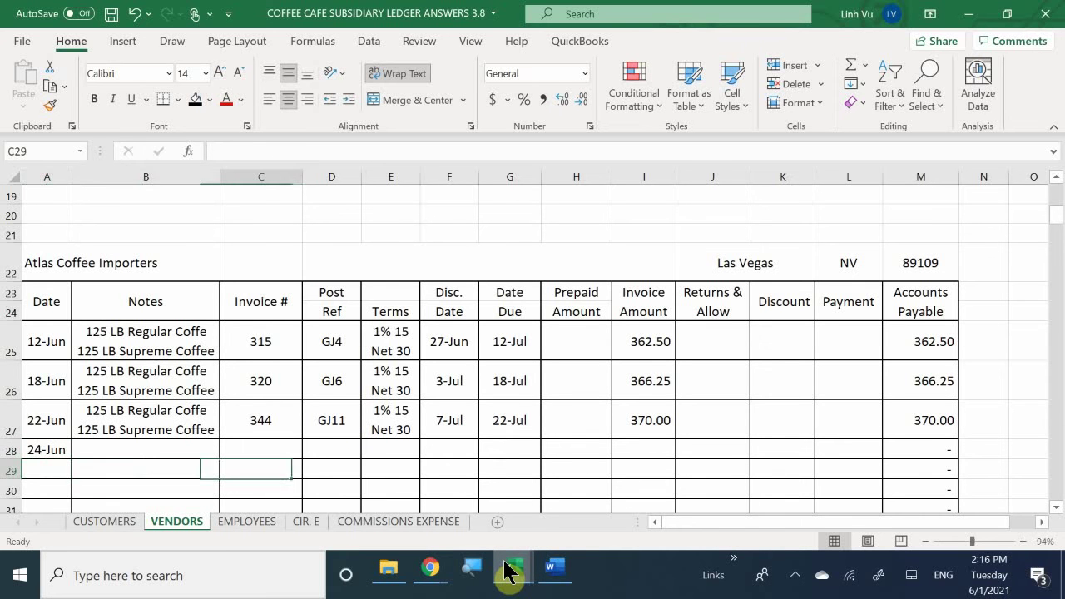
key(Up)
key(Up)
key(Right)
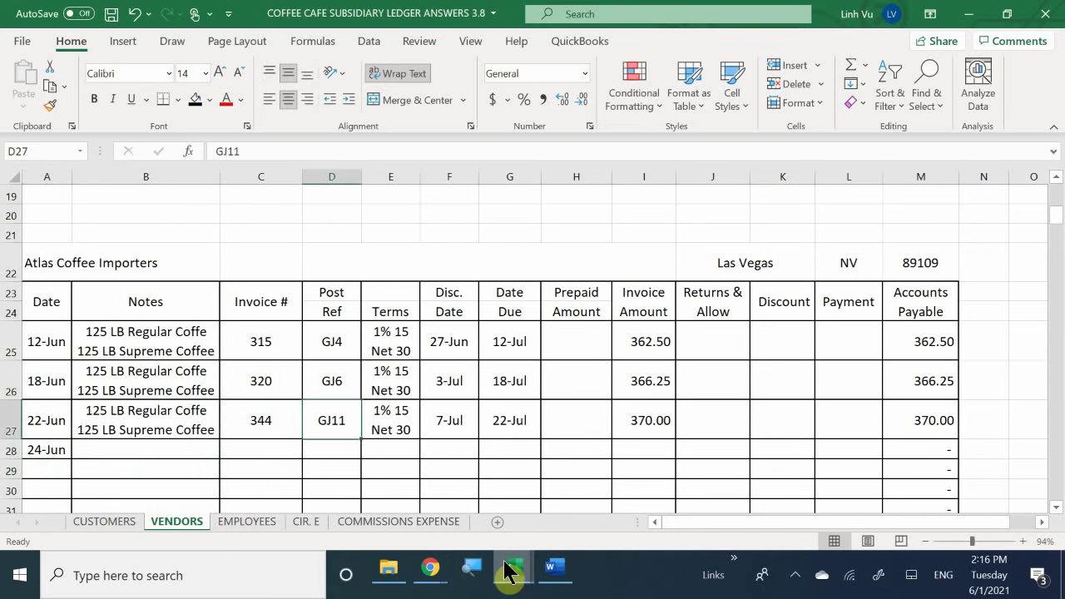
key(Down)
key(Down)
key(Right)
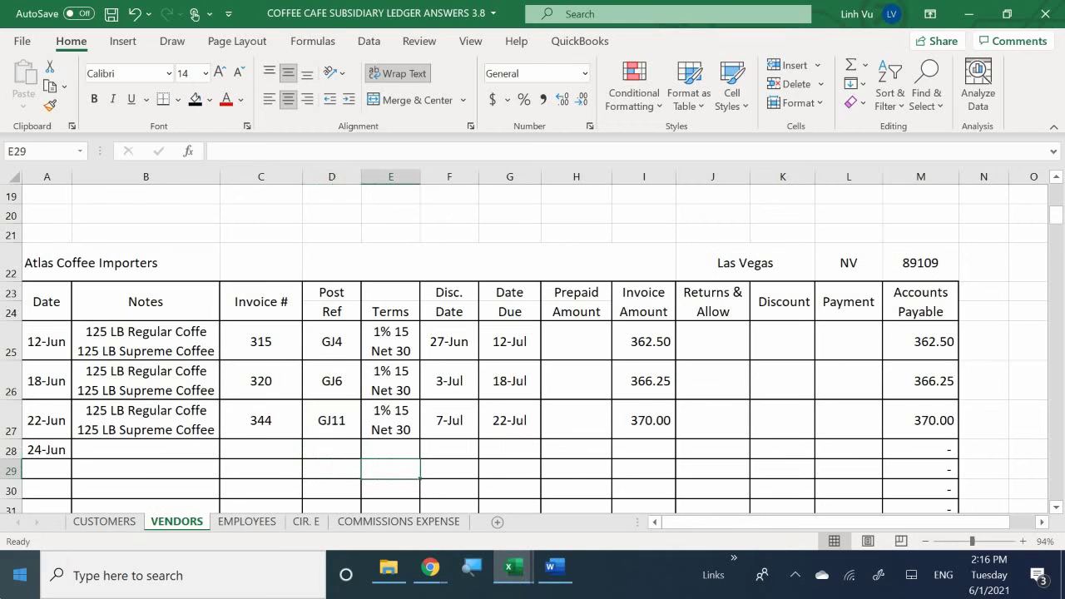
Fill the notes in B28 with a formula referencing the notes above in B27, and autofit the height of row 28.
click(123, 449)
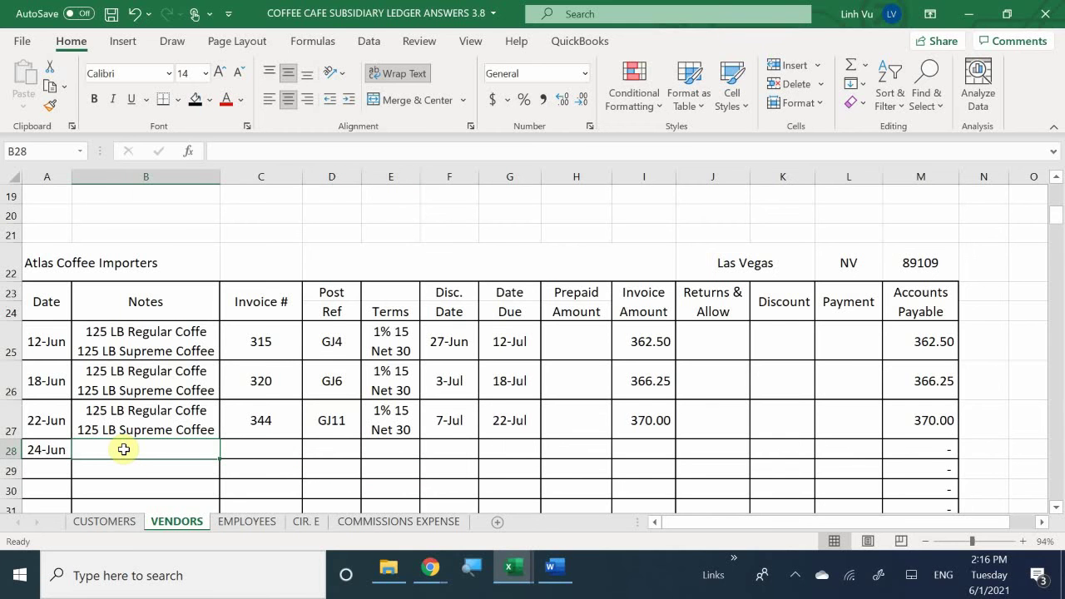
text(=)
key(Up)
key(Return)
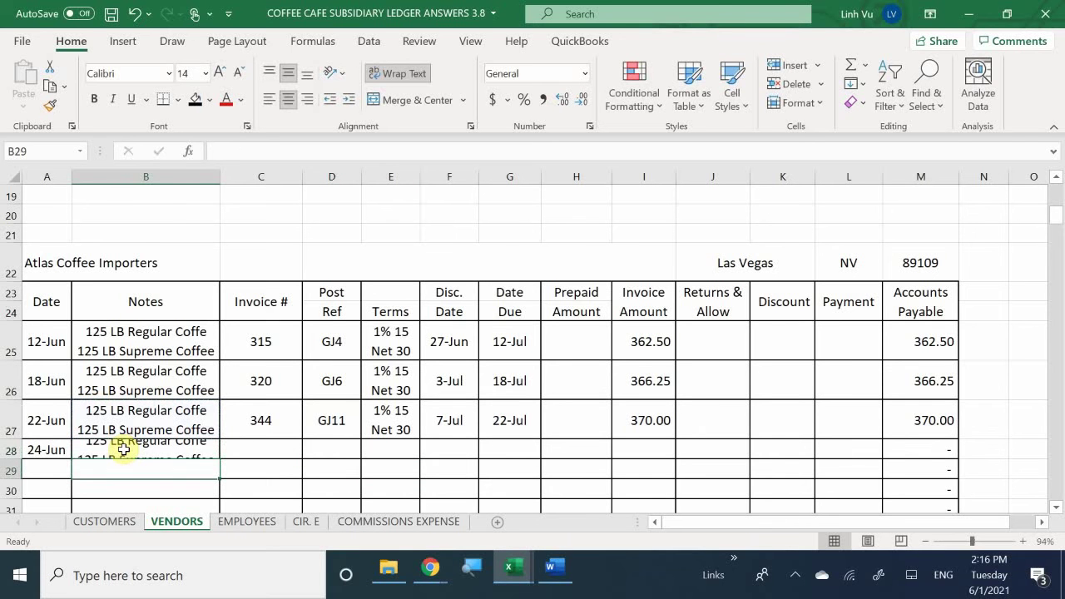
double_click(13, 458)
Enter invoice number 355 in C28 and the posting reference GJ13 in D28.
click(242, 450)
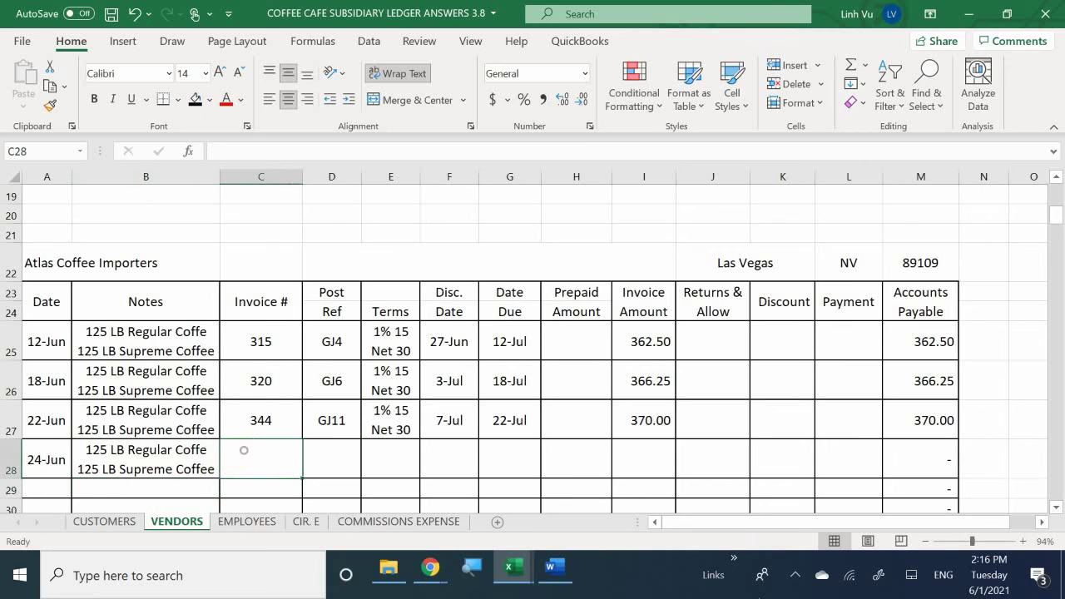
text(355)
key(Tab)
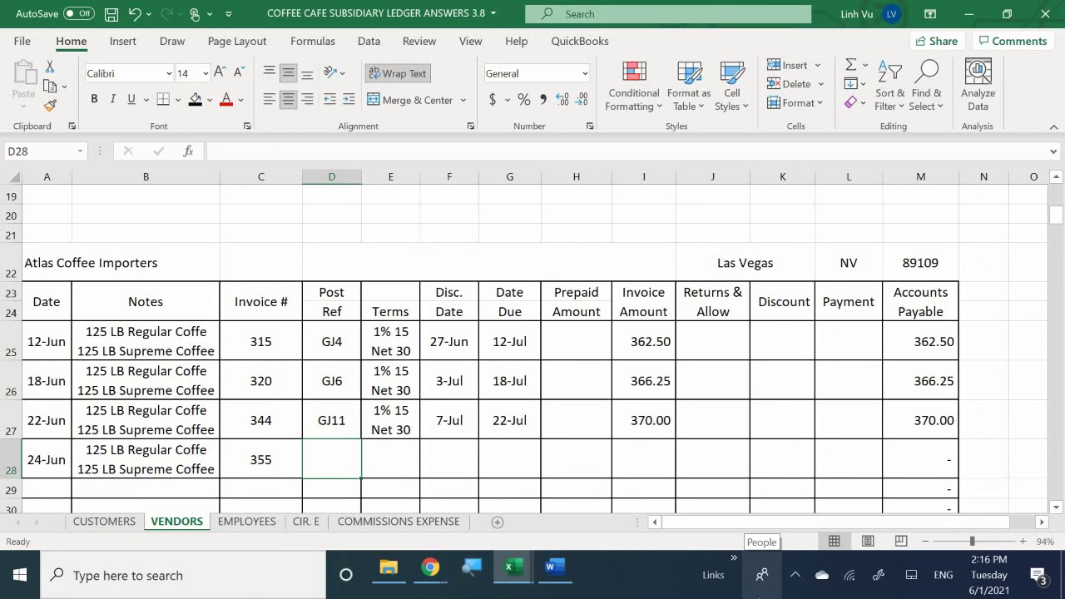
text(GJ13)
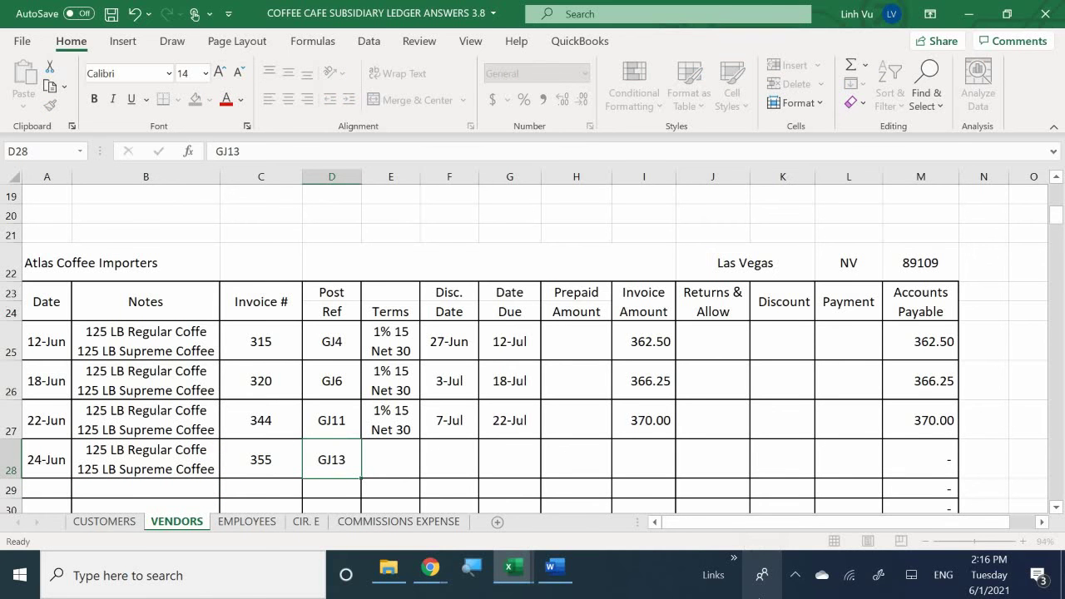
key(Tab)
Fill the terms in E28 with a formula referencing the 1% 15 Net 30 terms in E27.
text(=)
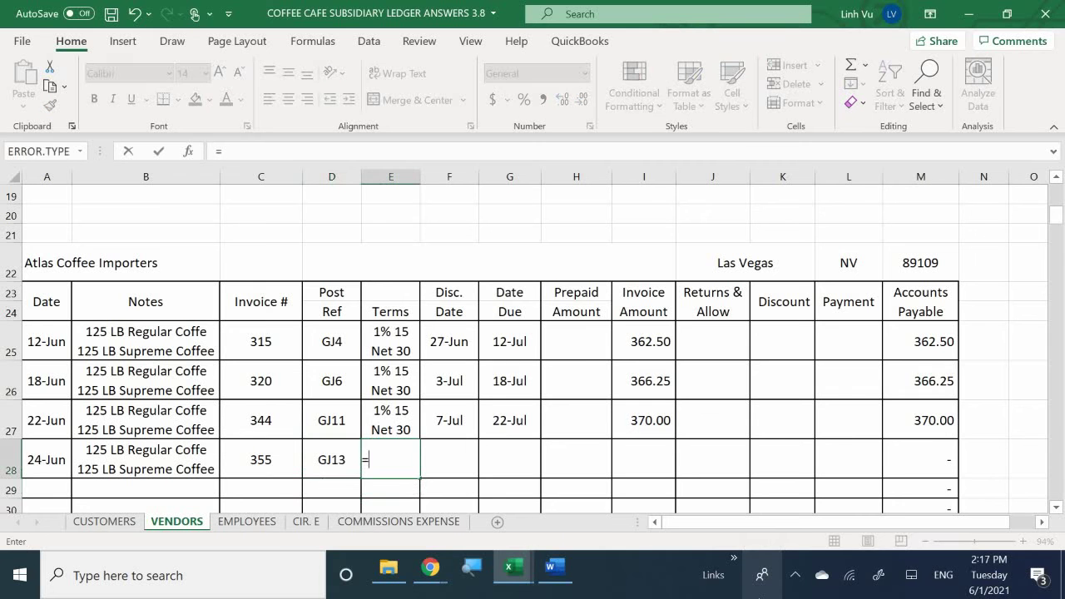
key(Up)
key(Return)
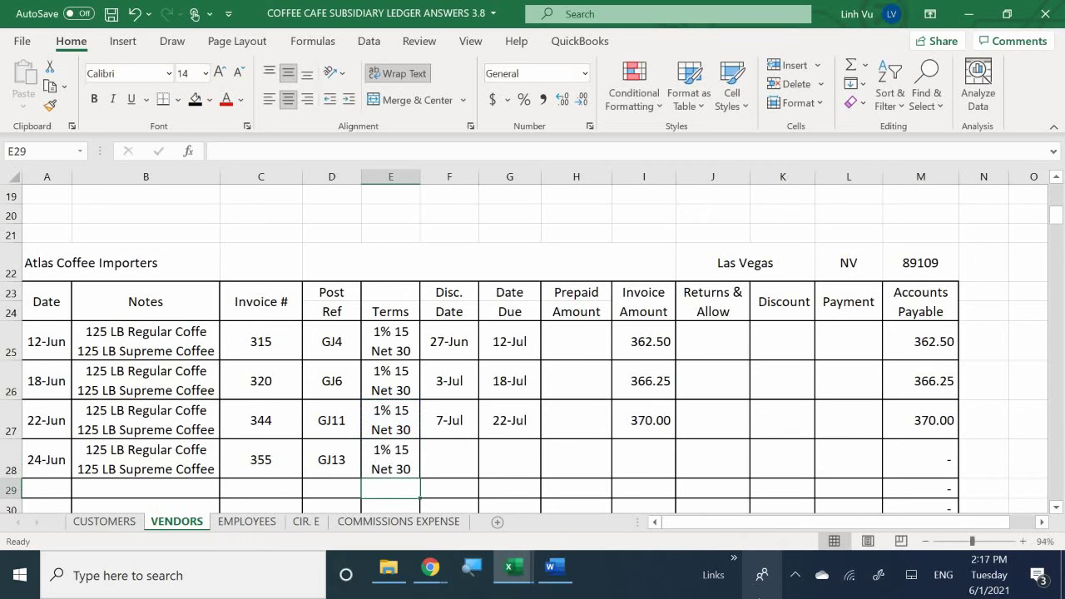
Calculate the discount date in F28 with the formula =A28+15.
click(449, 458)
text(=)
key(Left)
key(Left)
key(Left)
key(Left)
key(Left)
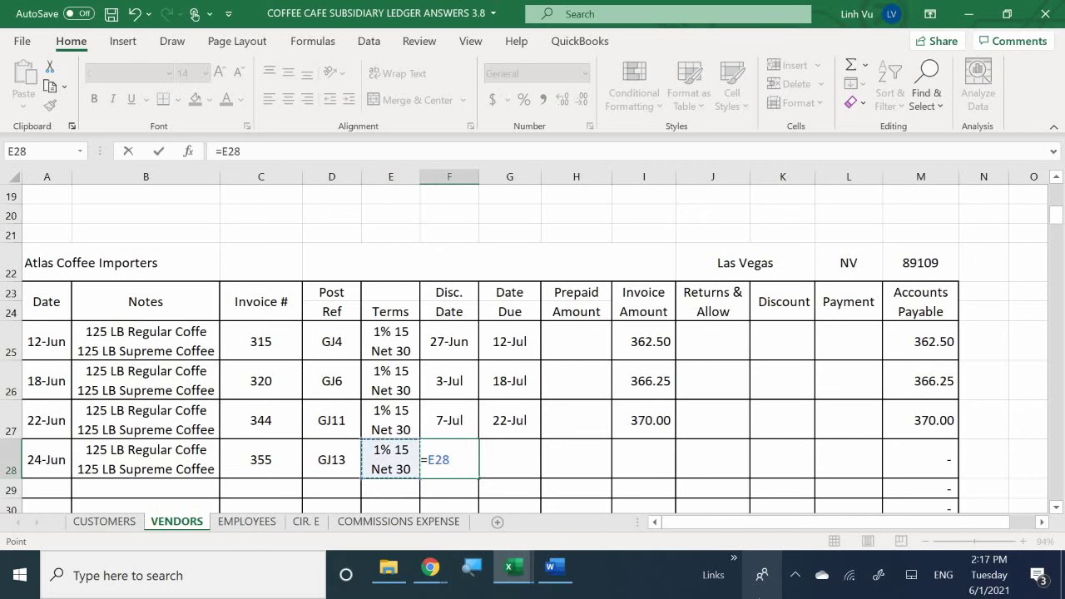
text(+15)
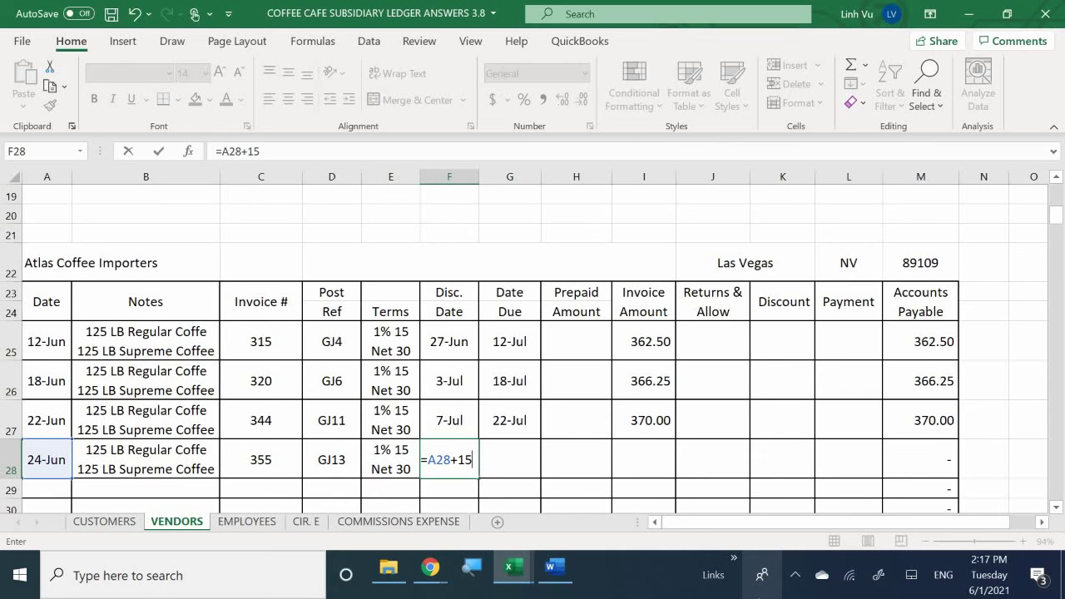
key(Return)
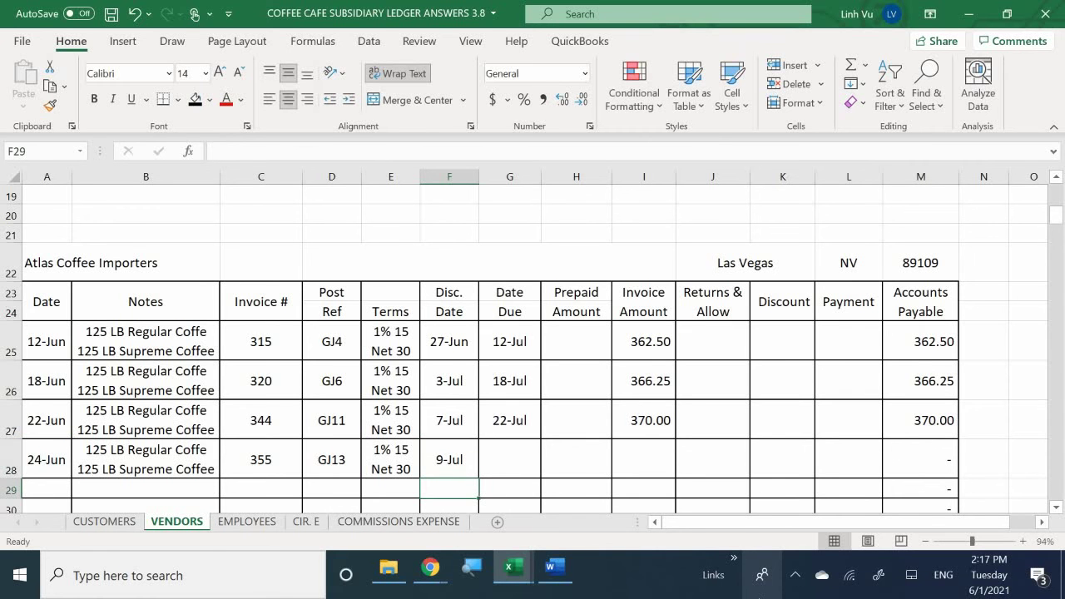
Calculate the due date in G28 with the formula =A28+30.
key(Up)
key(Right)
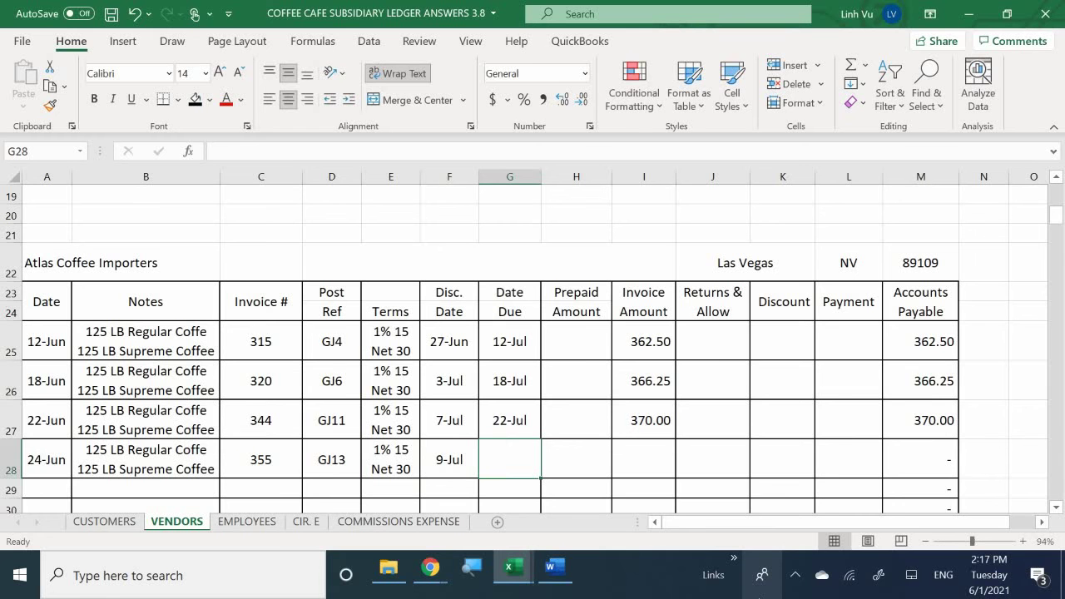
text(=)
key(Left)
key(Left)
key(Left)
key(Left)
key(Left)
key(Left)
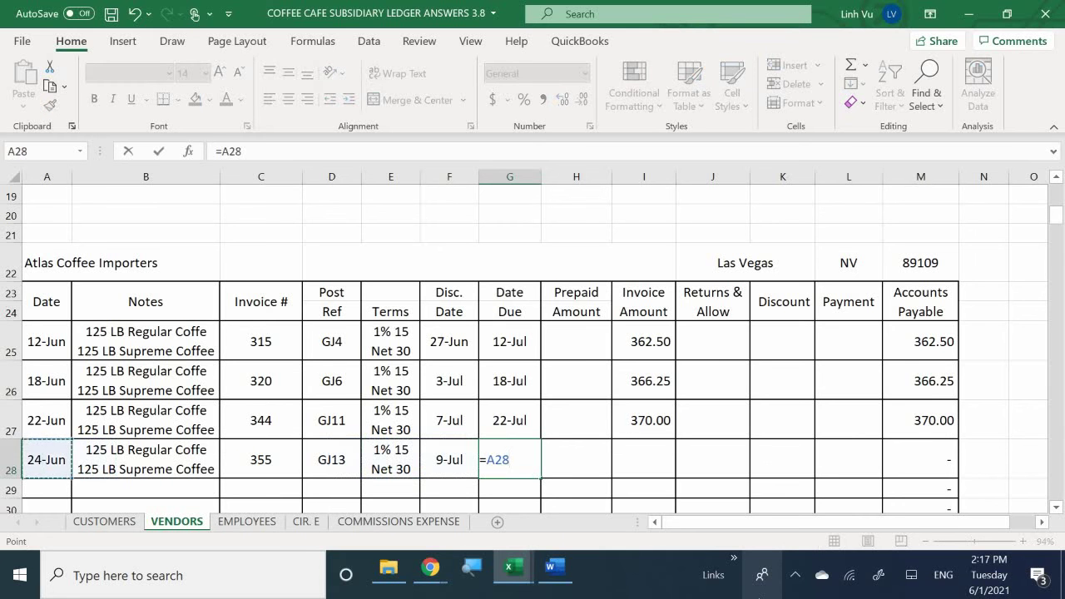
text(+30)
key(Return)
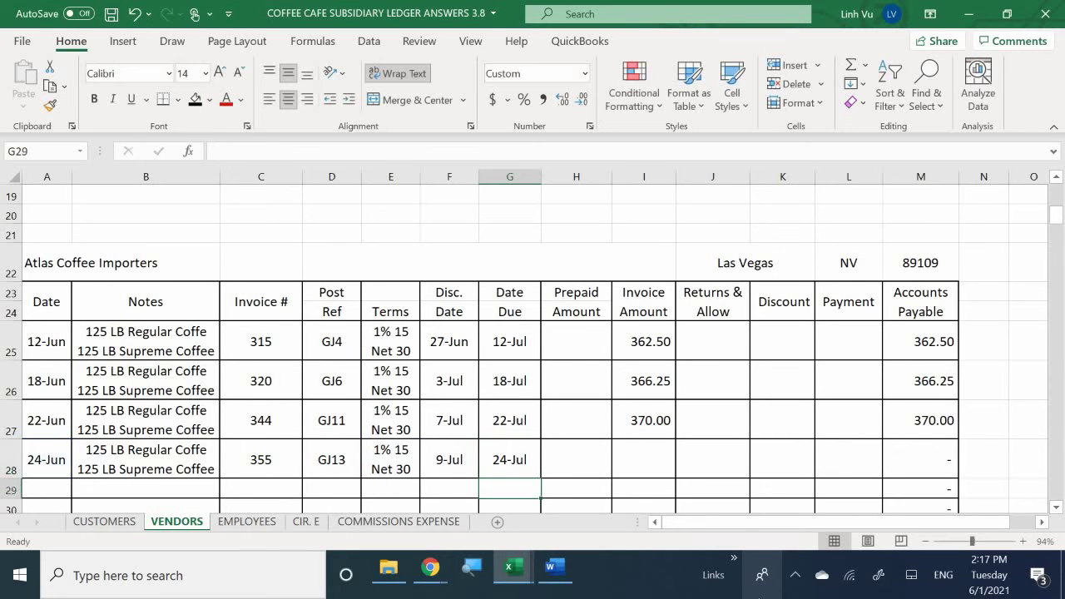
Enter the invoice amount 375 in I28 for invoice 355 and check the Atlas Coffee Importers account total.
key(Up)
key(Right)
key(Right)
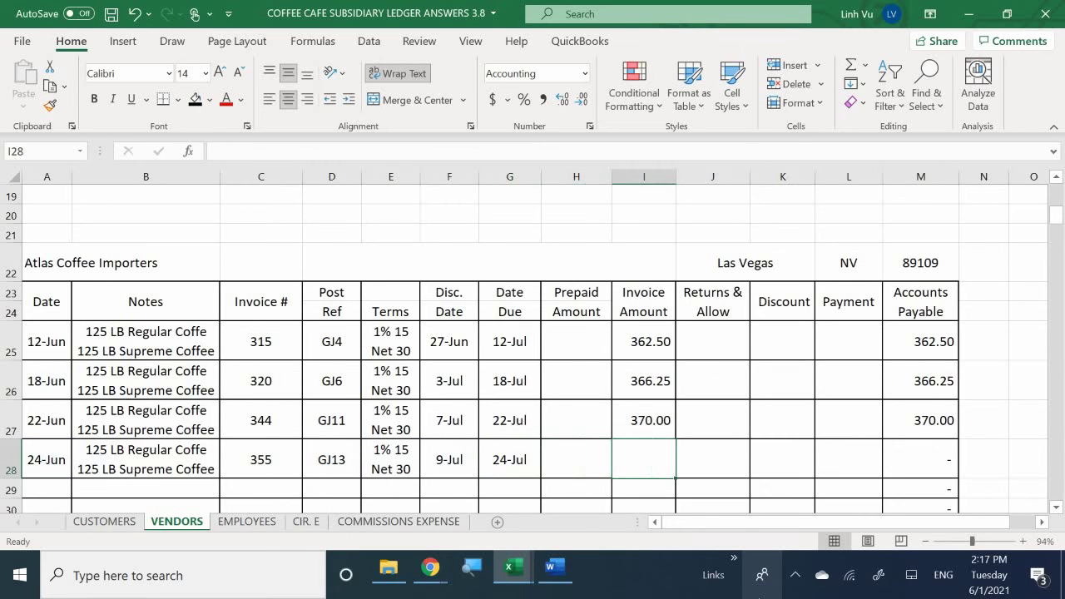
text(375)
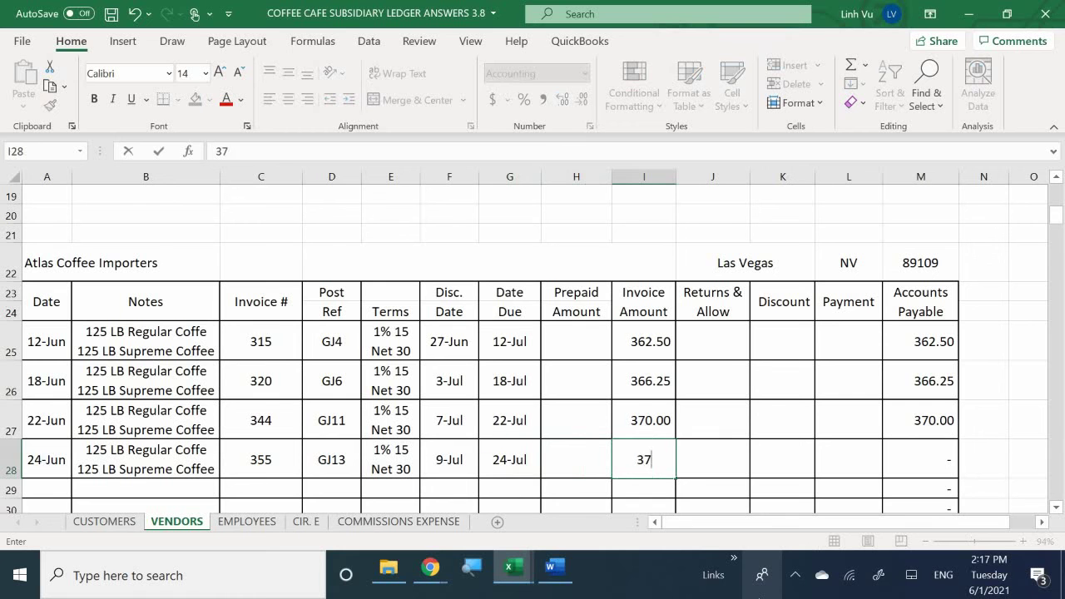
key(Return)
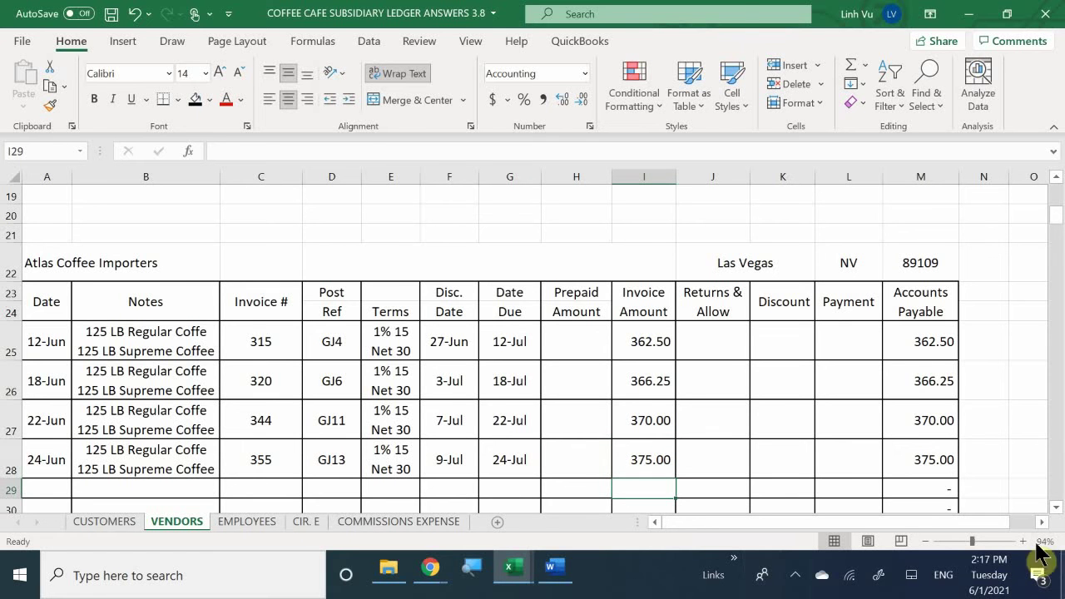
scroll(873, 453, down, 2)
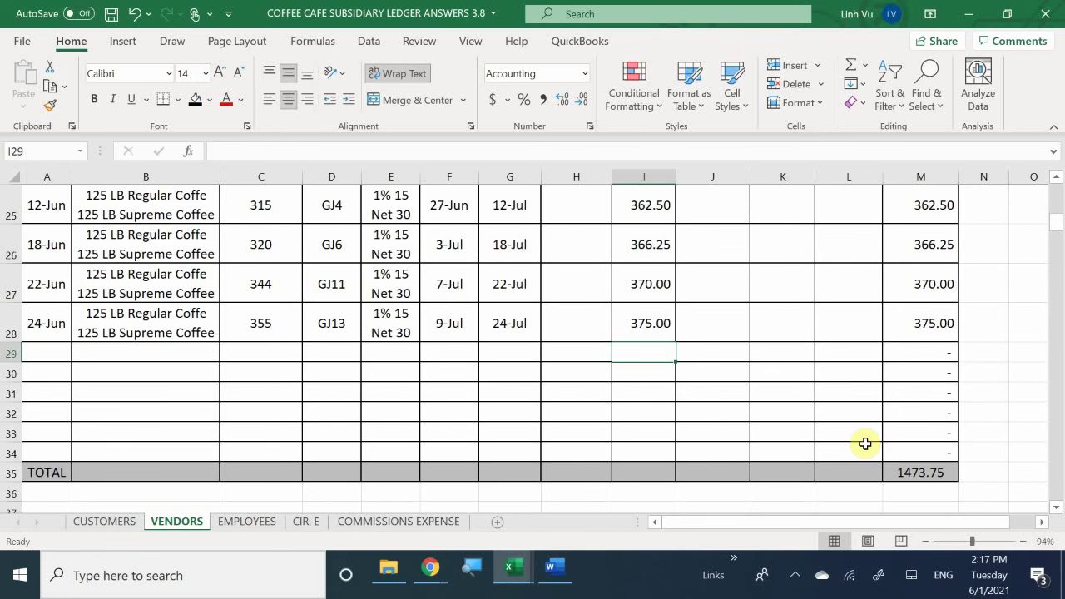
scroll(865, 443, up, 2)
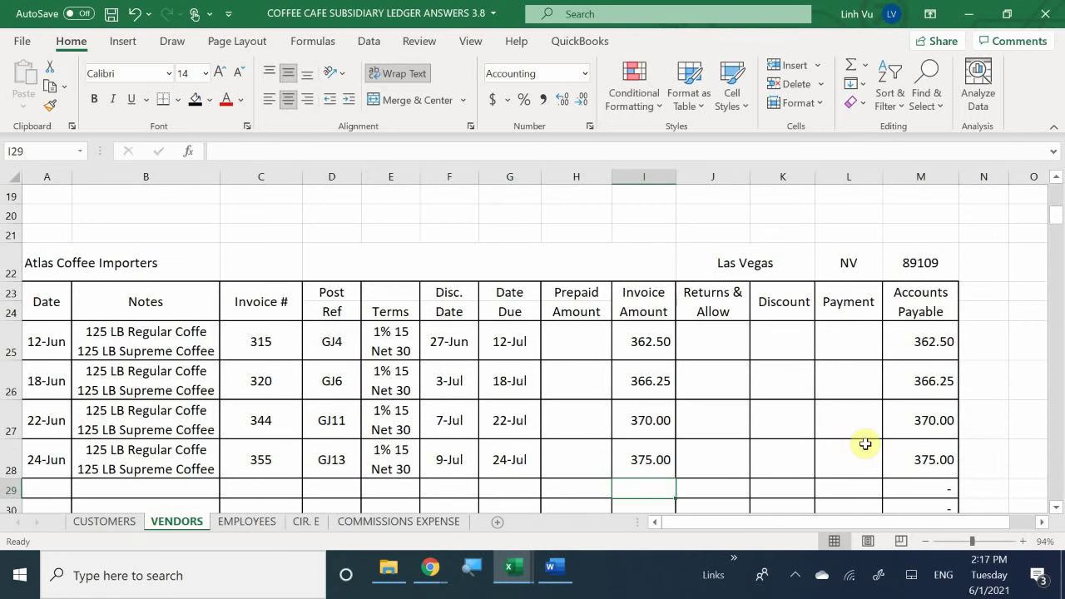
scroll(863, 443, down, 2)
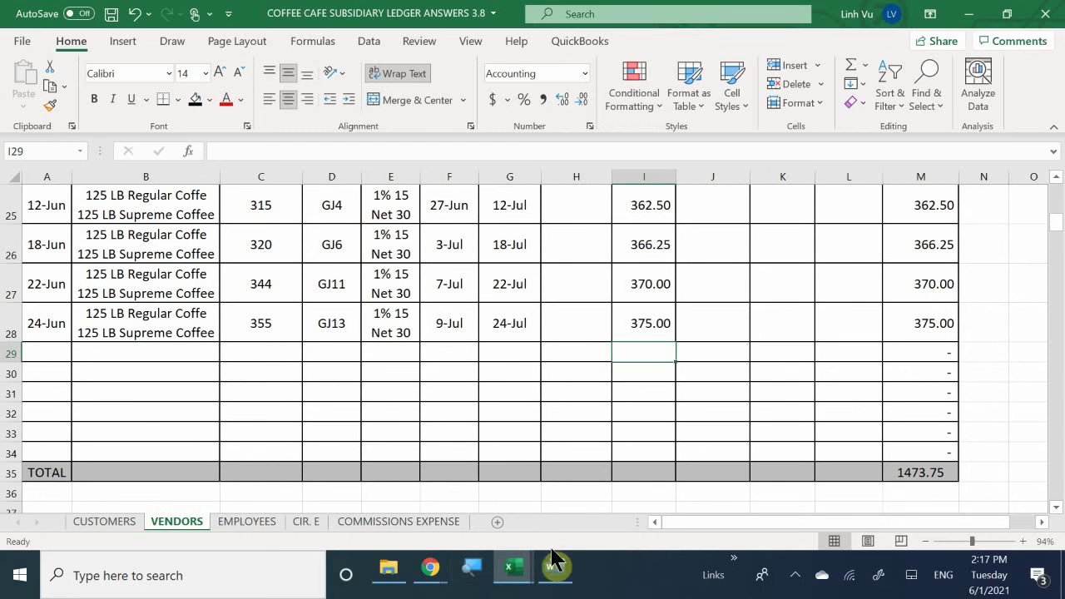
Switch to the COFFEE CAFE INVENTORY workbook and enter the date 6/24 in A20 of the REG COFFEE sheet.
mouse_move(513, 572)
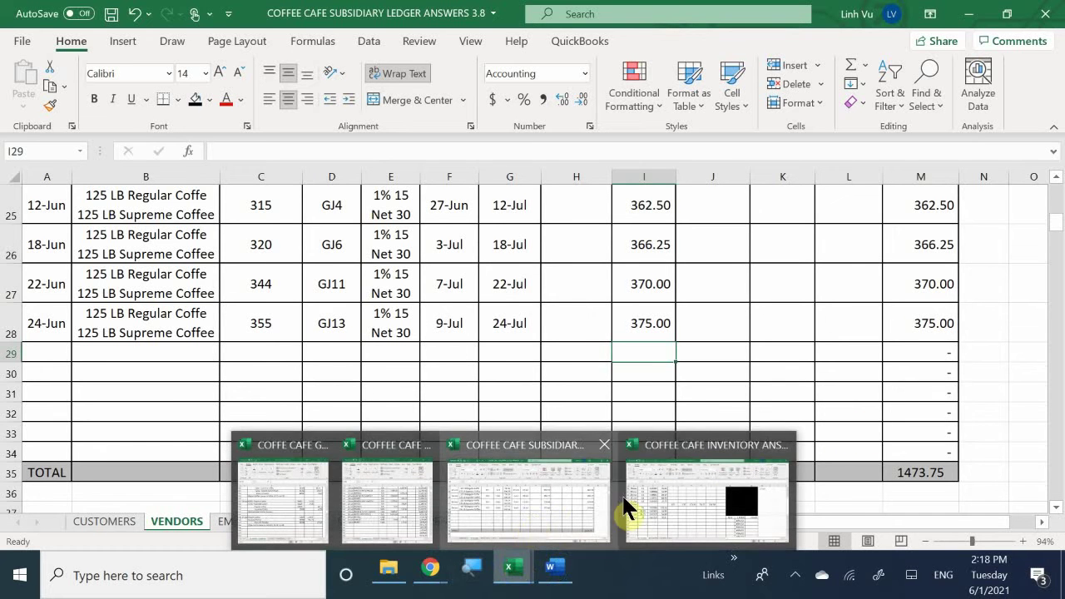
click(712, 493)
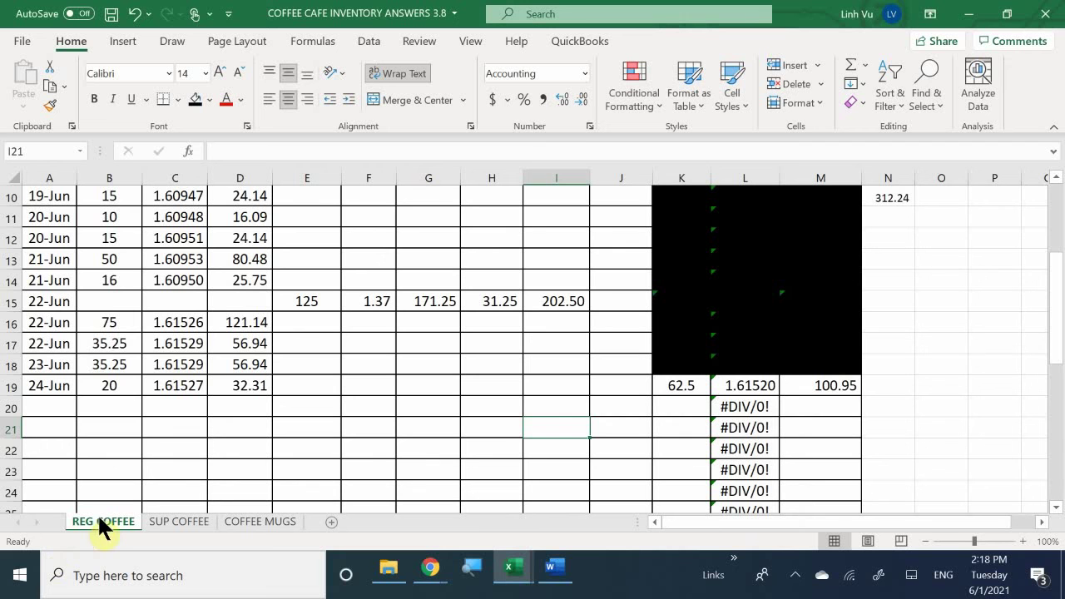
click(38, 406)
text(6/24)
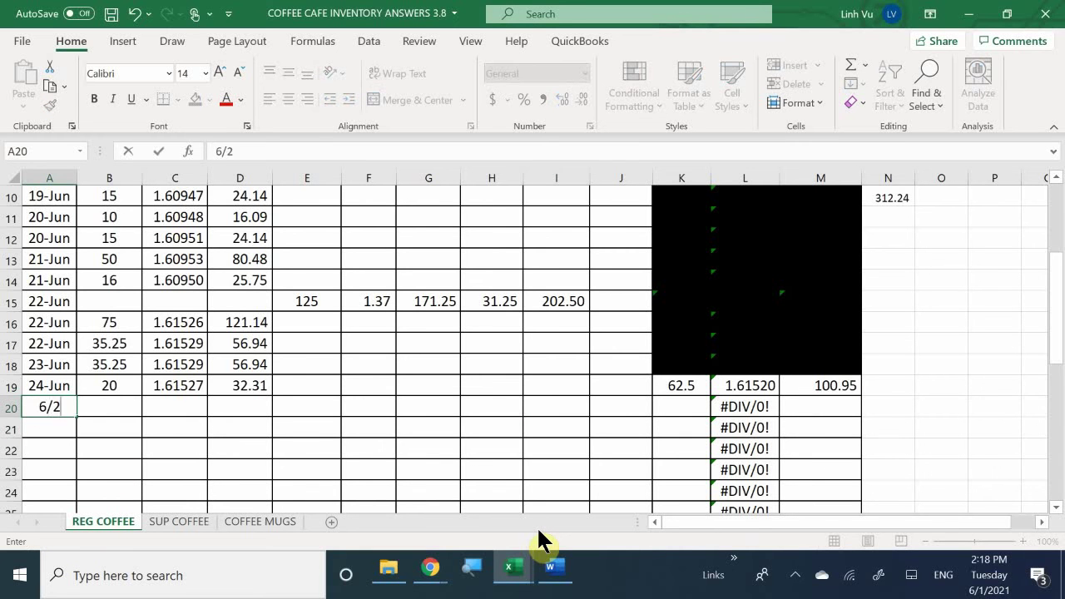
key(Return)
Enter the purchase quantity 125 in E20 of the REG COFFEE sheet for the 24 June receipt.
key(Up)
key(Right)
key(Right)
key(Right)
key(Right)
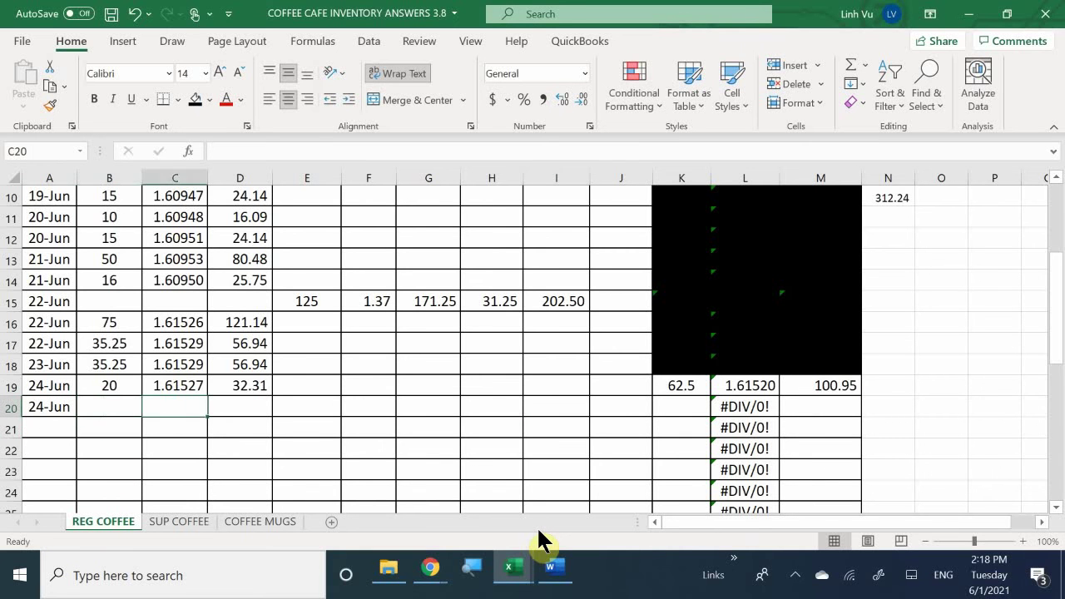
key(Right)
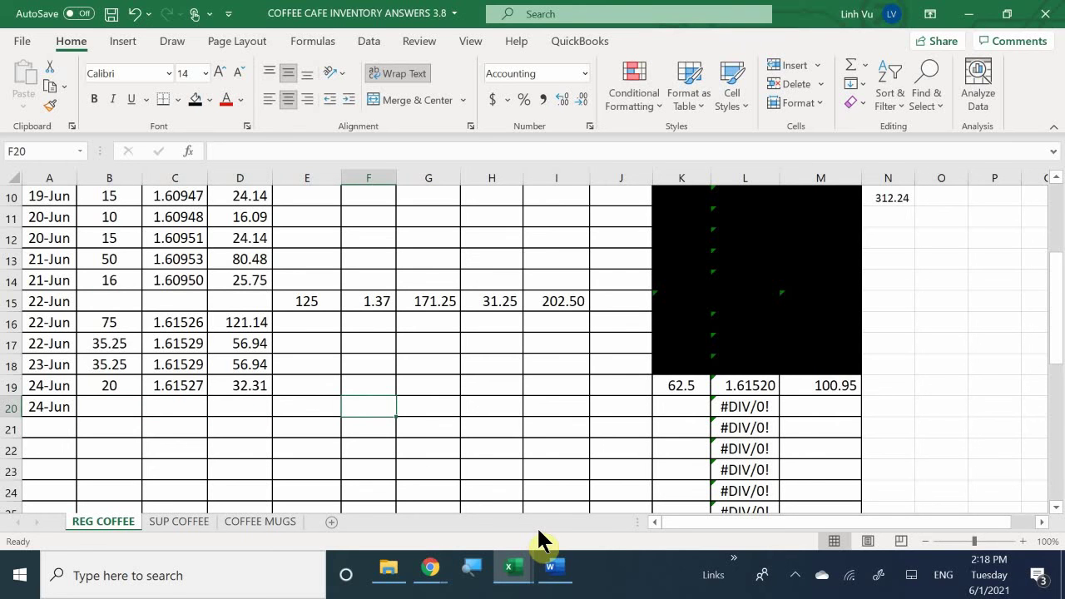
text(12)
key(BackSpace)
key(BackSpace)
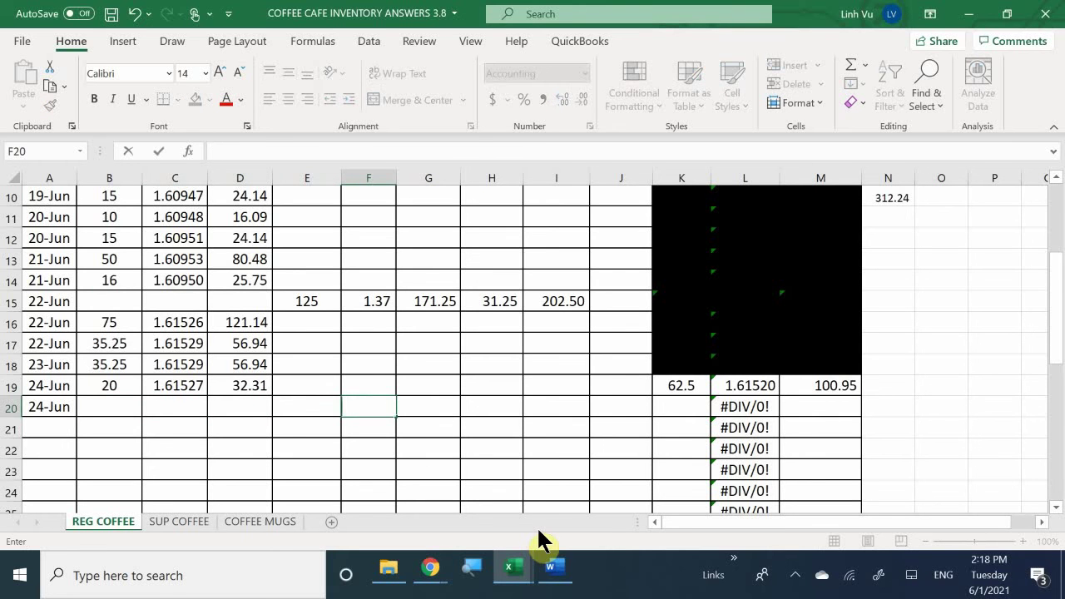
key(Left)
text(125)
key(Return)
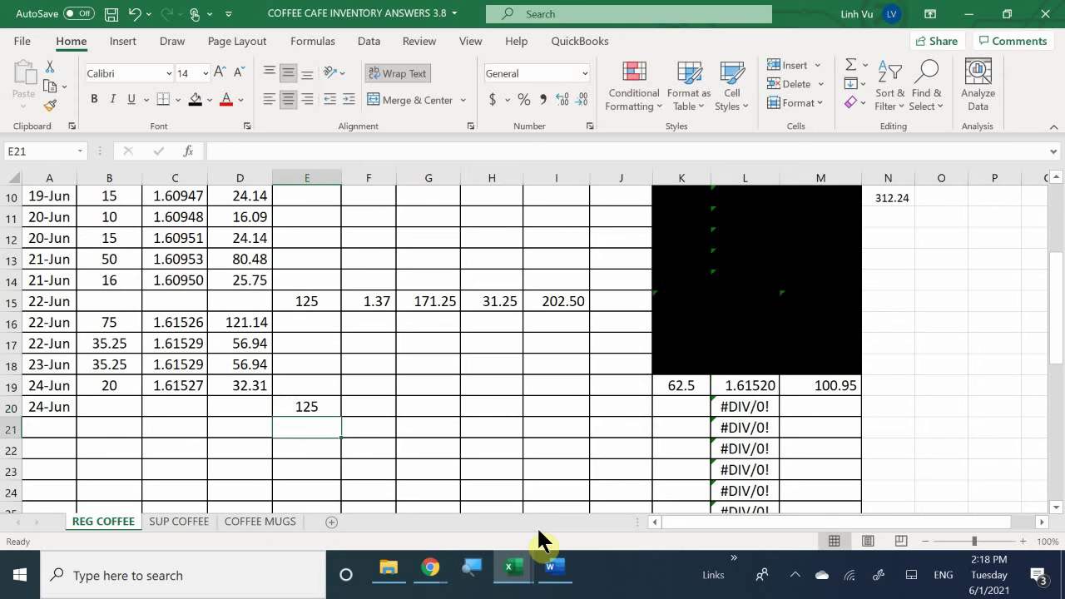
Enter the regular coffee purchase cost 1.39 per pound in F20.
key(Right)
key(Up)
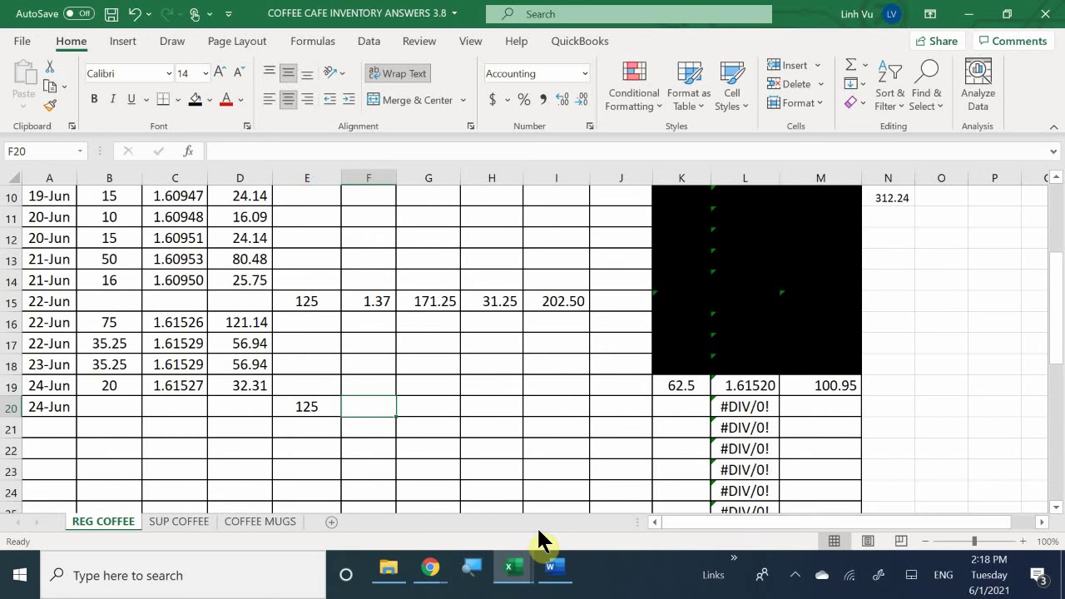
text(1.39)
key(Return)
Calculate the regular coffee purchase total in G20 with the formula =E20*F20.
key(Right)
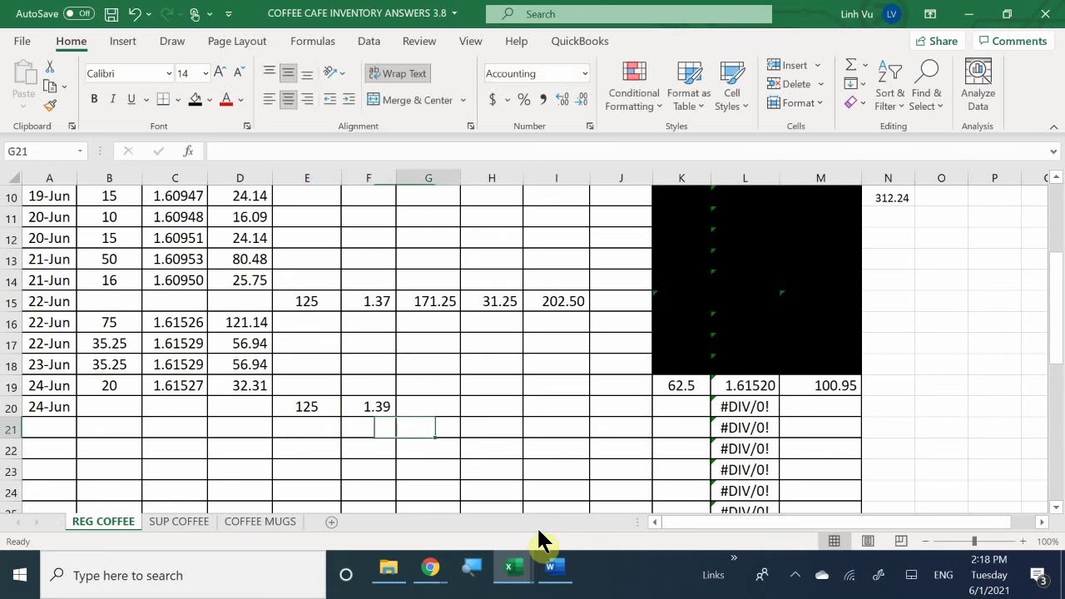
key(Up)
text(=)
key(Left)
key(Left)
key(Left)
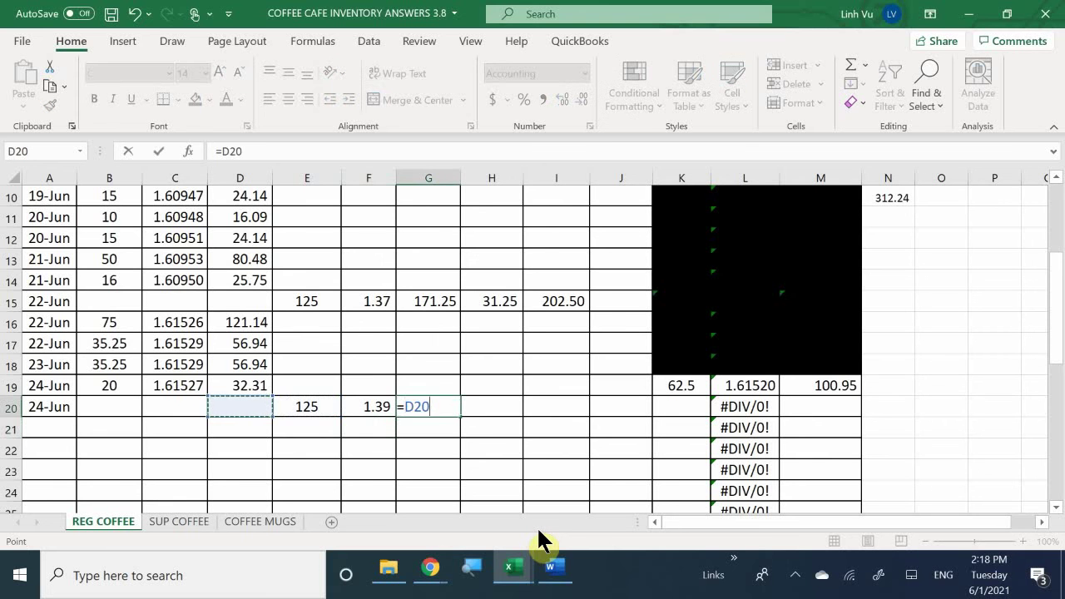
key(Right)
text(*)
key(Left)
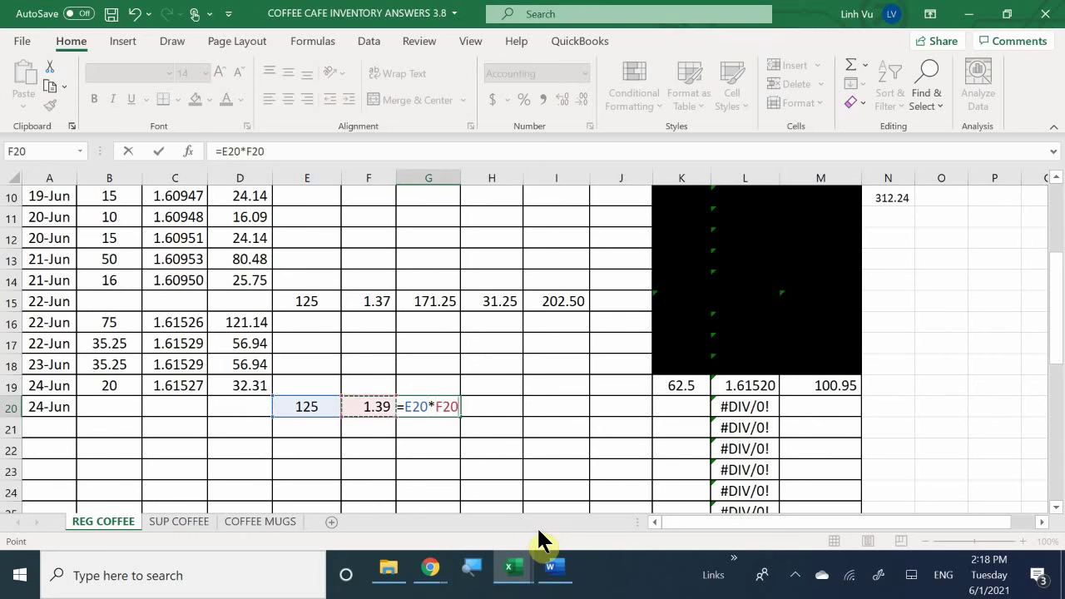
key(Return)
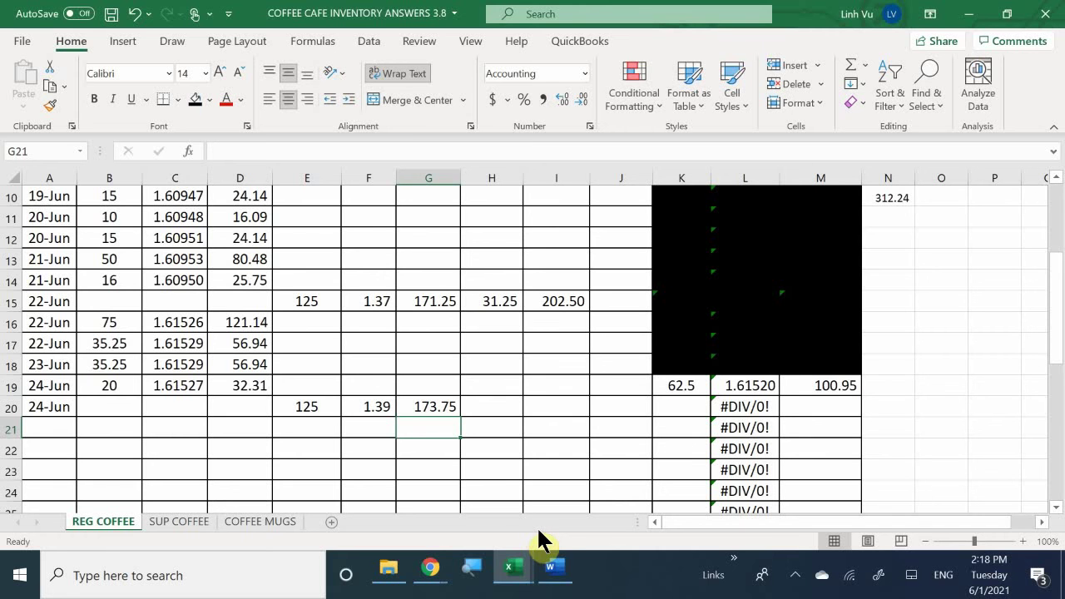
Enter the date 6/24 in A24 of the SUP COFFEE sheet.
click(153, 522)
click(59, 456)
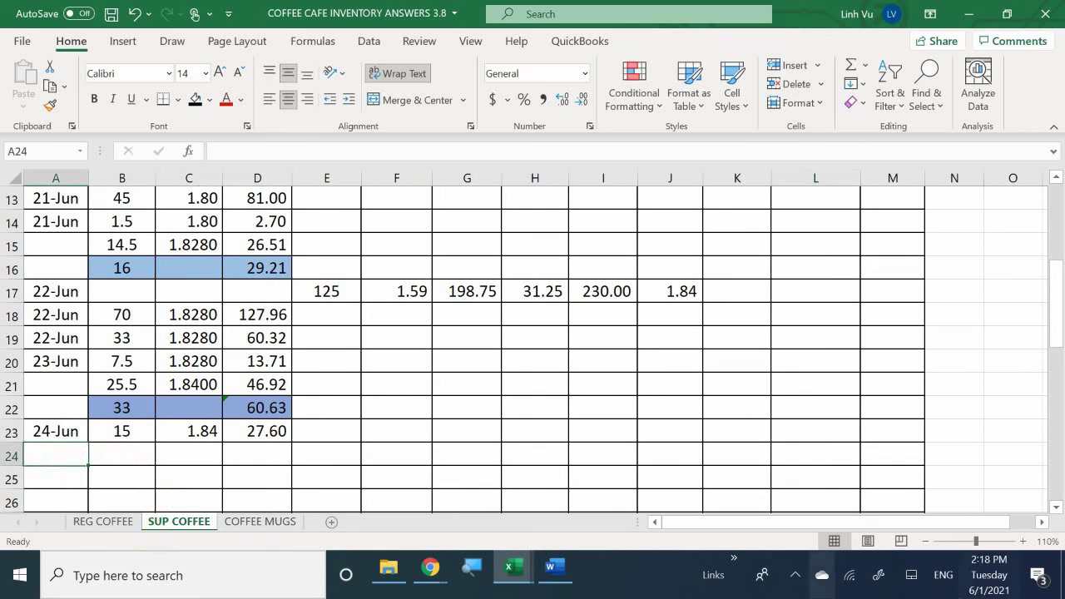
text(6/27)
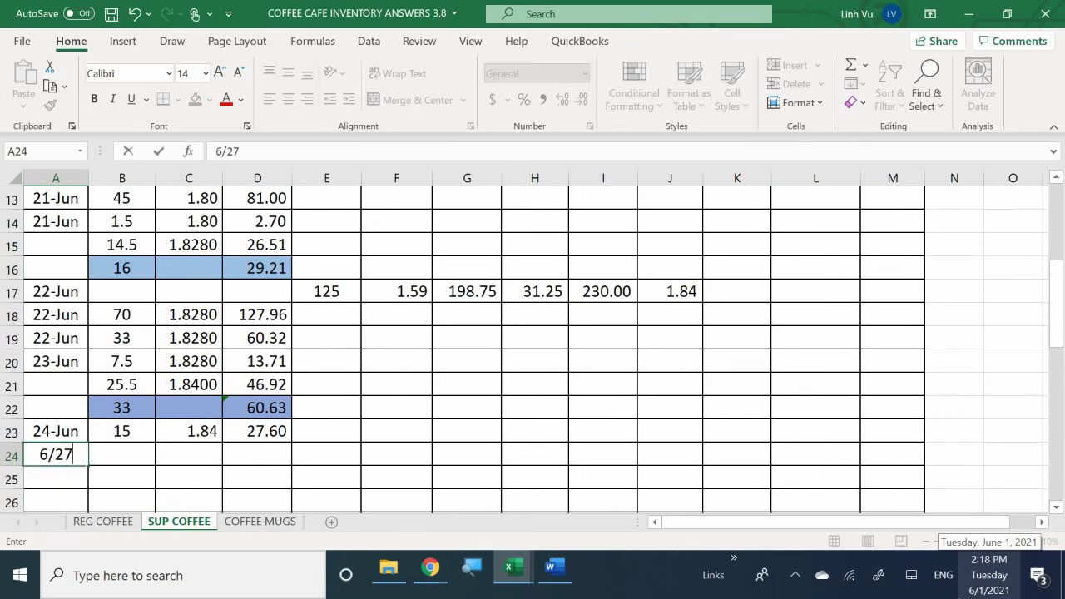
key(BackSpace)
text(4)
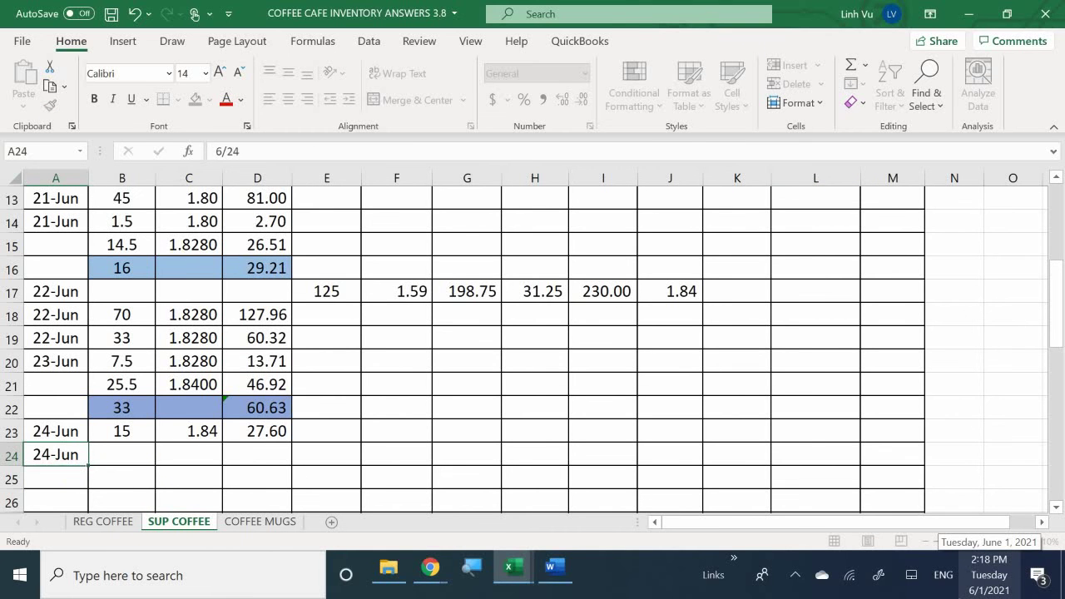
key(Return)
Enter the supreme coffee purchase quantity 125 in E24.
key(Up)
key(Right)
key(Right)
key(Right)
key(Right)
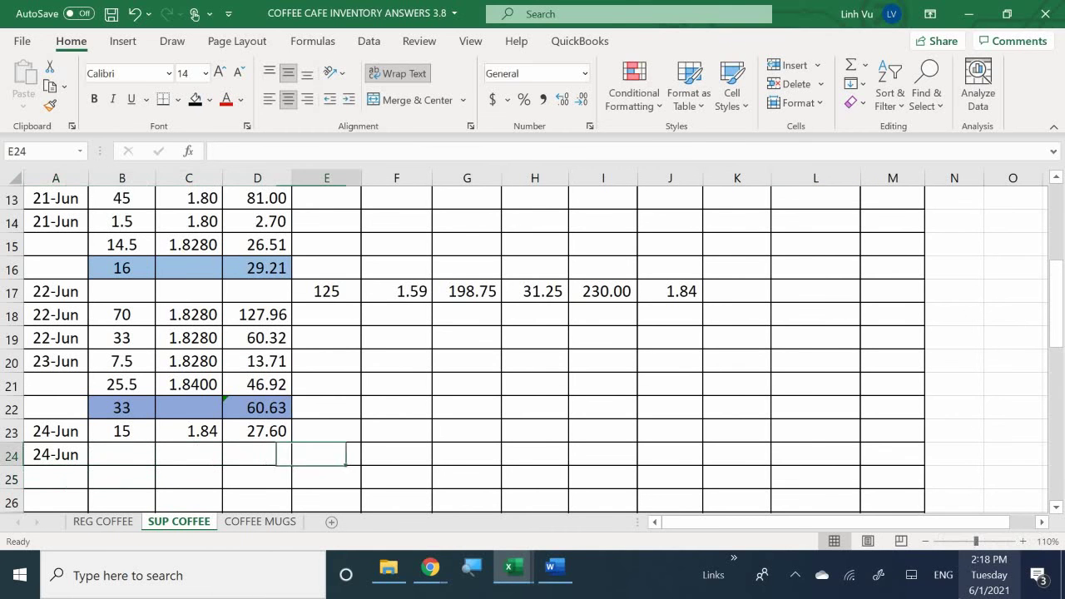
text(125)
key(Return)
Enter the supreme coffee purchase cost 1.61 per pound in F24.
key(Up)
key(Right)
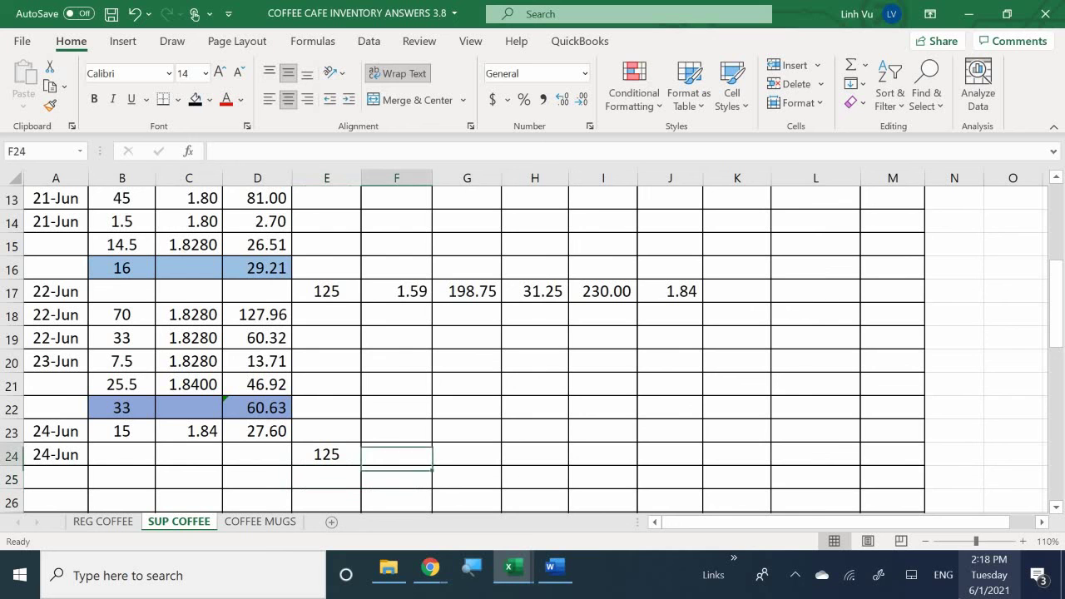
text(1.61)
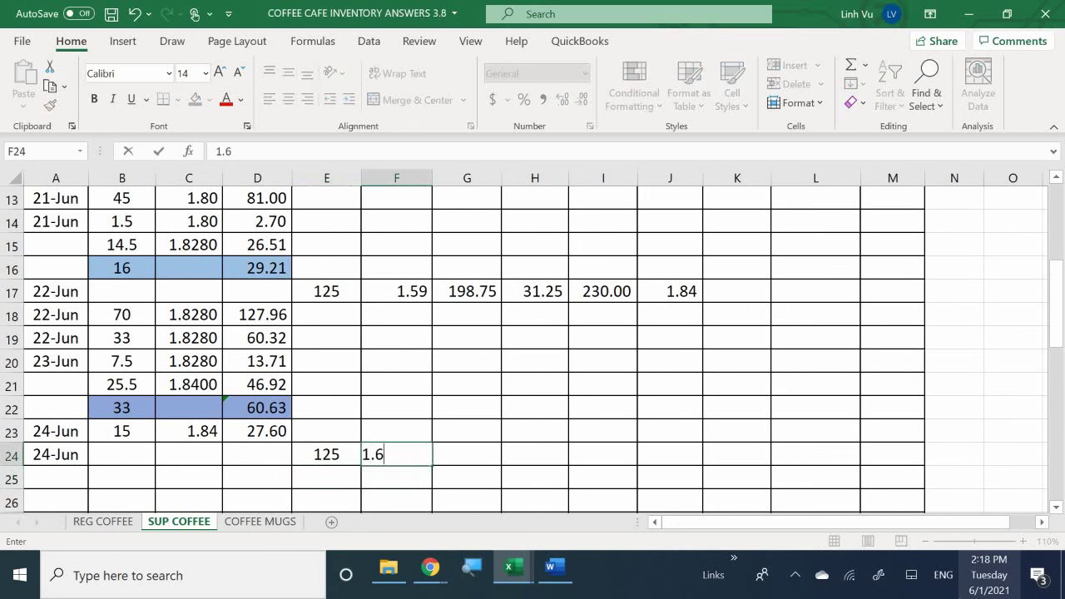
key(Return)
Calculate the supreme coffee purchase total in G24 with the formula =E24*F24.
key(Right)
key(Up)
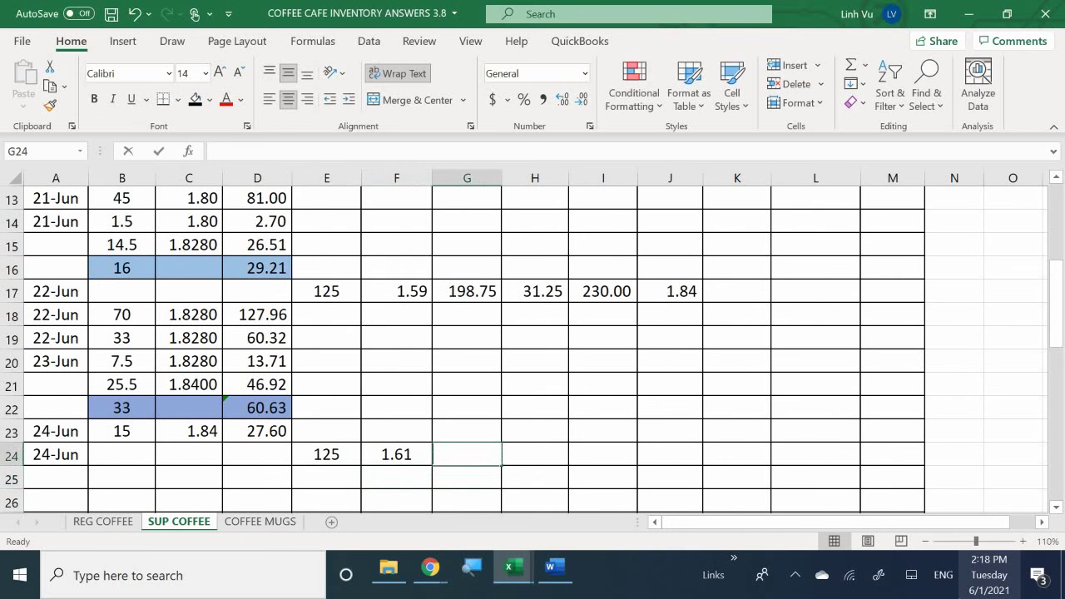
text(=)
key(Left)
key(Left)
text(*)
key(Left)
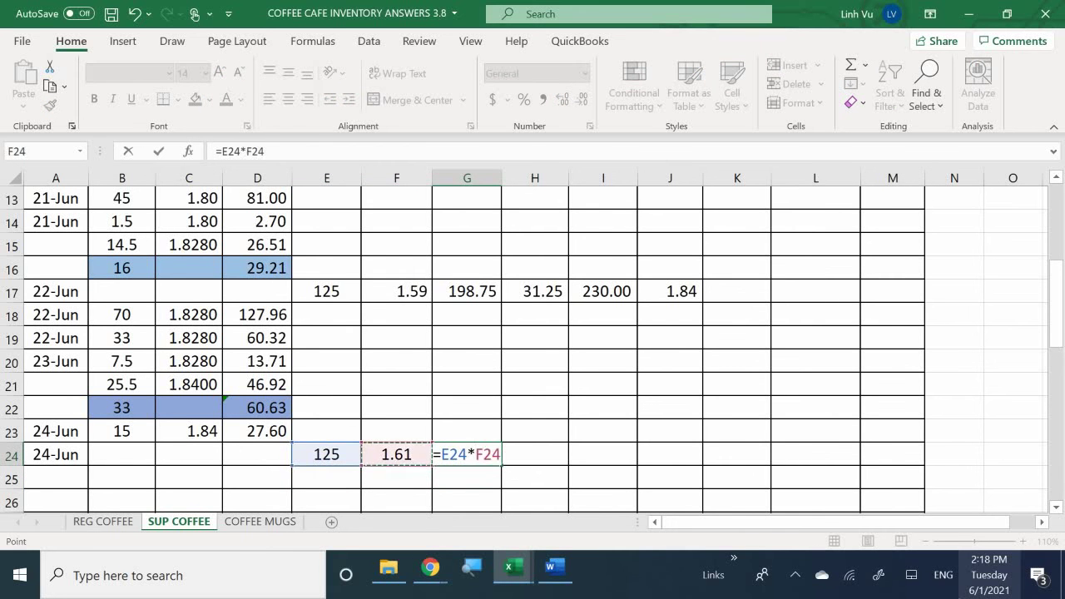
key(Return)
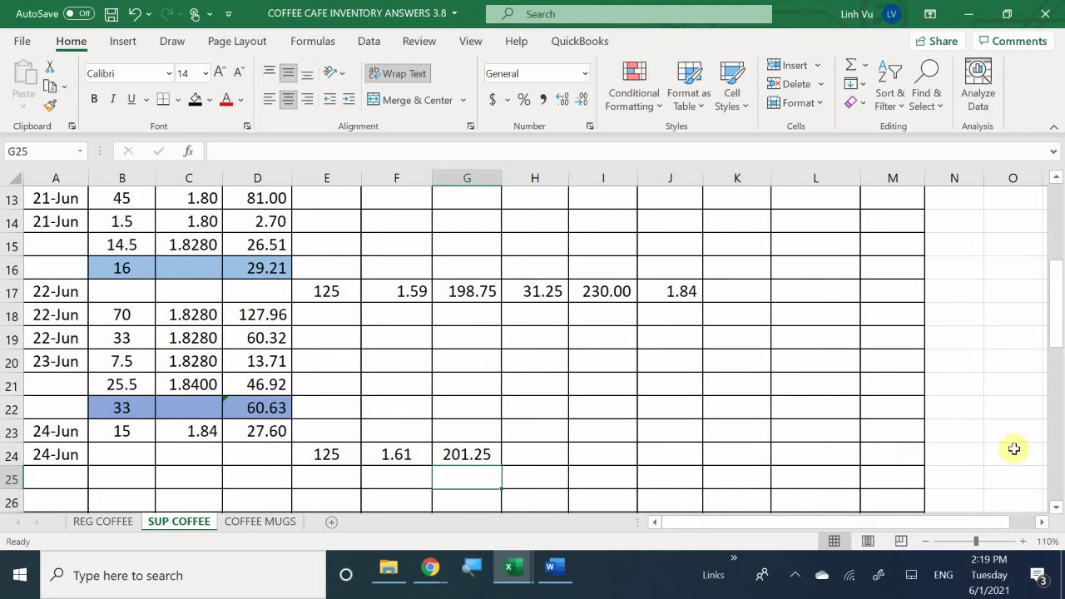
Bring up the Coffee Cafe scenario document in Word and show the PO sheet of the COFFE CAFE GENERAL workbook beside it.
click(551, 571)
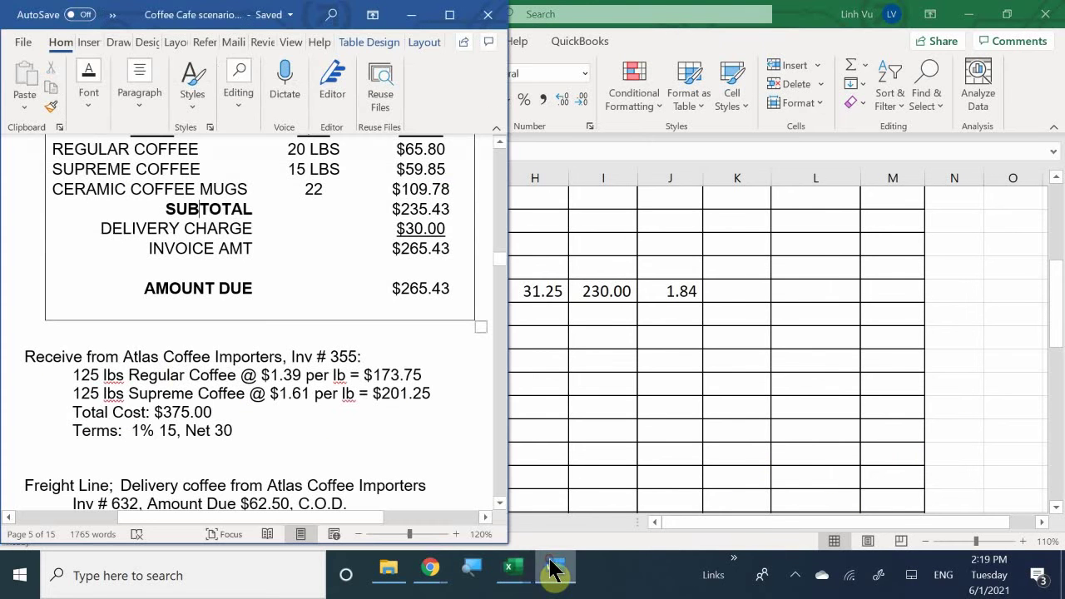
mouse_move(513, 572)
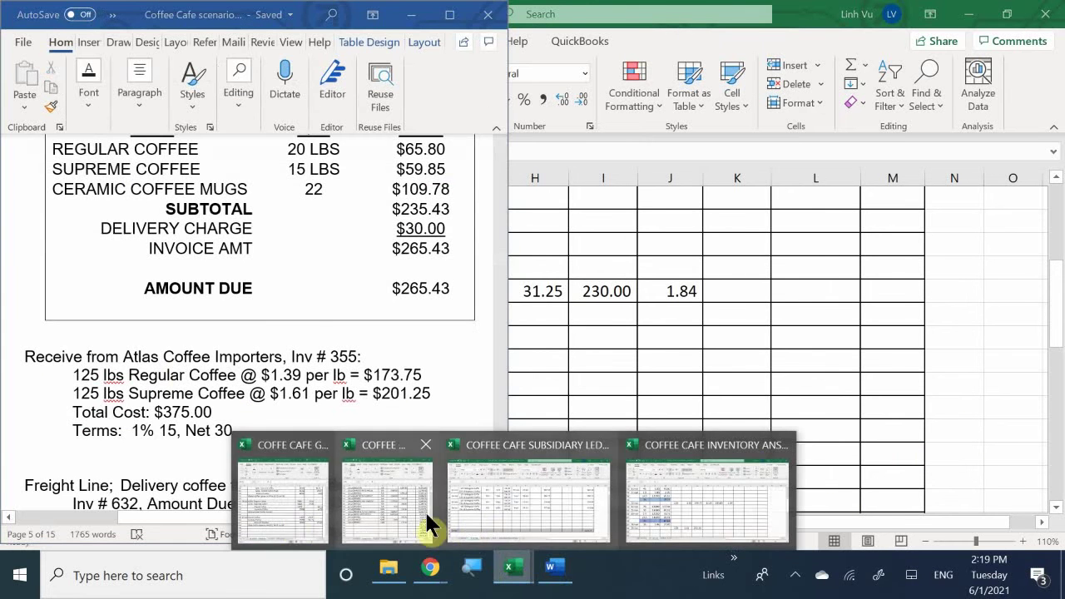
click(276, 518)
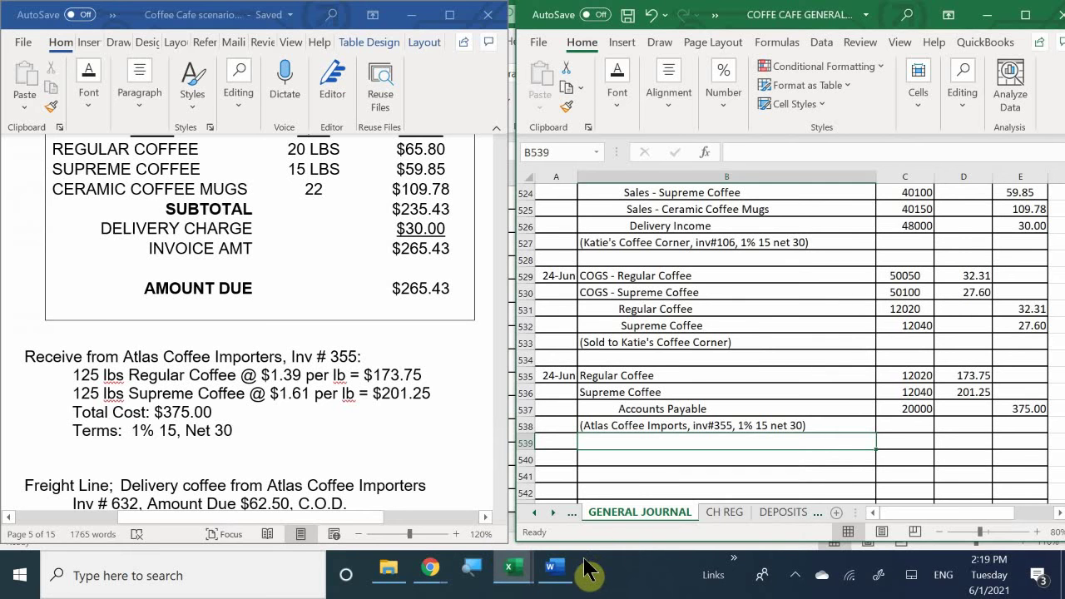
click(511, 575)
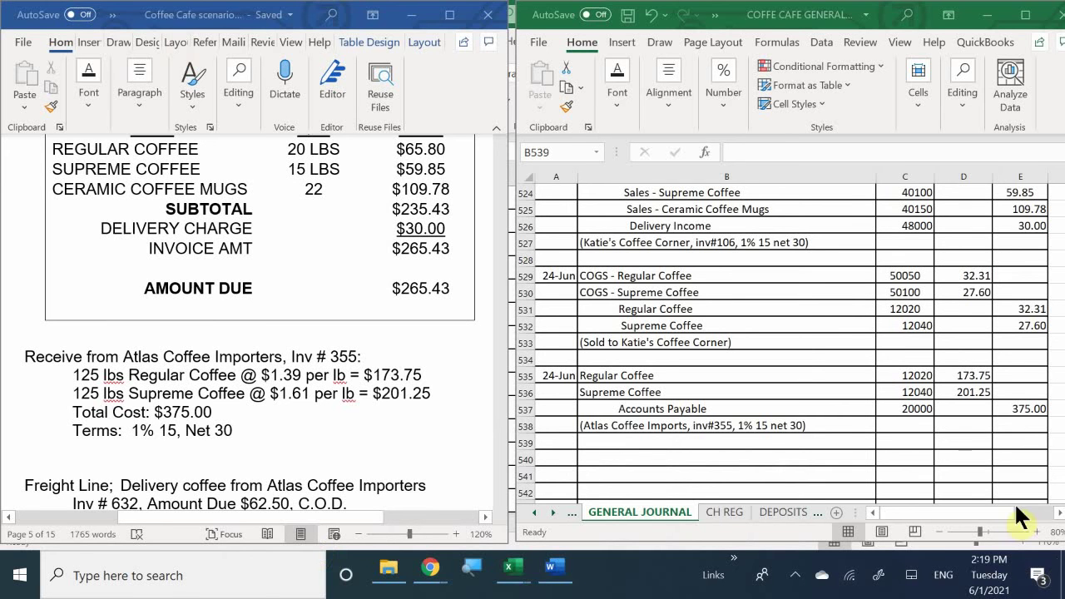
click(774, 511)
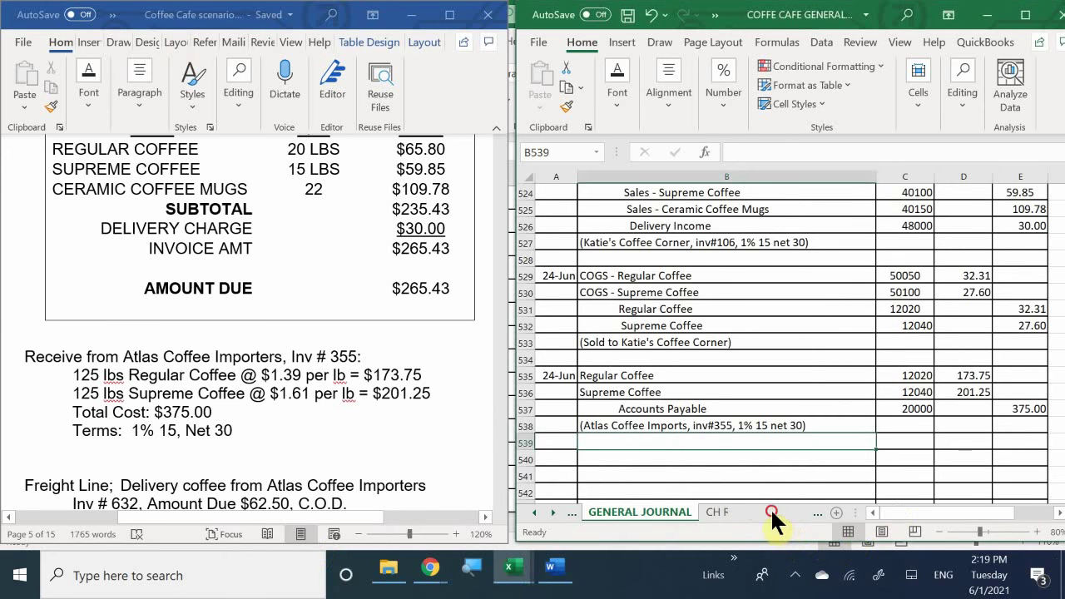
click(711, 512)
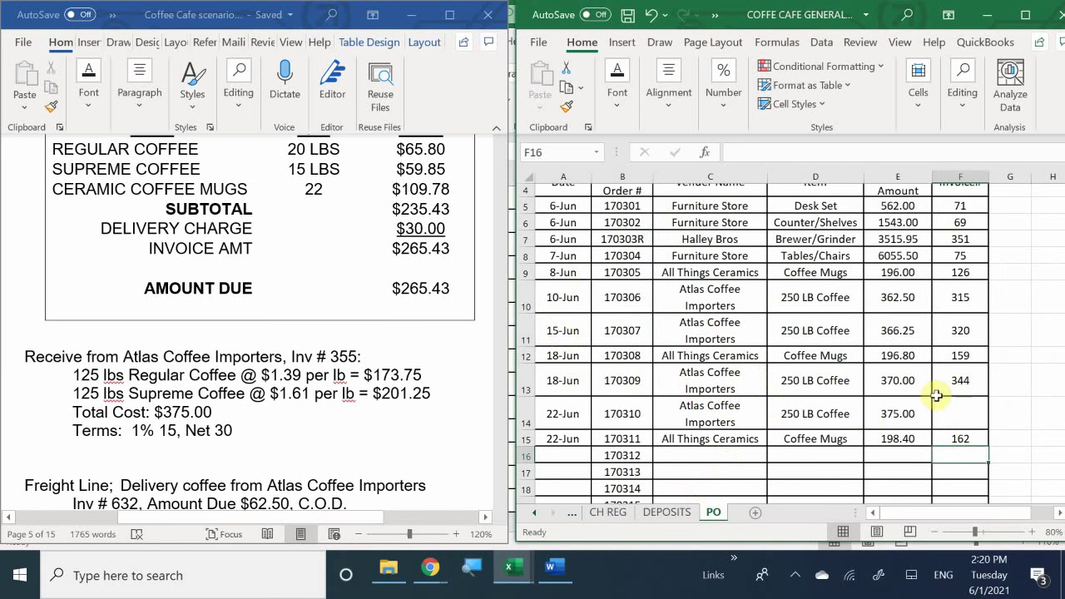
Enter invoice number 355 in F14 for the 22 June Atlas Coffee Importers purchase order and review the order list.
click(960, 412)
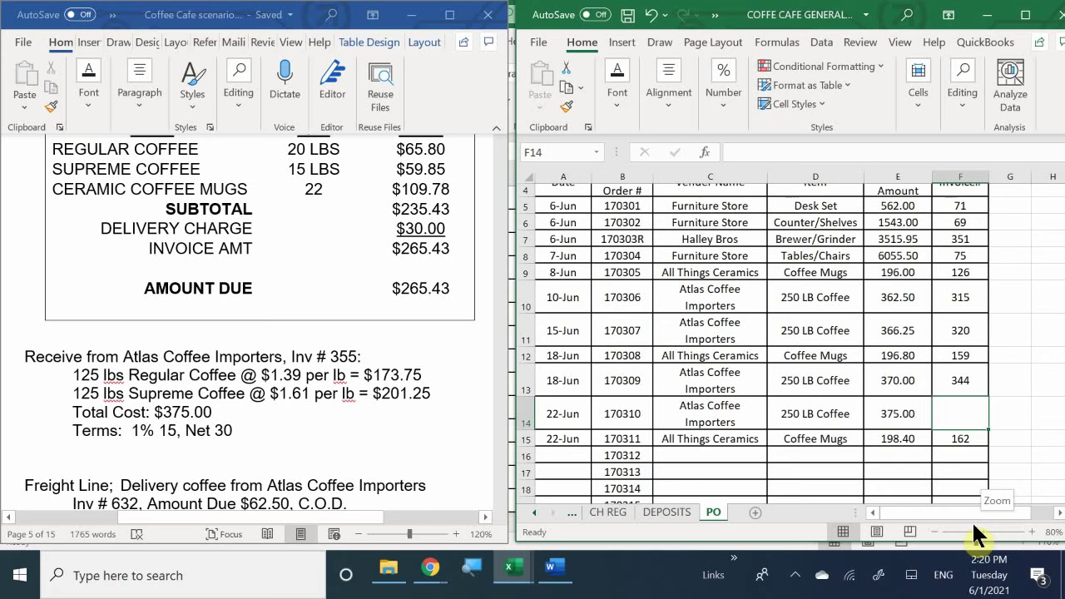
text(355)
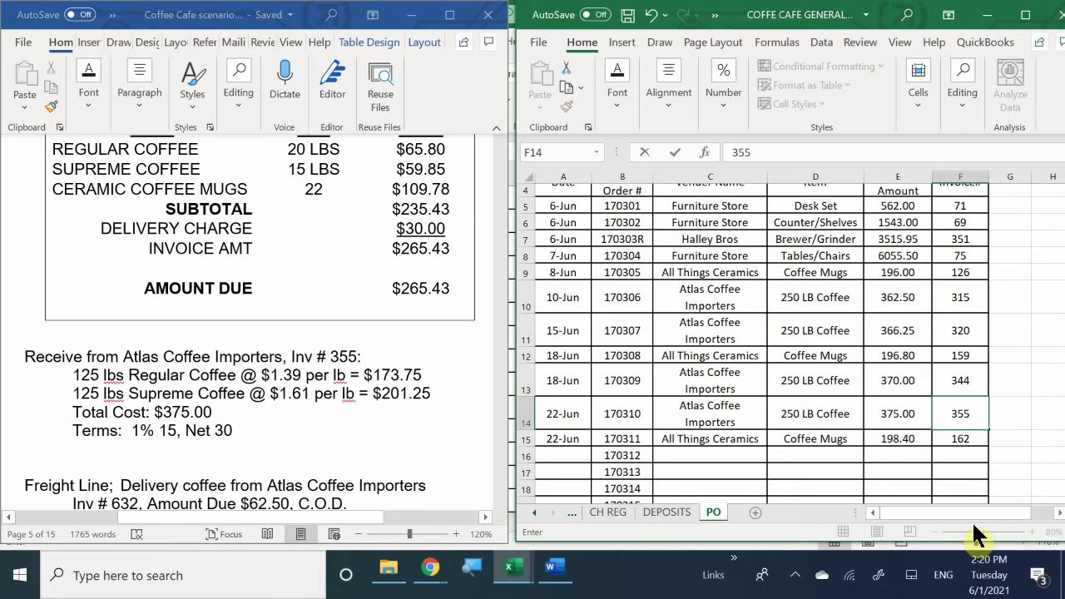
key(Return)
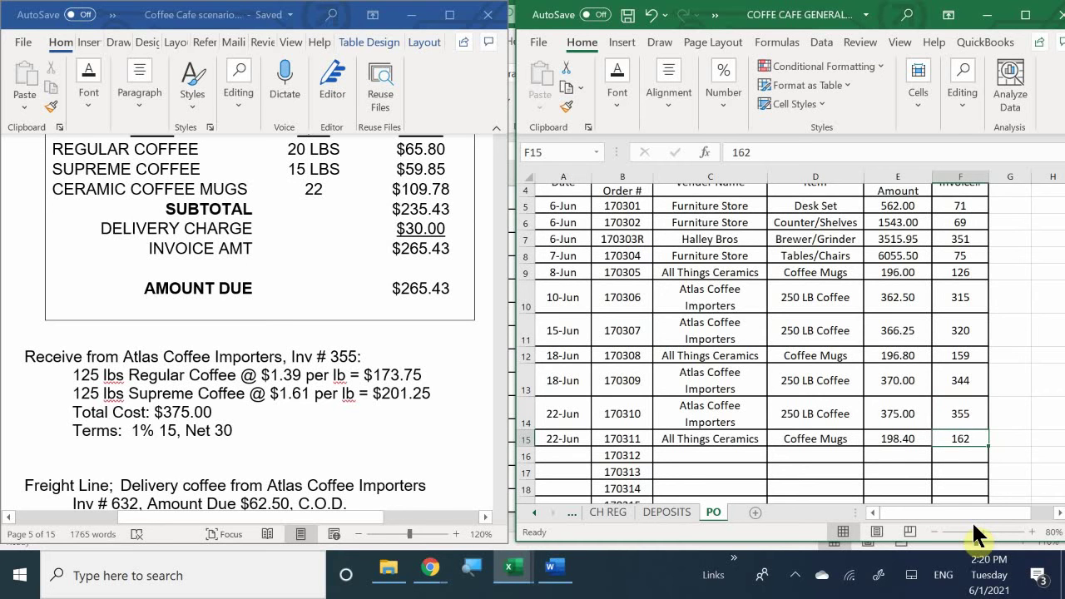
click(647, 431)
scroll(660, 386, down, 3)
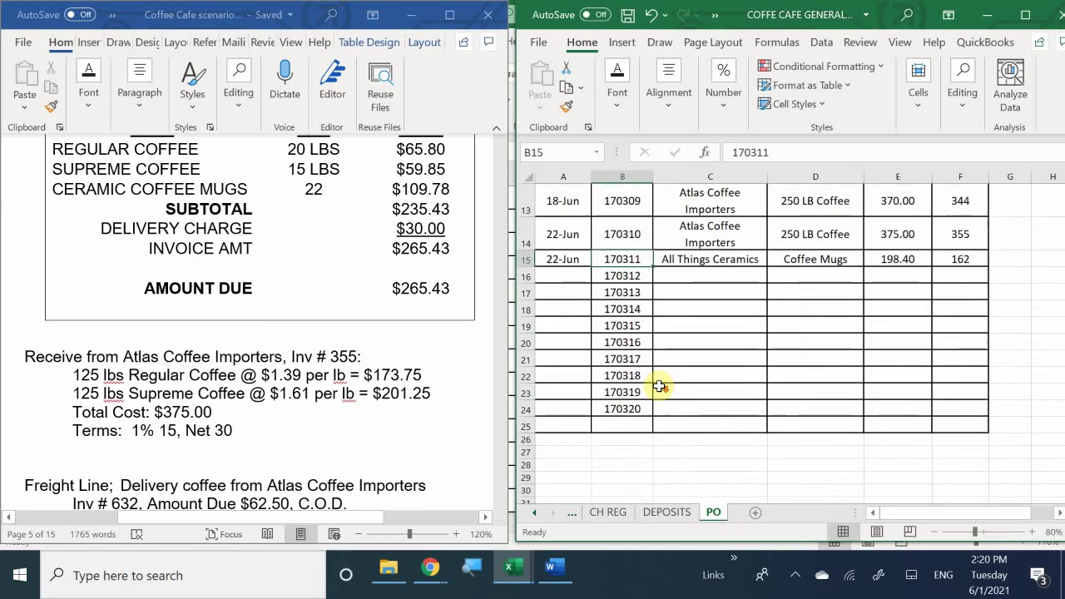
scroll(659, 385, up, 1)
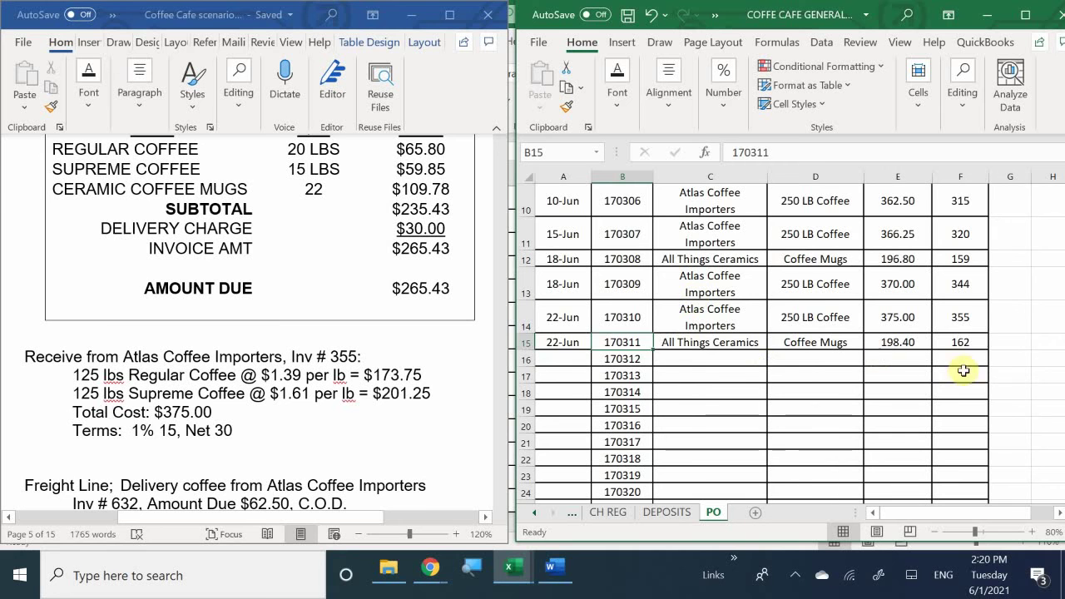
scroll(915, 349, up, 1)
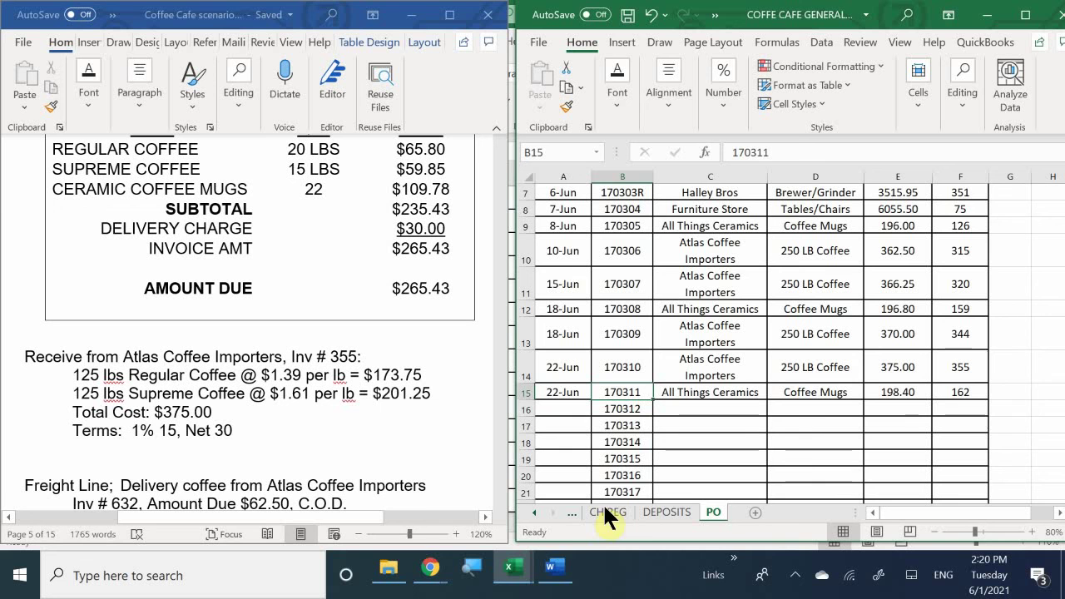
Return to the GENERAL JOURNAL sheet and review the 24 June Atlas Coffee entry and the rows below it.
click(534, 512)
click(535, 513)
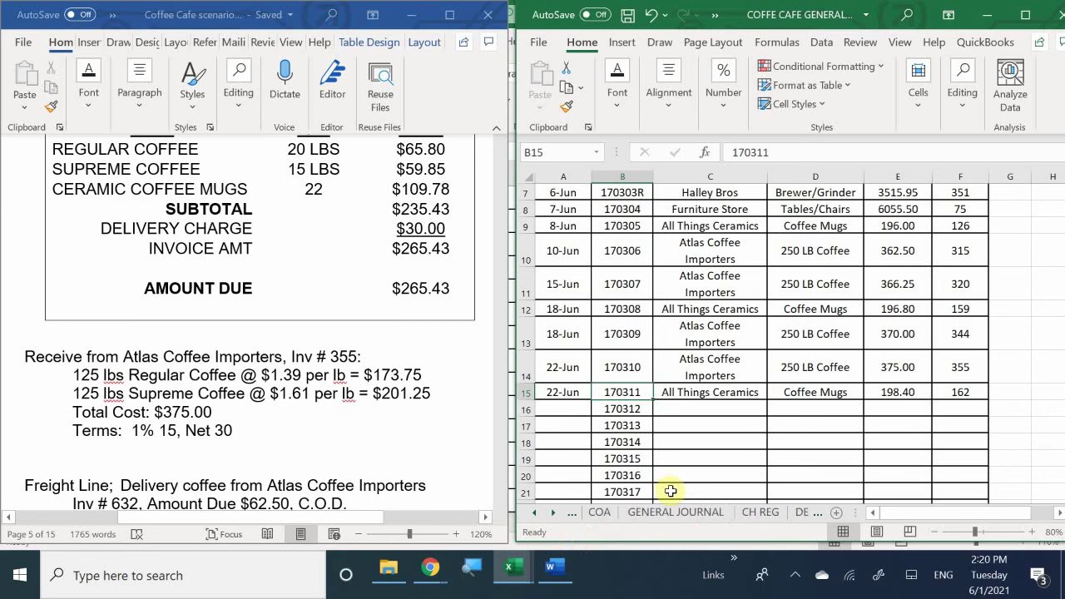
click(627, 513)
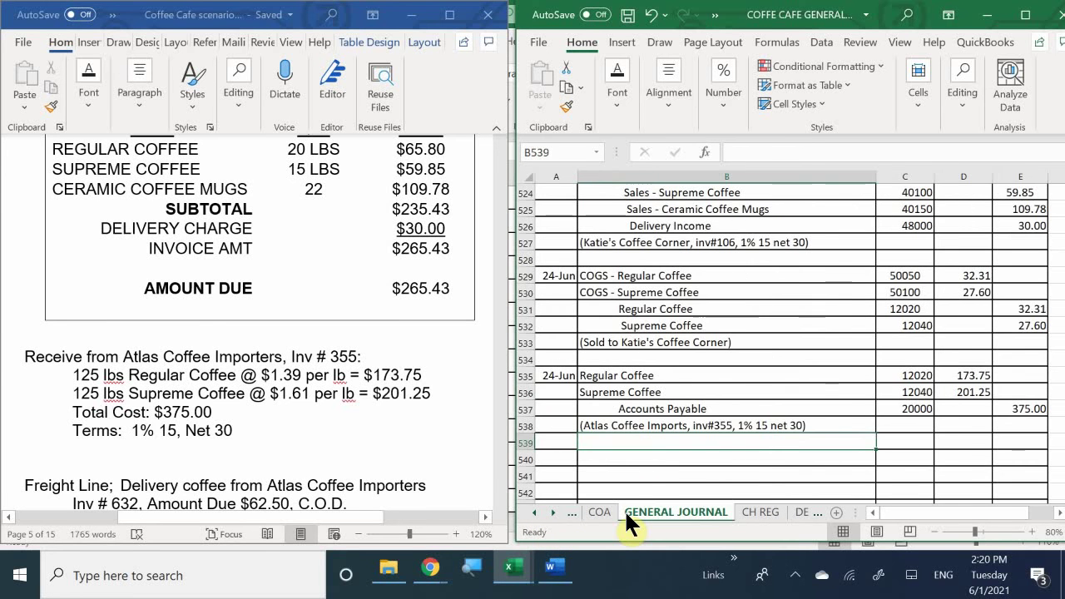
scroll(678, 405, down, 2)
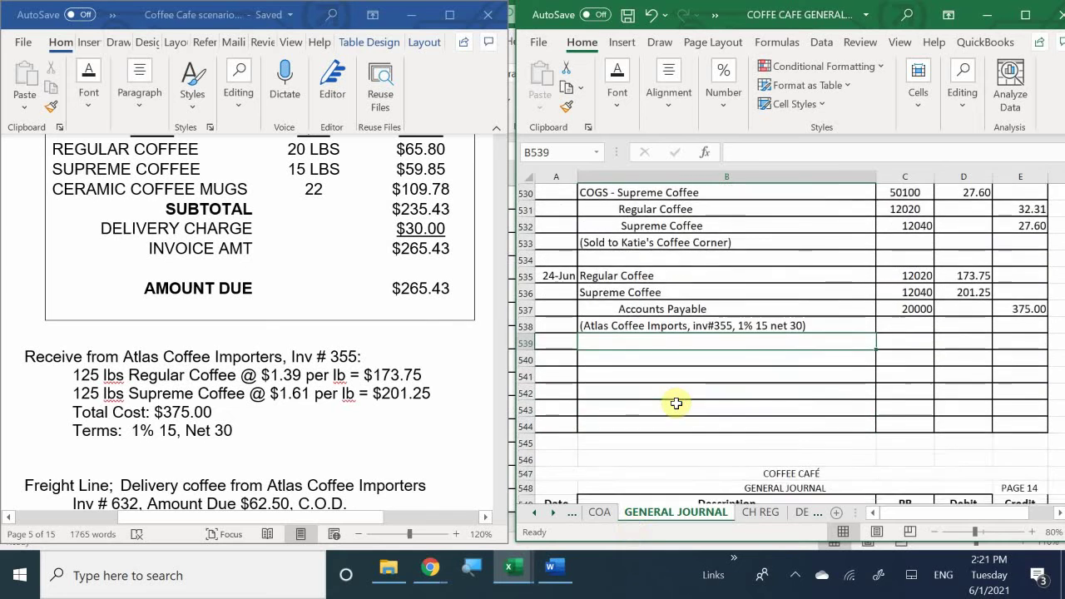
scroll(677, 402, up, 1)
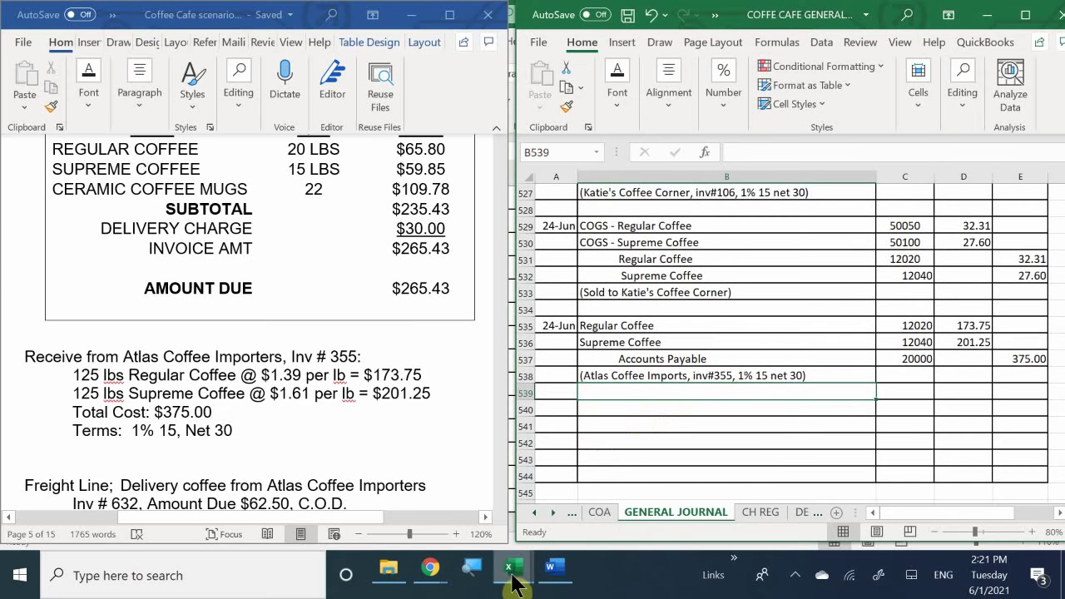
mouse_move(511, 582)
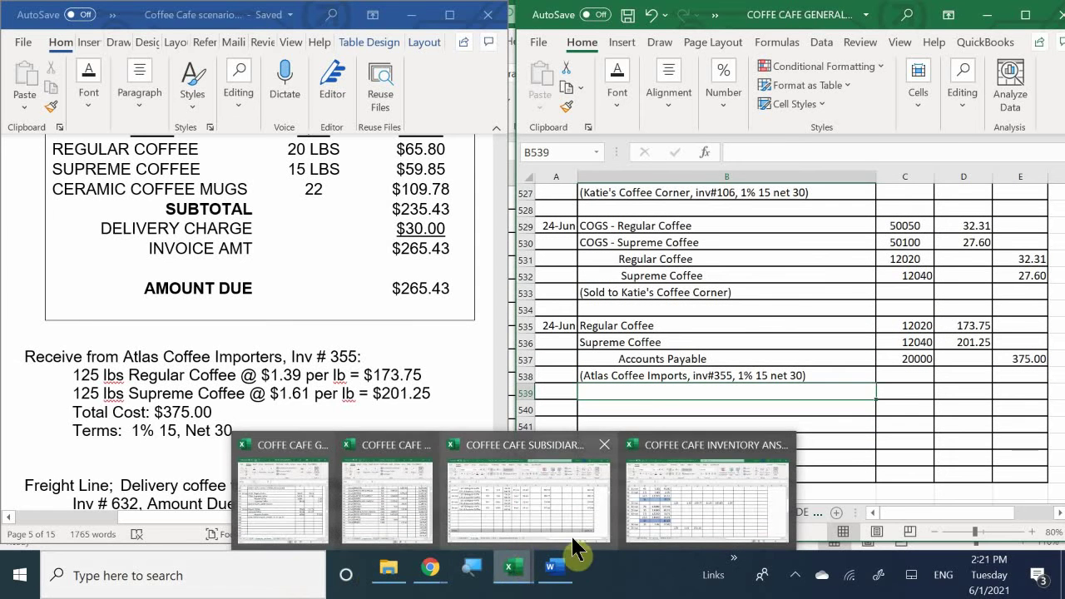
Switch to the Coffee Cafe scenario document in Word and show the Freight Line delivery transaction, invoice 632.
click(551, 574)
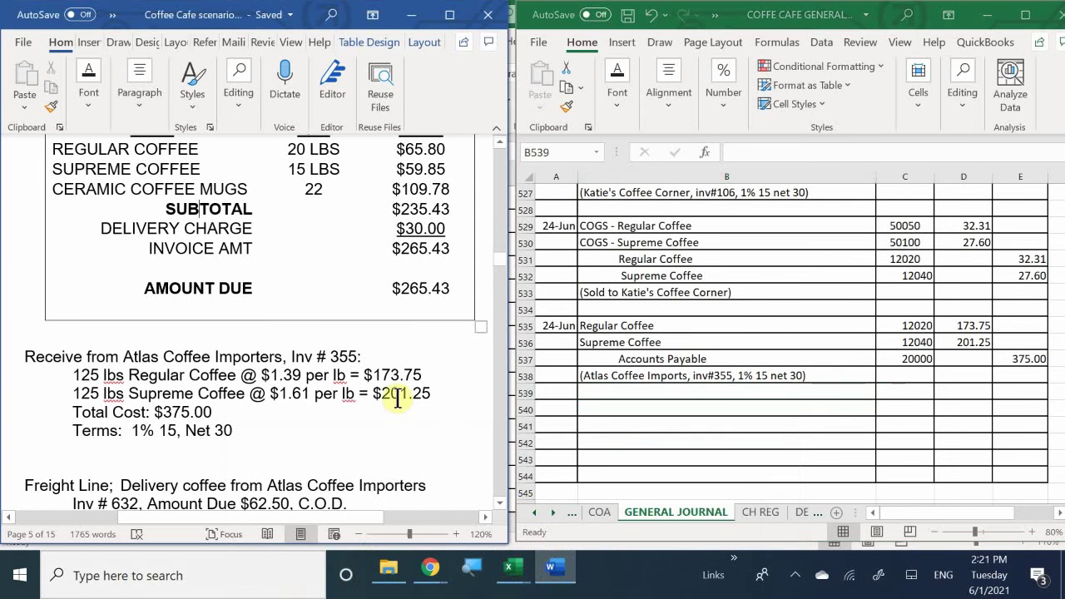
scroll(397, 399, down, 2)
scroll(398, 399, down, 2)
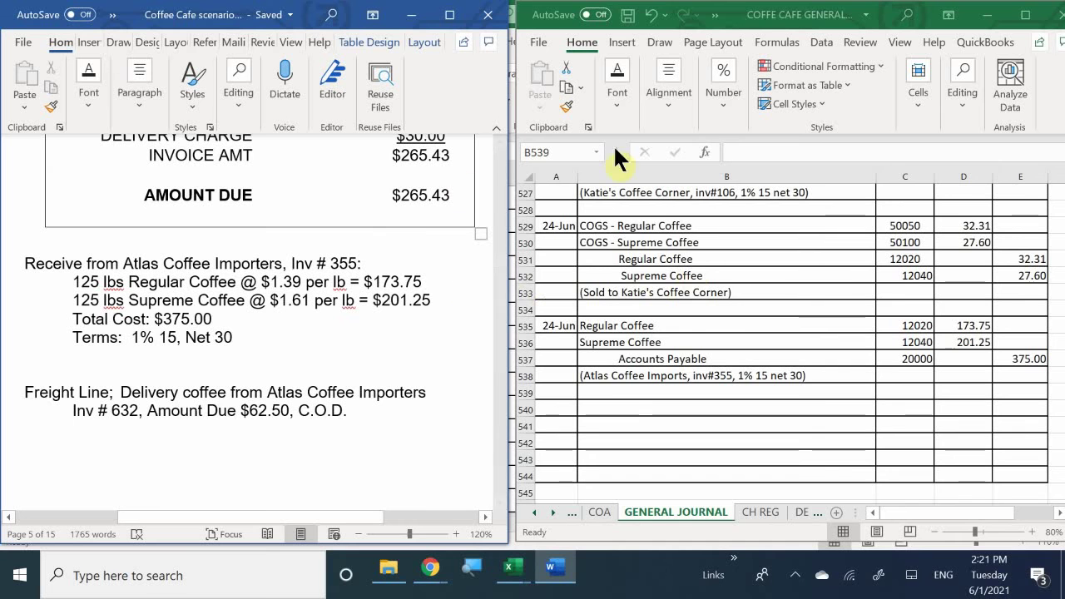
Enter 6824 in date cell A540 of the GENERAL JOURNAL sheet in the Excel workbook.
click(553, 407)
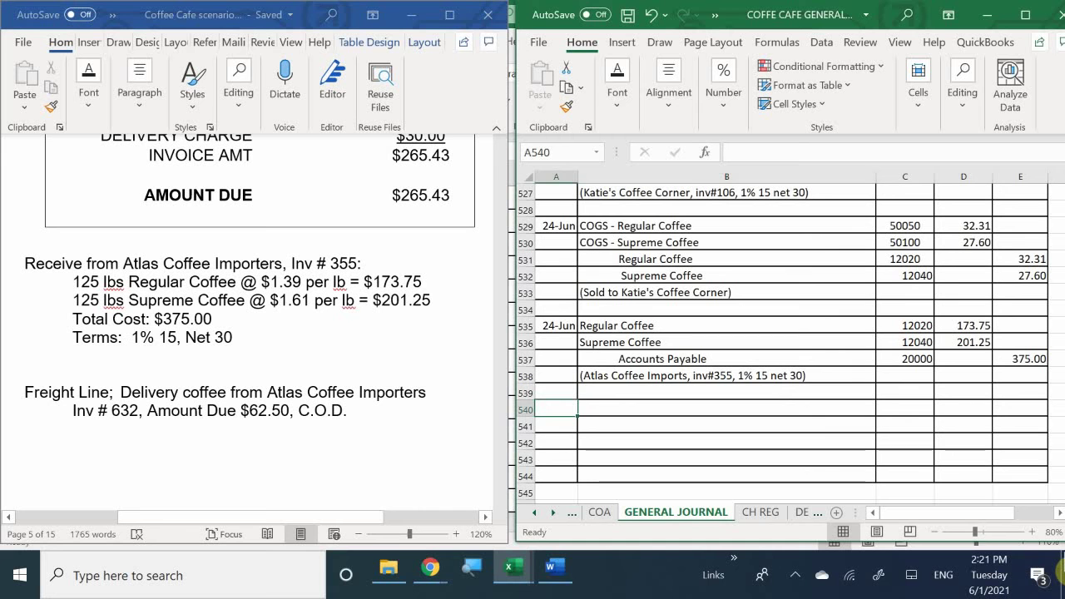
text(6)
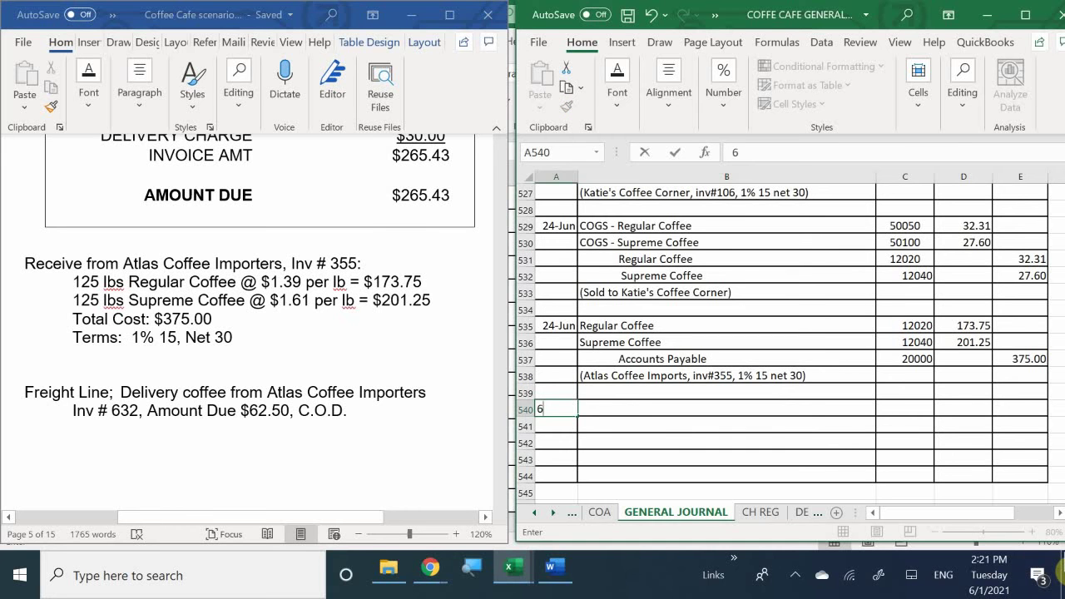
text(824)
key(Return)
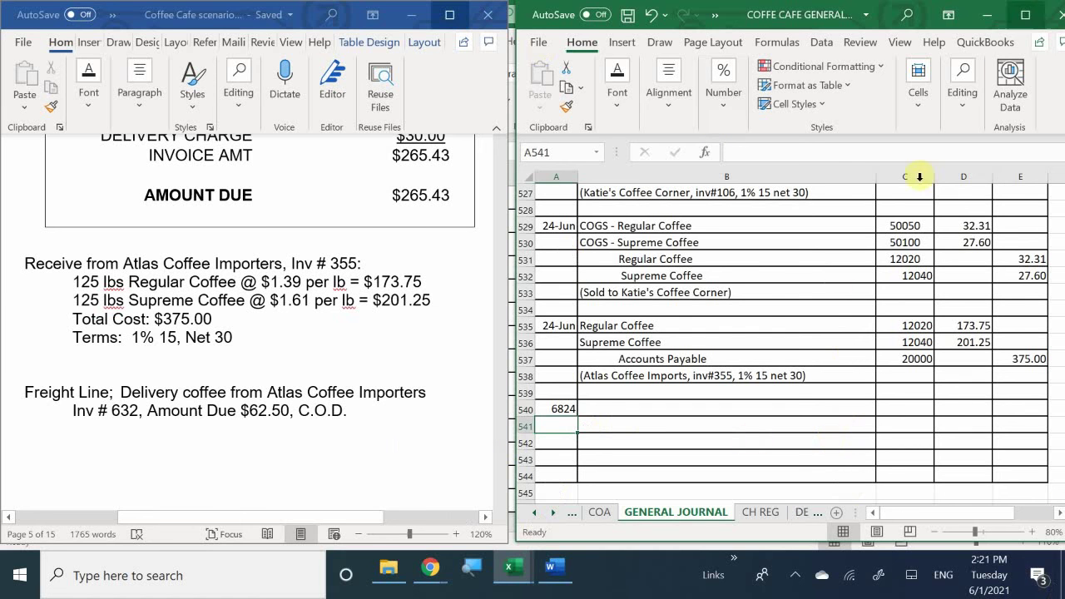
Copy the Regular Coffee and Supreme Coffee accounts with their numbers from B535:C536 to the new entry starting at B540.
drag(676, 327, 909, 343)
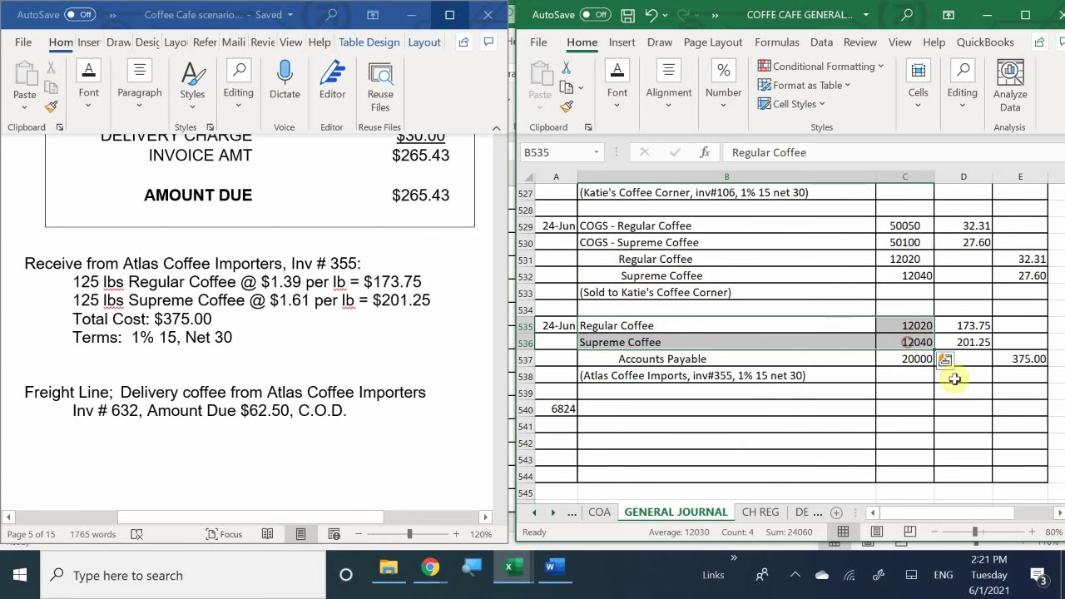
key(ctrl+c)
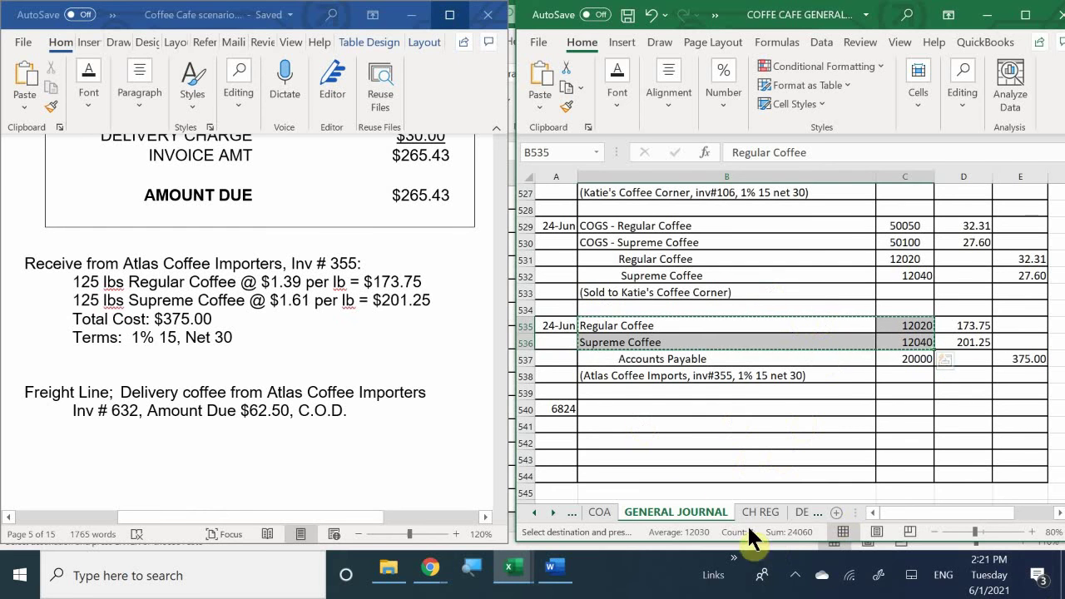
click(642, 409)
key(ctrl+v)
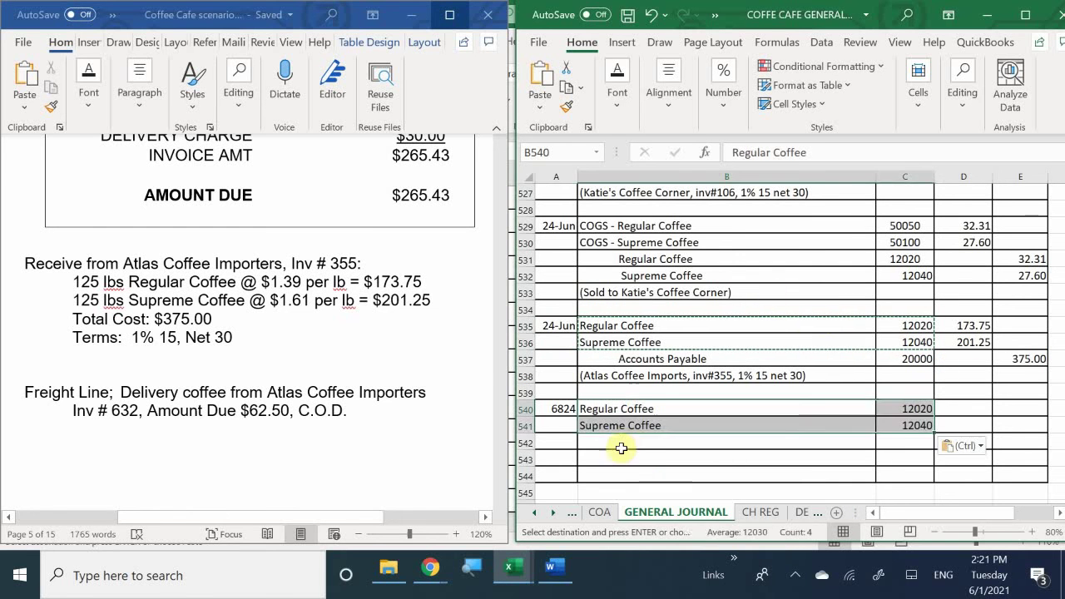
Add an indented Checking line in B542 with account number 10100 in C542.
click(637, 455)
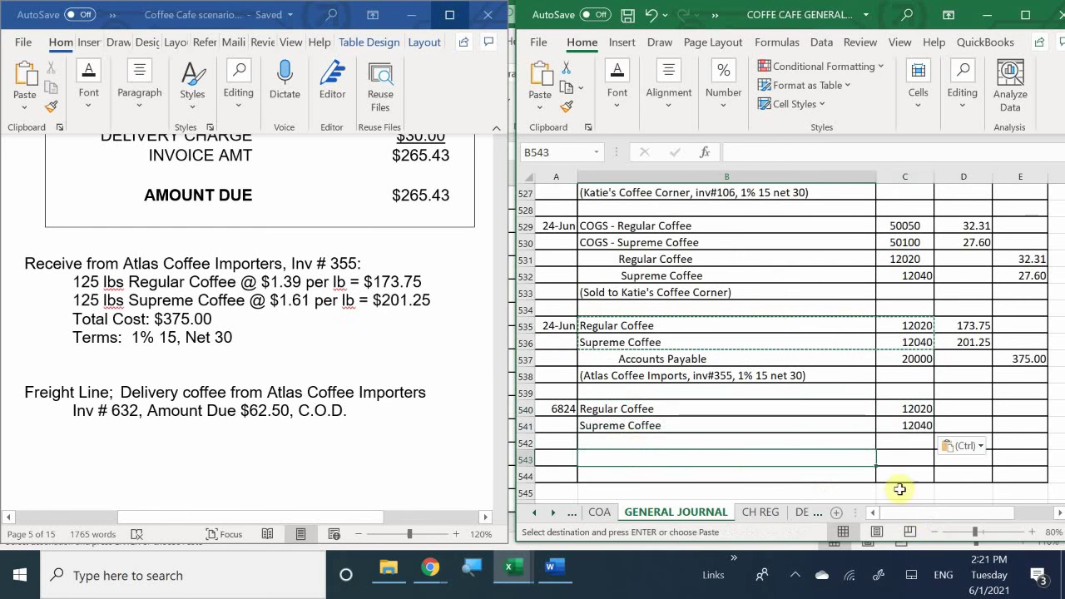
click(627, 441)
key(Escape)
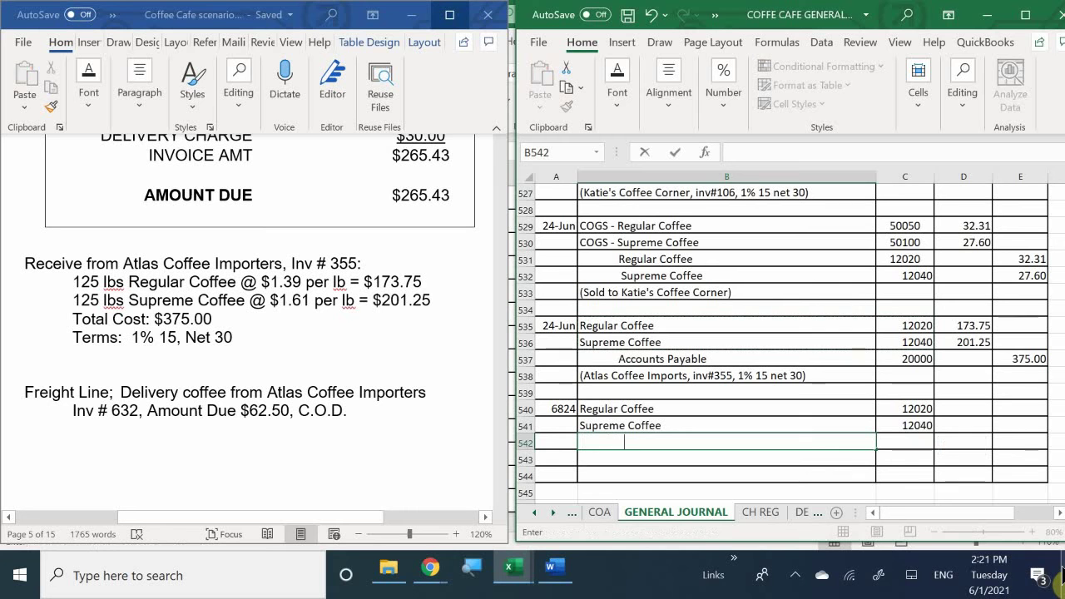
text(Checlom)
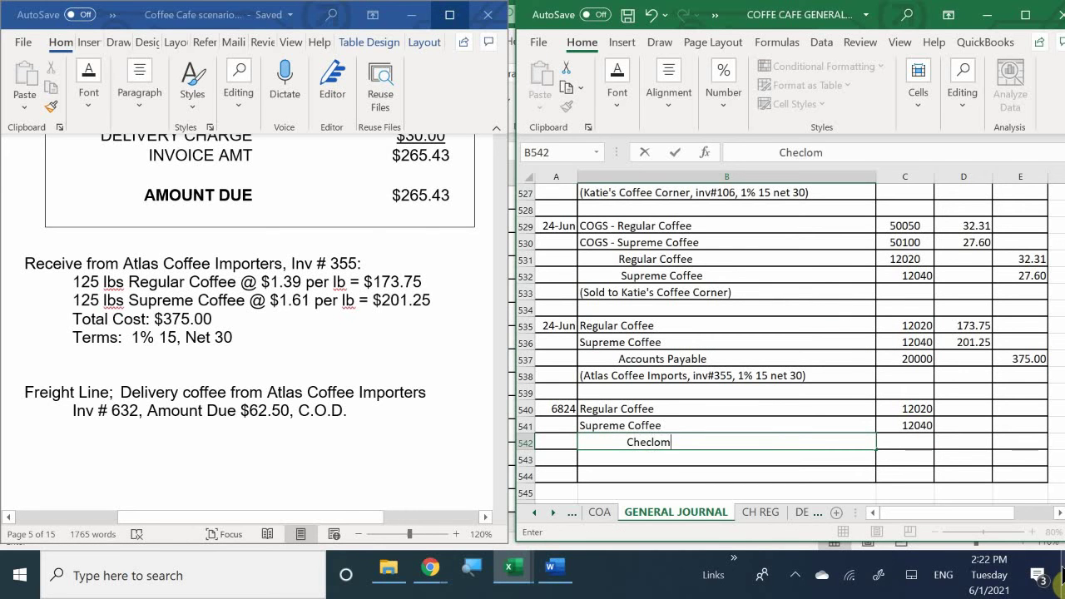
key(BackSpace)
key(BackSpace)
key(BackSpace)
text(l)
text(king)
key(Tab)
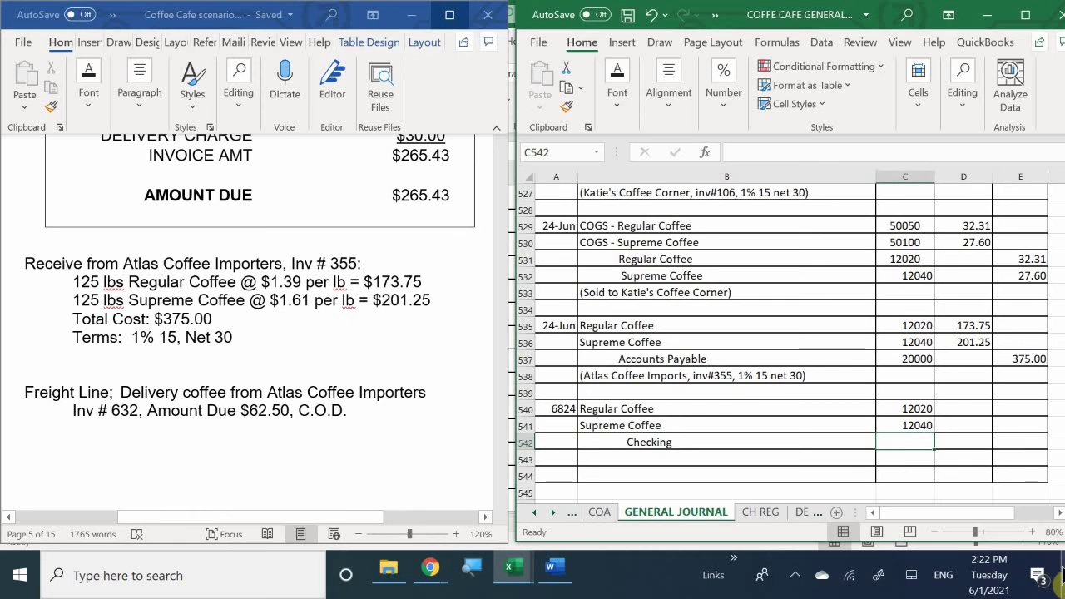
text(10100)
key(Return)
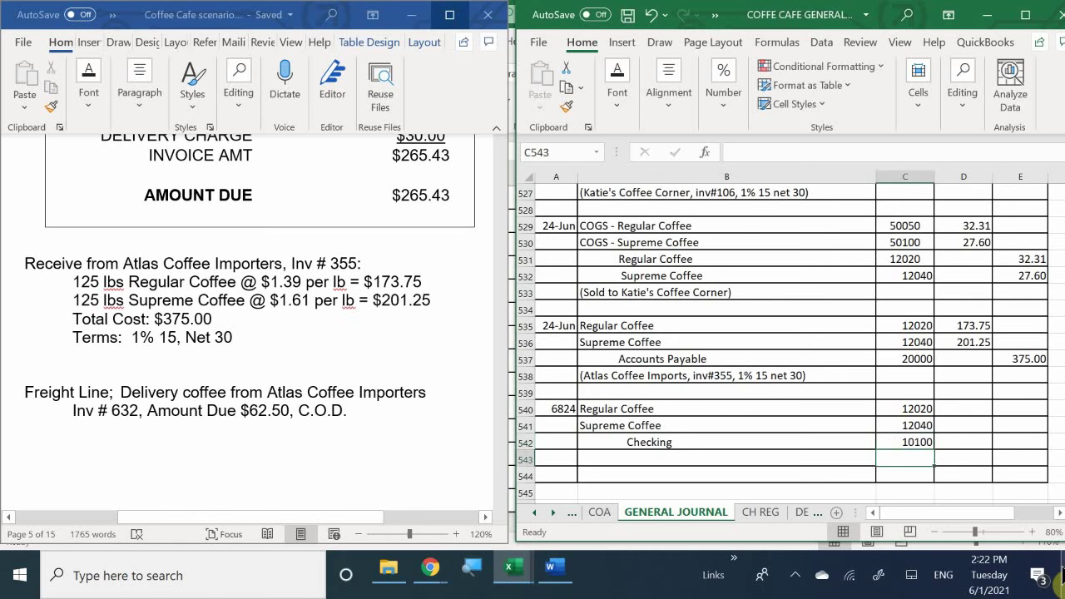
Enter a credit of 62.50 for Checking in E542.
key(Up)
key(Right)
key(Right)
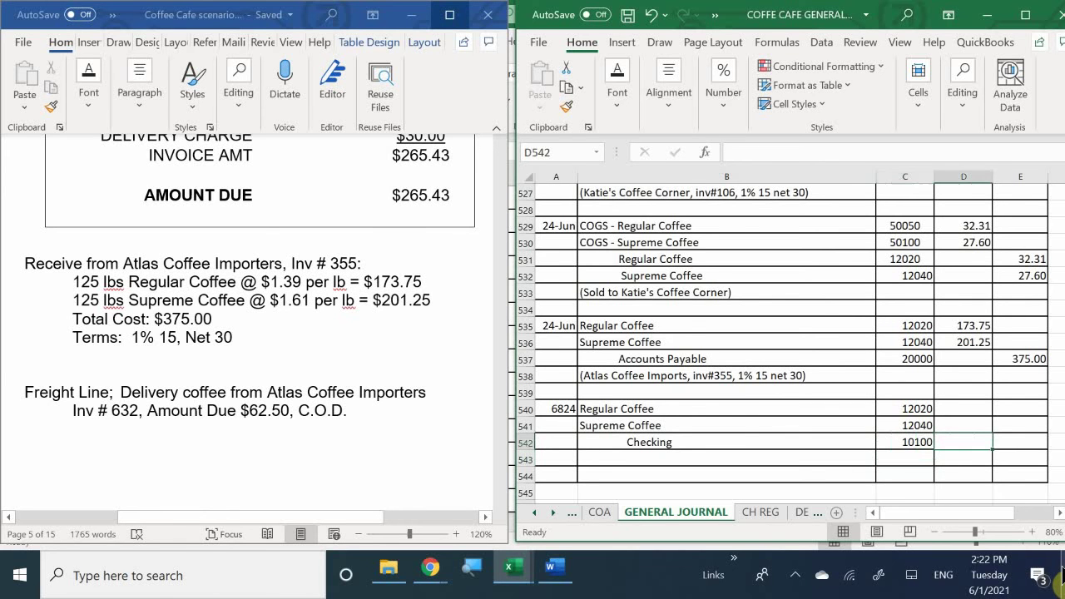
text(62.)
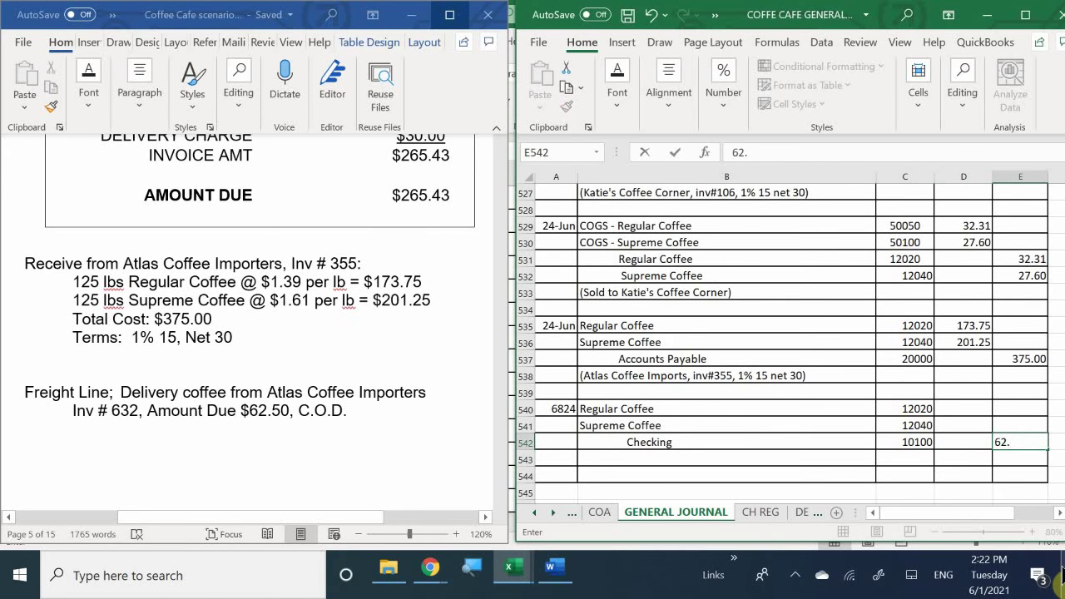
text(50)
key(Return)
Calculate the Regular Coffee debit in D540 as half of the Checking credit with the formula =E542/2.
key(Left)
key(Up)
key(Up)
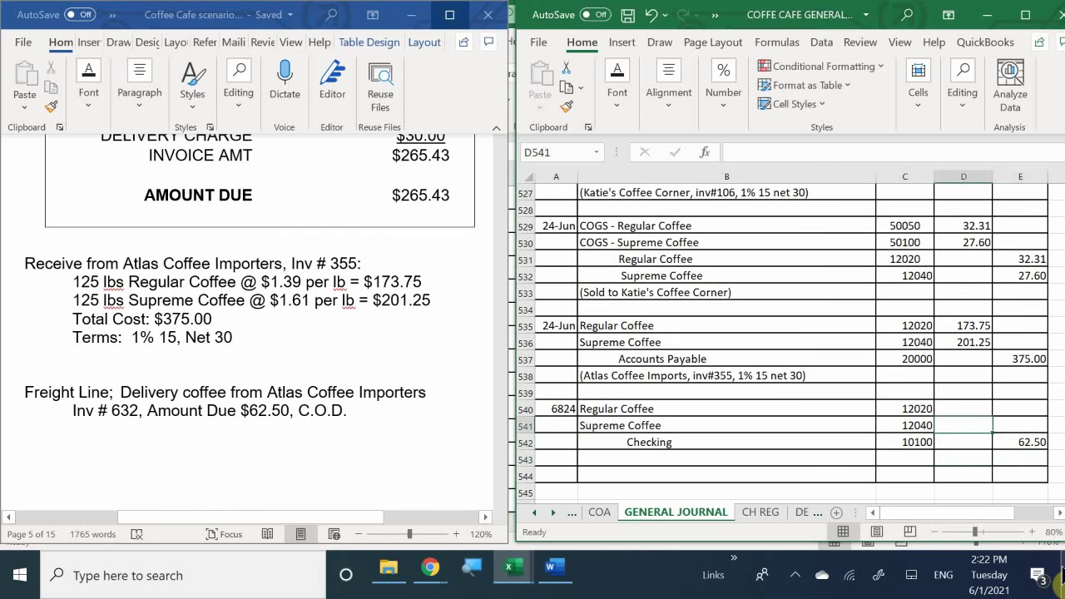
key(Up)
text(=)
key(Right)
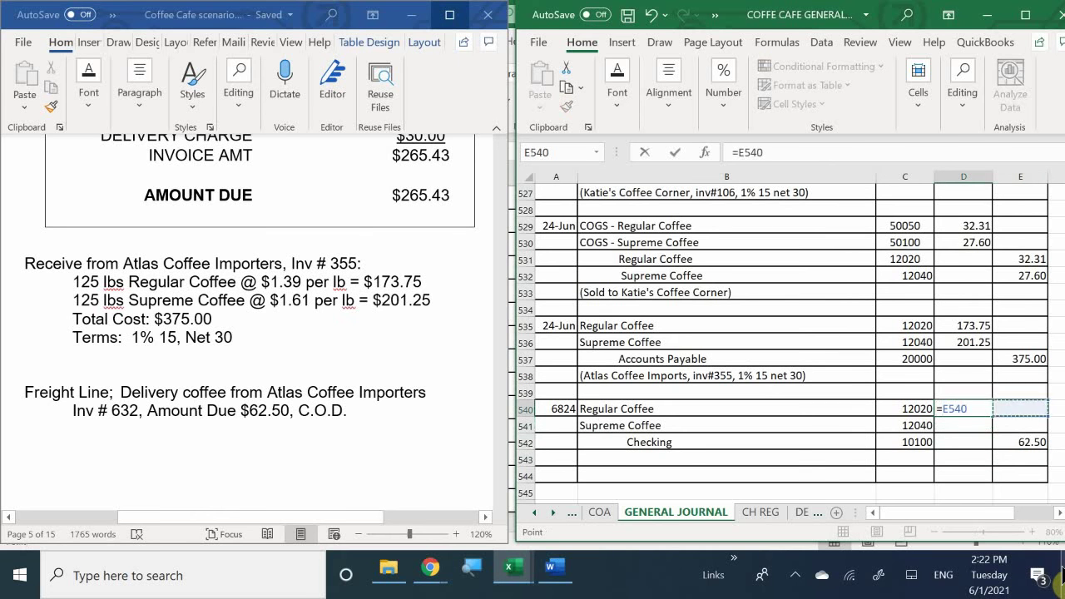
key(Down)
key(Down)
text(-)
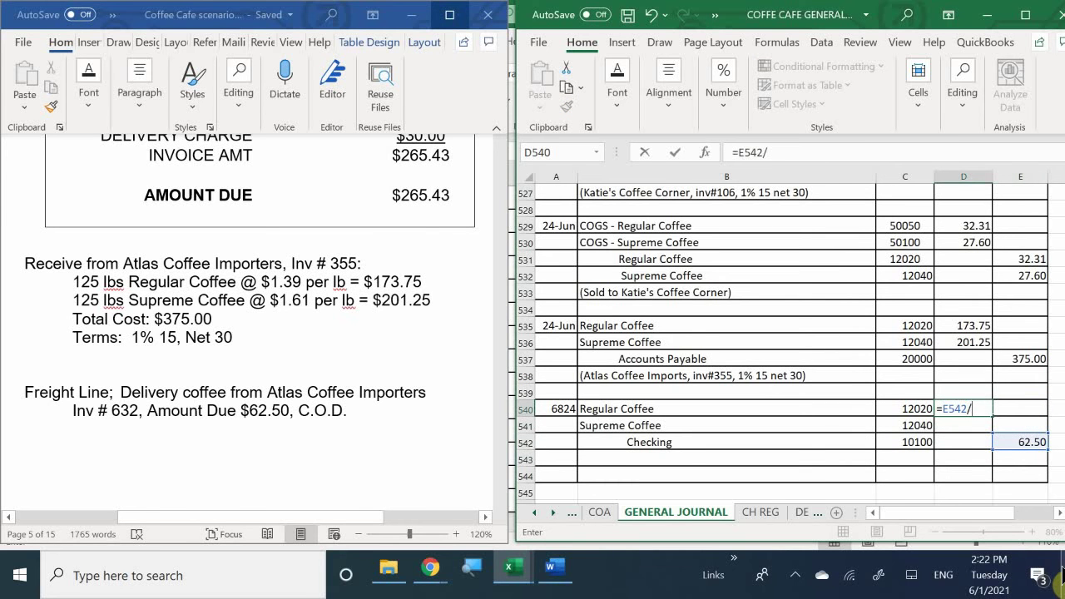
text(2)
key(Return)
Set the Supreme Coffee debit in D541 equal to the Regular Coffee debit with the formula =D540.
text(=)
key(Up)
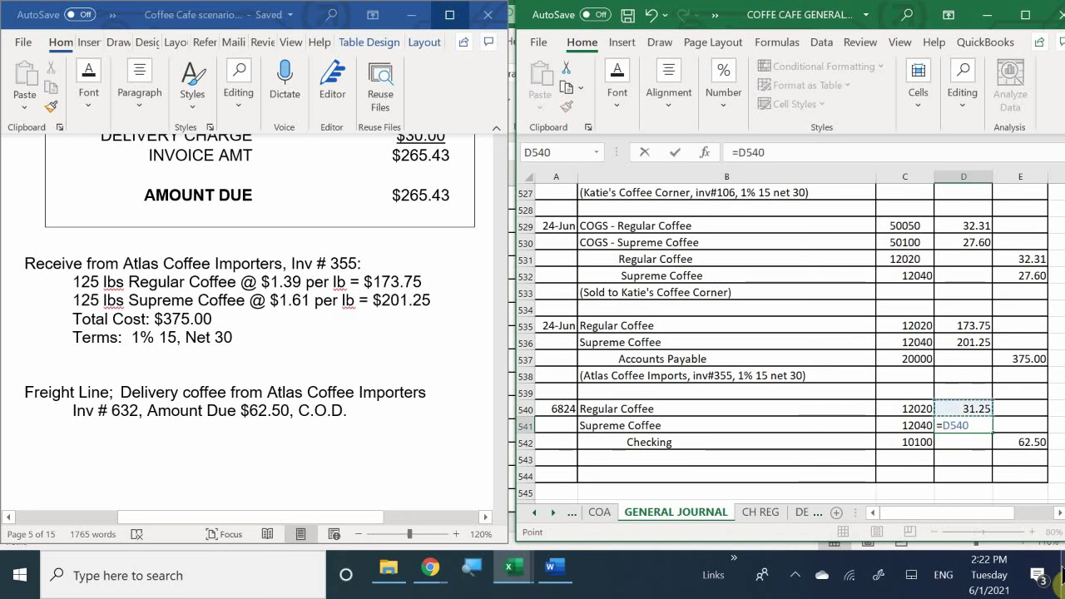
key(Return)
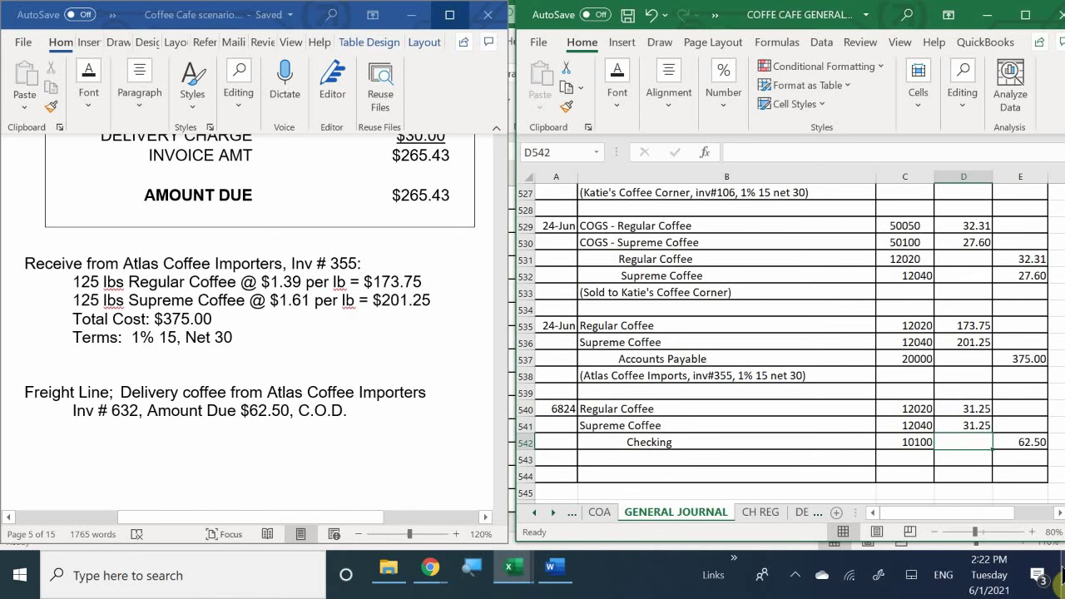
Open the CH REG sheet and enter the date 6/24 in A27 for check 1524.
click(748, 512)
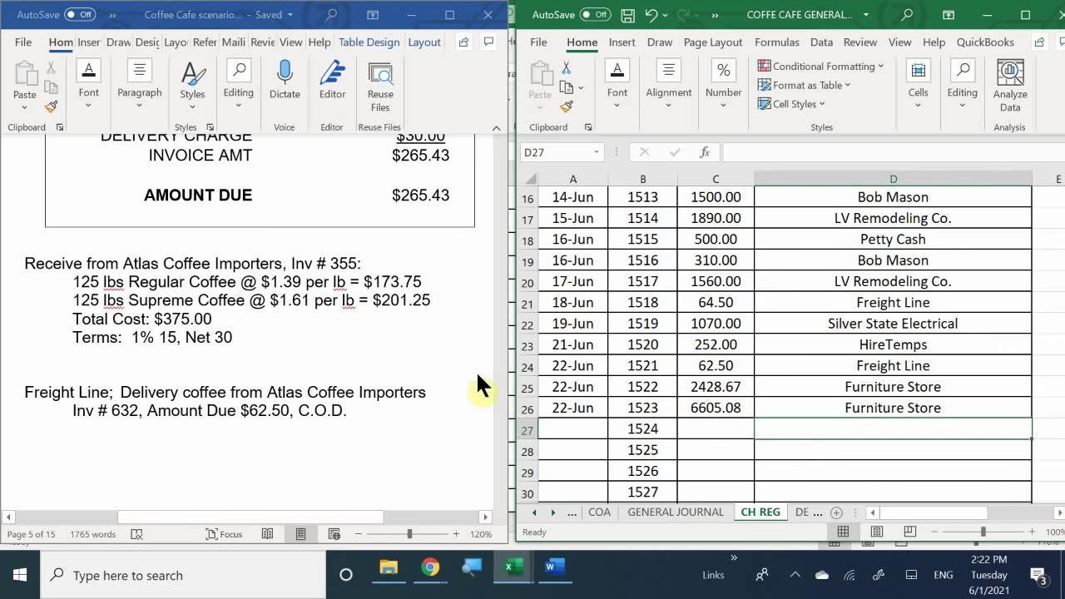
click(567, 431)
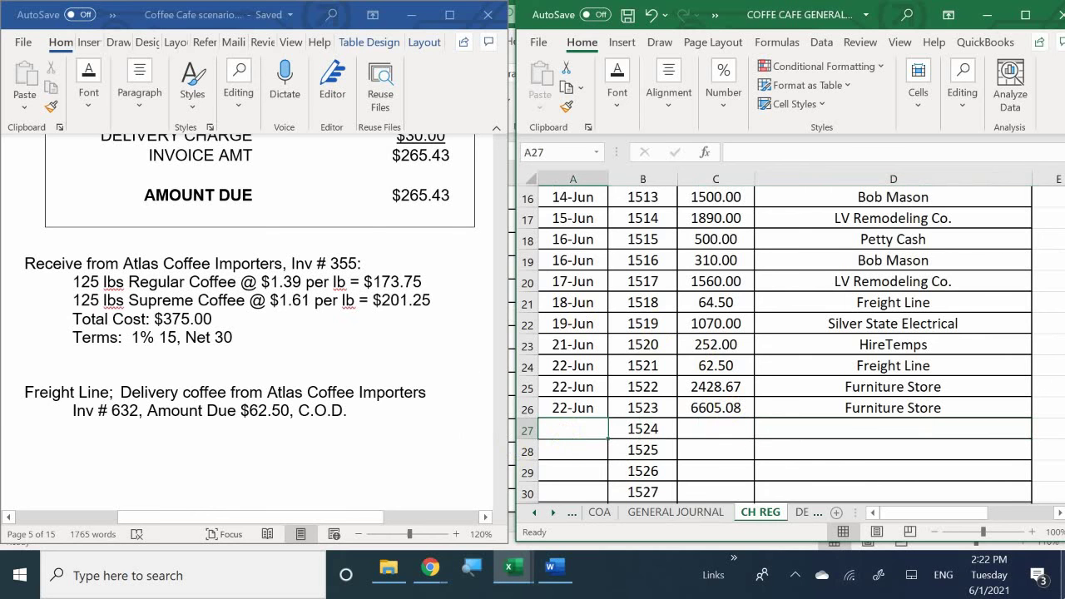
text(6/24)
key(Return)
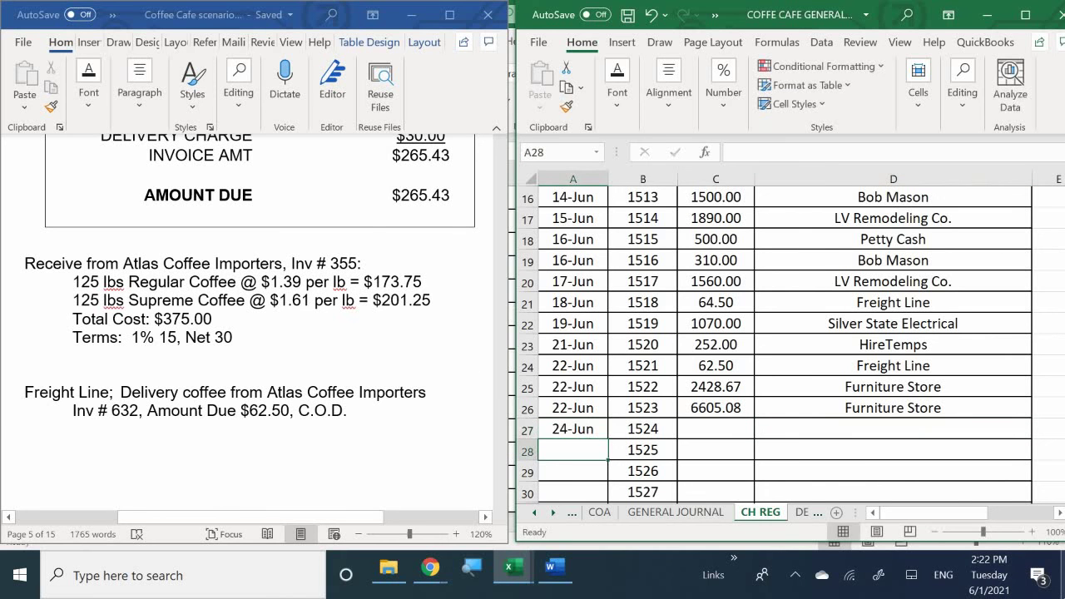
Fill the amount of check 1524 in C27 by referencing the earlier Freight Line amount with =C24.
key(Right)
key(Up)
key(Right)
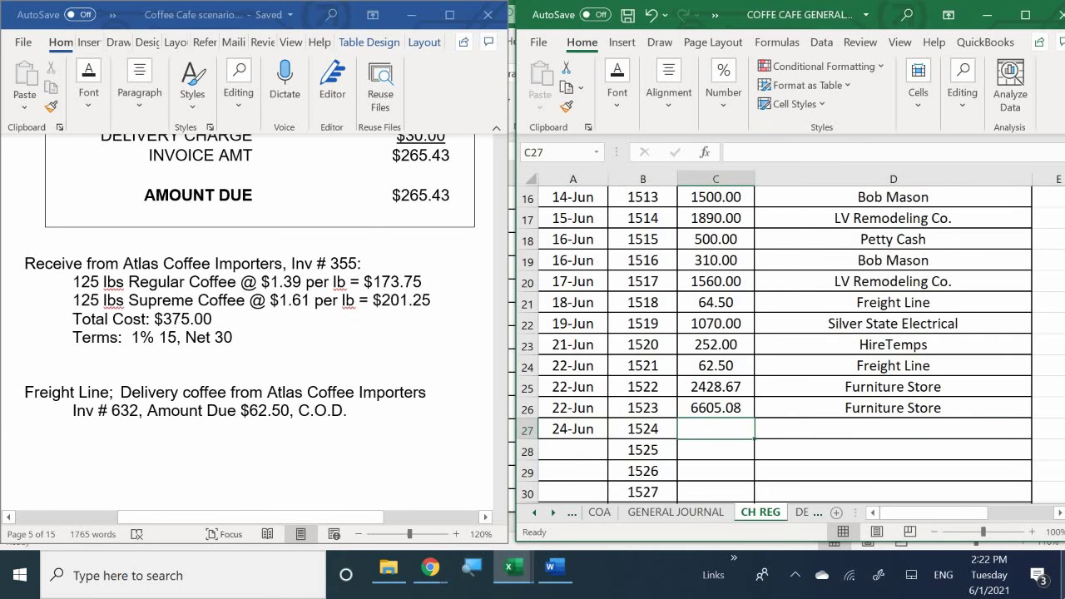
text(=)
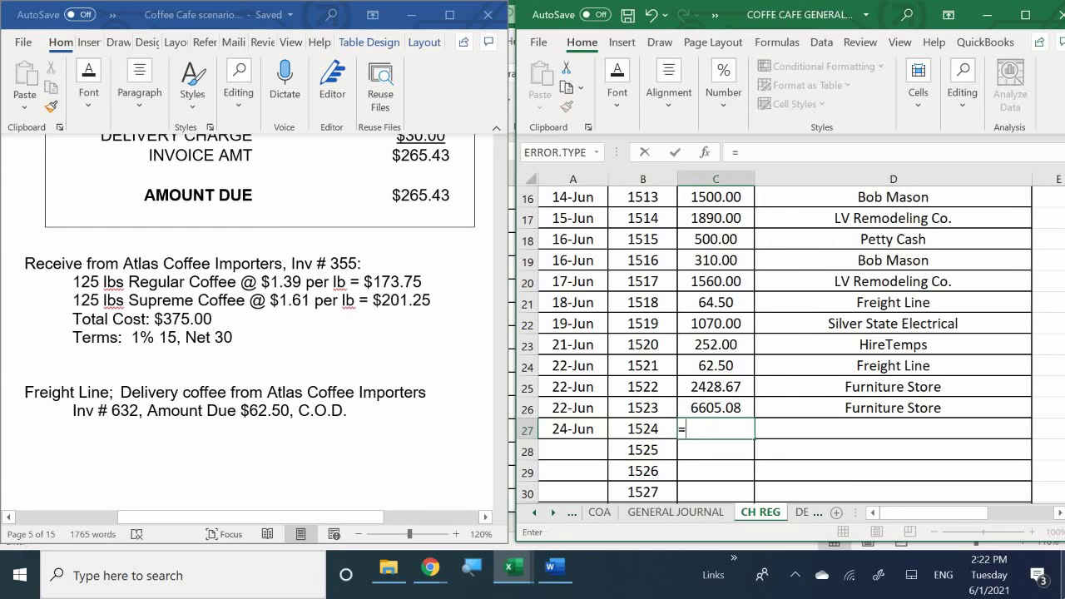
key(Up)
key(Up)
key(Up)
key(Return)
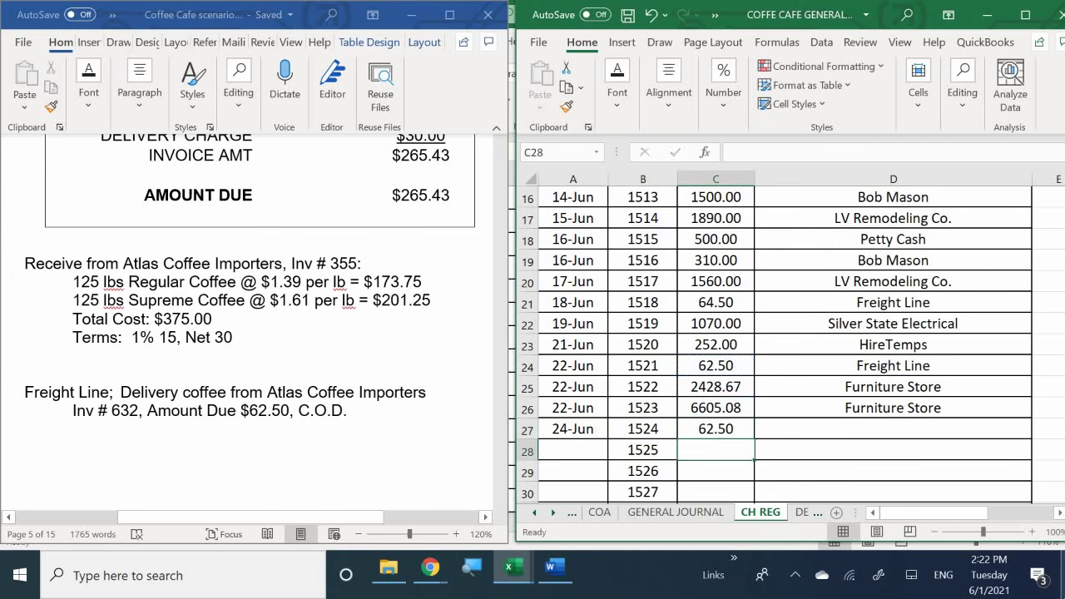
Try to fill the payee of check 1524 in D27 with the formula =D23.
key(Up)
key(Right)
text(=)
key(Up)
key(Up)
key(Up)
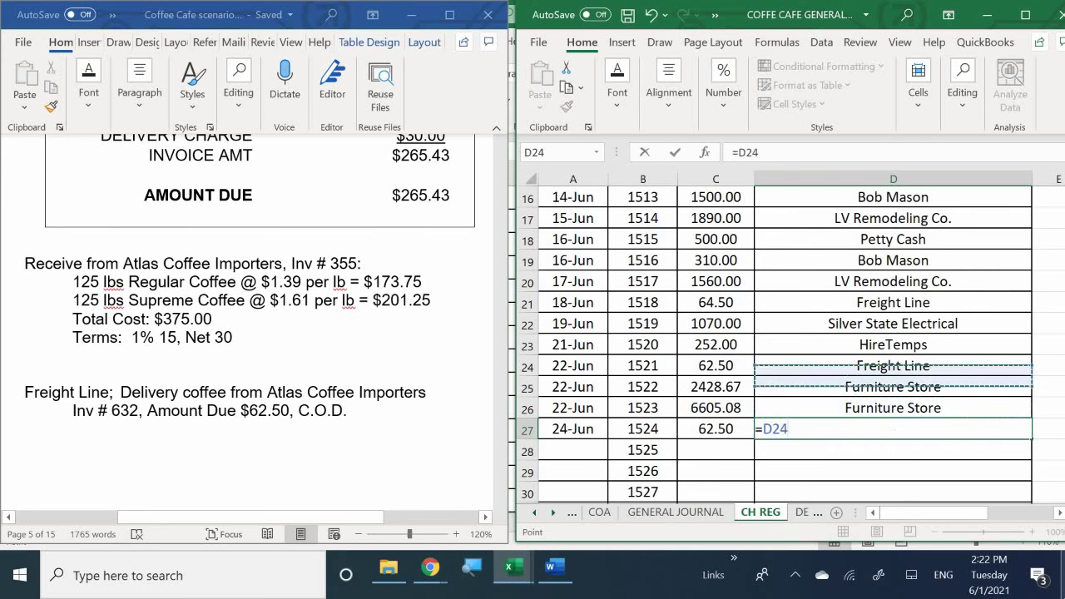
key(Up)
key(Return)
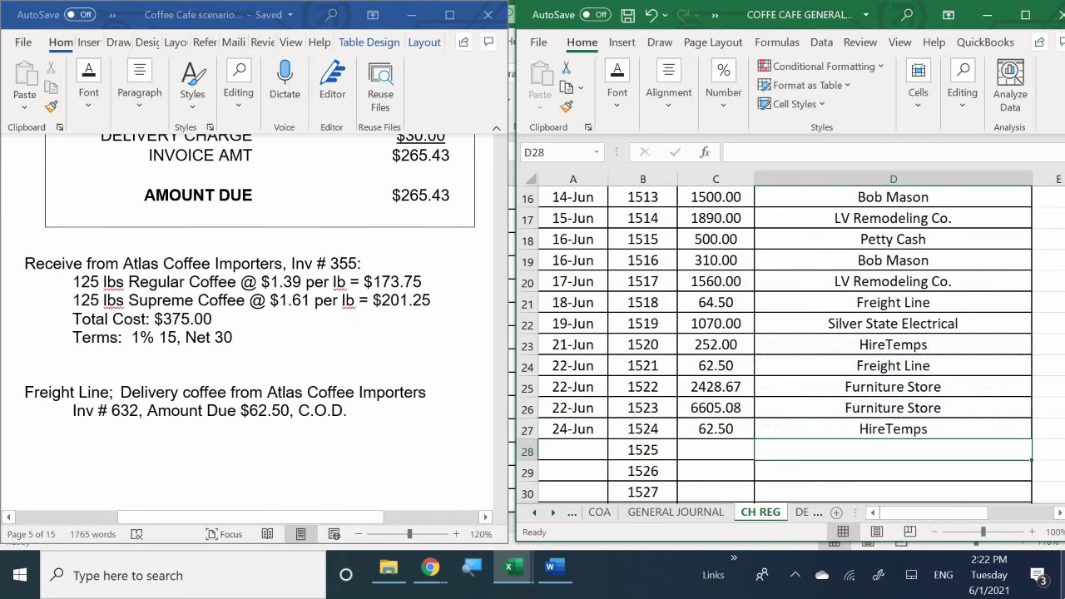
Set the payee of check 1524 in D27 to Freight Line with the formula =D24.
key(Up)
text(=)
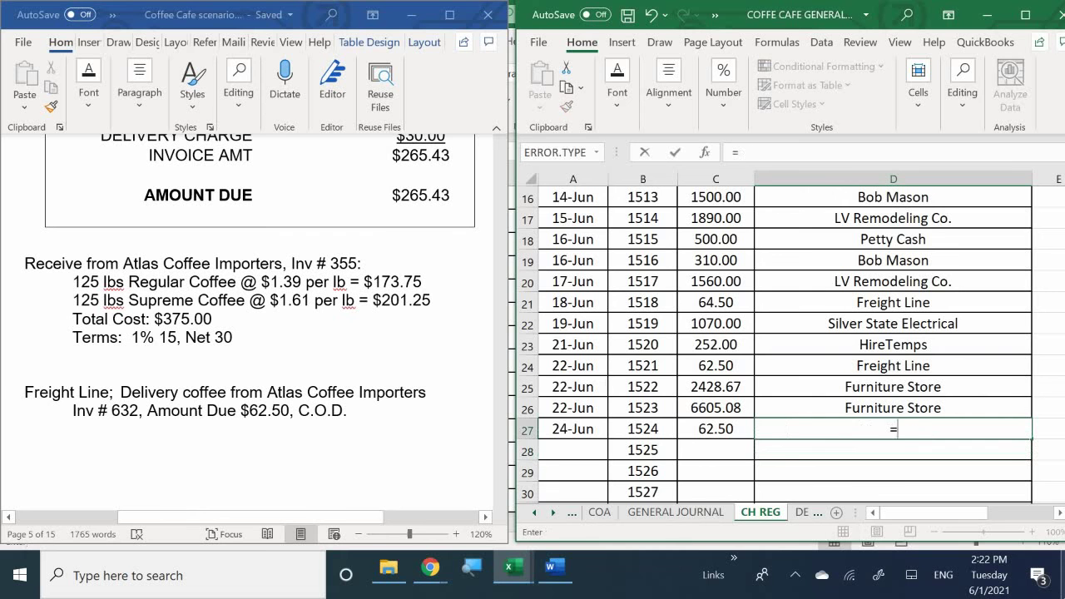
key(Up)
key(Up)
key(Up)
key(Return)
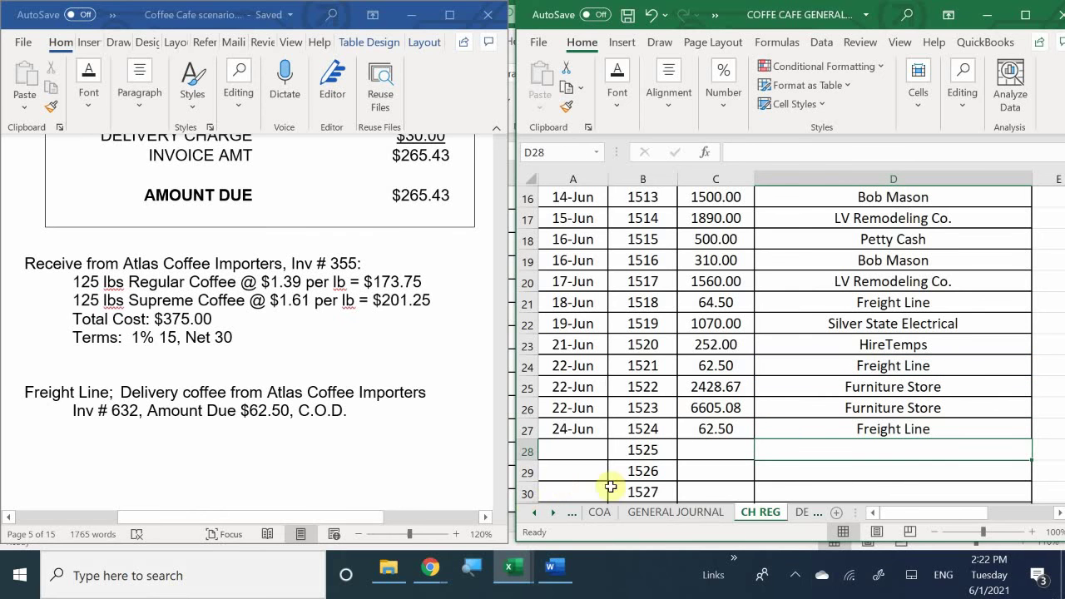
Enter the explanation "(Freight Line, inv#632, Ch#1524, COD)" in B543 of the GENERAL JOURNAL sheet.
click(655, 517)
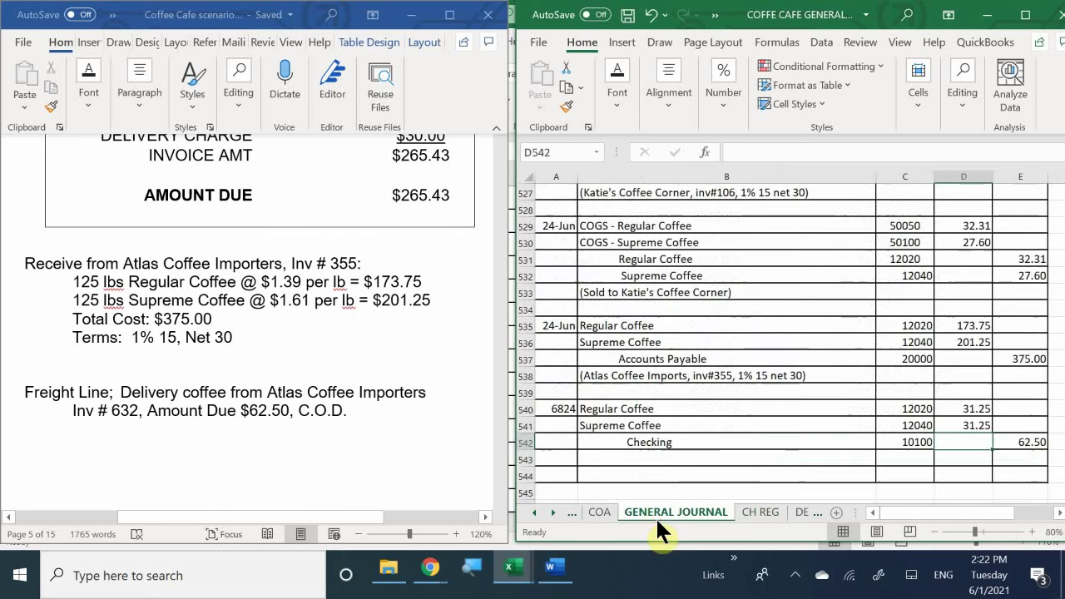
click(626, 459)
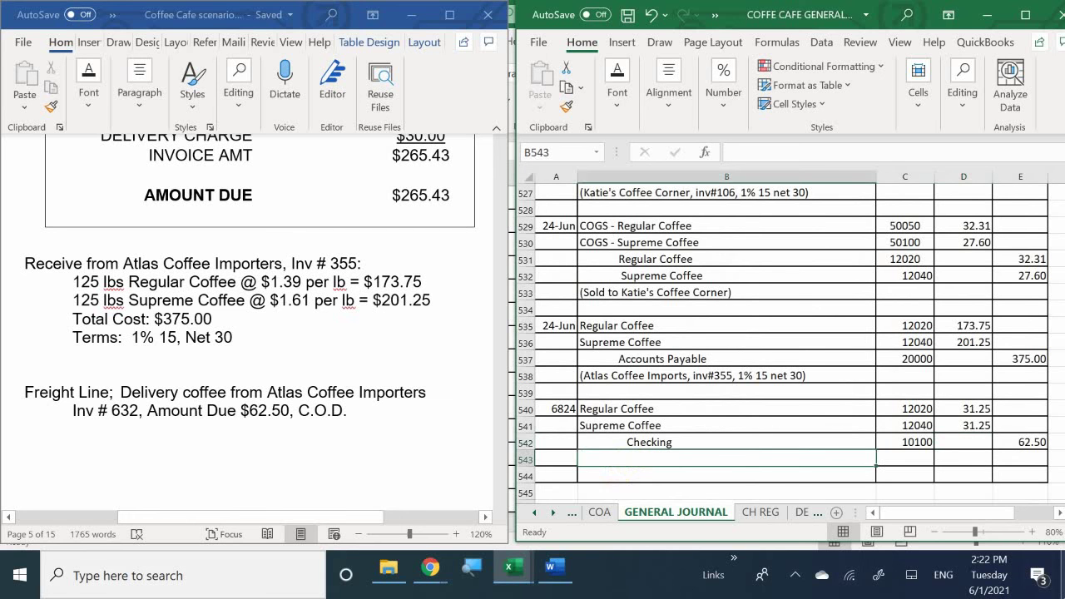
text((F)
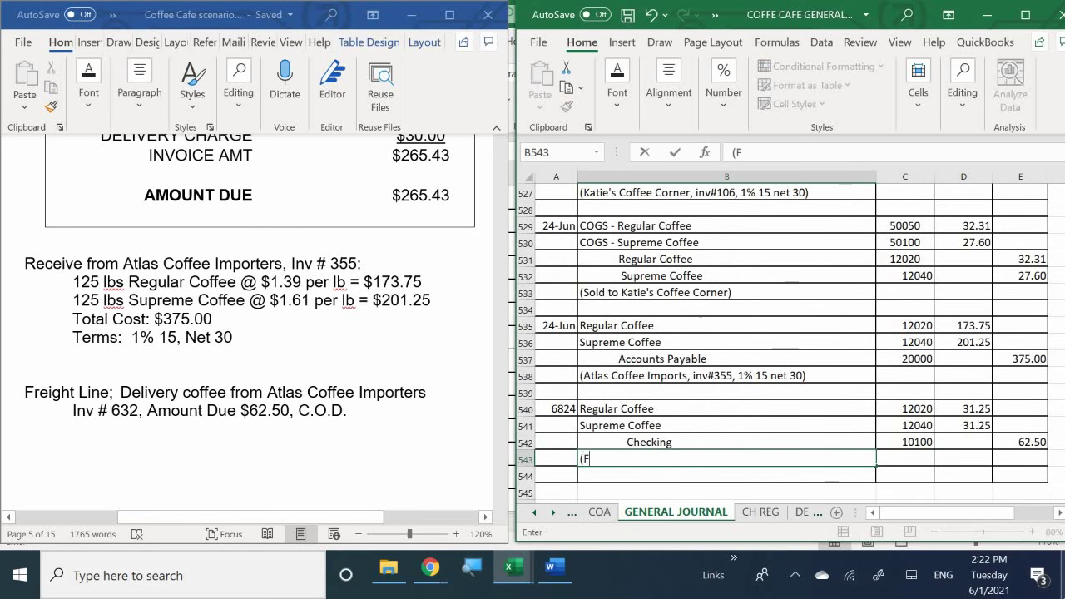
text(reight L)
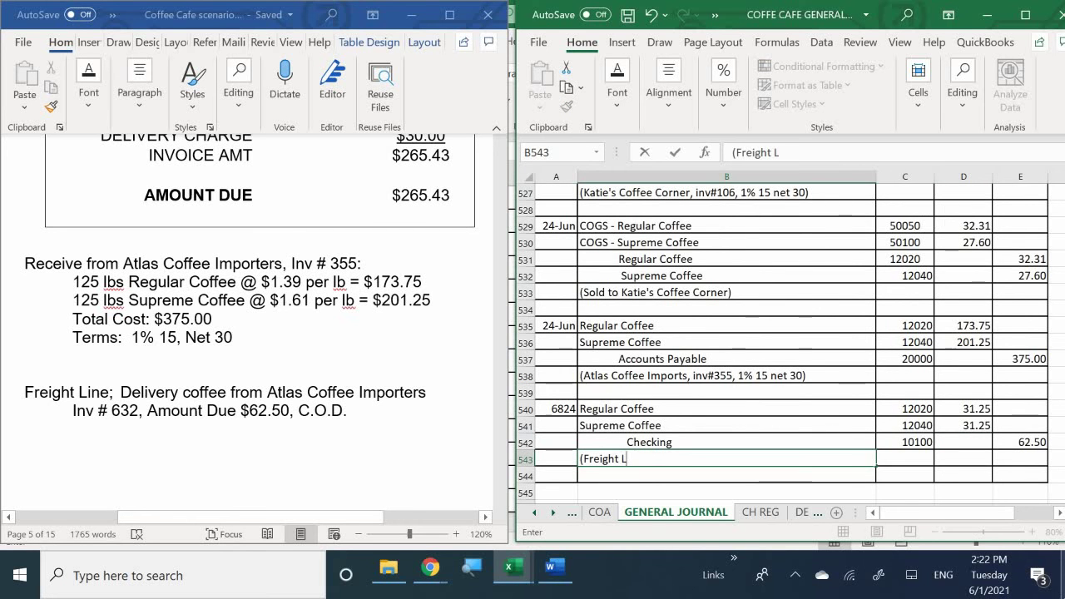
text(ine, inv#)
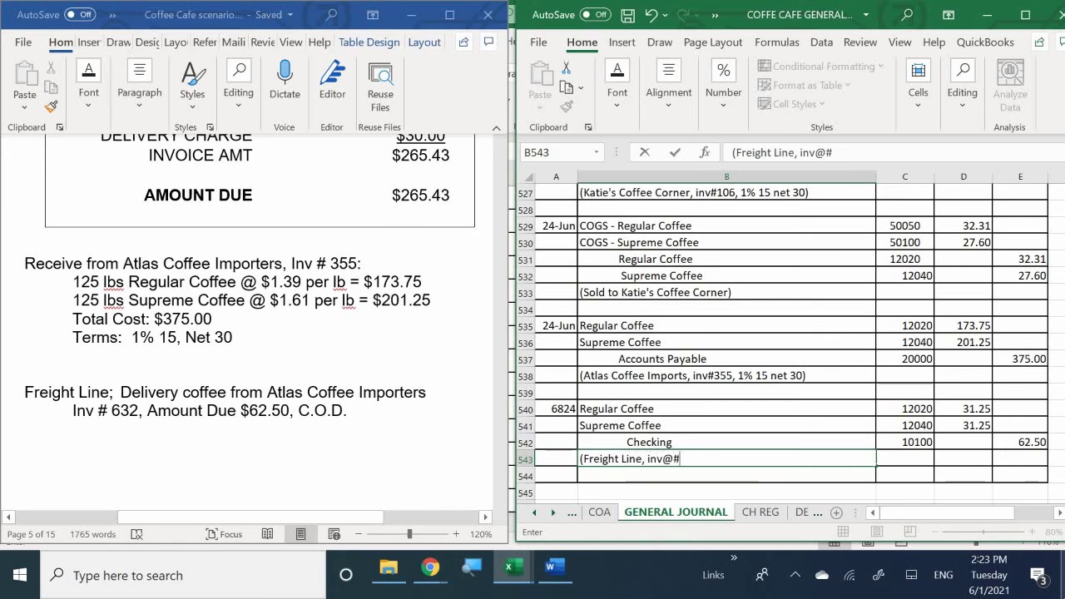
key(BackSpace)
text(#63)
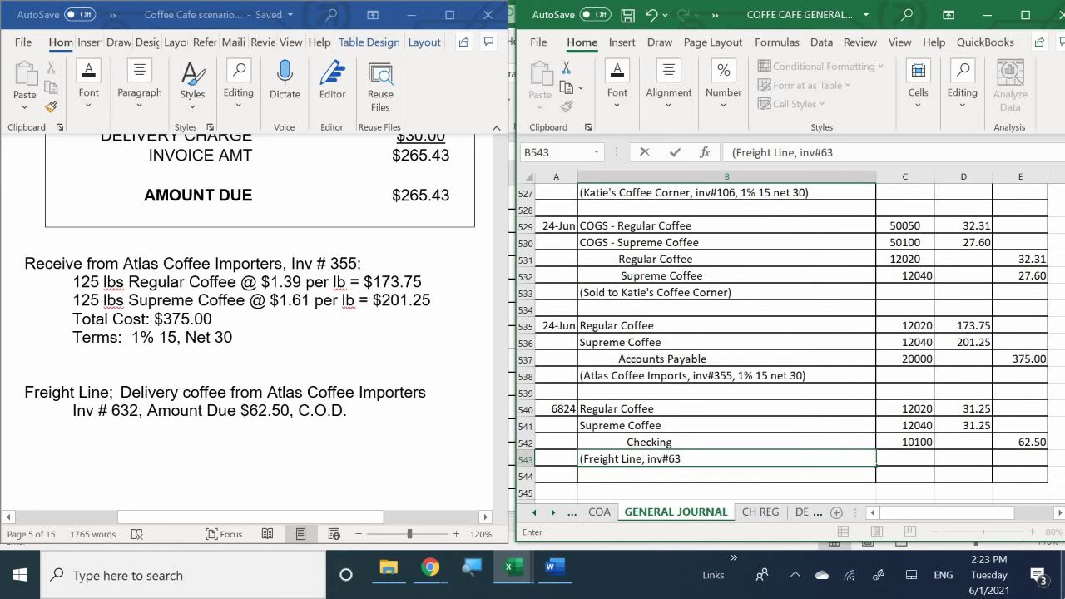
text(2, Ch#152)
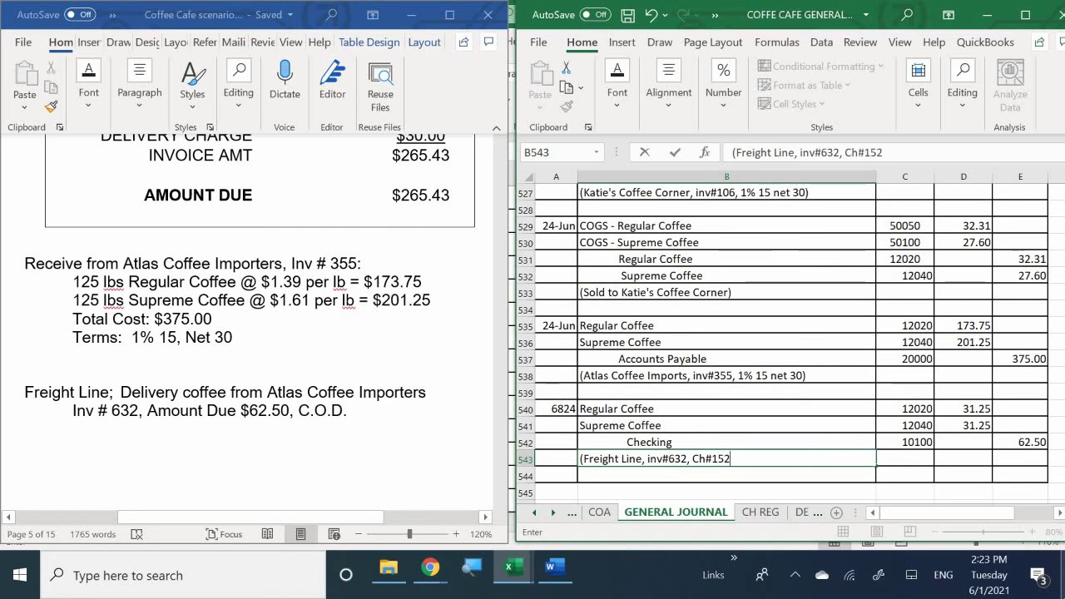
text(4, C)
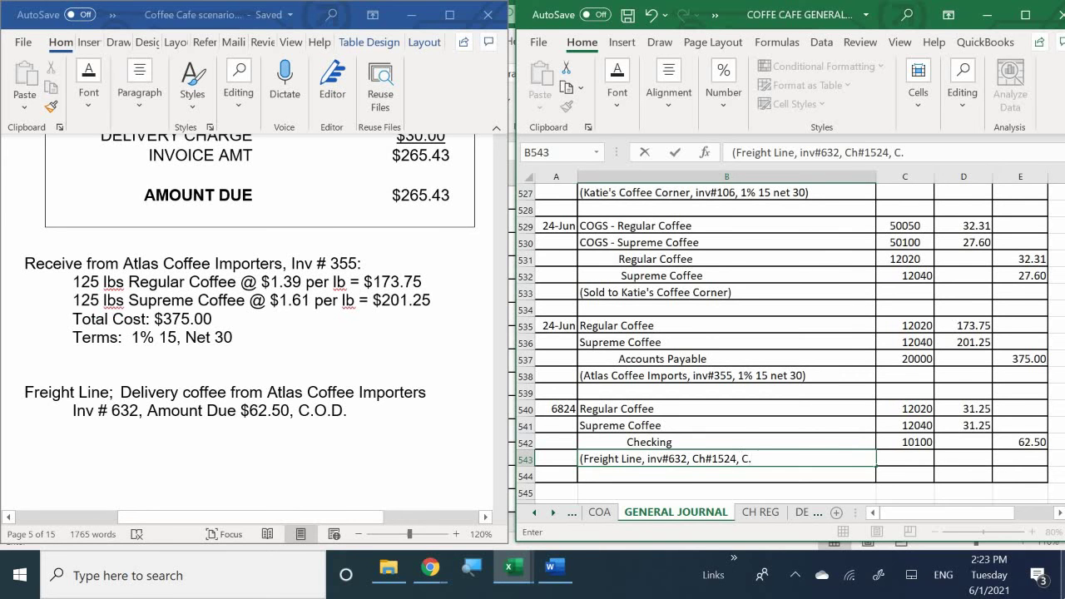
text(OD))
key(Return)
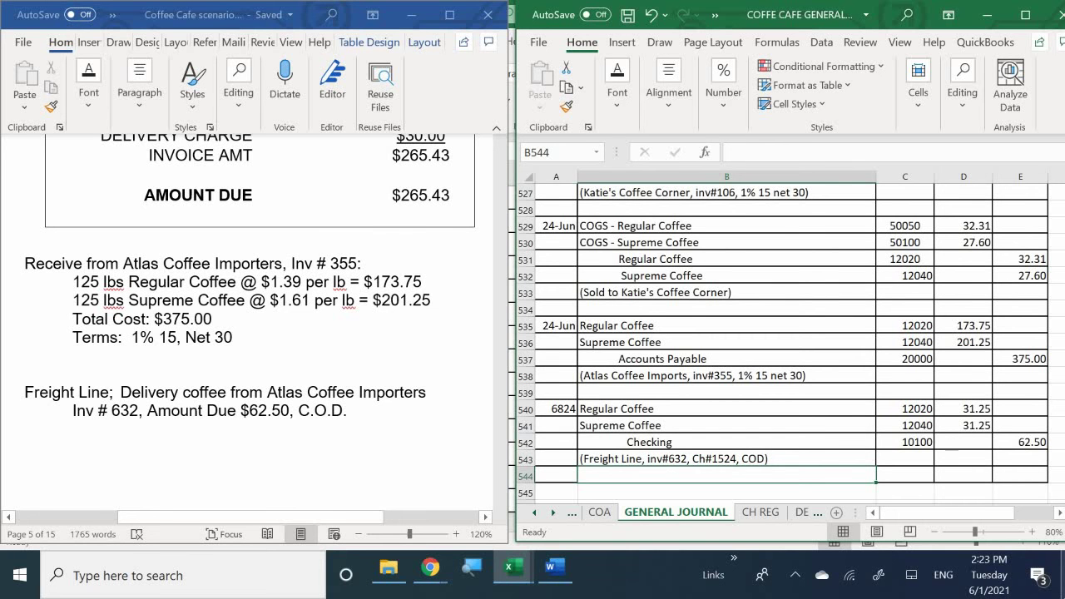
Switch to the inventory workbook and enter the freight cost 31.25 in H20 of the REG COFFEE sheet.
mouse_move(511, 568)
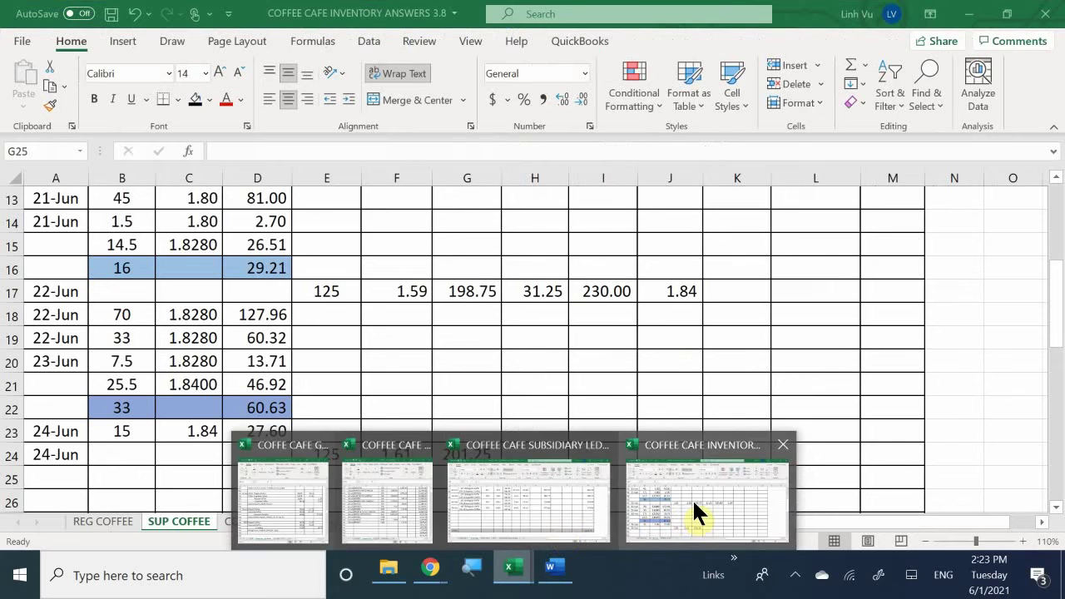
click(693, 505)
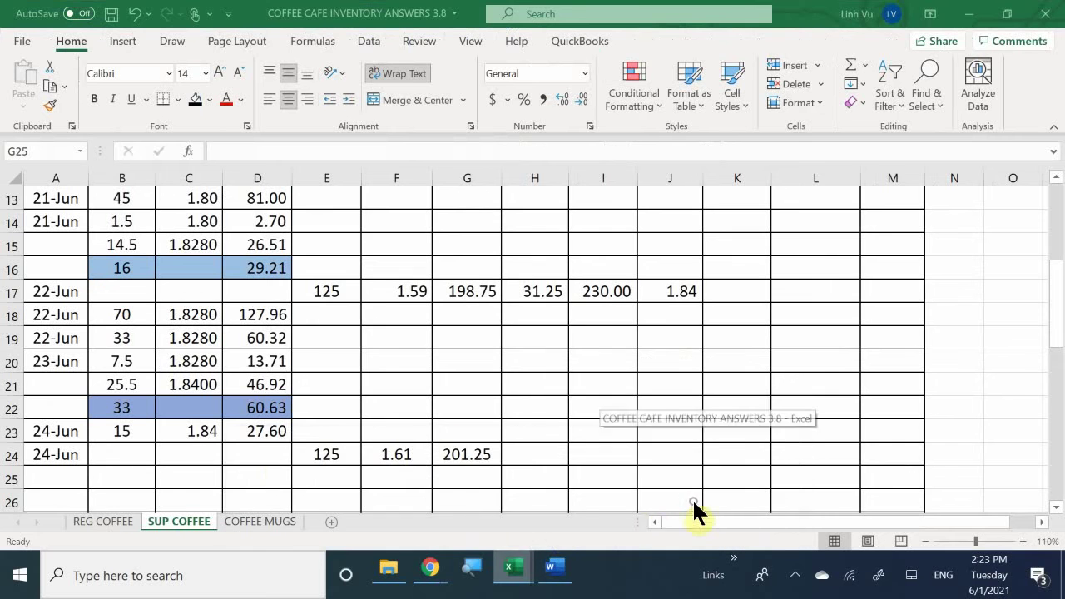
click(86, 522)
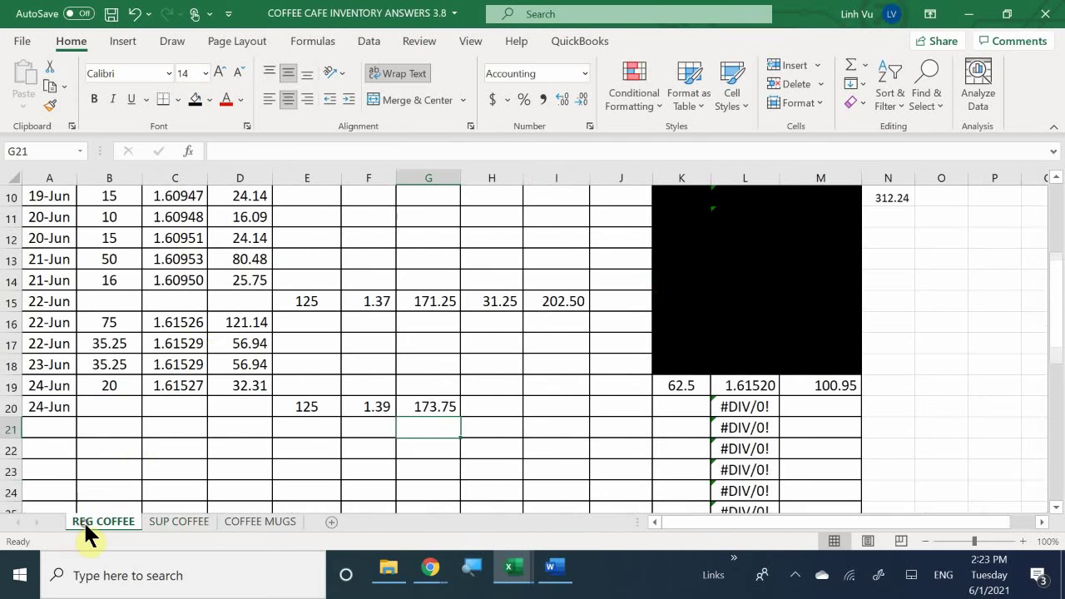
click(475, 408)
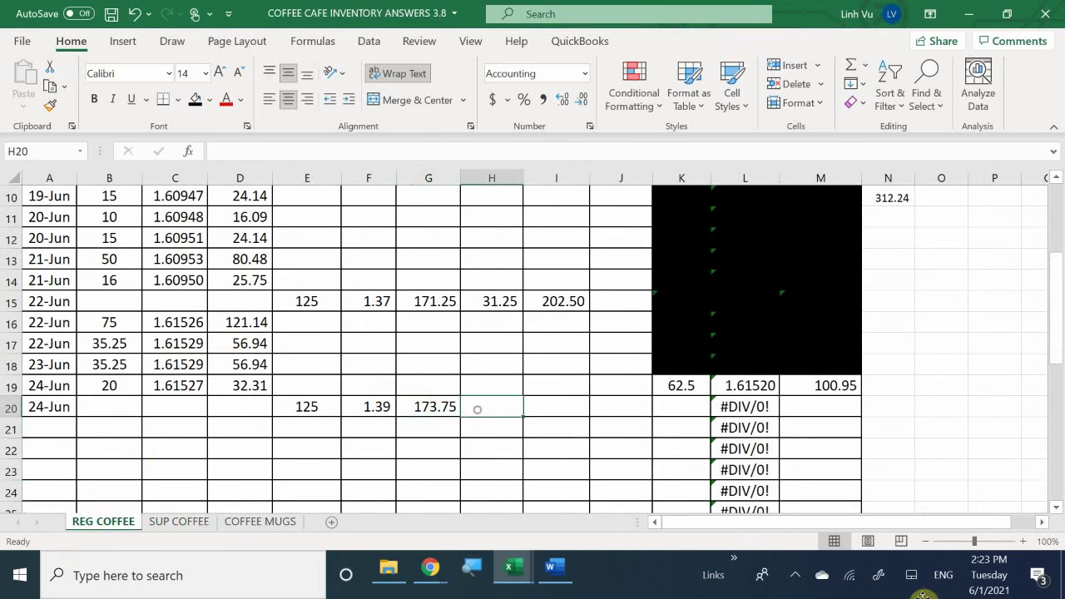
text(31.25)
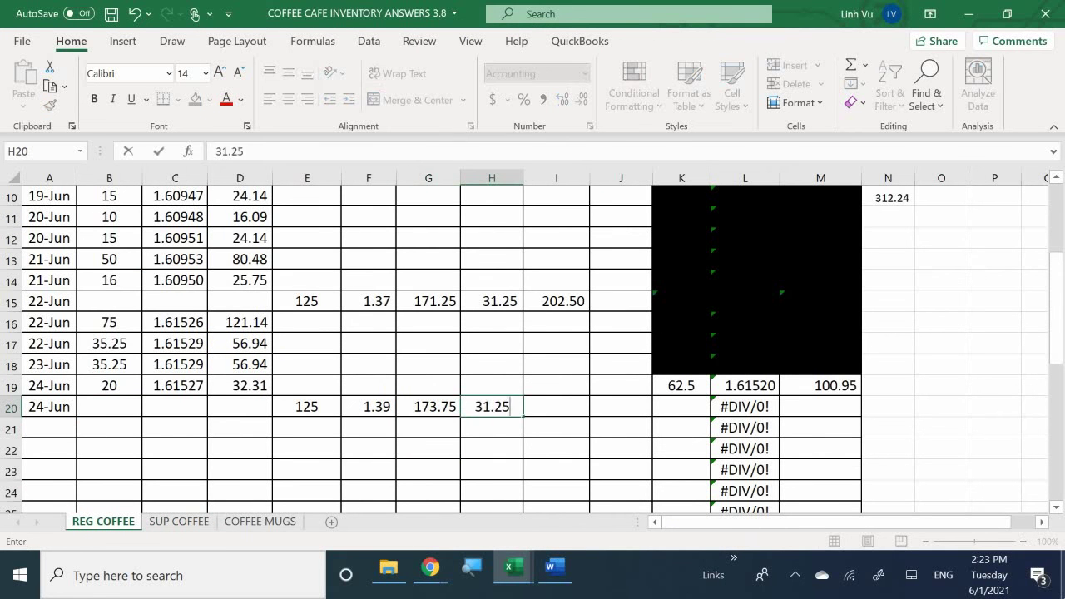
key(Return)
Calculate the total cost of the 24-Jun regular coffee purchase in I20 with the formula =G20+H20.
click(555, 406)
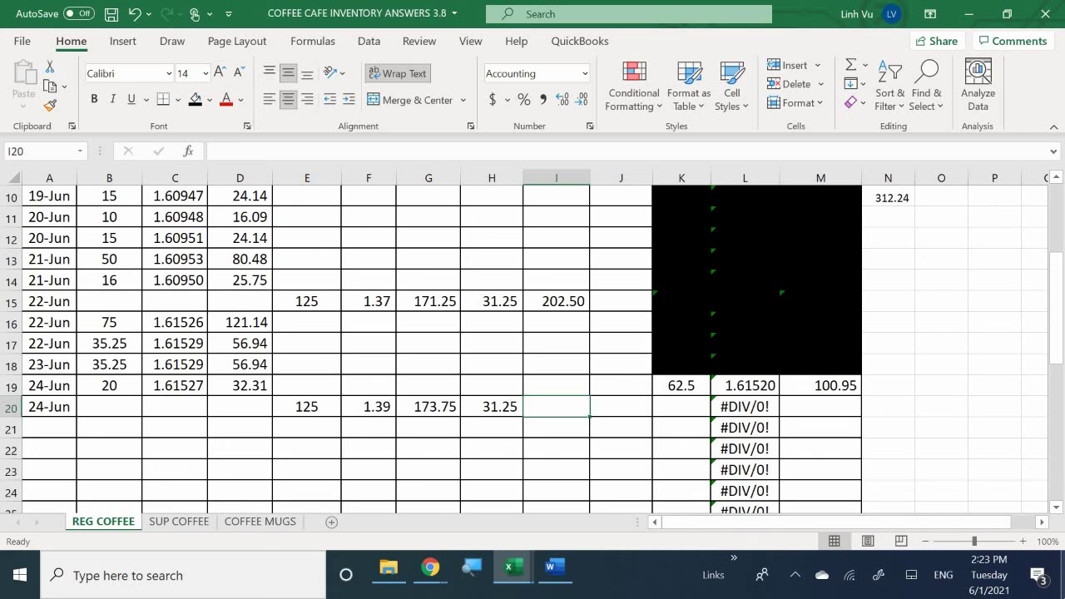
text(=)
click(428, 406)
text(+)
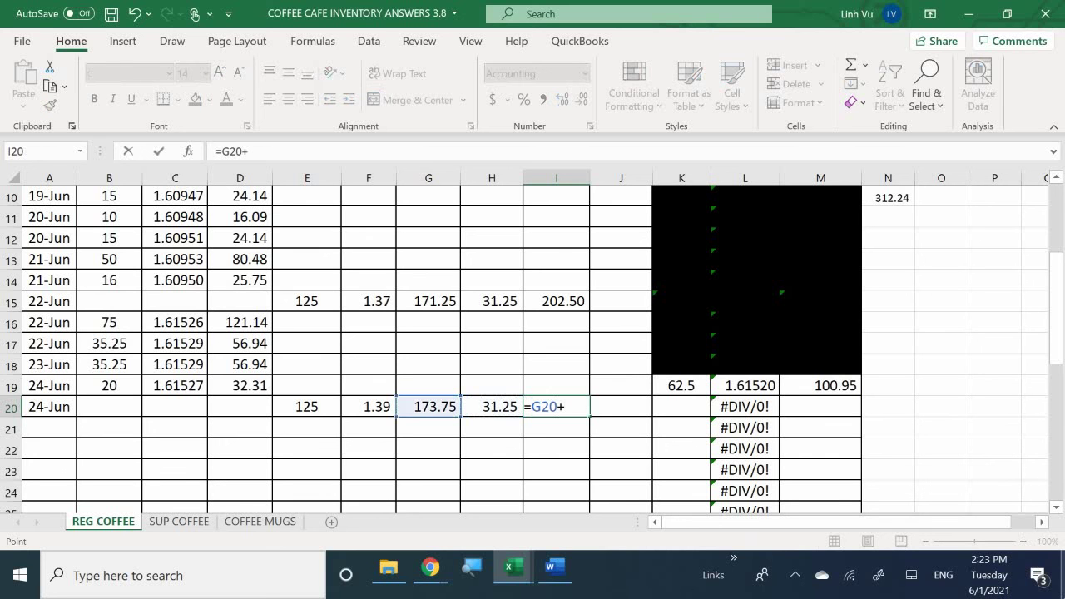
click(492, 405)
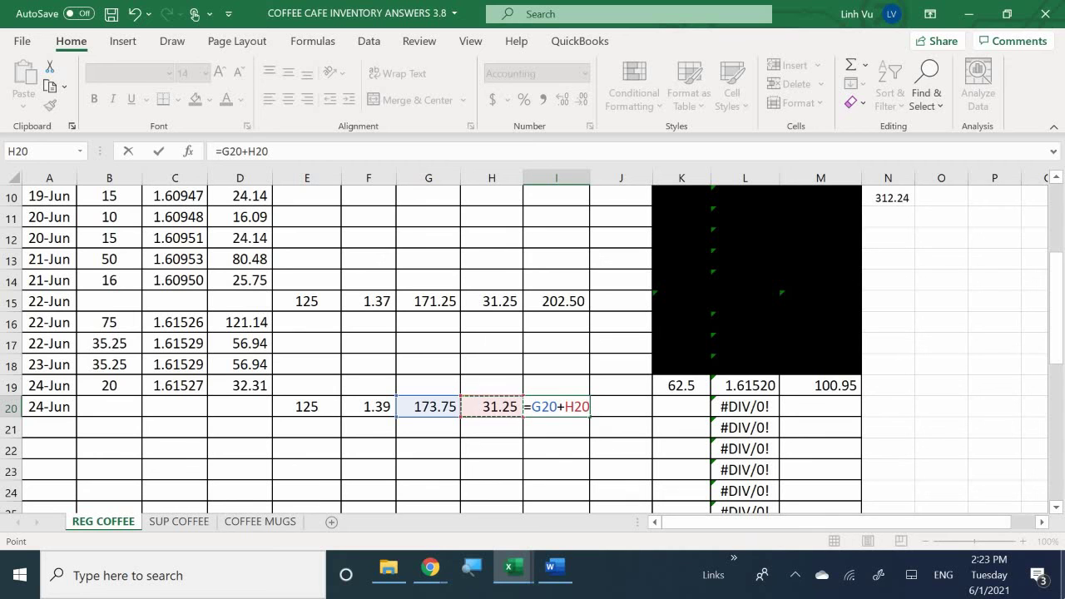
key(Return)
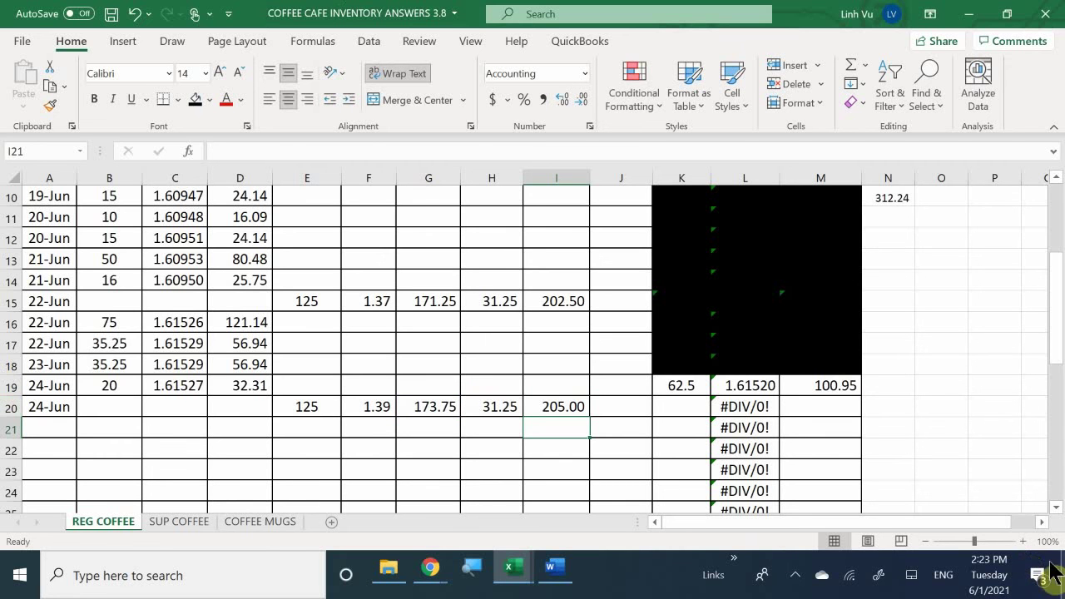
Update the regular coffee quantity balance in K20 with the formula =K19+E20.
click(804, 581)
click(805, 581)
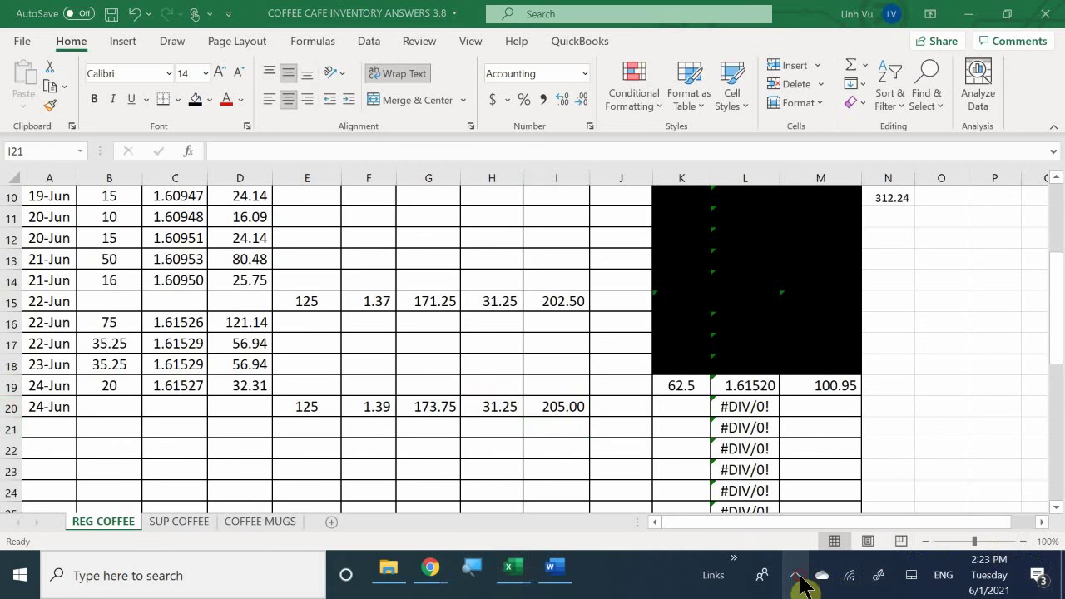
click(677, 407)
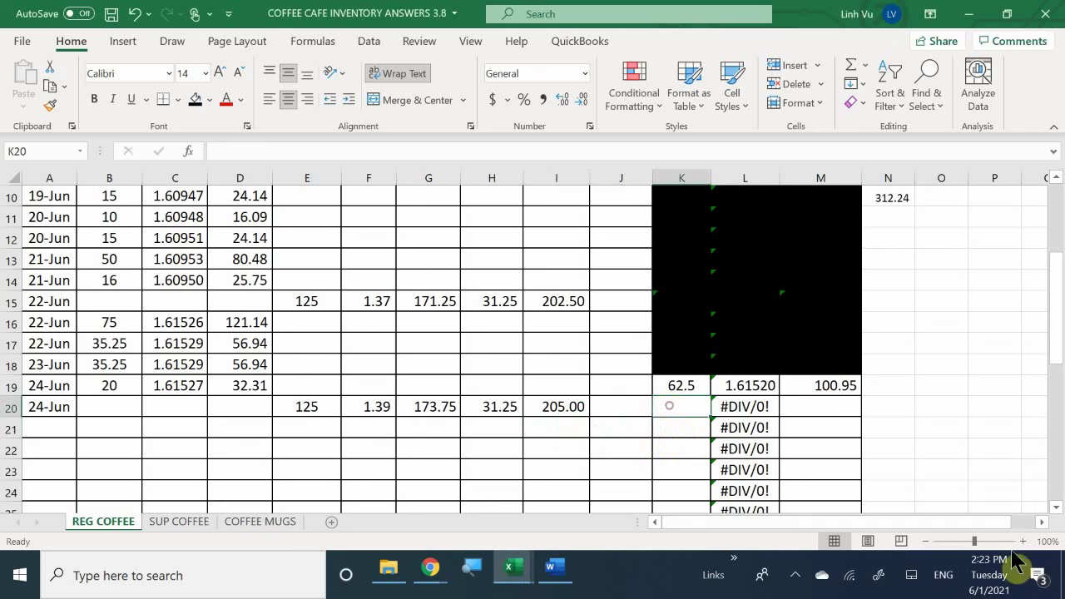
text(=)
key(Up)
text(+)
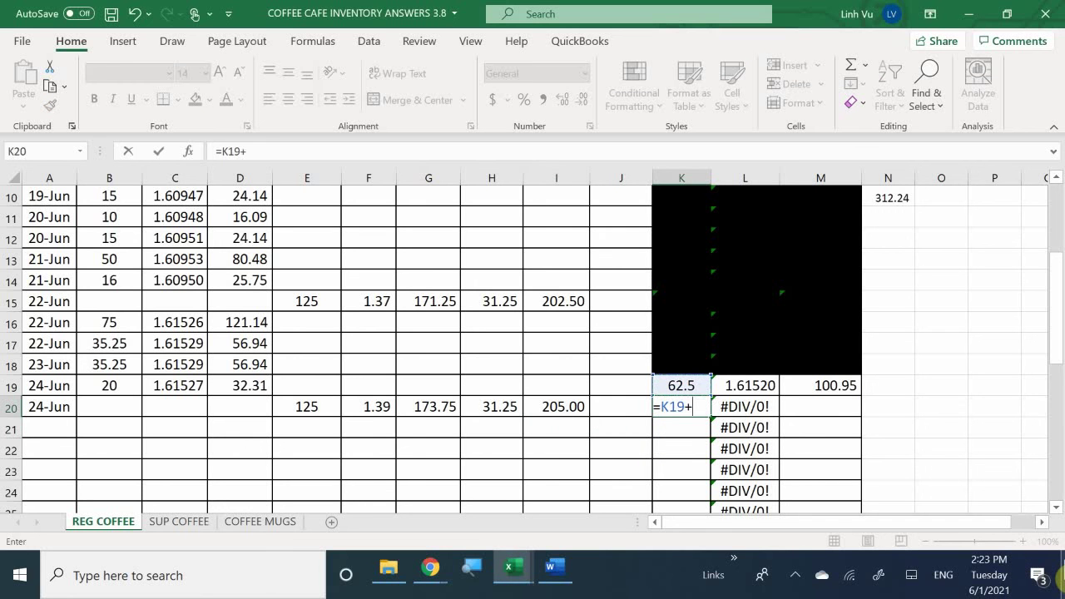
key(Left)
key(Left)
key(Left)
key(Left)
key(Left)
key(Left)
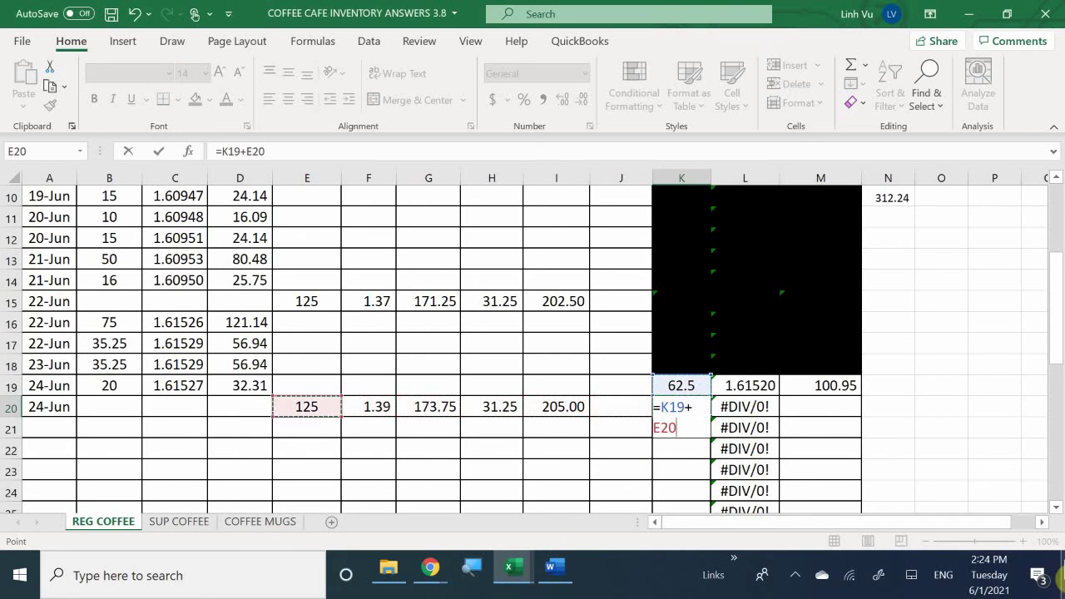
key(Return)
Update the regular coffee cost balance in M20 with the formula =M19+I20.
key(Right)
key(Right)
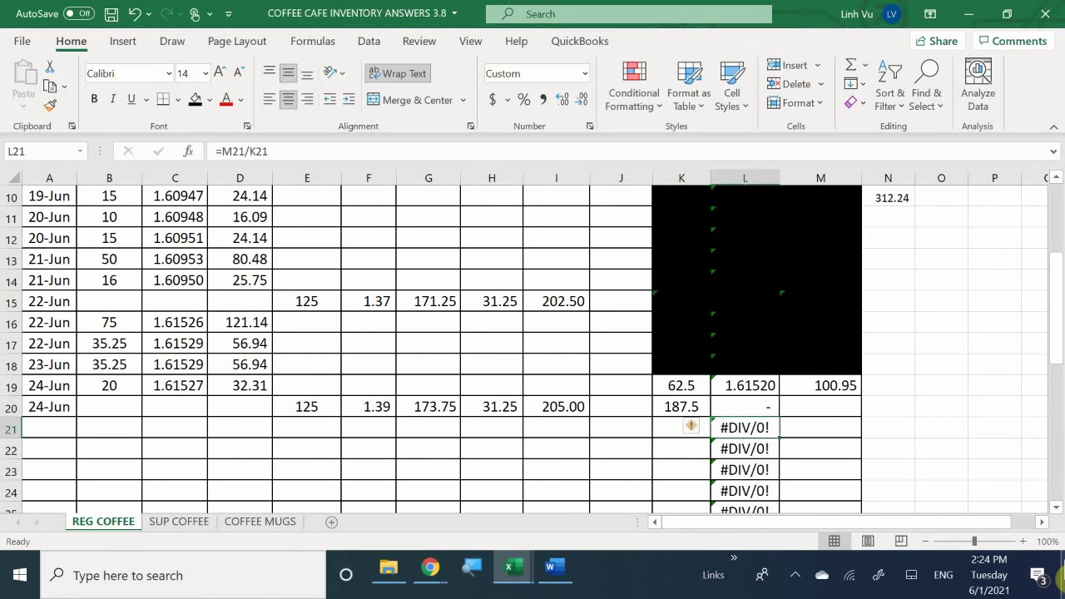
key(Up)
text(=)
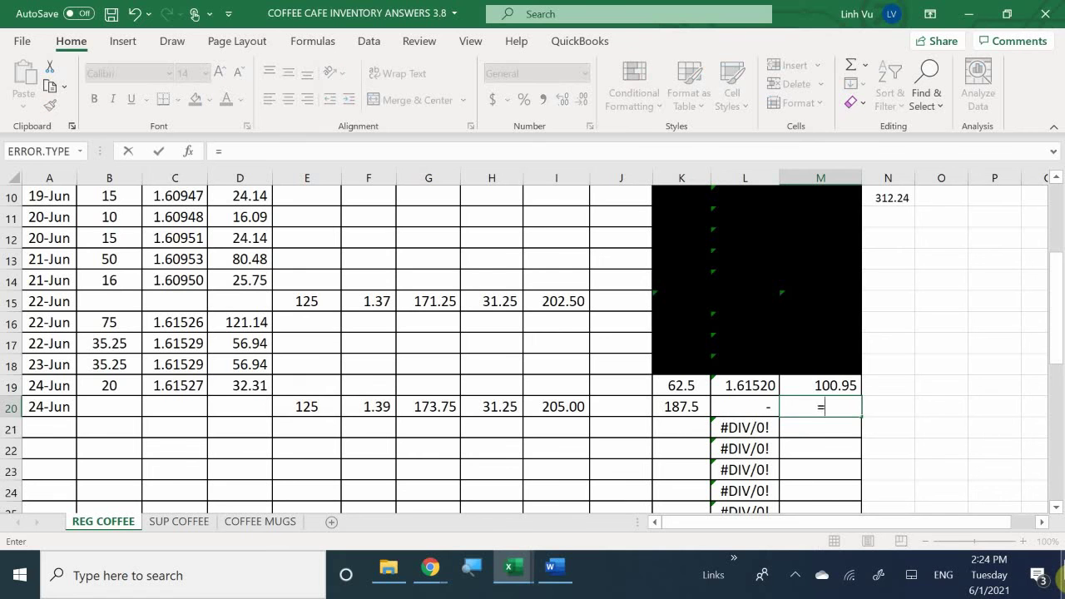
key(Up)
text(+)
key(Left)
key(Left)
key(Left)
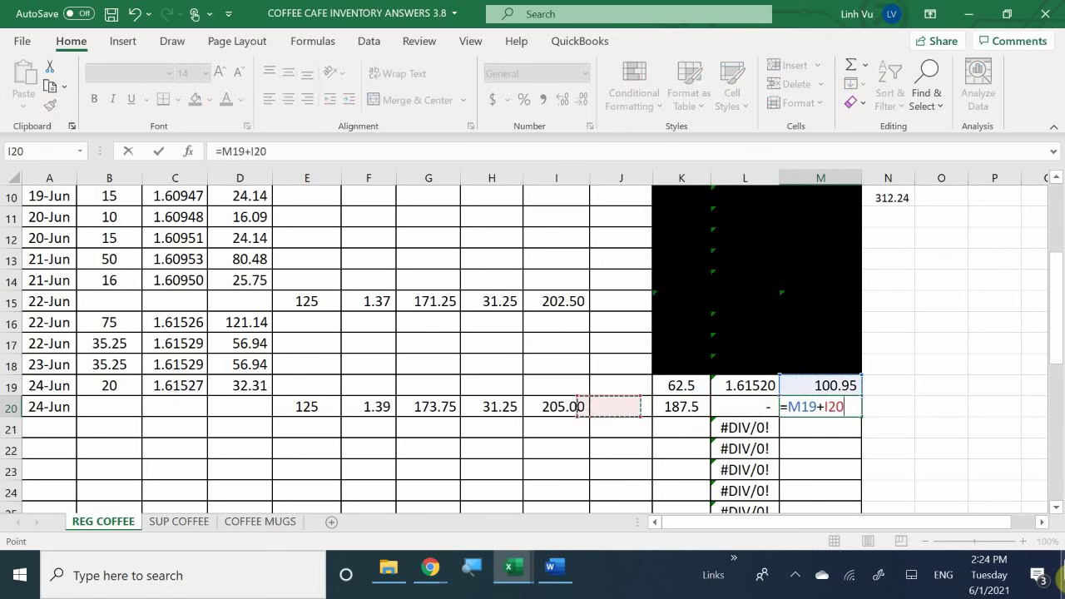
key(Left)
key(Return)
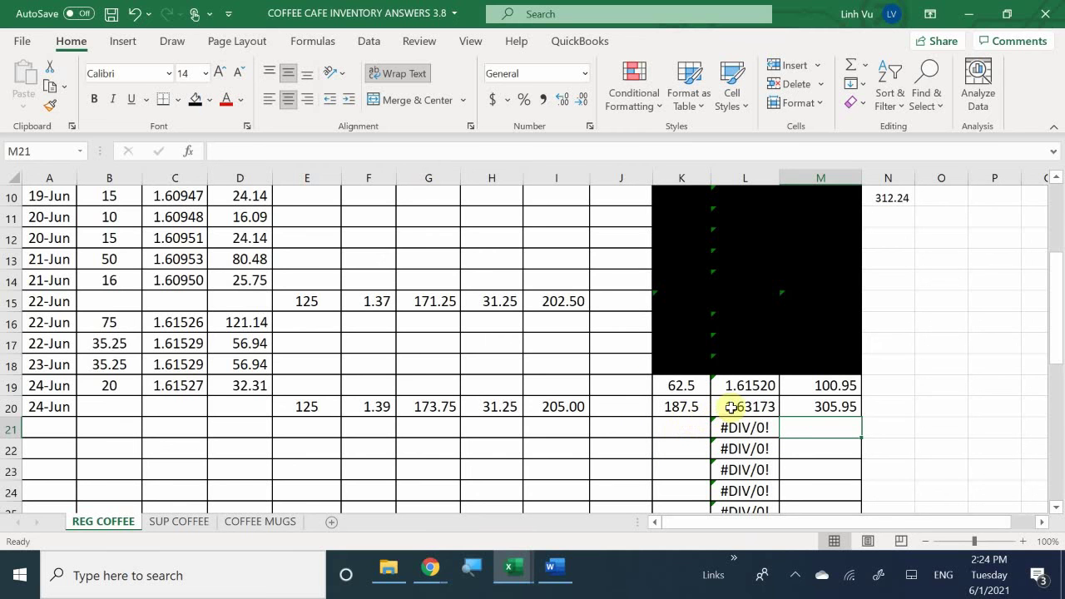
Black out the superseded balance cells K19:M19 with a black fill.
drag(682, 385, 815, 385)
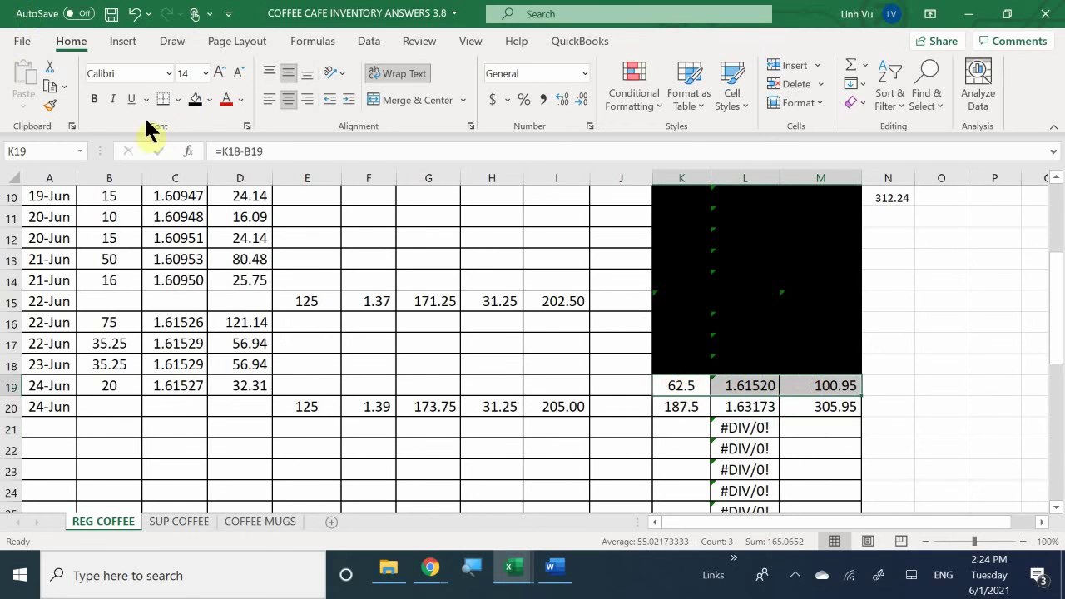
click(198, 96)
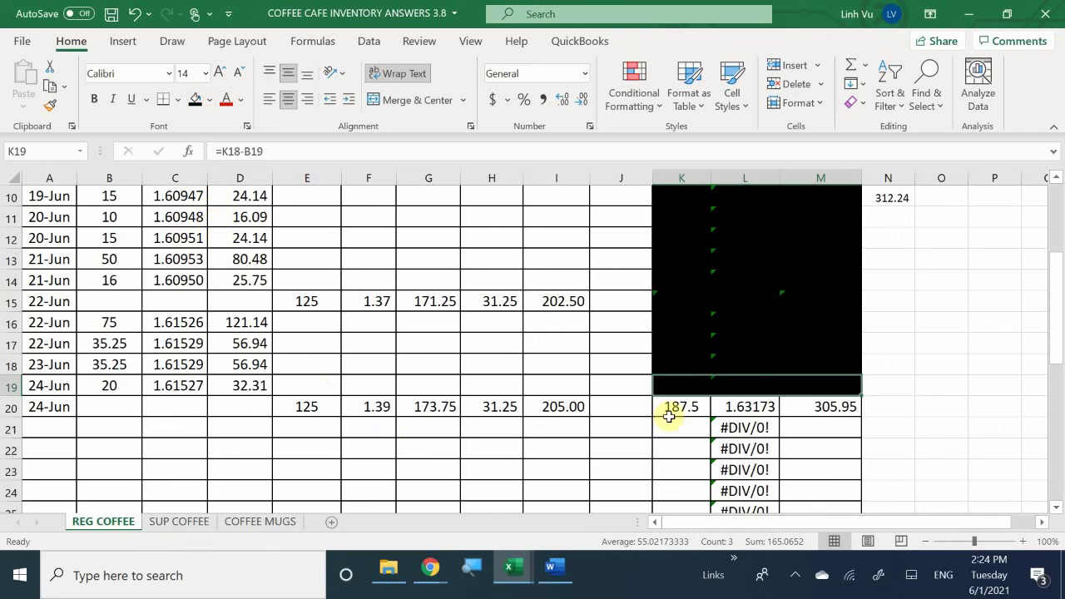
click(574, 449)
drag(614, 402, 618, 425)
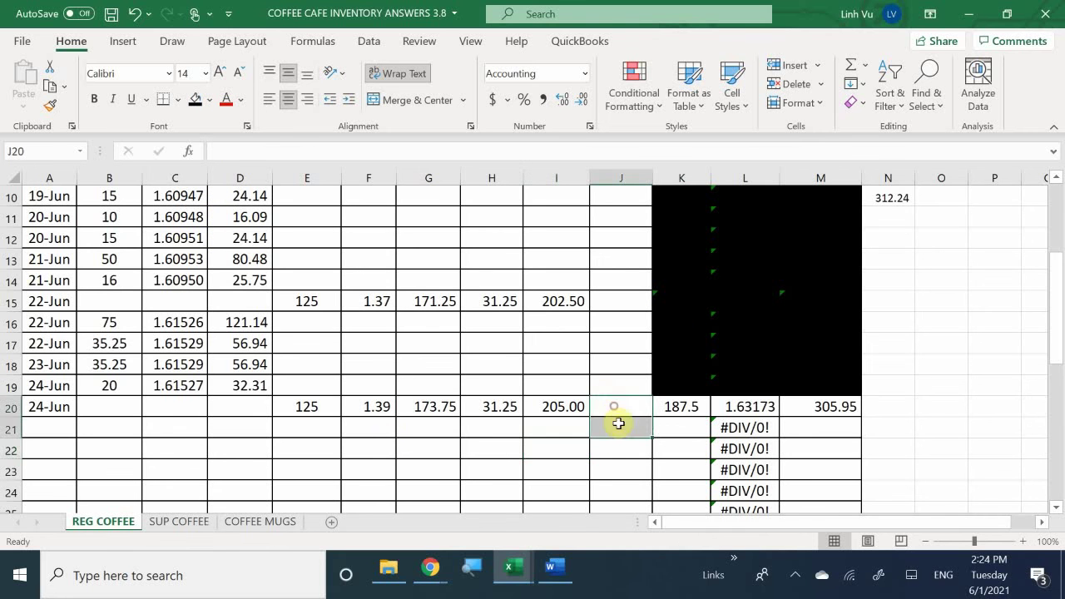
click(622, 451)
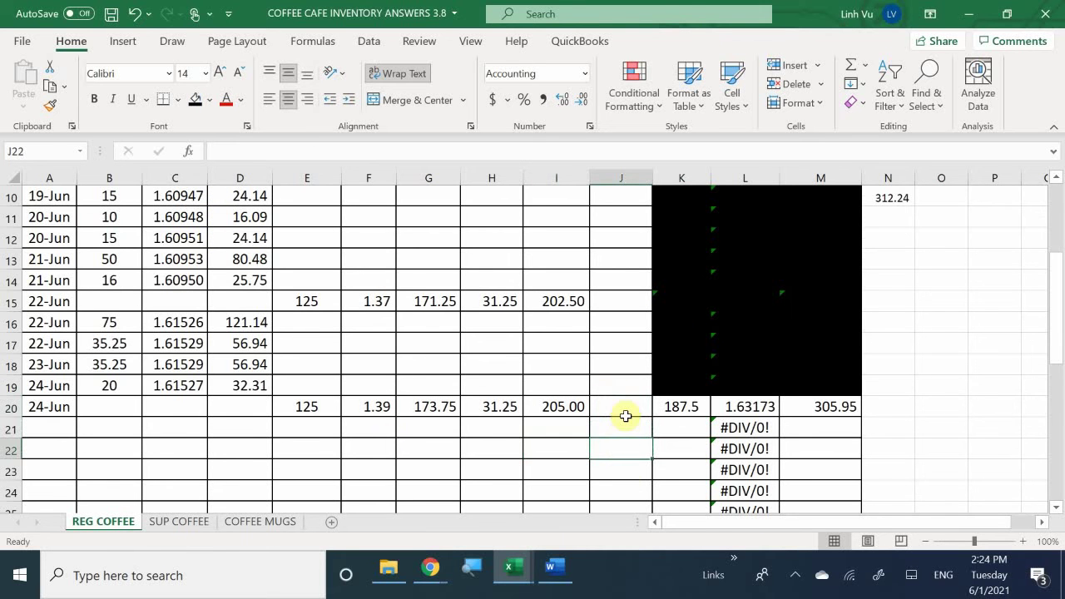
scroll(625, 416, down, 1)
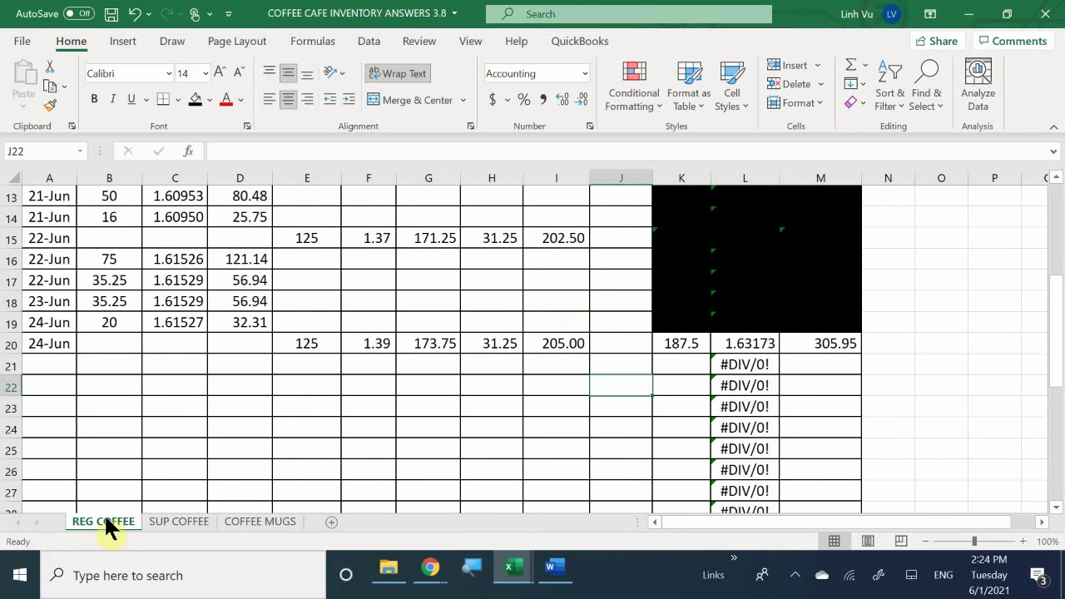
Open the SUP COFFEE sheet and enter the freight cost 31.25 in H24 for the 24-Jun purchase.
click(170, 521)
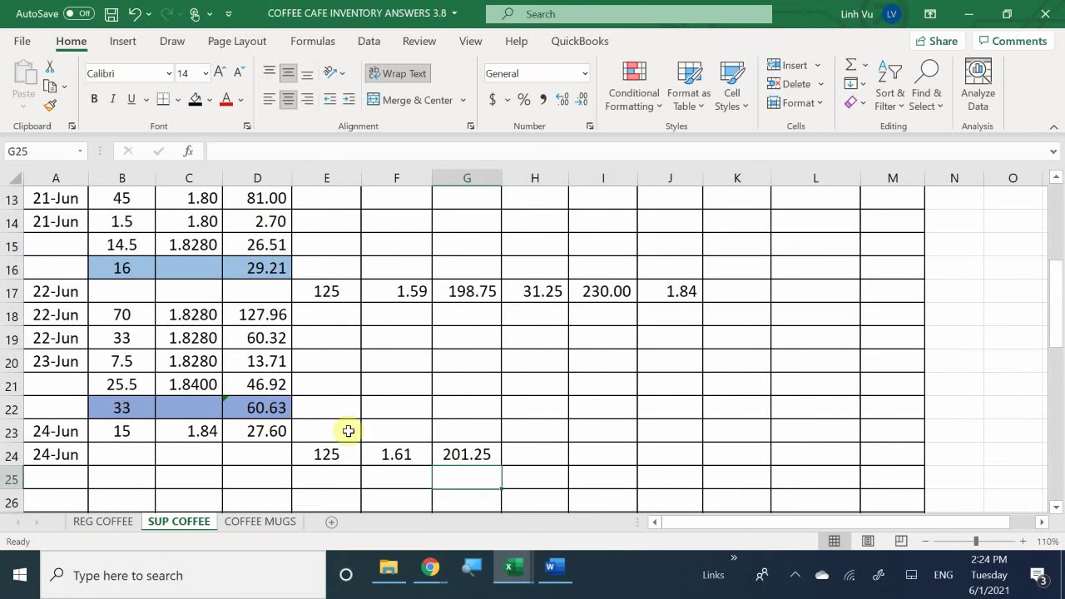
click(530, 458)
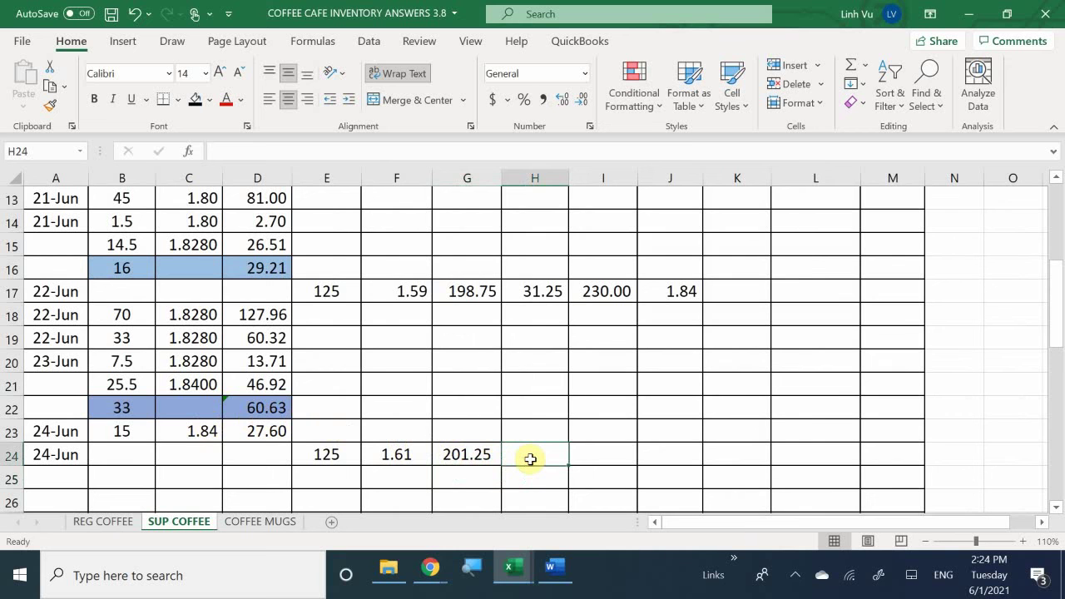
text(31.25)
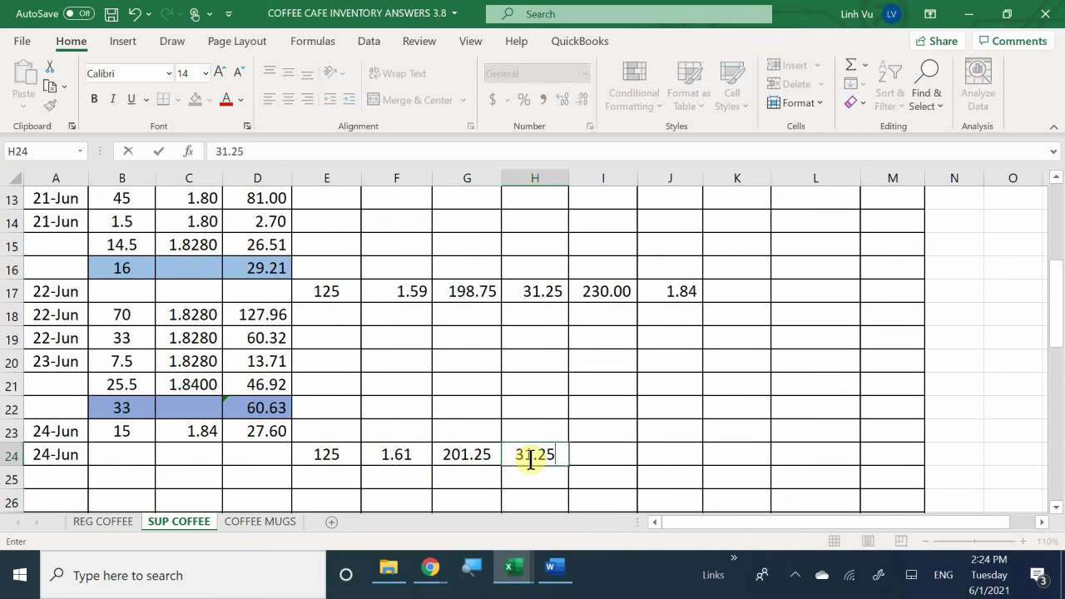
key(Return)
key(Right)
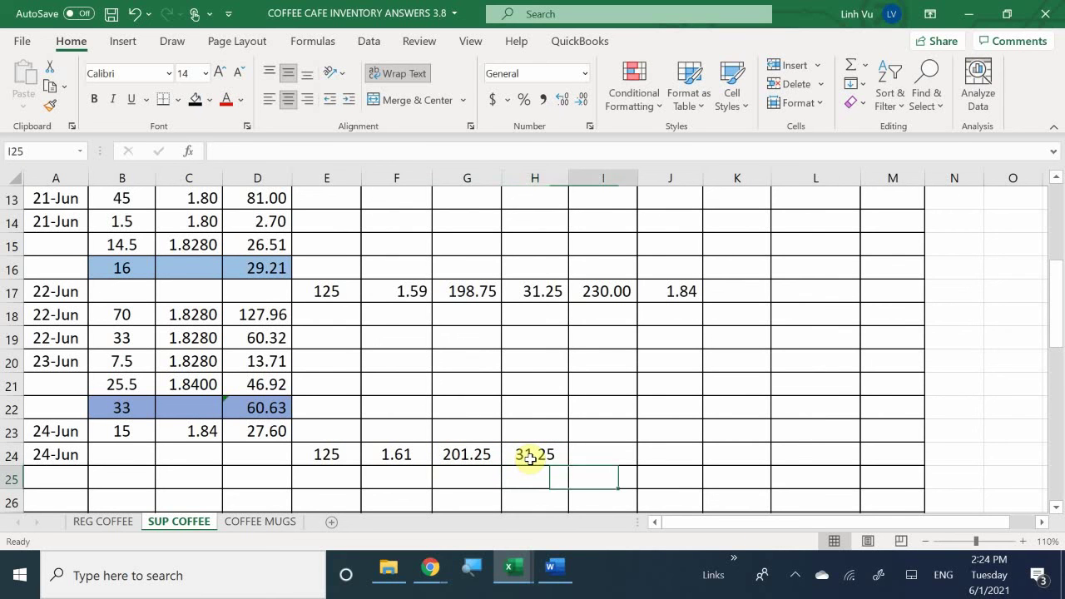
Calculate the 24-Jun purchase's total cost in I24 with the formula =G24+H24.
key(Up)
text(=)
key(Left)
key(Left)
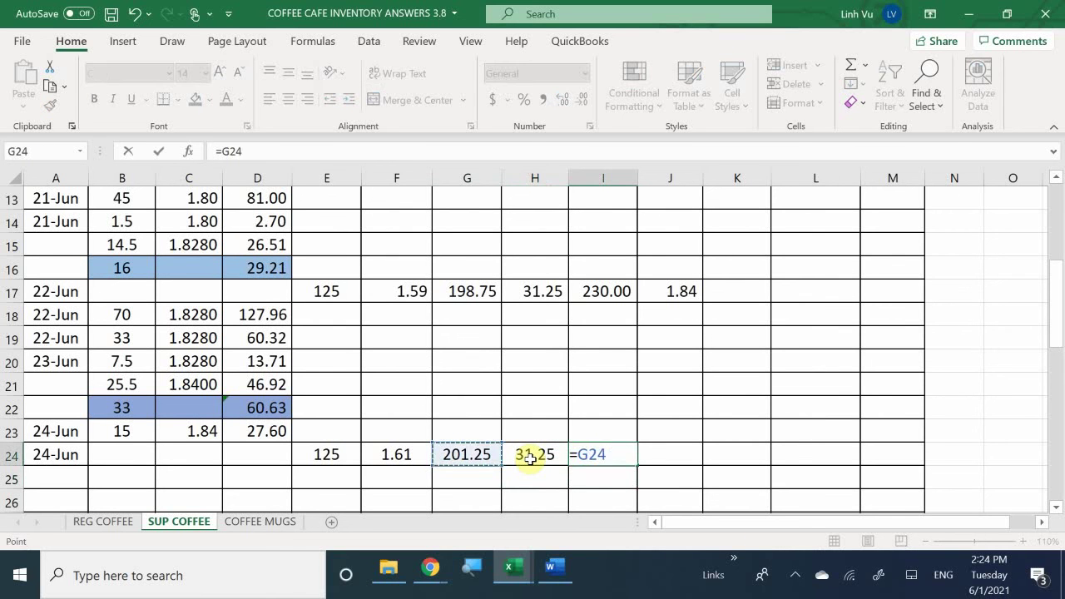
text(+)
click(530, 458)
key(Return)
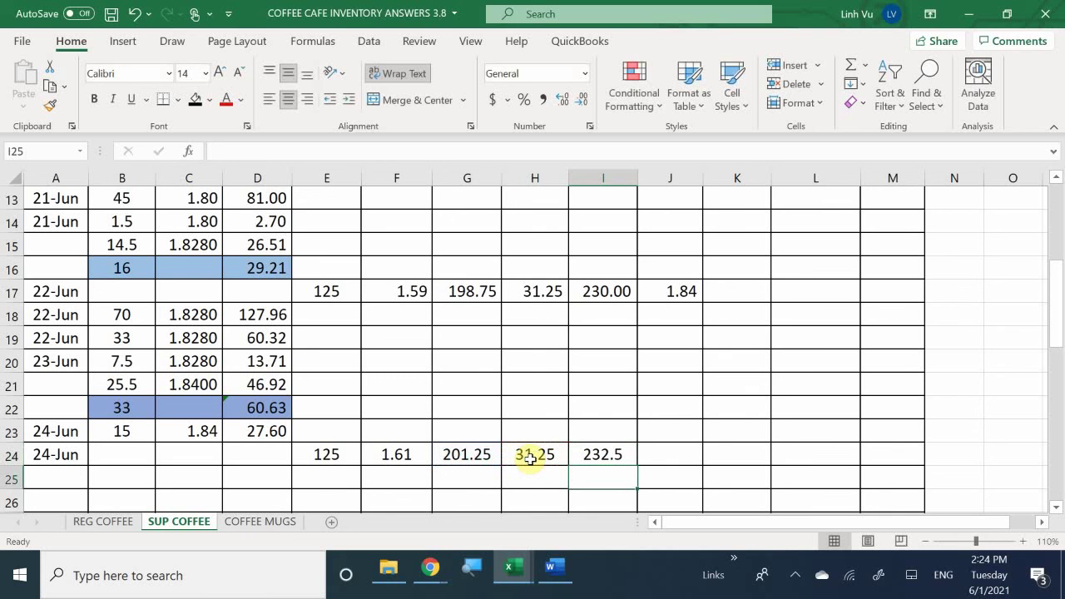
Calculate the 24-Jun purchase's cost per item in J24 with the formula =I24/E24.
key(Right)
key(Up)
text(=)
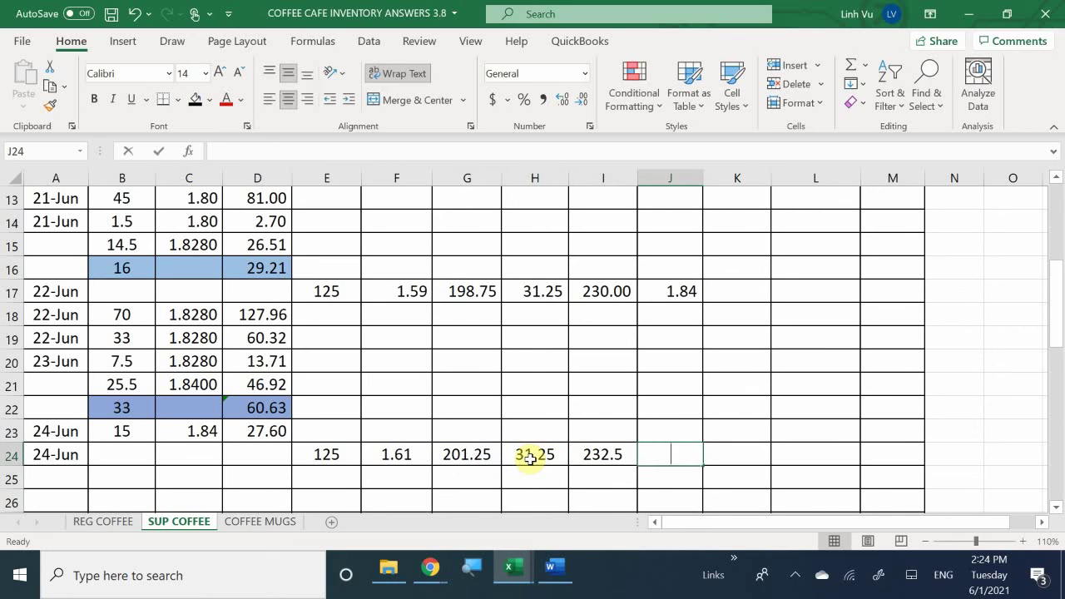
key(Left)
text(/)
key(Left)
key(Left)
key(Left)
key(Left)
key(Left)
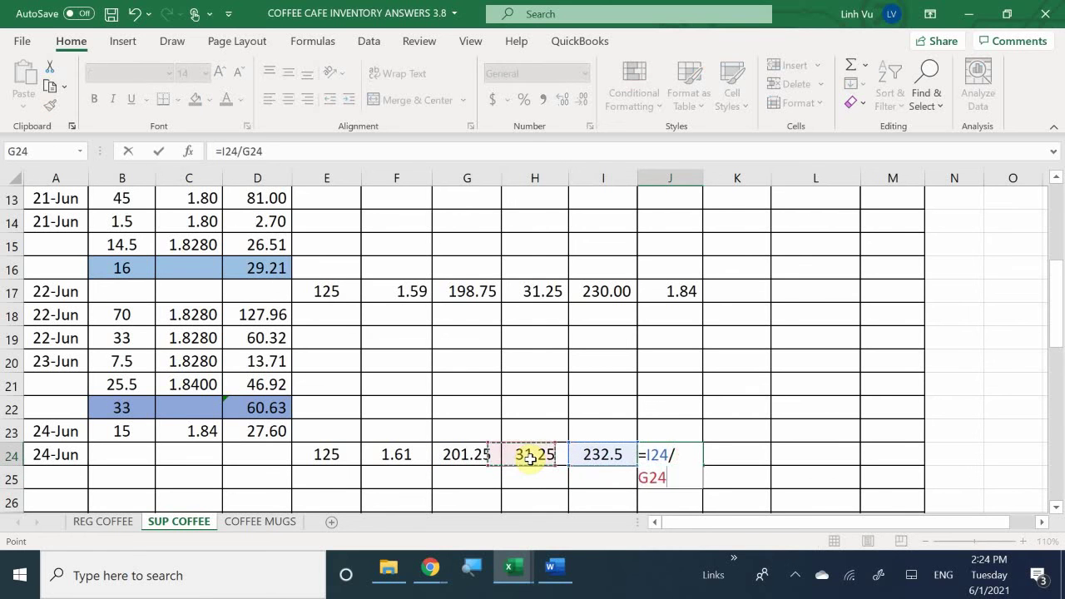
key(Return)
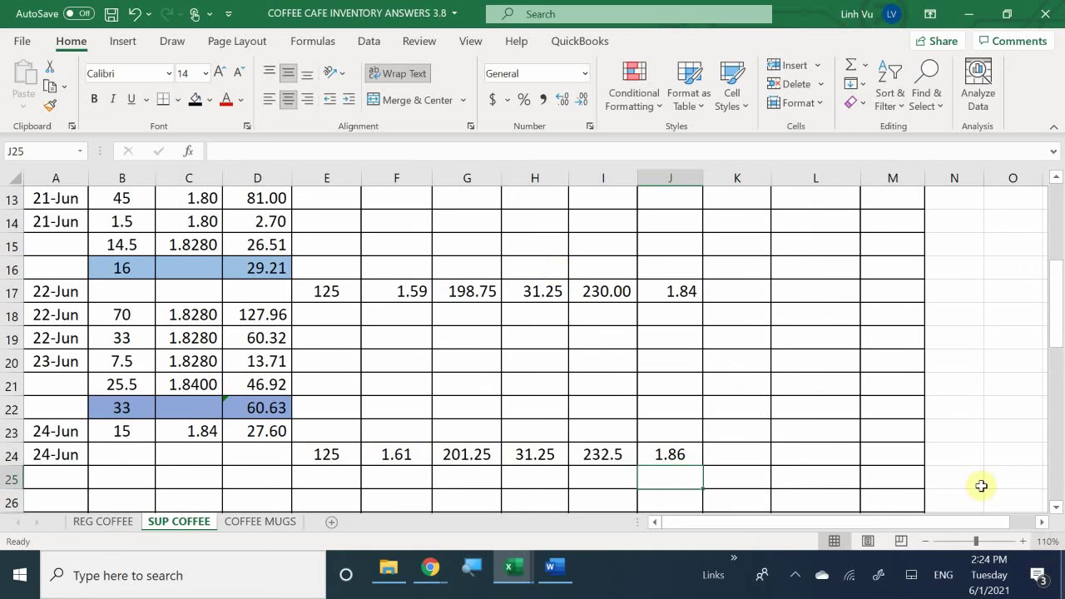
Fill the inventory-on-hand total formula from M7 down to M9.
scroll(805, 425, up, 4)
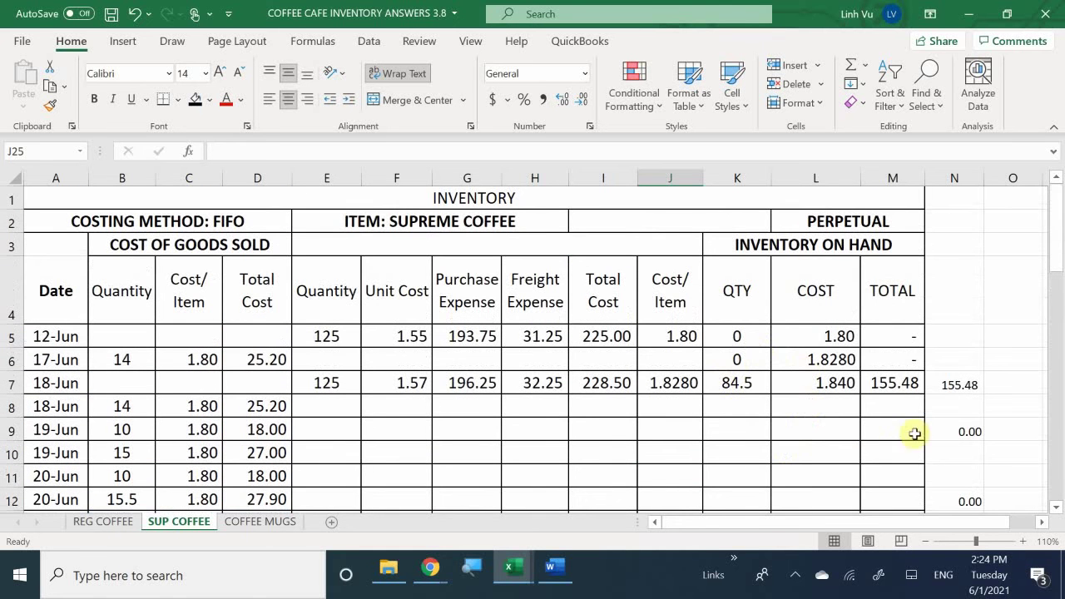
click(898, 385)
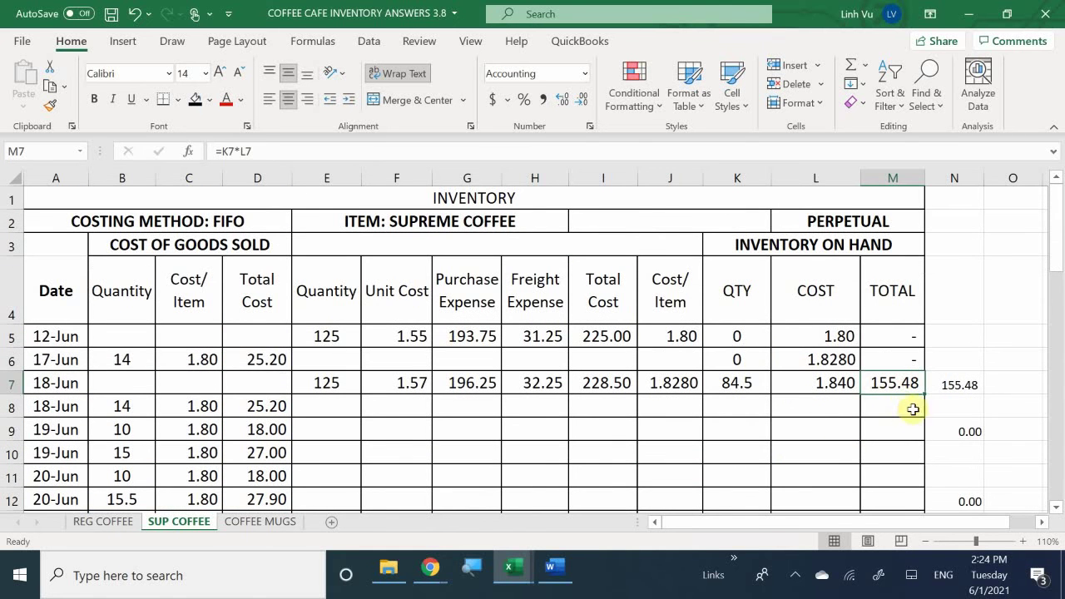
drag(922, 395, 910, 445)
Enter the on-hand quantity 125 for the new supreme coffee layer in K8.
click(752, 413)
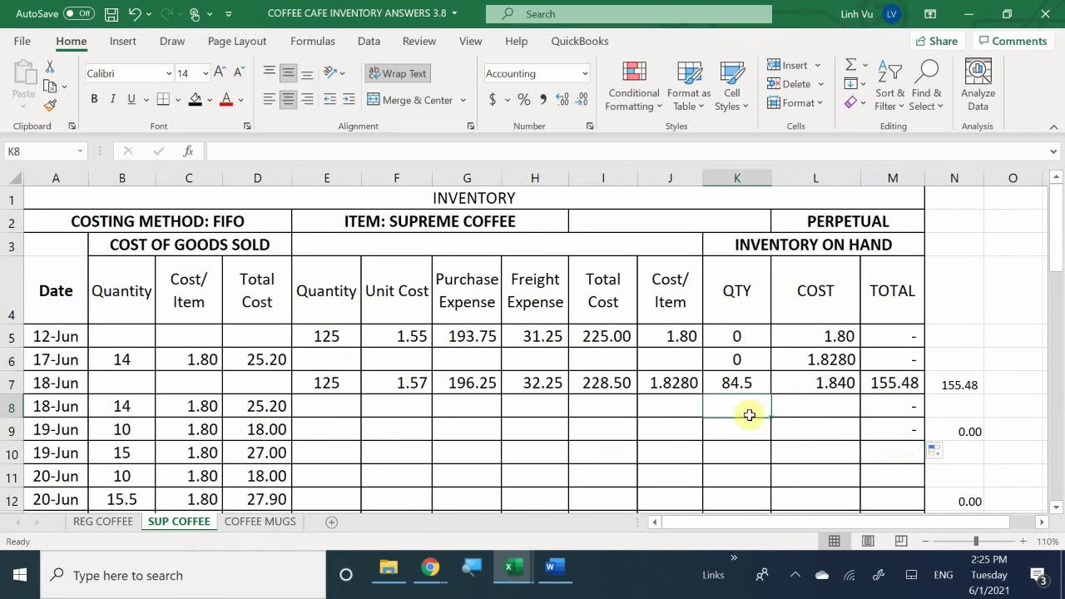
text(12)
key(Return)
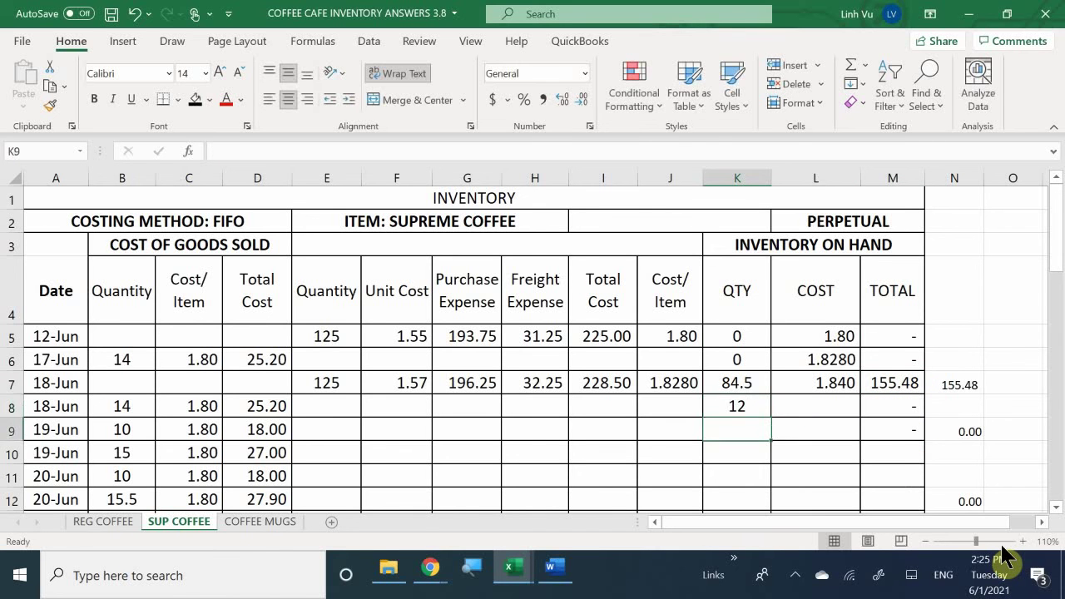
key(Up)
key(F2)
text(5)
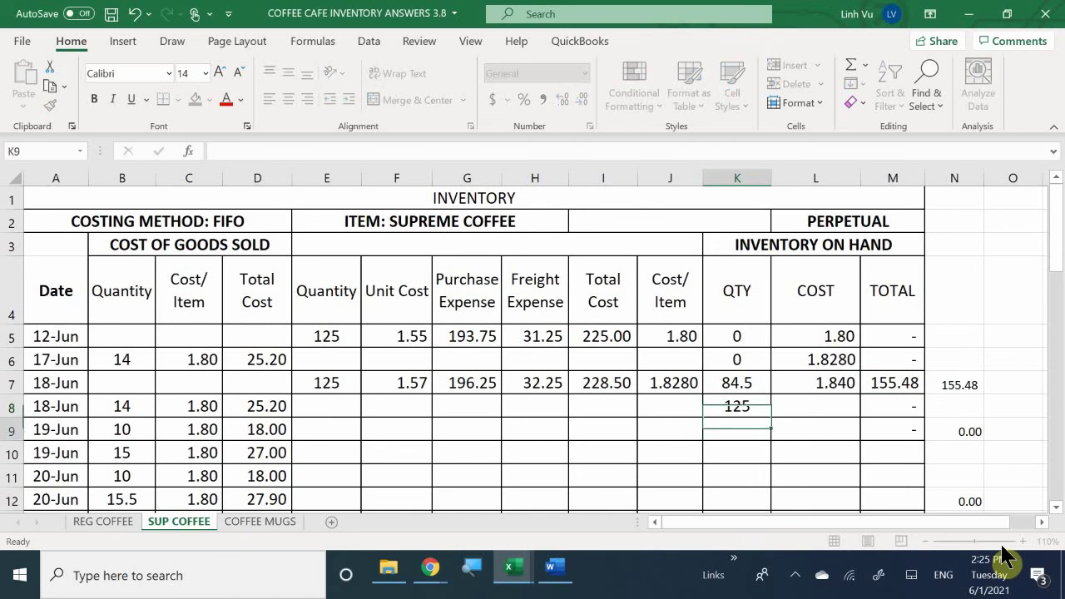
Link the new layer's unit cost in L8 to the 24-Jun cost per item with the formula =J24.
key(Tab)
text(=)
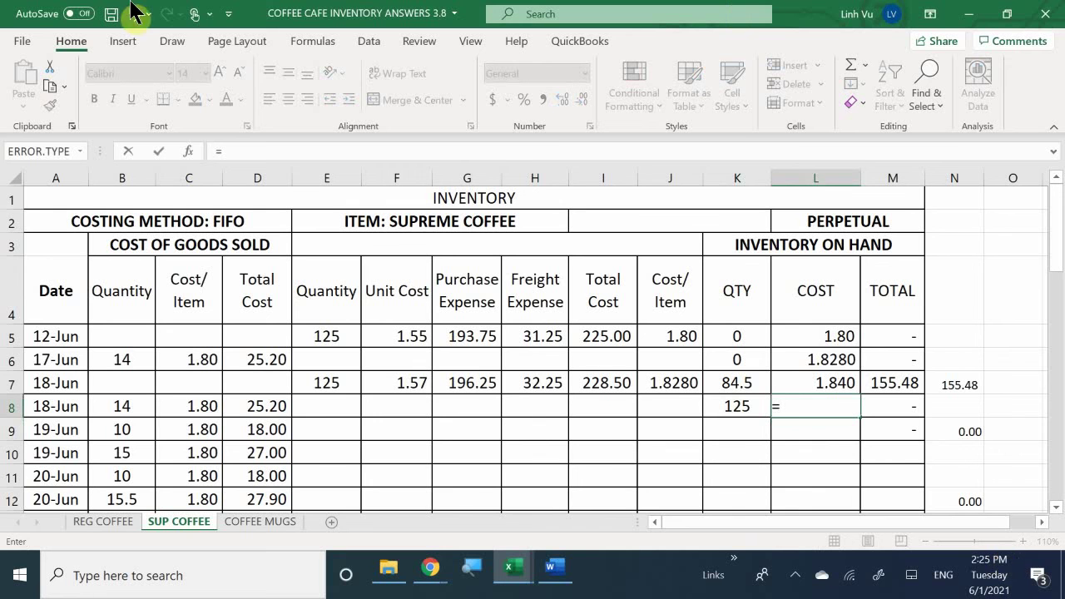
scroll(658, 428, down, 5)
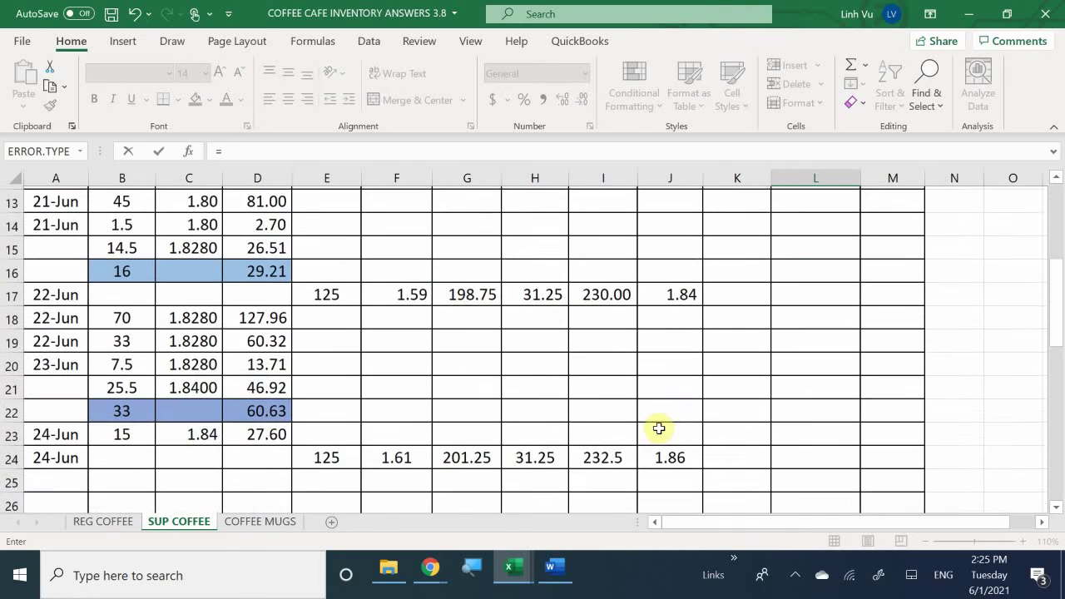
click(676, 394)
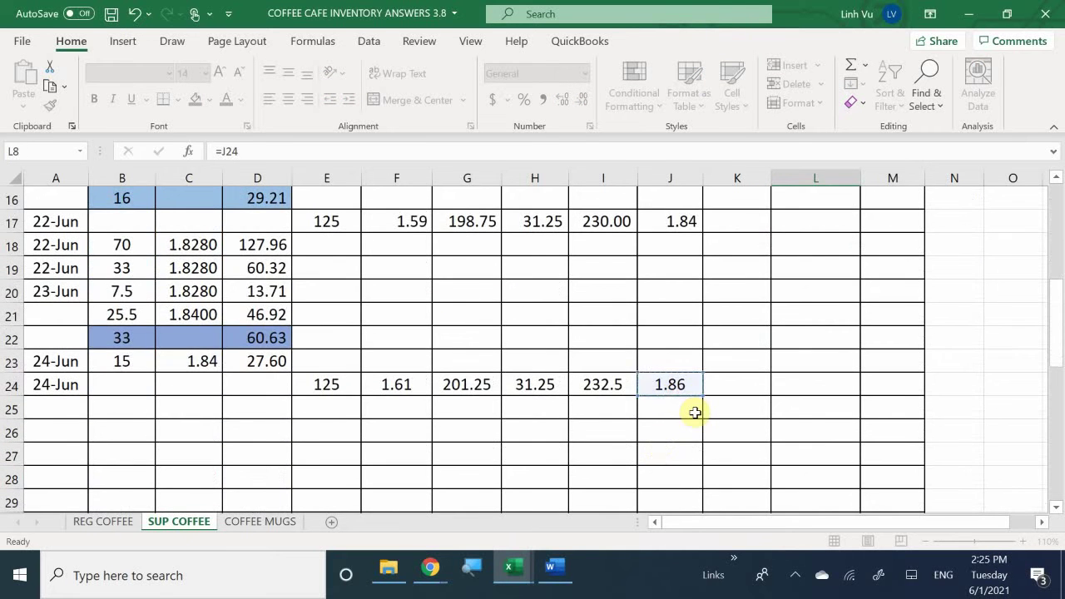
key(Return)
scroll(838, 408, up, 3)
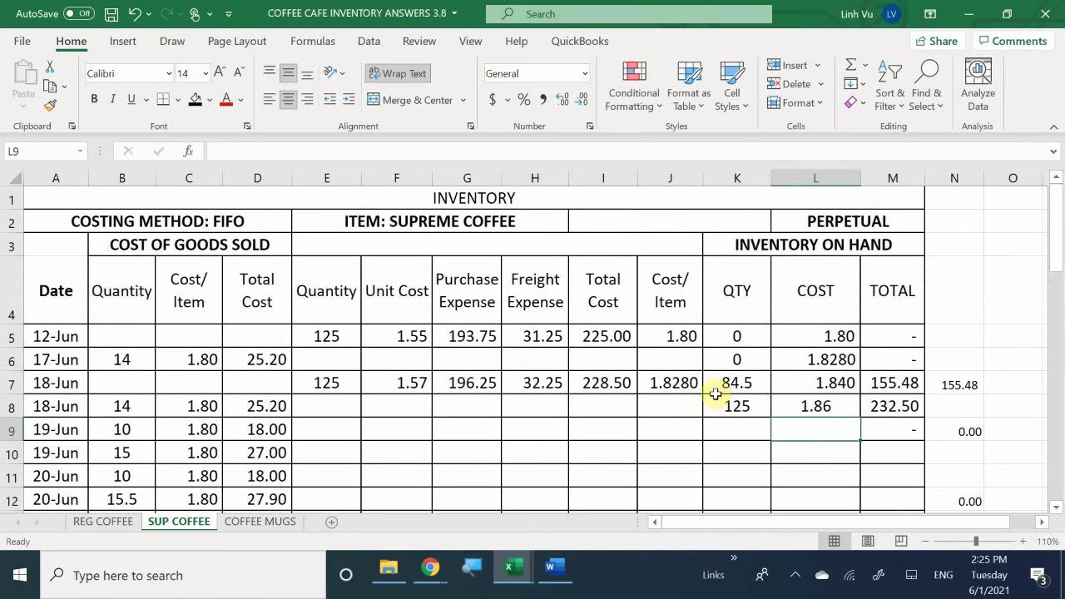
Clear the outdated check-sum formulas from cells N7 and N9.
click(966, 385)
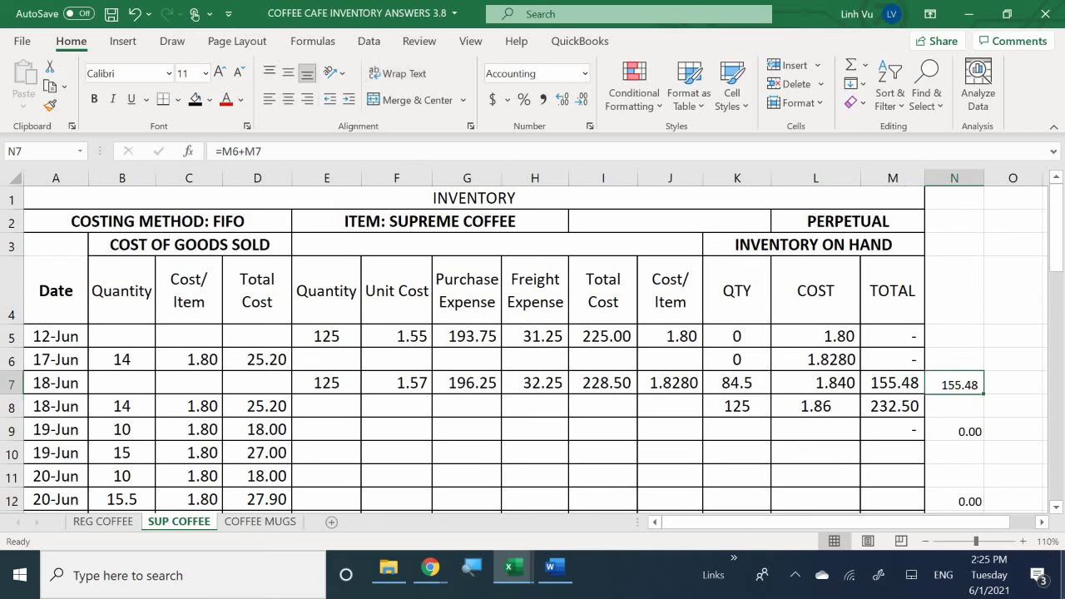
key(F2)
key(Return)
key(Down)
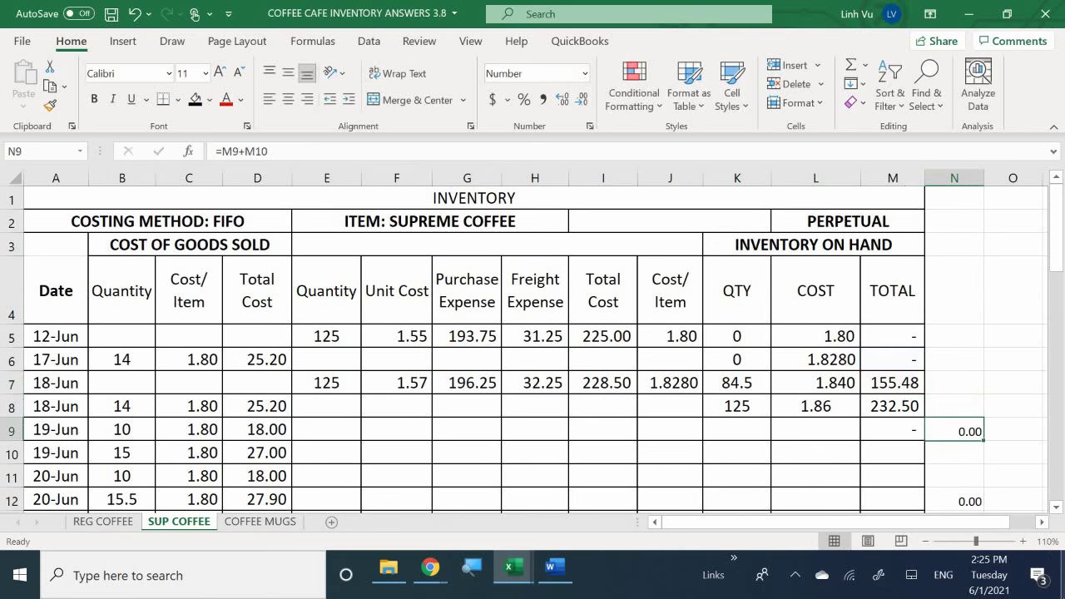
key(F2)
Add up the two remaining inventory layers in N8 with the formula =M7+M8.
key(Up)
text(=)
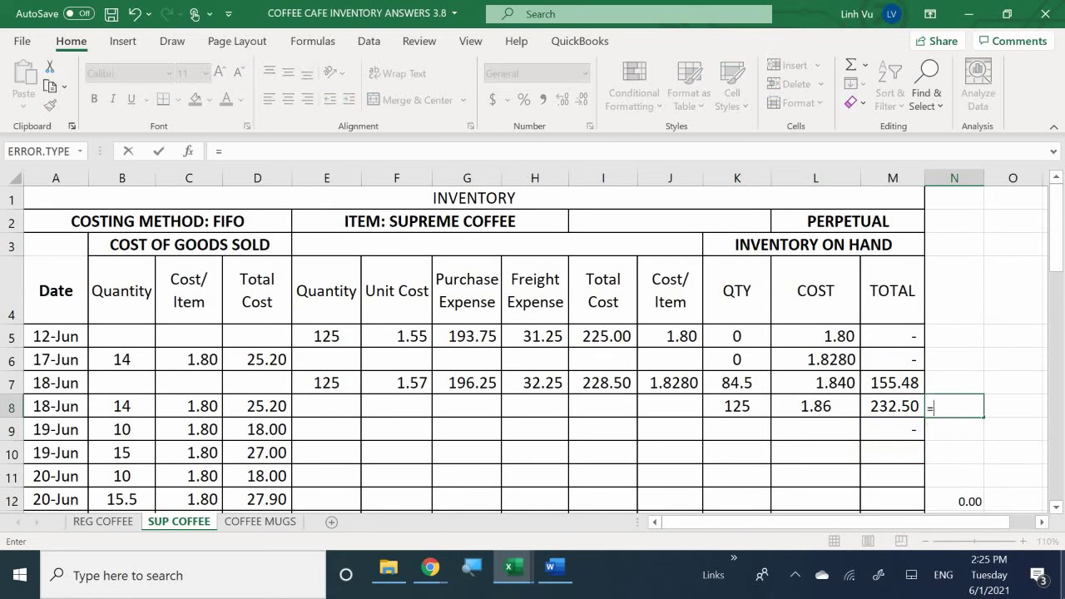
key(Up)
key(Left)
text(+)
key(Left)
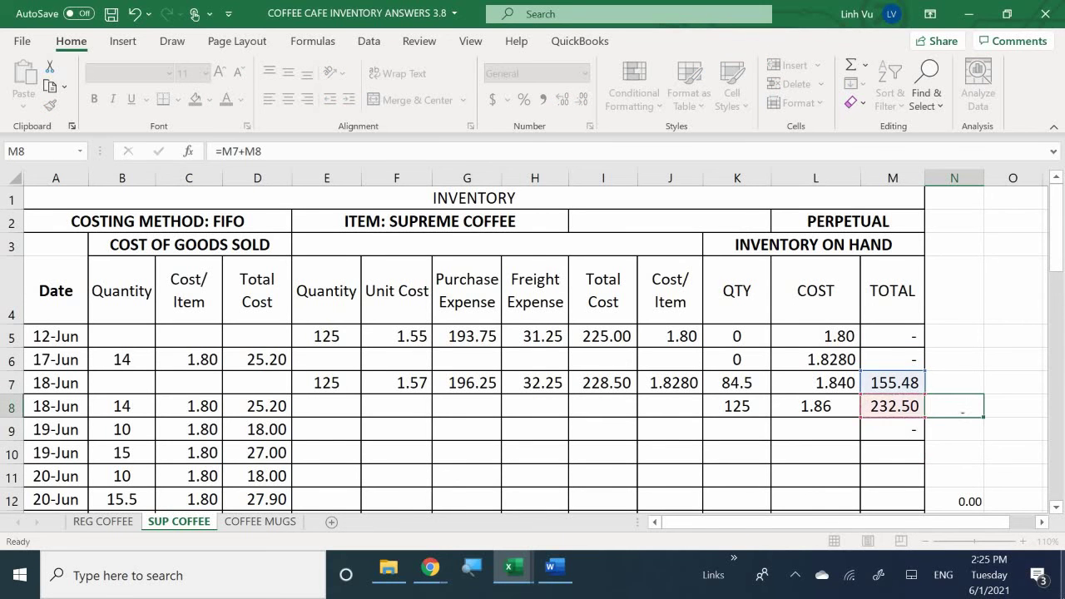
key(Return)
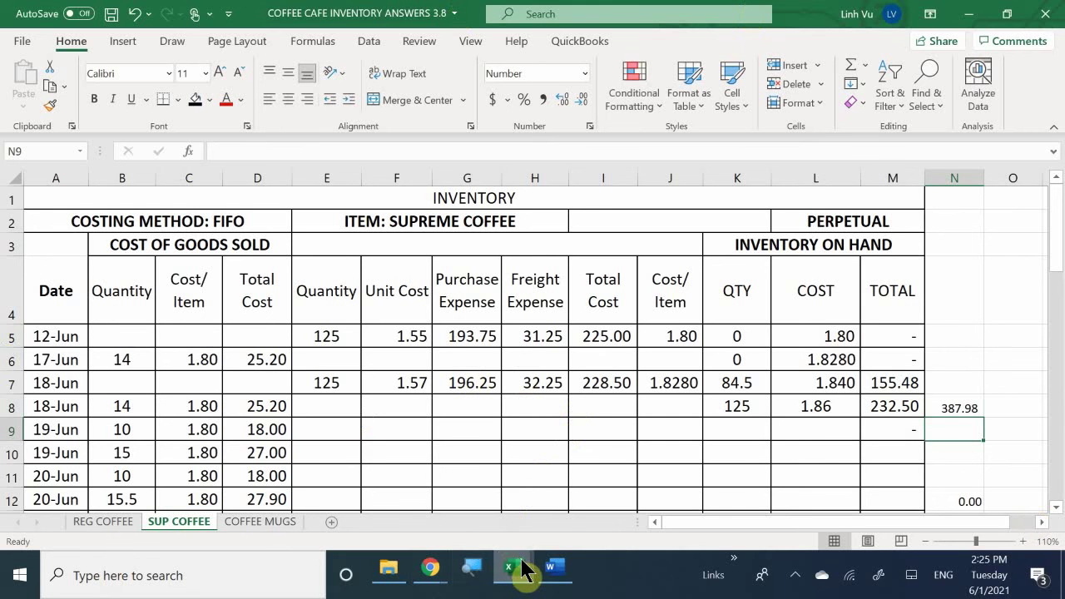
Switch to the general ledger workbook and enter the date 6/24 in A224 of the Regular Coffee account on the ASSETS sheet.
mouse_move(511, 557)
click(408, 510)
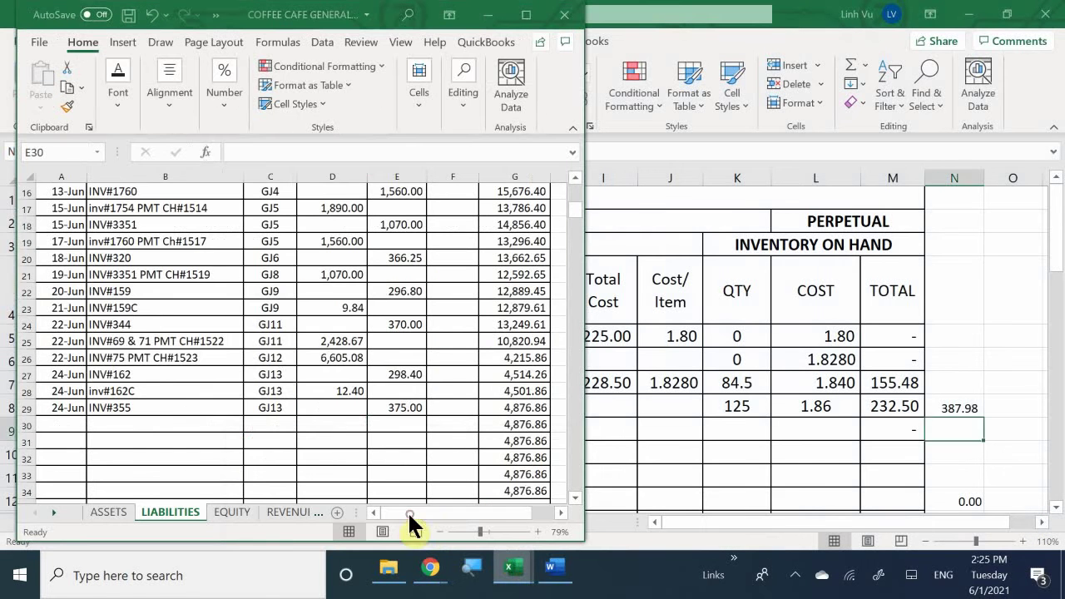
click(100, 510)
scroll(80, 429, up, 8)
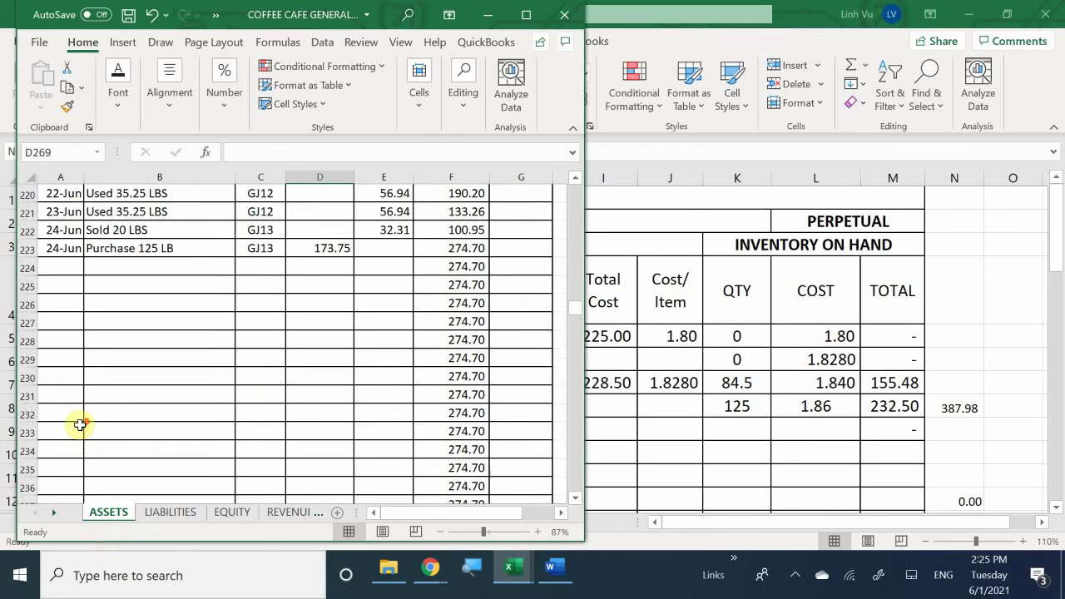
scroll(77, 424, down, 2)
scroll(76, 422, up, 7)
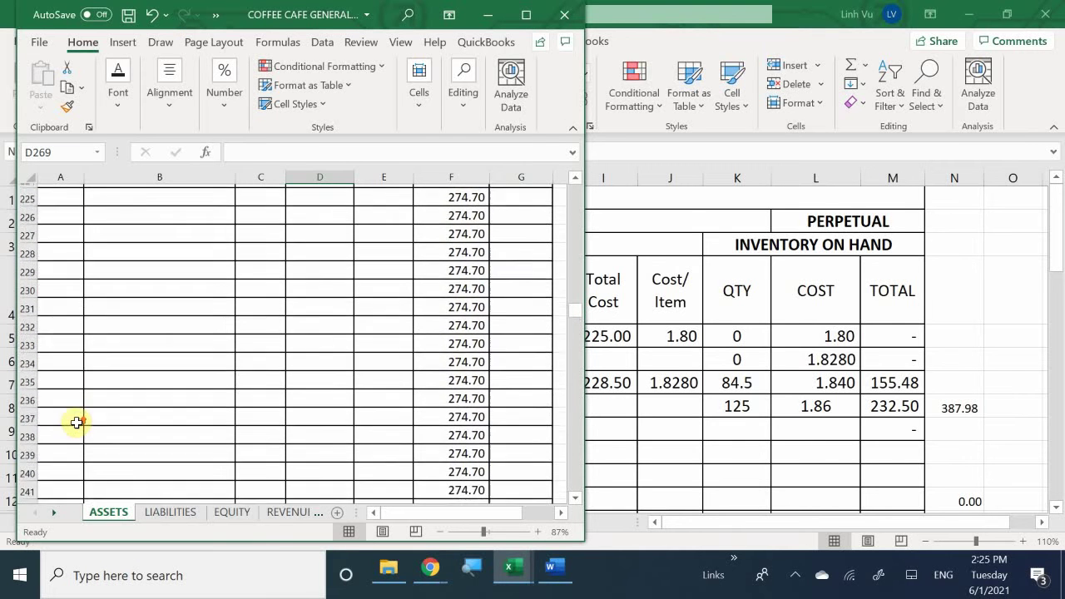
click(68, 380)
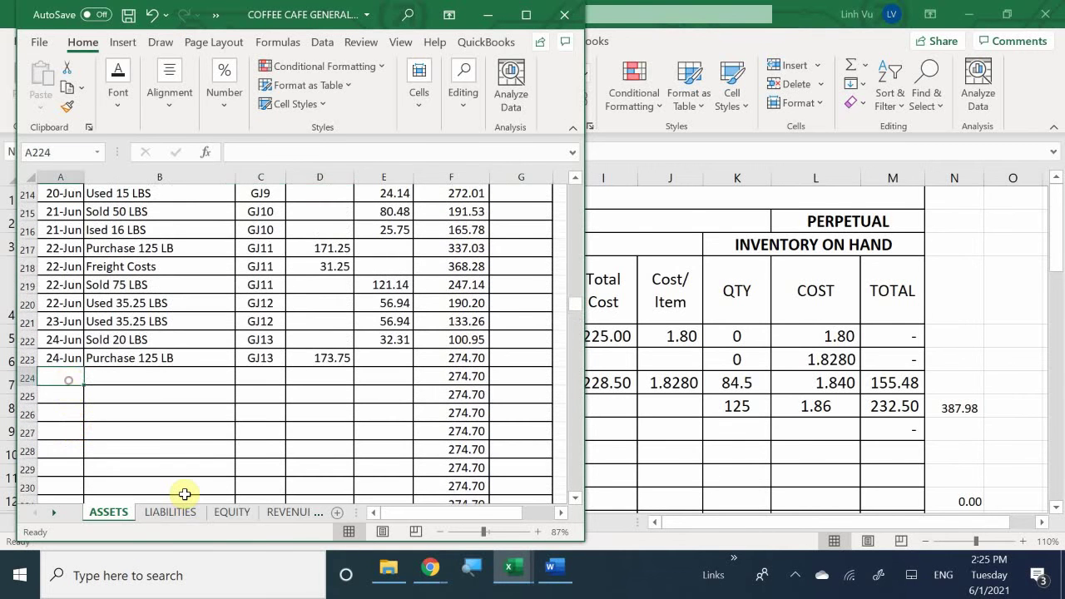
text(6/24)
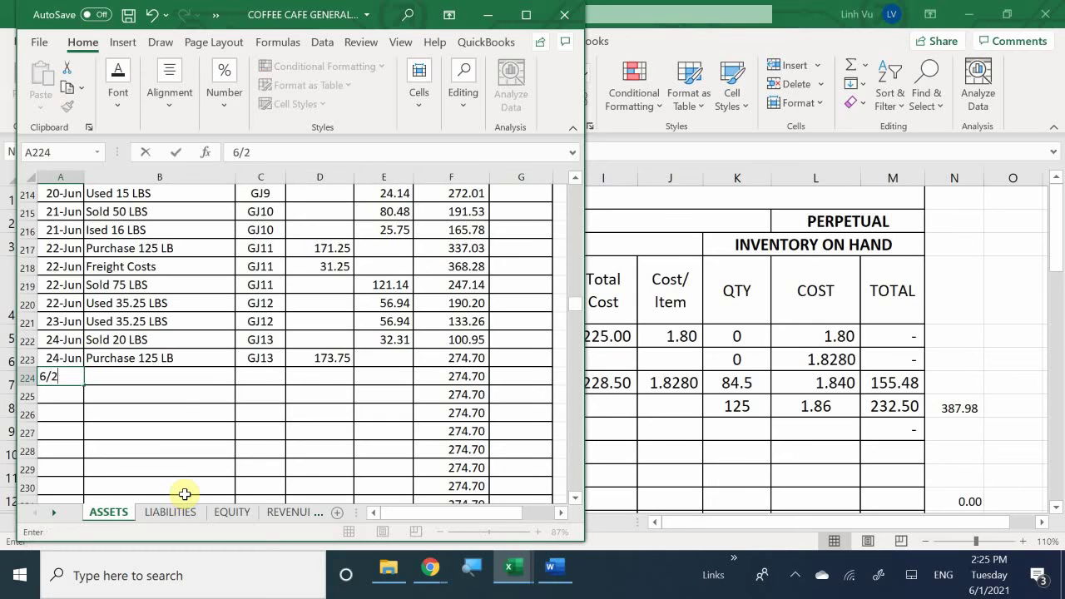
key(Return)
Fill in the Freight Costs item description in B224 with the formula =B218.
key(Tab)
key(Up)
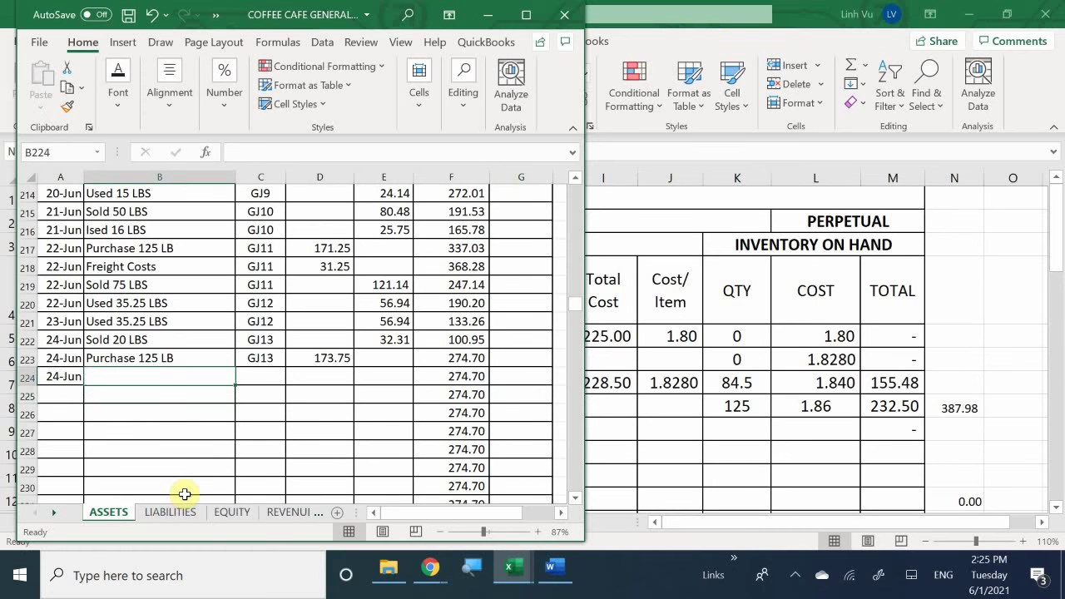
text(=)
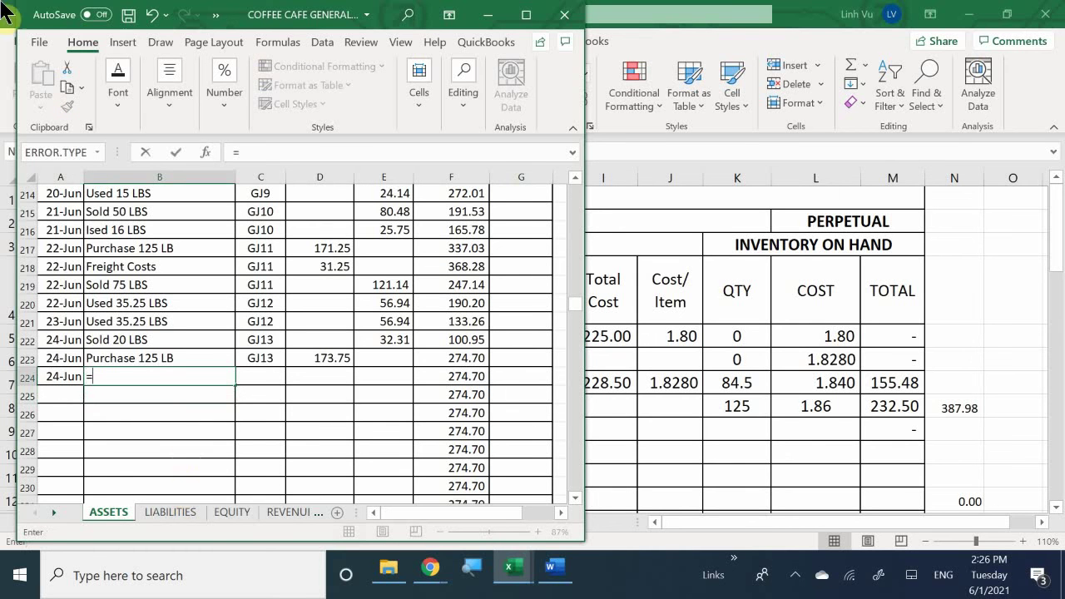
click(124, 268)
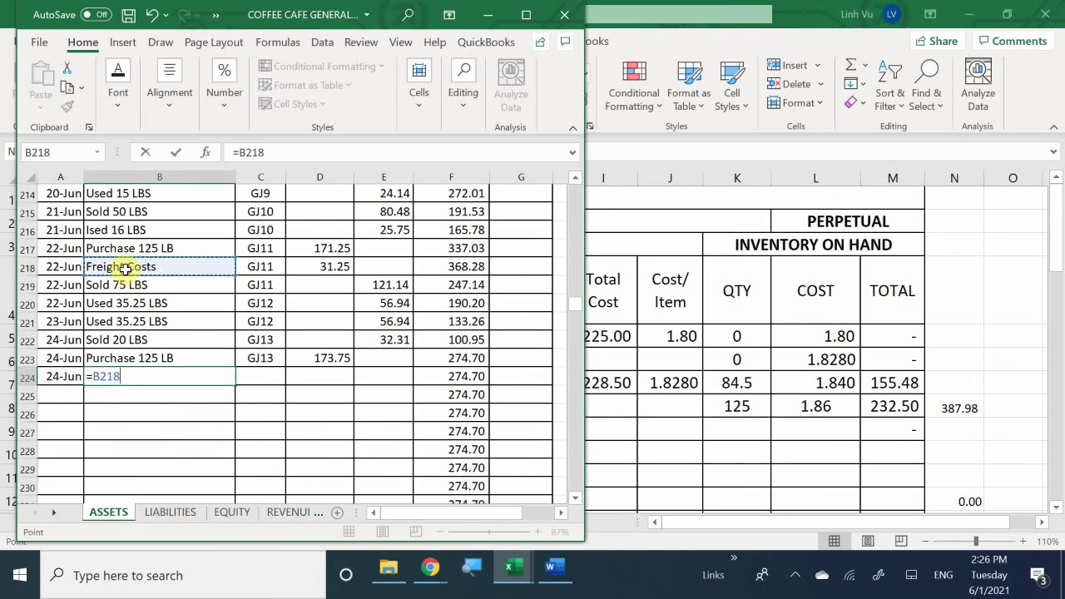
key(Return)
key(Right)
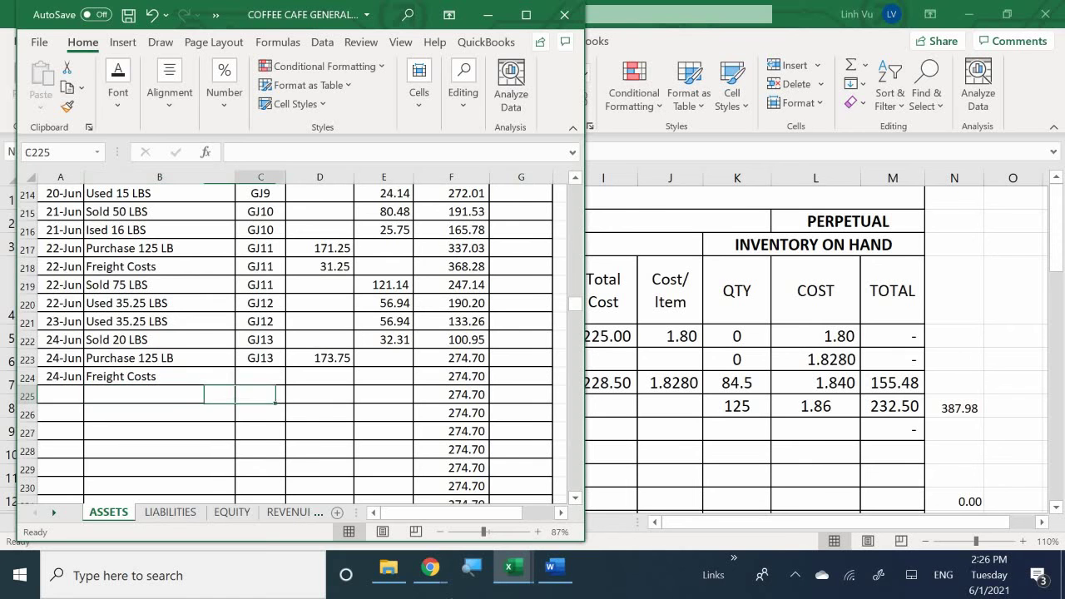
Fill in the GJ13 post reference in C224 with the formula =C223.
key(Up)
text(=)
key(Up)
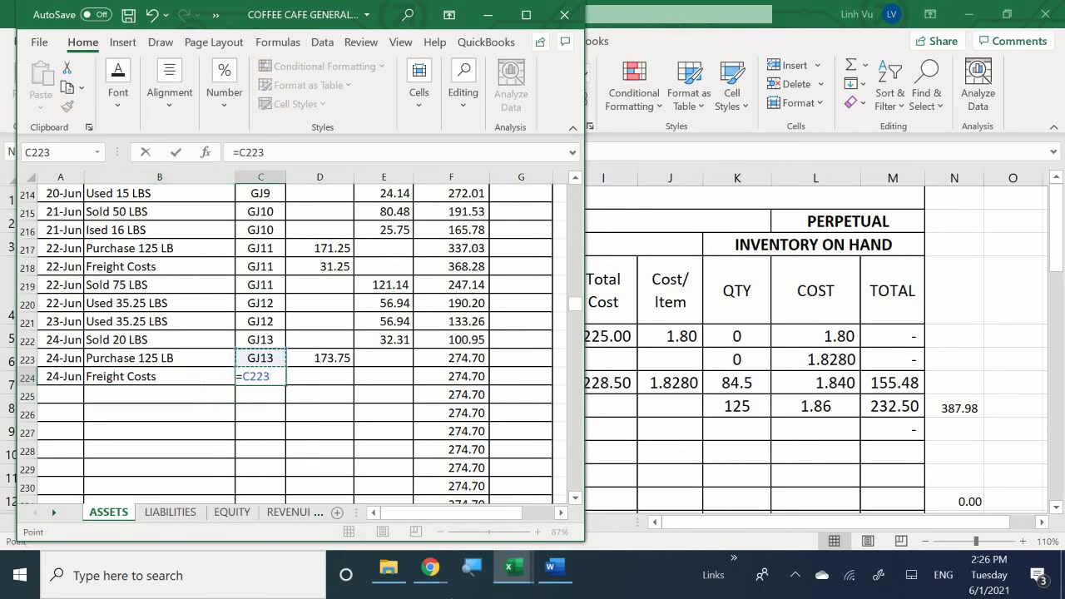
key(Return)
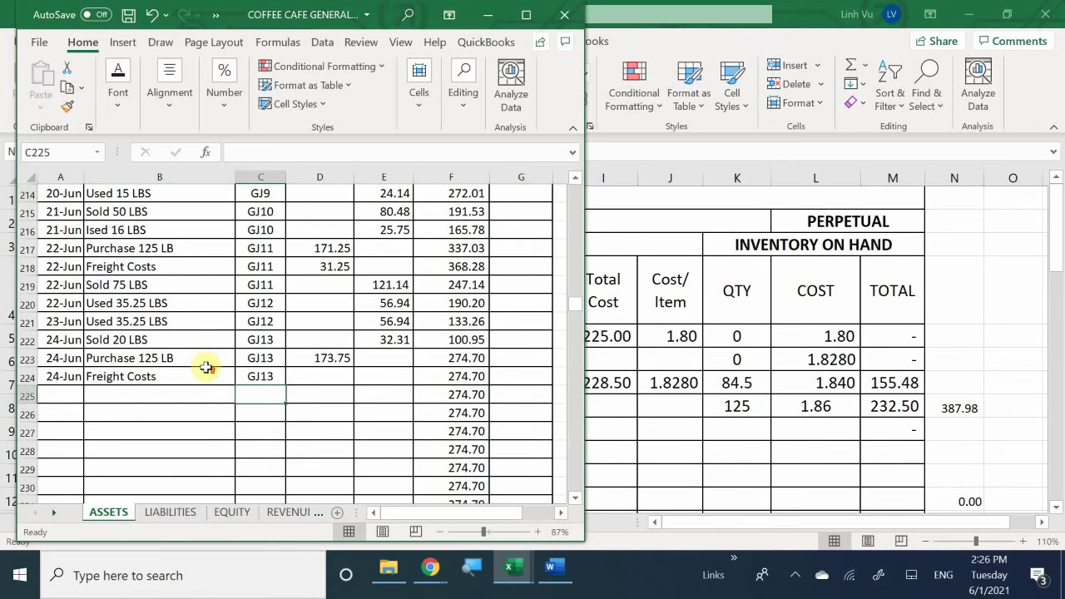
Enter the 31.25 freight debit in D224 of the Regular Coffee account.
scroll(205, 367, up, 5)
scroll(206, 367, up, 1)
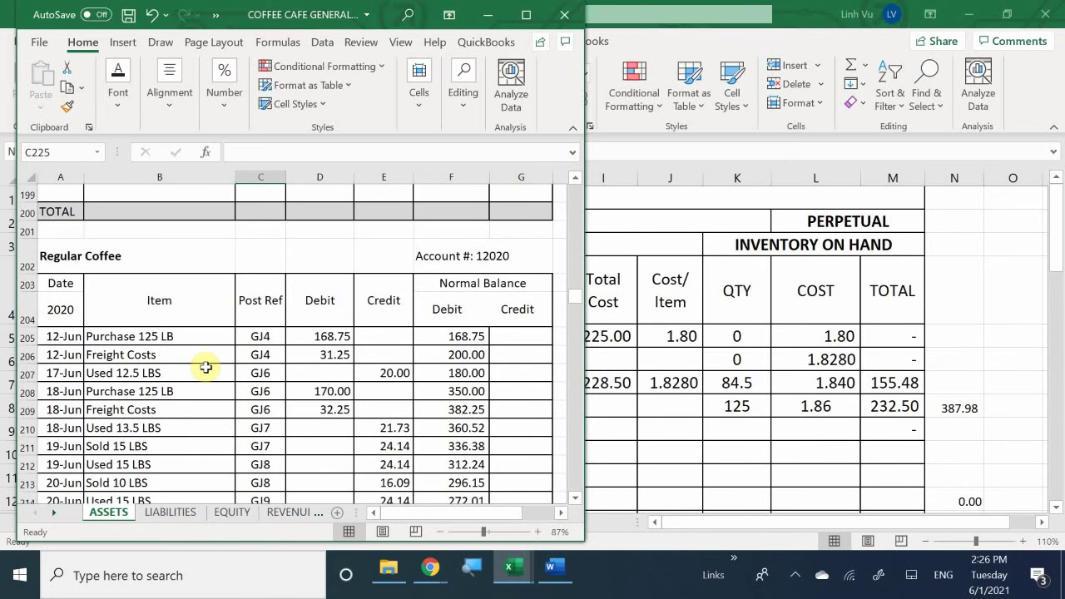
scroll(206, 367, down, 5)
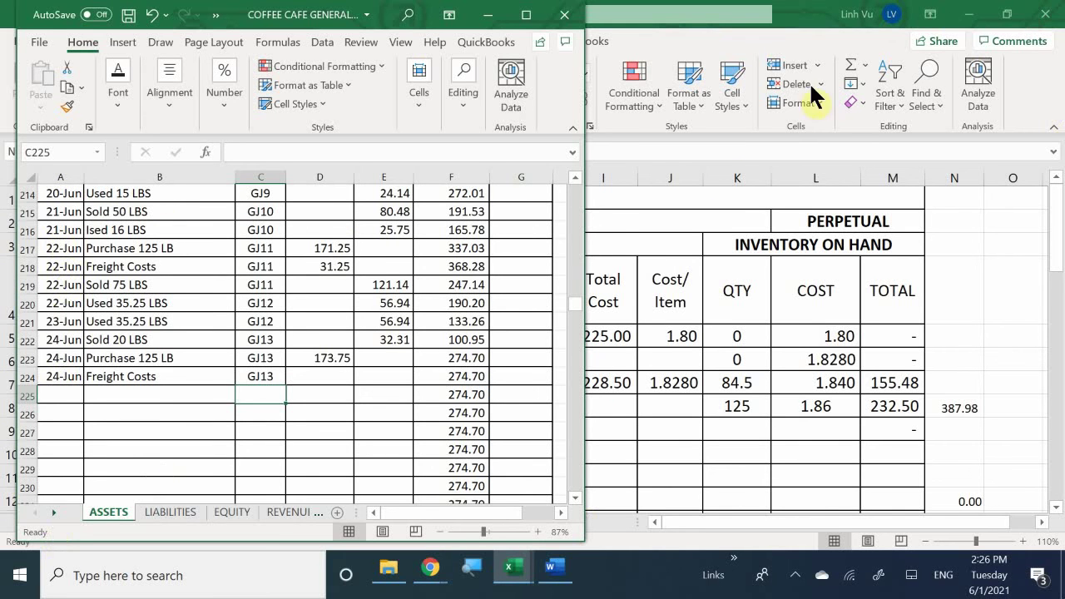
click(337, 379)
text(31.25)
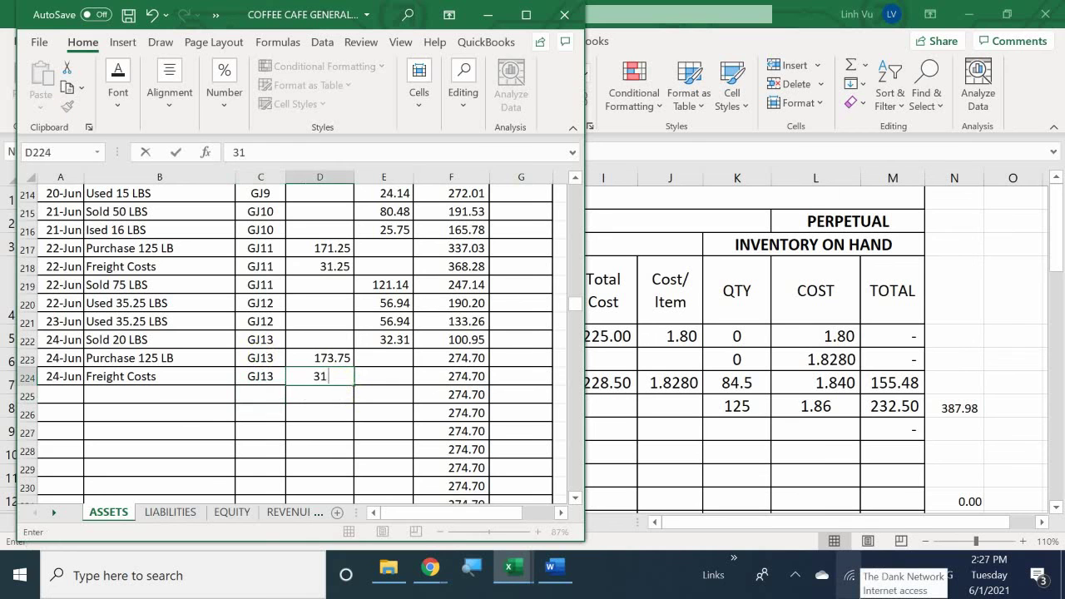
key(Return)
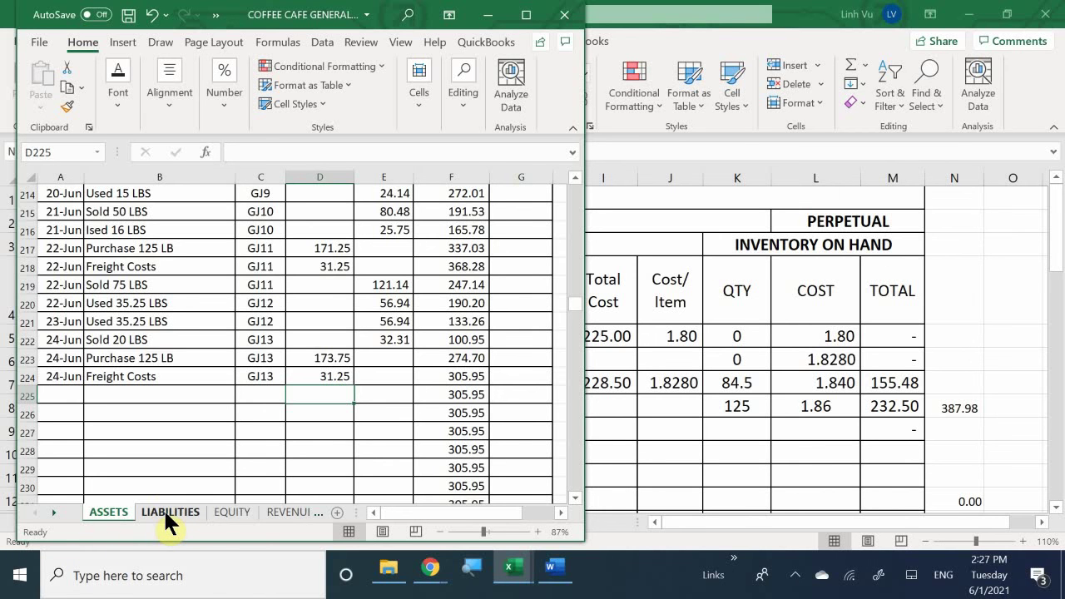
Enter the date 6/24 in A269, the next empty row of the Supreme Coffee account on the ASSETS sheet.
scroll(142, 471, down, 10)
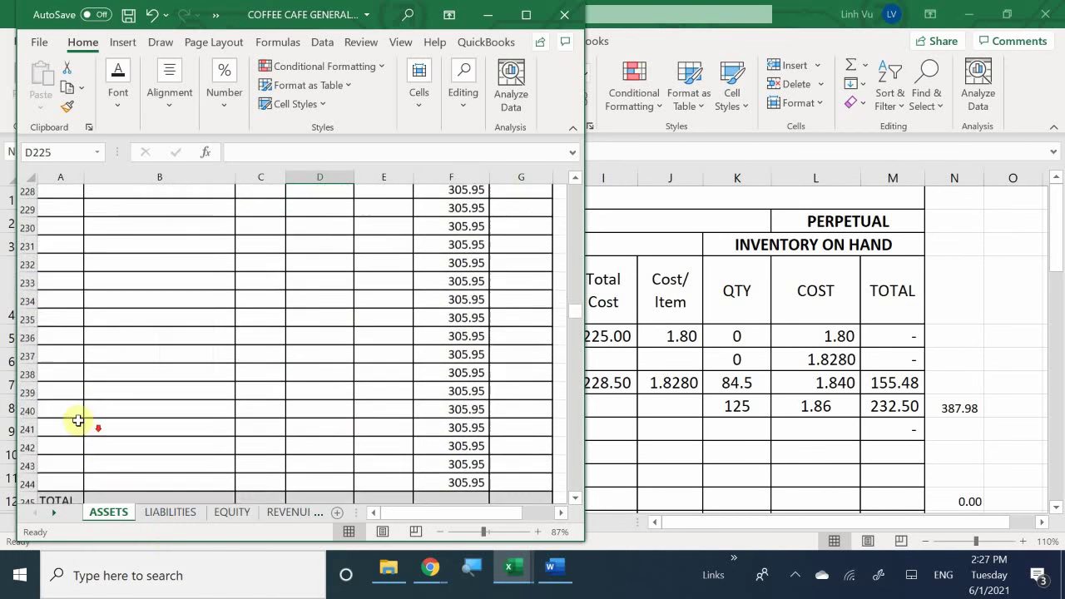
scroll(66, 422, down, 5)
scroll(58, 423, up, 3)
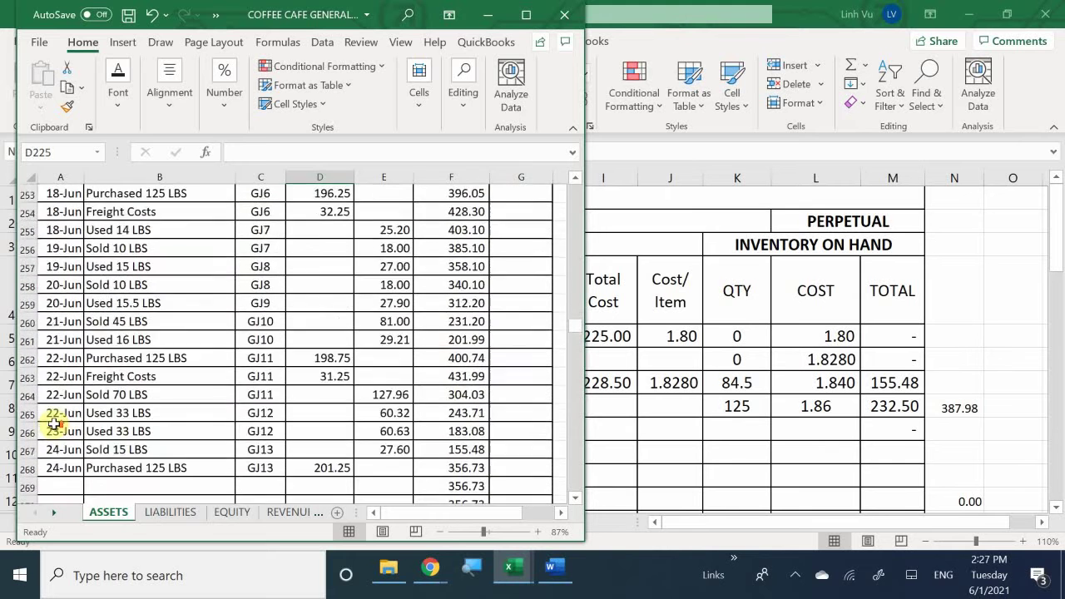
scroll(54, 422, down, 1)
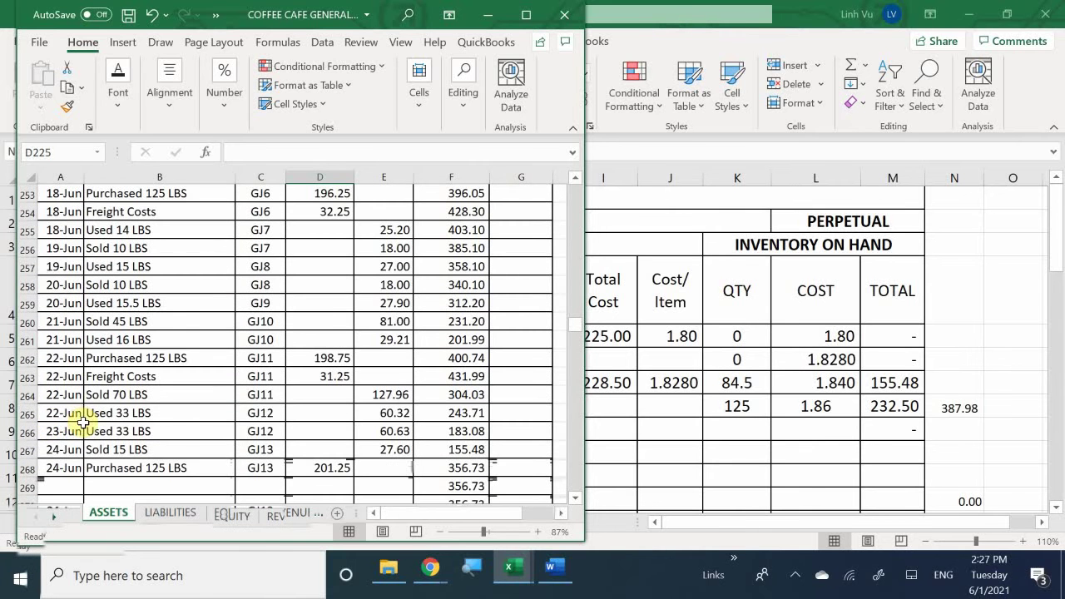
scroll(83, 423, down, 1)
click(65, 429)
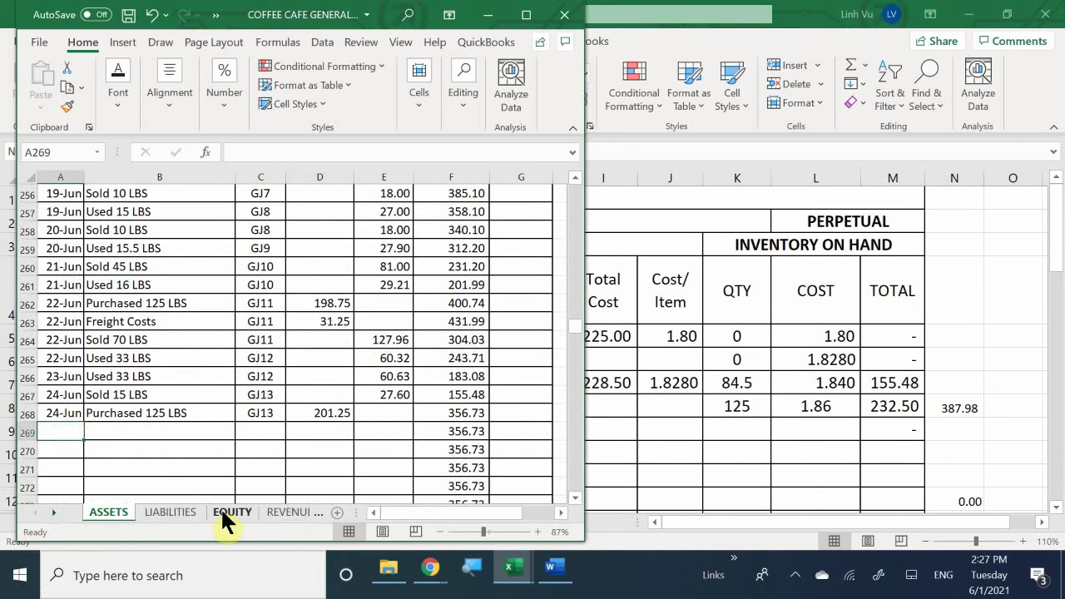
text(6/24)
key(Return)
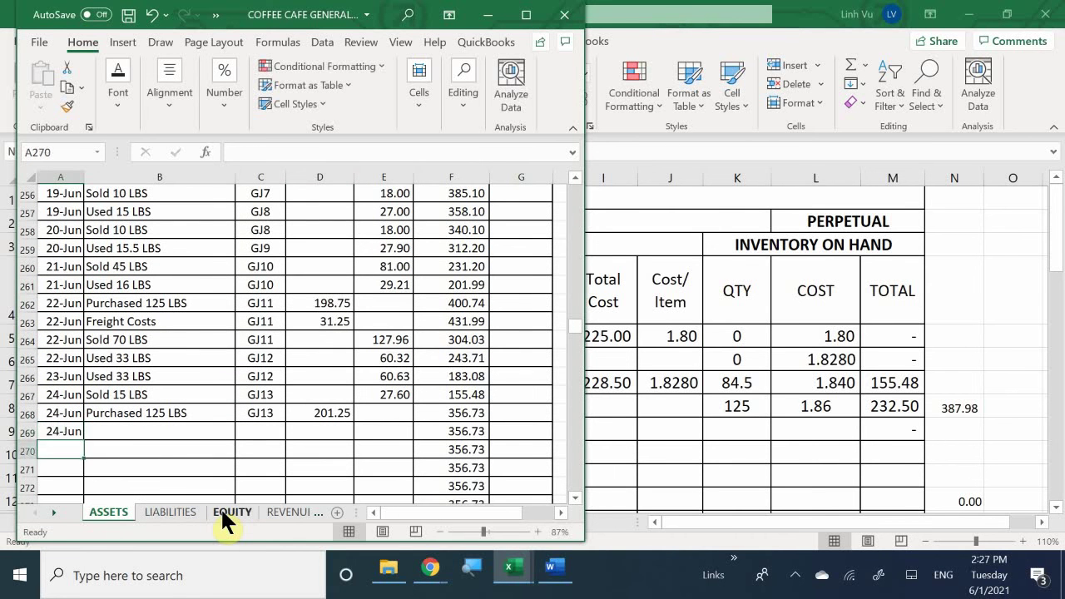
Fill in the Freight Costs item description in B269 with the formula =B263.
key(Up)
key(Right)
text(=)
key(Up)
key(Up)
key(Up)
key(Up)
key(Up)
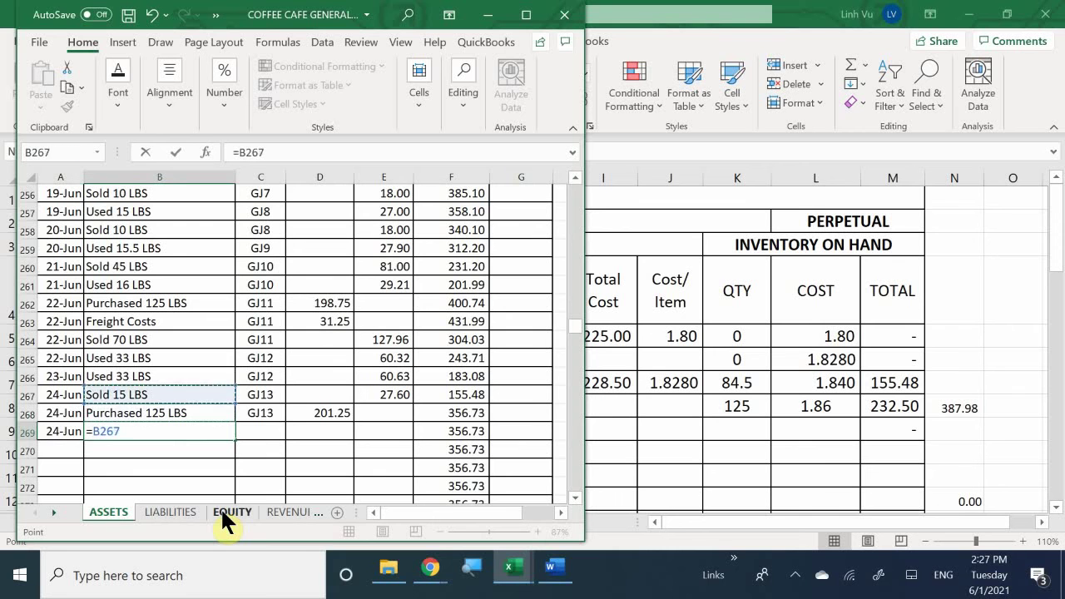
key(Up)
key(Return)
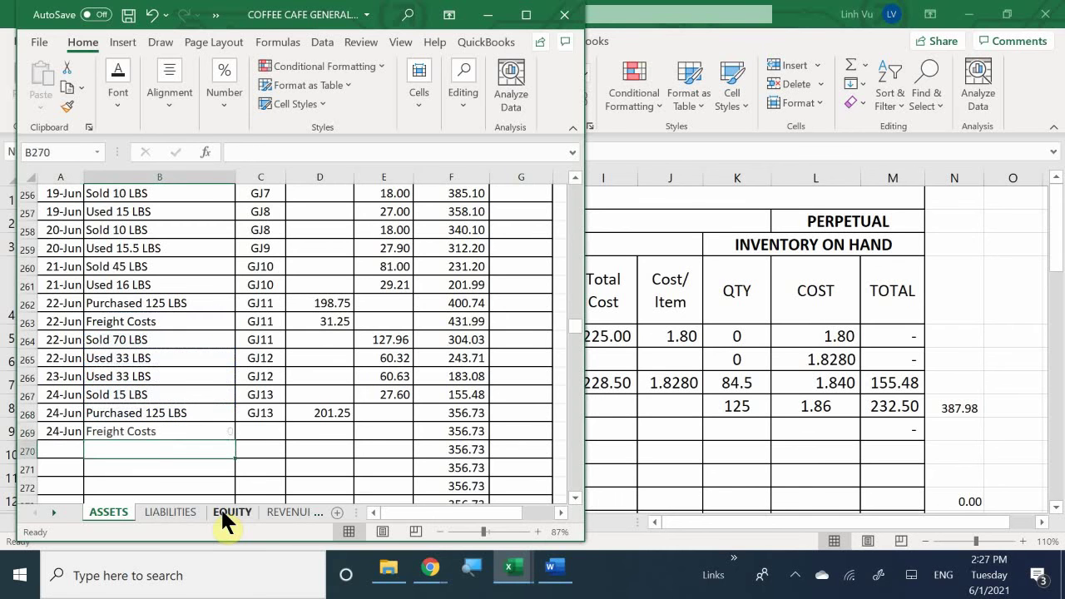
Fill in the GJ13 post reference in C269 with the formula =C268.
key(Right)
key(Up)
text(=)
key(Up)
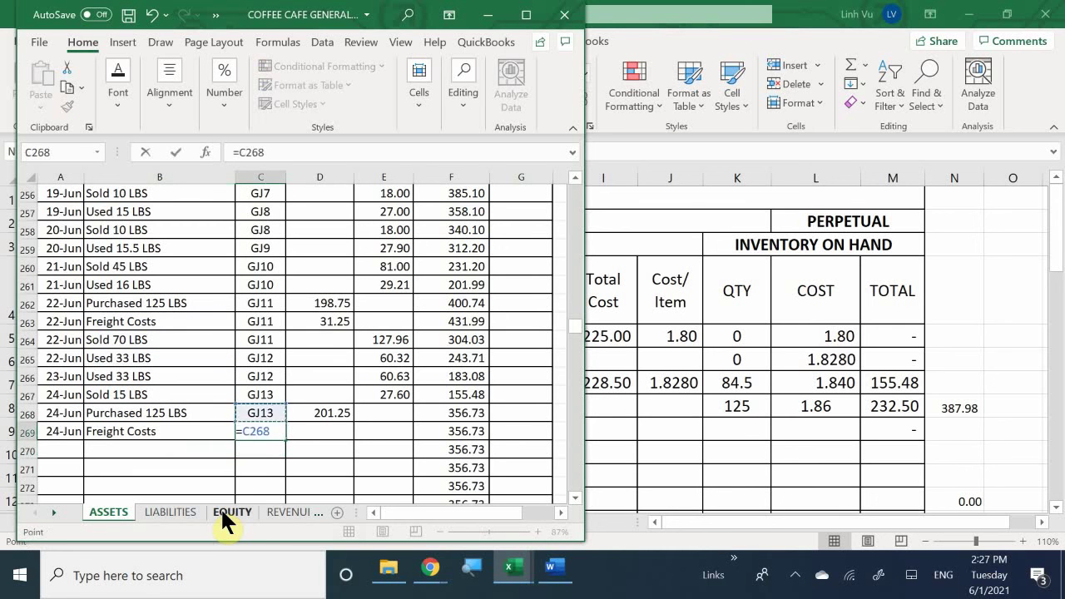
key(Return)
Enter the 31.25 freight debit in D269 of the Supreme Coffee account.
key(Right)
key(Up)
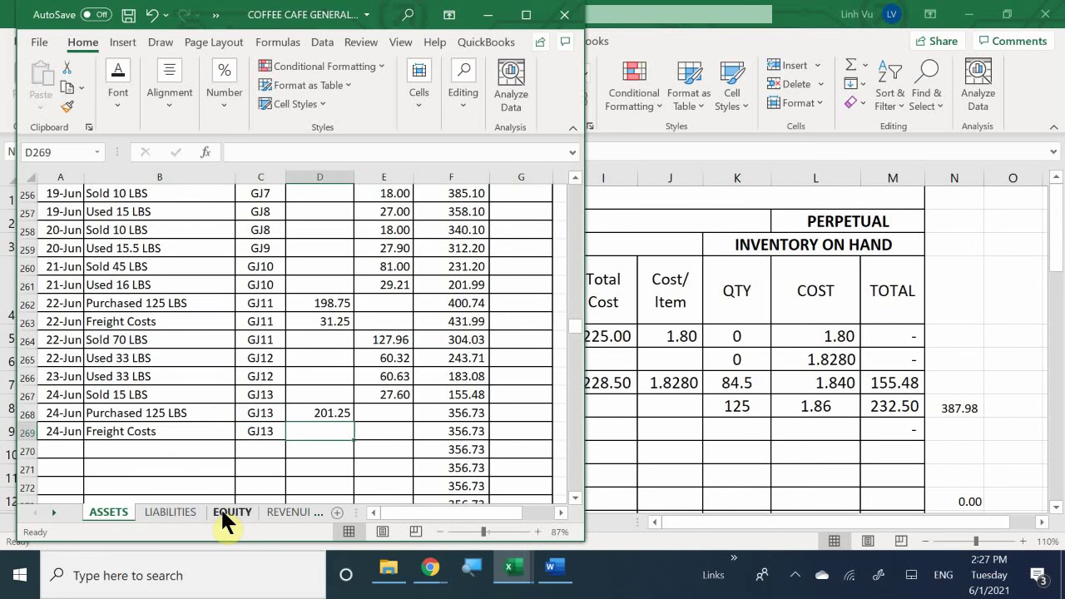
text(31.25)
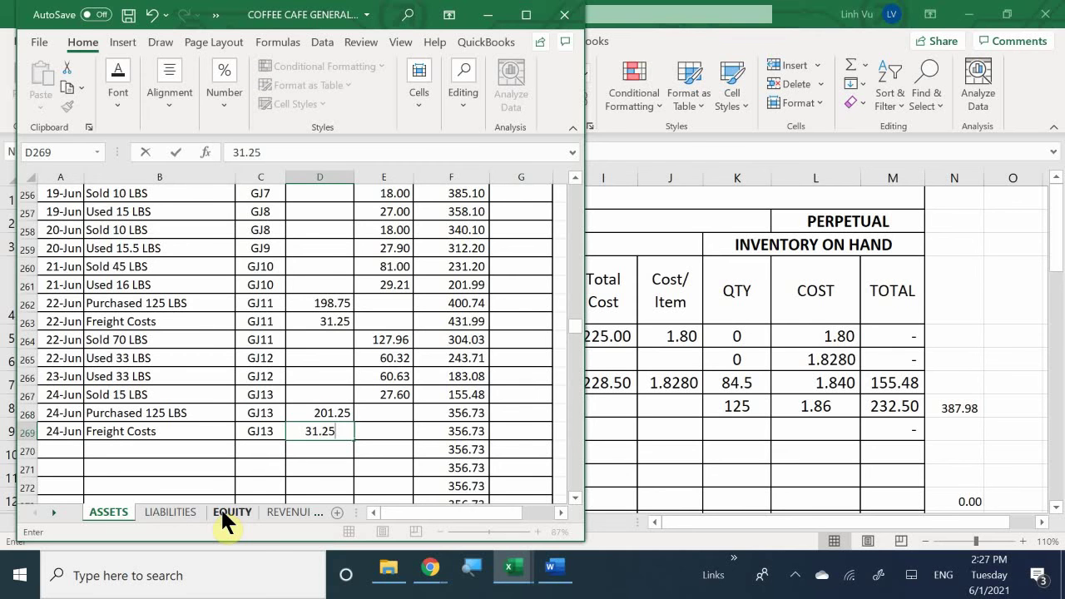
key(Return)
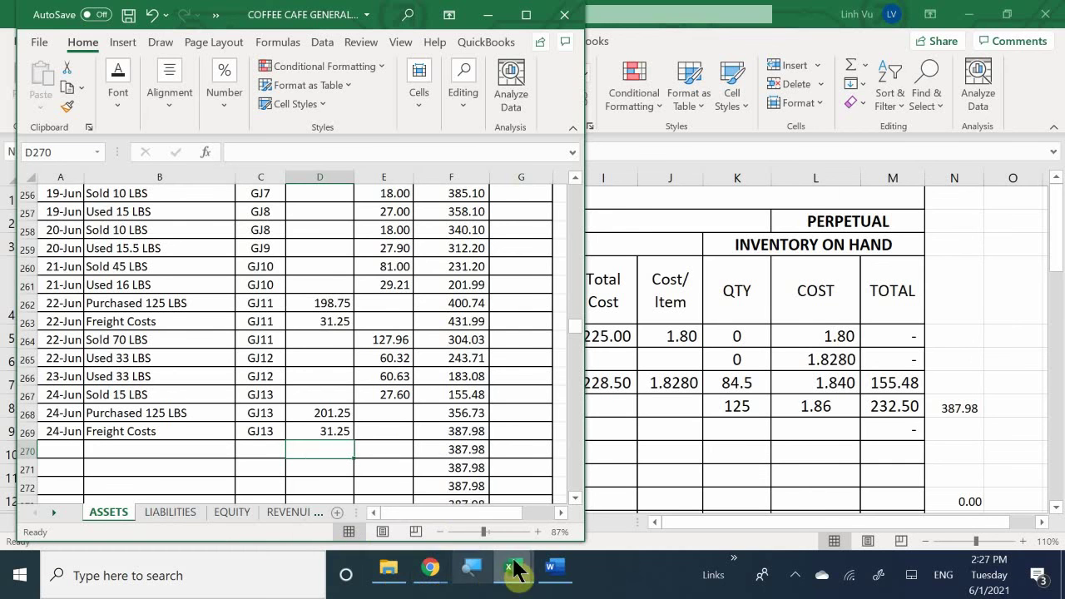
Bring the GENERAL JOURNAL sheet of the journal workbook into view beside the general ledger.
mouse_move(513, 564)
mouse_move(536, 516)
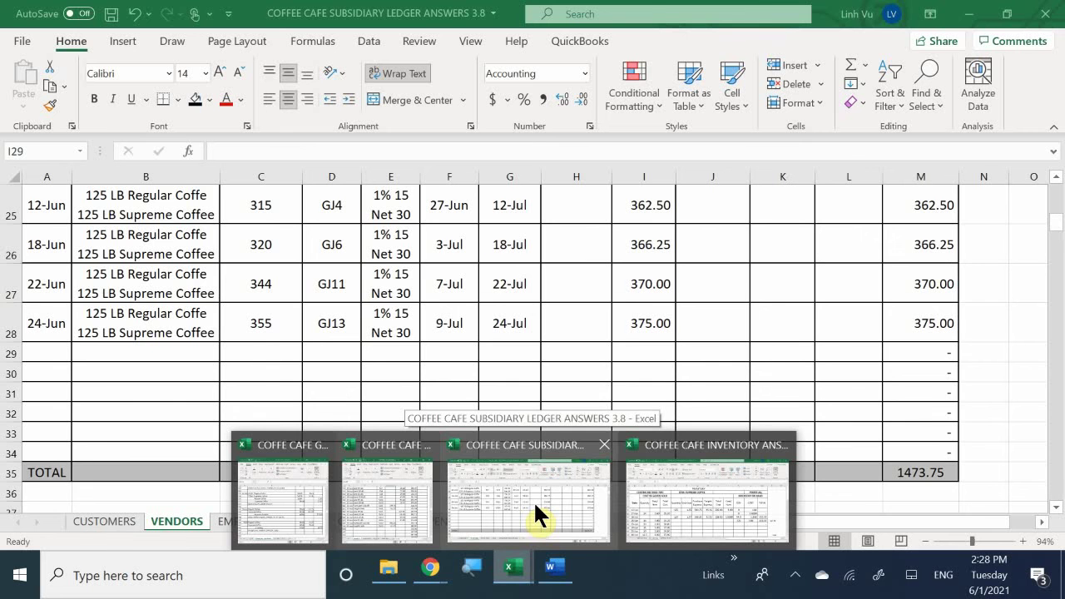
mouse_move(680, 499)
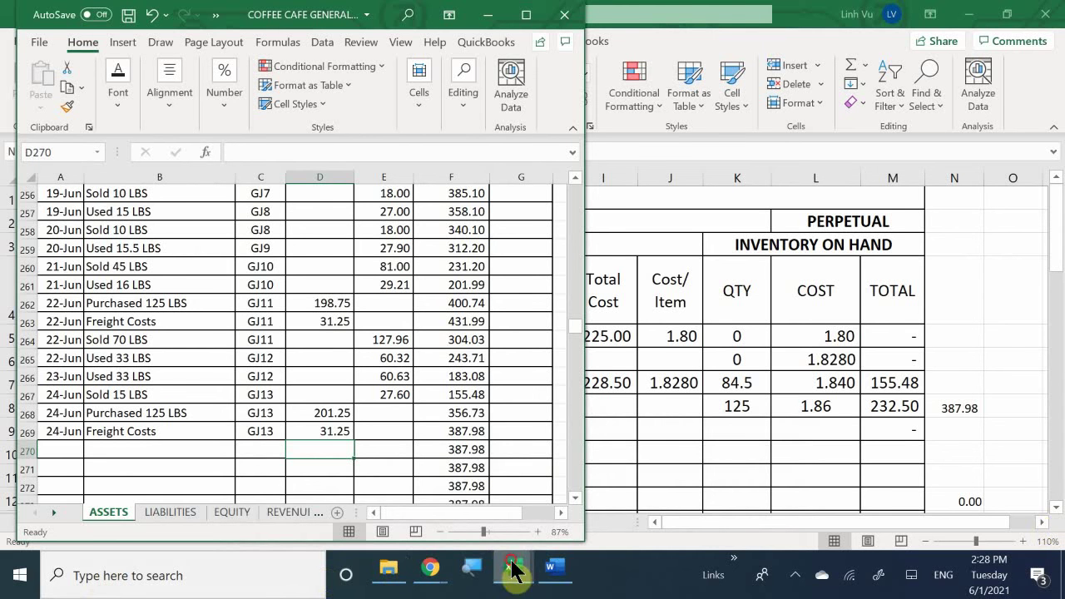
click(296, 532)
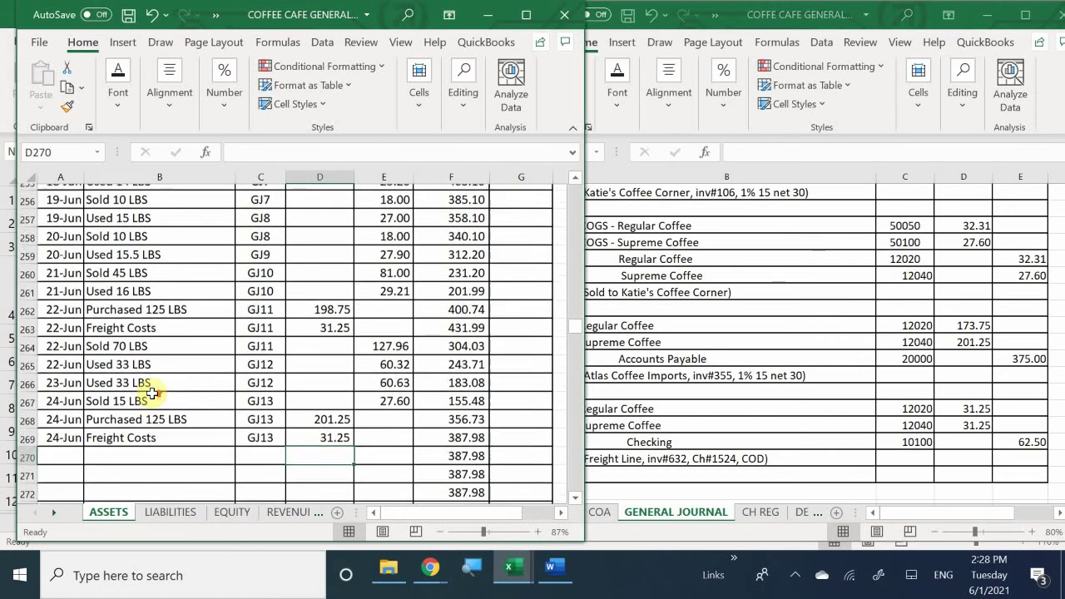
Enter the date 6/24 in A51, the next empty row of the Checking account on the ASSETS sheet.
scroll(203, 383, up, 10)
scroll(203, 382, up, 20)
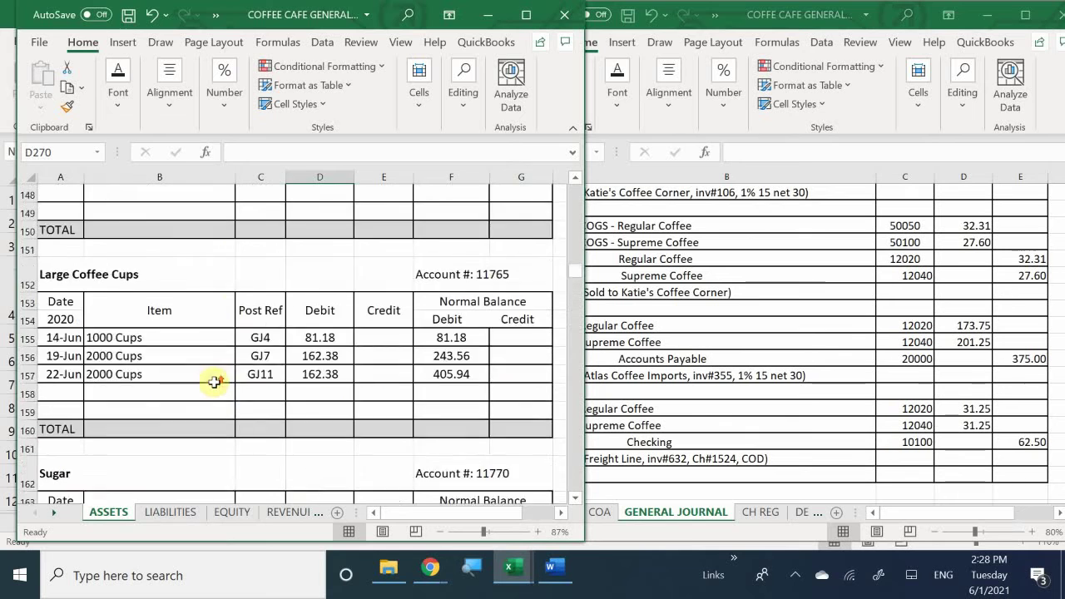
scroll(203, 387, up, 20)
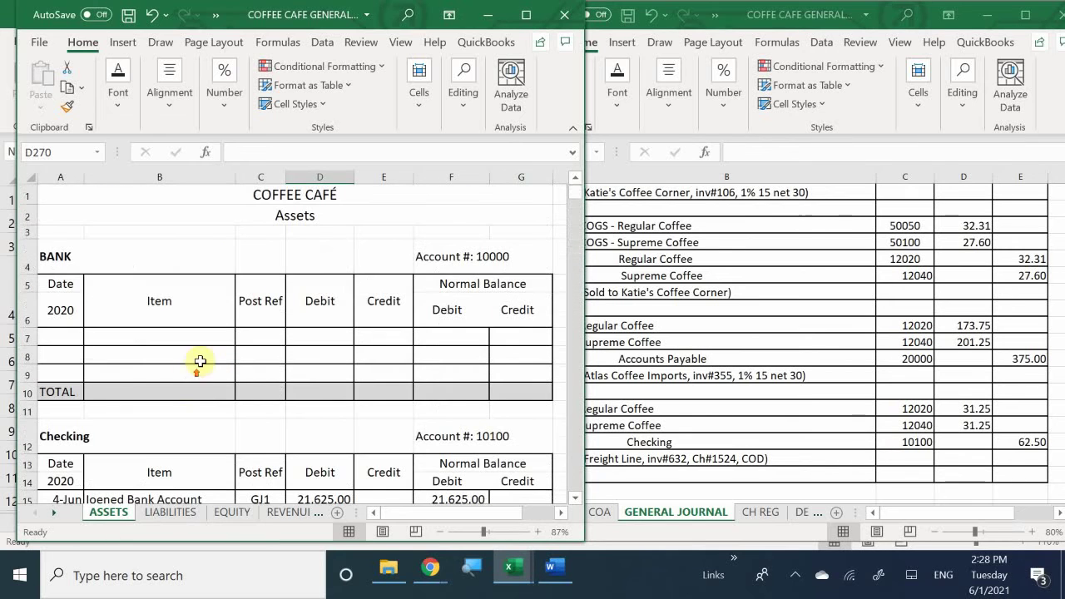
scroll(125, 375, down, 6)
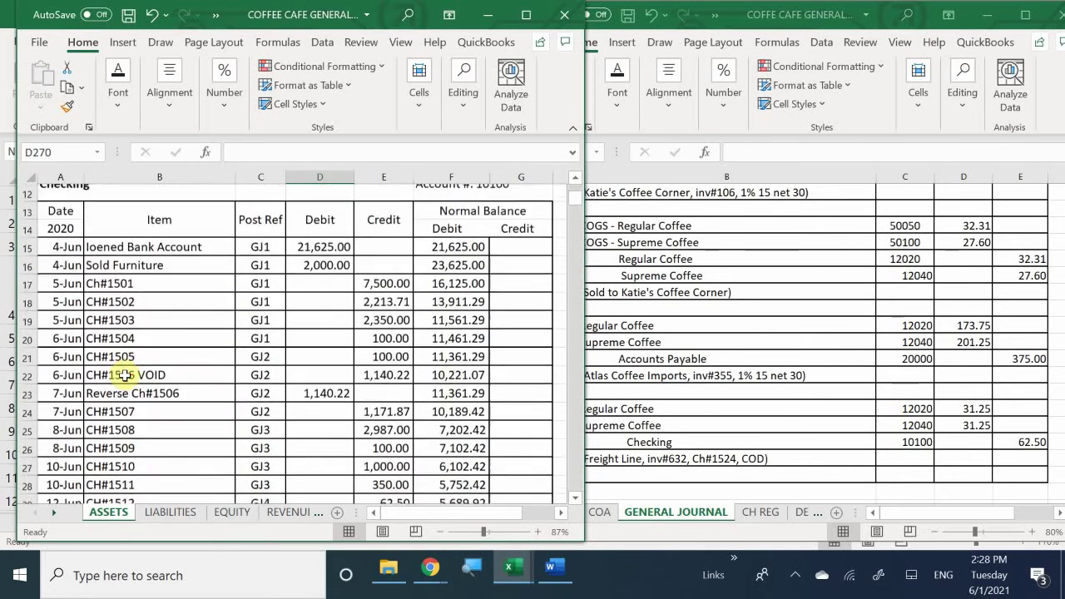
scroll(125, 376, down, 5)
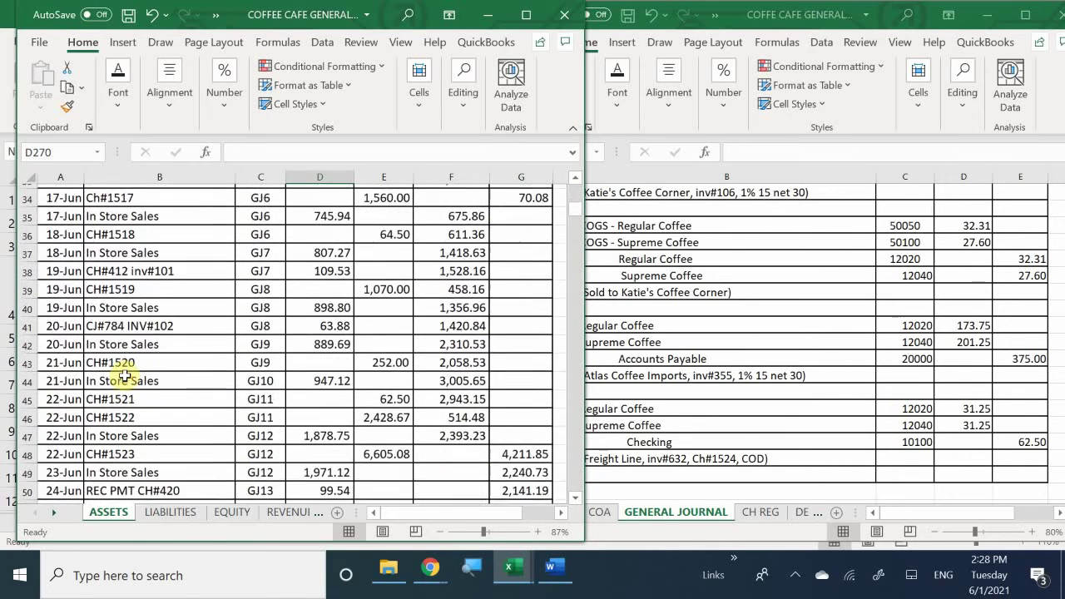
scroll(125, 375, down, 2)
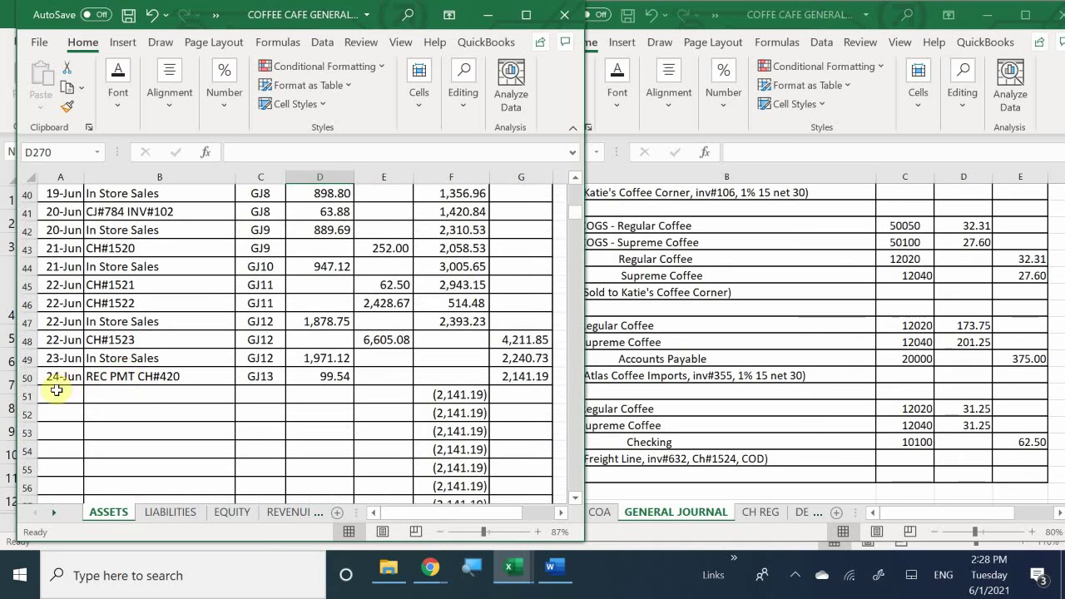
click(58, 395)
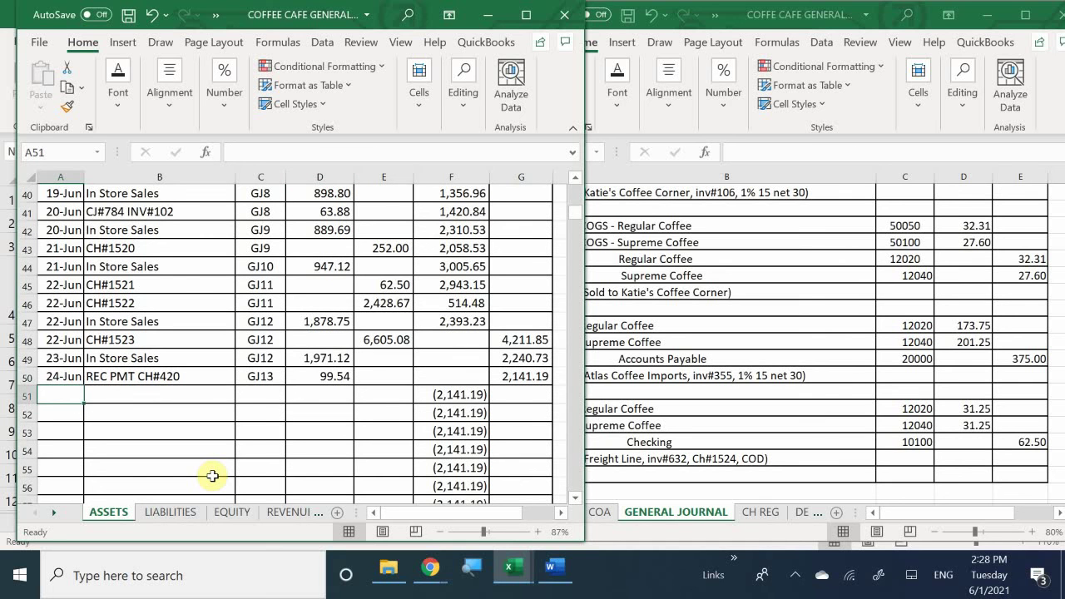
text(6/)
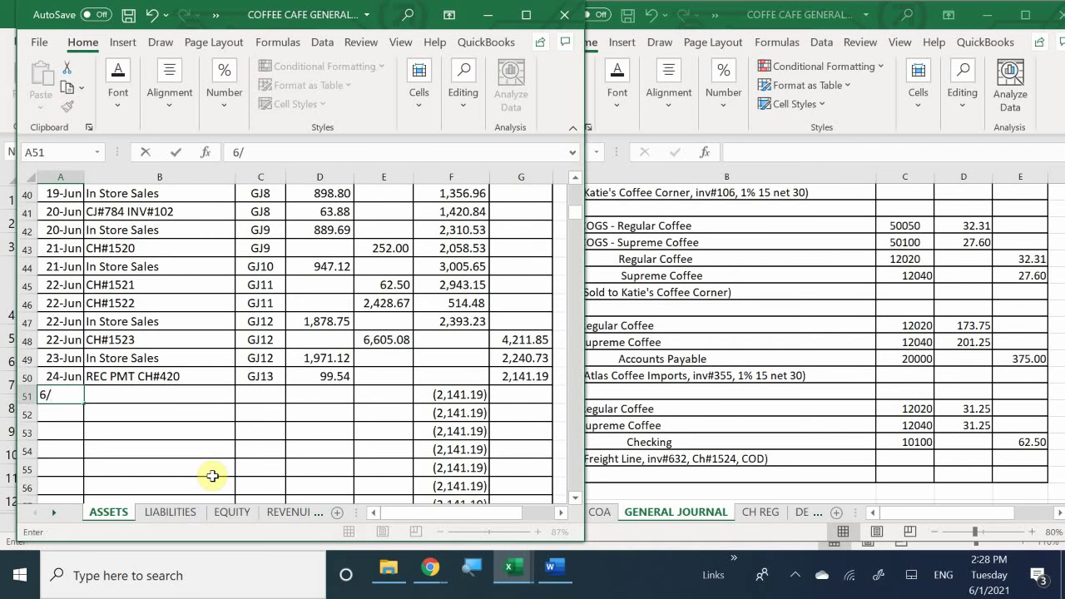
text(20)
key(BackSpace)
text(4-Jun)
key(Return)
Enter CH#1524 as the item description in B51 of the Checking account.
key(Right)
key(Up)
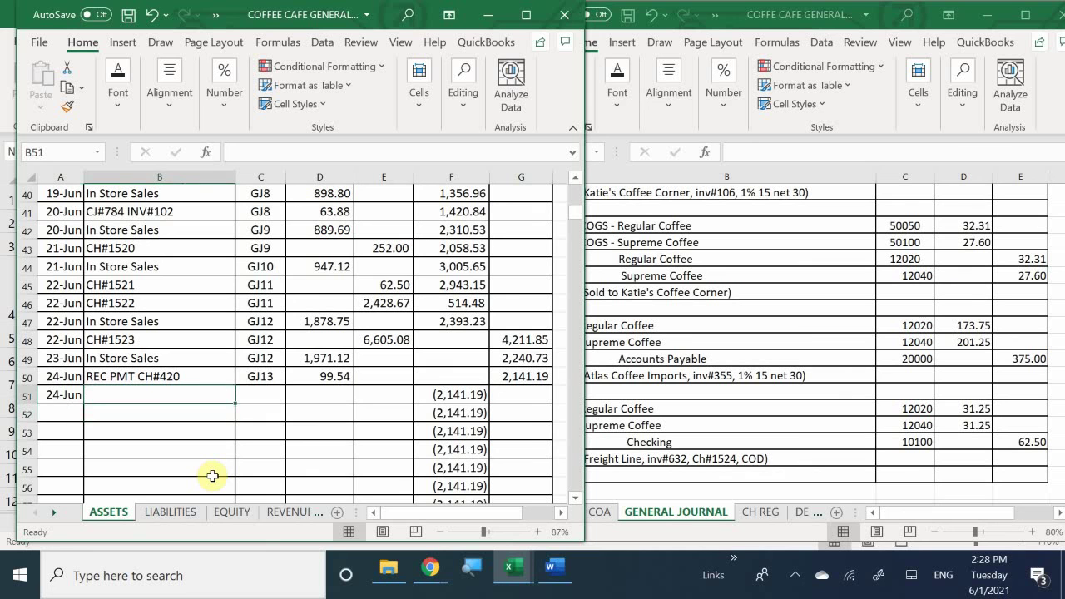
text(CH)
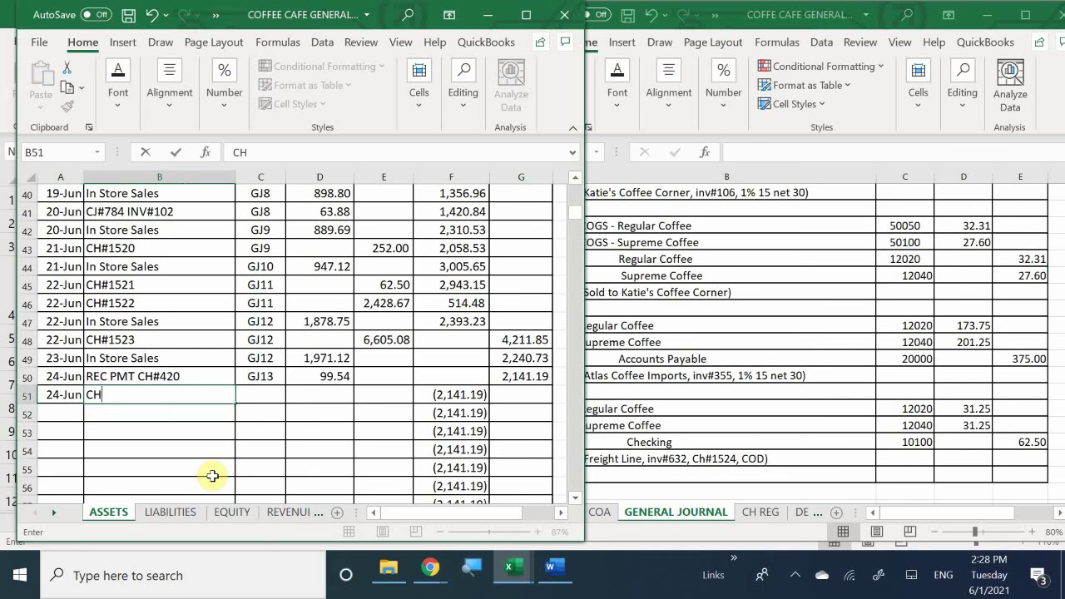
text(#1524)
key(Tab)
text(=)
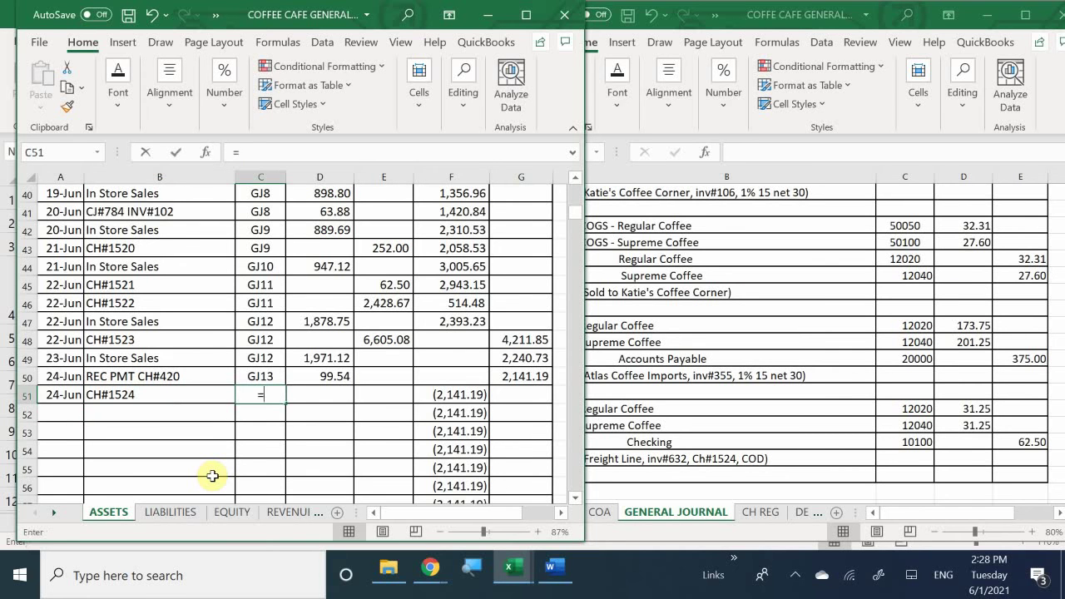
key(Up)
key(Up)
key(Return)
Fill in the GJ13 post reference in C51 with the formula =C50.
key(Up)
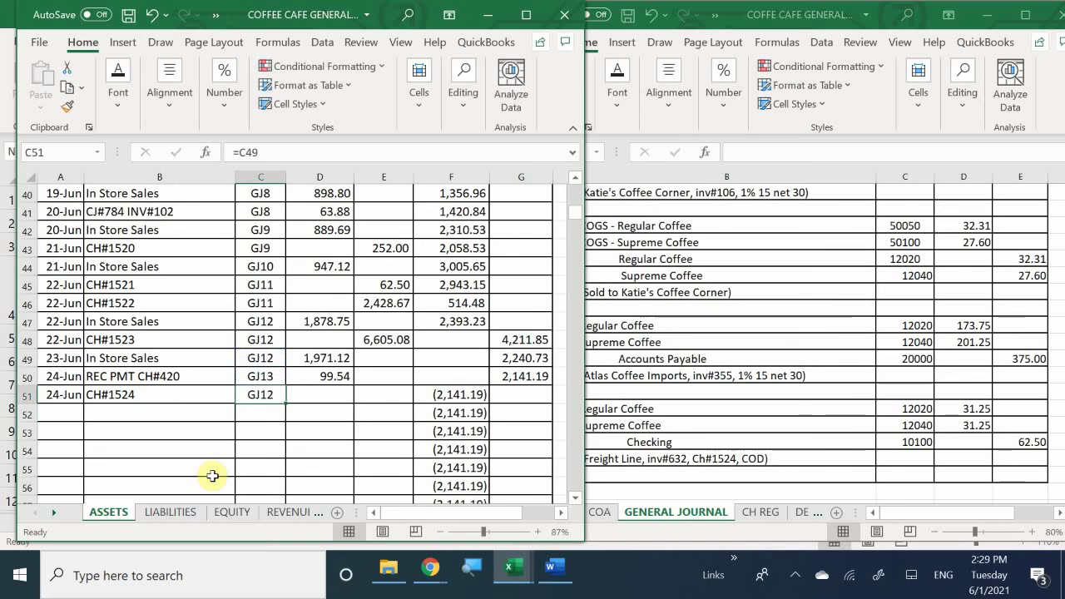
text(=)
key(Up)
key(Return)
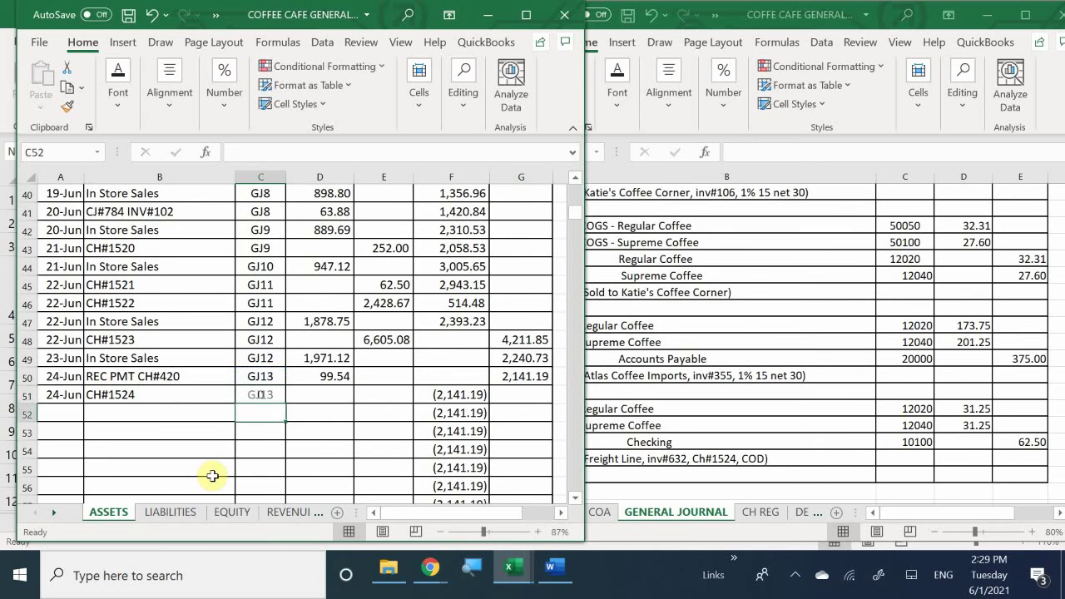
Enter the 62.50 freight payment as a credit in E51 of the Checking account.
key(Right)
key(Right)
key(Up)
text(6)
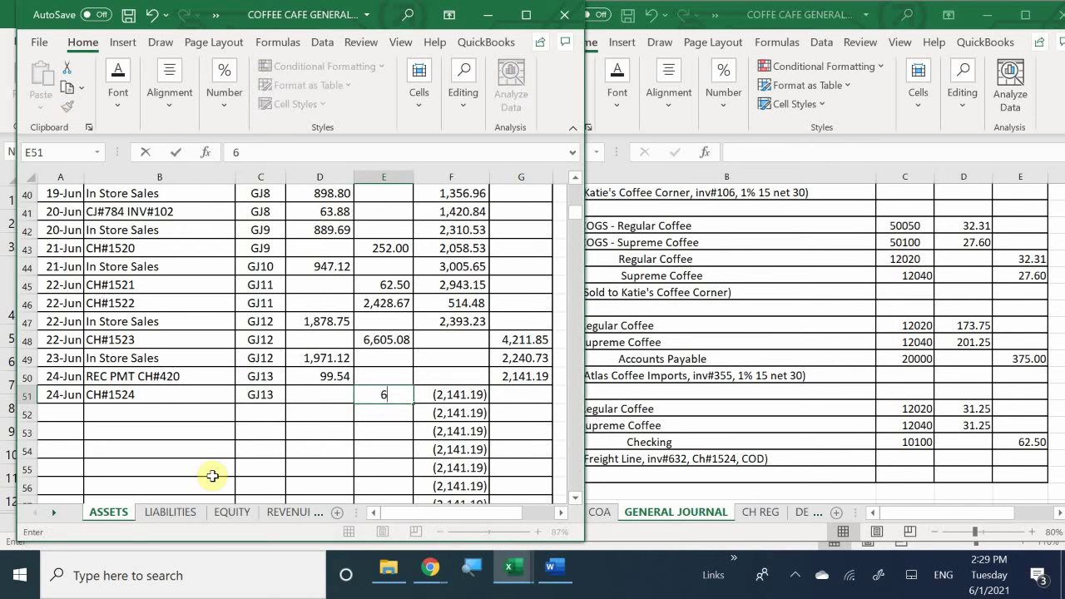
text(2.50)
key(Return)
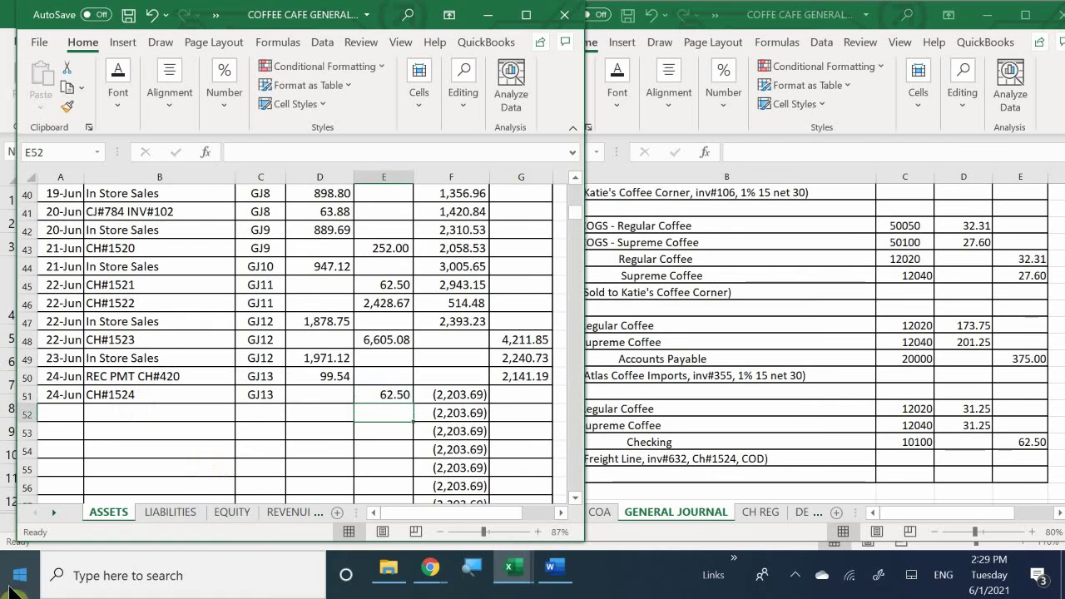
Enter 2203.69 as the credit balance in G51 of the Checking account.
click(514, 396)
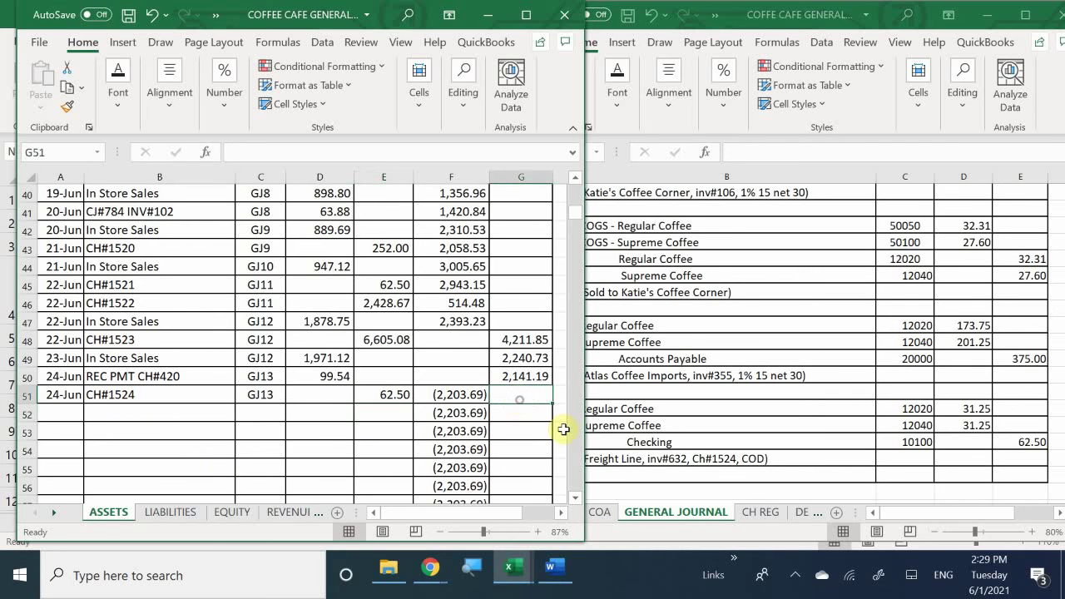
text(2203.69)
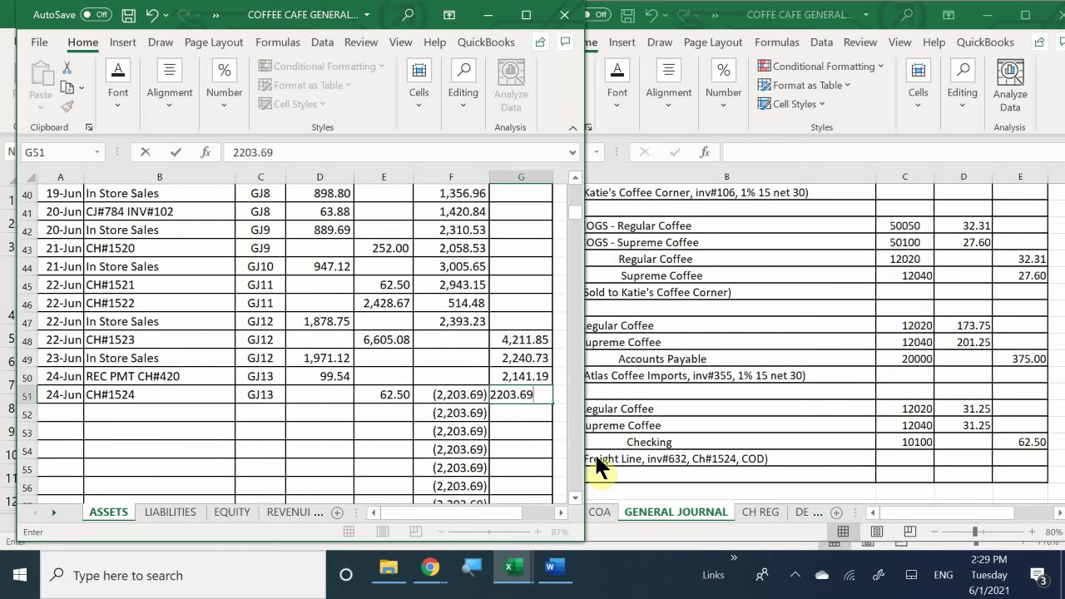
key(Return)
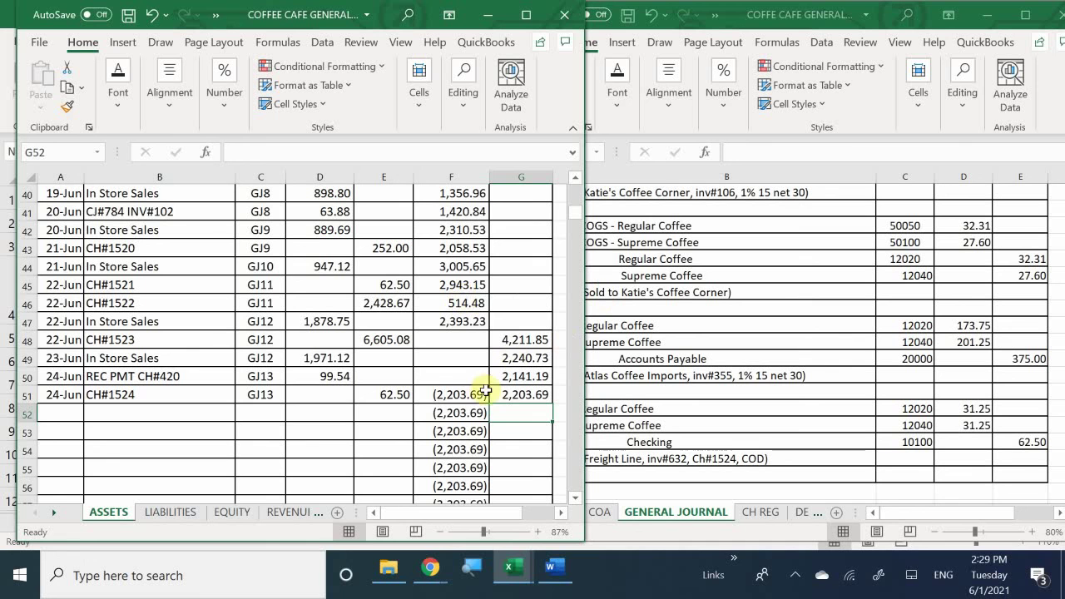
Hide the negative debit balance in F51 by setting its font colour to white.
click(460, 394)
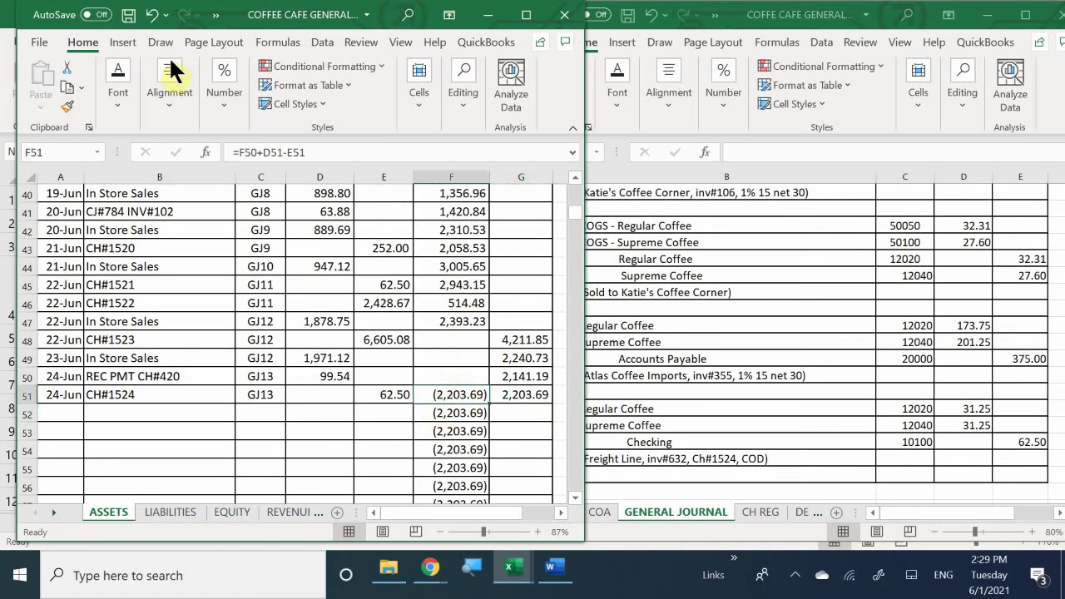
click(118, 93)
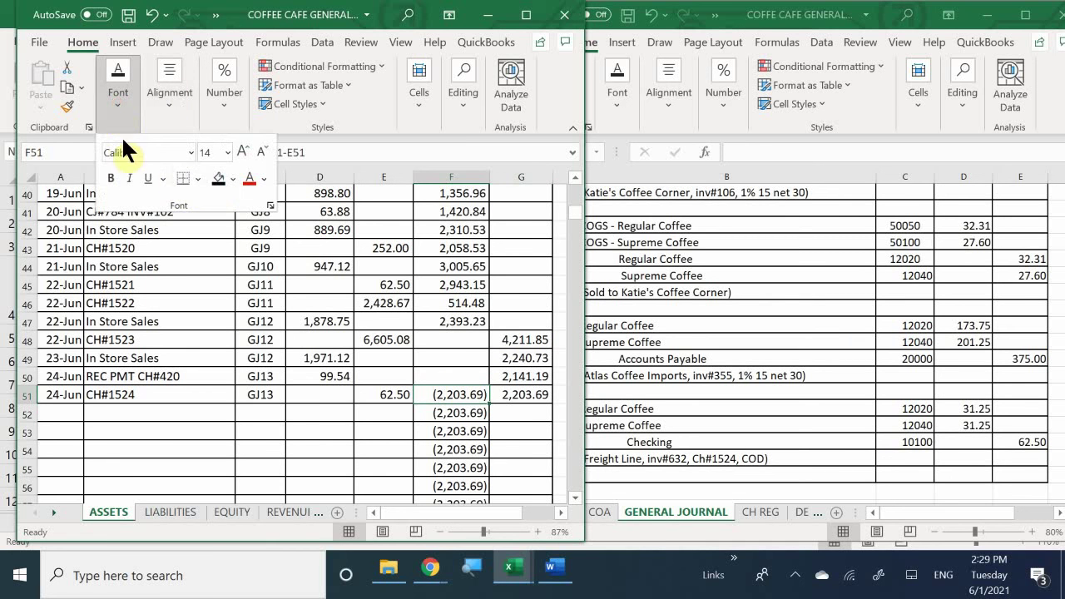
click(265, 178)
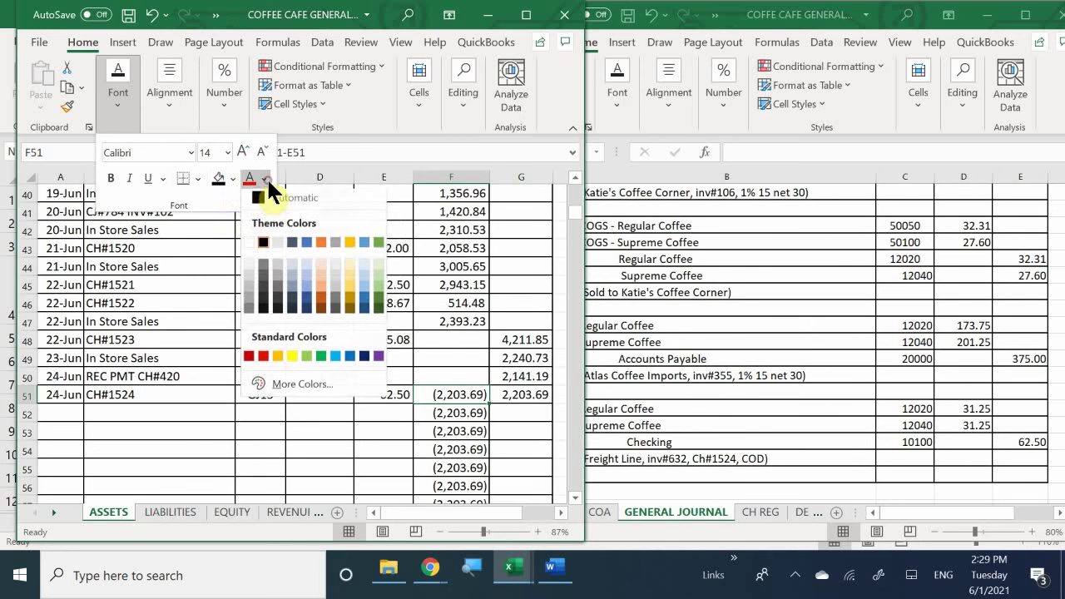
click(252, 244)
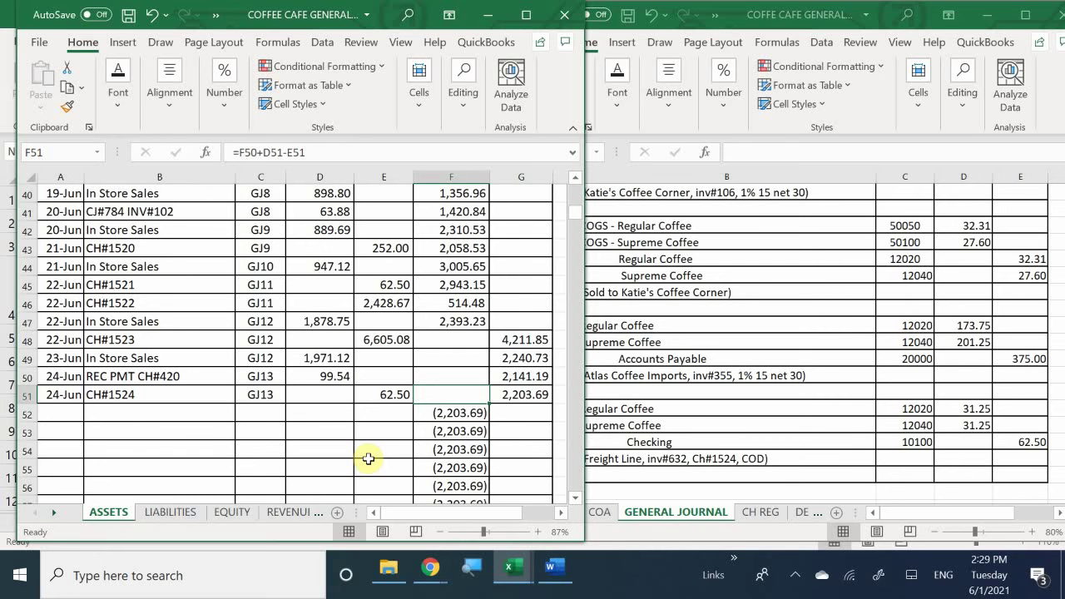
Switch to the subsidiary ledger workbook and enter the date 6/24 in A64 of the Freight Line vendor account.
mouse_move(511, 566)
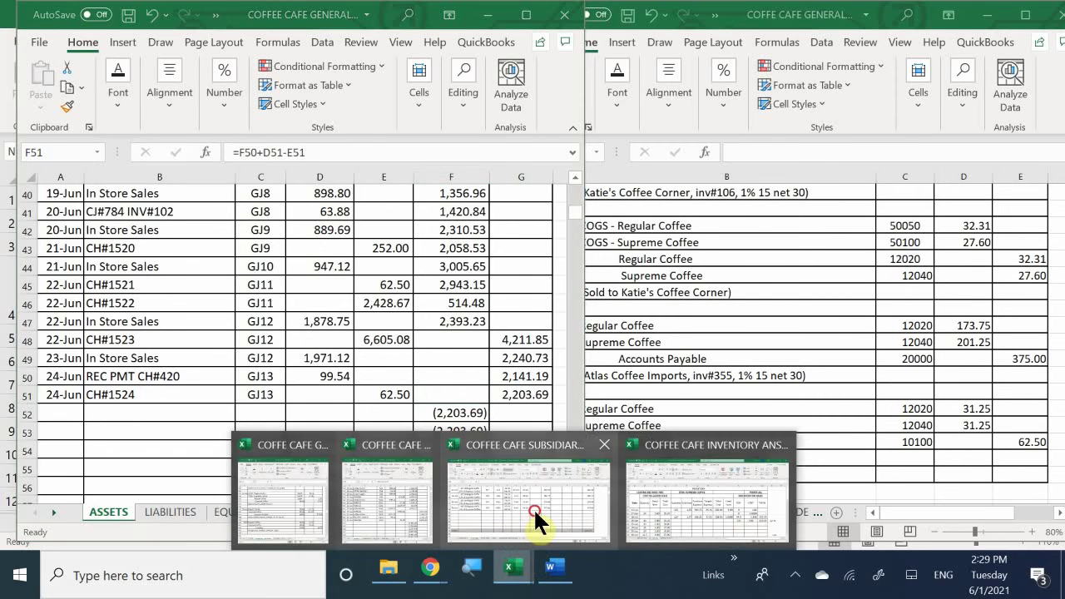
click(533, 508)
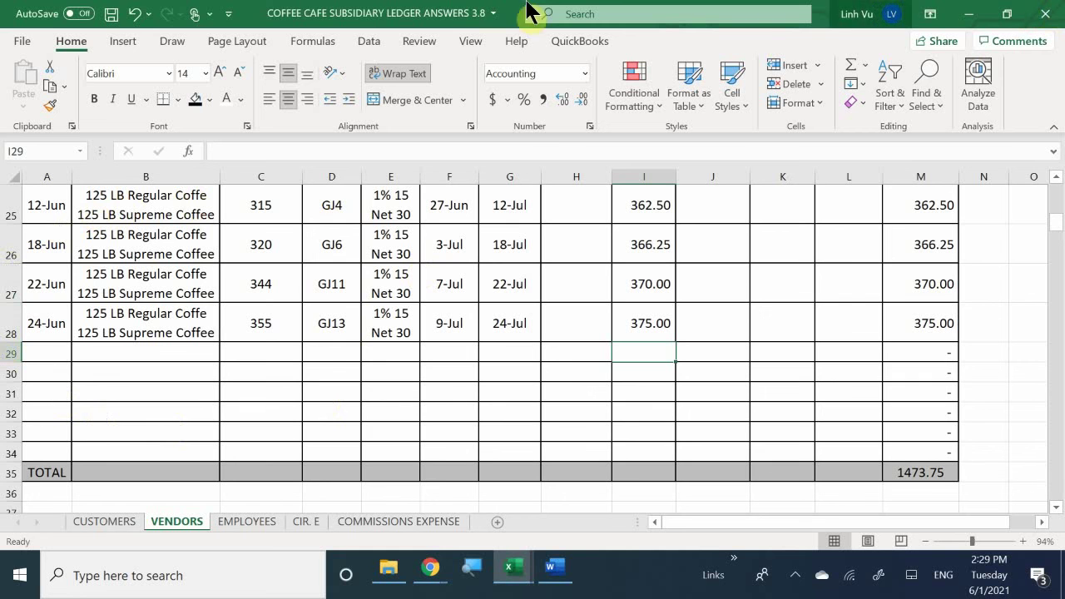
click(62, 466)
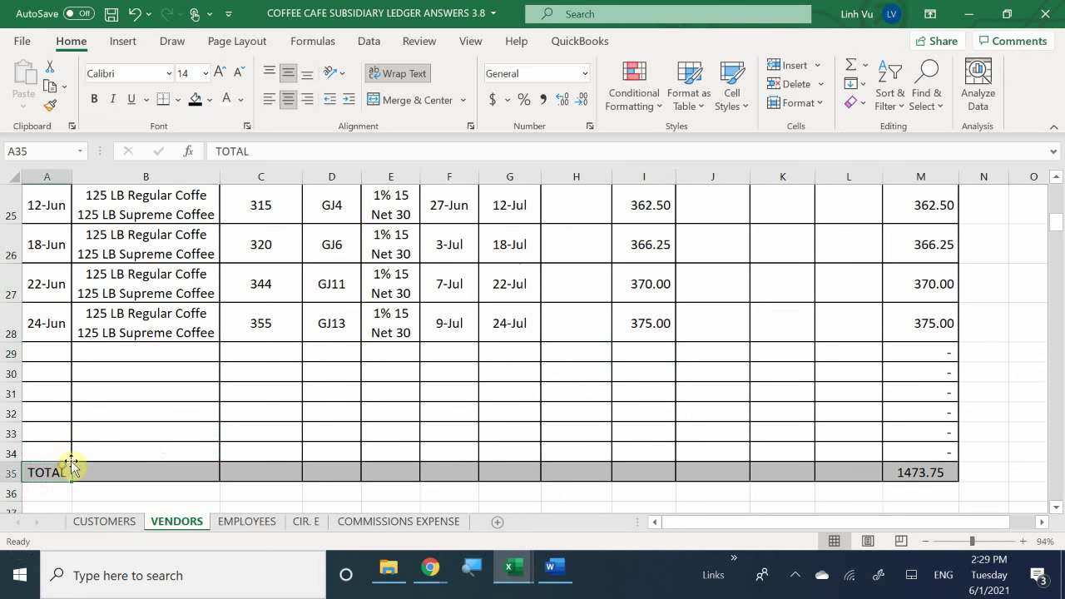
scroll(142, 453, down, 1)
scroll(141, 454, down, 4)
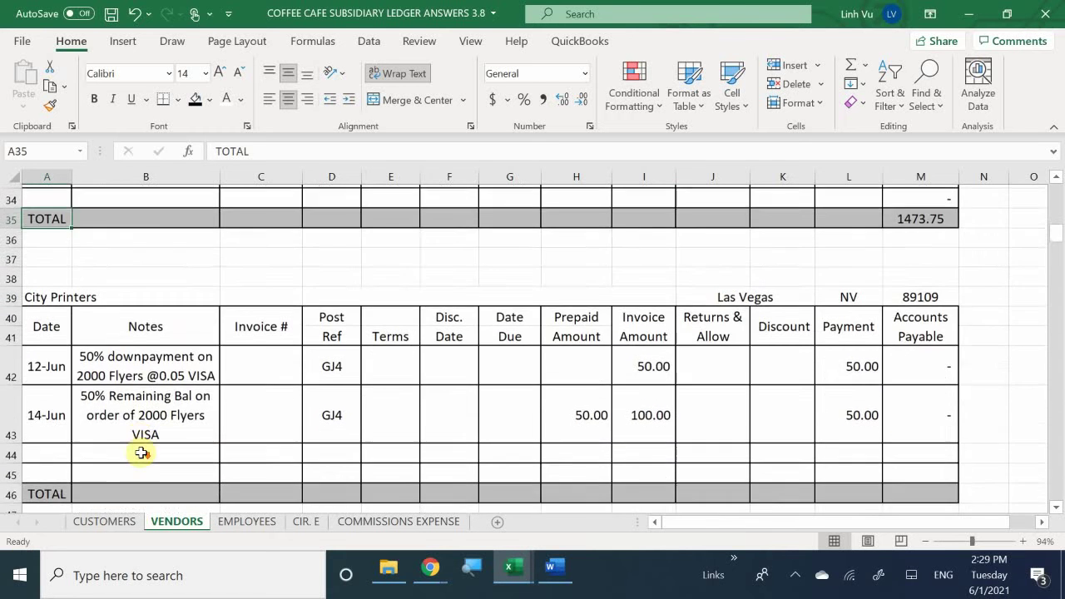
scroll(141, 453, down, 4)
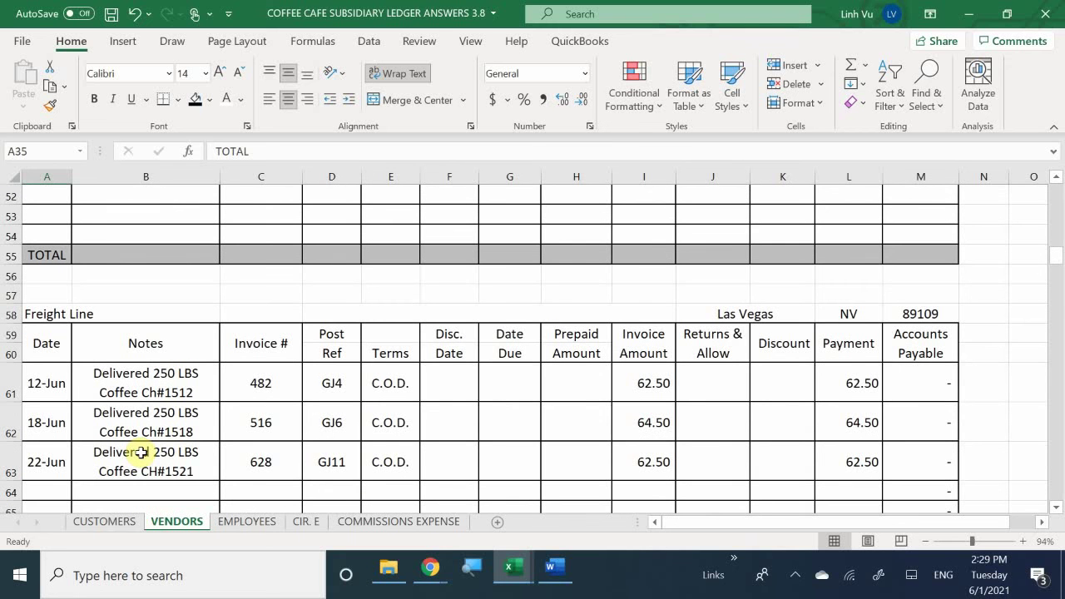
scroll(125, 470, down, 1)
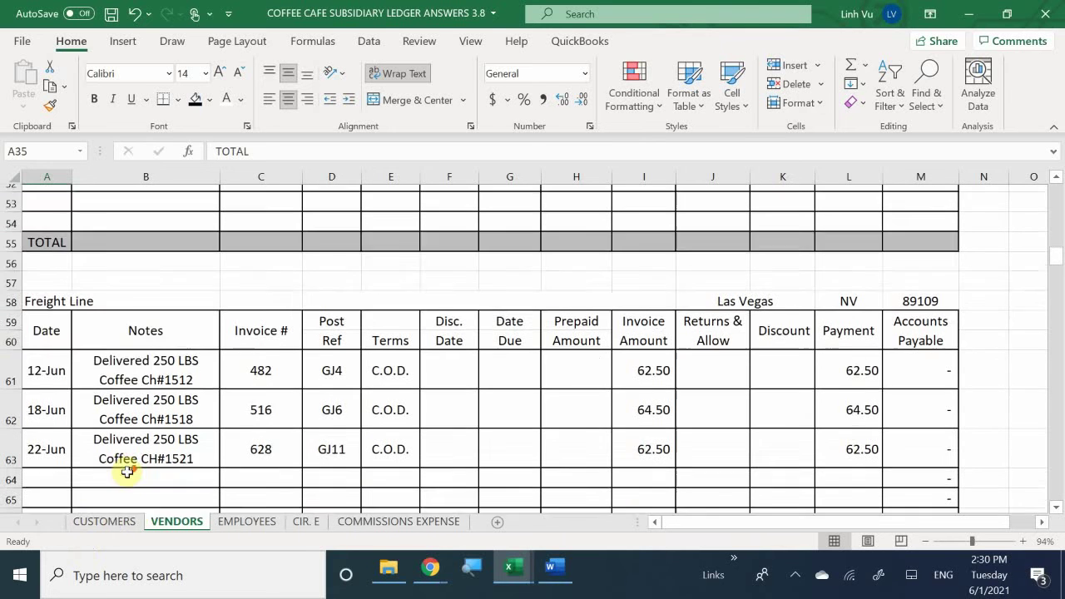
click(46, 431)
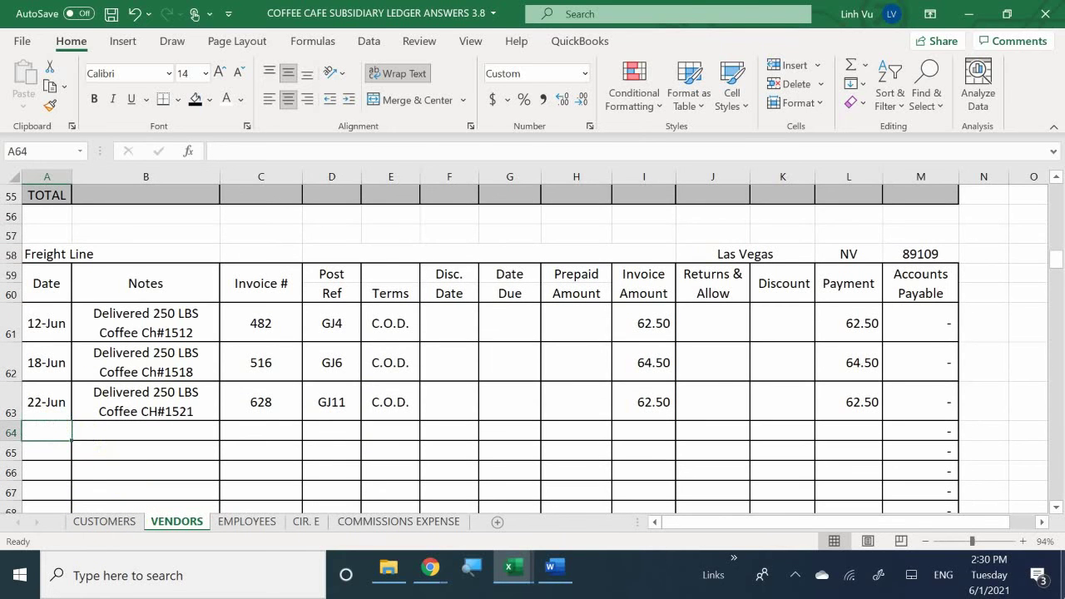
text(6/24)
key(Tab)
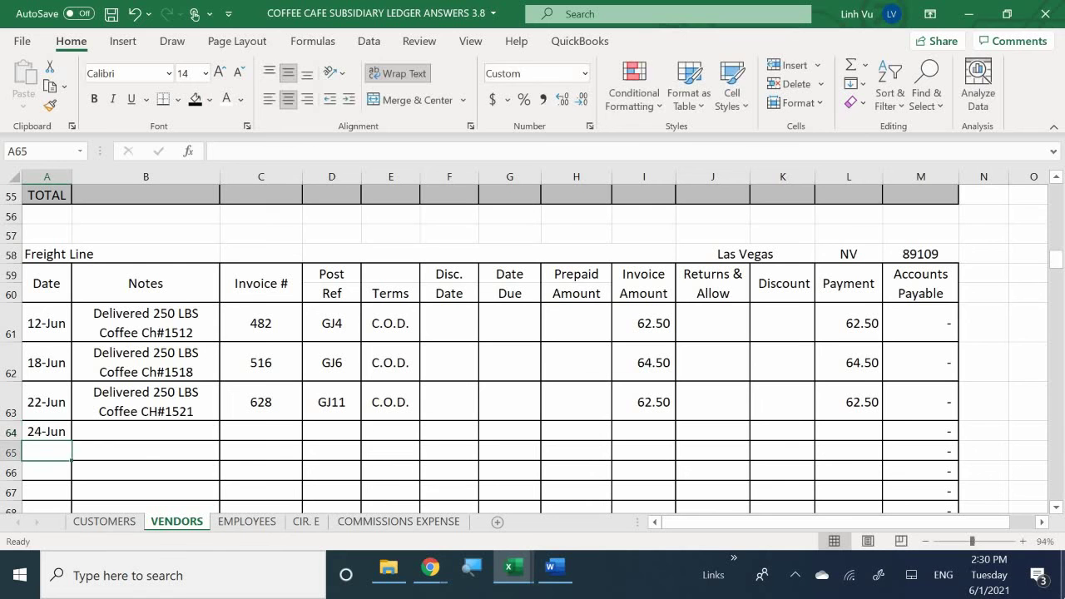
Enter the note "Delivered 250 LBS Coffee Ch#1524" in B64 of the Freight Line account.
text(=)
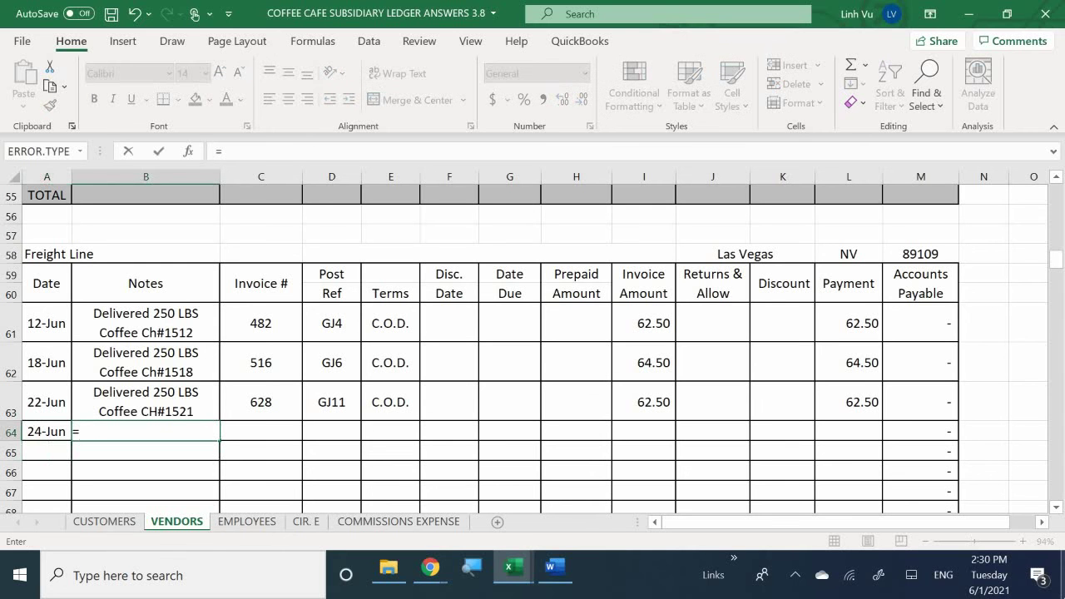
key(BackSpace)
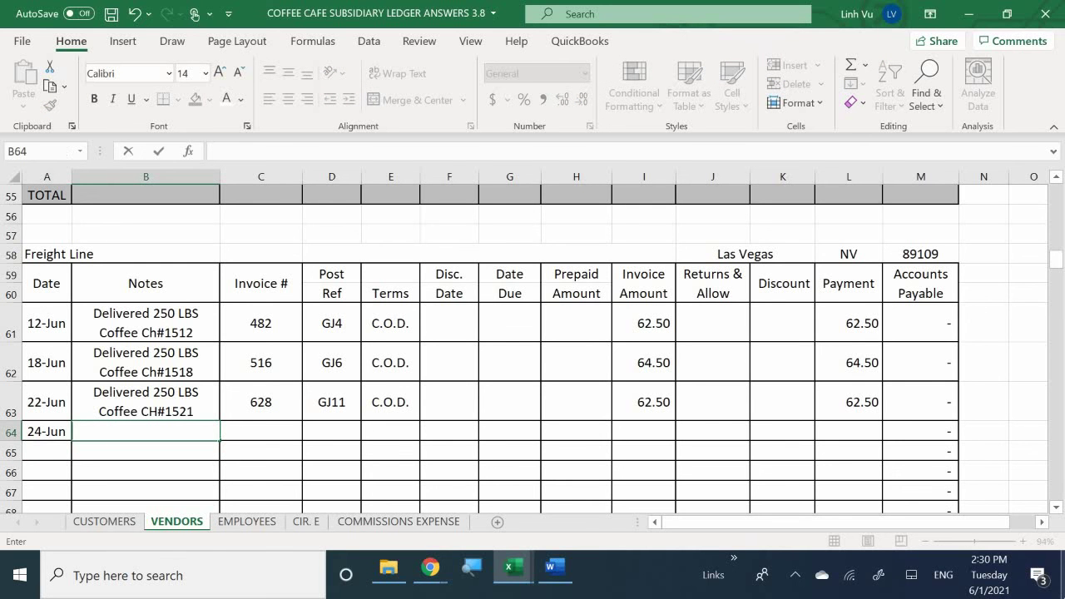
text(Delivered)
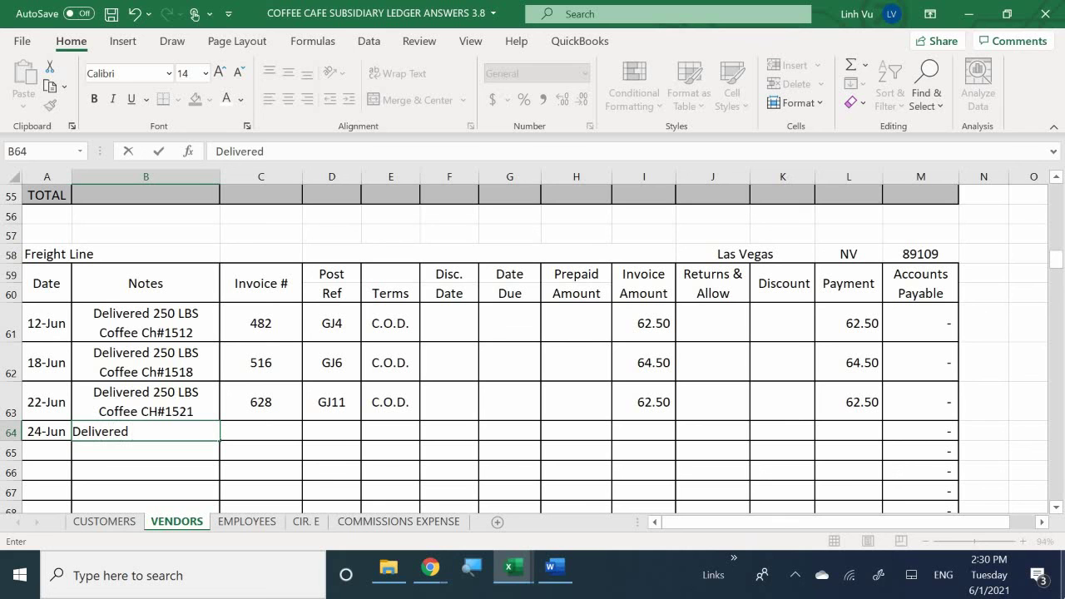
text( 250)
text( LB)
text(S C)
key(BackSpace)
text(XC)
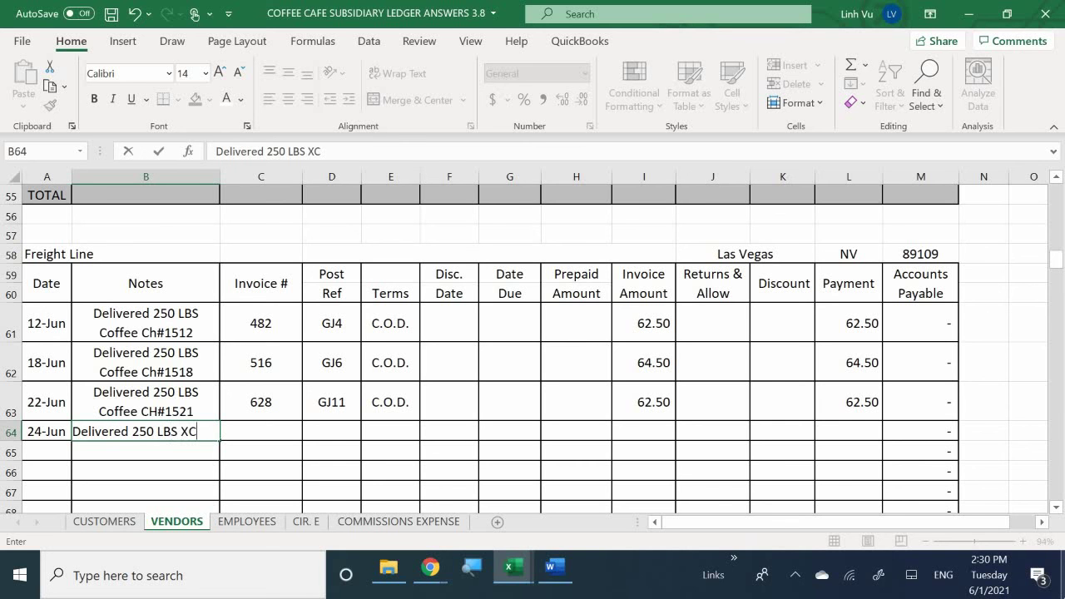
key(BackSpace)
key(BackSpace)
text(XCo)
key(BackSpace)
key(BackSpace)
key(BackSpace)
text(Coffee Ch#)
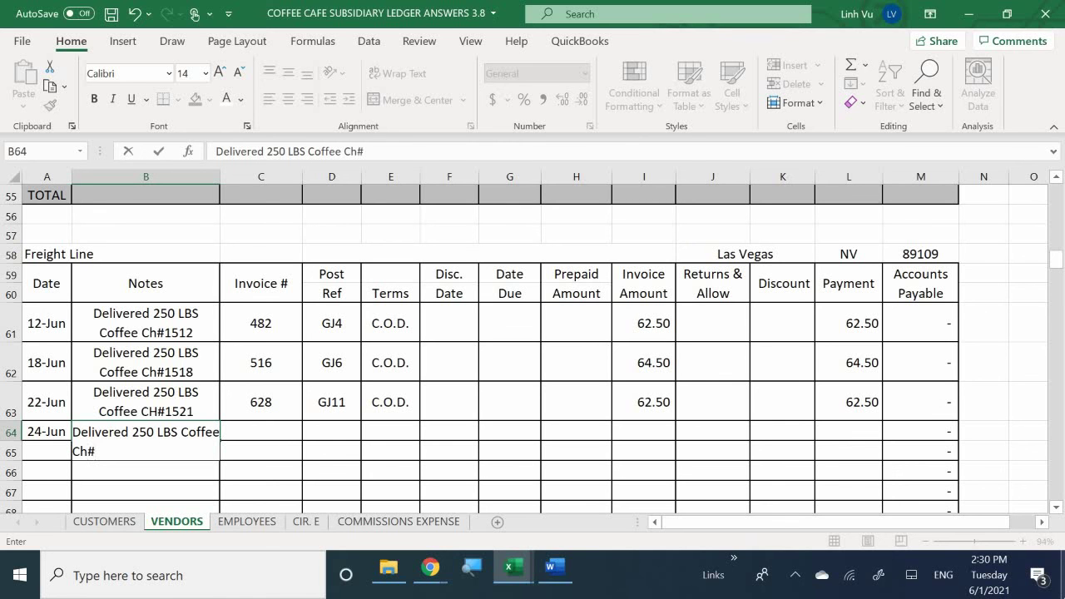
text(1521)
key(Tab)
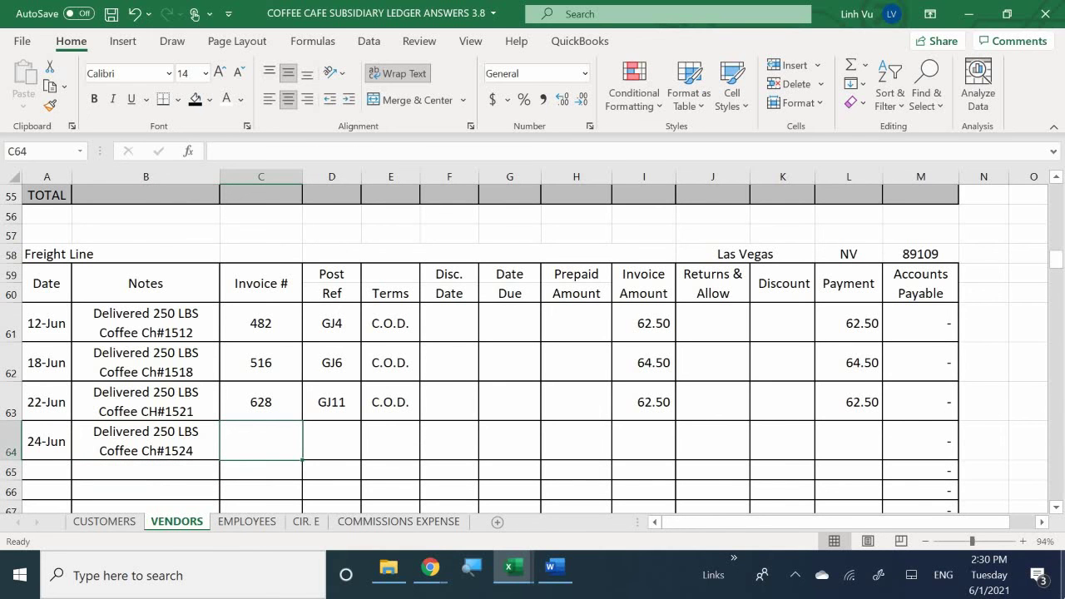
Enter invoice number 632 in C64 and post reference GJ13 in D64 for the 24 June freight delivery.
text(632)
key(Tab)
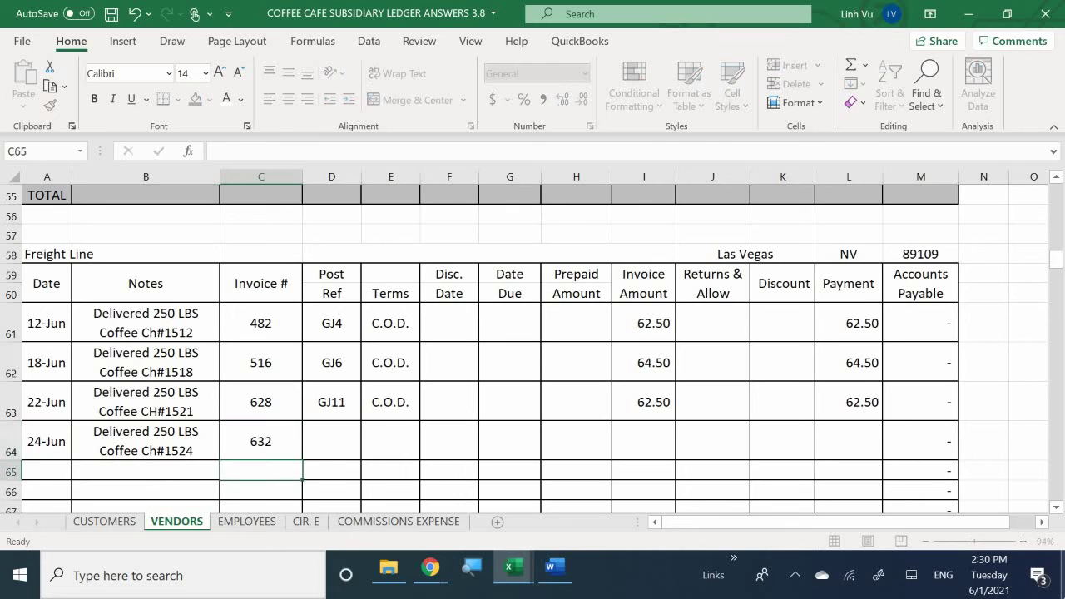
text(GJ)
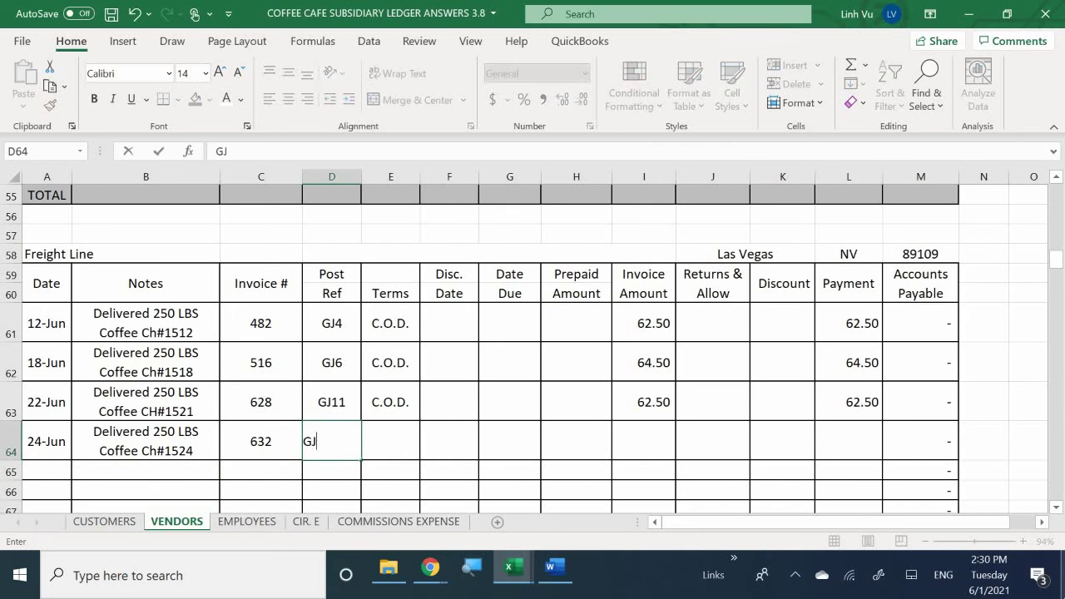
text(13)
key(Tab)
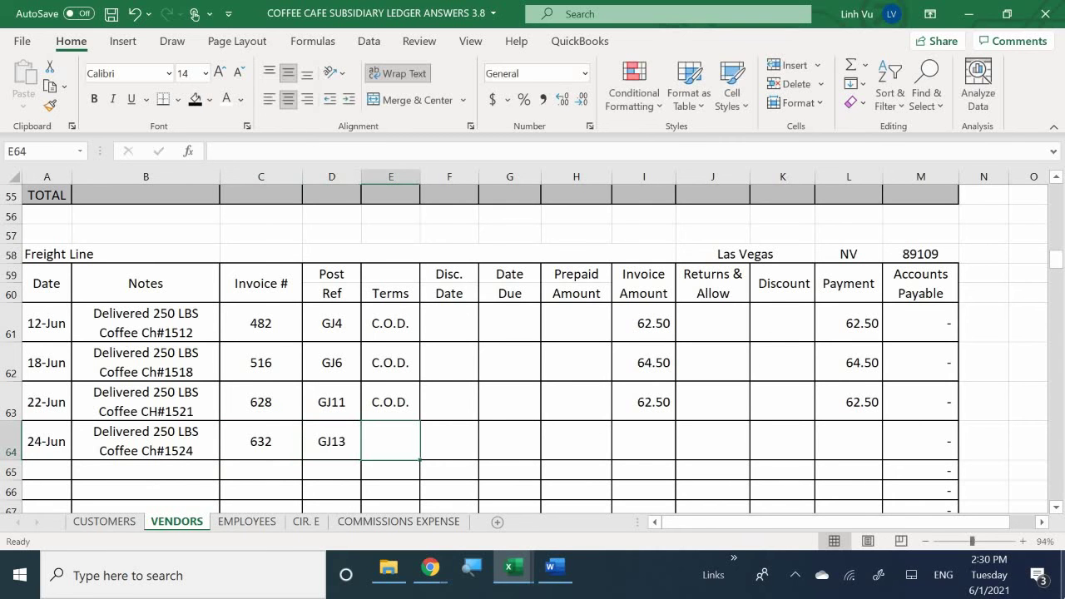
Fill in the C.O.D. terms in E64 with the formula =E62 and enter the invoice amount 62.5 in I64.
text(=E62)
key(Return)
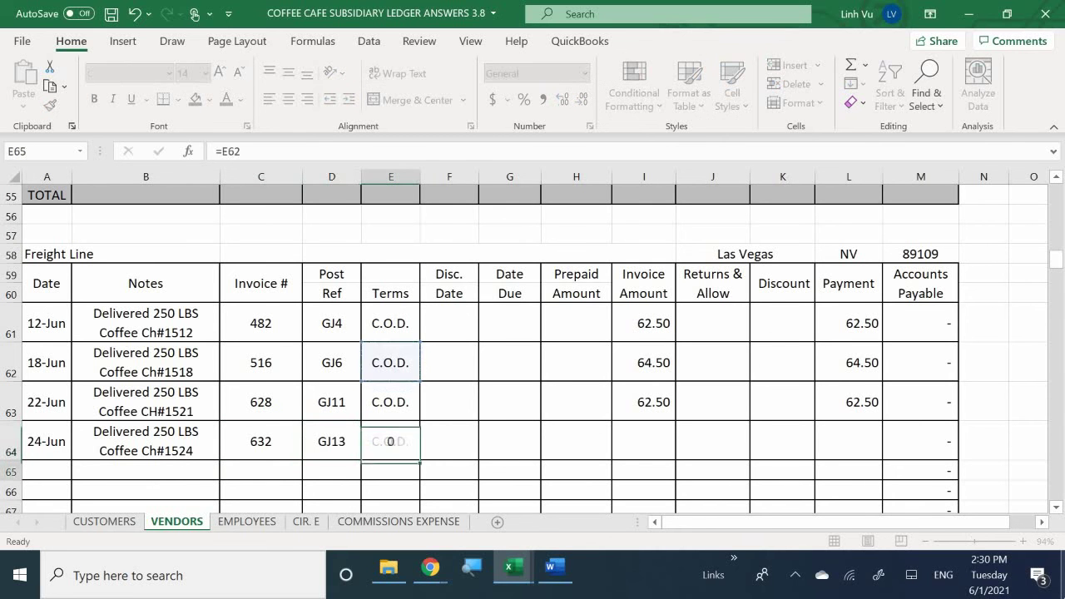
key(Up)
key(Right)
key(Right)
key(Right)
key(Right)
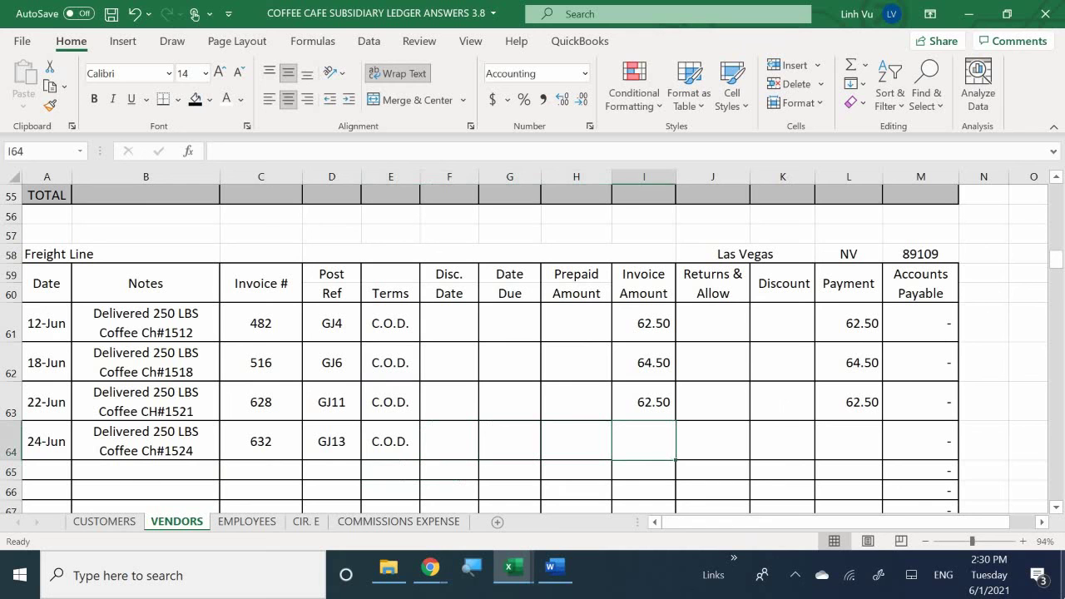
text(62.5)
key(Return)
Fill in the Freight Line payment in L64 with a formula referencing the invoice amount in I64.
key(Right)
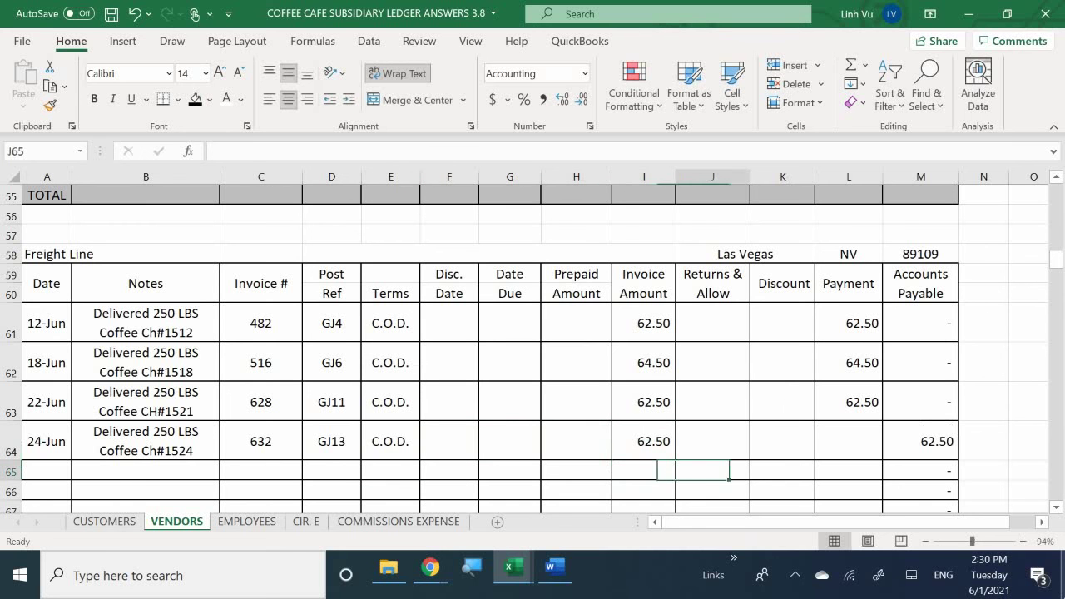
key(Right)
key(Up)
key(Right)
text(=)
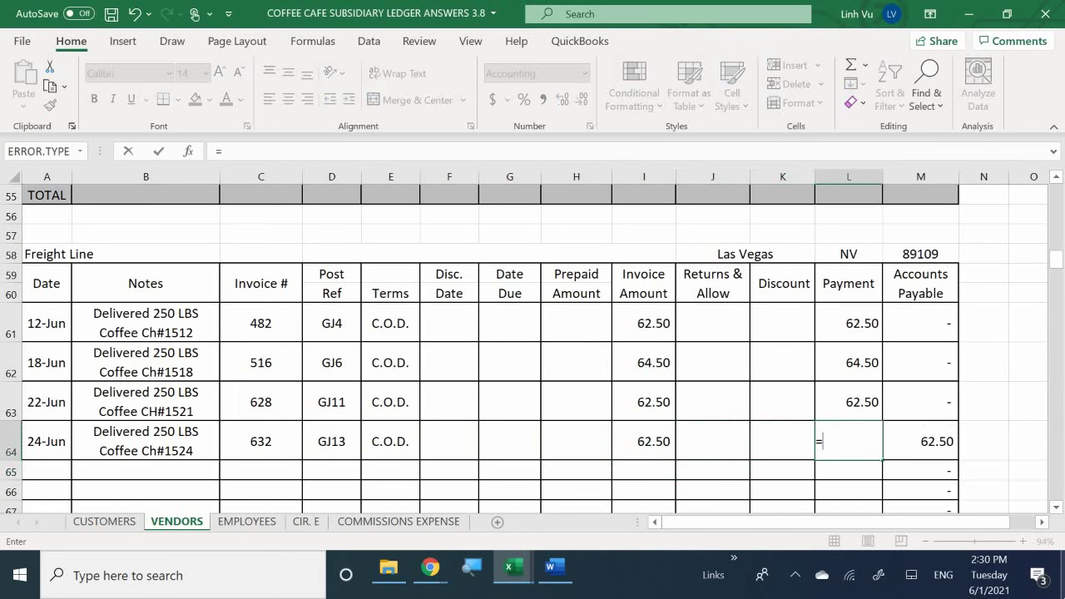
key(Left)
key(Left)
key(Left)
key(Return)
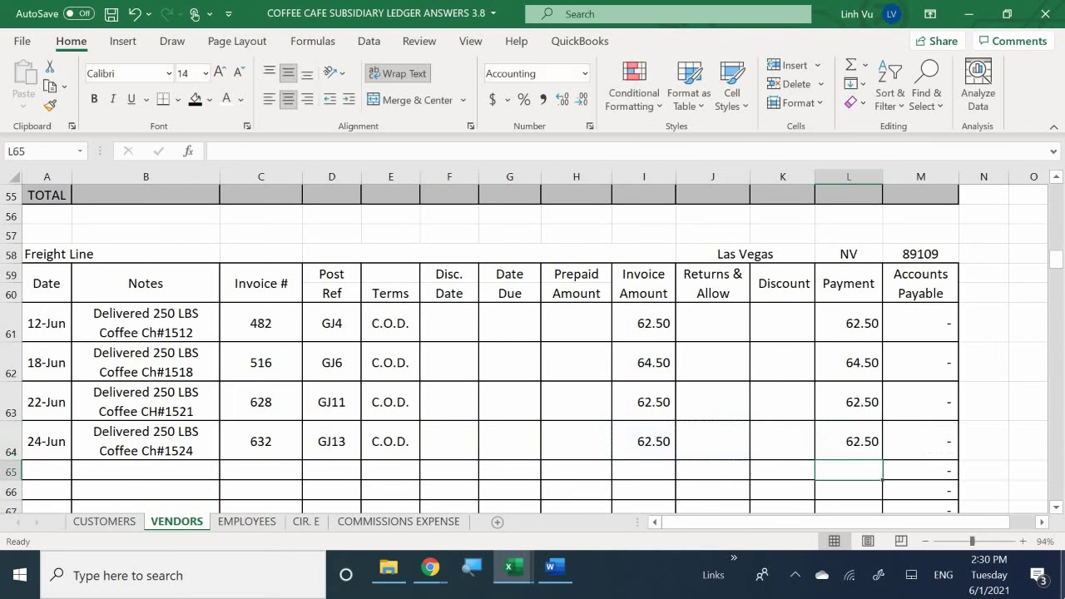
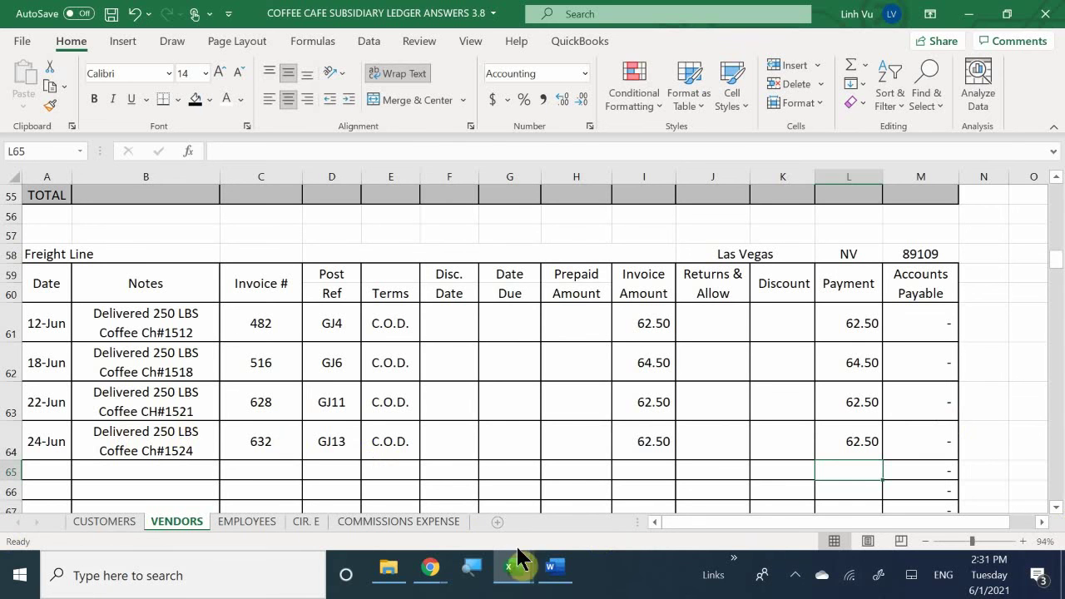
Bring up the Coffee Cafe scenario document in Word alongside the general journal workbook.
click(553, 568)
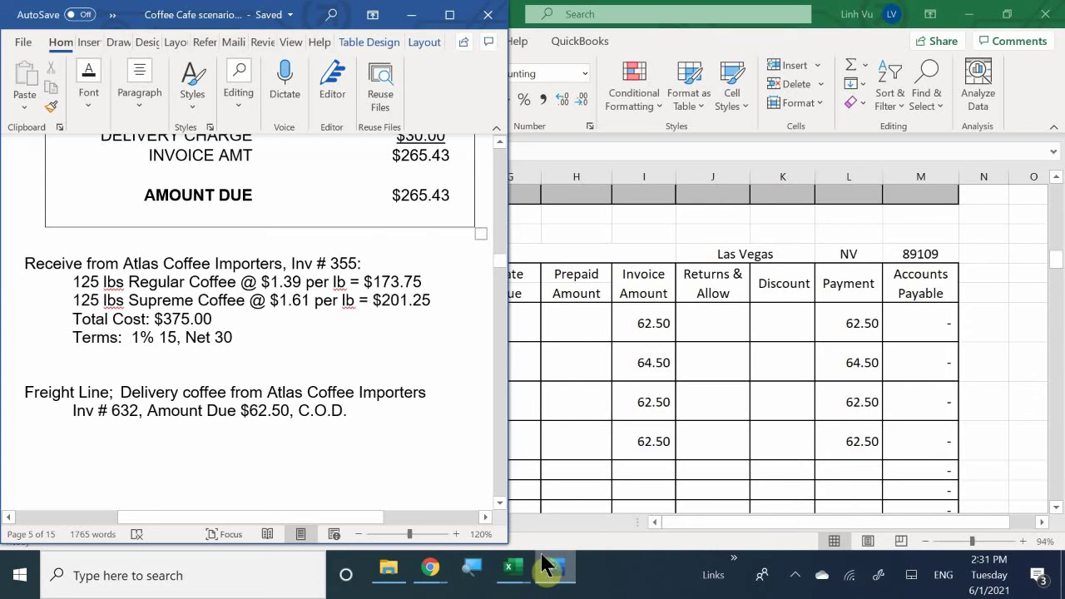
mouse_move(516, 567)
click(283, 522)
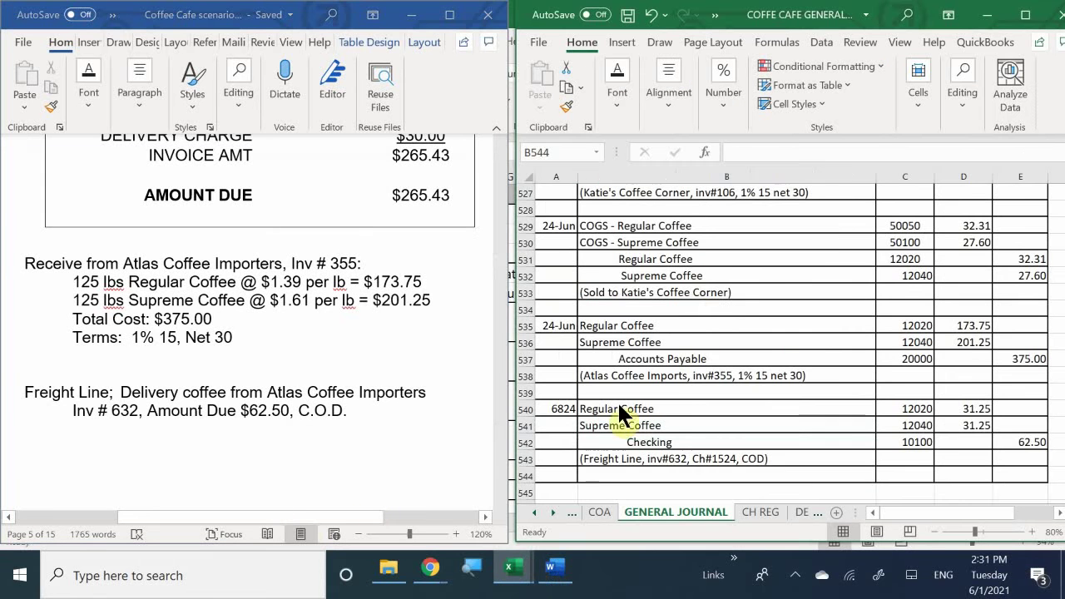
Enter the date of the first entry on page 14 of the general journal in A551.
scroll(716, 311, down, 1)
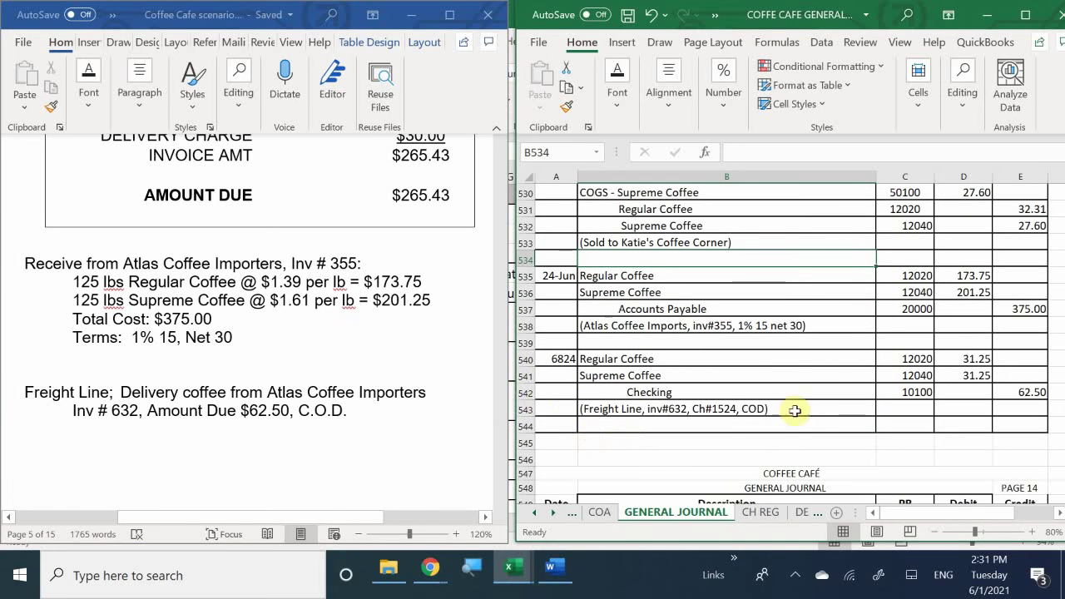
scroll(578, 372, down, 2)
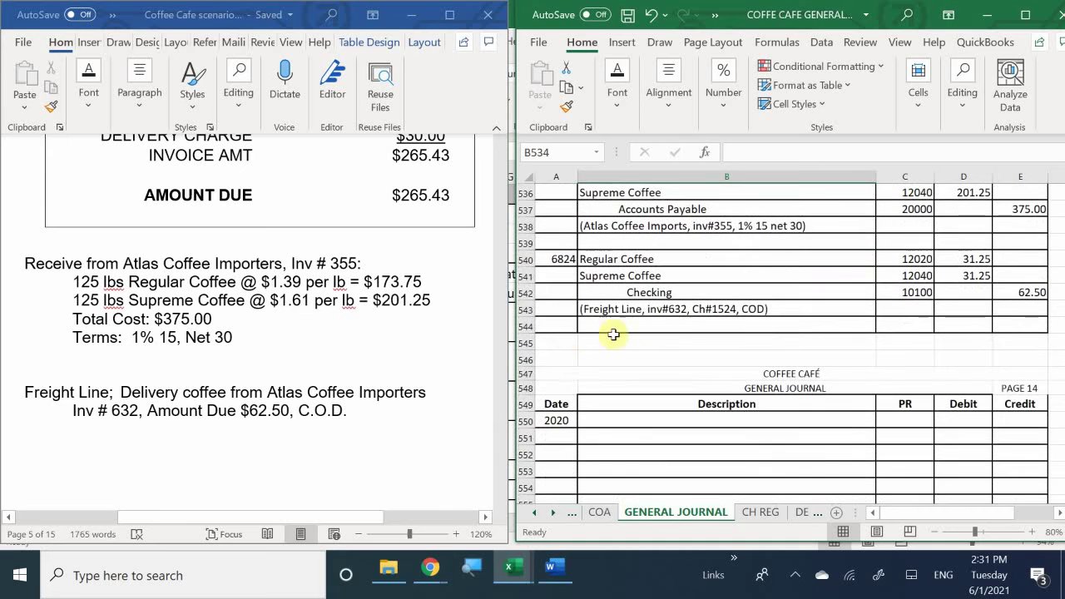
scroll(690, 333, down, 2)
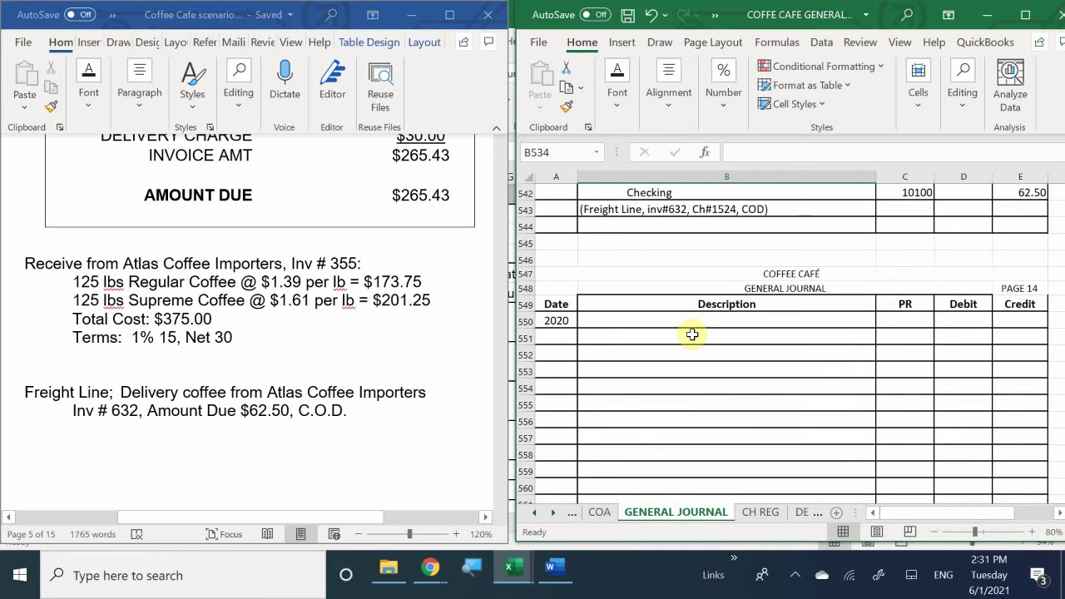
click(556, 341)
scroll(649, 437, down, 1)
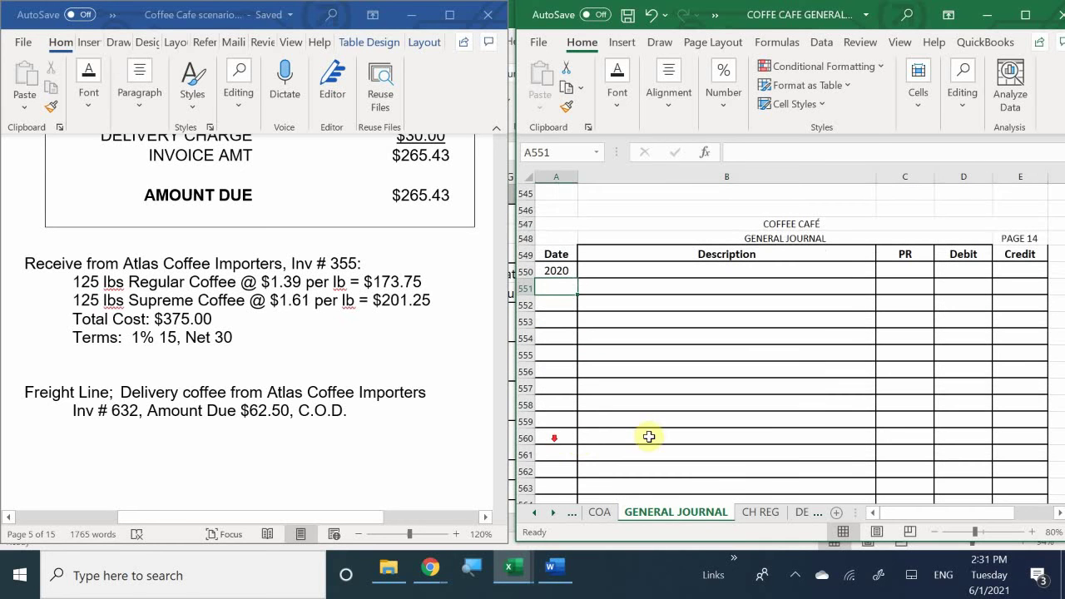
text(6/2)
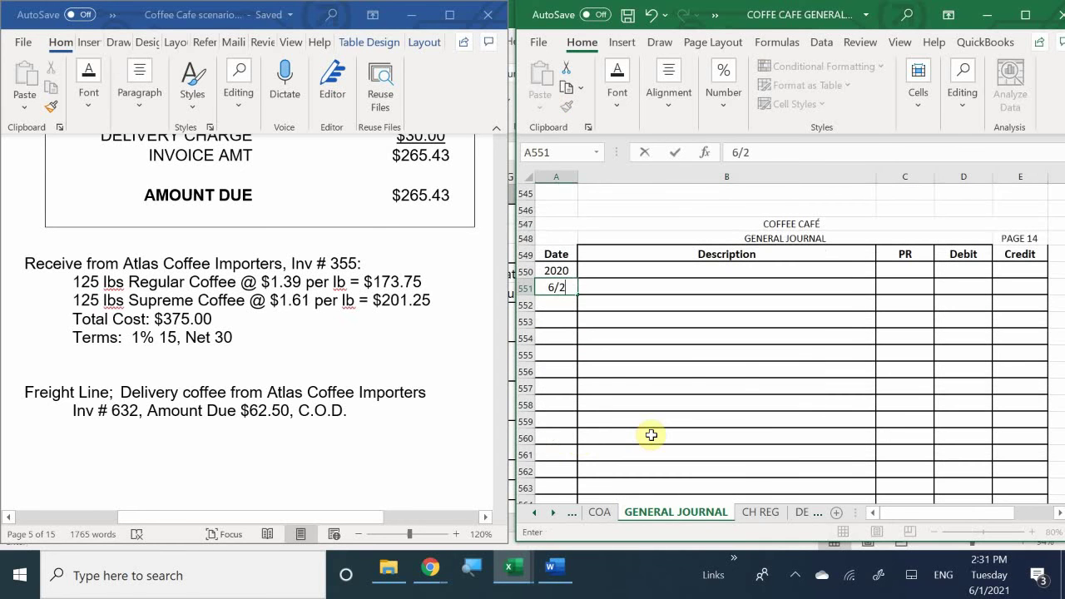
Enter the date 6/24 for the new journal entry in cell A551 on page 14.
text(74)
key(BackSpace)
key(BackSpace)
key(Return)
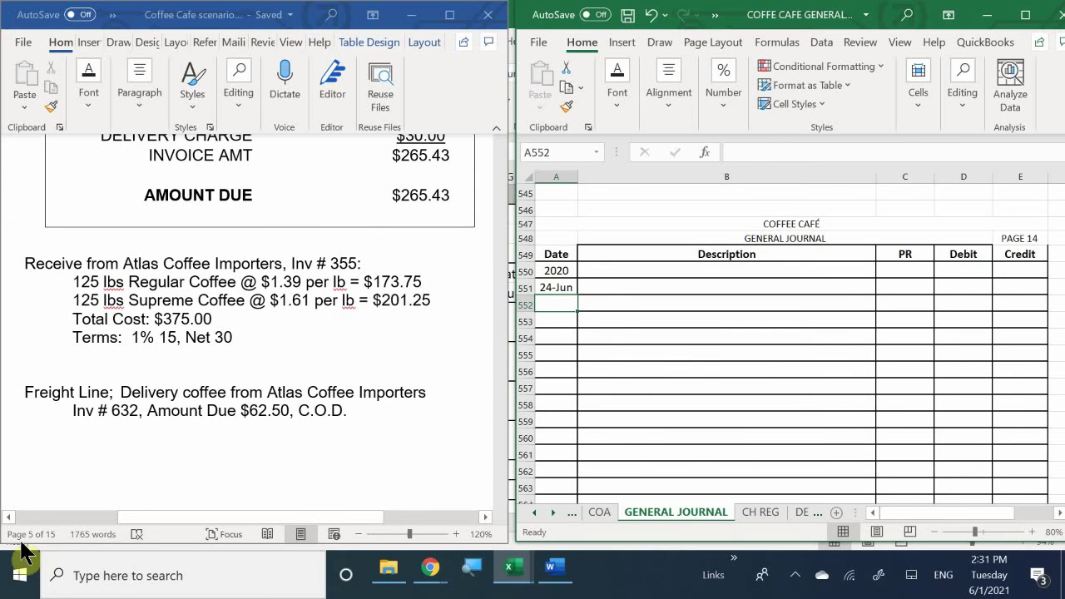
Switch to the Word scenario document and review the 24 June delivery invoice to The Corner Bookstore.
click(119, 388)
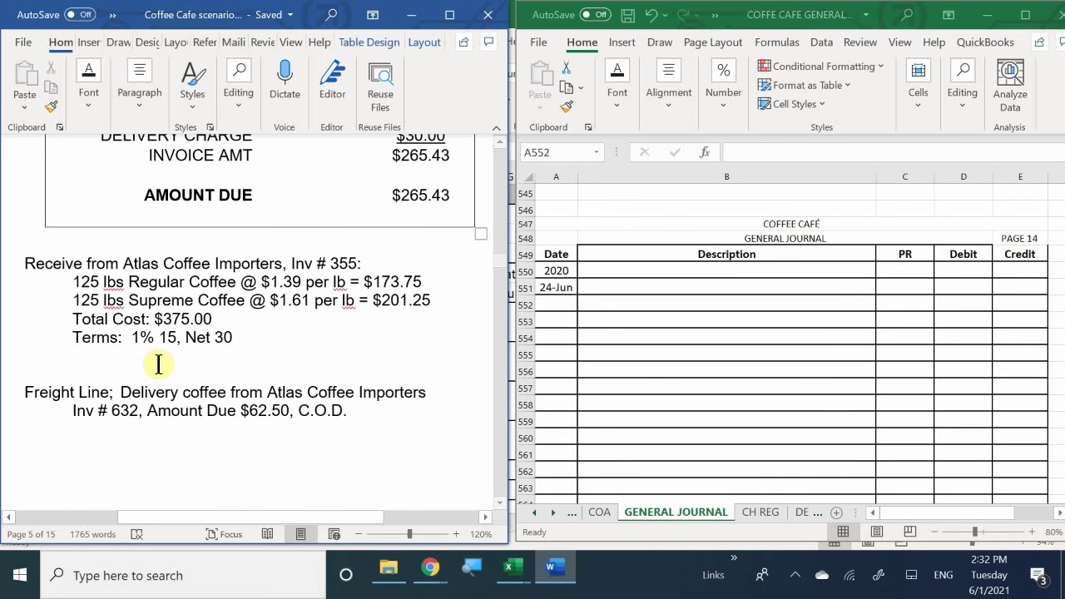
scroll(158, 366, down, 3)
scroll(158, 365, down, 3)
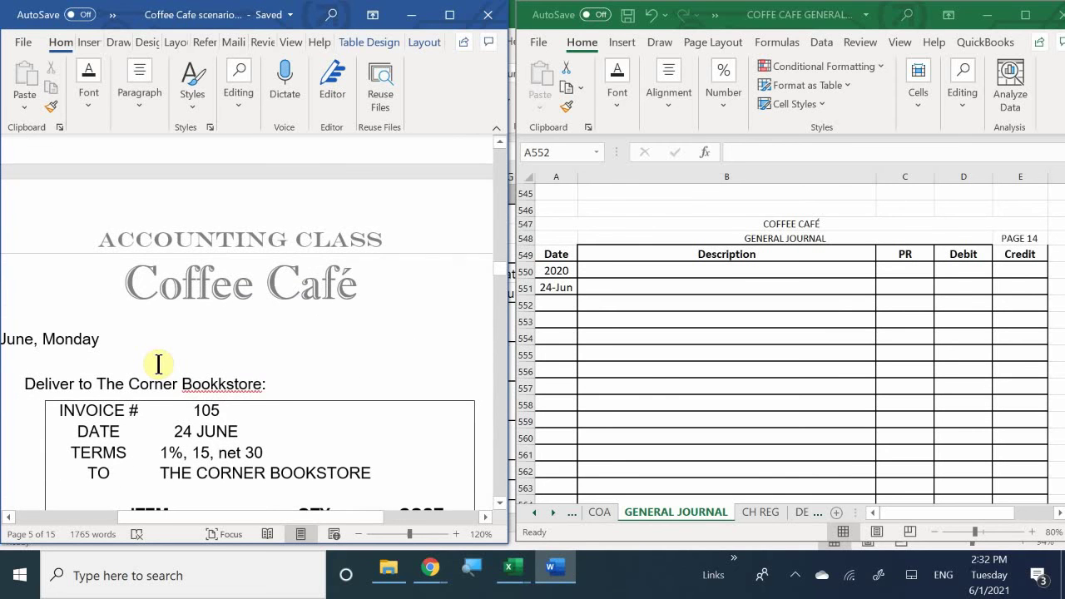
scroll(158, 364, down, 2)
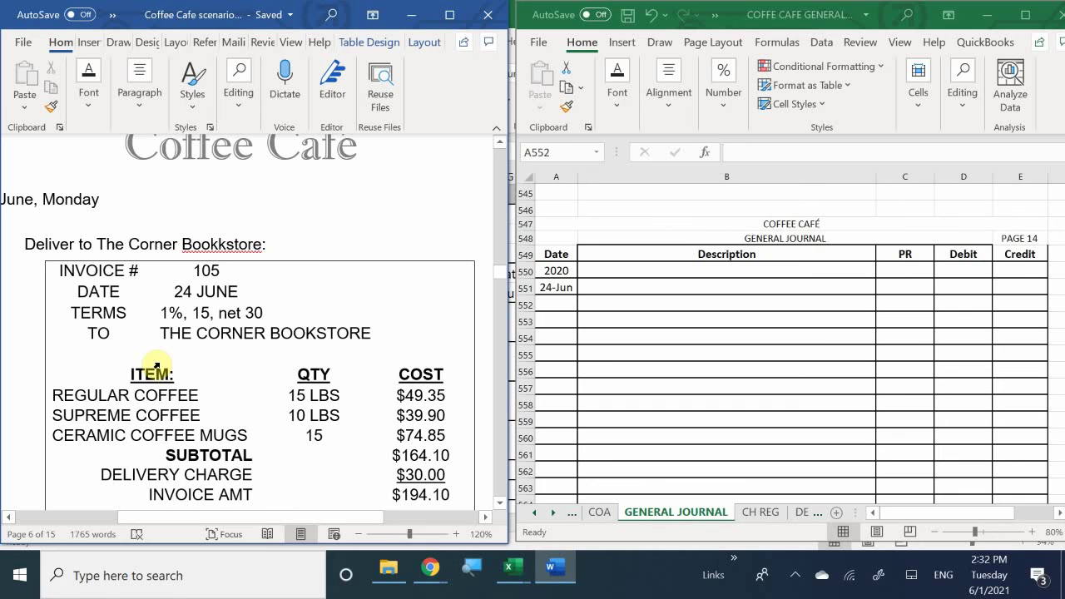
scroll(156, 366, down, 1)
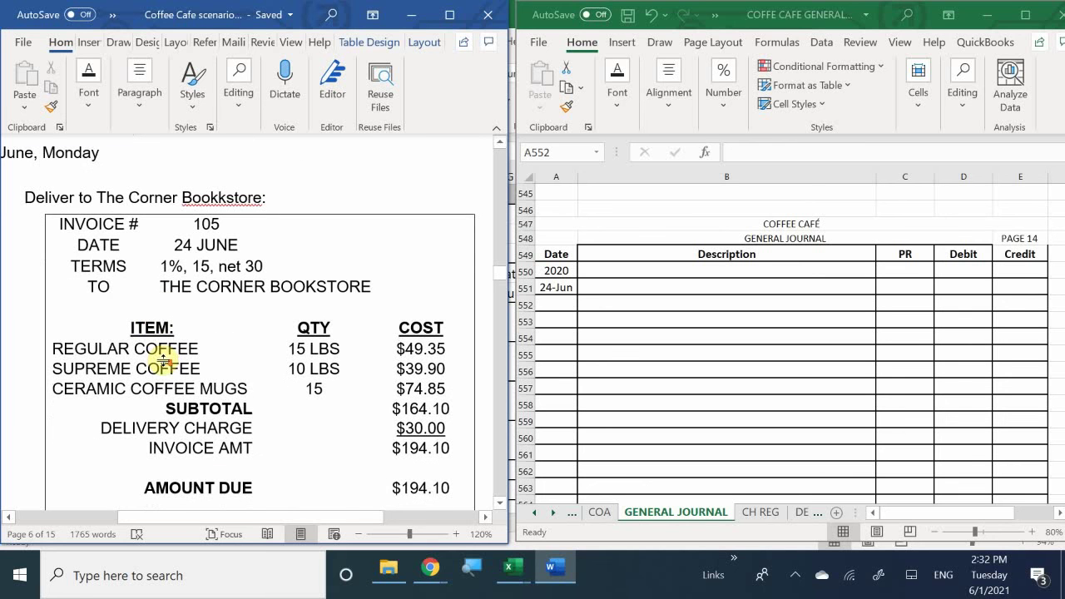
scroll(163, 359, down, 1)
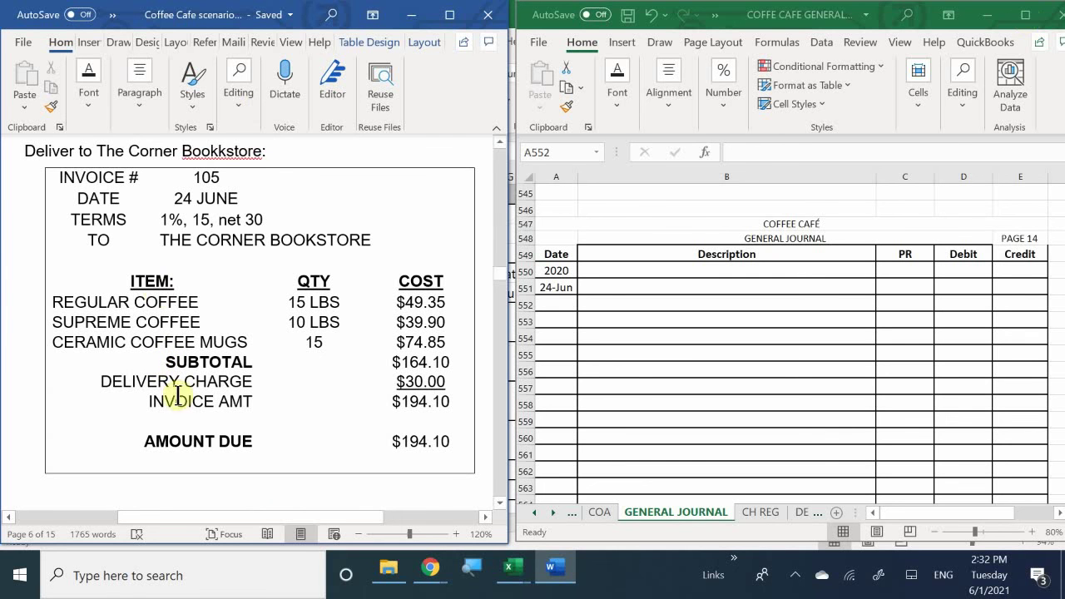
In the Excel journal, copy the Katie's Coffee Corner sale and COGS descriptions with their PR numbers (B522:C533) to page 14, starting at B551.
click(646, 332)
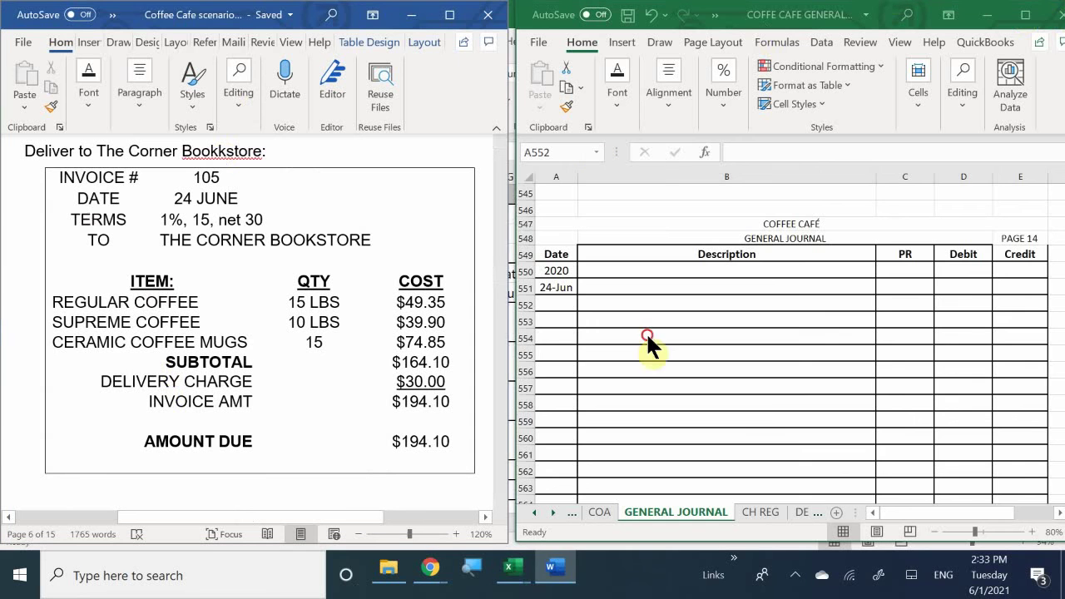
scroll(647, 332, up, 5)
scroll(647, 333, up, 4)
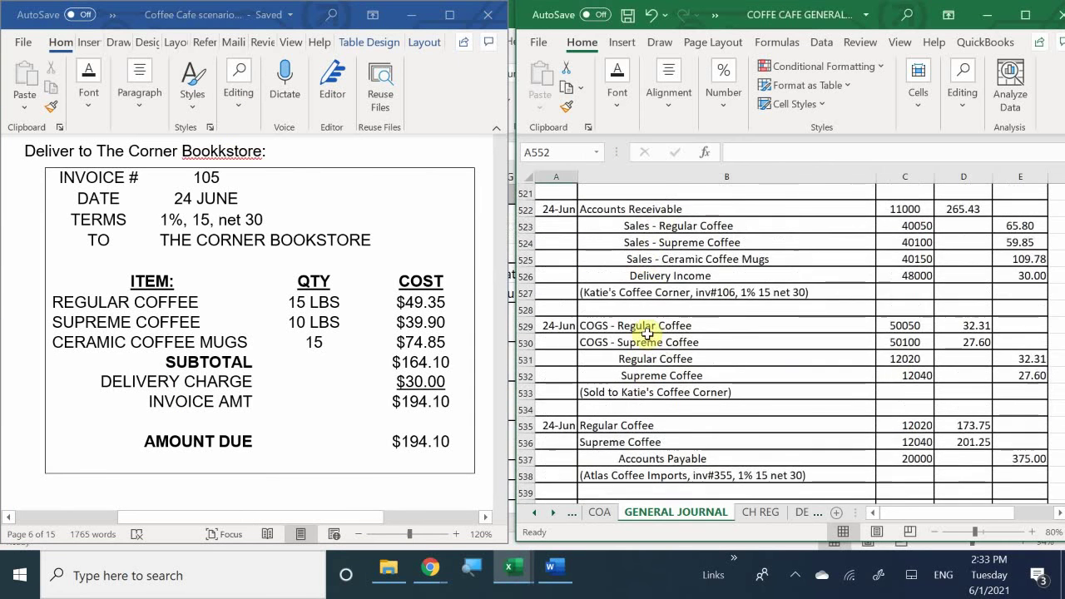
drag(623, 272, 887, 456)
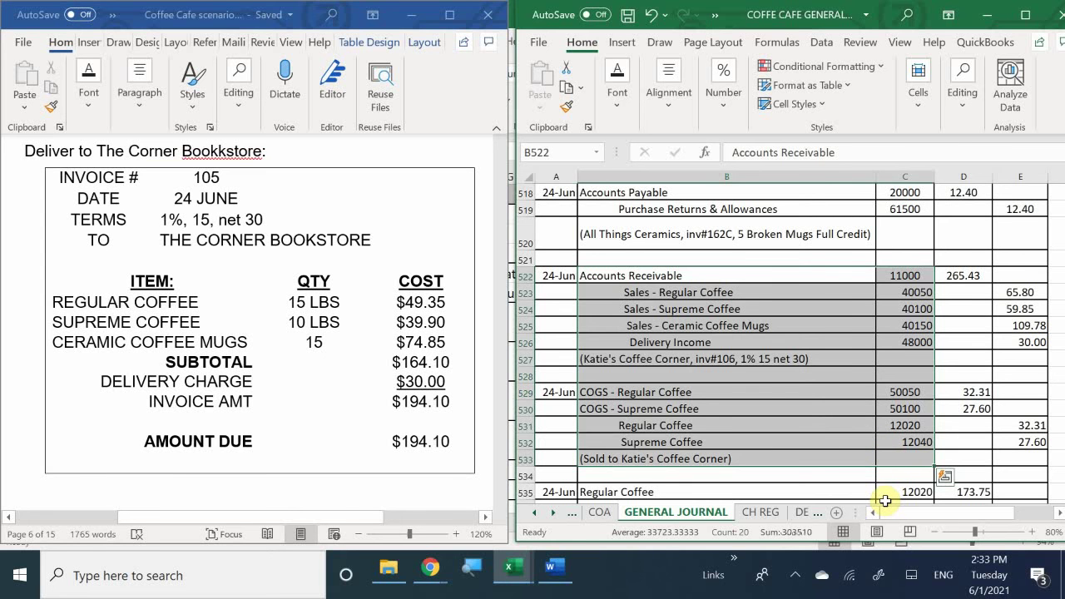
key(ctrl+c)
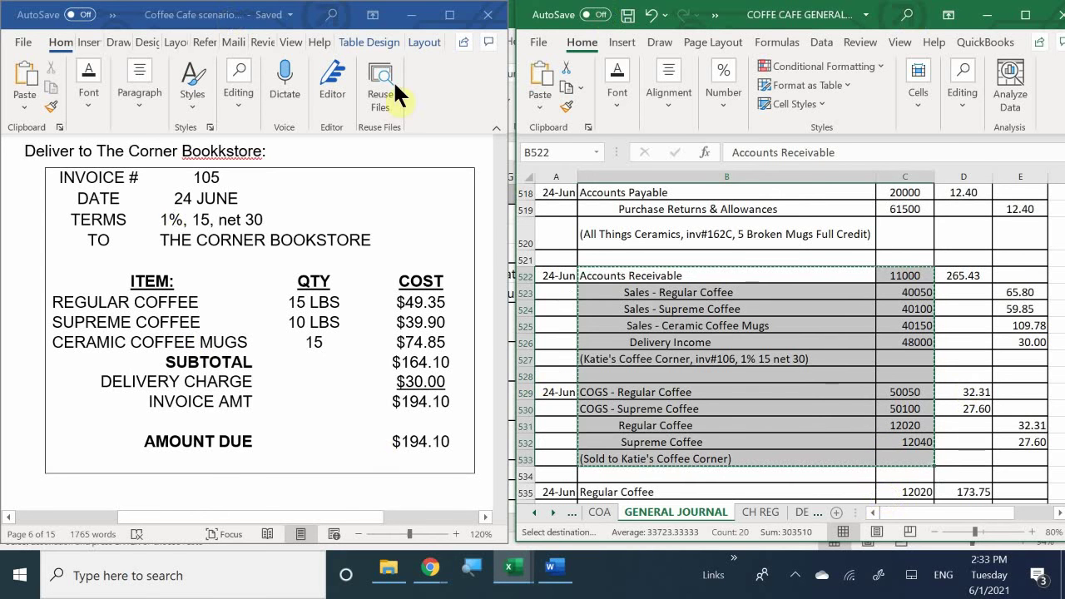
scroll(582, 308, down, 9)
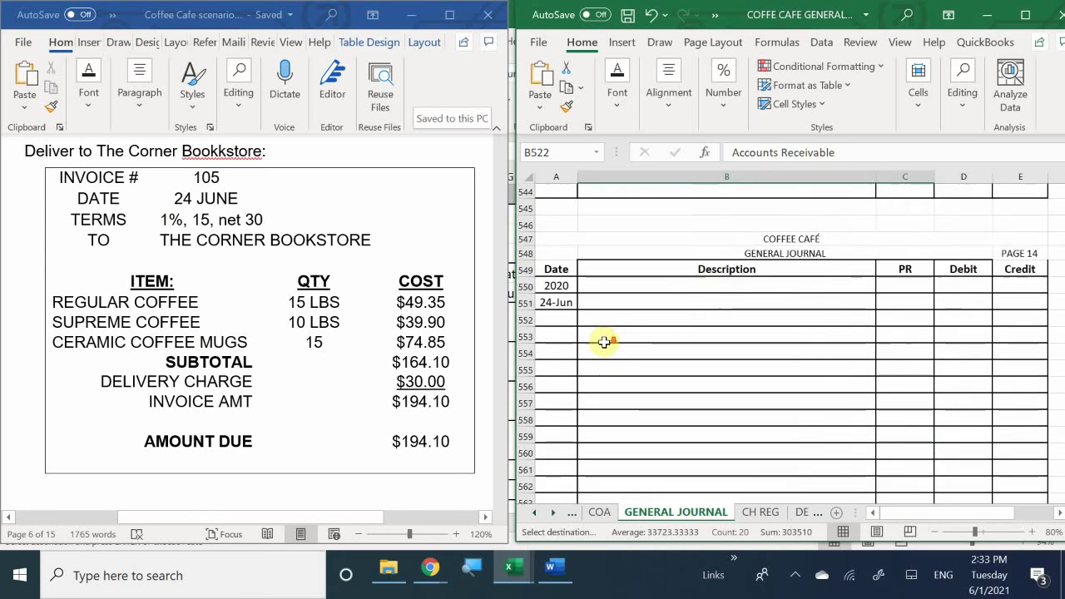
scroll(605, 339, down, 1)
scroll(606, 325, up, 1)
click(603, 286)
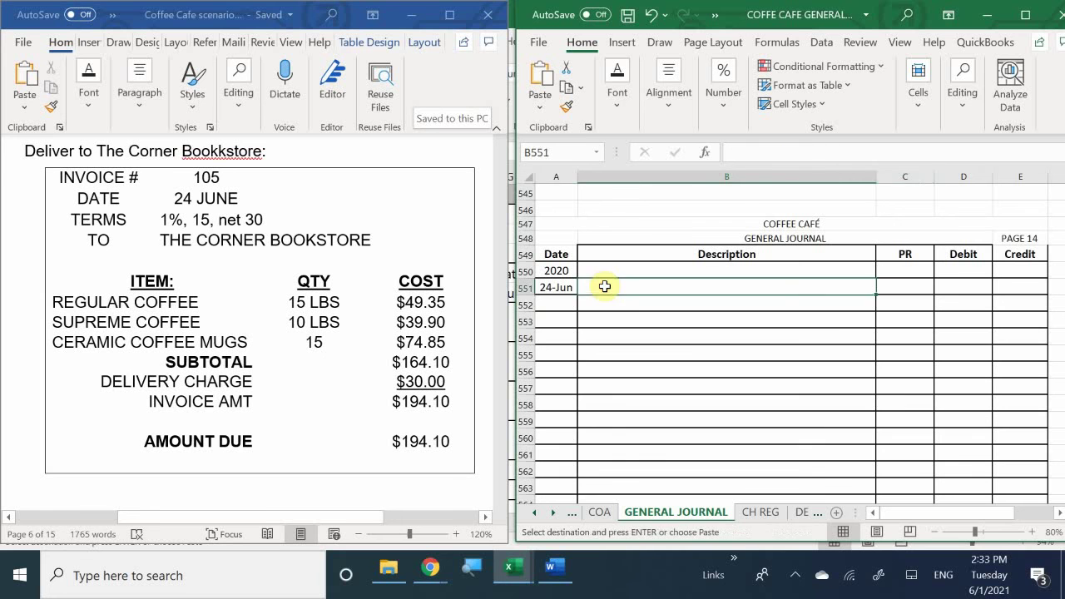
key(ctrl+v)
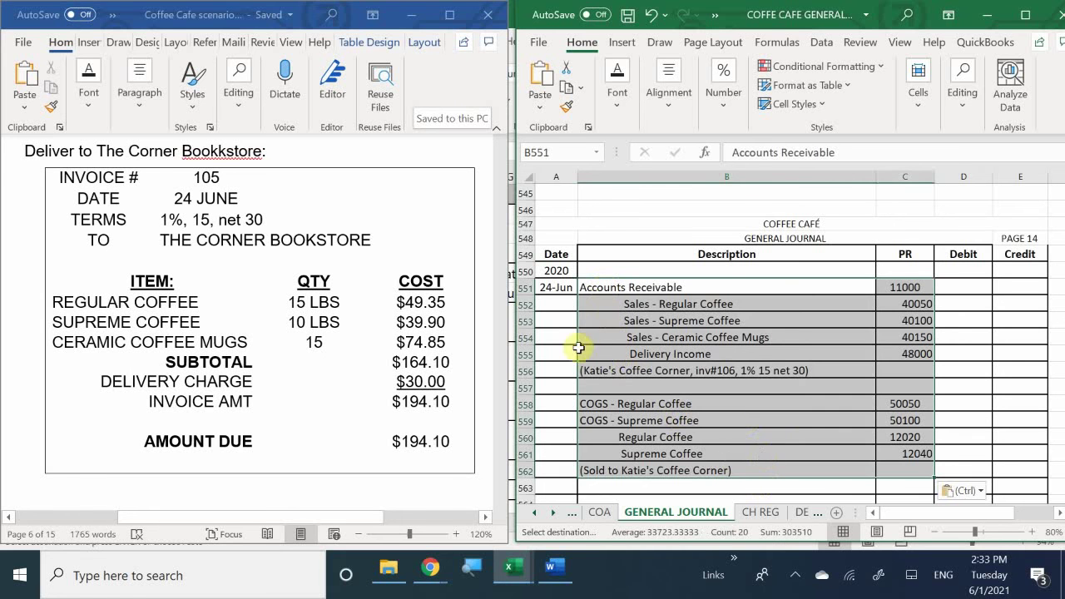
Change the explanation in B556 to "(The Corner Bookstore, inv#105, 1% 15 net 30)".
click(618, 372)
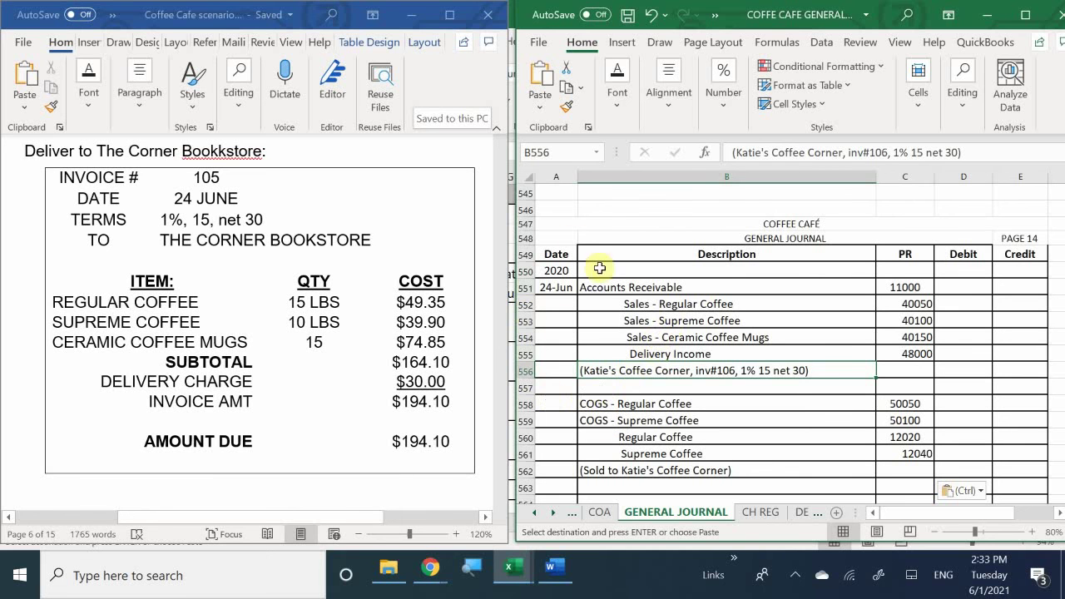
double_click(639, 372)
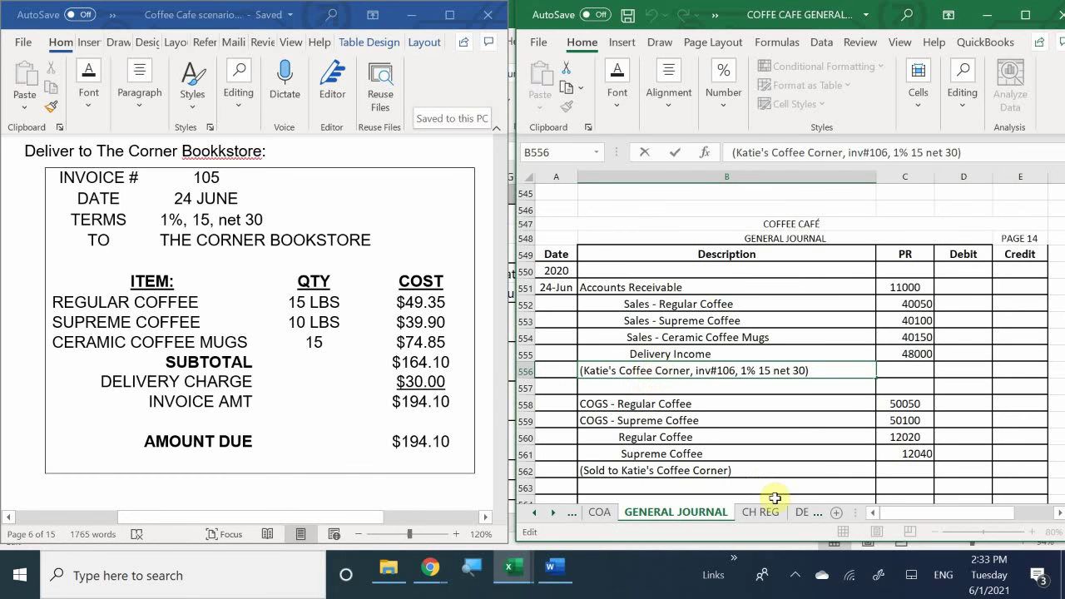
key(BackSpace)
key(BackSpace)
key(BackSpace)
key(BackSpace)
key(BackSpace)
key(BackSpace)
key(BackSpace)
key(BackSpace)
key(BackSpace)
key(BackSpace)
key(BackSpace)
key(BackSpace)
key(BackSpace)
key(BackSpace)
key(BackSpace)
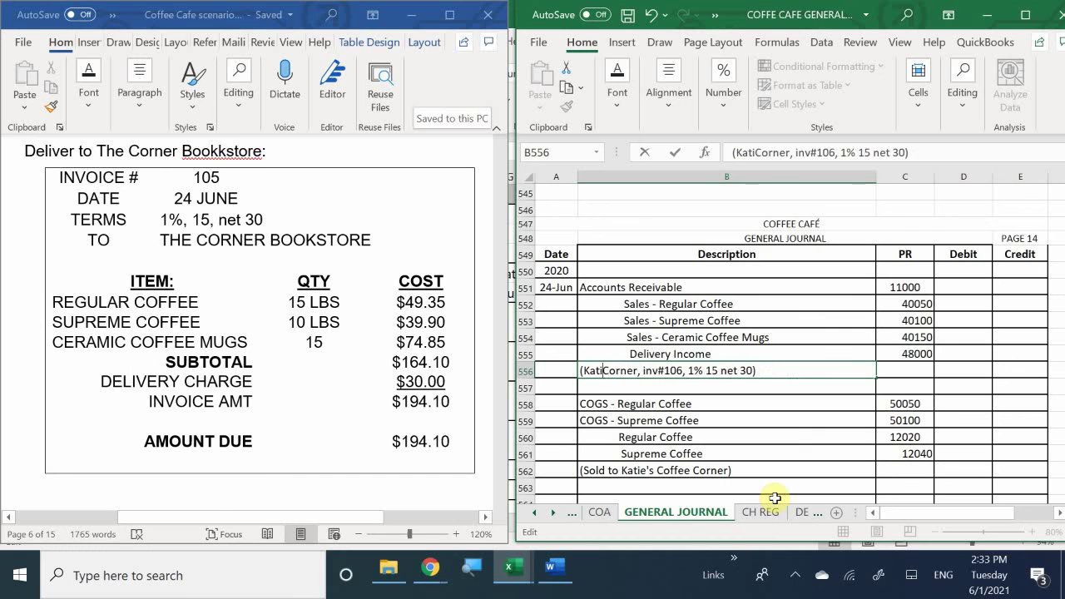
text(The Corner)
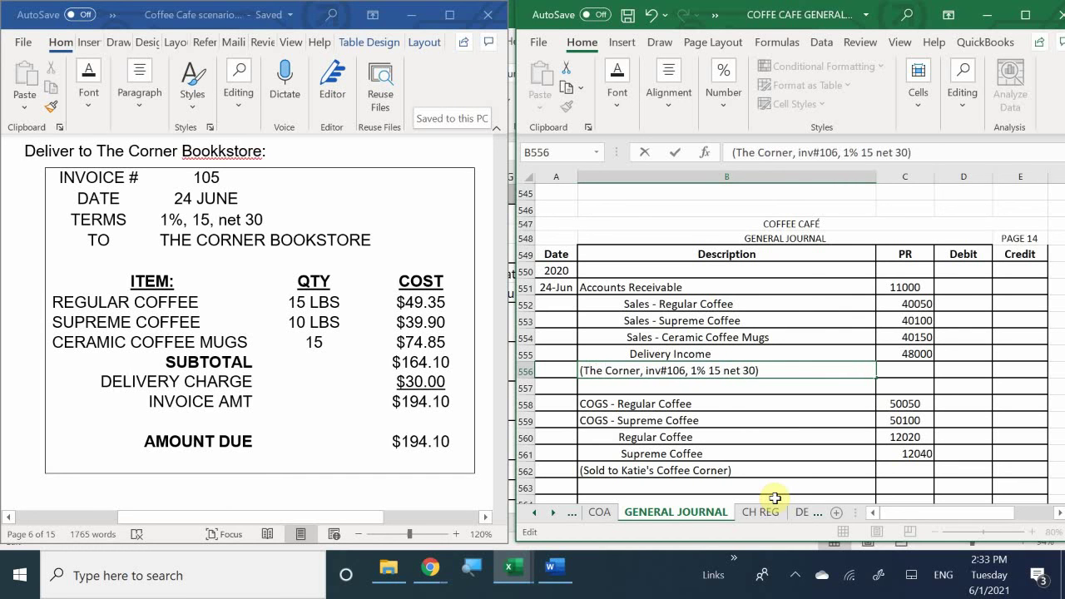
text( Books)
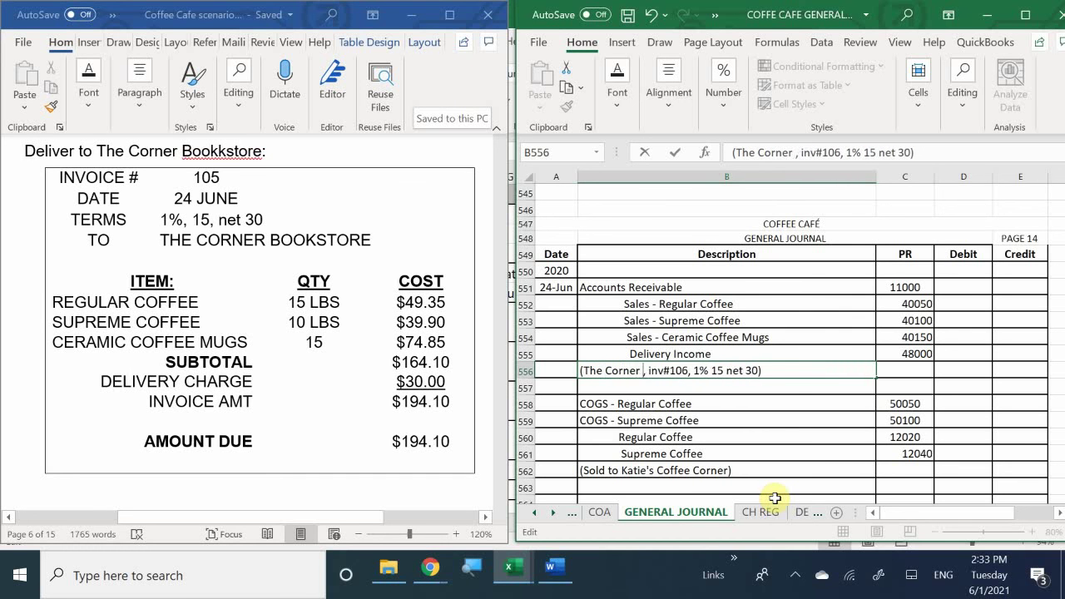
text(tore)
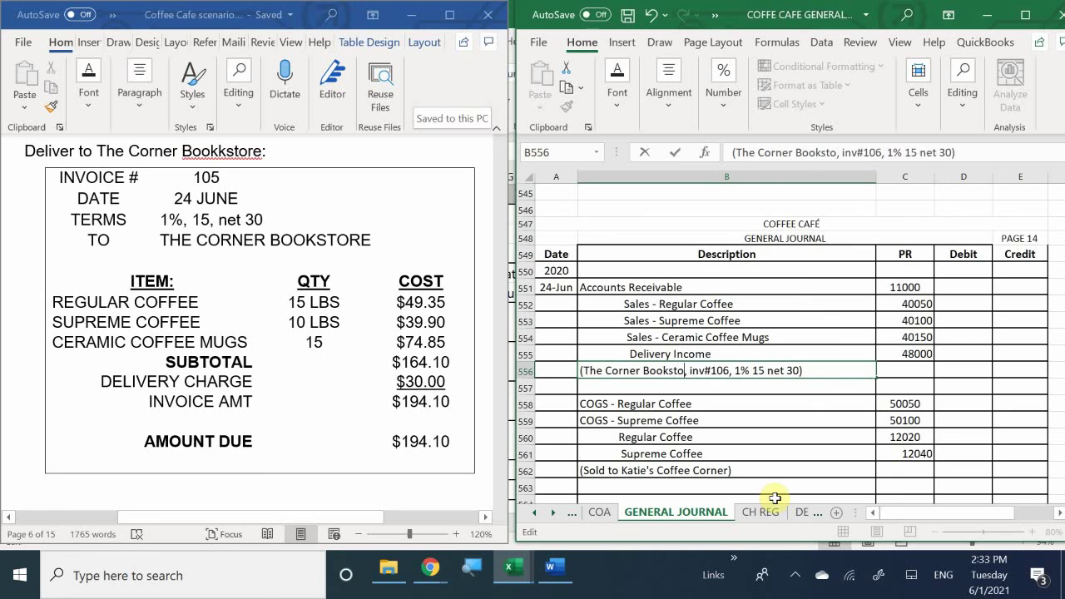
key(Right)
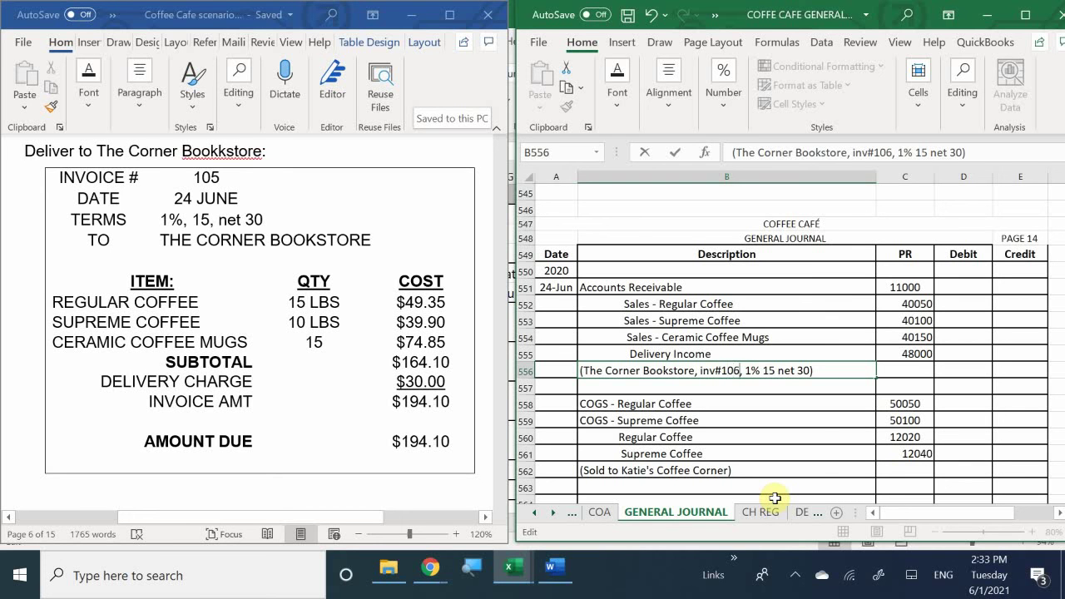
key(BackSpace)
text(5)
key(Right)
key(Return)
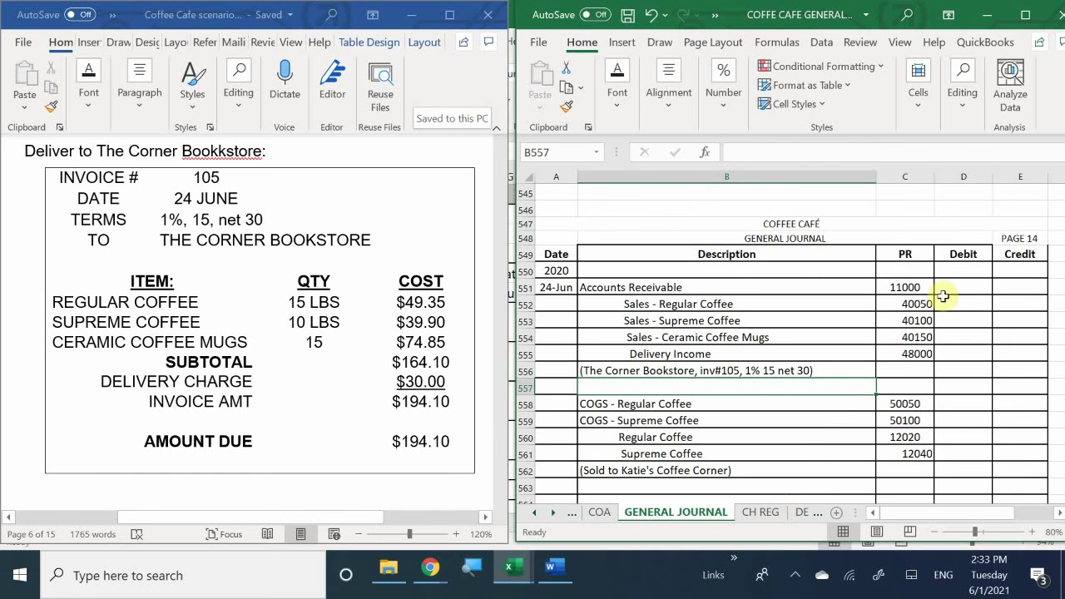
Enter the credits in E552:E555: regular coffee 49.35, supreme coffee 39.90, ceramic mugs 74.85 and delivery income 30.00.
click(1017, 303)
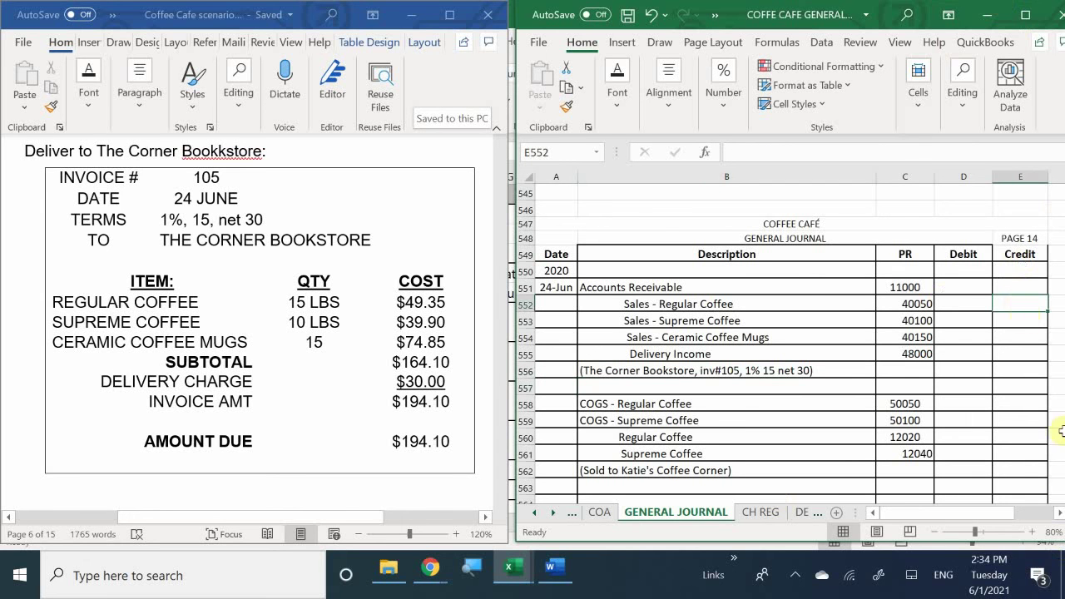
text(49.35)
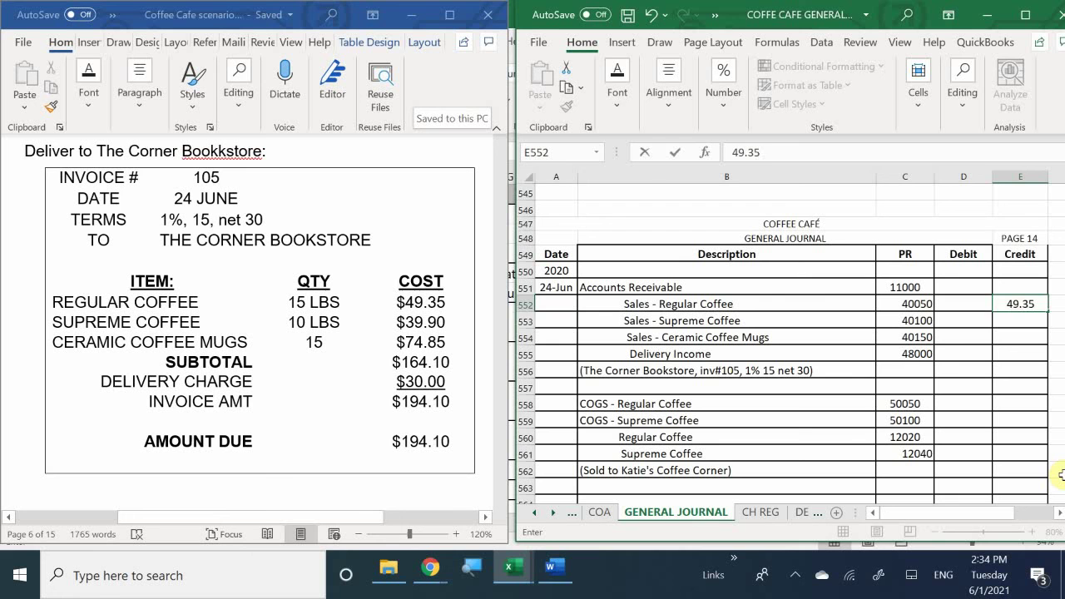
key(Return)
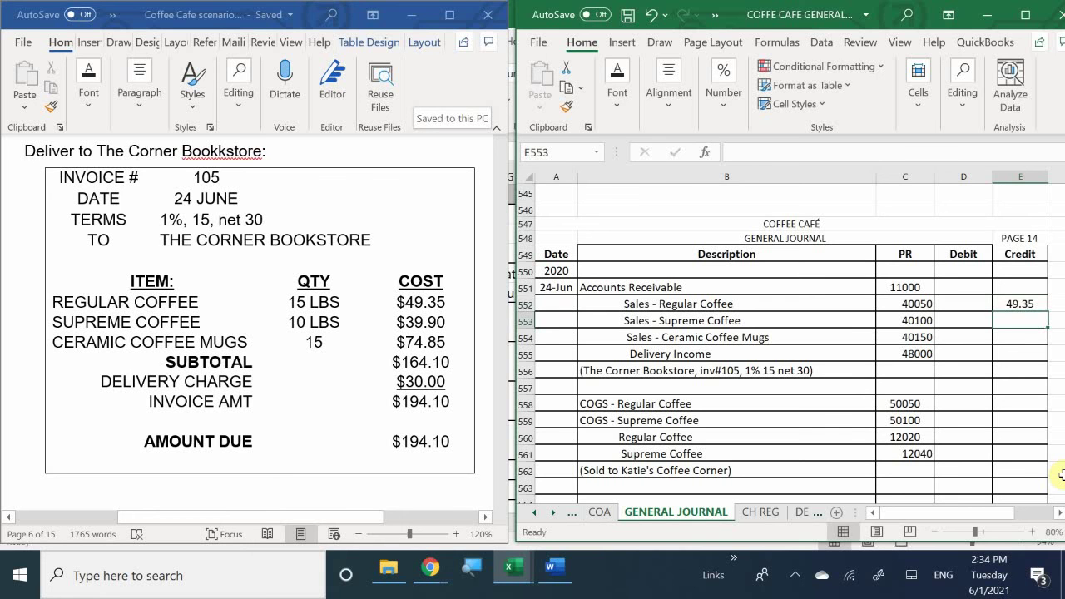
text(39)
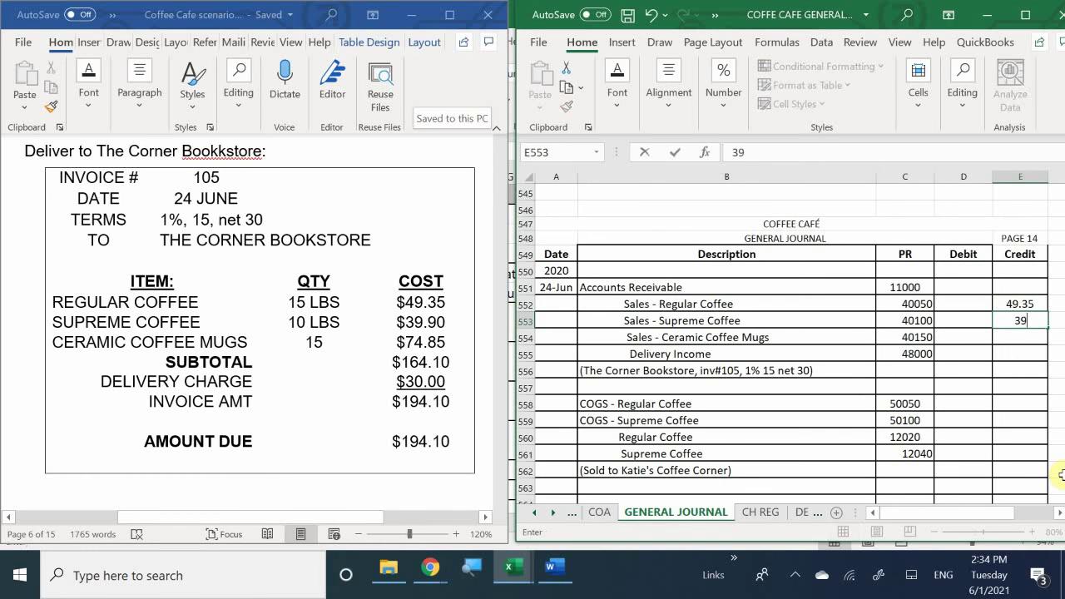
text(9.)
key(BackSpace)
key(BackSpace)
key(BackSpace)
key(BackSpace)
text(39.90)
key(Return)
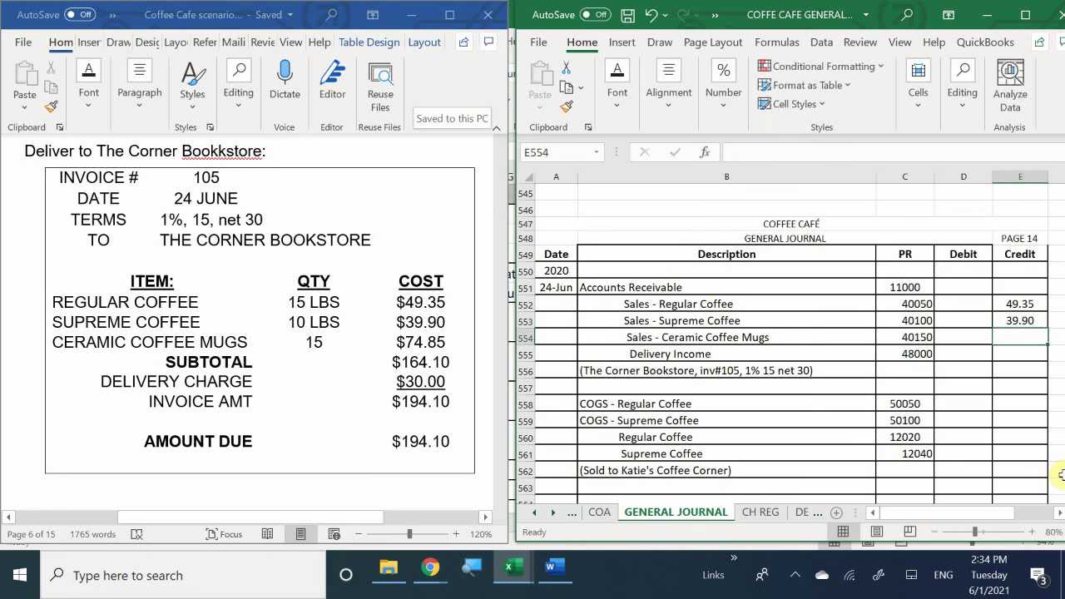
text(74)
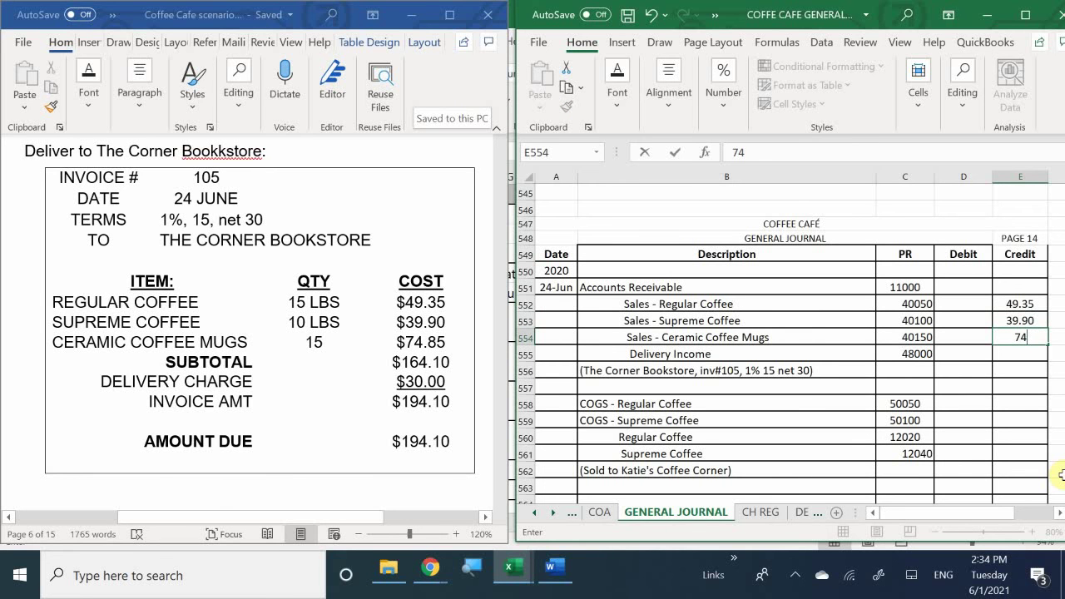
text(.85)
key(Return)
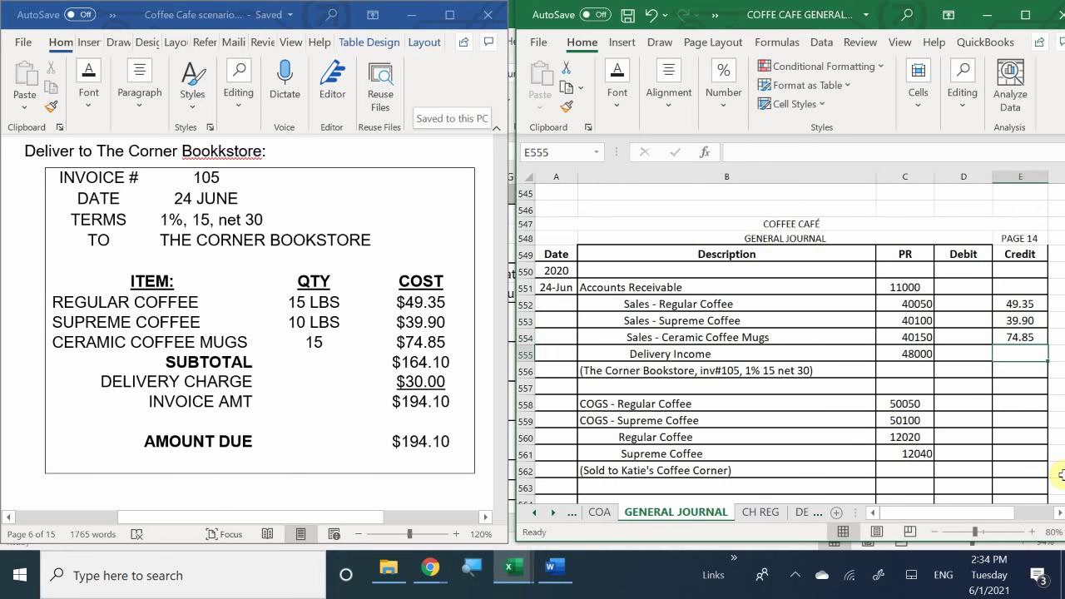
text(30)
key(Return)
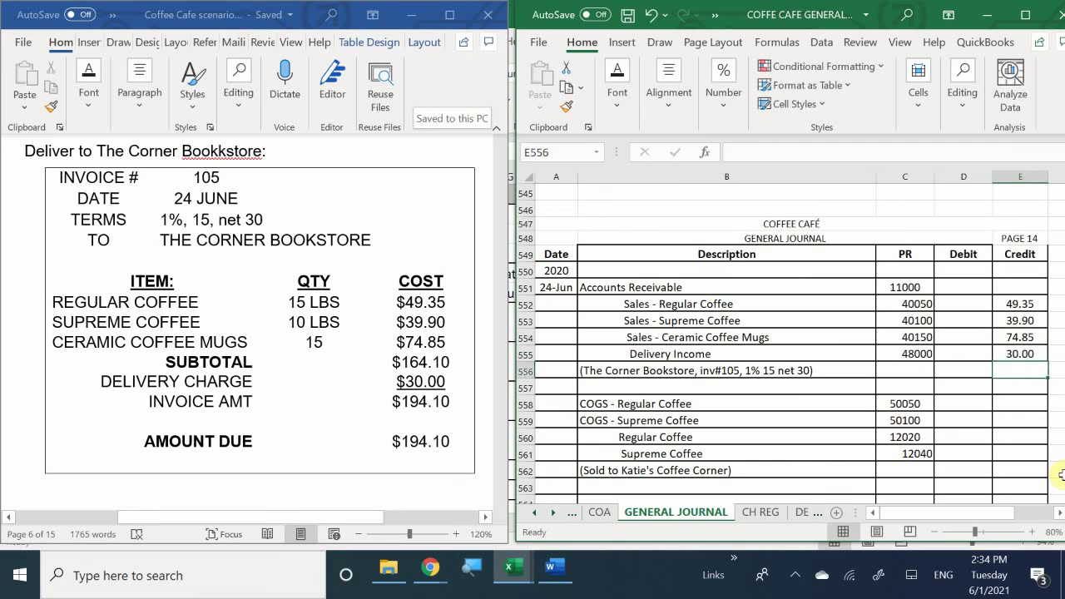
Enter the Accounts Receivable debit in D551 as the SUM of the sale's credits in E552:E555.
key(Left)
key(Up)
key(Up)
key(Up)
key(Up)
key(Up)
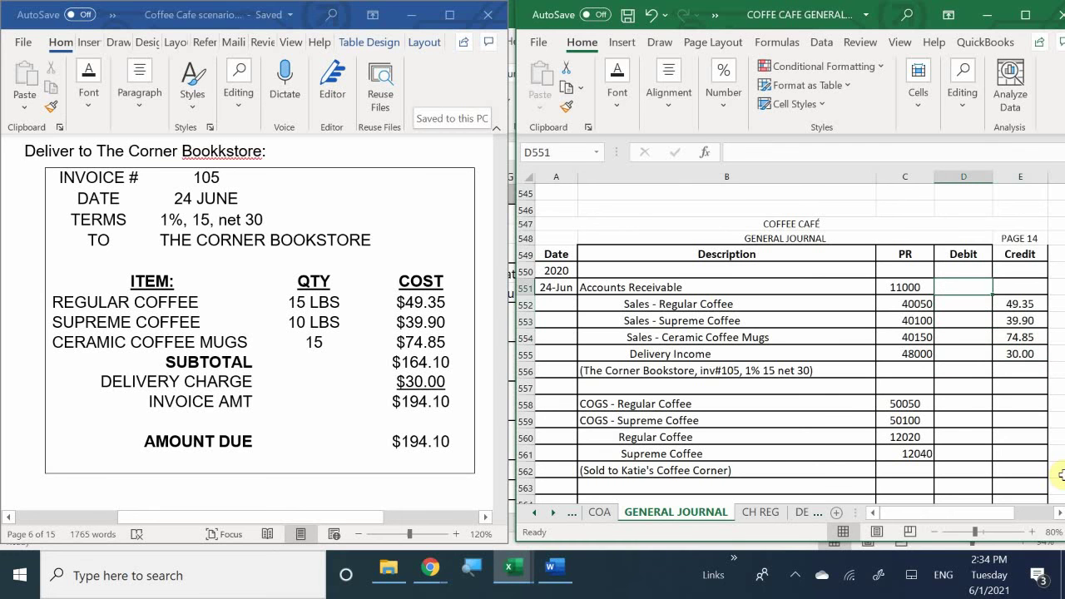
text(=s)
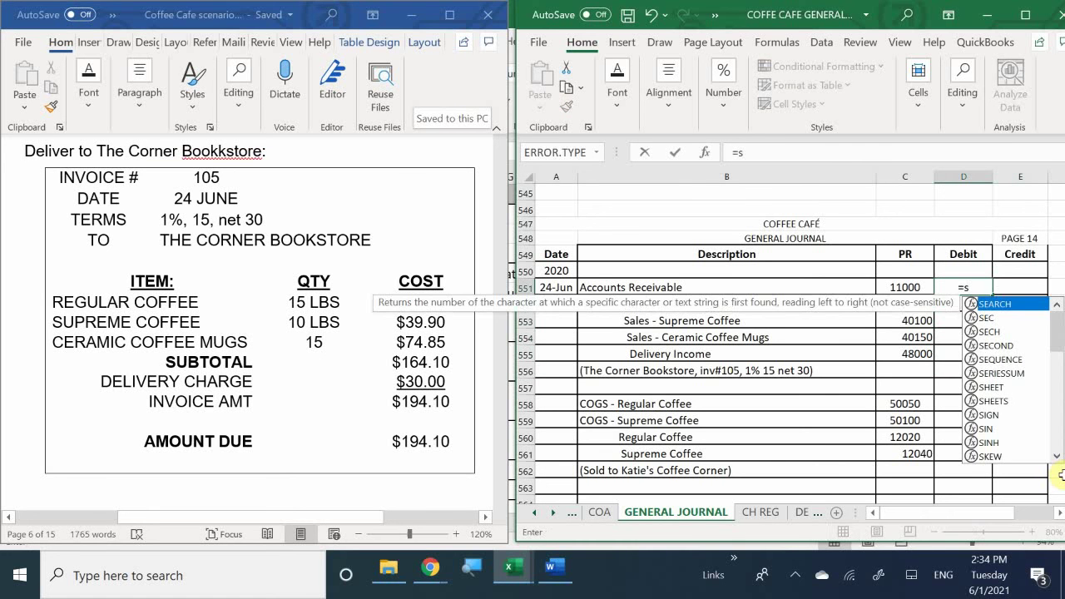
text(u)
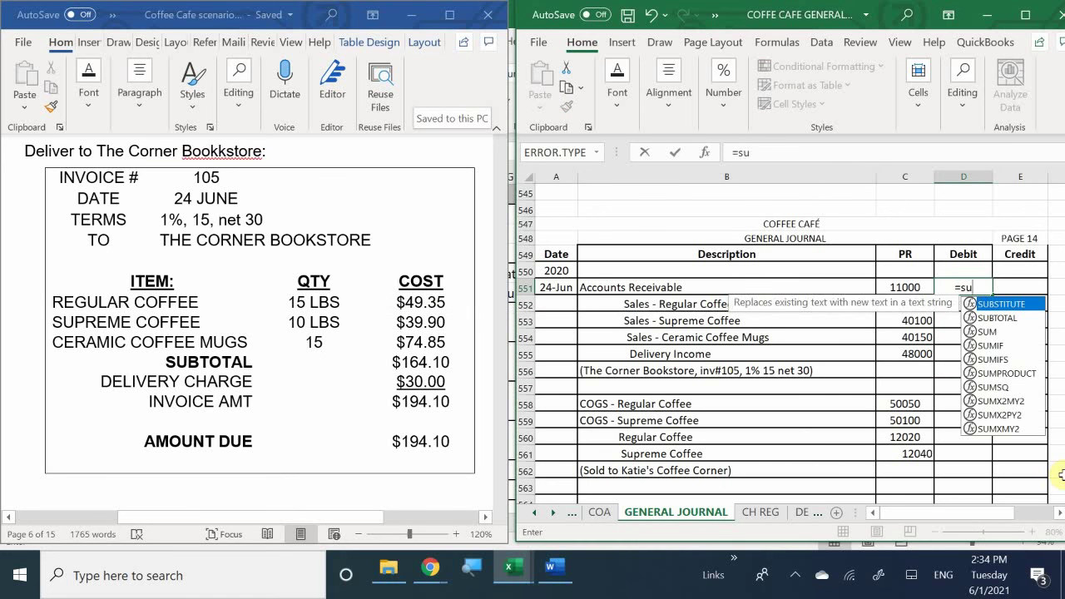
text(k)
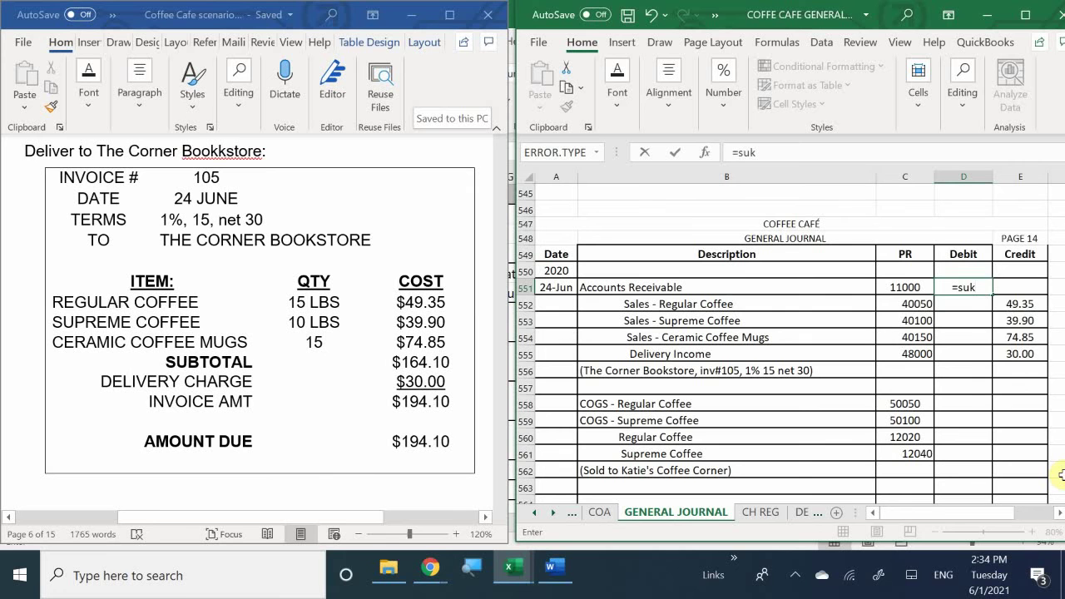
key(BackSpace)
text(,)
key(BackSpace)
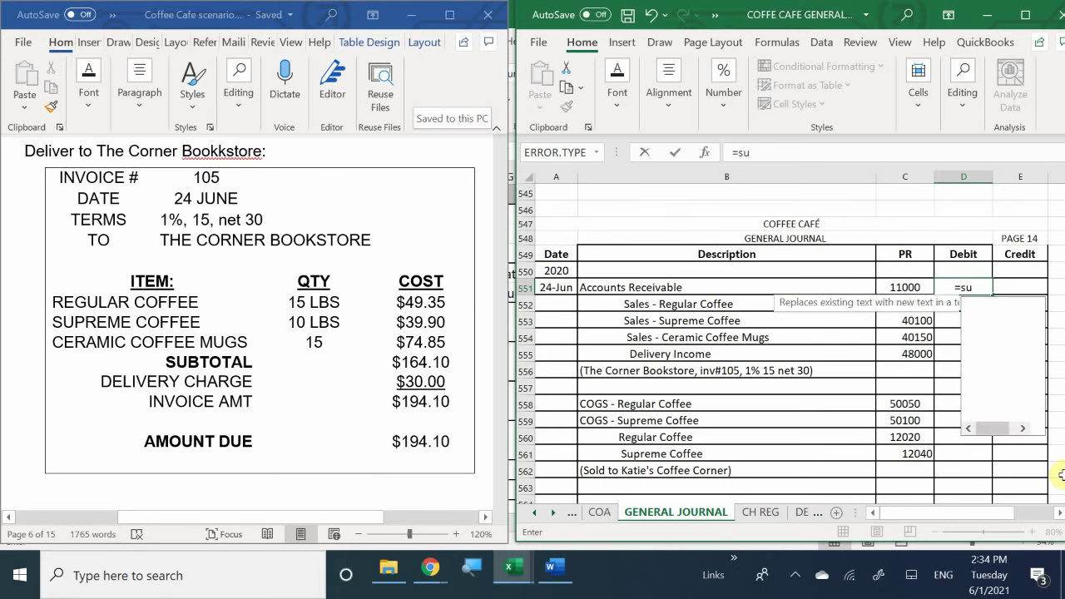
text(m))
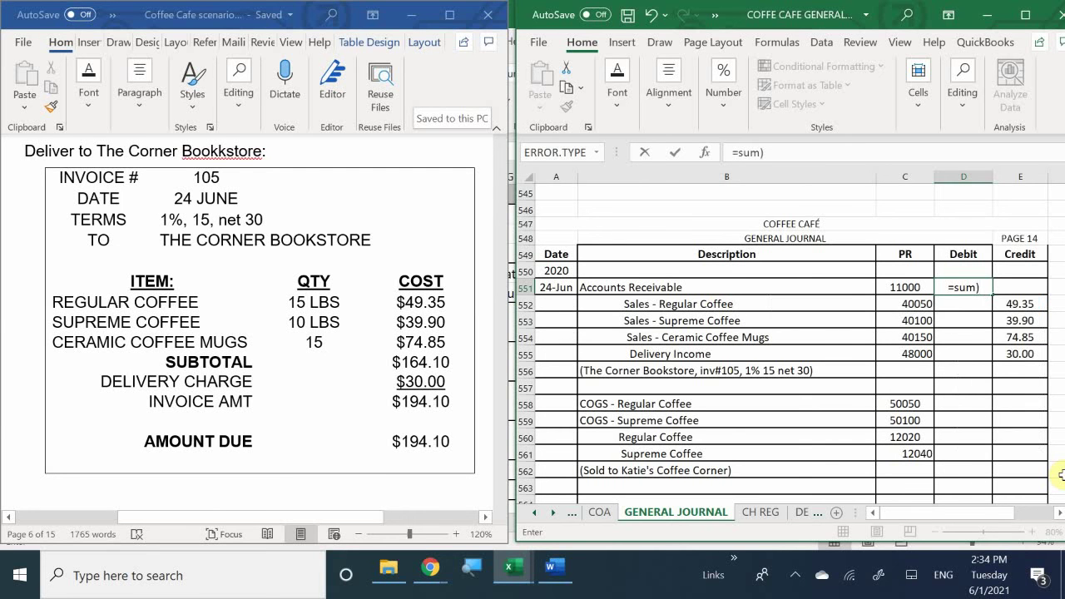
key(BackSpace)
text(()
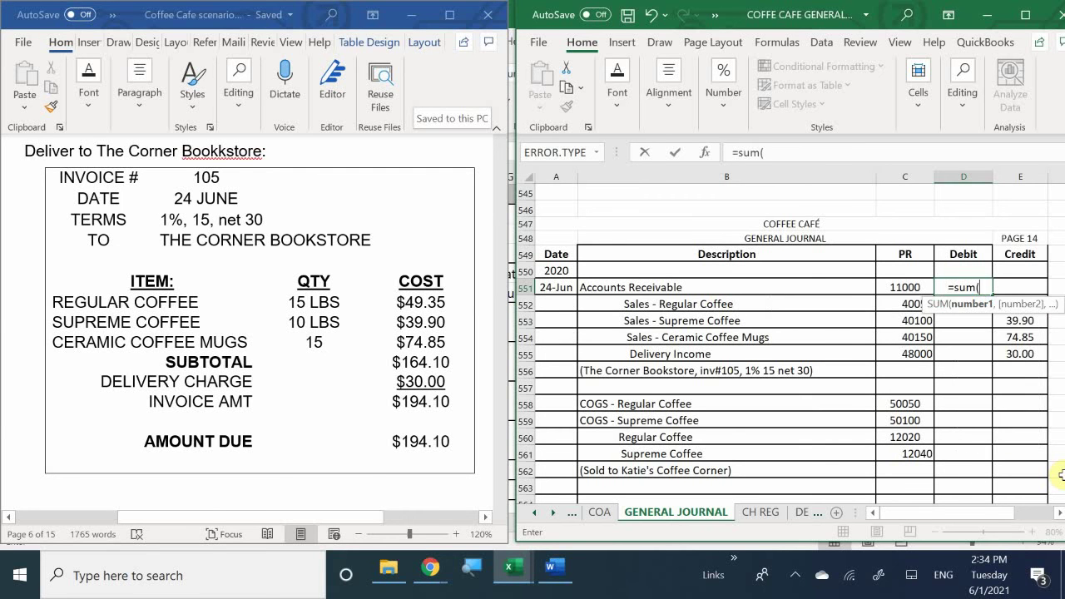
key(Right)
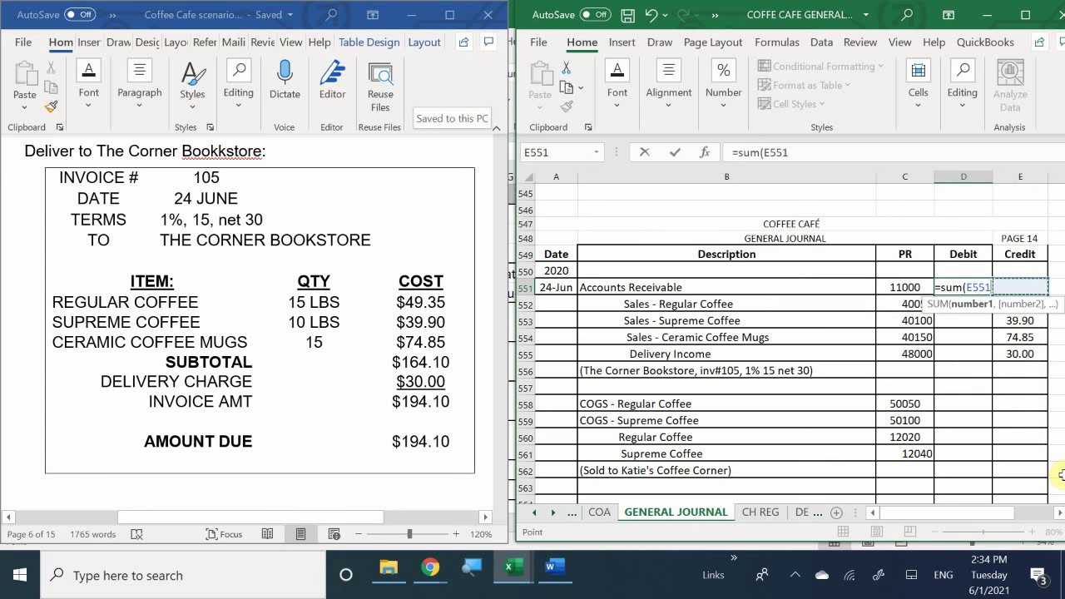
key(Down)
key(shift+Down)
key(shift+Down)
key(shift+Down)
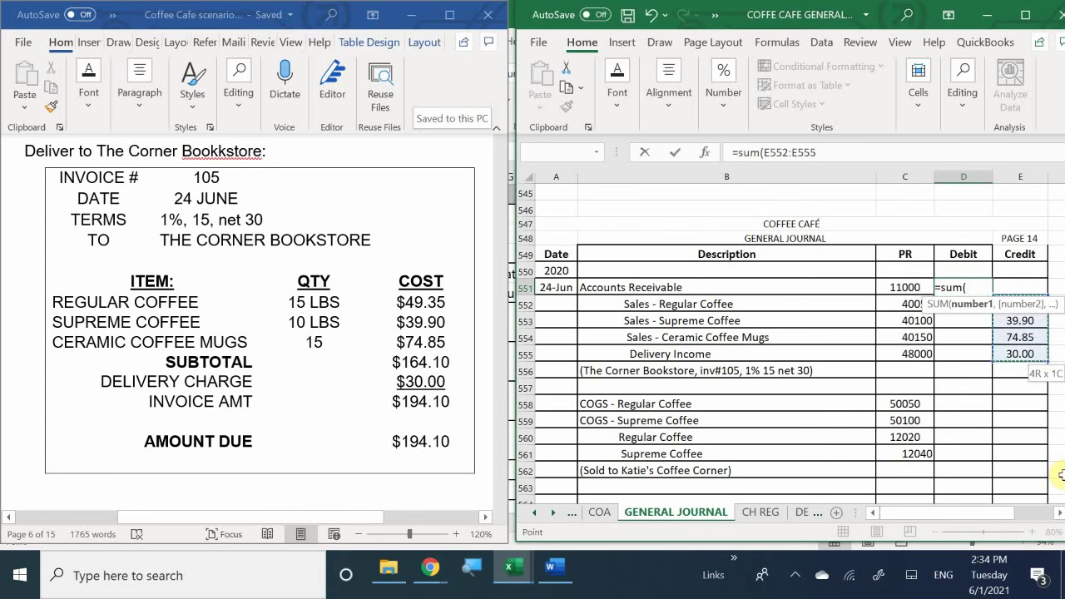
key(shift+Down)
key(Return)
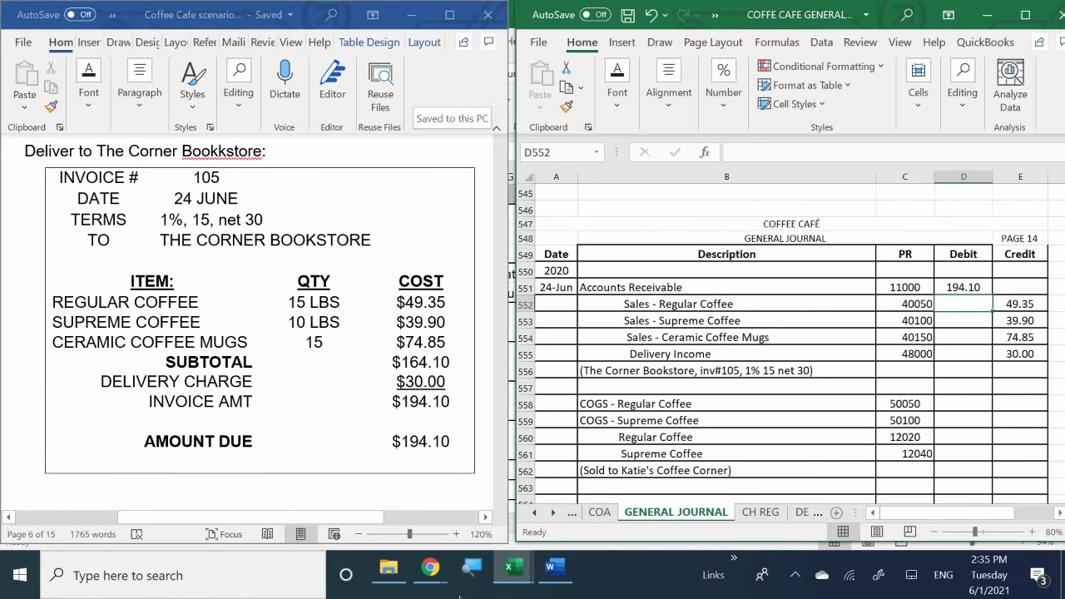
Switch to the general ledger workbook and start Accounts Receivable row 110 on the ASSETS sheet with date 6/24 and item INV#105.
mouse_move(503, 571)
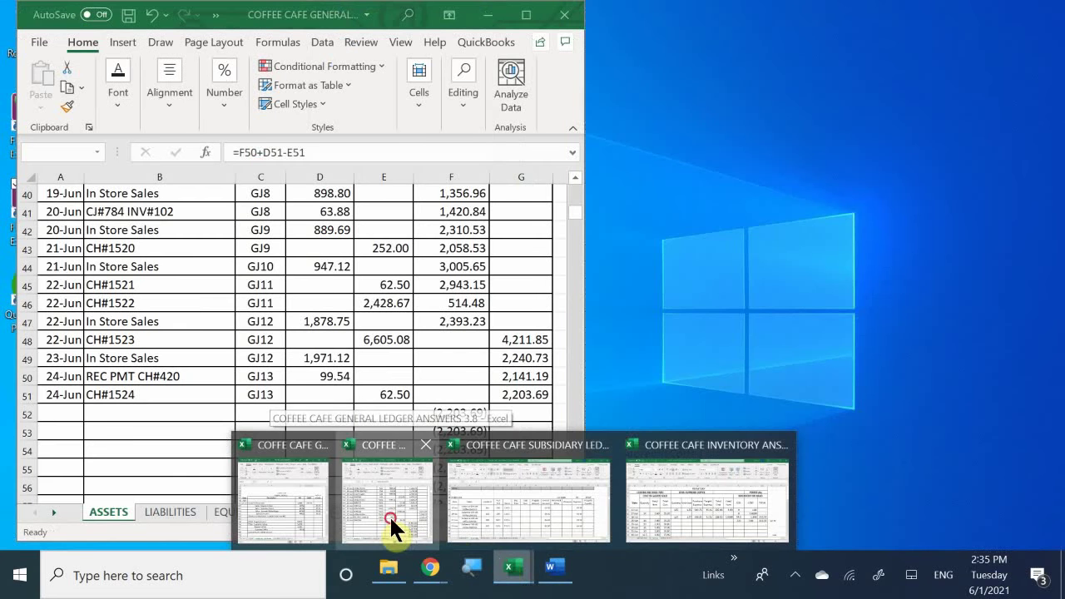
click(390, 515)
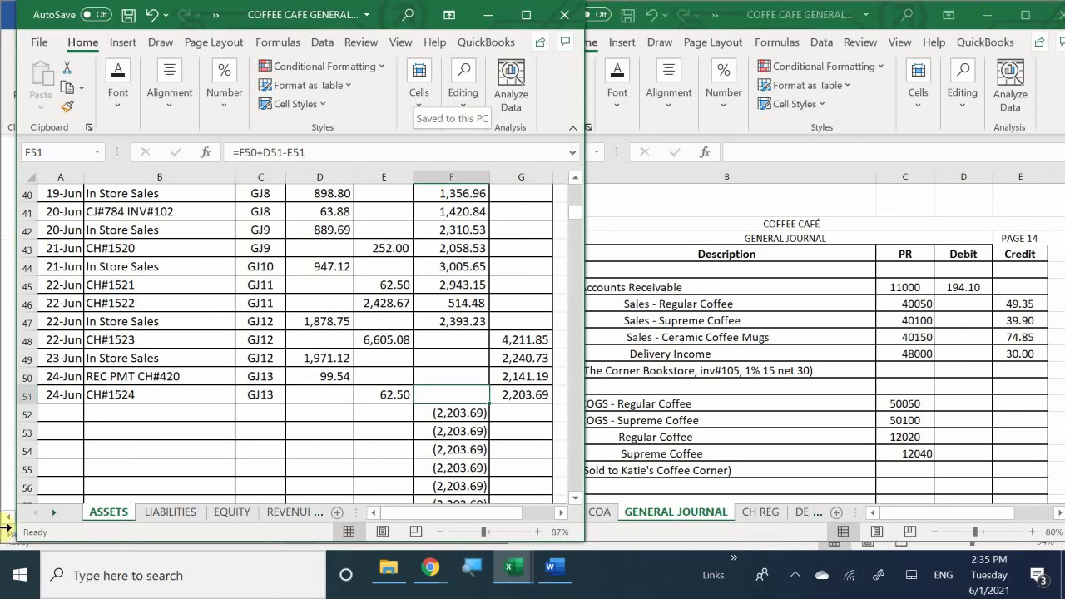
click(134, 459)
scroll(134, 459, down, 4)
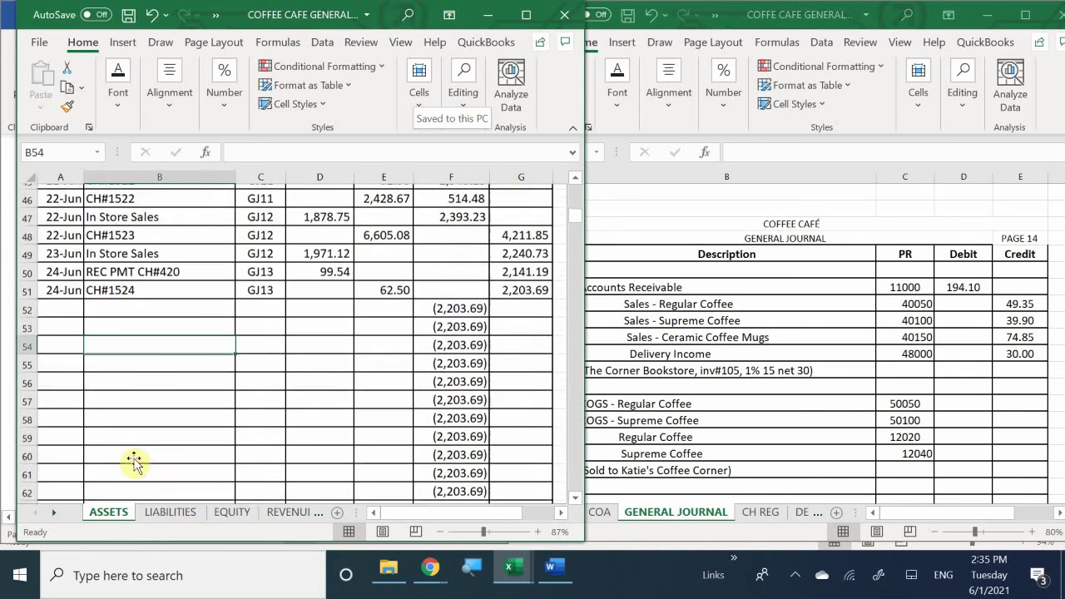
scroll(134, 461, down, 8)
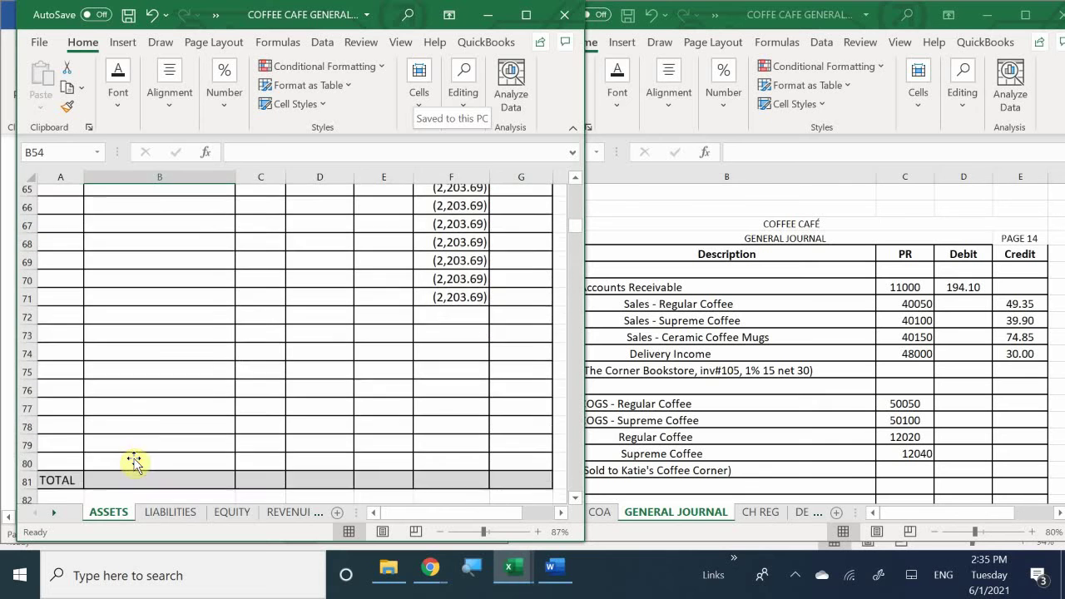
scroll(134, 461, down, 5)
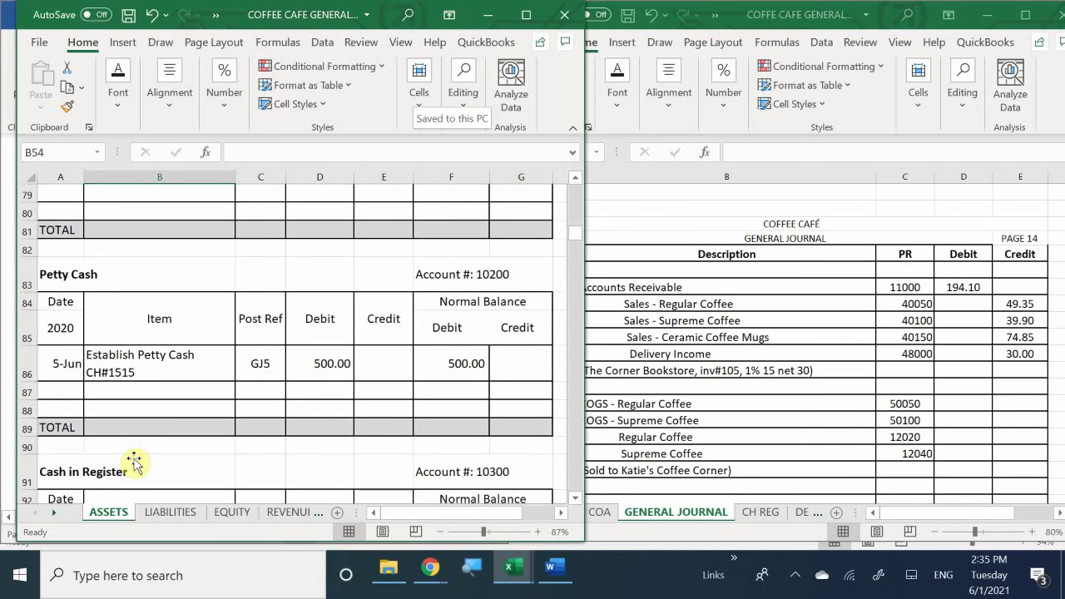
scroll(134, 462, down, 4)
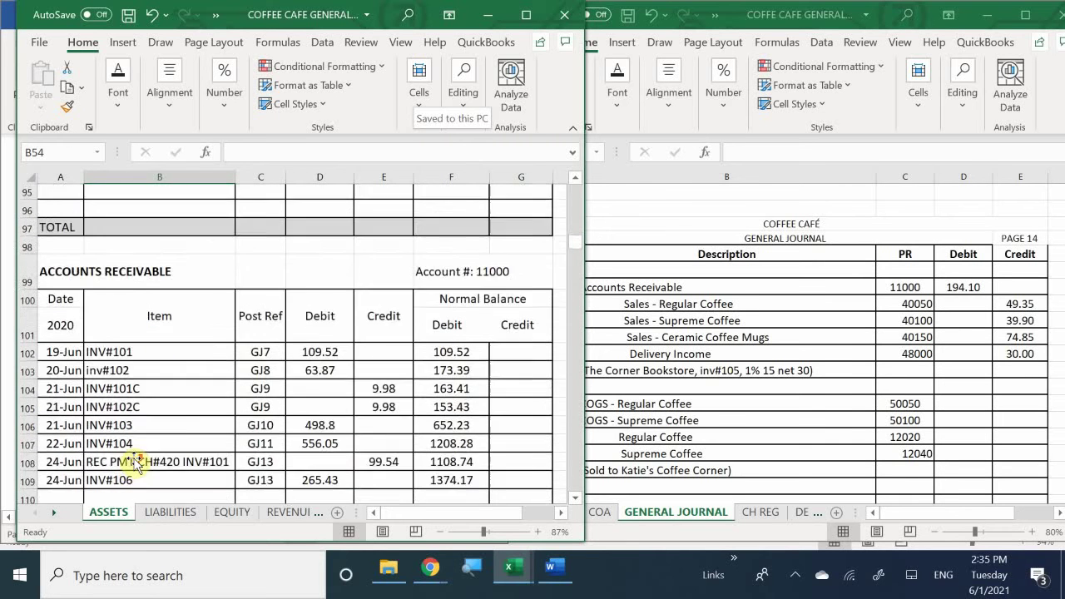
scroll(134, 462, up, 1)
click(59, 465)
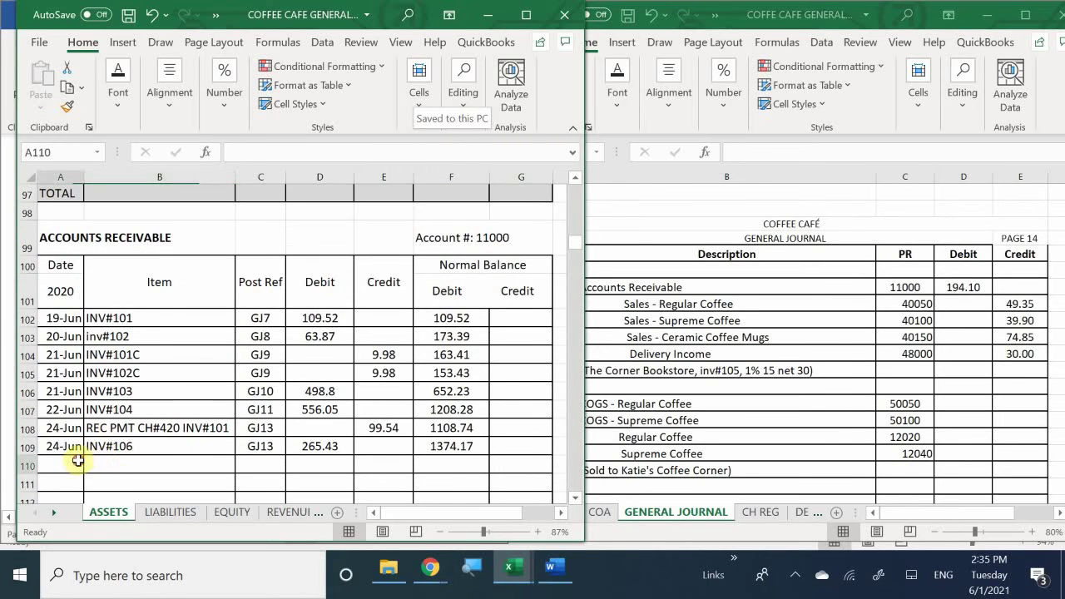
text(6/24)
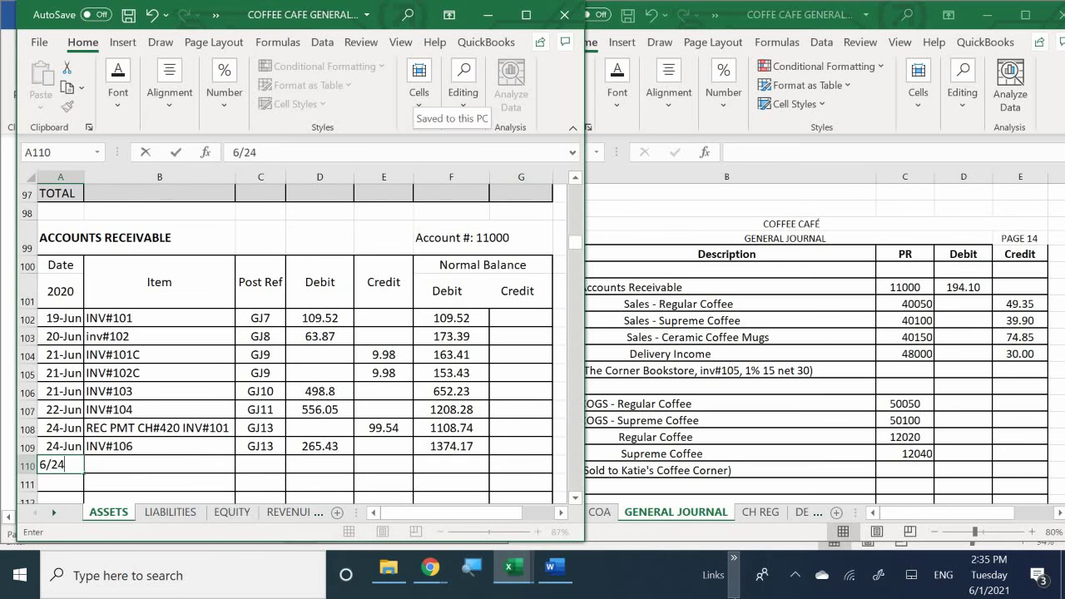
key(Return)
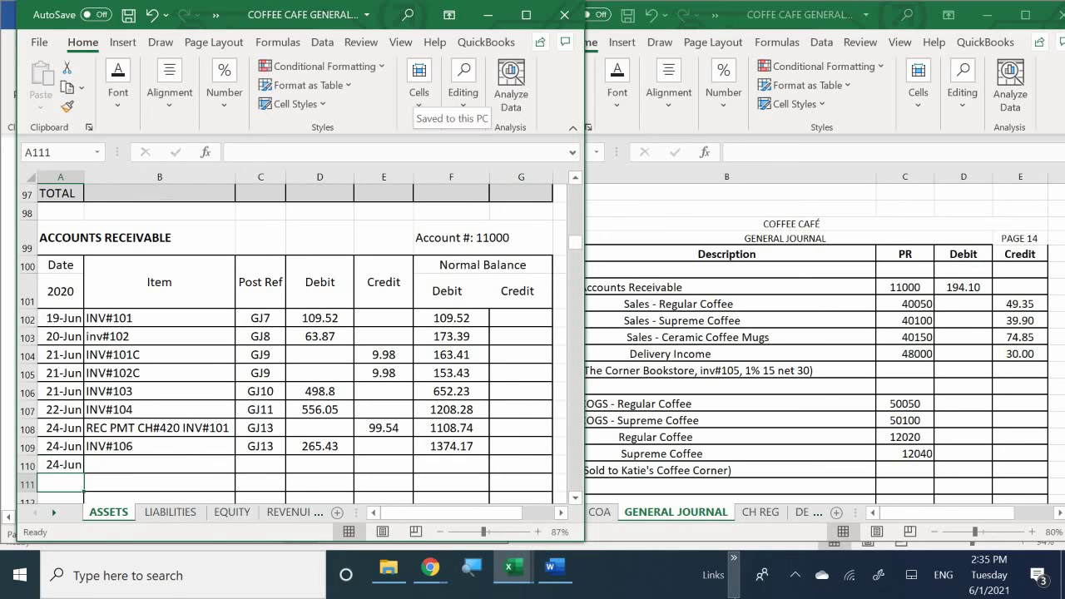
click(159, 464)
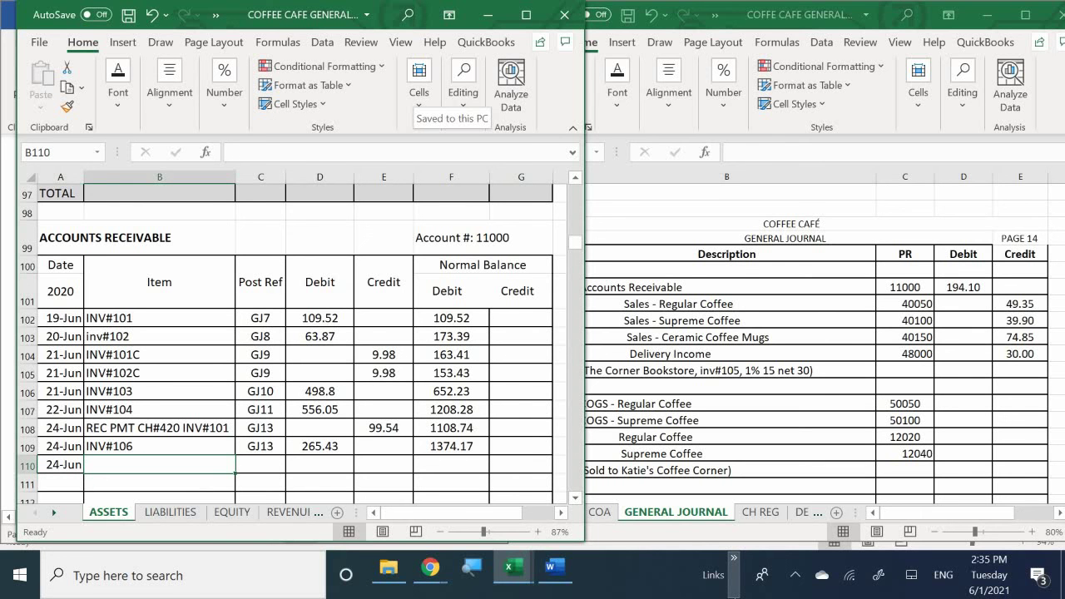
text(INV#)
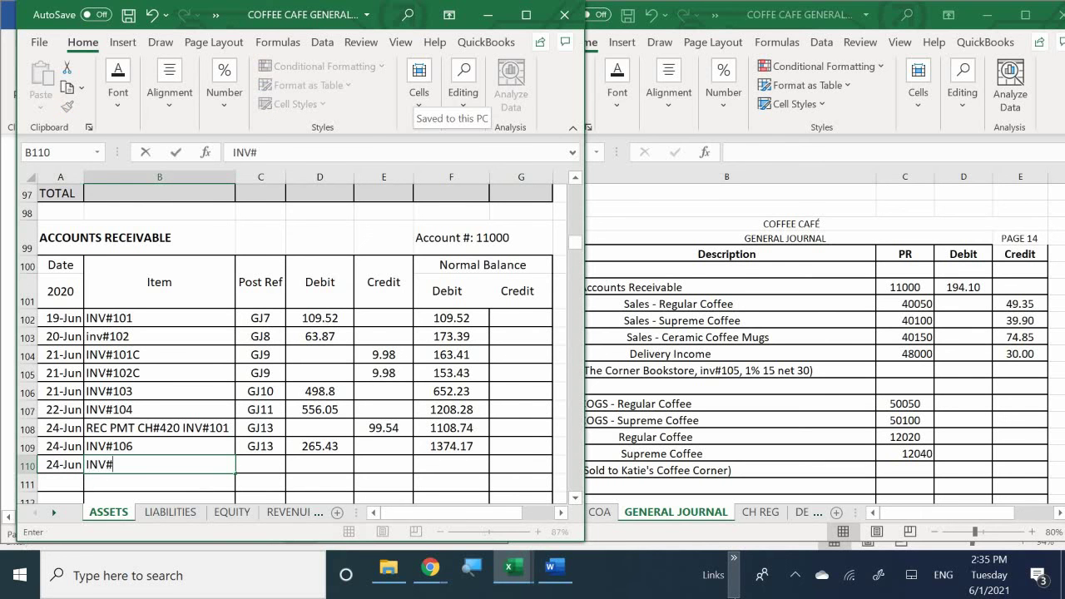
text(105)
key(Return)
Give the INV#105 line post reference GJ14 and debit 194.10, and extend the running balance formula from F109 to F110.
key(Right)
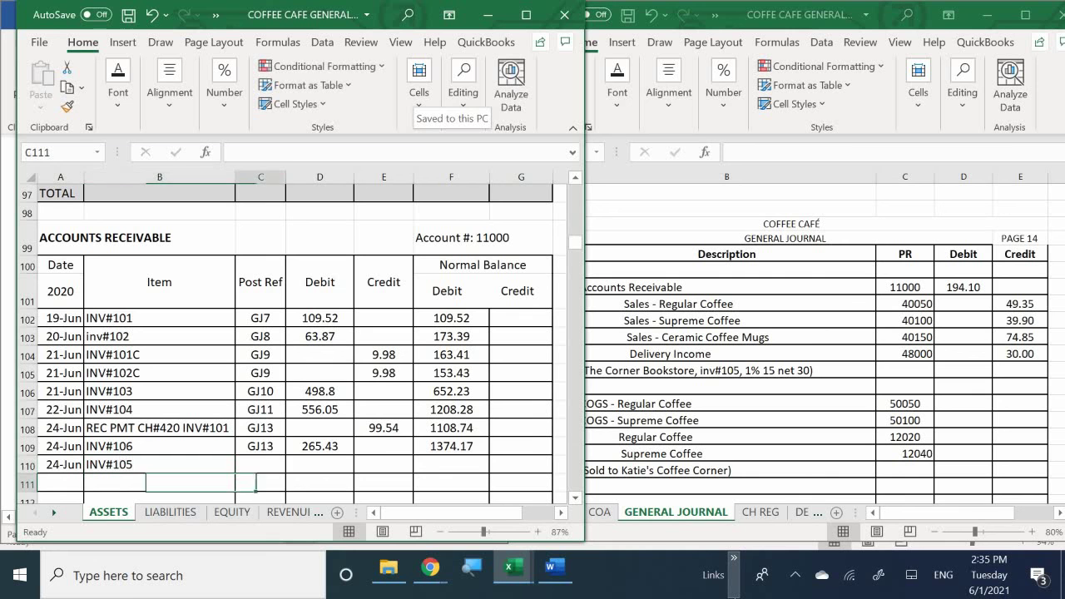
key(Up)
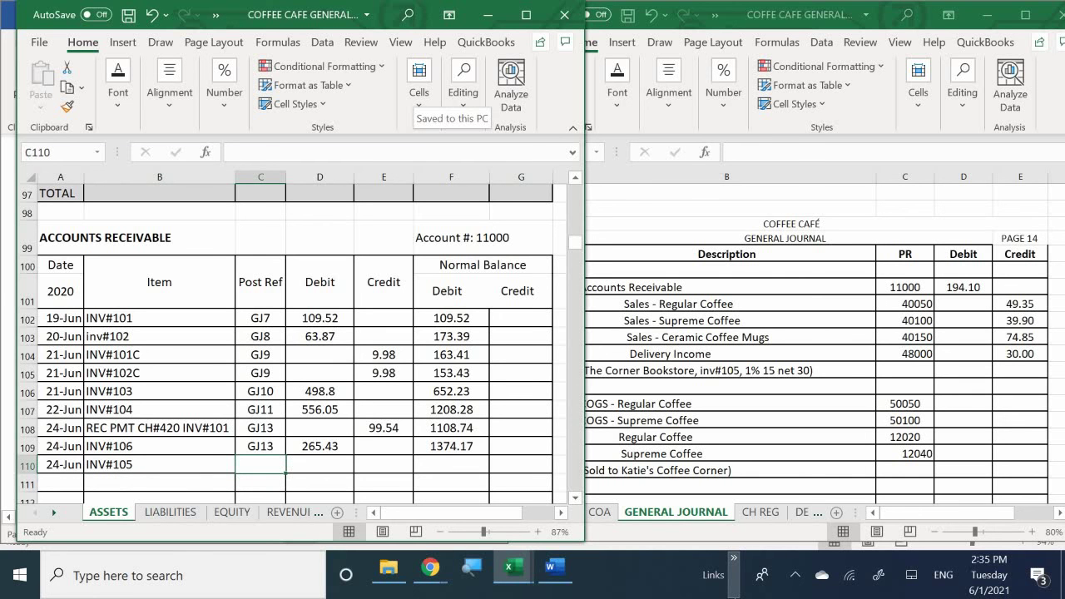
text(GJ14)
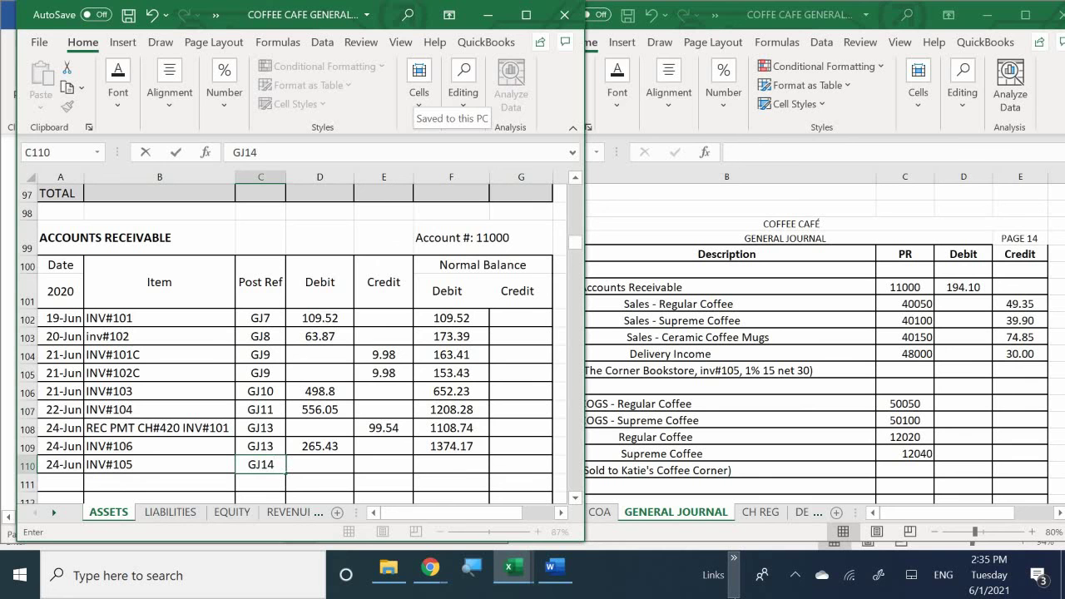
key(Tab)
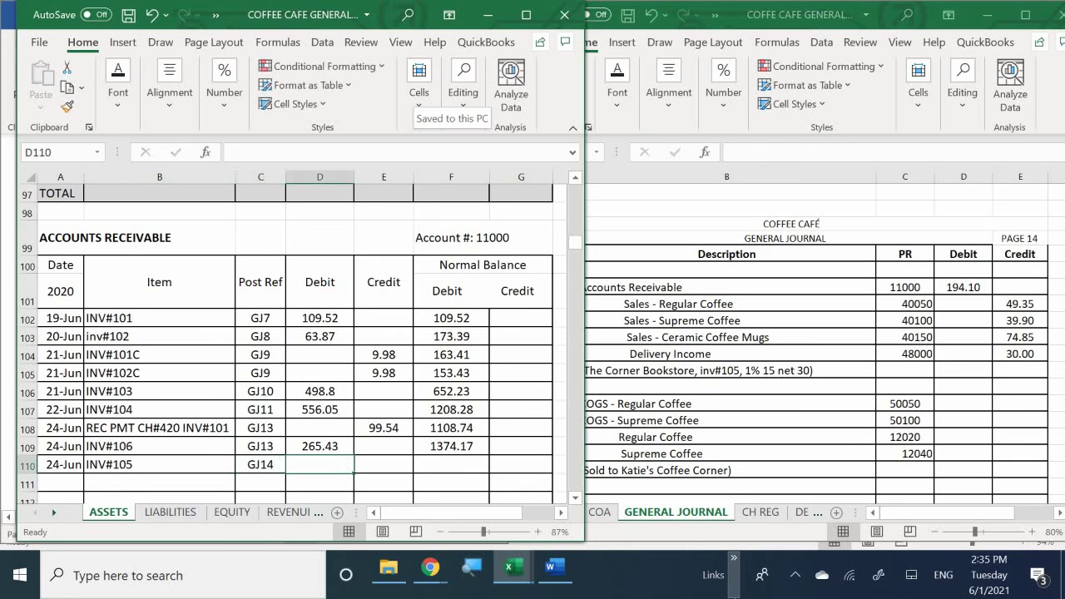
text(19)
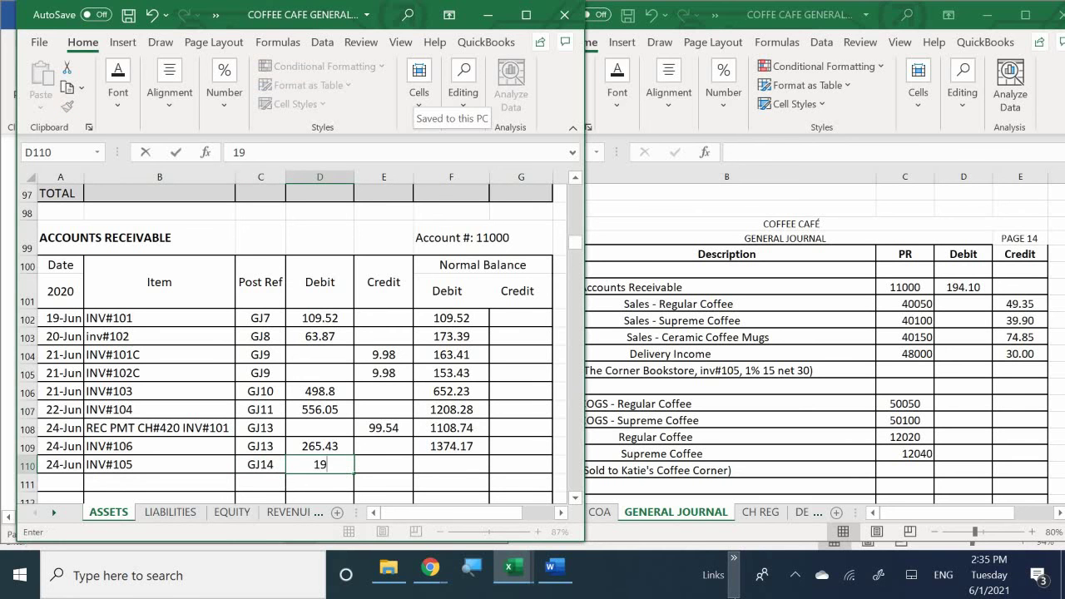
text(4.10)
key(Return)
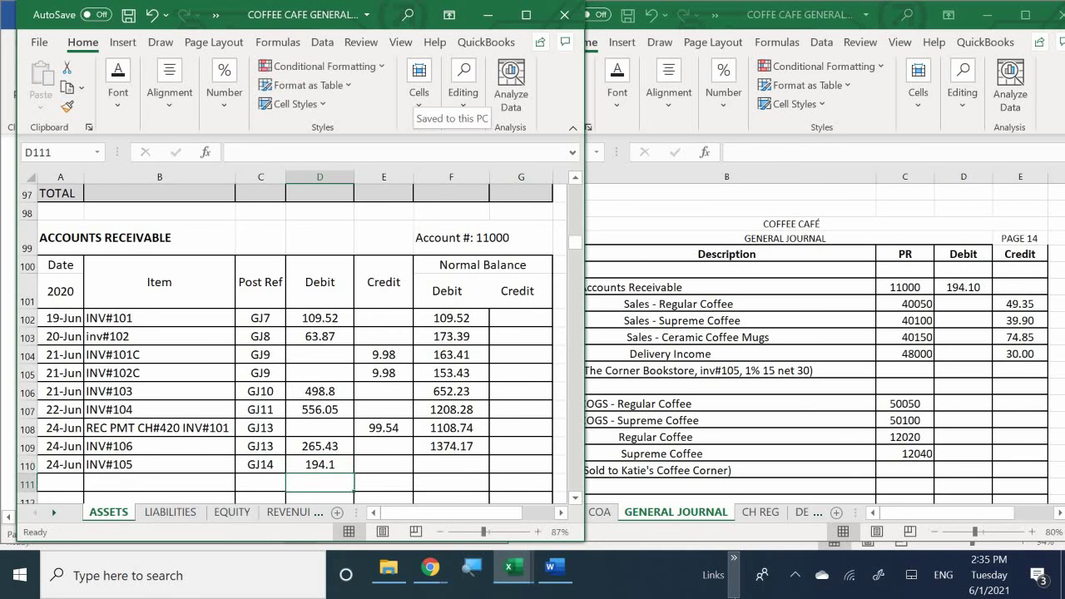
click(422, 443)
drag(488, 455, 487, 478)
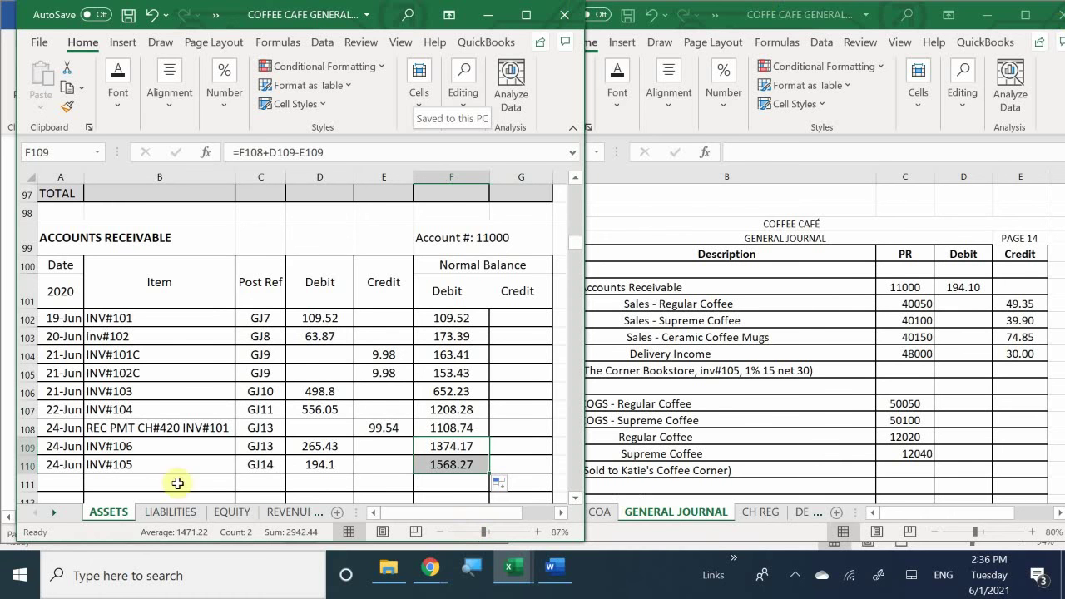
On the REVENUES sheet, start row 20 of the Sales – Regular Coffee account with date 6/24.
click(277, 509)
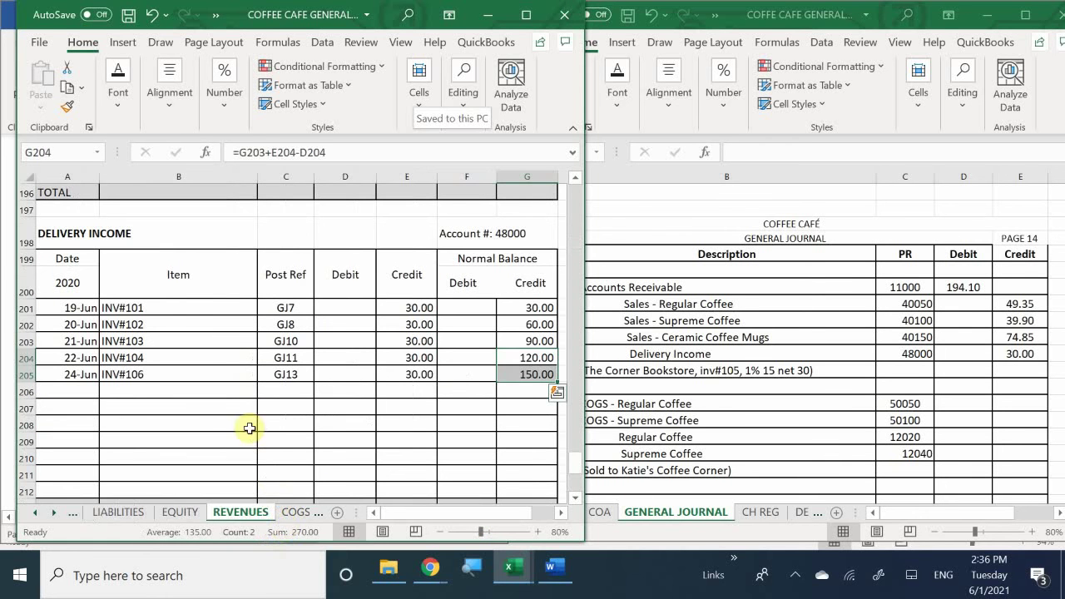
scroll(85, 378, up, 7)
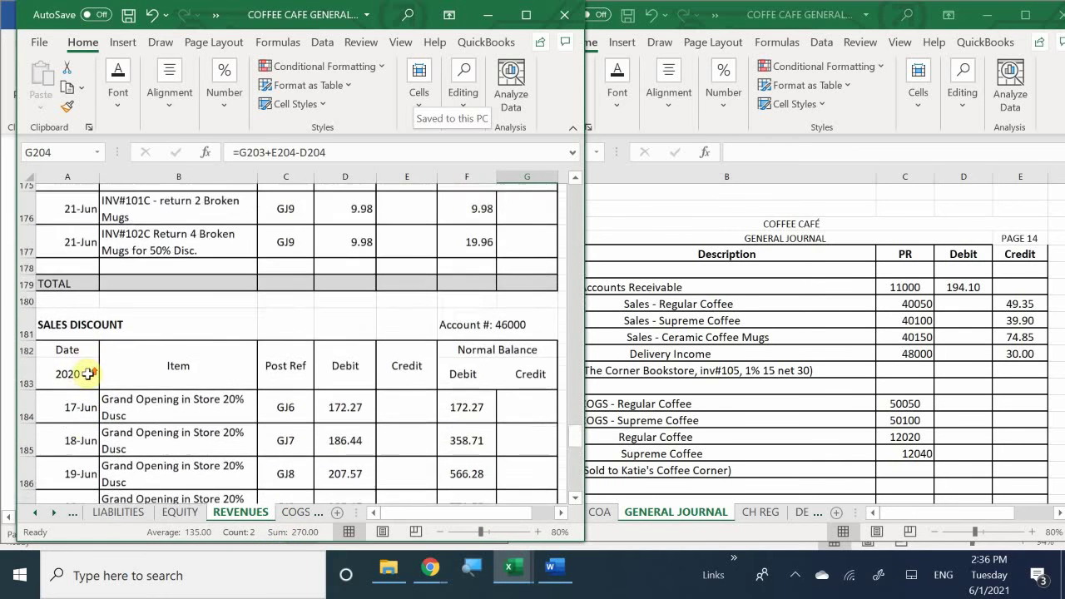
scroll(87, 373, up, 7)
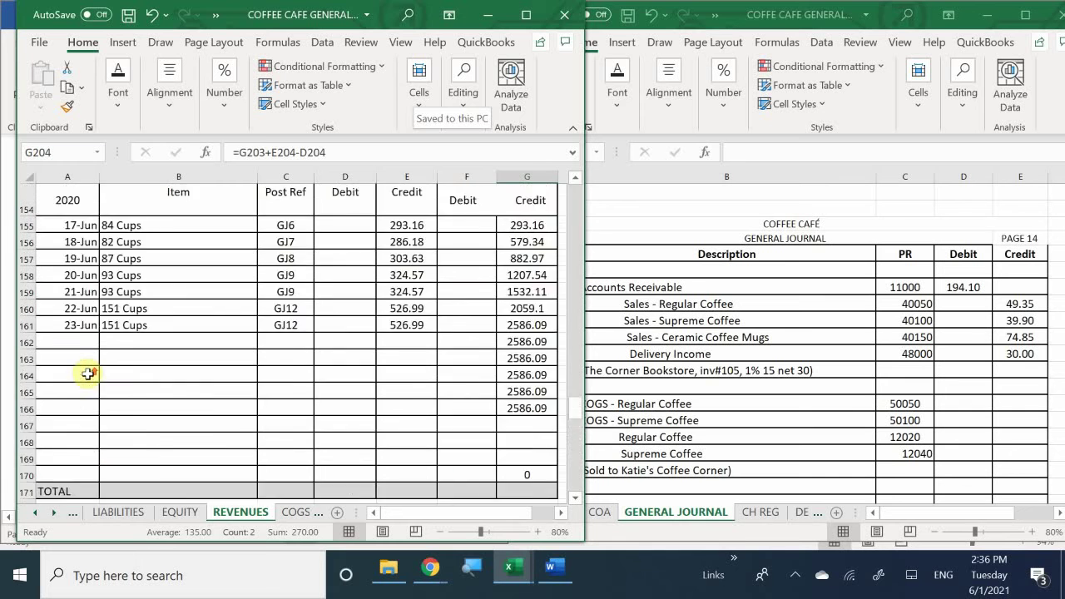
scroll(87, 373, up, 11)
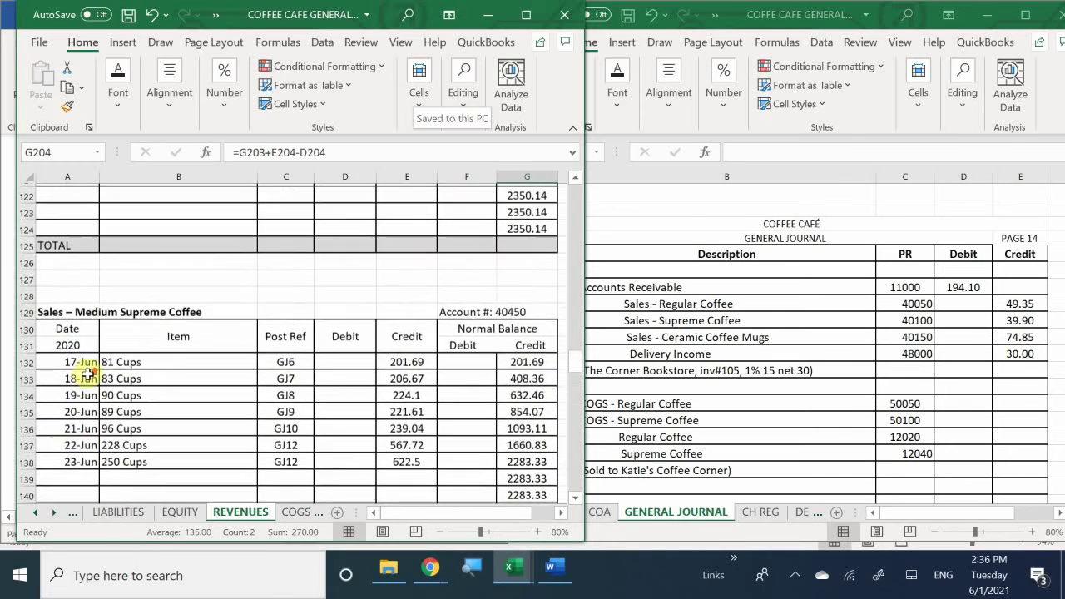
scroll(88, 374, up, 20)
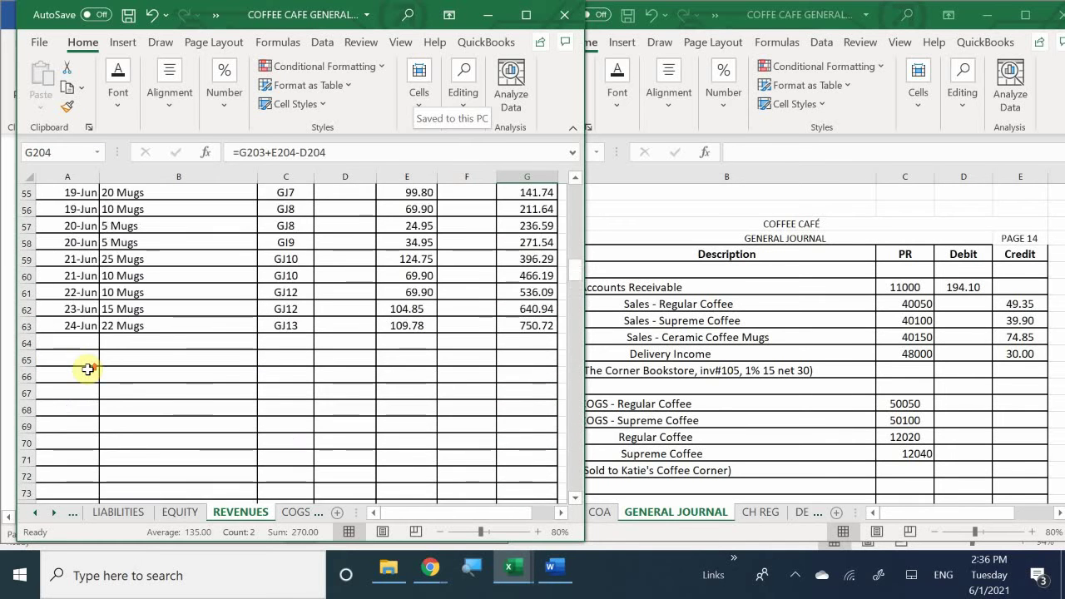
scroll(87, 370, up, 18)
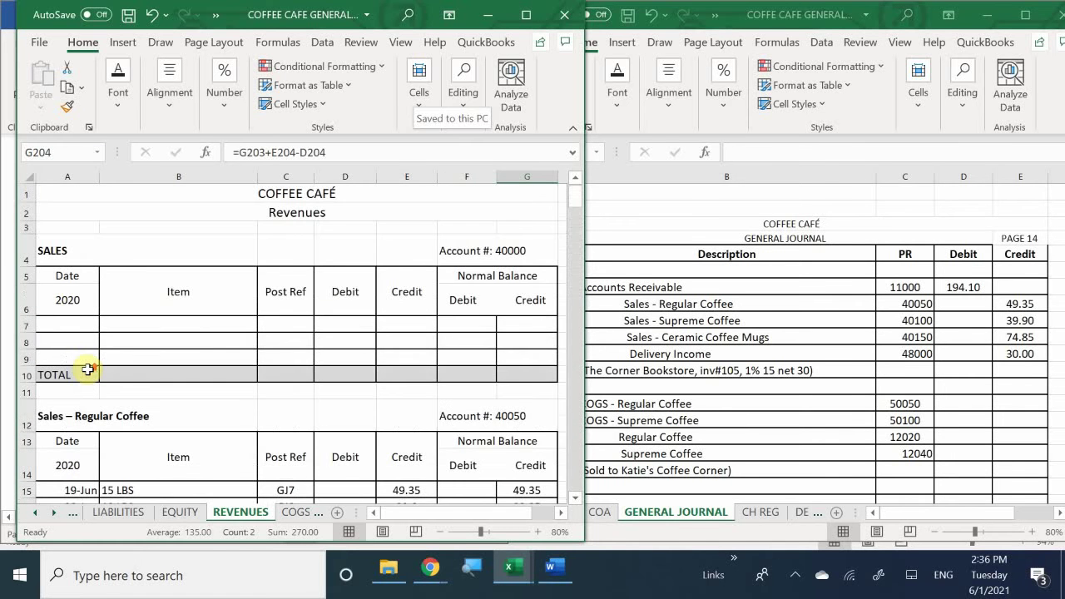
scroll(87, 373, down, 3)
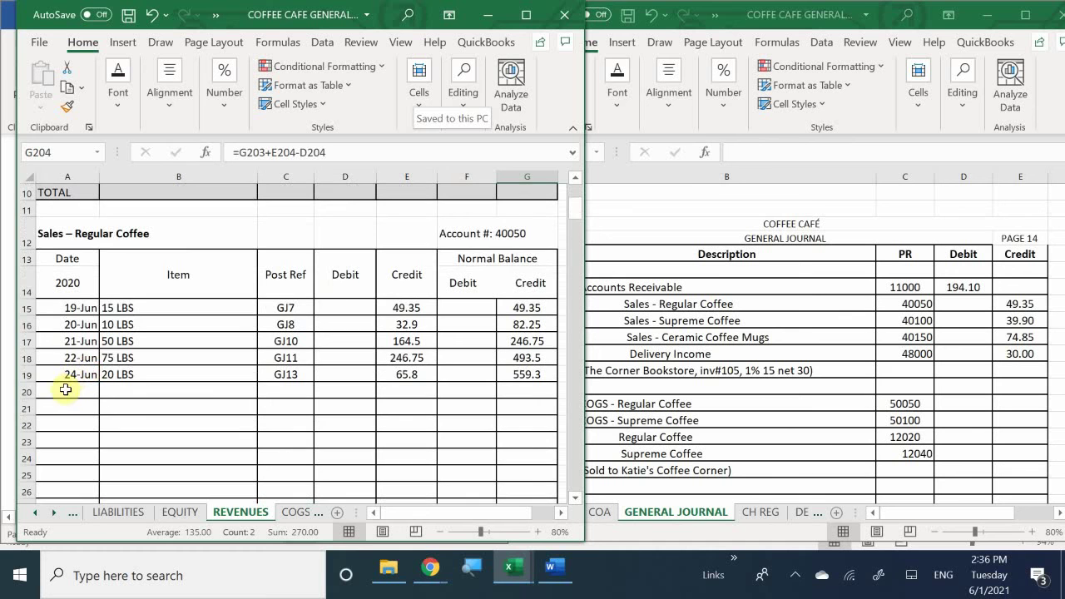
click(64, 390)
text(6/)
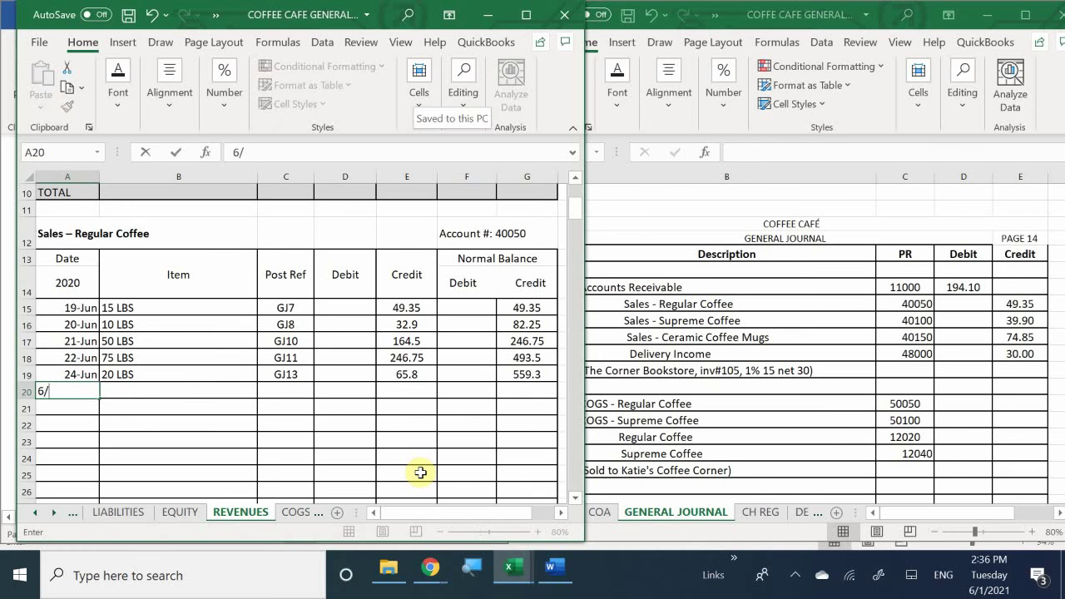
text(24)
key(Return)
key(Tab)
key(Up)
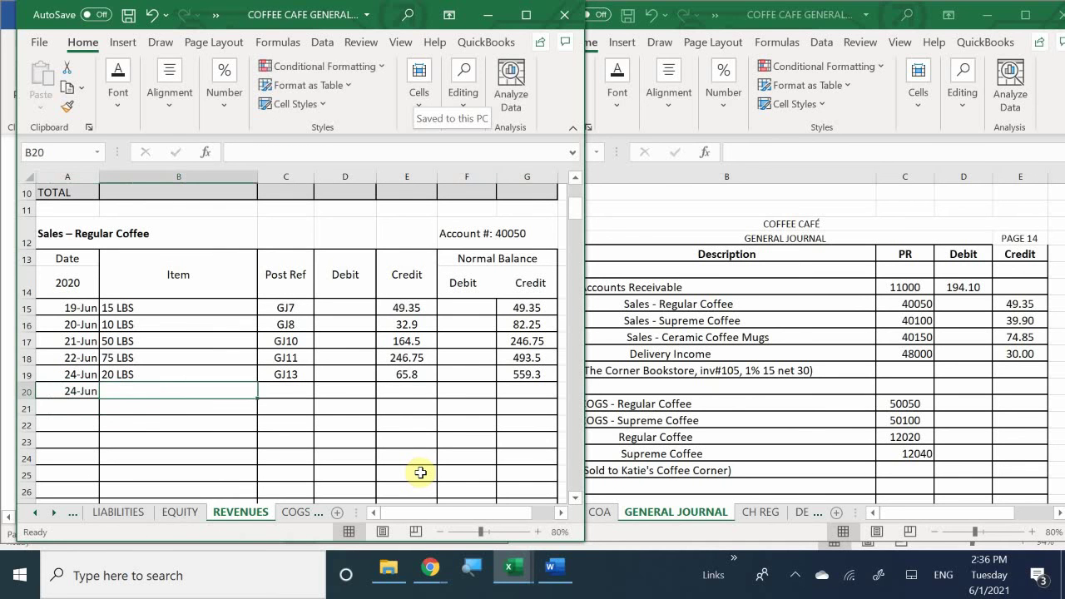
Enter 10 LBS as the item for the new regular coffee line in B20.
text(sp;)
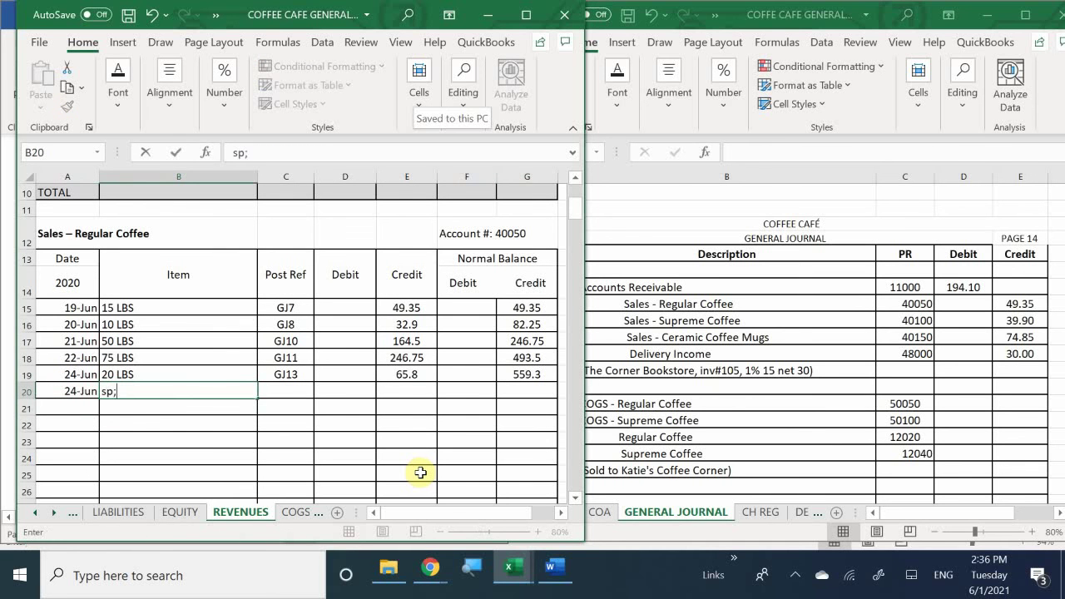
key(BackSpace)
text(old 10)
text( LB)
key(BackSpace)
text(V)
key(BackSpace)
text(B)
key(BackSpace)
key(BackSpace)
key(BackSpace)
key(BackSpace)
key(BackSpace)
key(BackSpace)
key(BackSpace)
key(BackSpace)
key(BackSpace)
key(BackSpace)
text(10 LB)
key(BackSpace)
key(BackSpace)
text(LBS)
key(Tab)
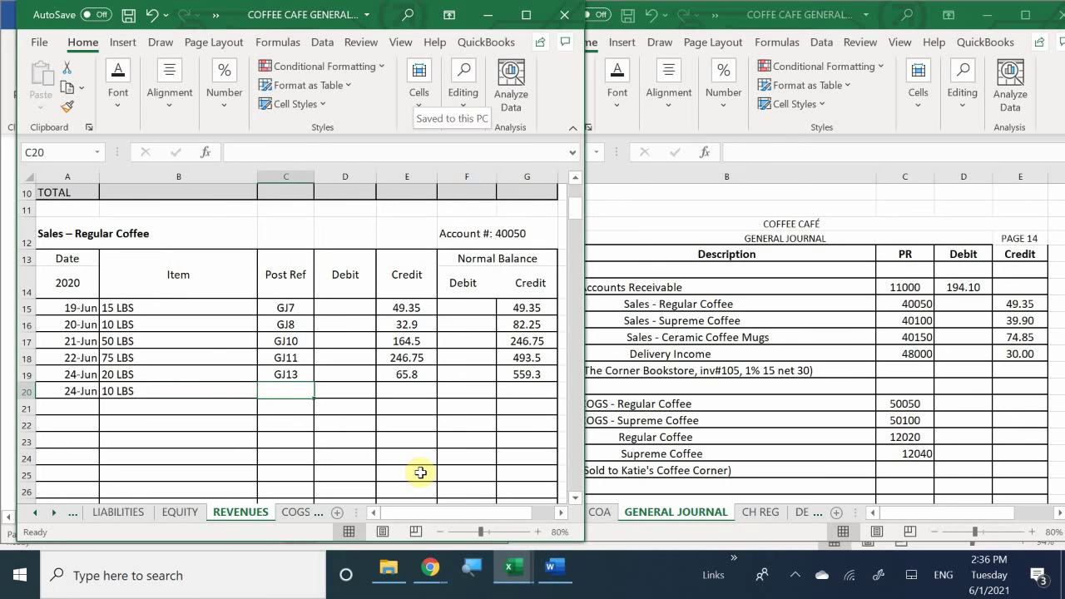
Give the regular coffee line in row 20 post reference GJ14 and credit 49.35.
text(GJ14)
key(Return)
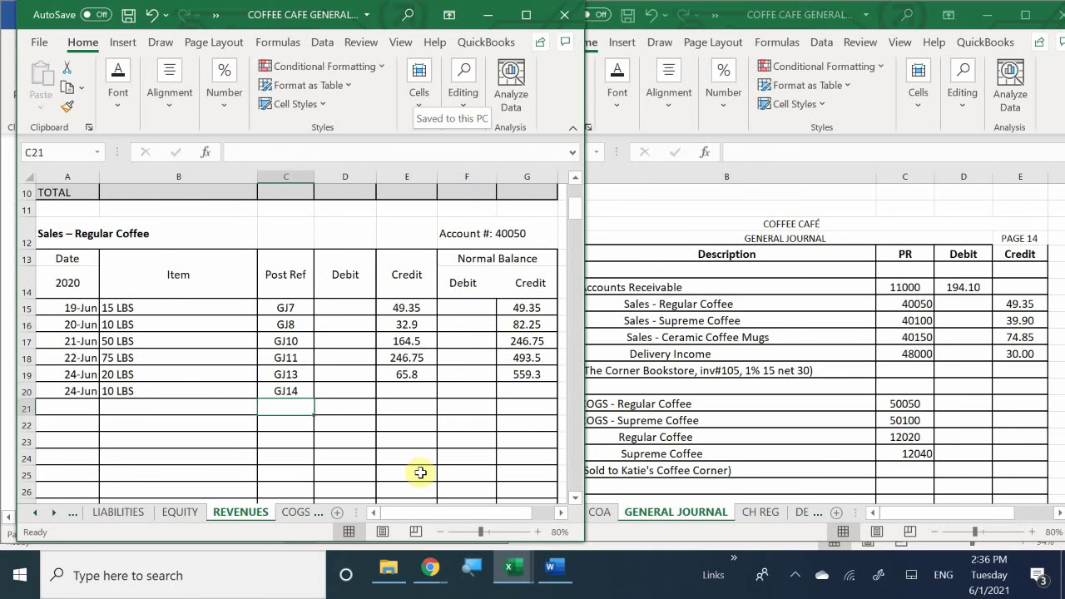
key(Right)
key(Up)
key(Right)
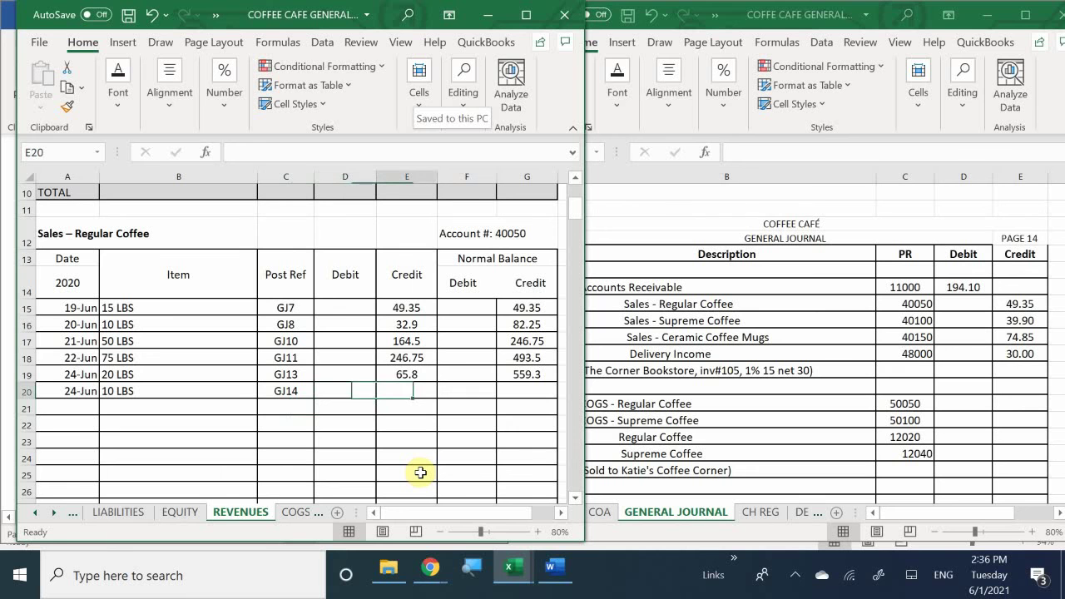
text(49.35)
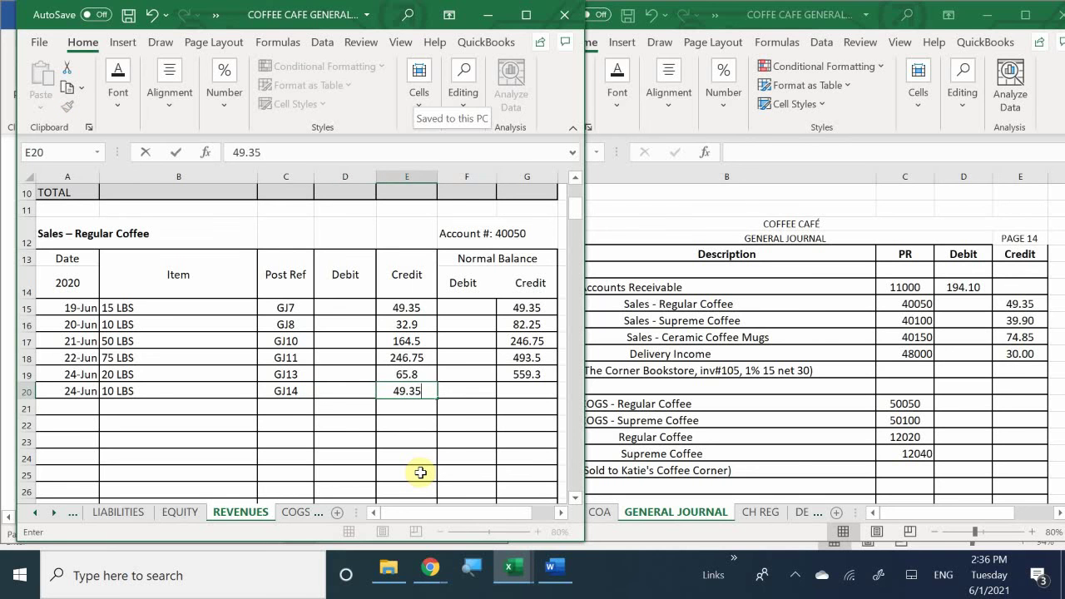
key(Return)
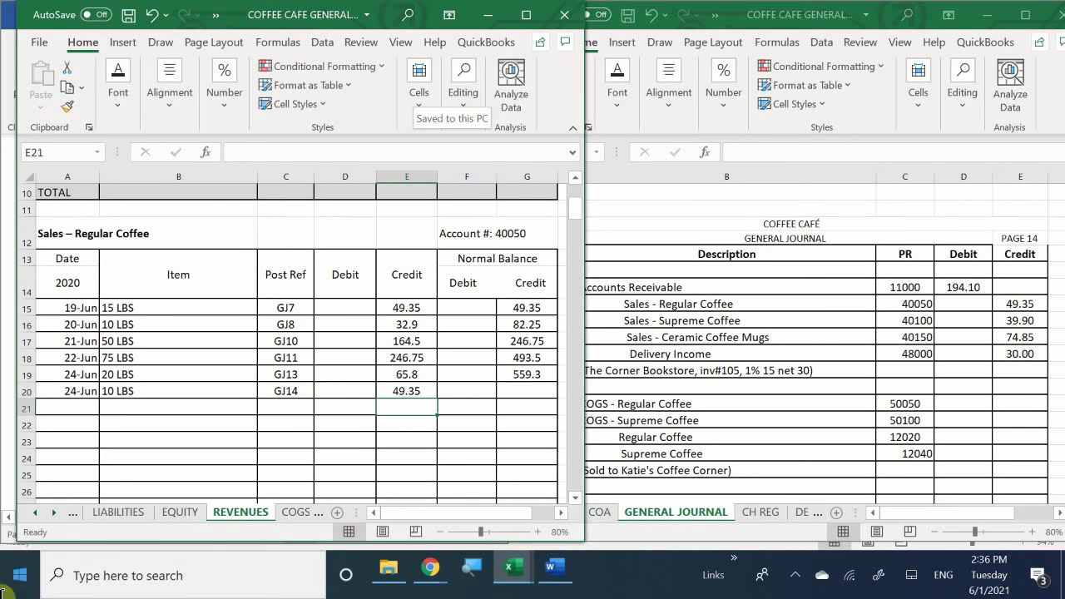
Extend the regular coffee running balance formula from G19 to G20.
click(532, 388)
click(537, 375)
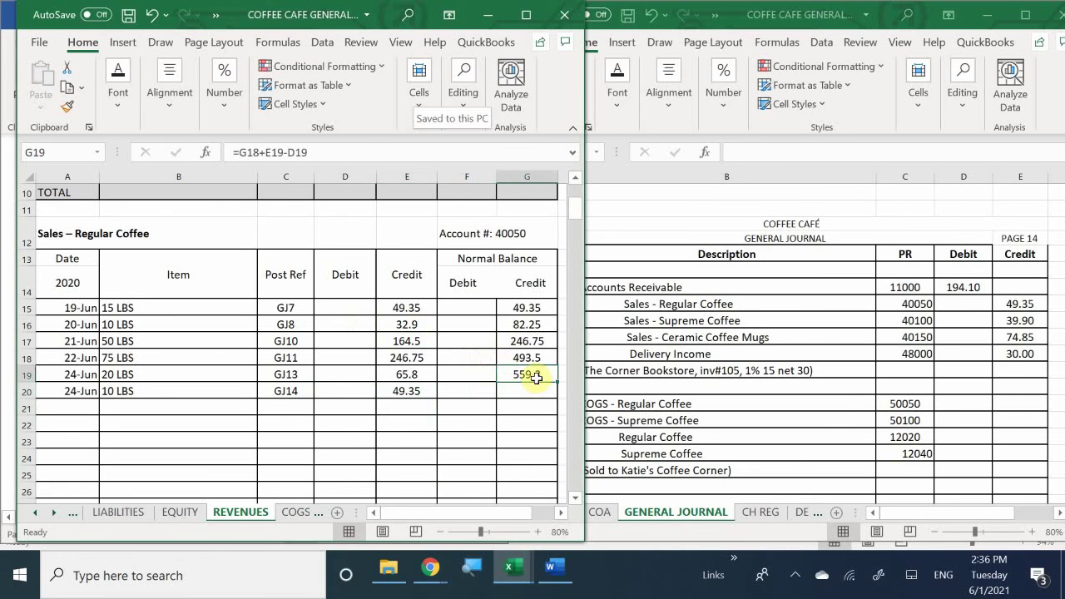
drag(557, 382, 553, 399)
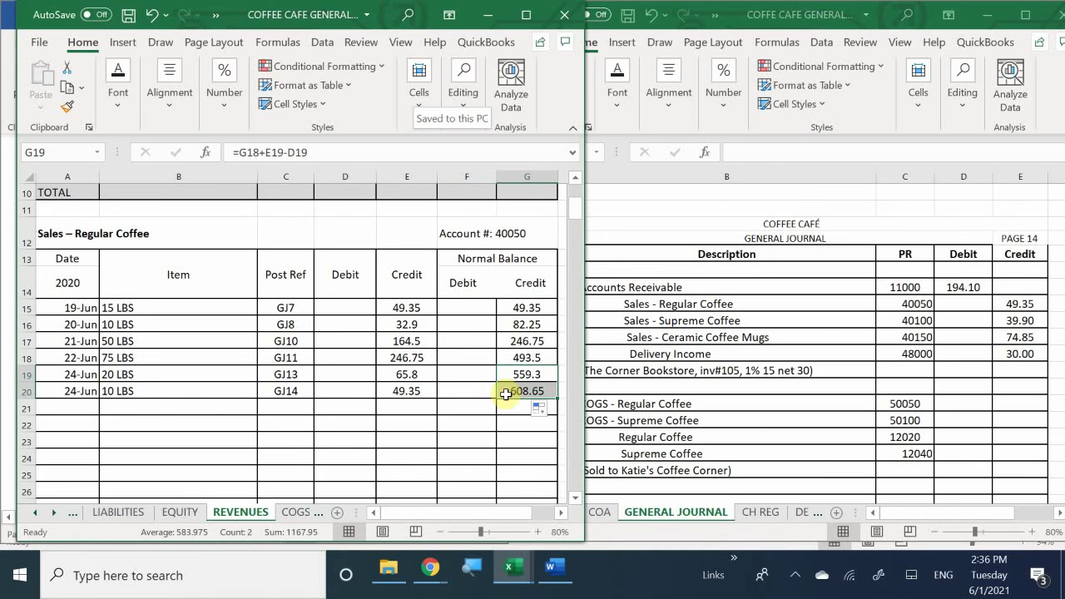
click(474, 422)
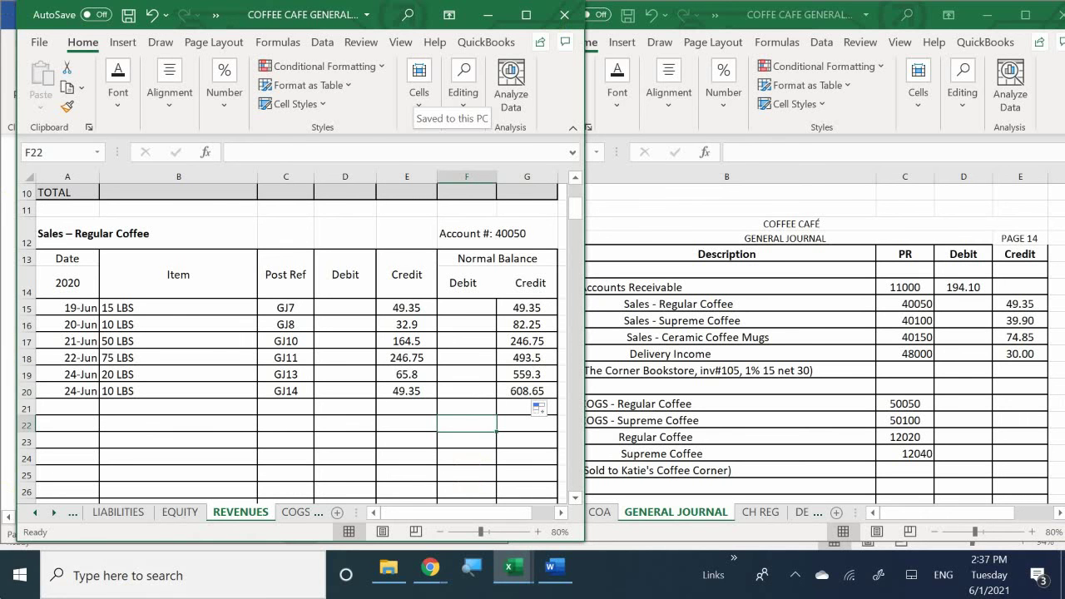
Start row 39 of the Sales – Supreme Coffee account with date 6/24.
click(138, 409)
scroll(139, 414, down, 1)
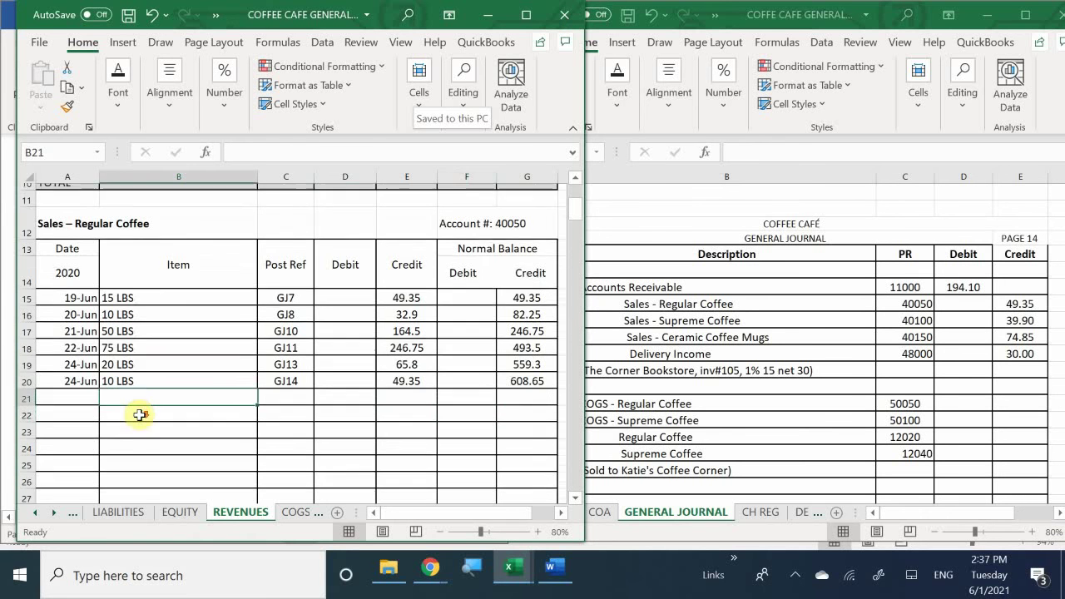
scroll(139, 415, down, 4)
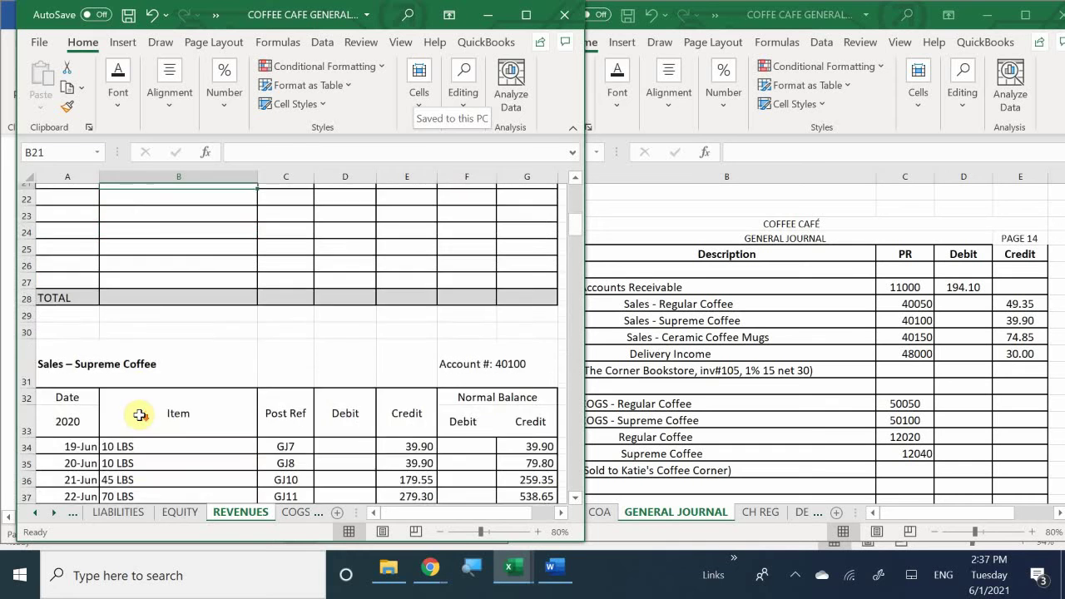
scroll(139, 415, down, 2)
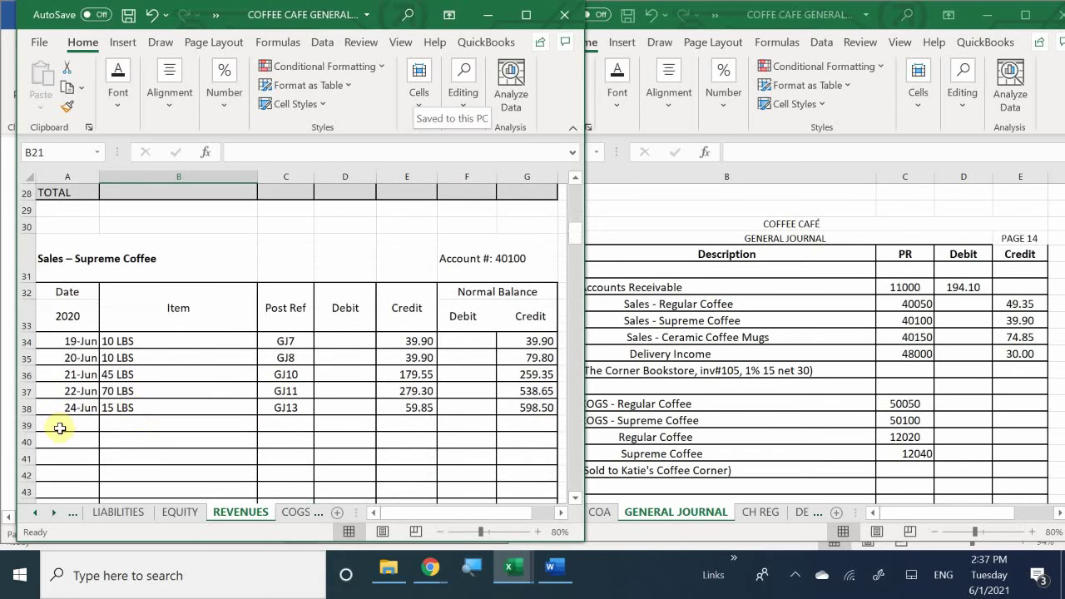
click(59, 428)
text(6/)
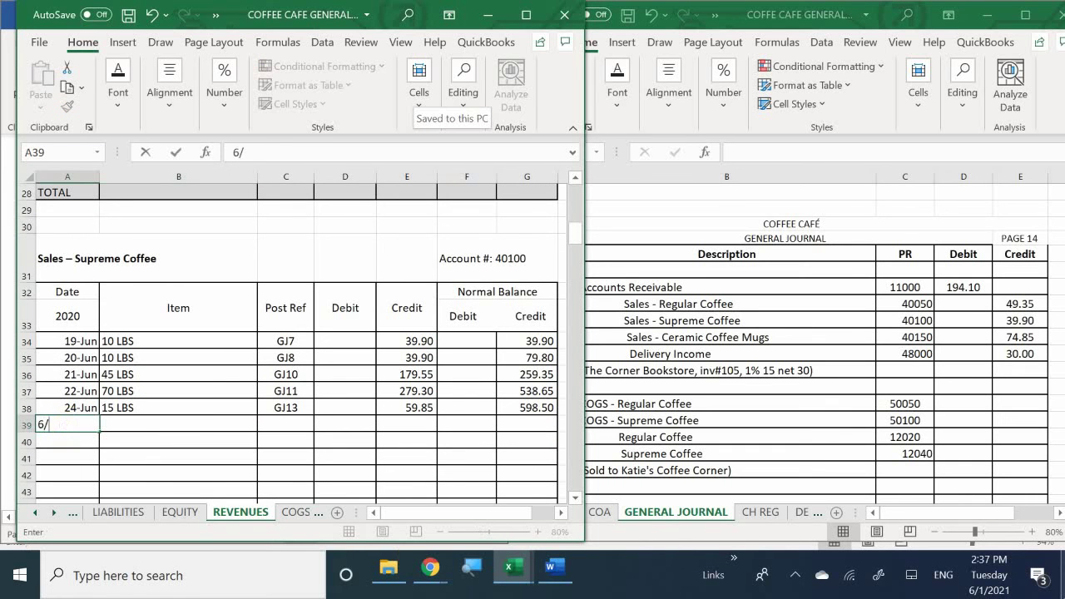
text(24-Jun)
key(Return)
click(178, 425)
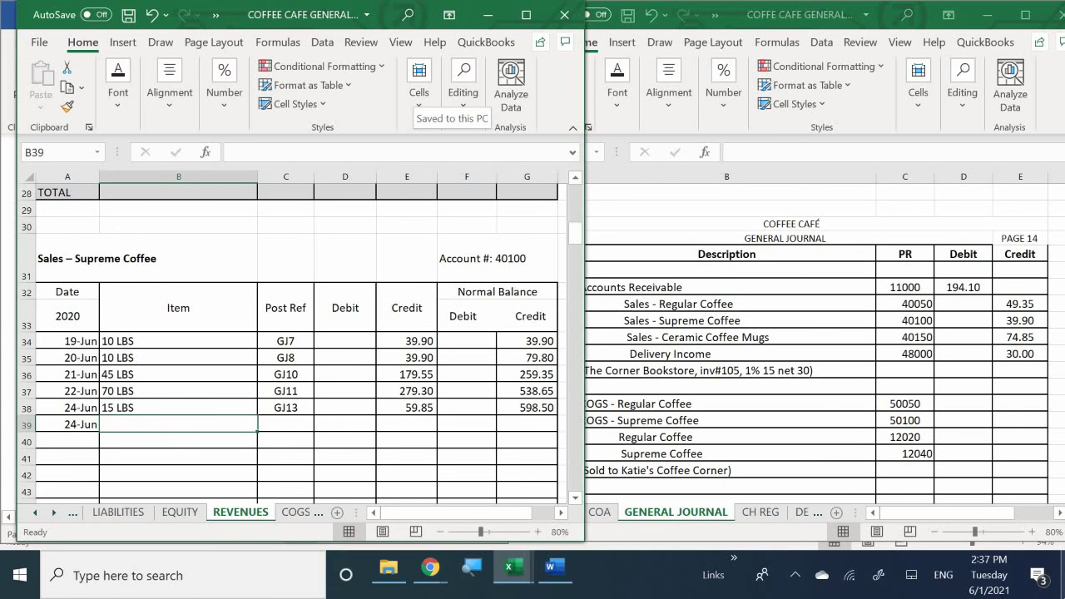
Enter 15 LBS as the item for the new supreme coffee line in B39.
text(15)
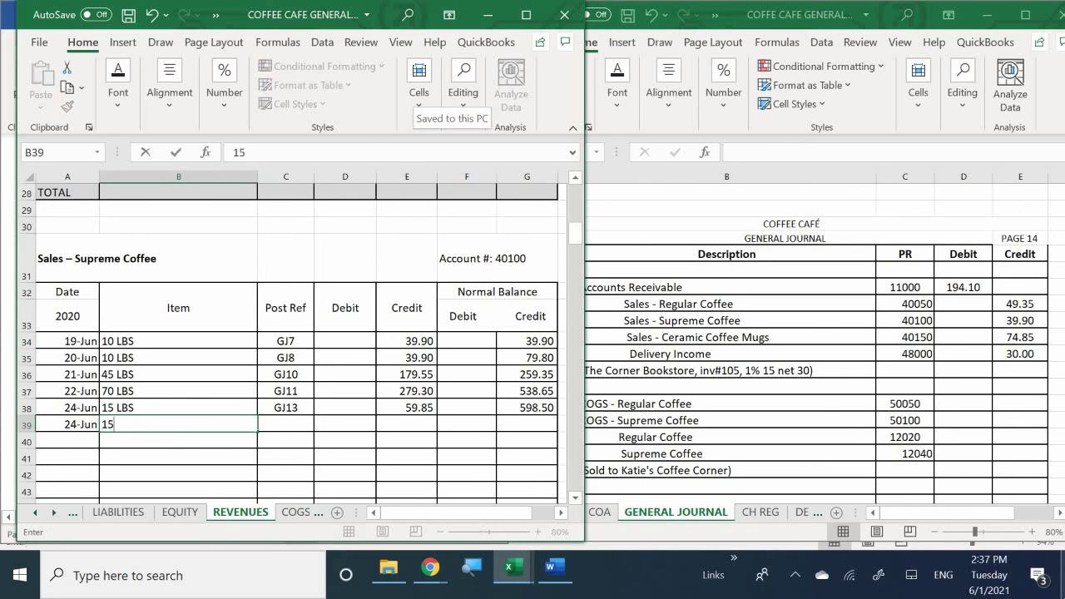
key(BackSpace)
key(BackSpace)
text(15)
key(Return)
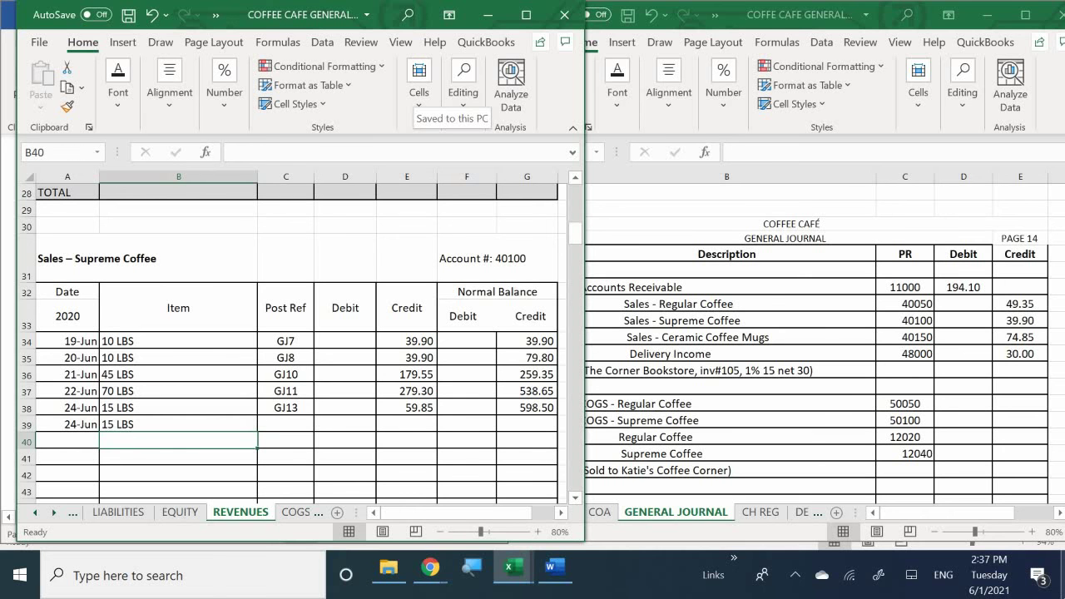
Give the supreme coffee line in row 39 post reference GJ14 and credit 39.90.
key(Right)
key(Right)
key(Up)
key(Left)
key(Up)
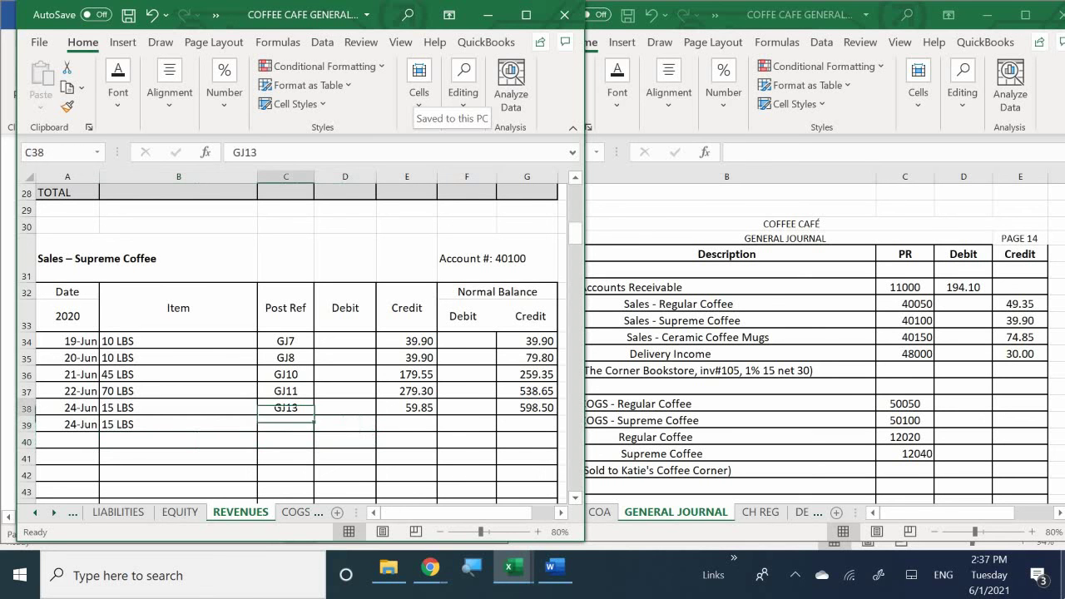
key(Down)
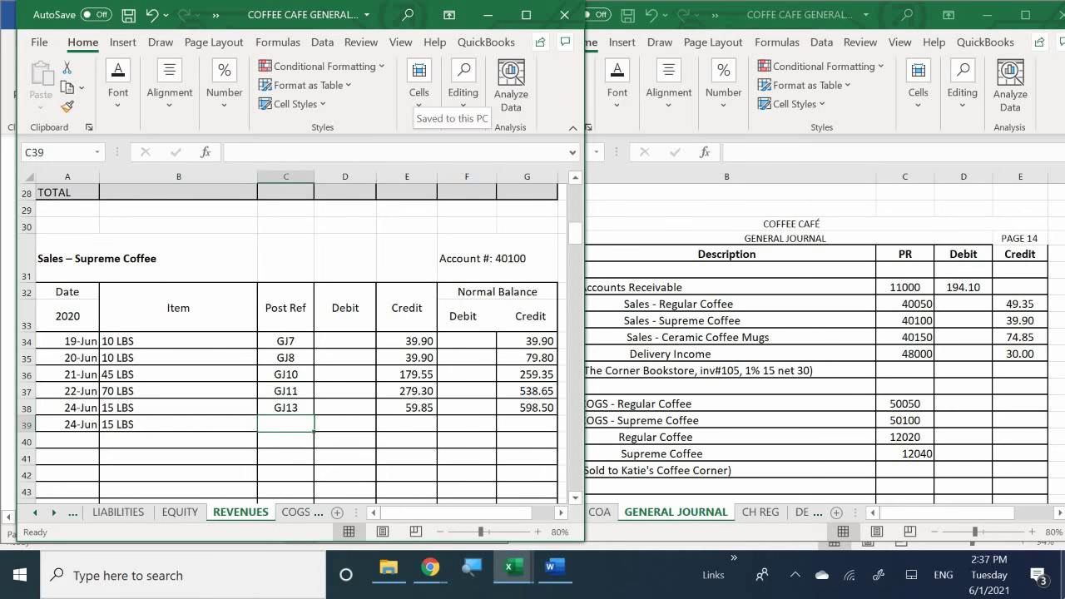
text(GJ14)
key(Tab)
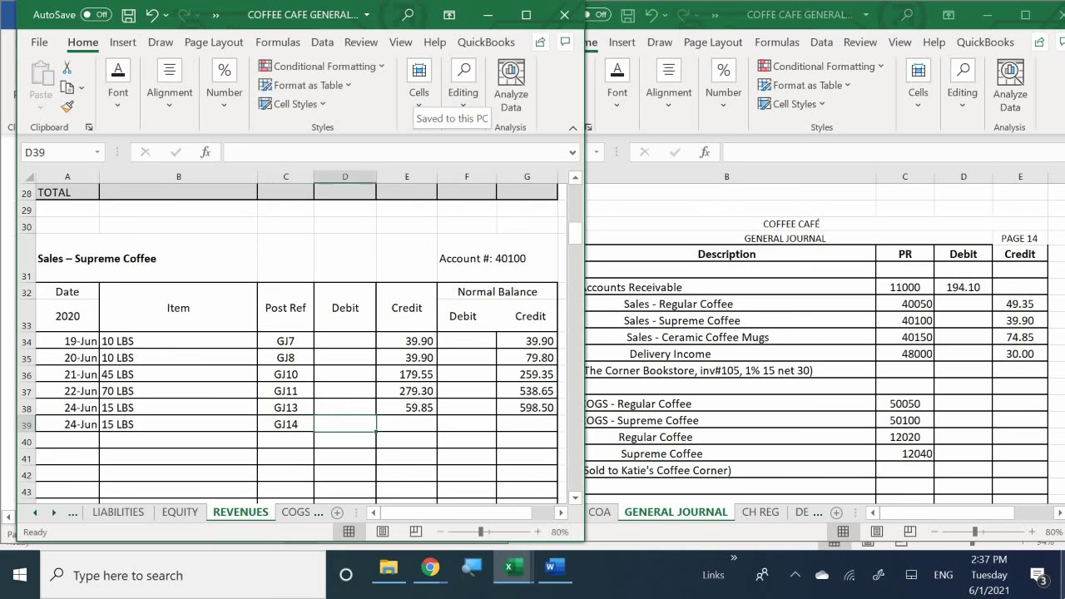
key(Tab)
text(39.90)
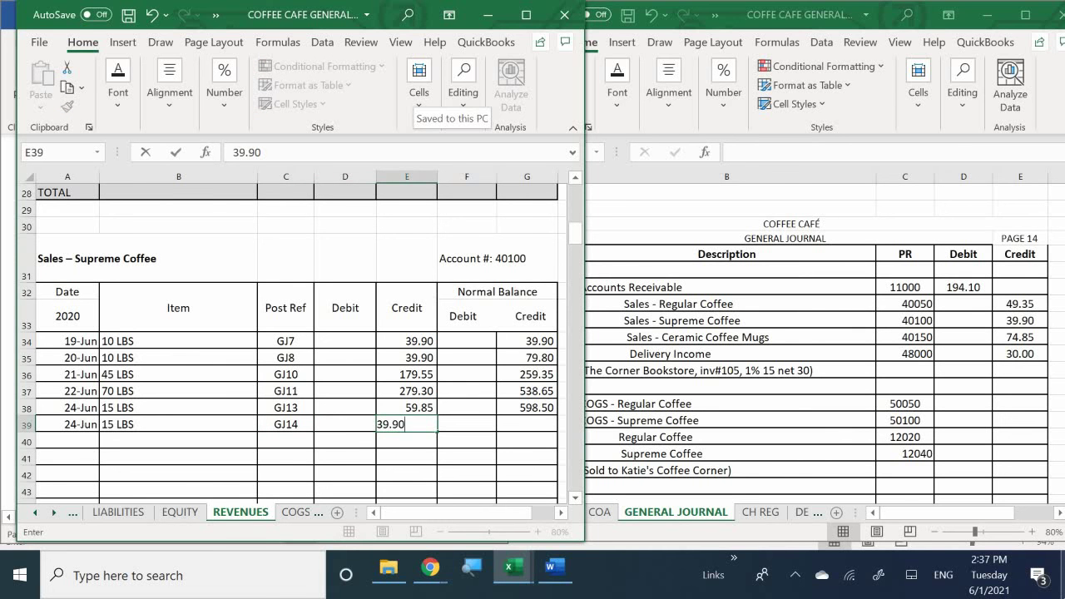
key(Return)
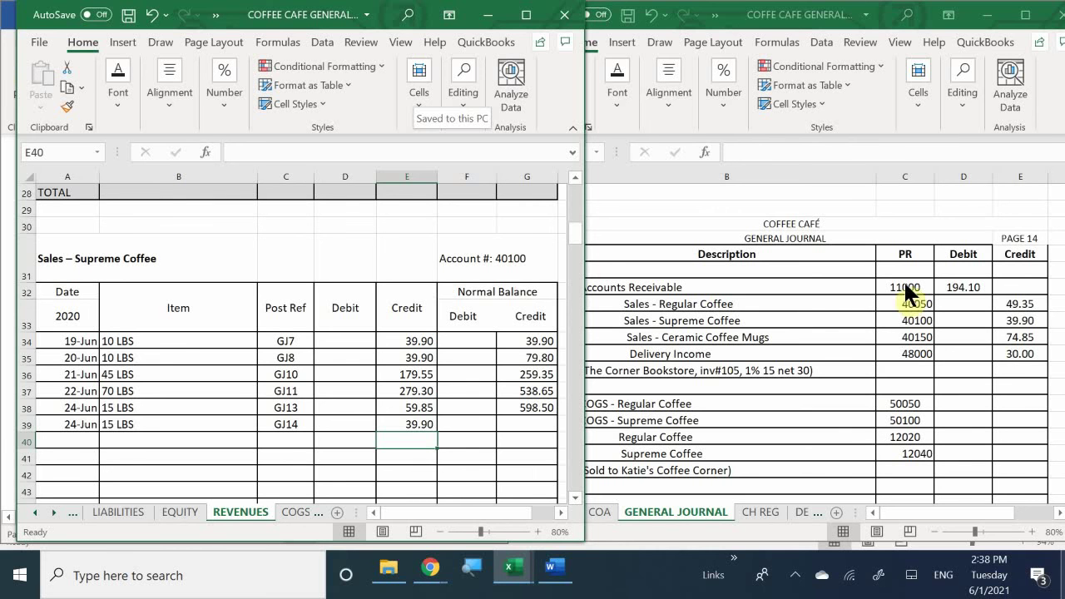
Change the supreme coffee item in B39 to 10 LBS.
click(131, 423)
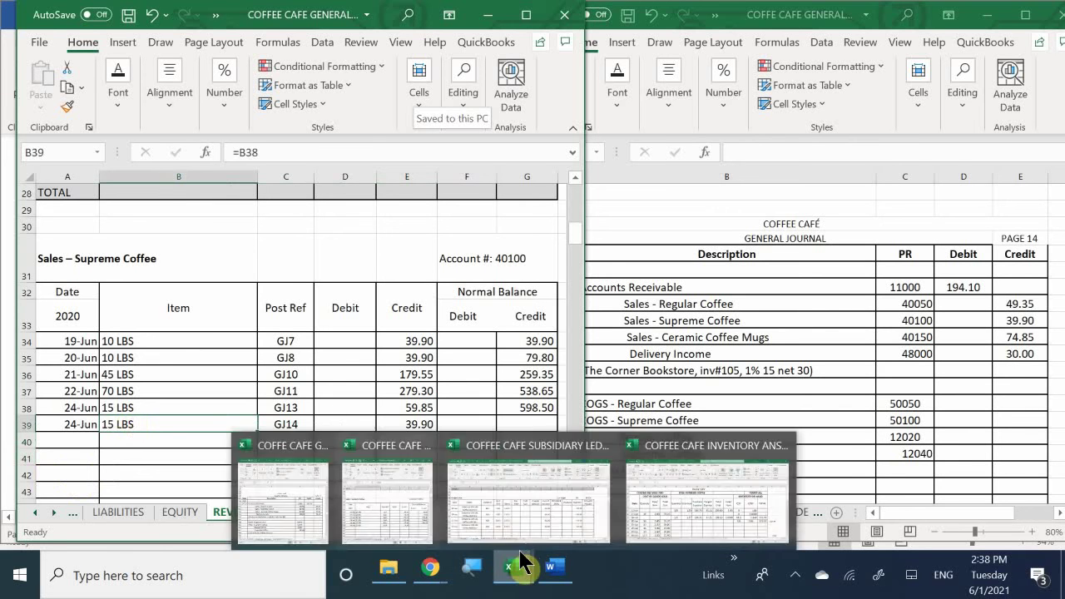
key(BackSpace)
text(10)
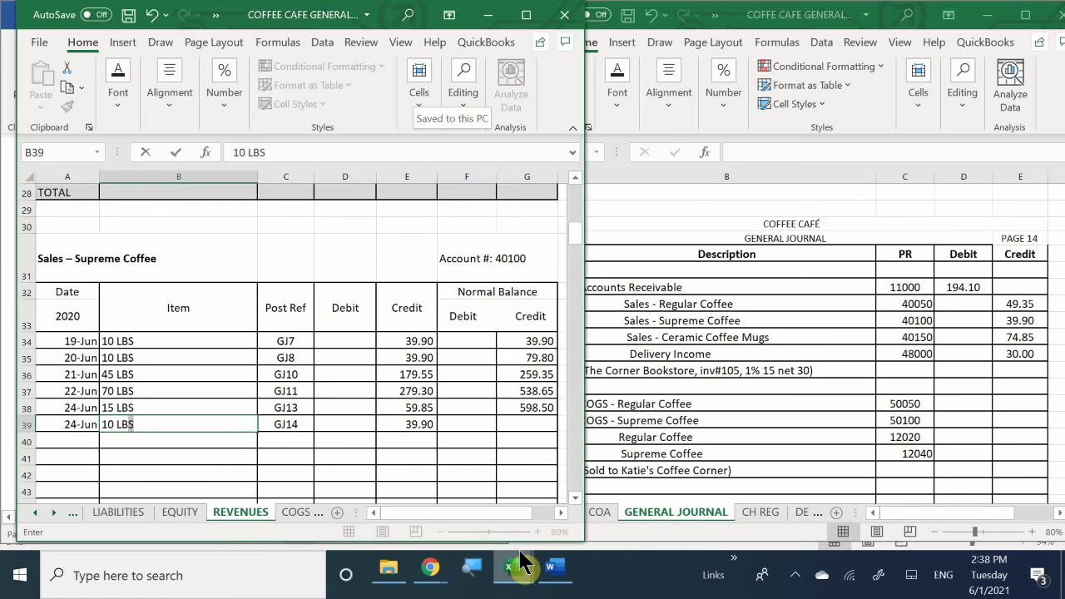
key(Return)
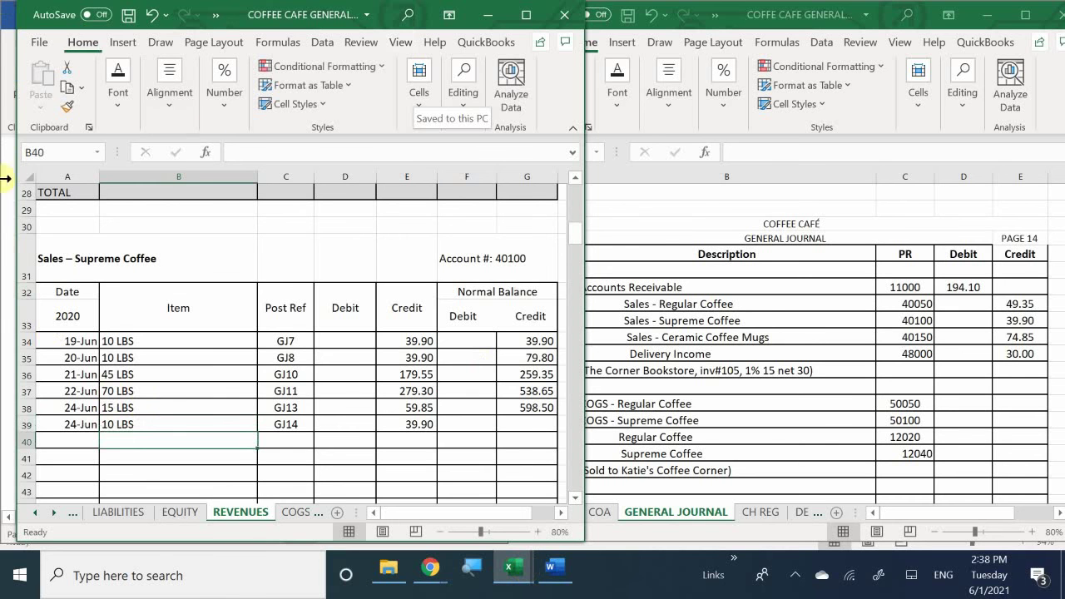
Correct the item of the latest Sales – Regular Coffee line in B20 to 15 LBS by referencing cell B15.
scroll(84, 308, up, 6)
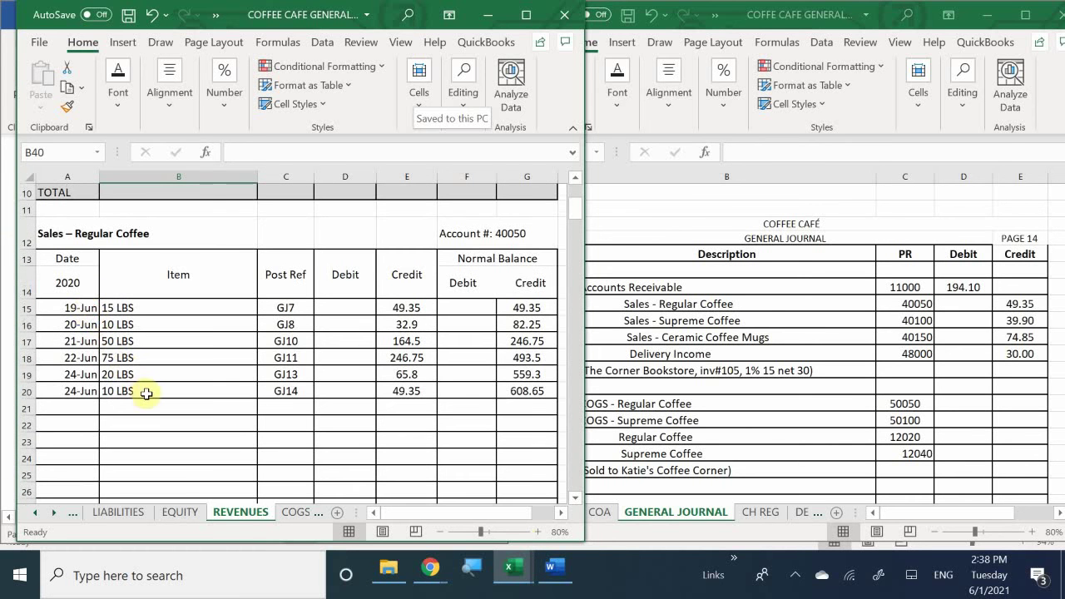
click(146, 393)
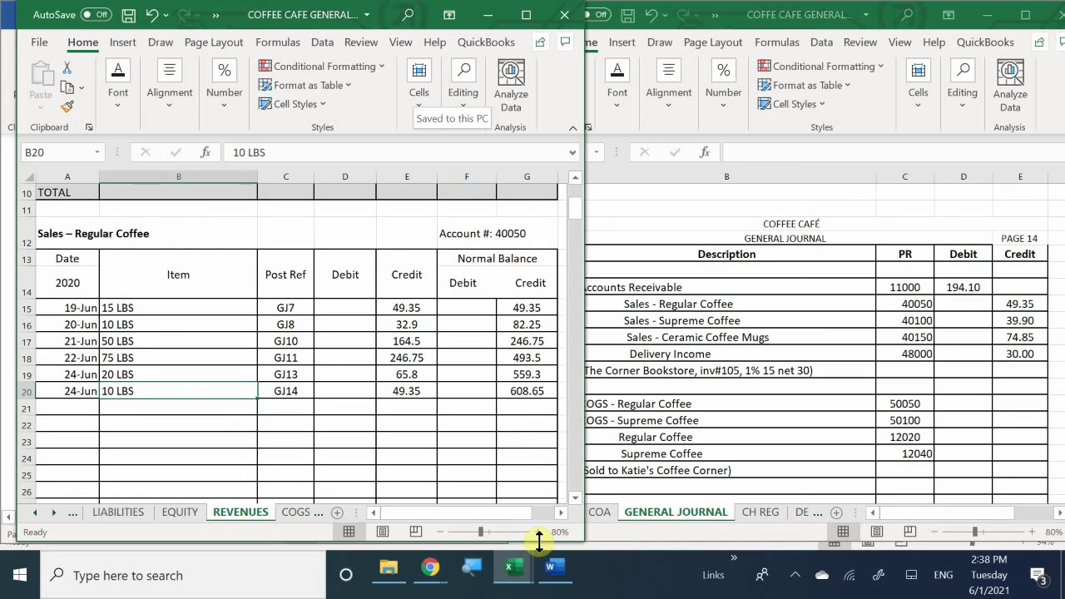
text(=)
key(Up)
key(Up)
key(Up)
key(Up)
key(Up)
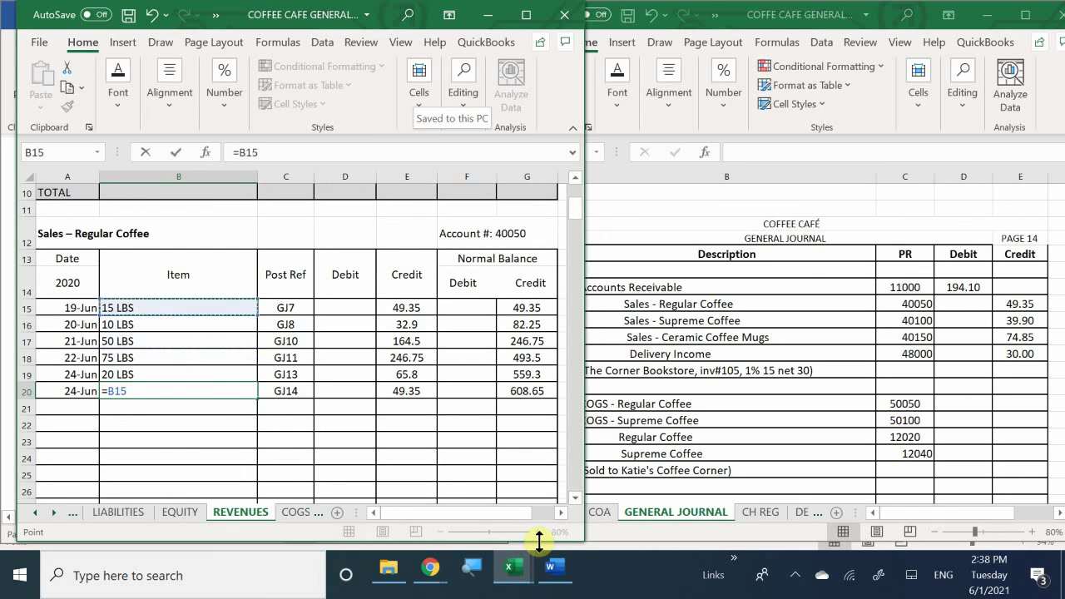
key(Return)
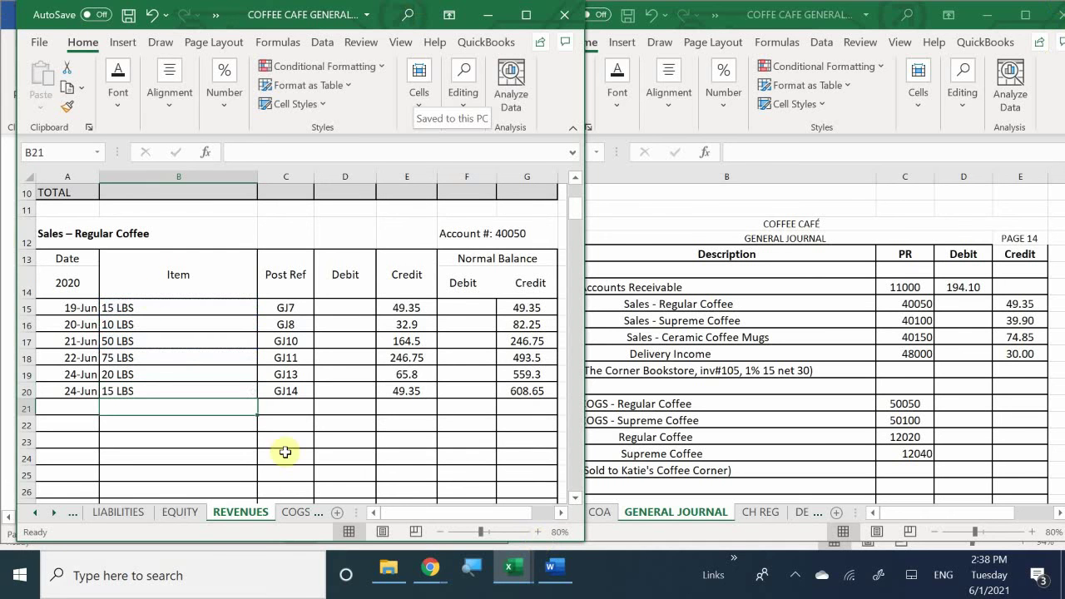
click(144, 455)
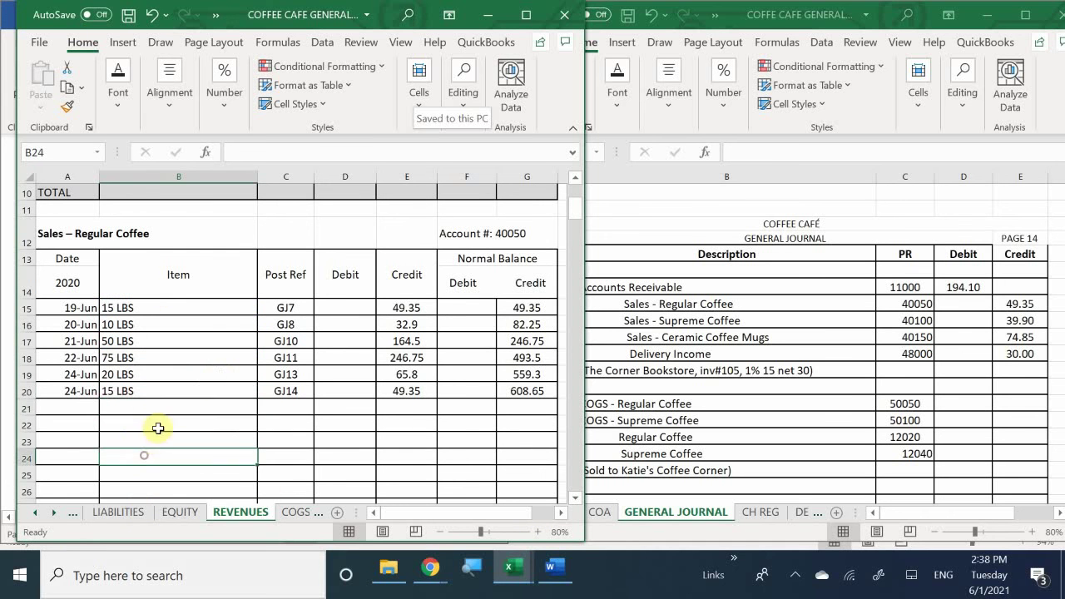
Extend the running credit balance formula of the Sales – Supreme Coffee account from G38 to G39.
scroll(158, 427, down, 6)
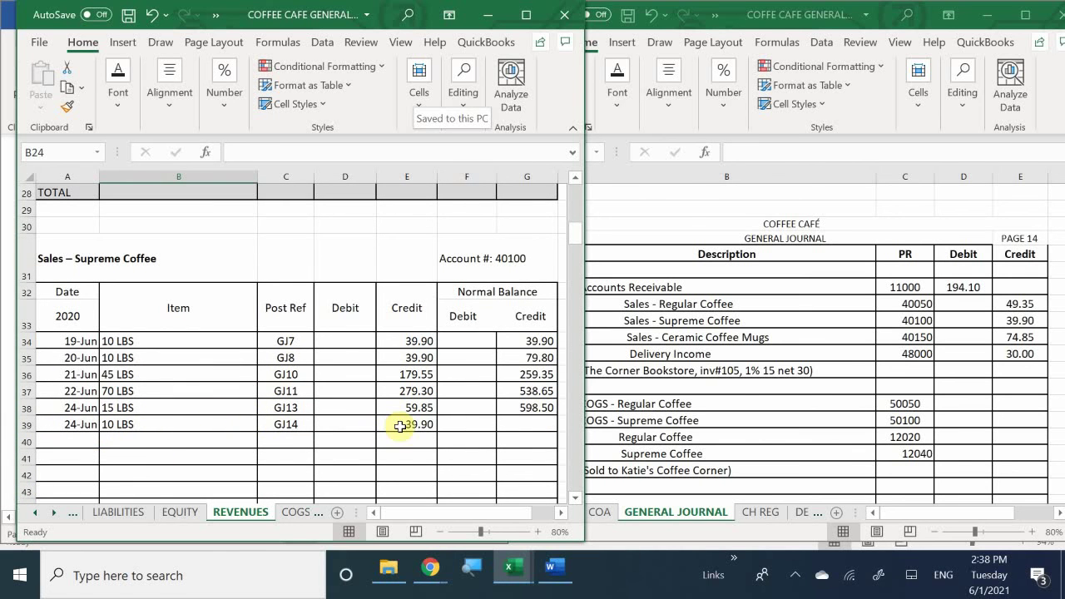
click(539, 408)
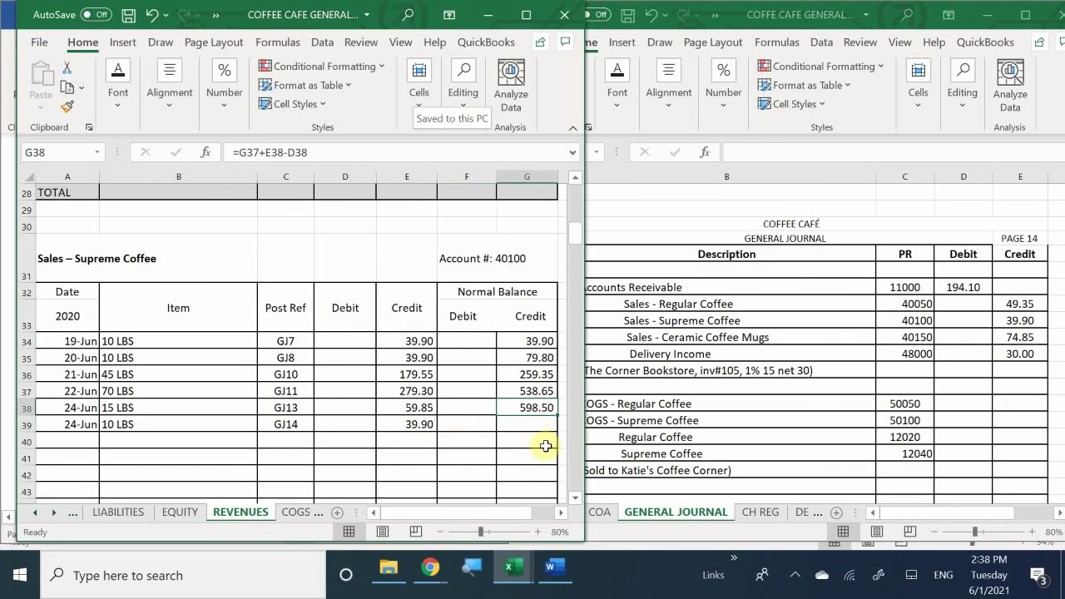
drag(556, 413, 557, 432)
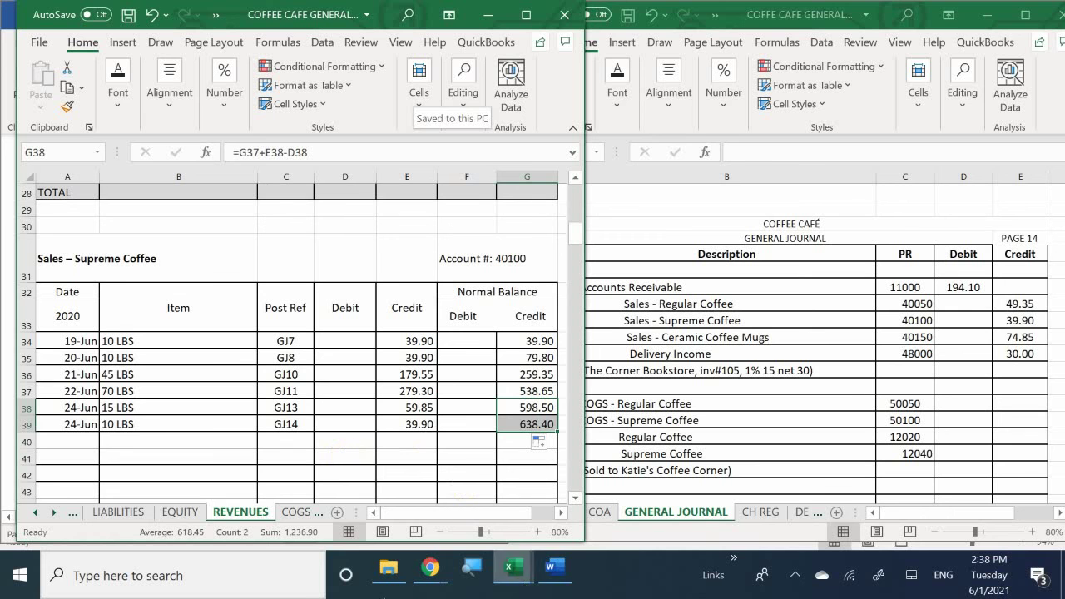
Start row 64 of the Sales – Ceramic Coffee Mugs account with date 6/24.
mouse_move(554, 569)
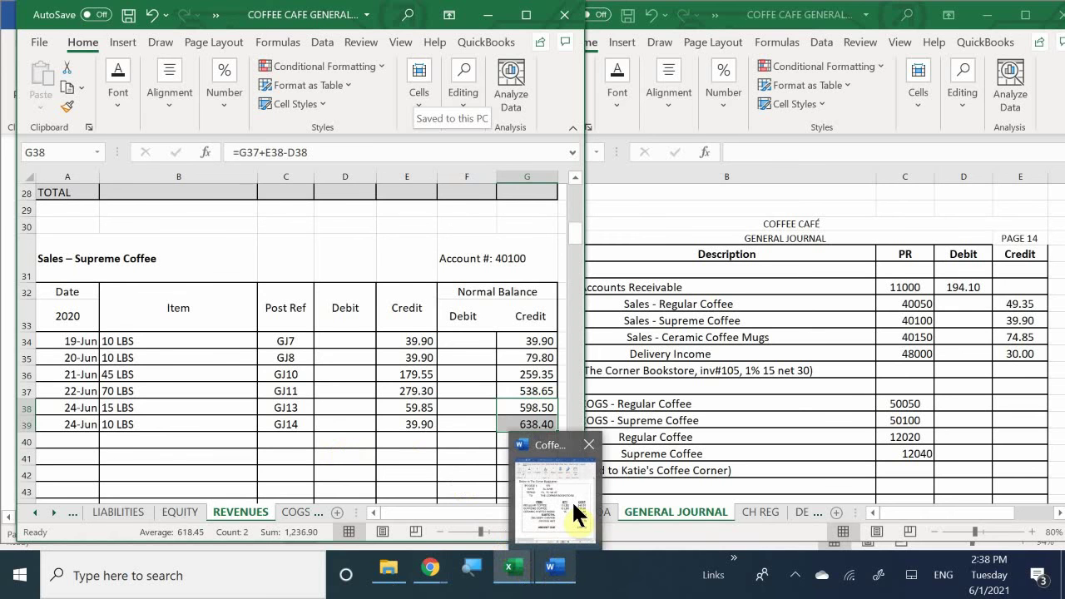
mouse_move(572, 500)
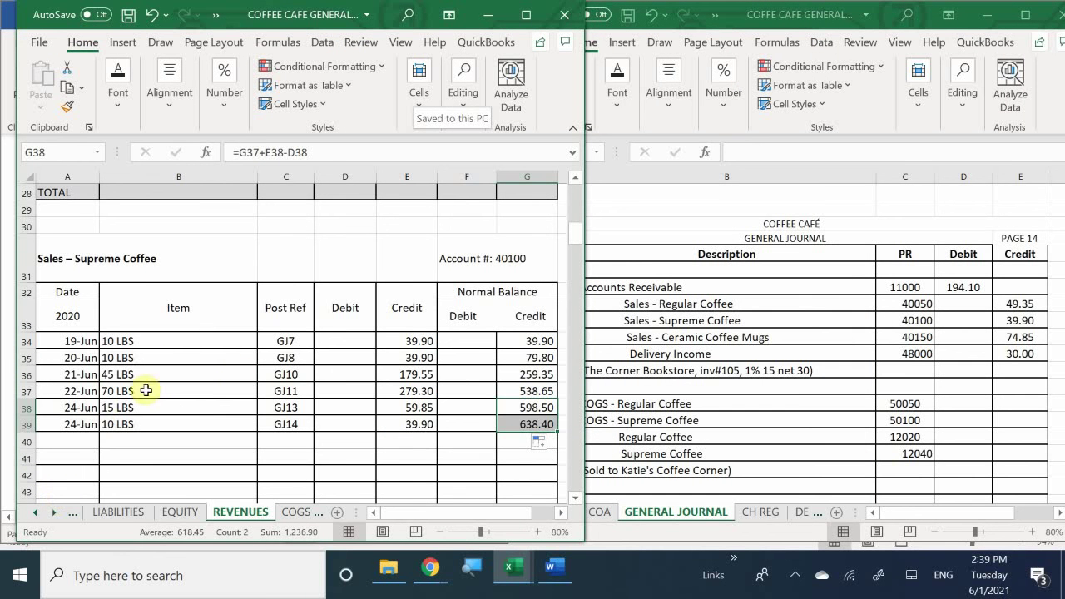
click(71, 442)
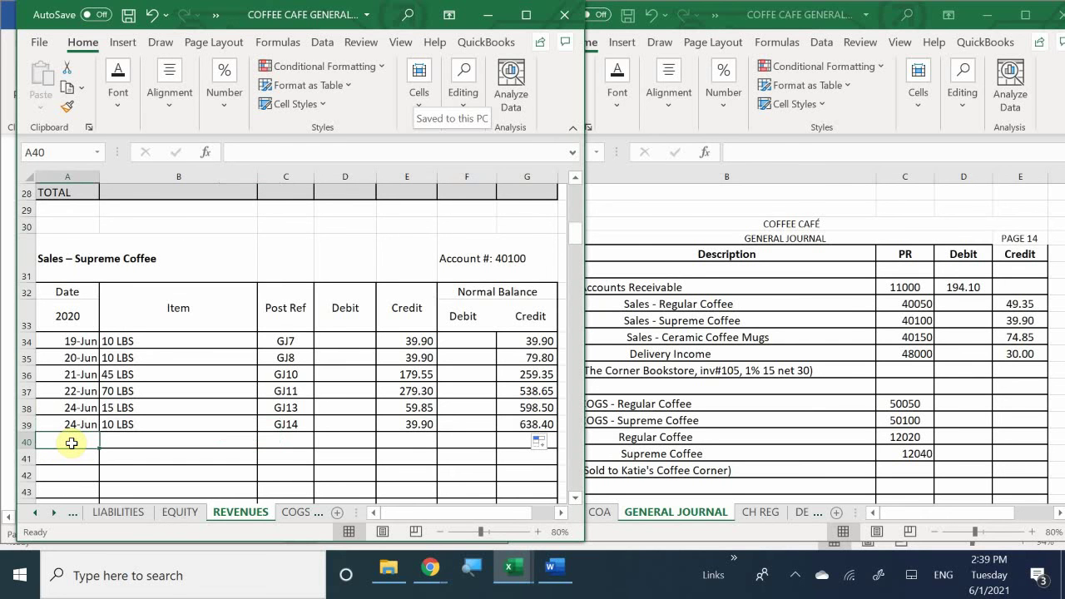
scroll(72, 442, down, 4)
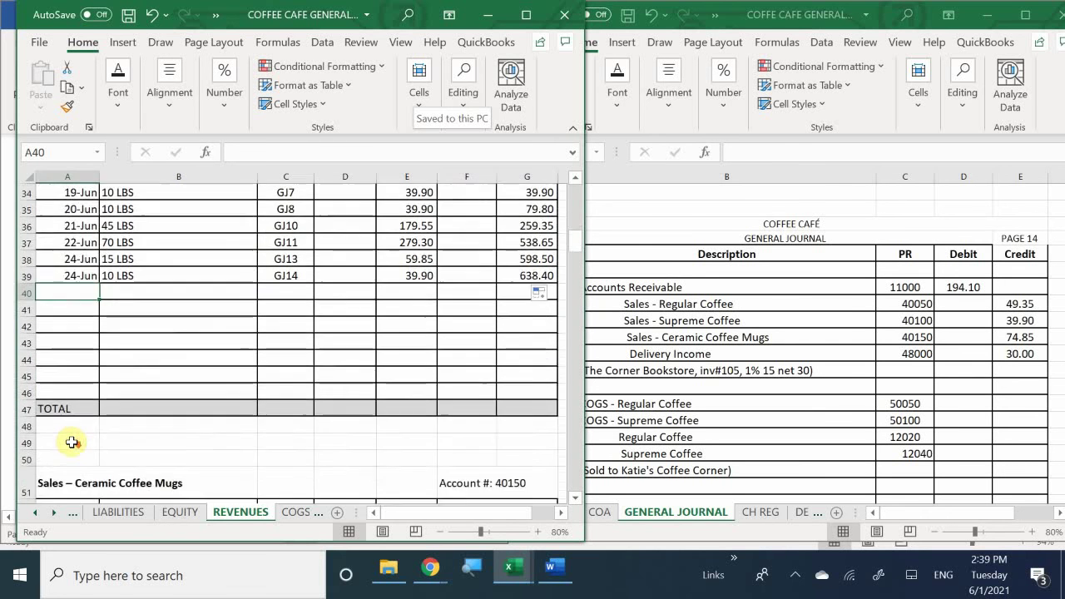
scroll(71, 442, down, 4)
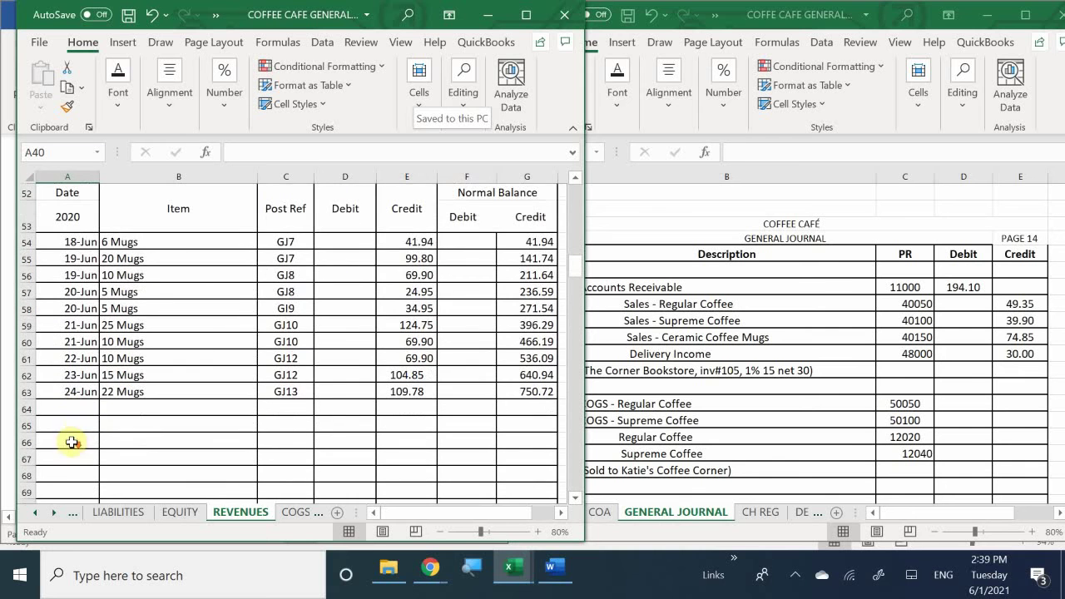
click(73, 410)
text(6)
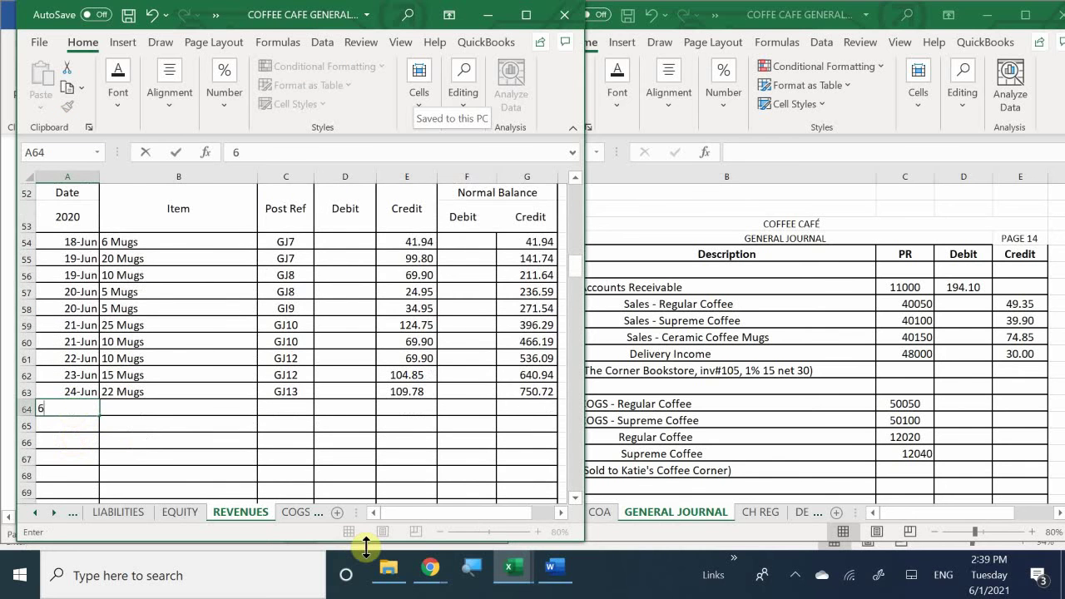
text(/16)
key(Return)
key(Right)
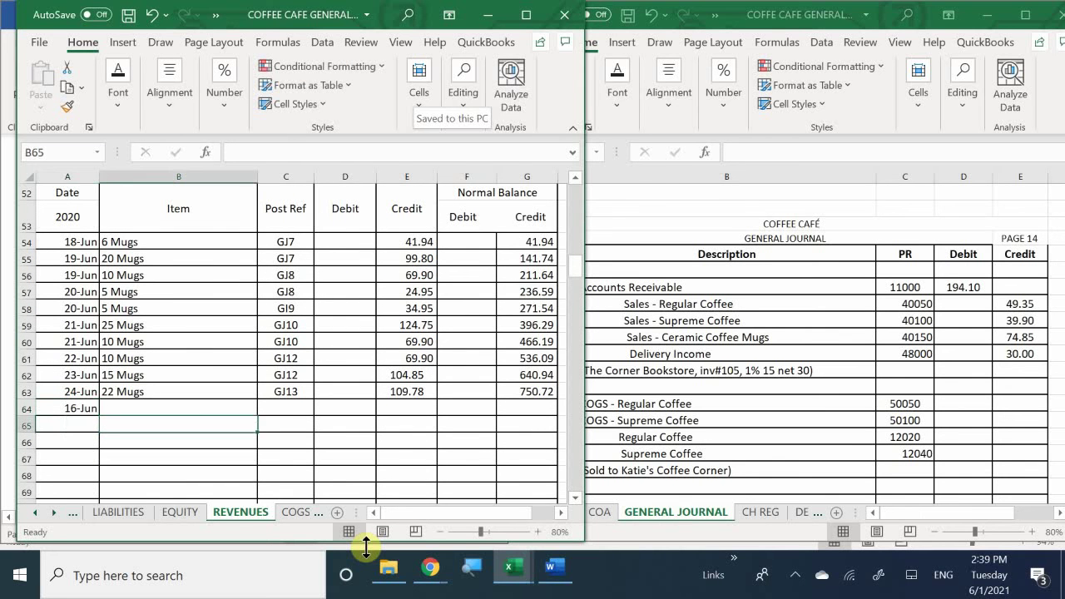
key(Up)
key(Left)
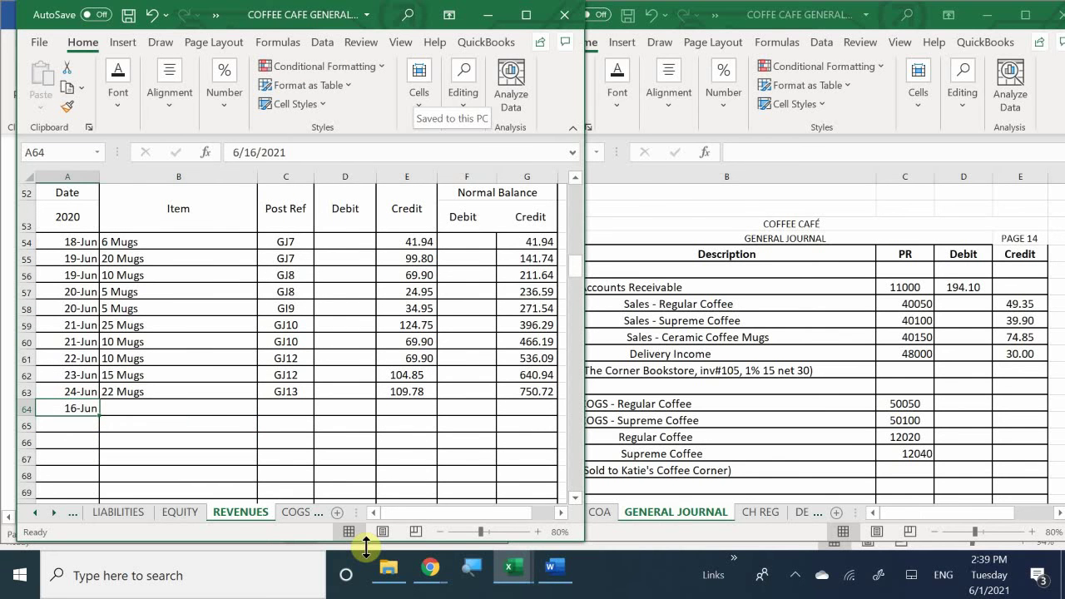
text(6/24)
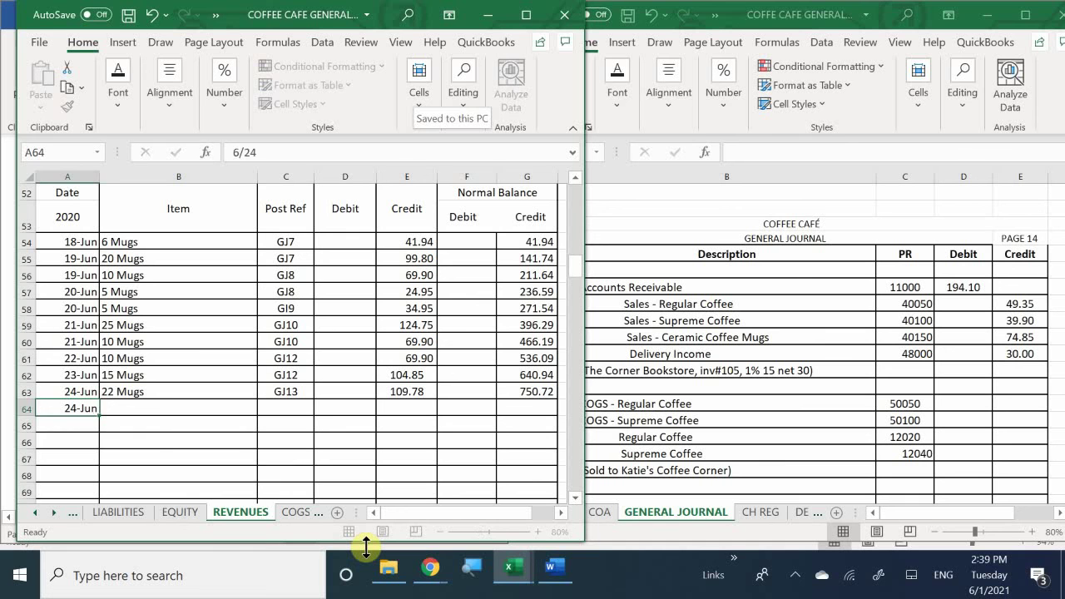
key(Return)
Enter 15 Mugs as the item in B64 and check it against The Corner Bookstore invoice in Word.
key(Right)
key(Up)
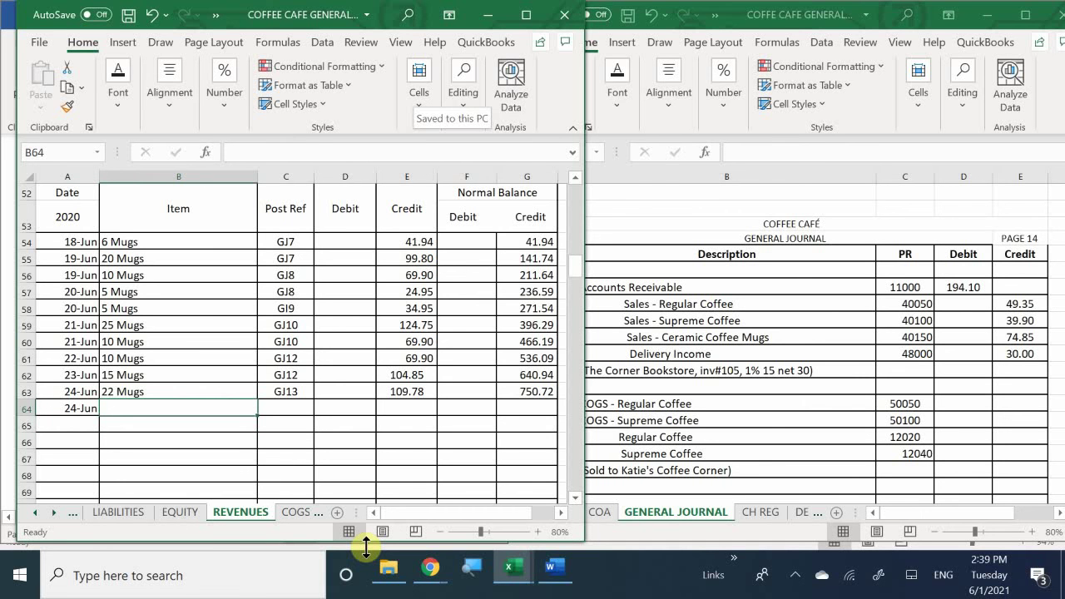
text(15 M)
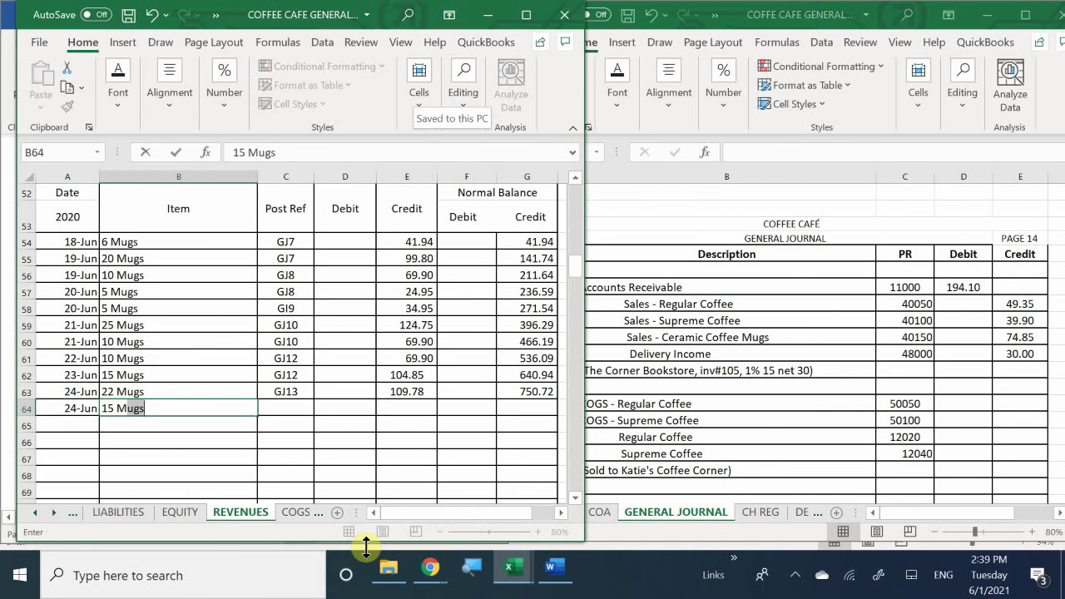
text(ugs)
key(Return)
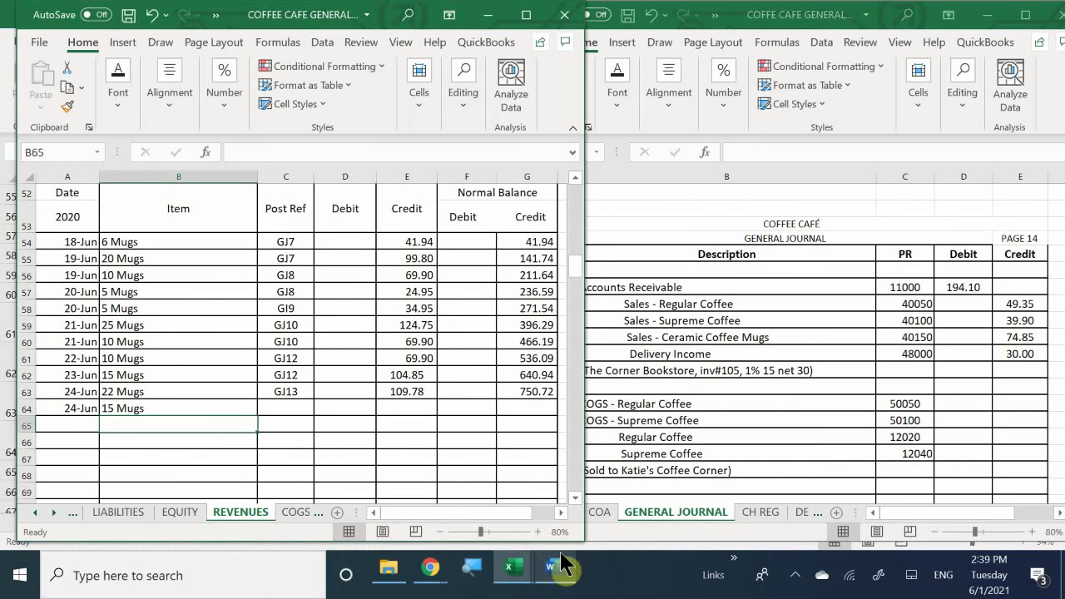
click(552, 583)
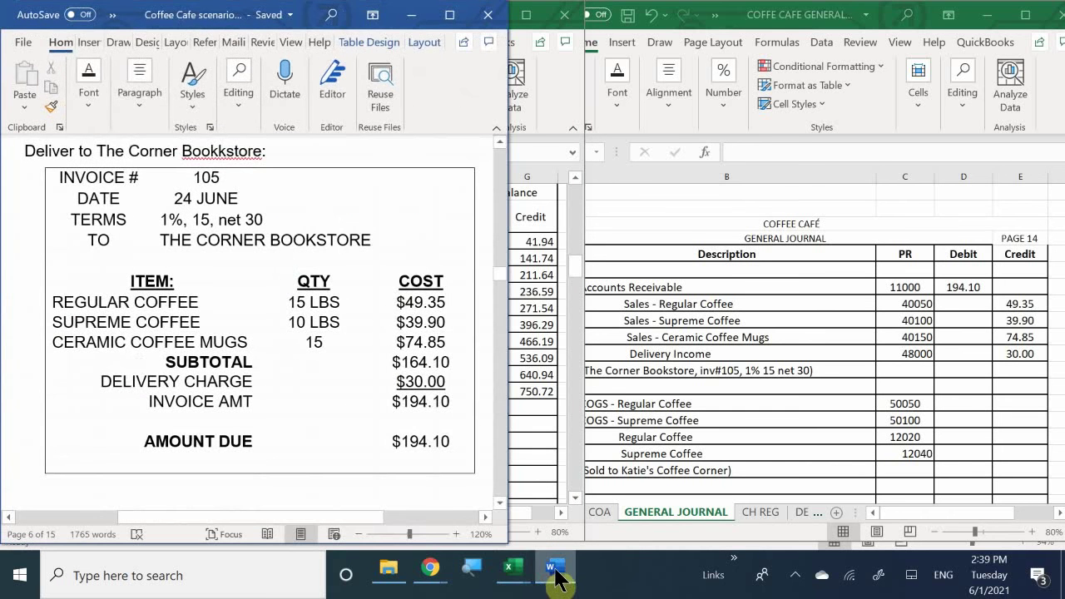
click(553, 578)
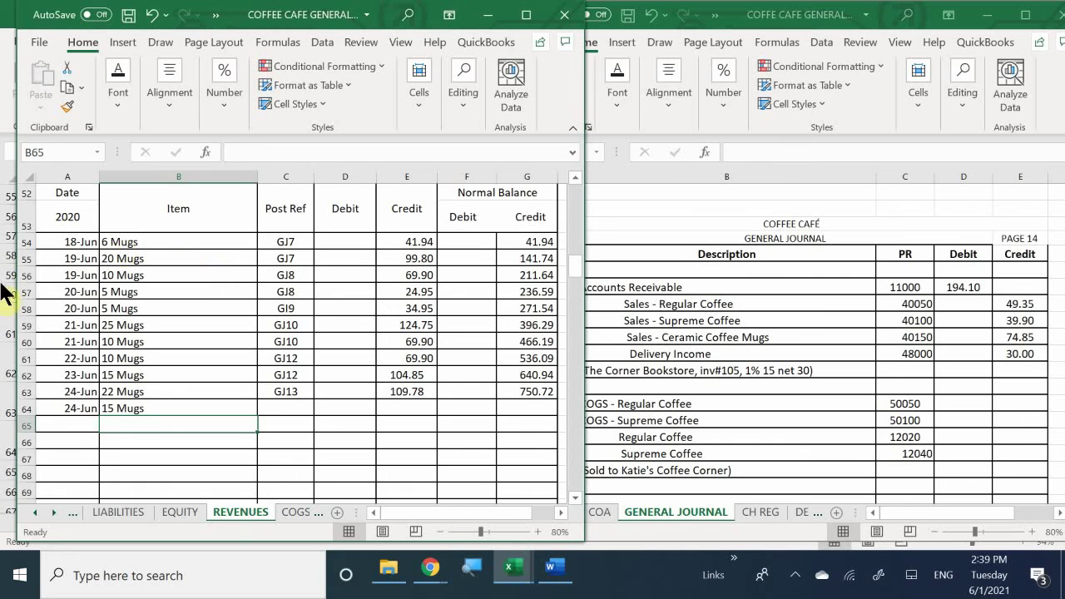
Give the ceramic coffee mugs line in row 64 post reference GJ14 and credit 74.85.
click(281, 406)
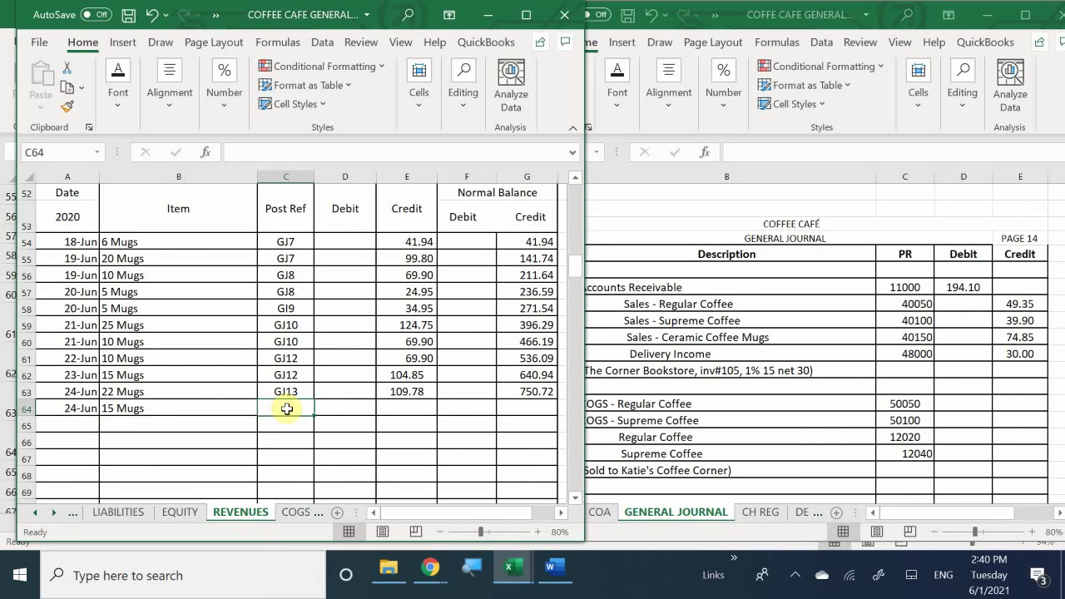
text(G)
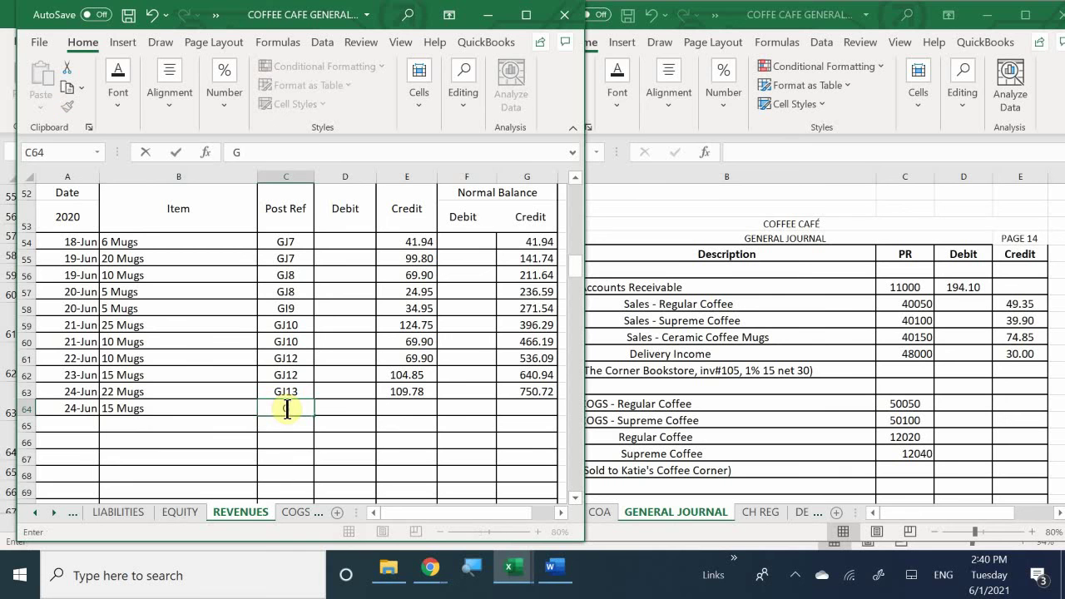
text(J14)
key(Return)
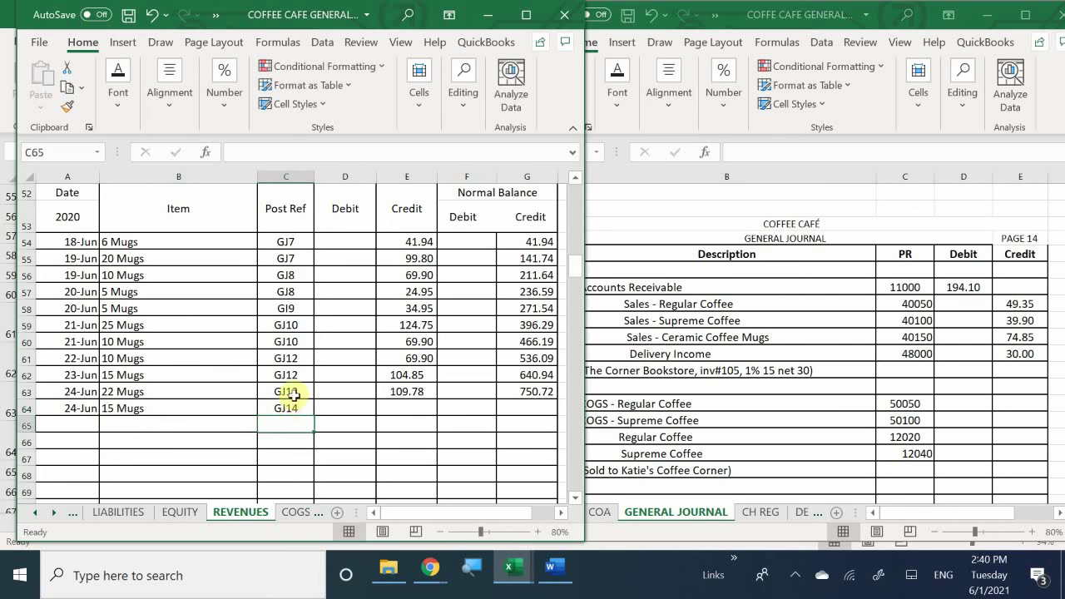
click(393, 405)
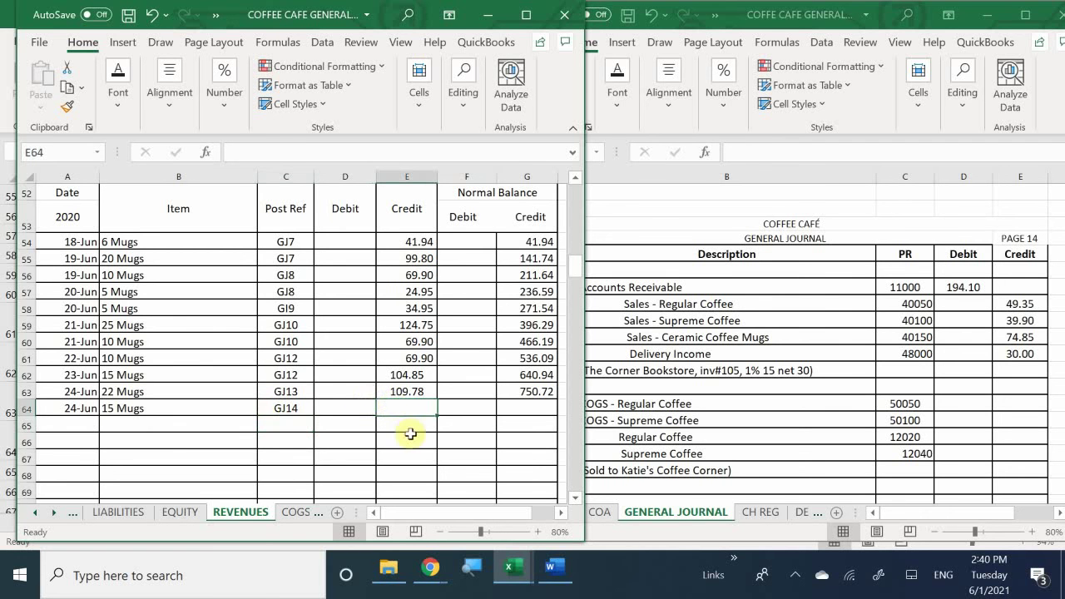
mouse_move(532, 574)
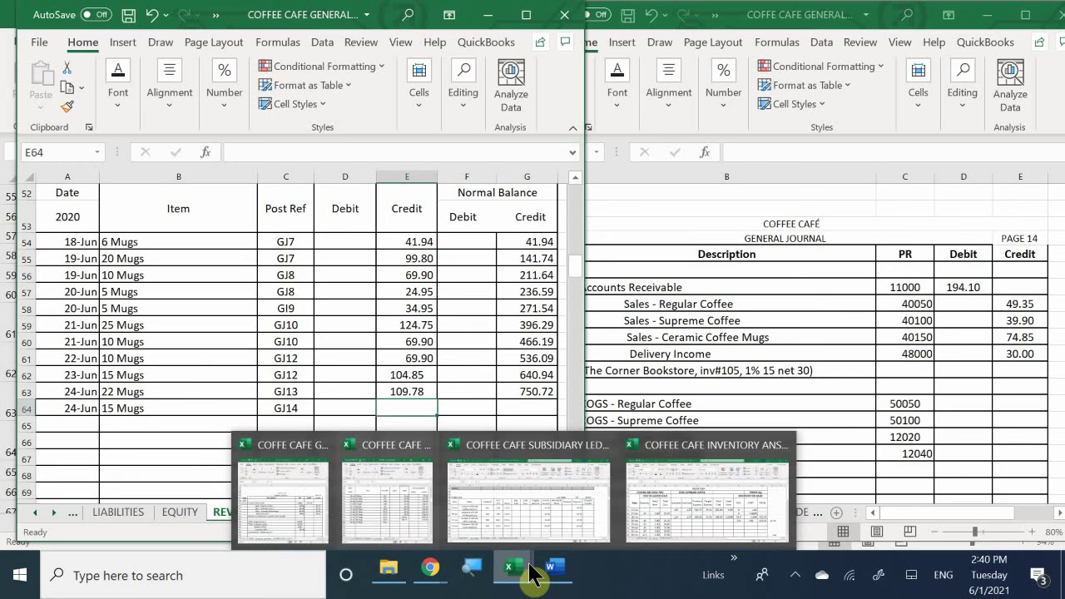
text(74.85)
key(Return)
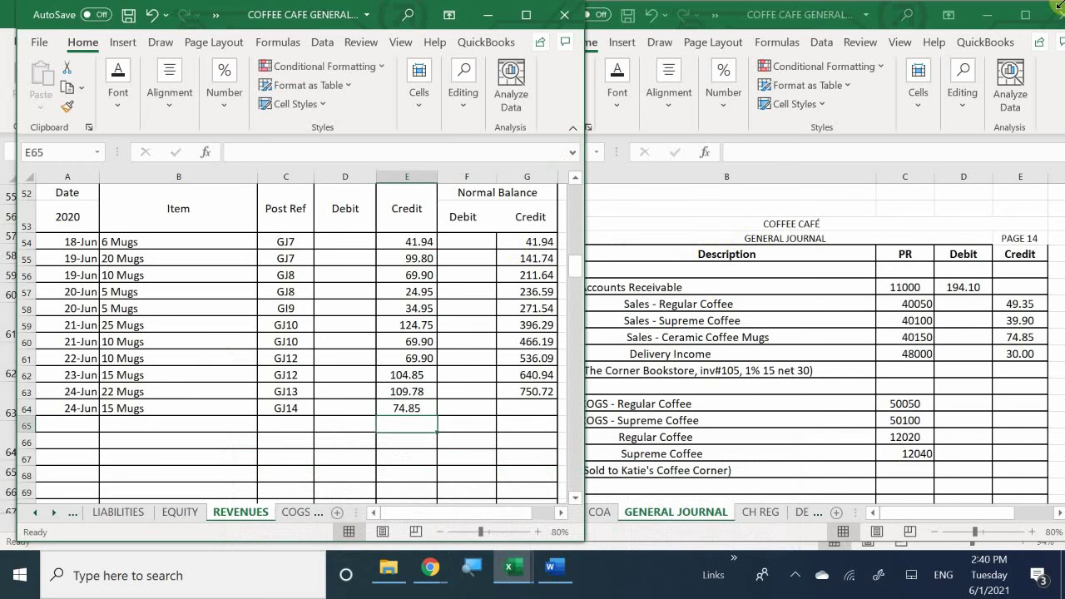
Extend the running credit balance formula of the Sales – Ceramic Coffee Mugs account from G63 to G64.
click(532, 391)
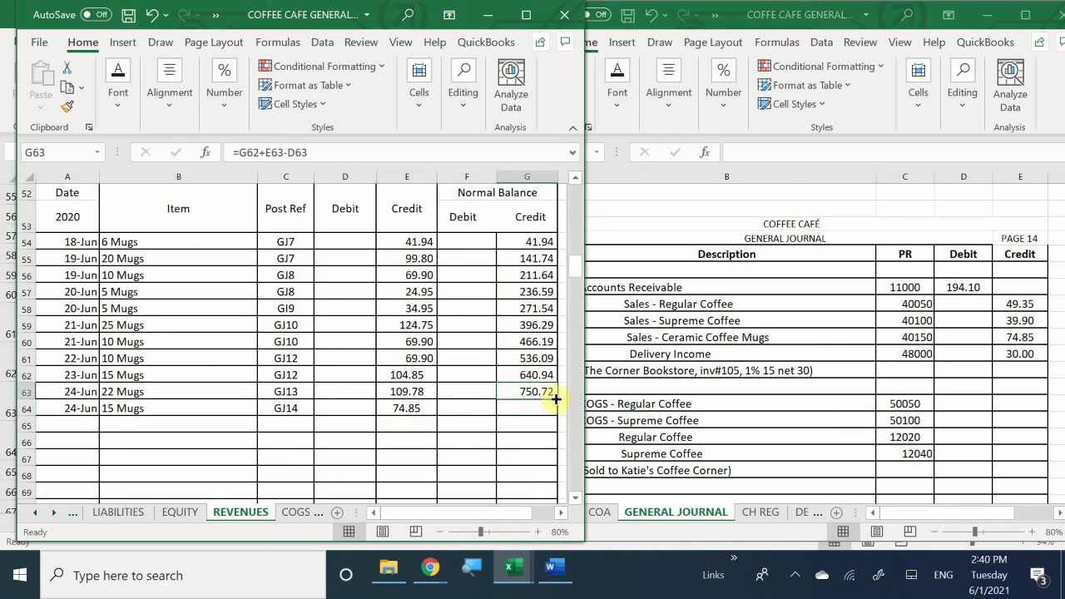
mouse_move(555, 399)
mouse_down()
mouse_move(554, 435)
mouse_move(553, 414)
mouse_up()
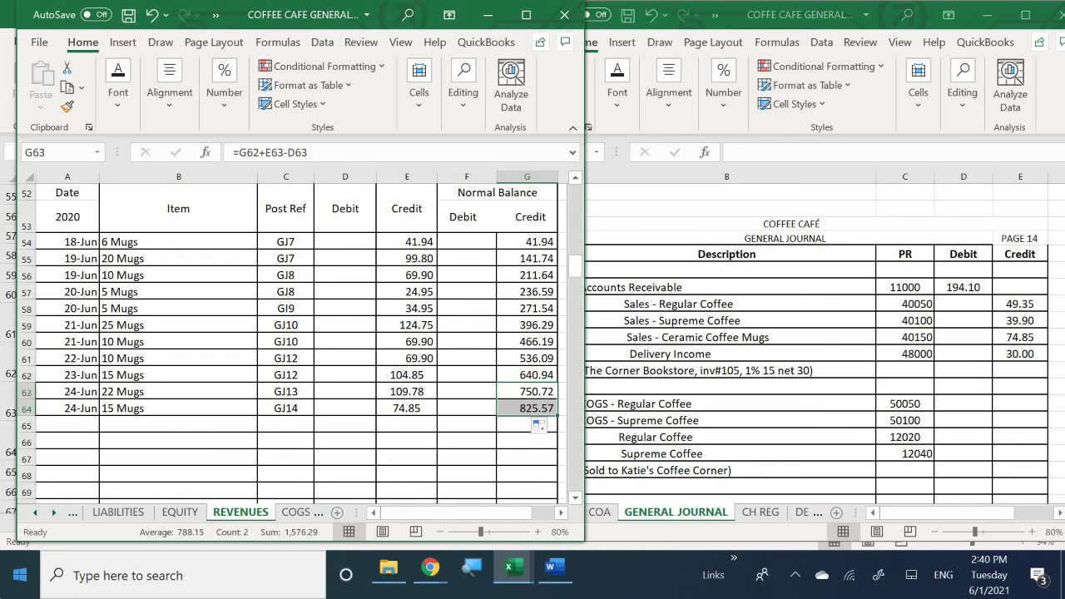
click(126, 437)
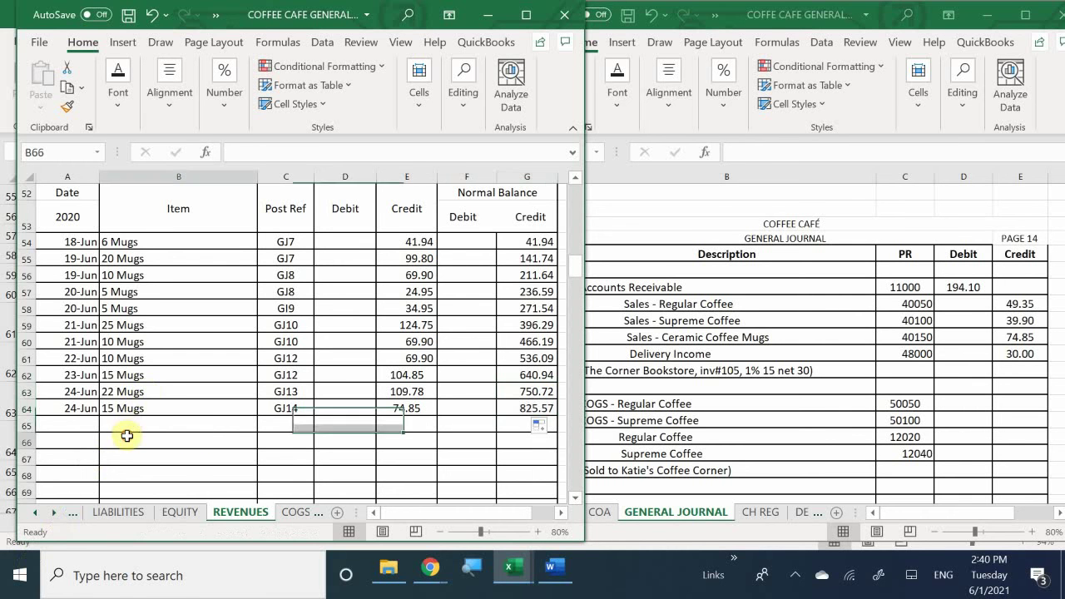
Start row 206 of the Delivery Income account with date 6/24.
scroll(139, 424, down, 1)
scroll(140, 424, down, 18)
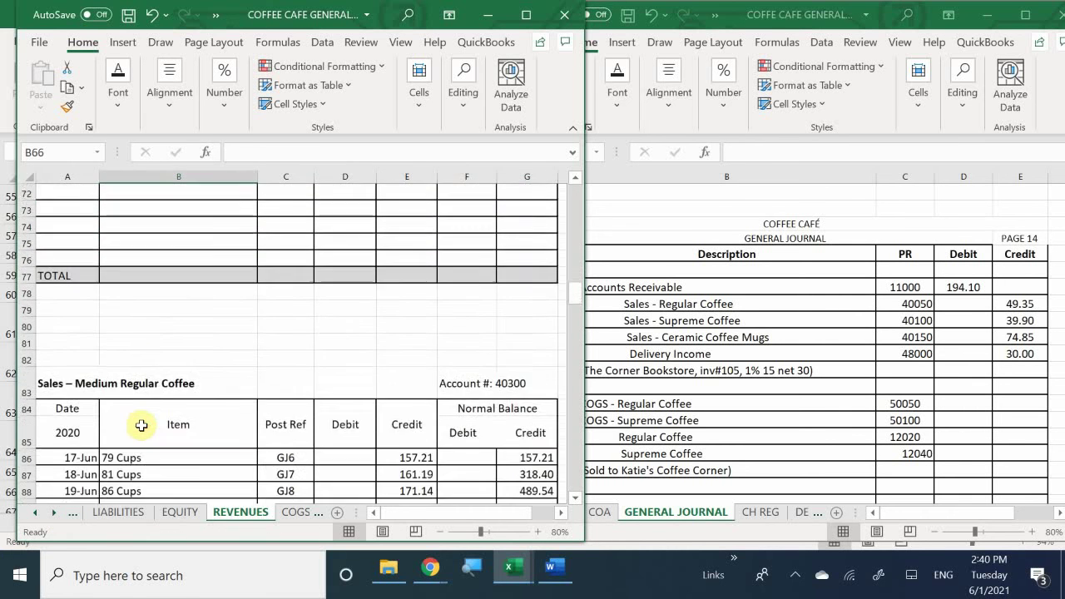
scroll(138, 433, down, 20)
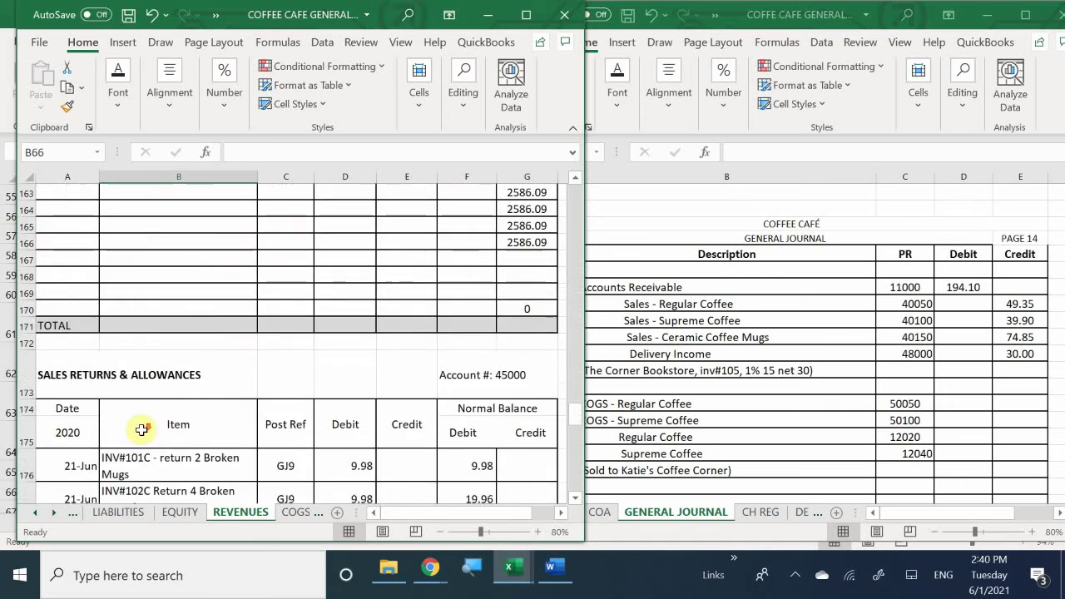
scroll(144, 427, down, 9)
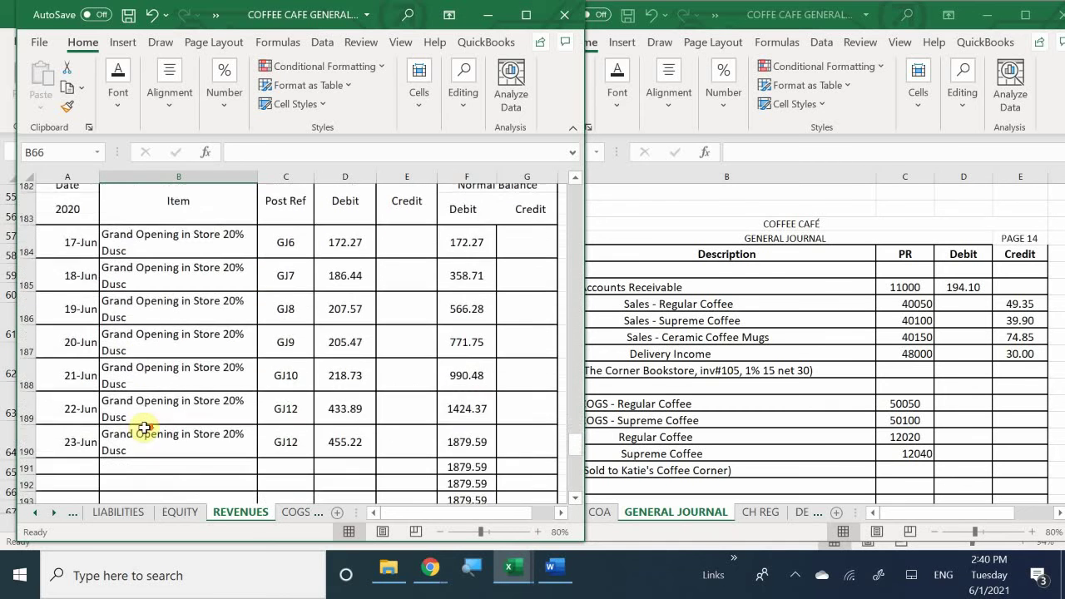
scroll(145, 428, up, 1)
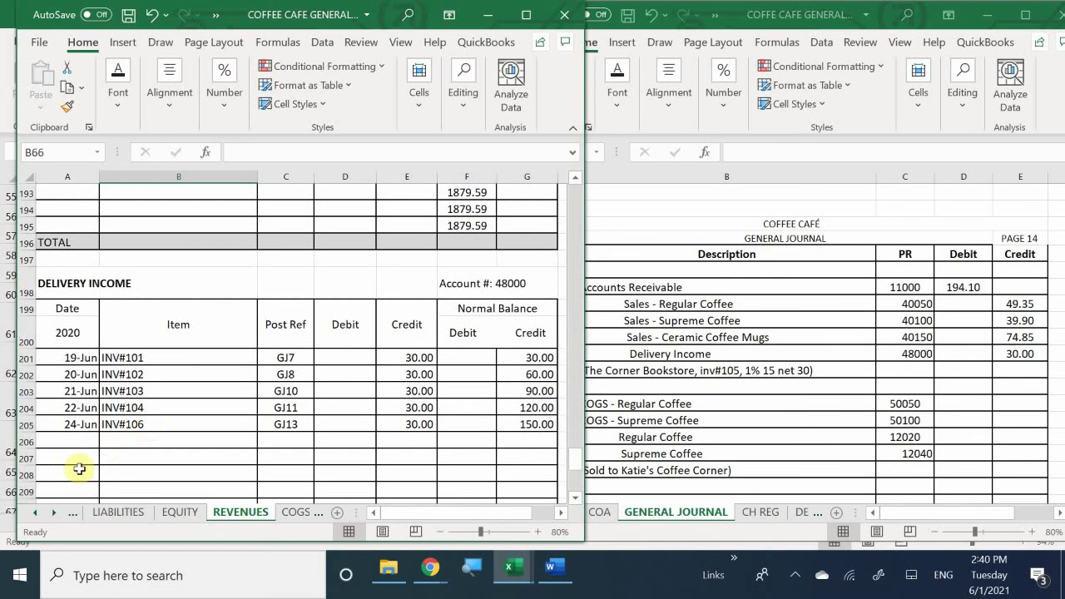
click(81, 439)
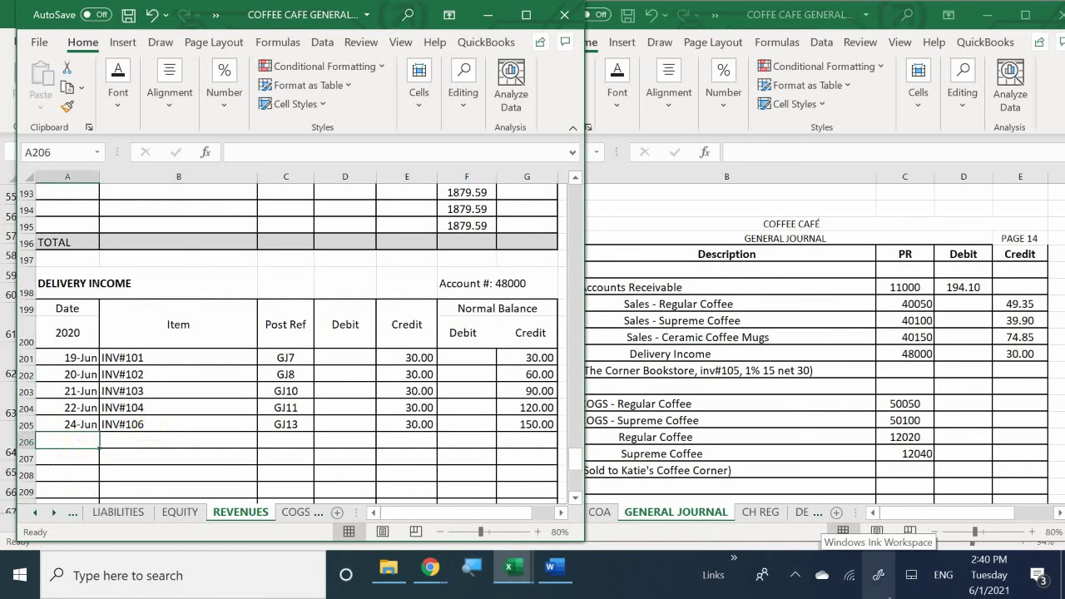
text(6/24)
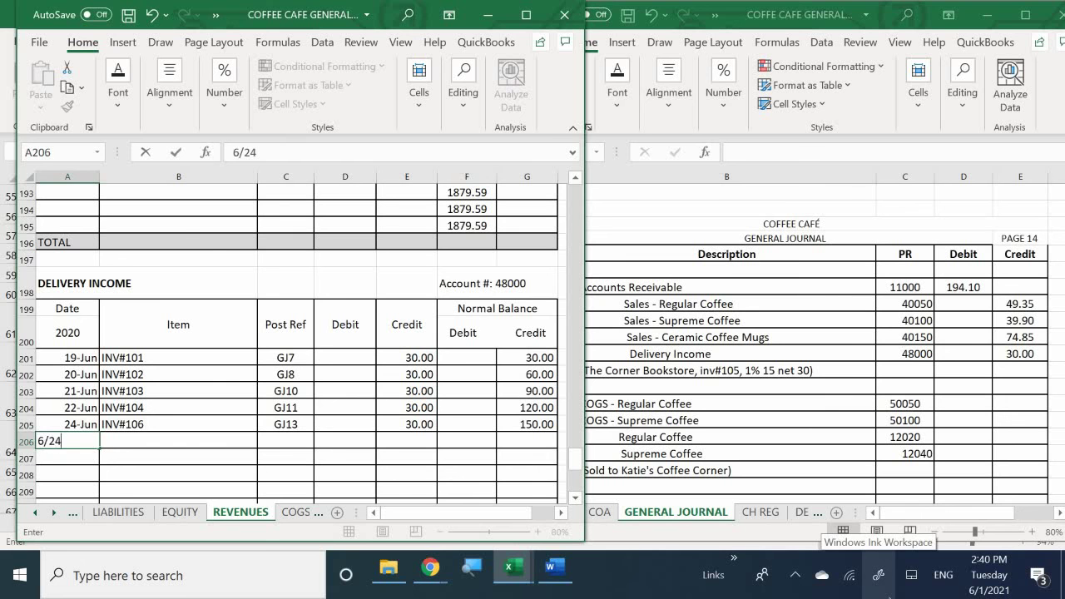
key(Return)
key(Right)
key(Up)
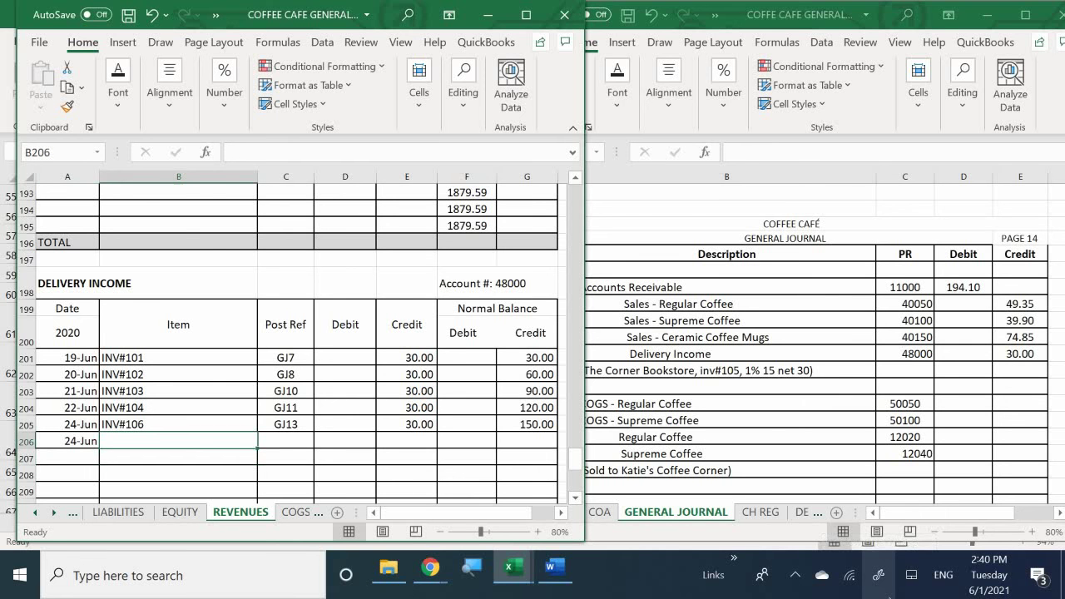
Enter INV#105 as the item for the 24 June line in B206 of the Delivery Income account.
text(INV@)
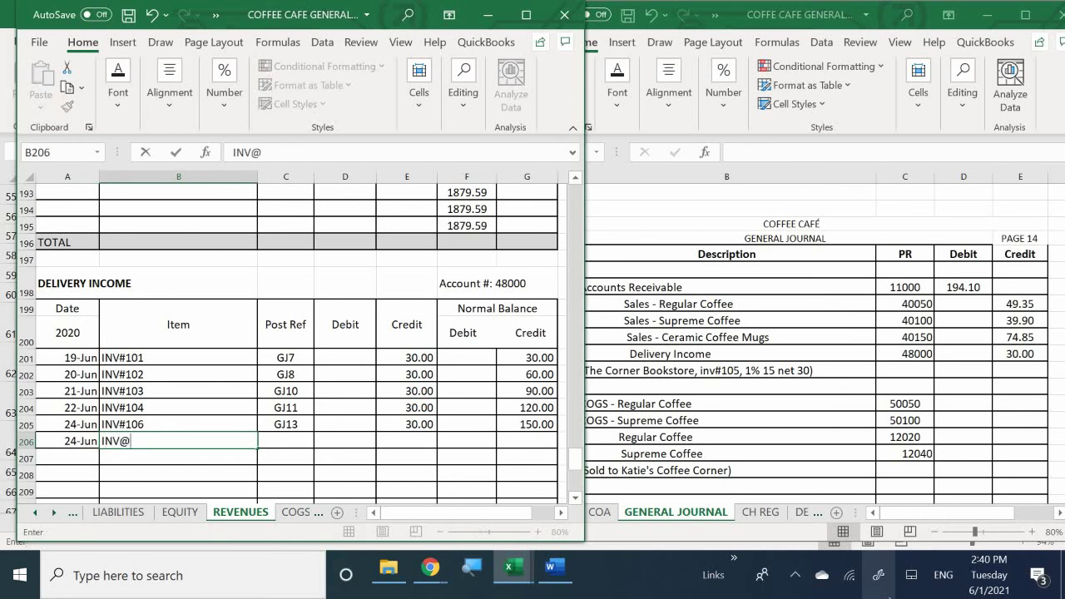
key(BackSpace)
text(@)
key(BackSpace)
text(#)
text(1205)
key(BackSpace)
key(BackSpace)
key(BackSpace)
text(05)
key(Tab)
Give the INV#105 delivery income line in row 206 post reference GJ14 and credit 30.
text(GJ)
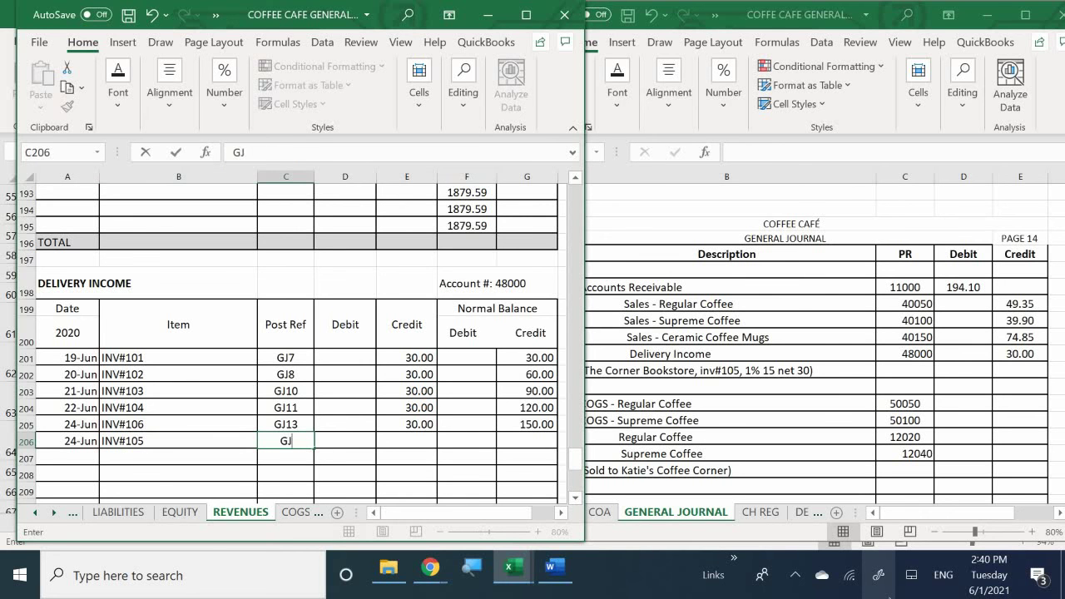
text(14)
key(Tab)
key(Tab)
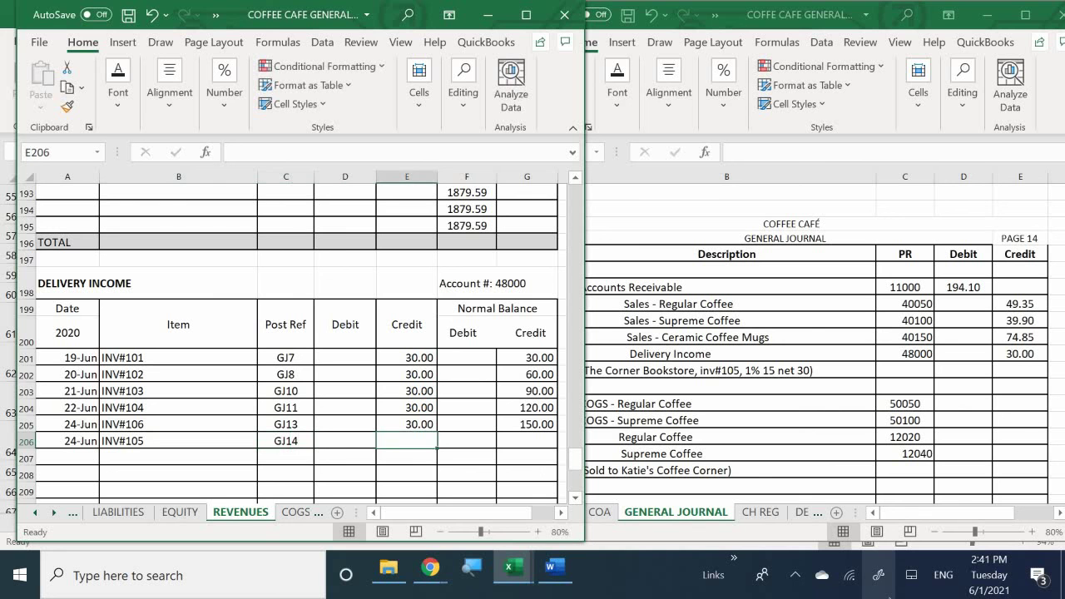
text(30)
key(Return)
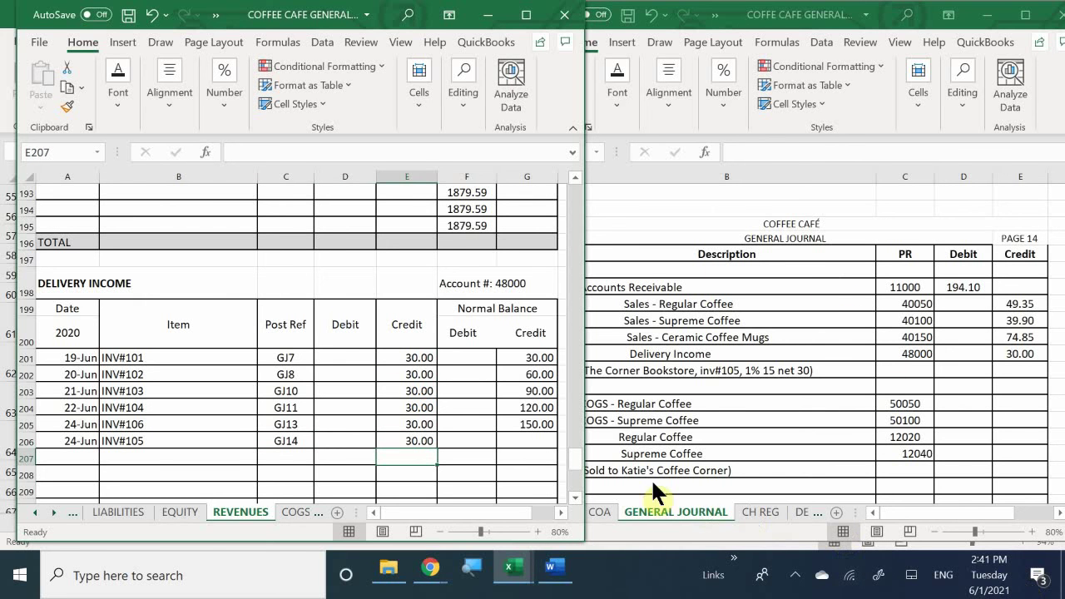
Extend the running credit balance formula of the Delivery Income account from G205 to G206.
click(532, 423)
drag(556, 432, 549, 450)
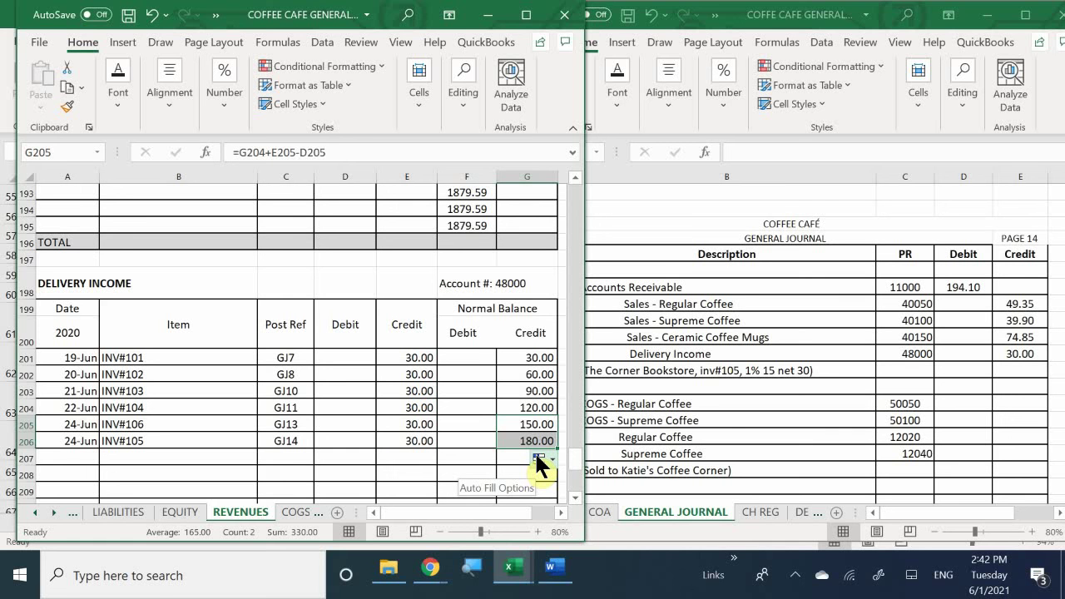
scroll(534, 450, up, 3)
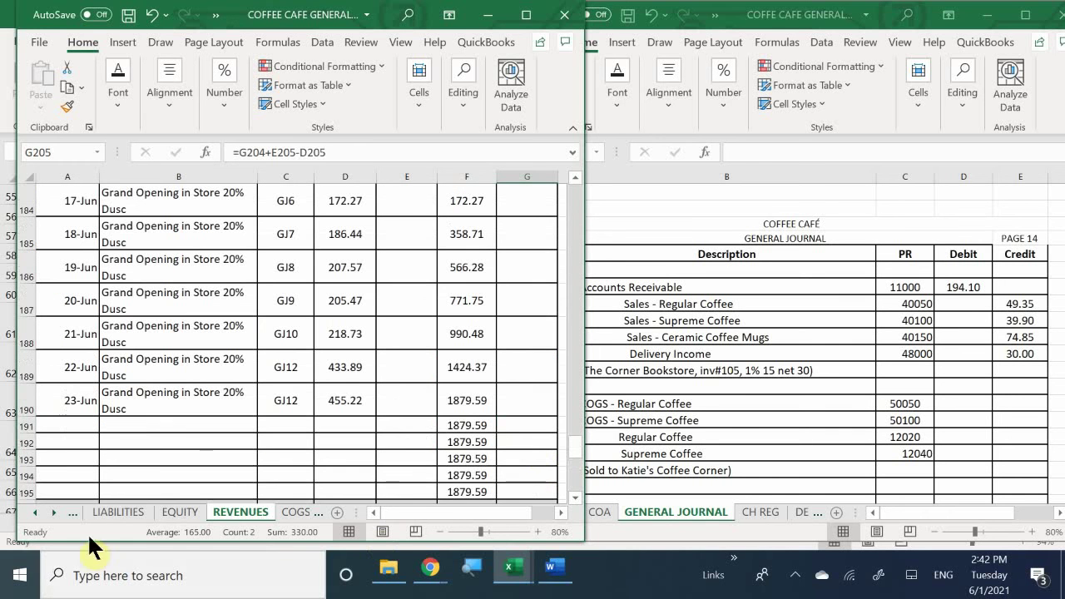
Switch to the subsidiary ledger workbook and enter date 6/24 for The Corner Bookstore in A9 of the Commissions Expense sheet.
mouse_move(510, 566)
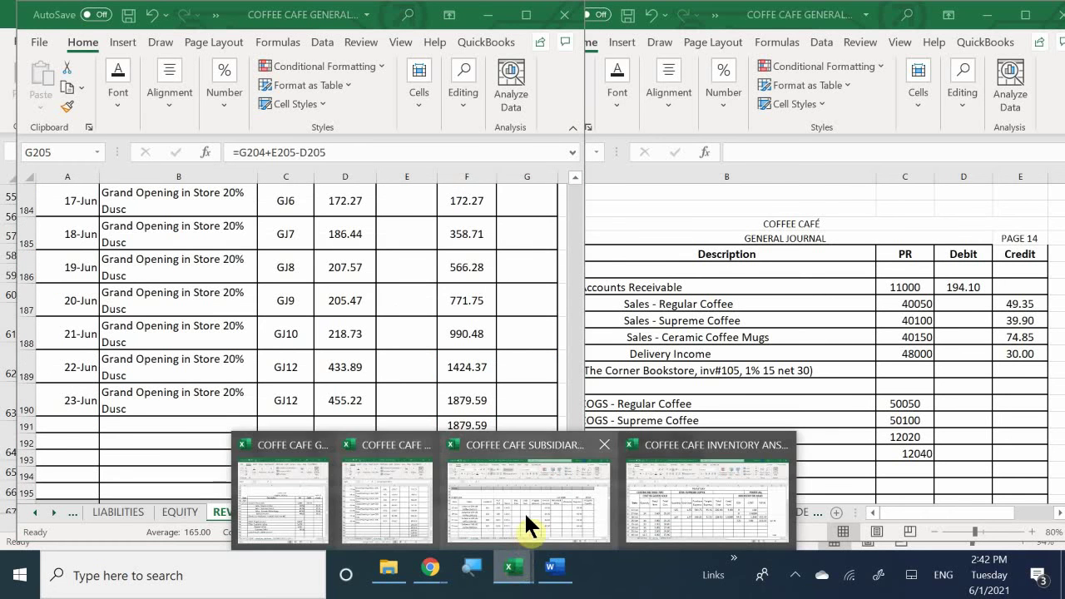
click(526, 517)
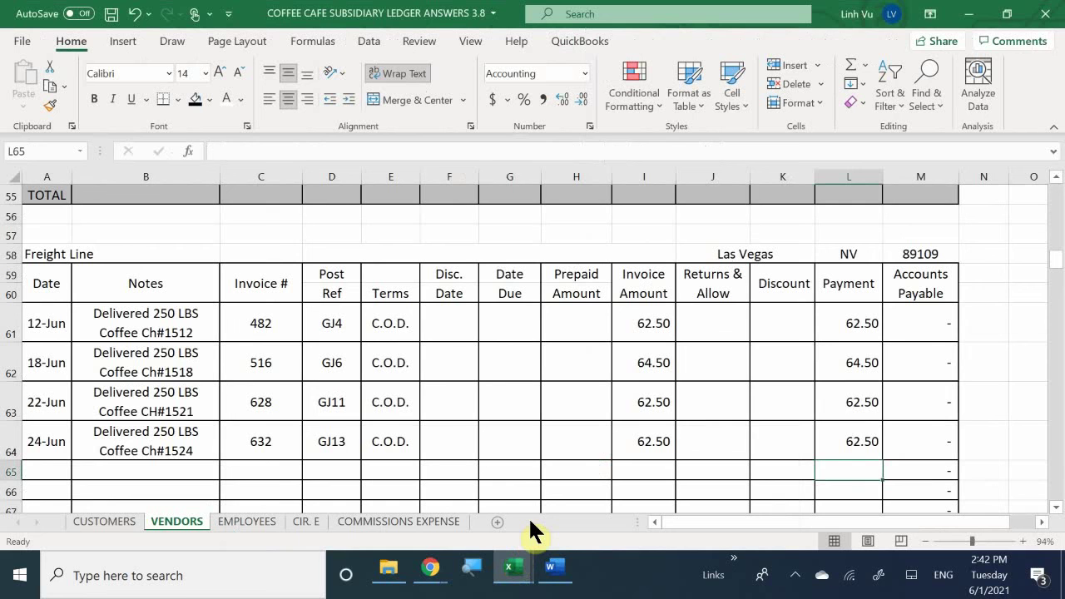
click(106, 520)
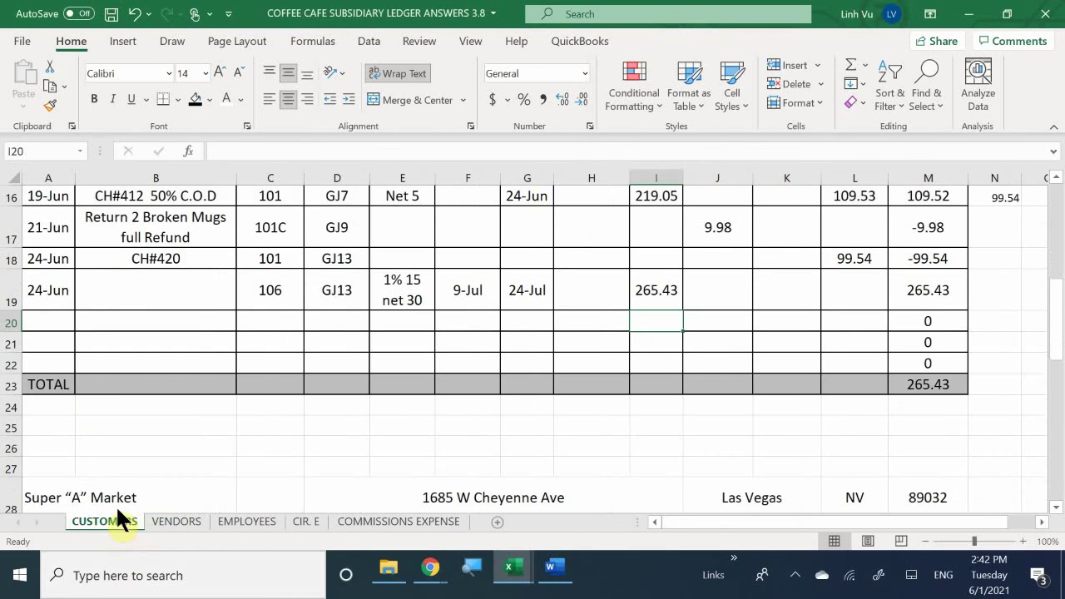
click(350, 520)
click(64, 414)
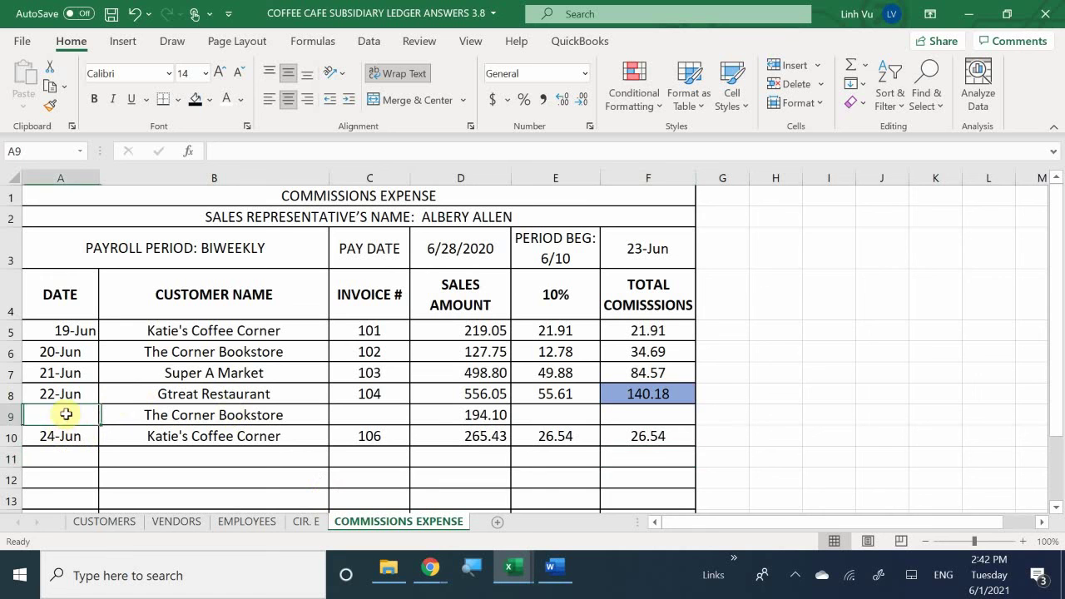
text(6/24)
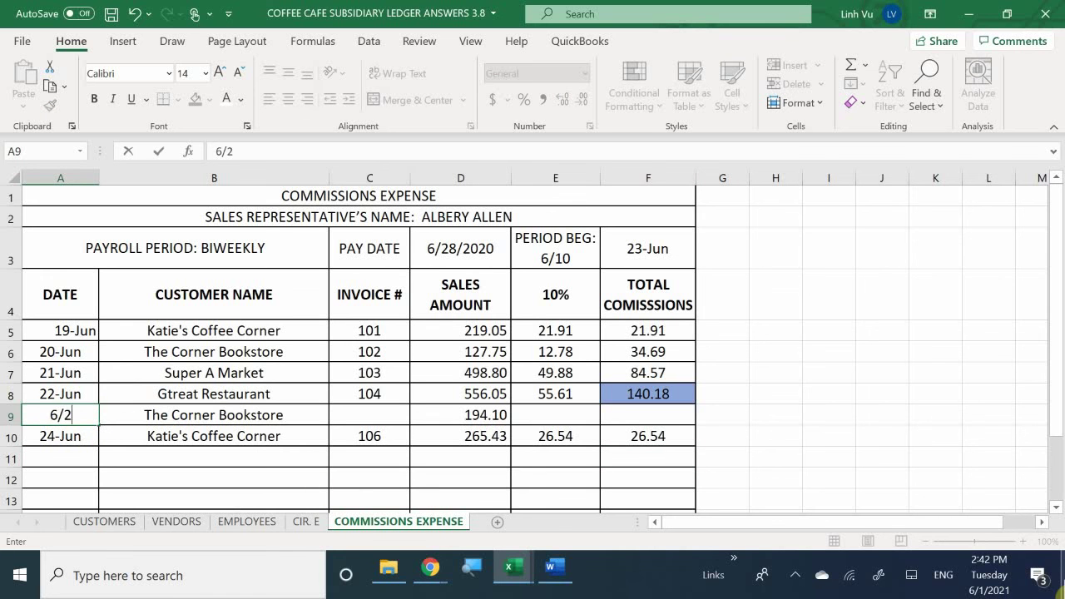
key(Return)
Enter invoice number 105 for The Corner Bookstore's commission line in C9.
key(Right)
key(Right)
key(Right)
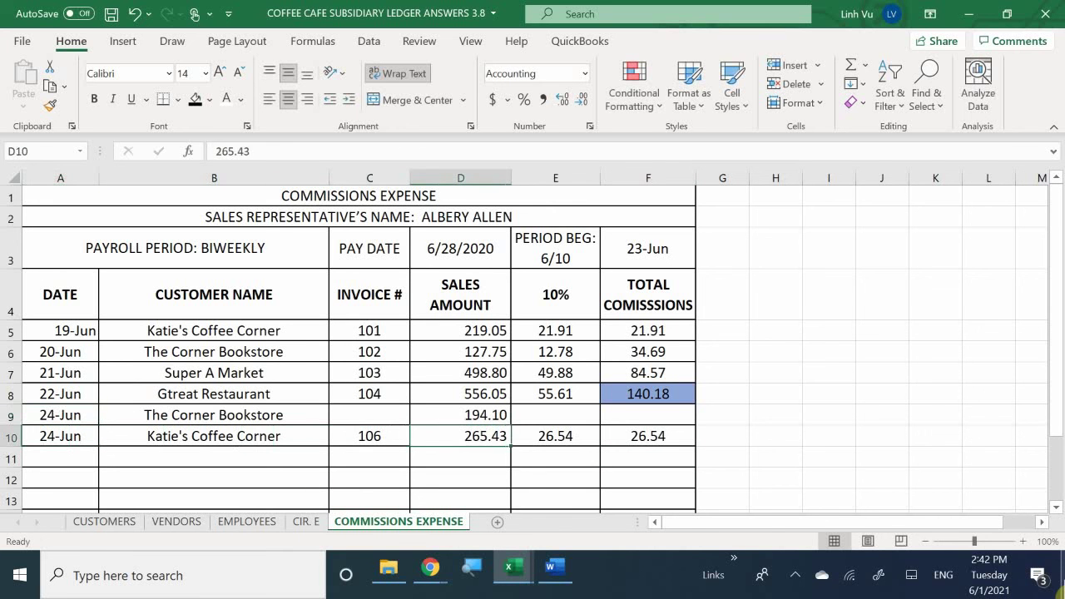
key(Up)
key(Left)
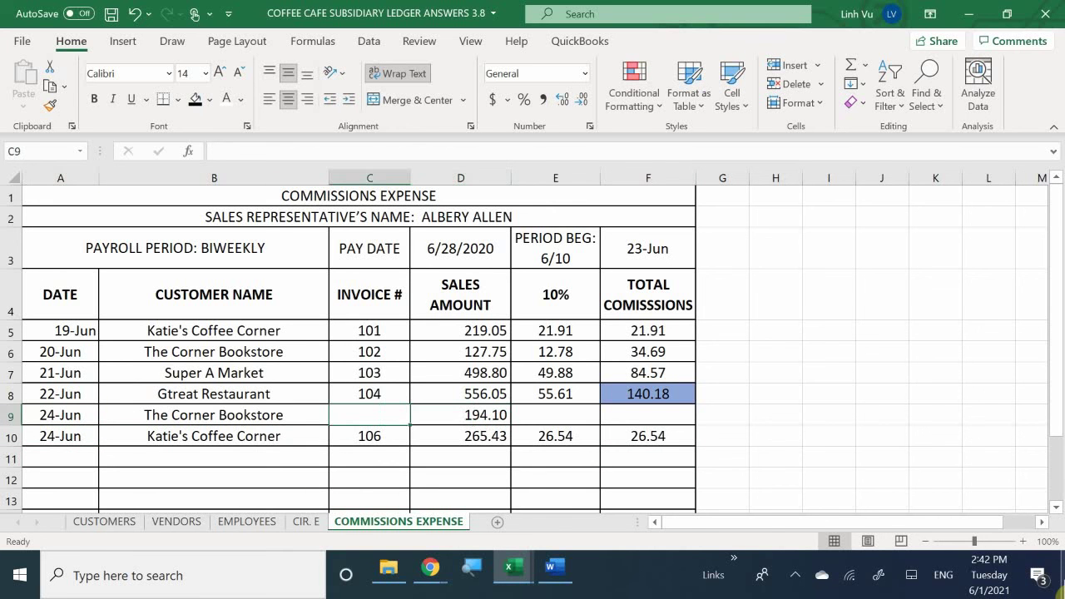
text(105)
key(Return)
Copy the rounded 10% commission formula from E10 up to E9 for The Corner Bookstore.
key(Right)
key(Up)
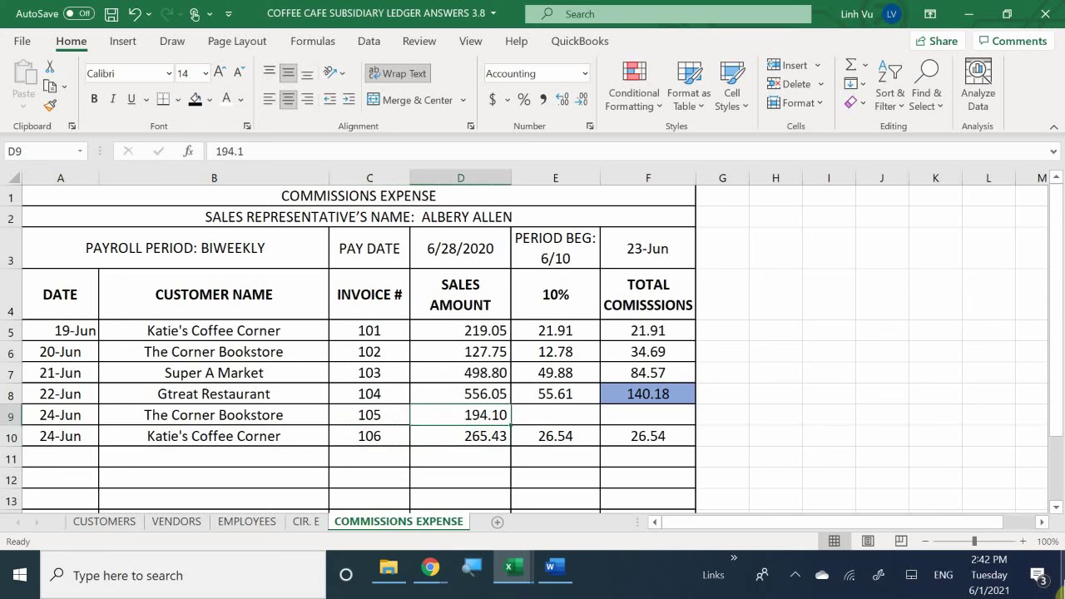
key(Right)
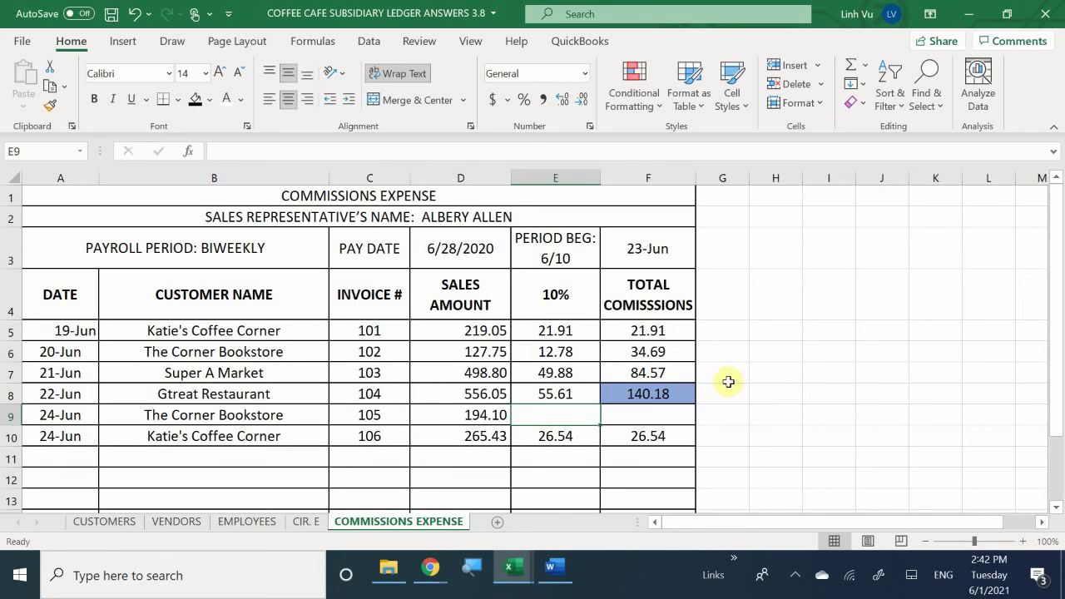
click(549, 429)
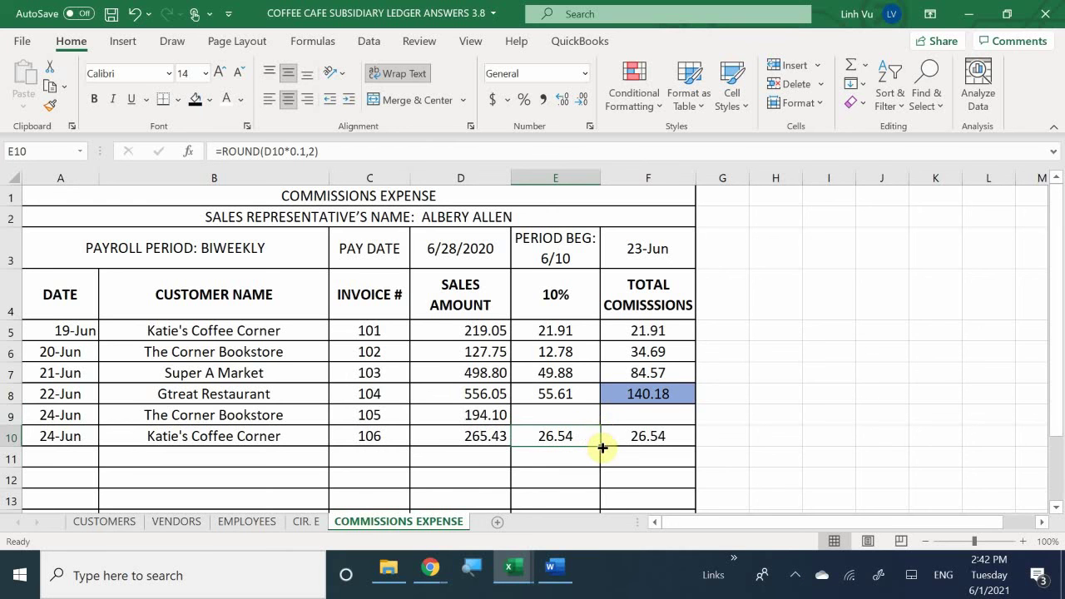
drag(601, 445, 593, 411)
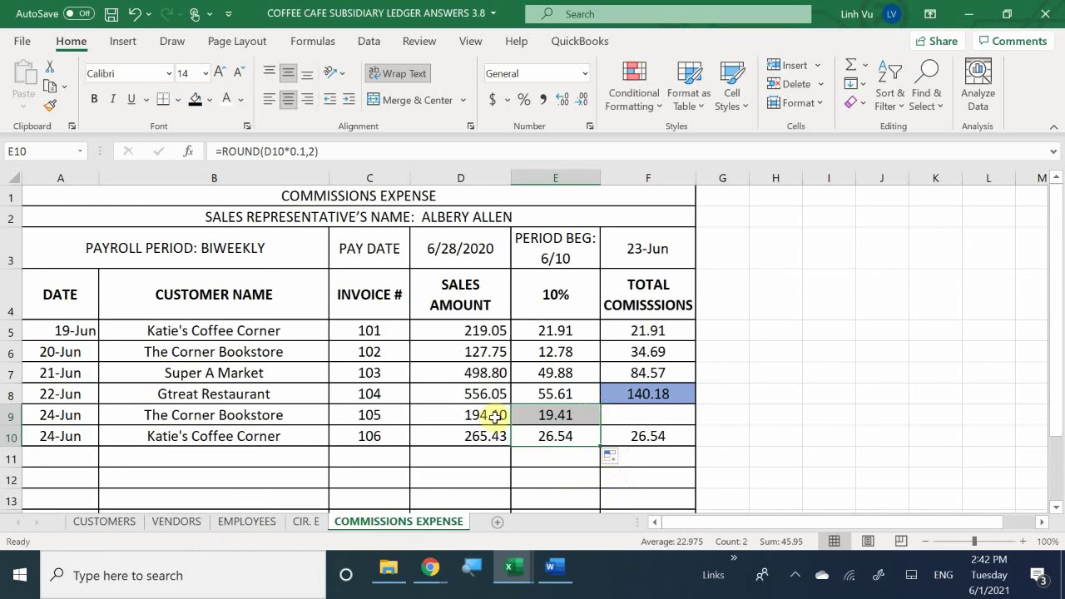
Set The Corner Bookstore's total commissions in F9 to the formula =E9.
click(643, 415)
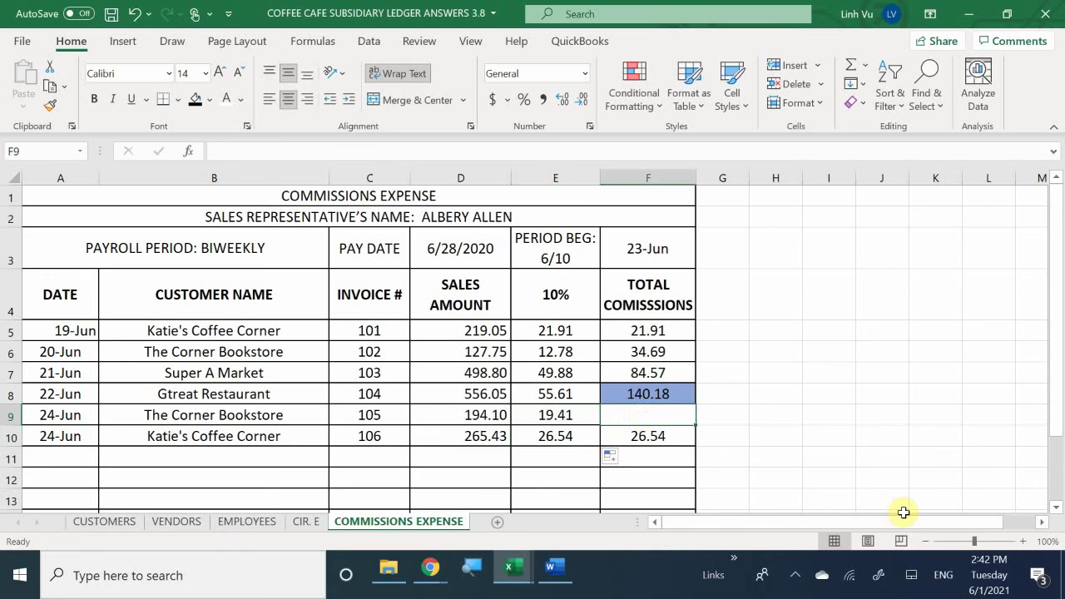
text(=)
key(Left)
text(+)
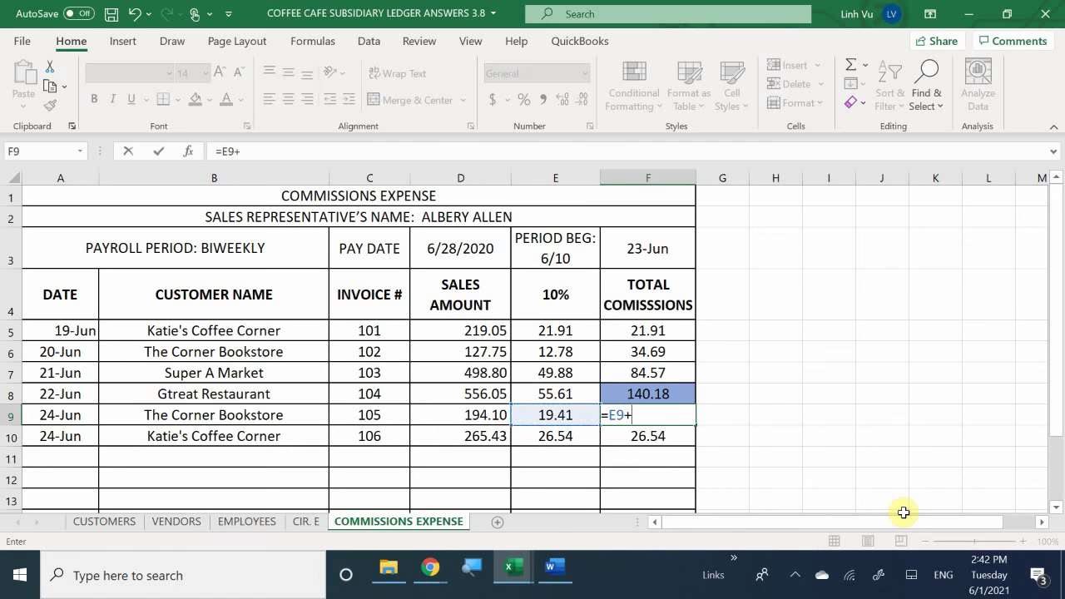
key(BackSpace)
key(Return)
Replace the total commissions formula for Katie's Coffee Corner in F10 with =F9+E10.
text(=)
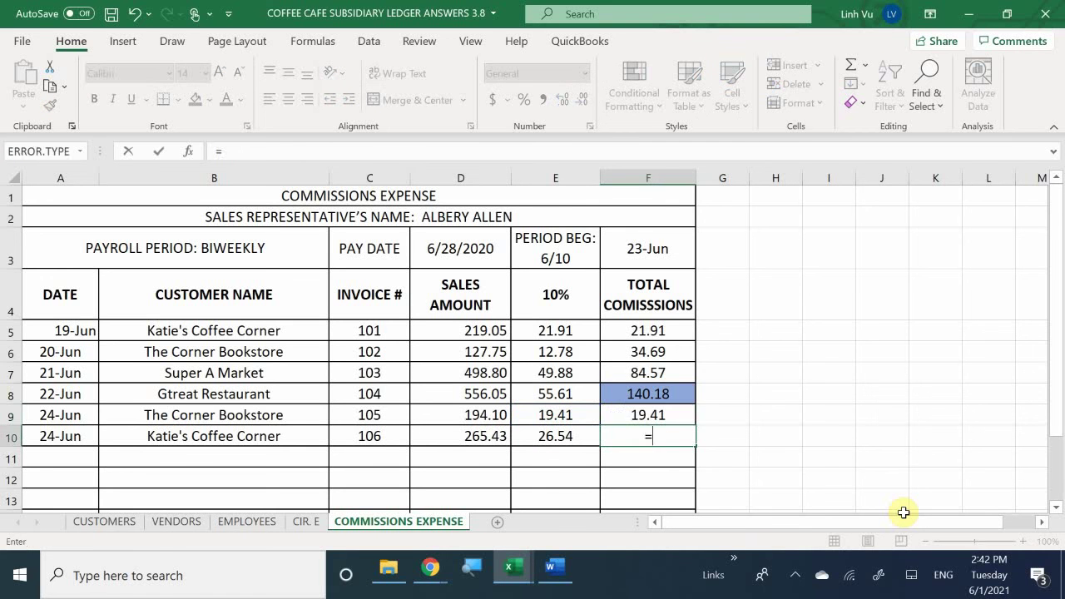
key(Up)
text(+)
key(Left)
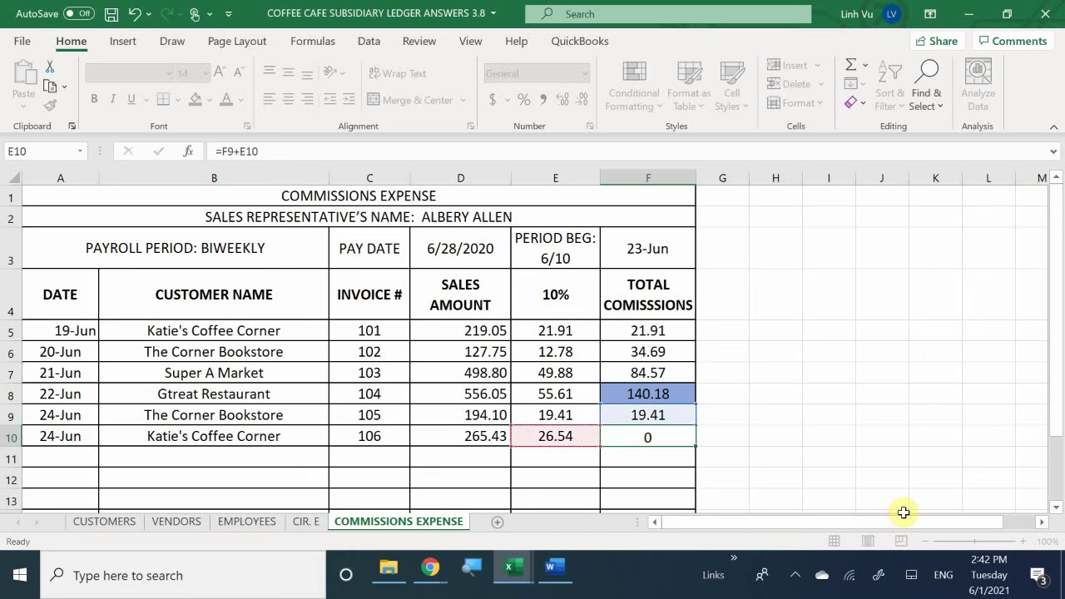
key(Return)
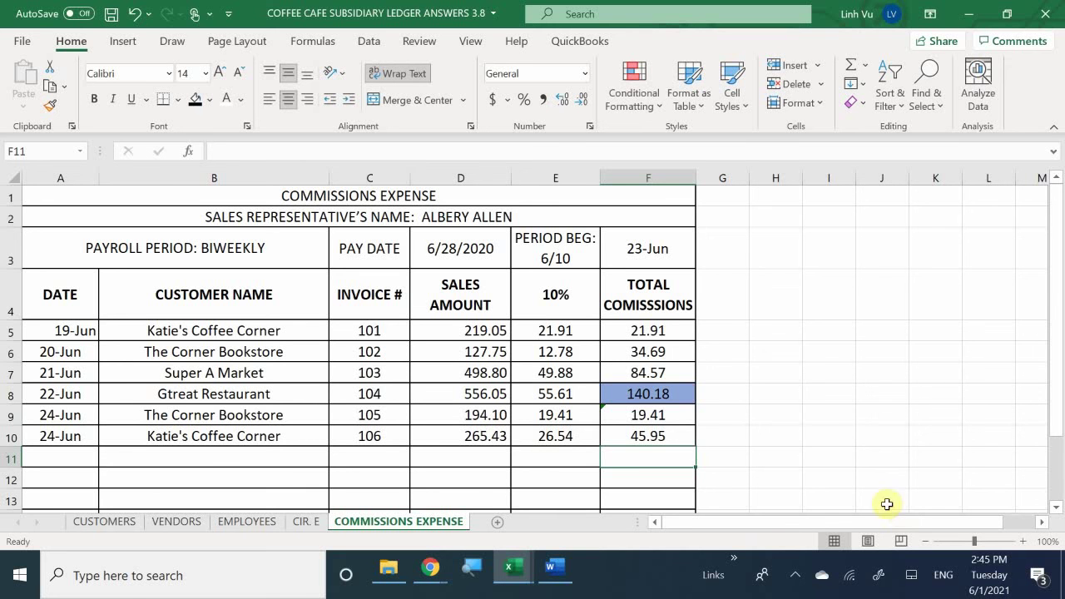
click(167, 522)
click(89, 524)
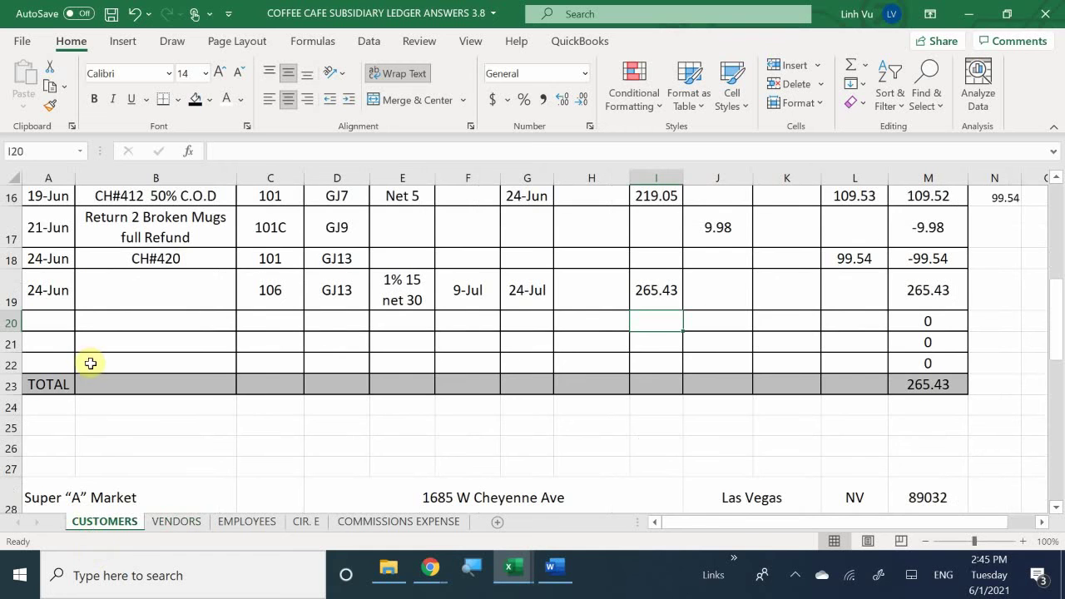
scroll(91, 383, down, 8)
scroll(104, 425, down, 3)
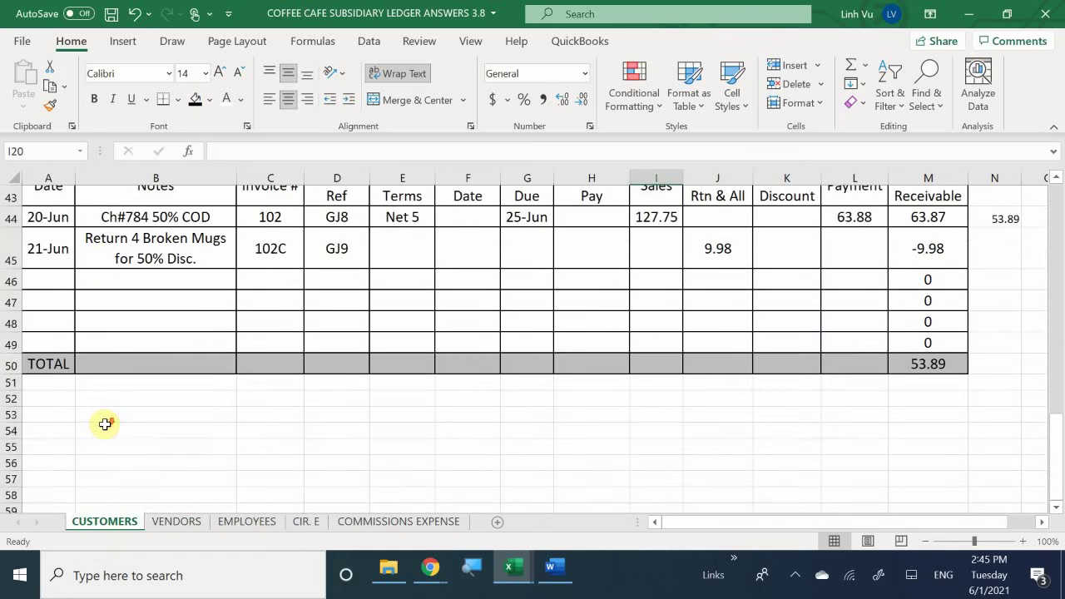
scroll(103, 425, up, 4)
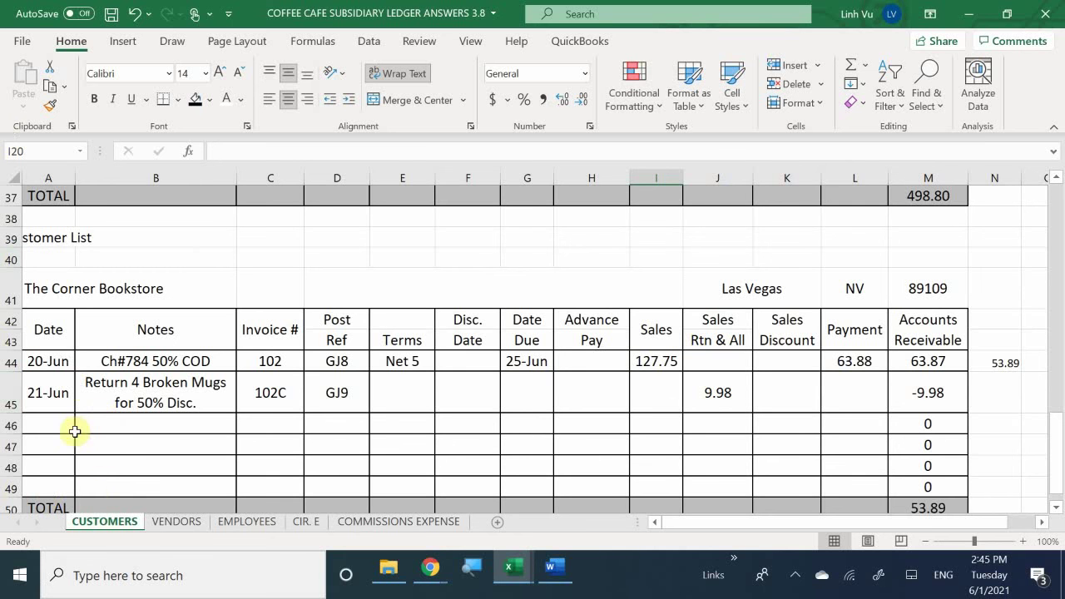
click(74, 431)
text(6)
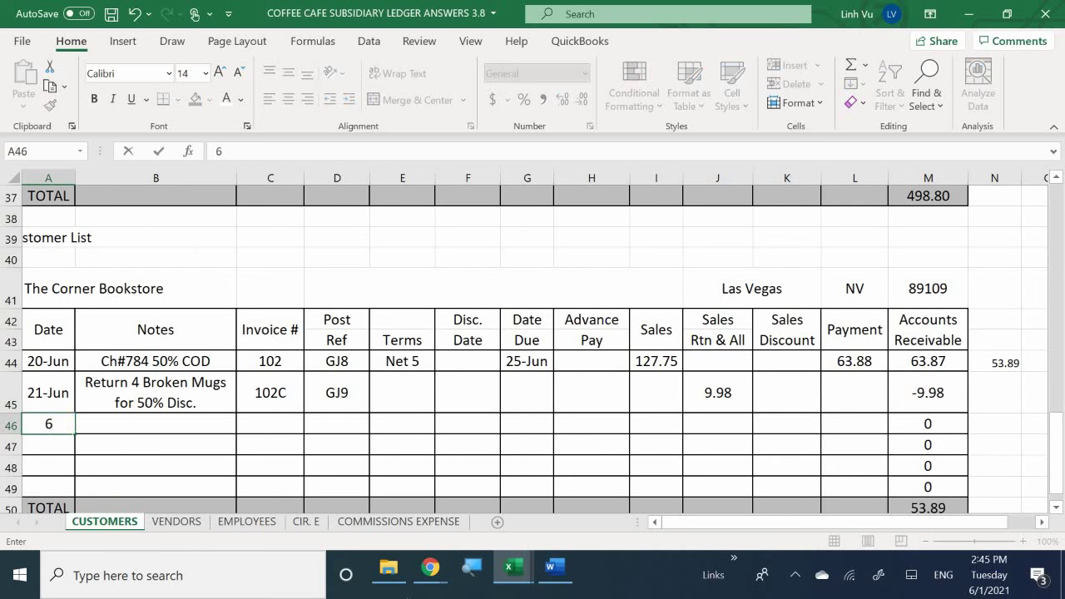
text(/24)
key(ctrl+Return)
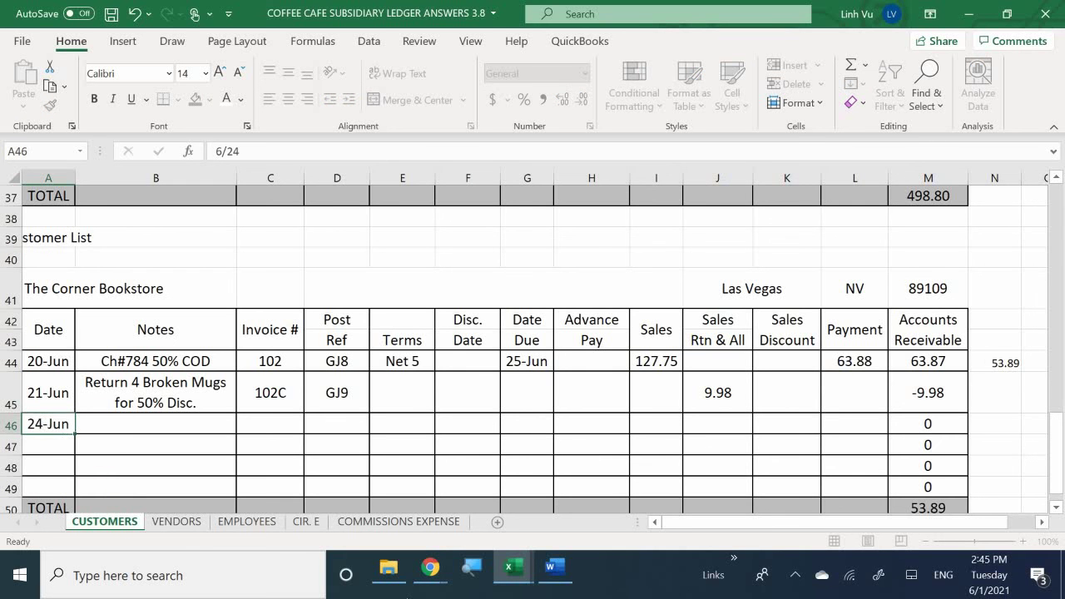
click(155, 445)
click(155, 424)
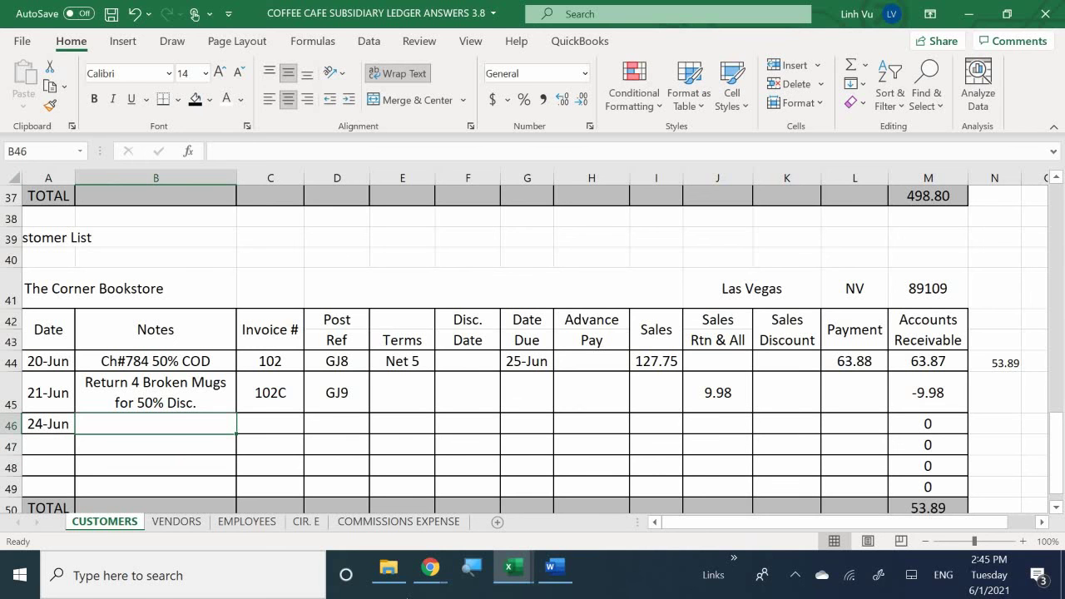
click(271, 423)
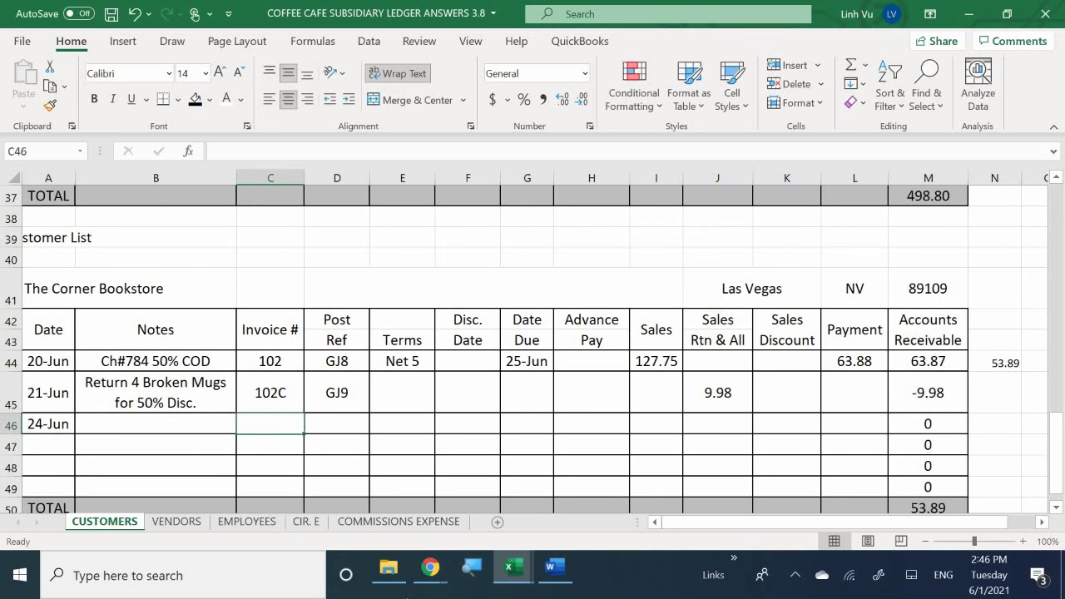
text(105)
key(Return)
key(Right)
key(Up)
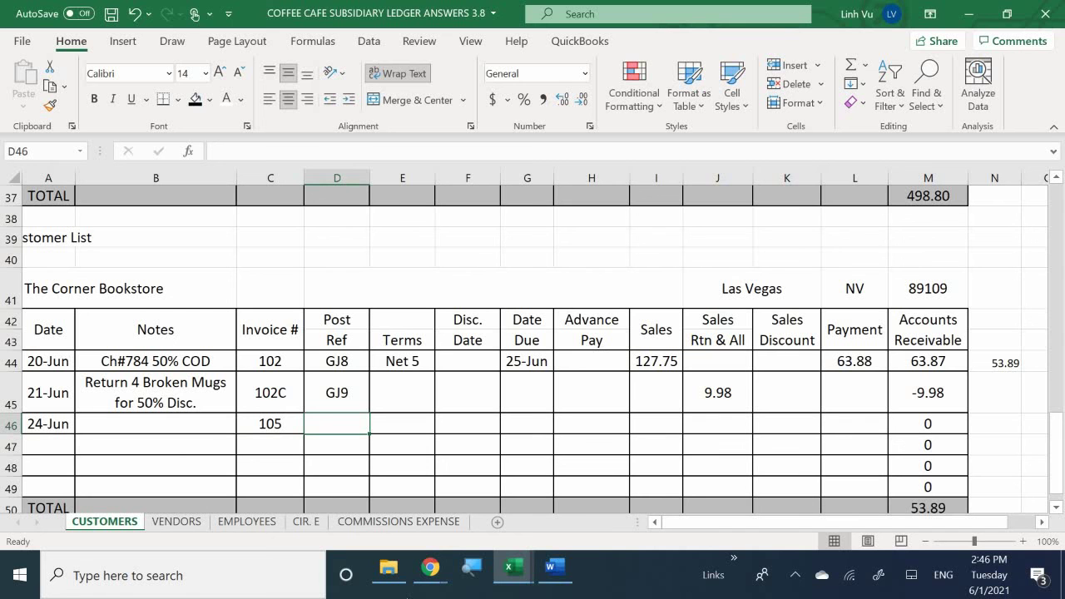
text(GK)
key(BackSpace)
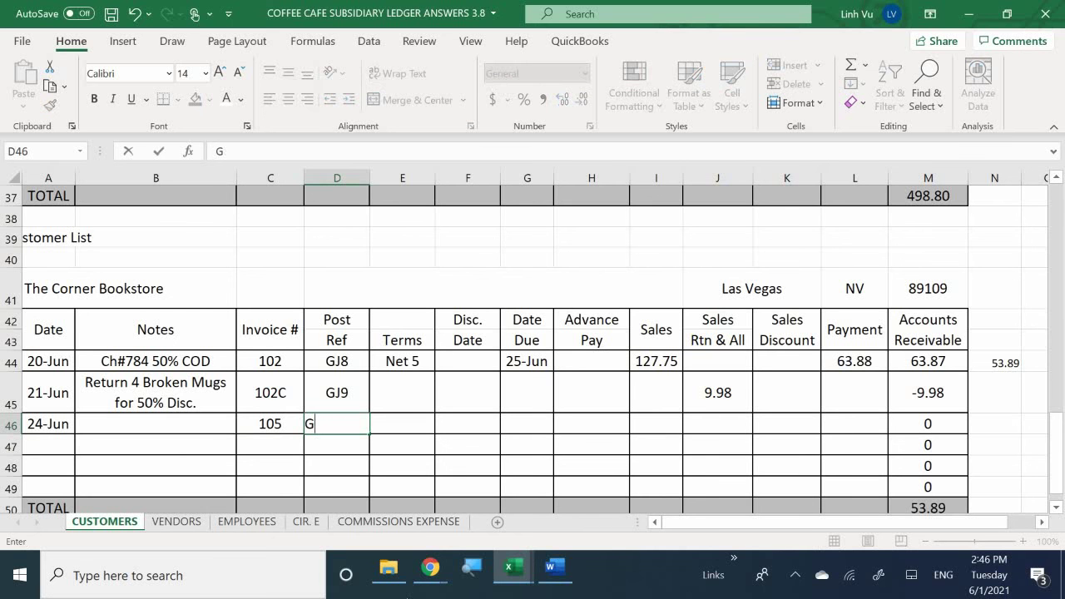
text(J14)
key(Return)
Set the terms of The Corner Bookstore's 24 June sale in E46 to "1% 15 net 30".
key(Right)
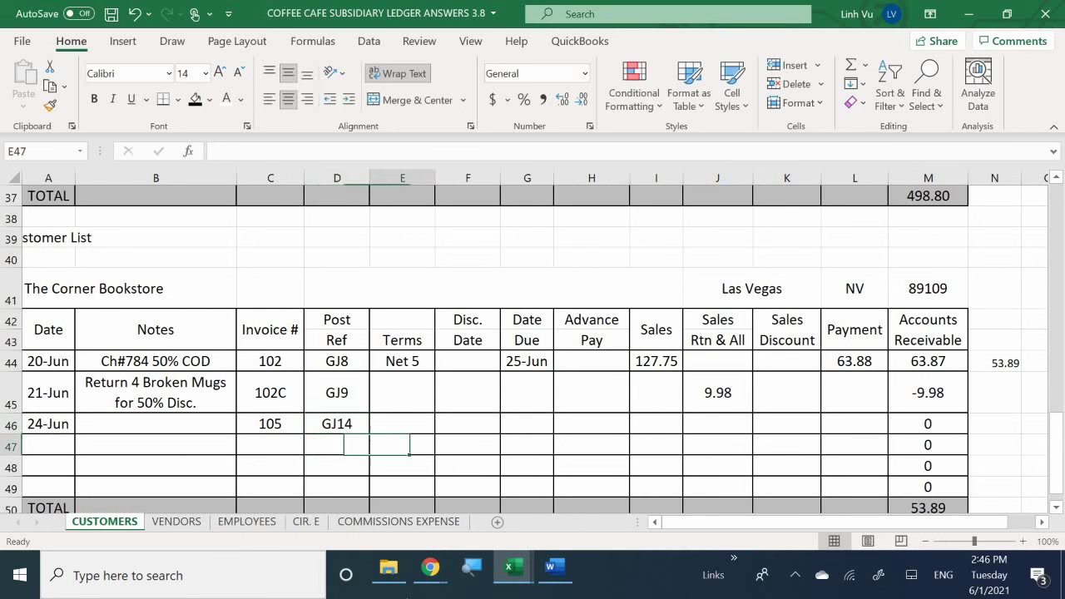
key(Up)
text(1$)
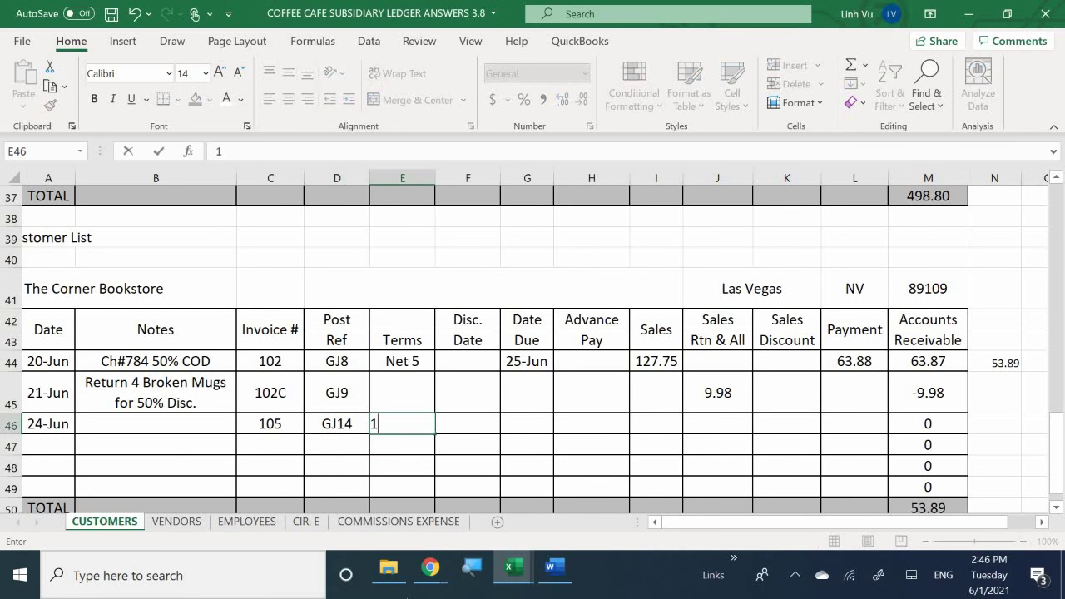
key(BackSpace)
text(% 125)
key(BackSpace)
key(BackSpace)
text(5 net)
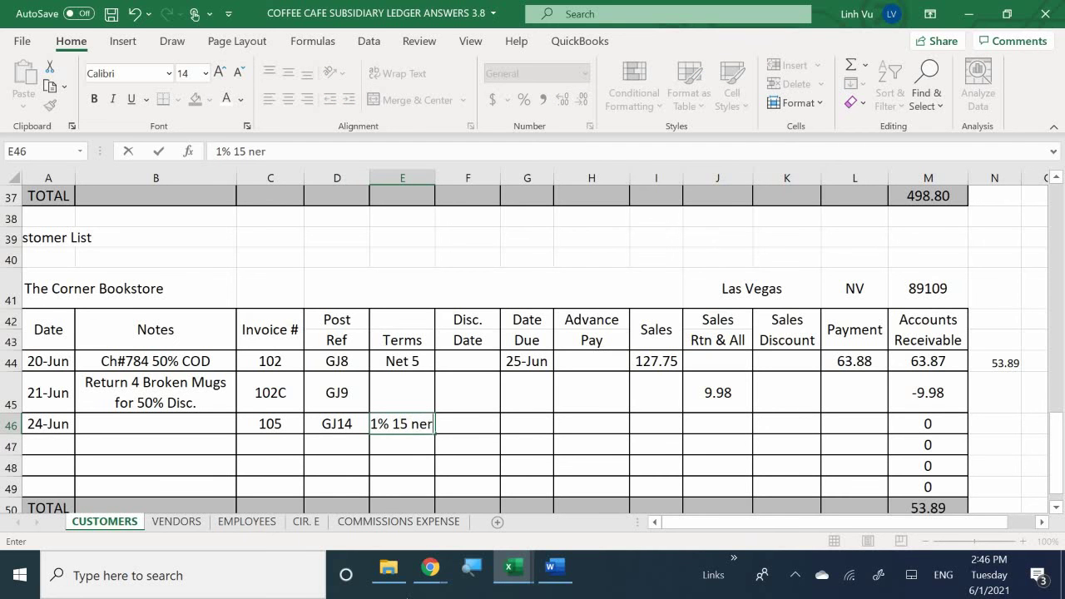
text( 30)
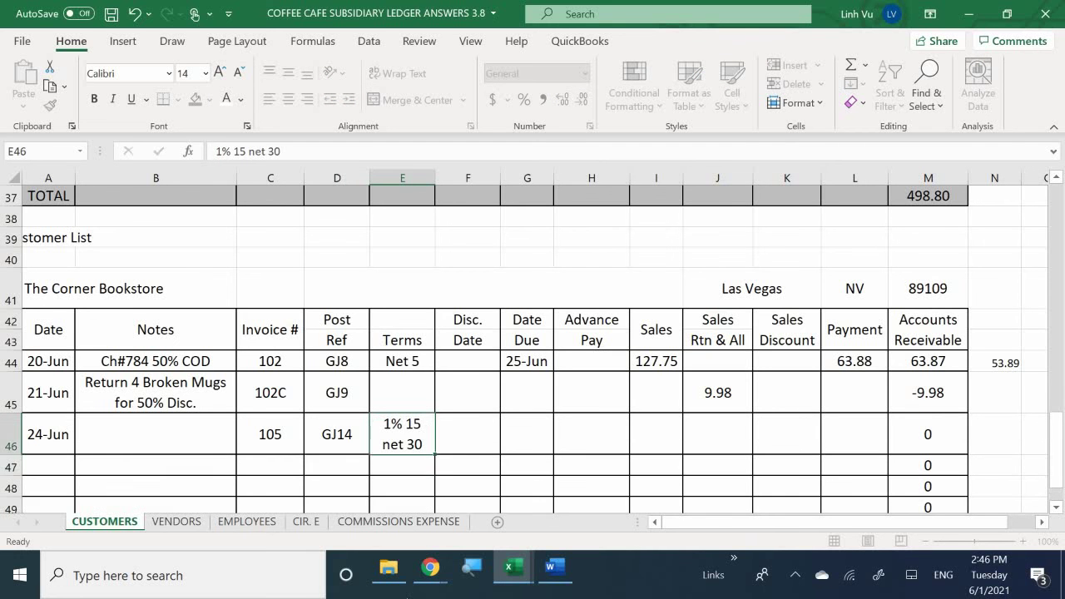
key(Return)
Calculate the discount date of the 24 June sale in F46 with the formula =A46+15.
click(468, 423)
text(=)
key(Left)
key(Left)
key(Left)
key(Left)
key(Left)
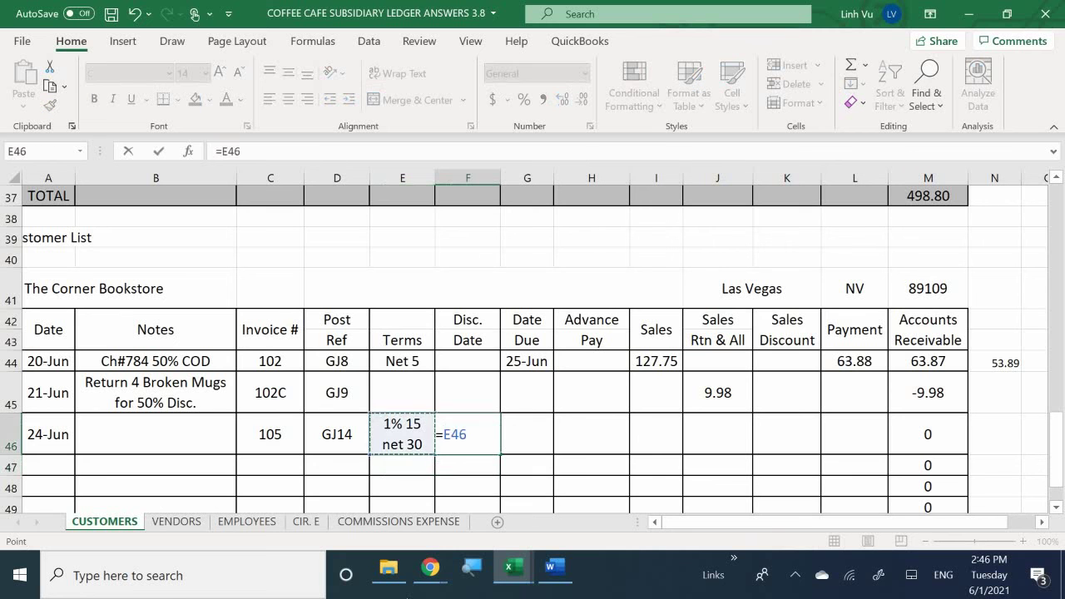
text(+15)
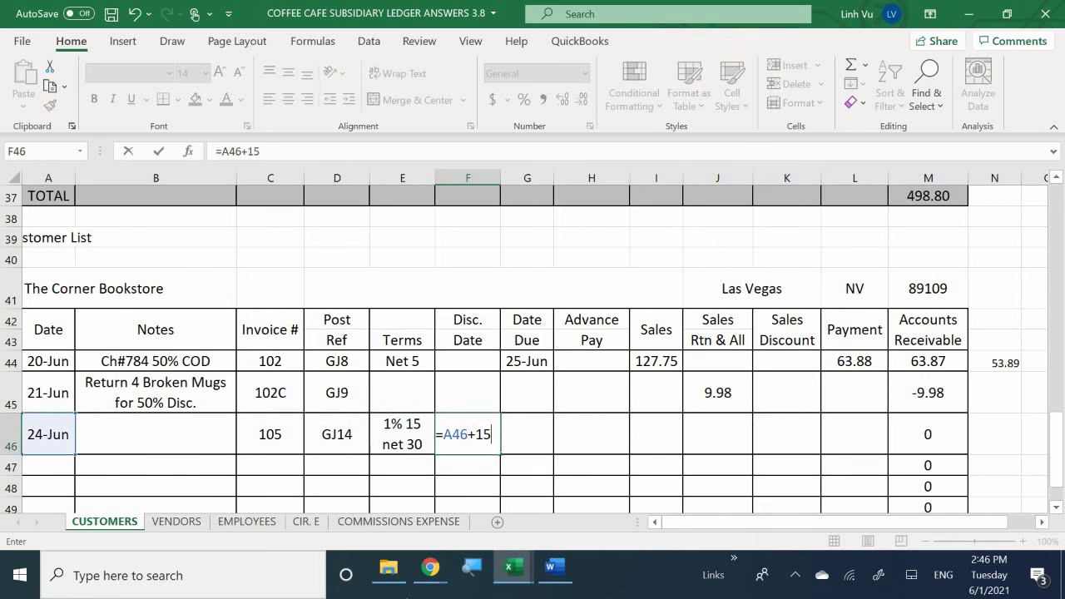
key(Return)
Calculate the due date of the 24 June sale in G46 with the formula =A46+30.
click(527, 433)
text(=)
key(Left)
key(Left)
key(Left)
key(Left)
key(Left)
key(Left)
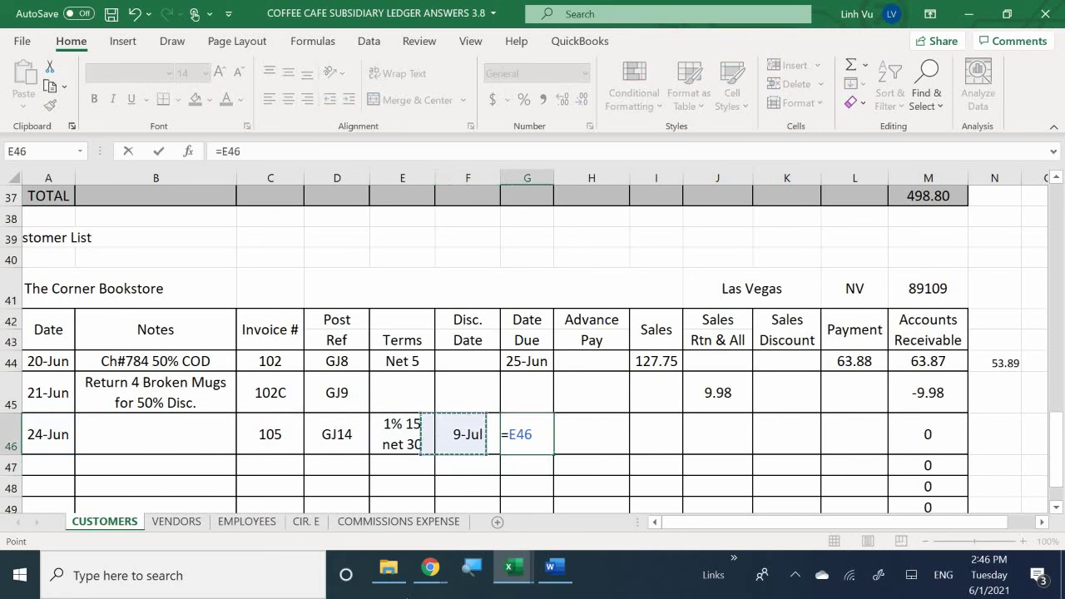
text(+30)
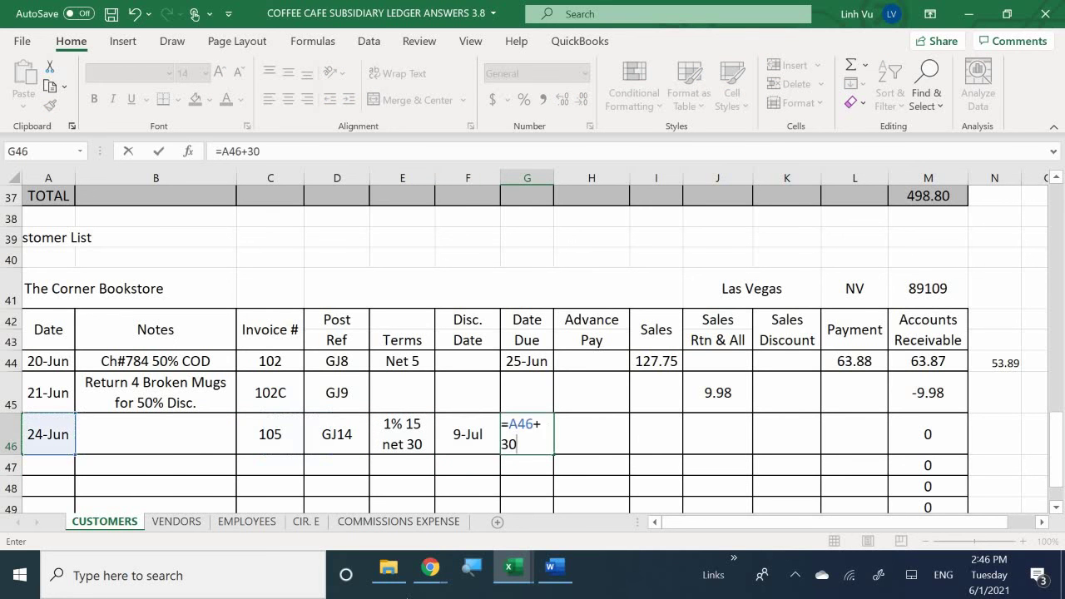
key(Return)
Enter 194.1 as the sales amount for invoice 105 in I46 and check the account's total row.
click(592, 433)
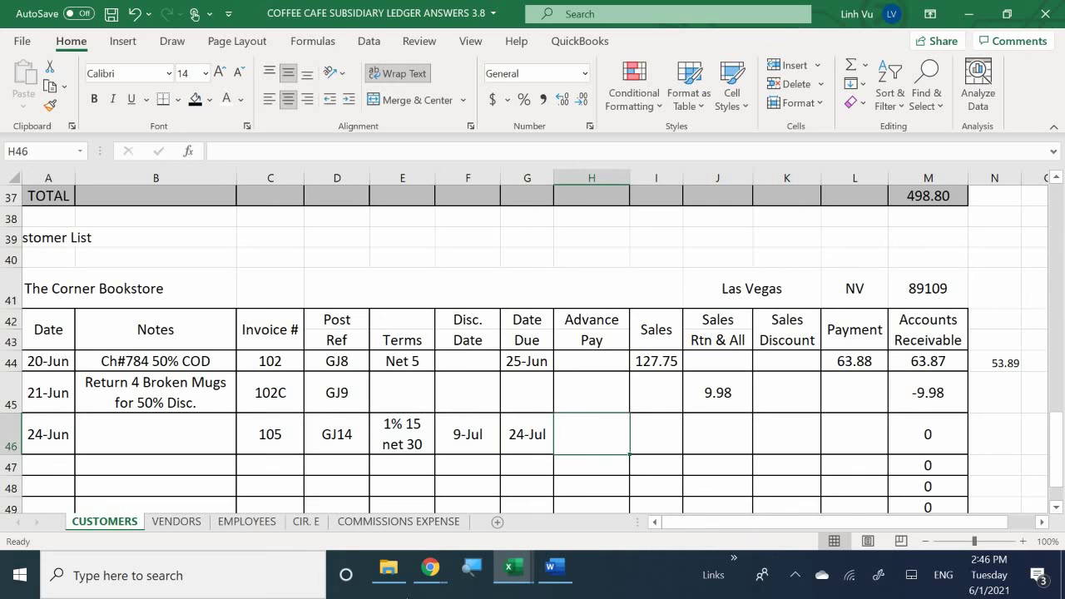
click(656, 434)
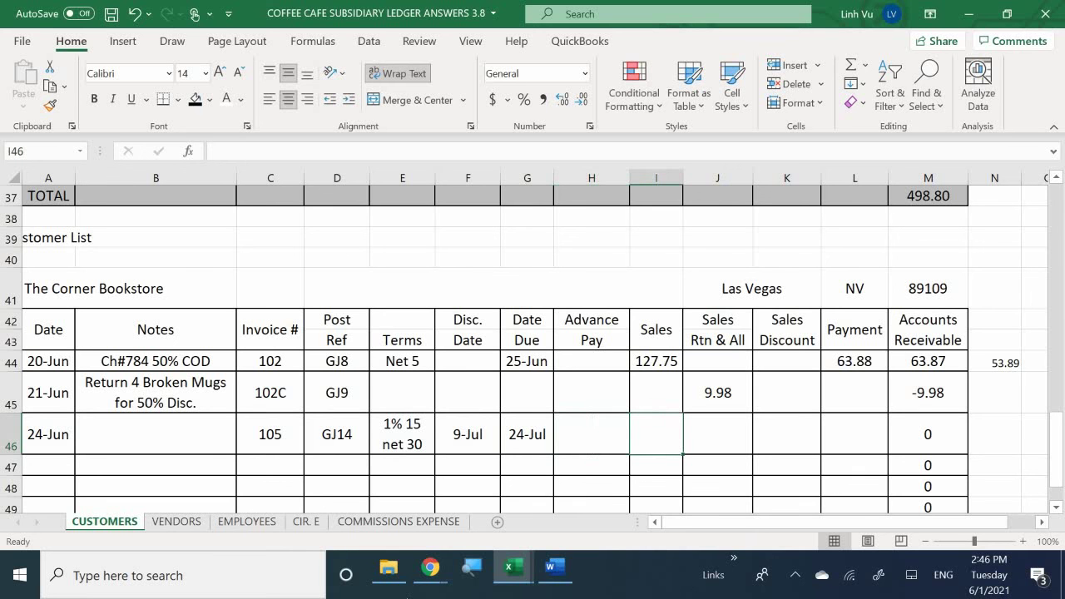
text(194.1)
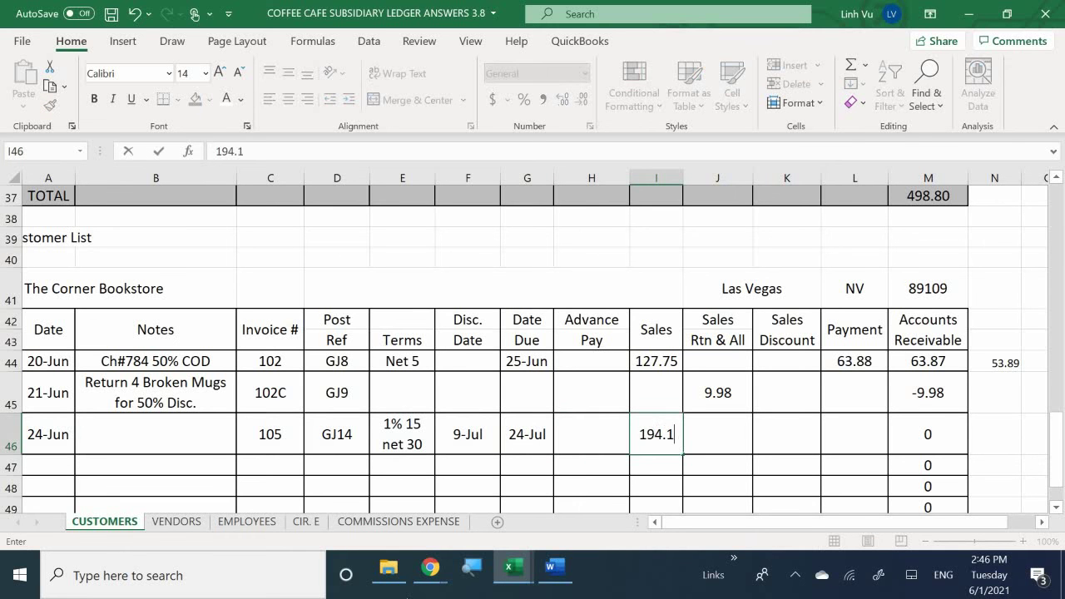
key(Return)
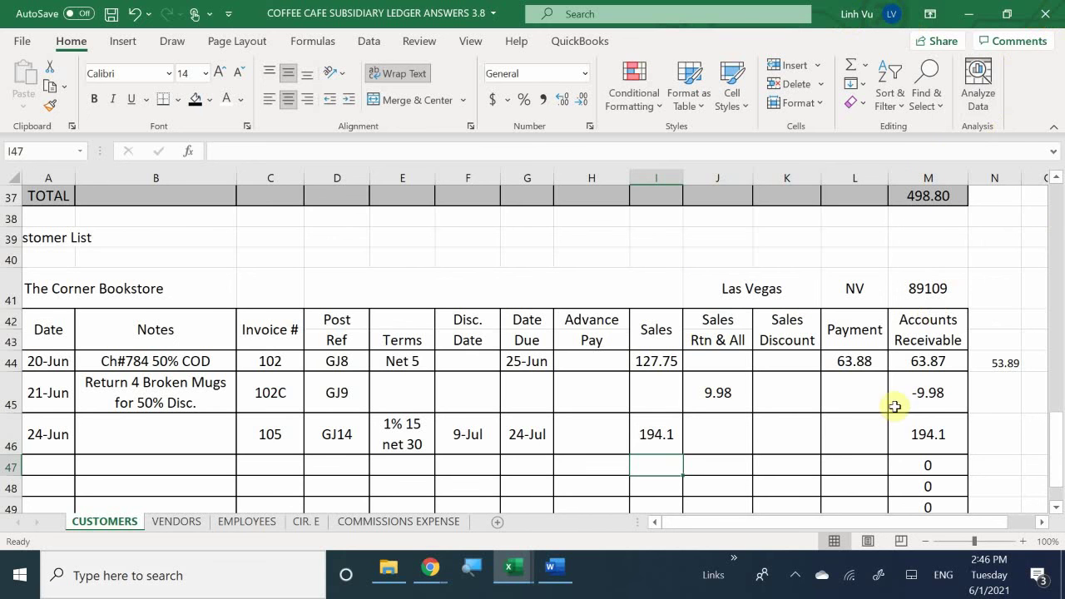
click(1013, 418)
scroll(1016, 417, down, 1)
scroll(1015, 417, down, 2)
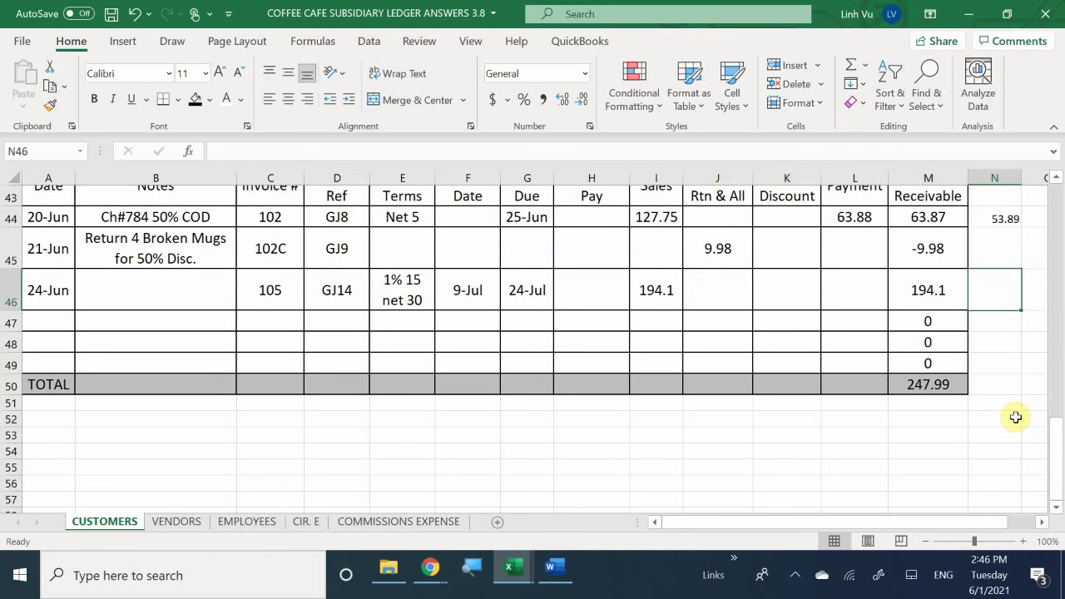
scroll(1016, 416, up, 2)
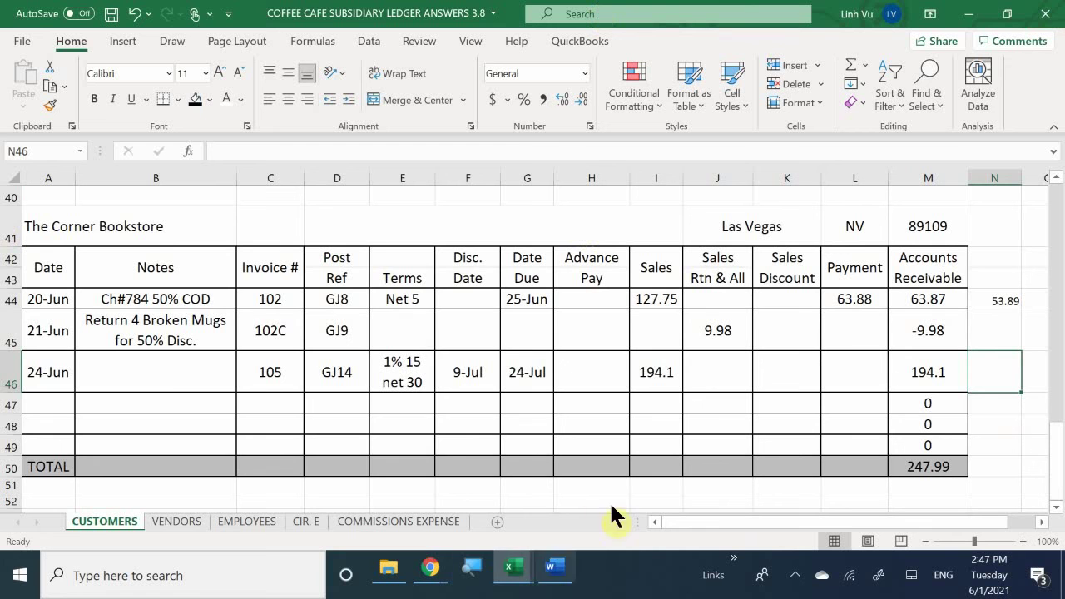
Examine The Corner Bookstore's total commissions formula in F9 on the Commissions Expense sheet.
click(564, 568)
click(563, 566)
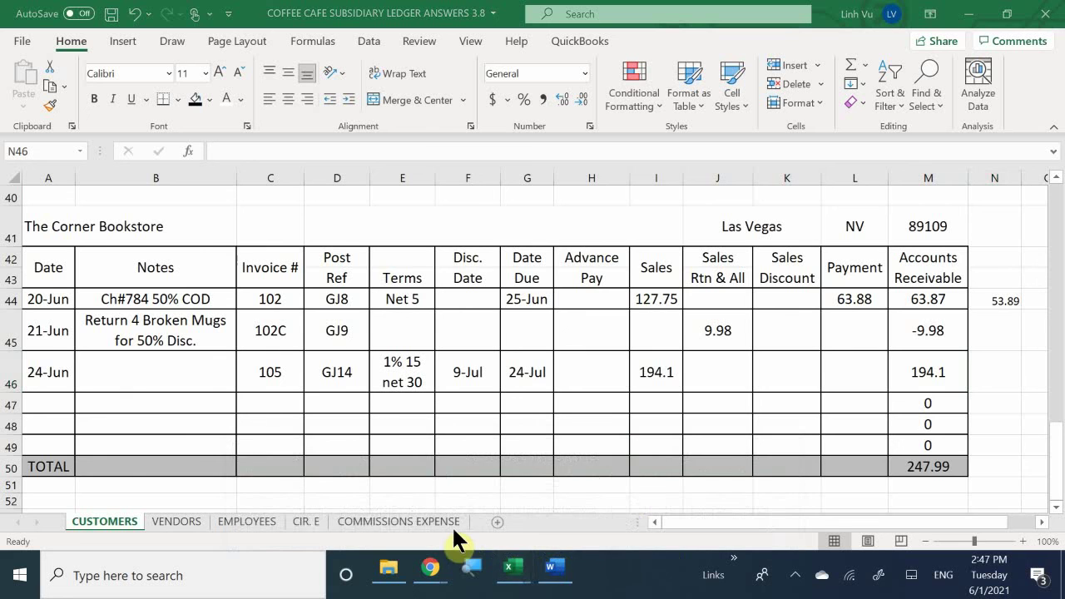
click(421, 521)
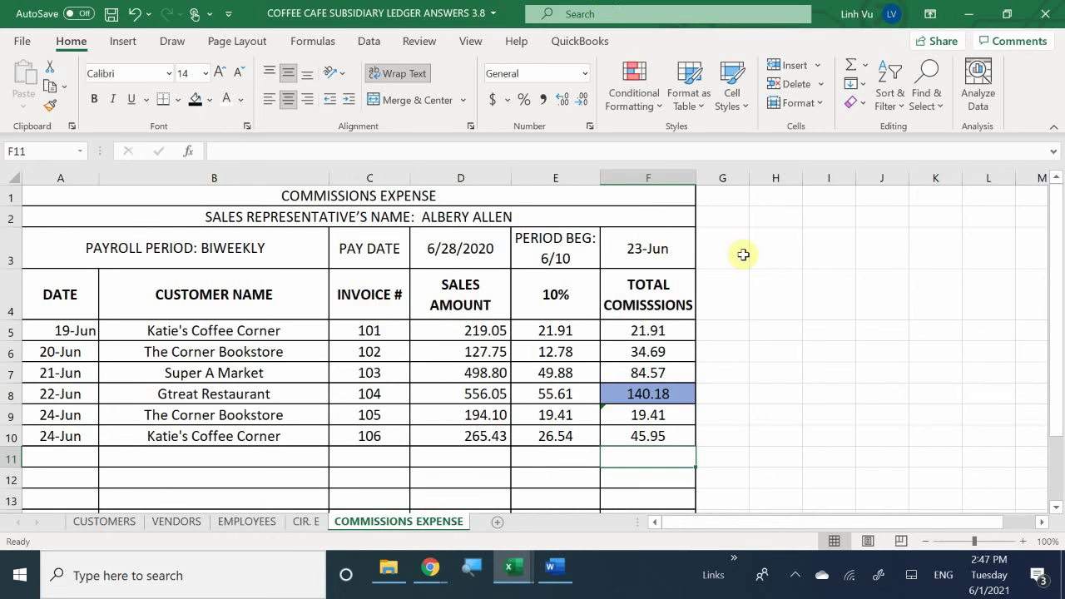
click(642, 414)
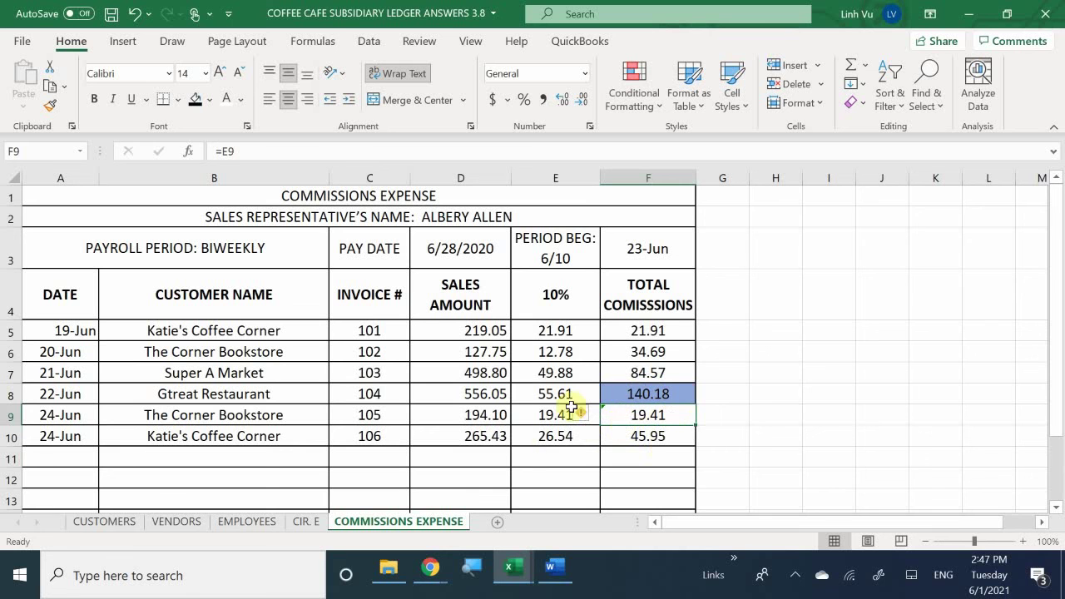
Replace the total commissions formula for Katie's Coffee Corner in F10 with =E10.
click(634, 436)
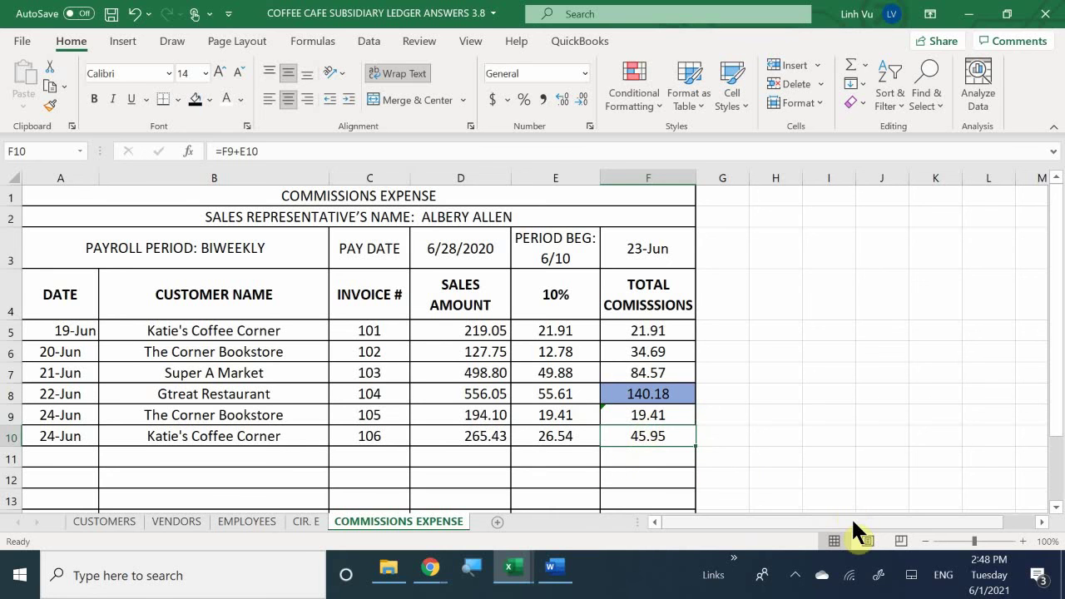
text(=)
key(Left)
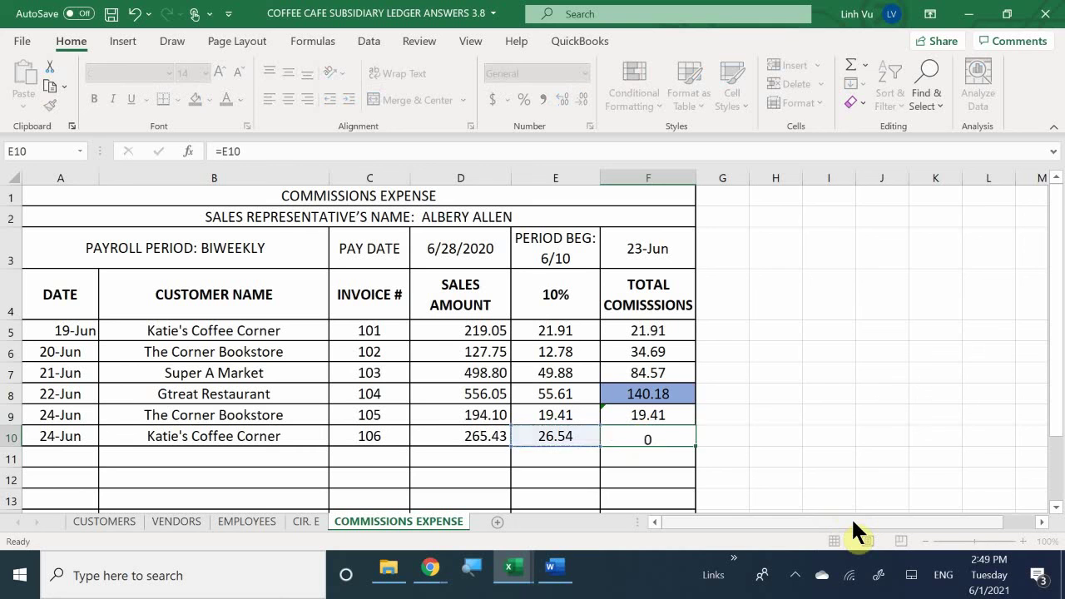
key(Return)
key(Up)
key(Up)
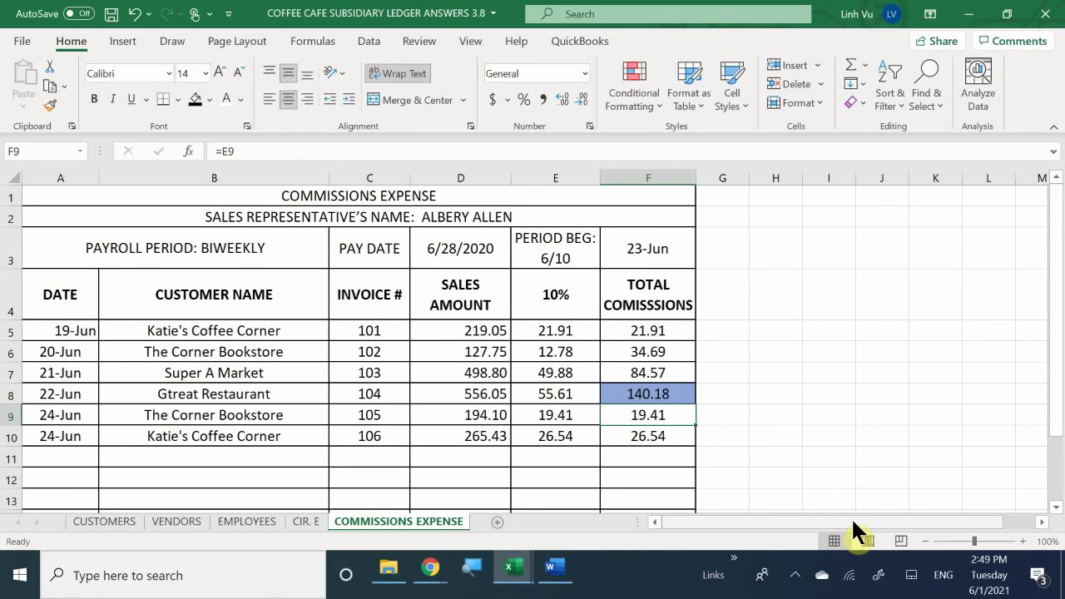
key(Down)
key(Right)
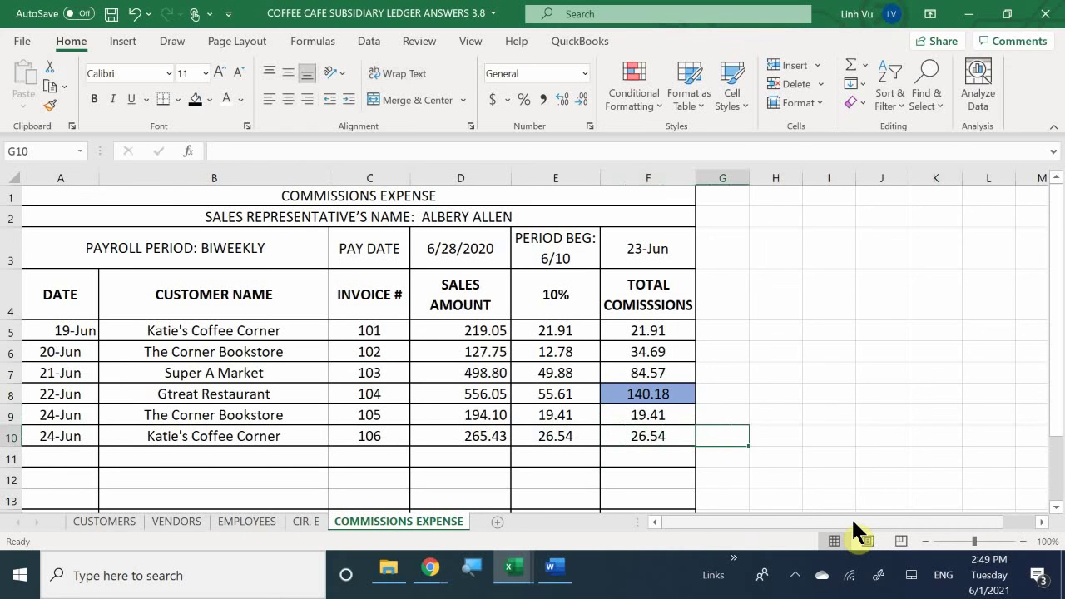
text(=)
key(Left)
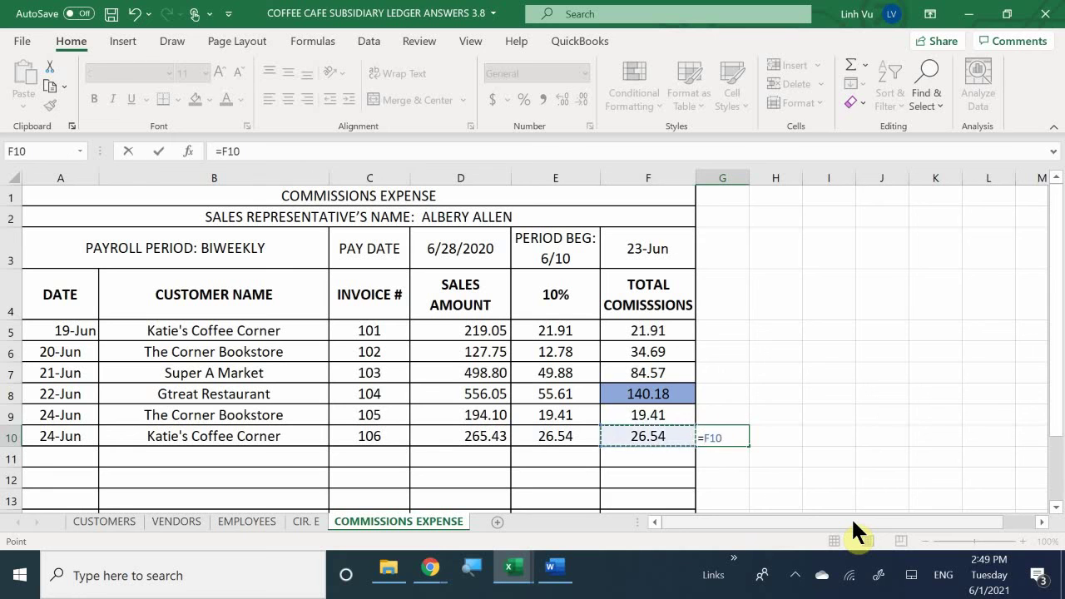
key(Up)
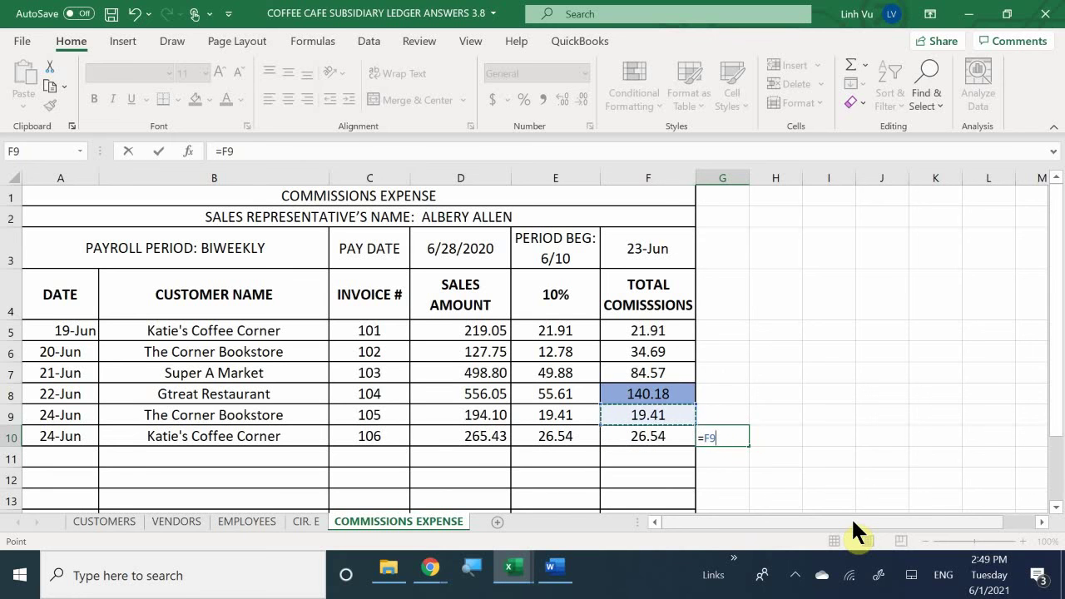
key(BackSpace)
key(BackSpace)
key(BackSpace)
key(Escape)
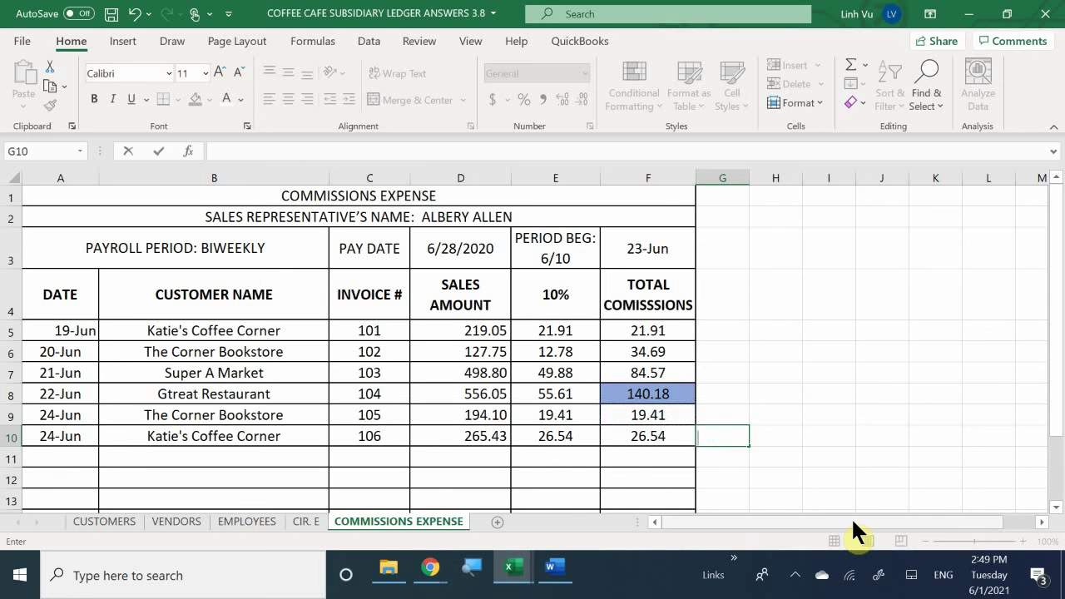
key(Left)
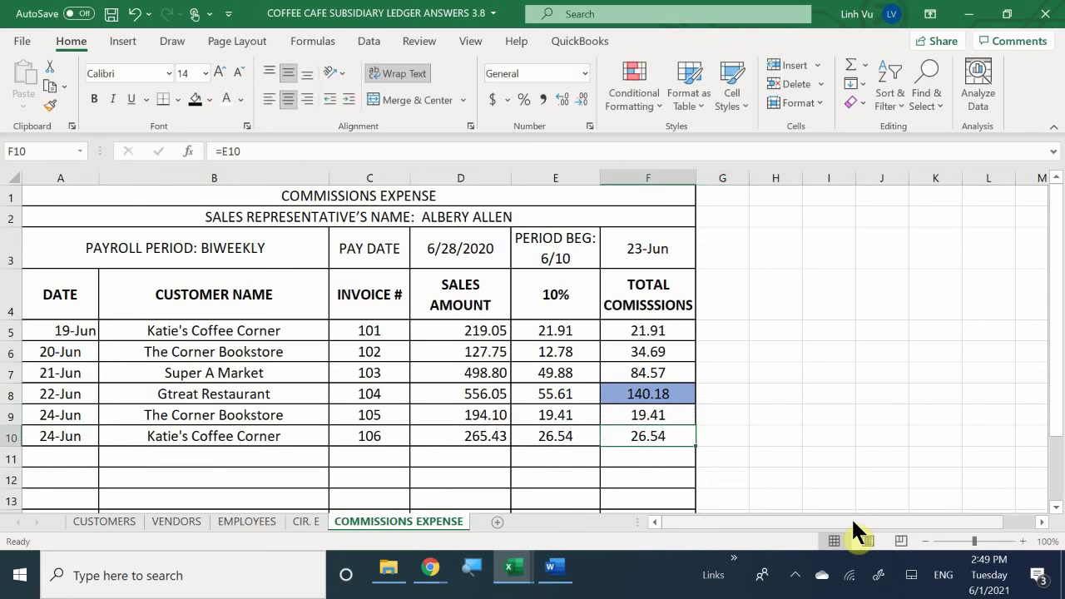
key(Down)
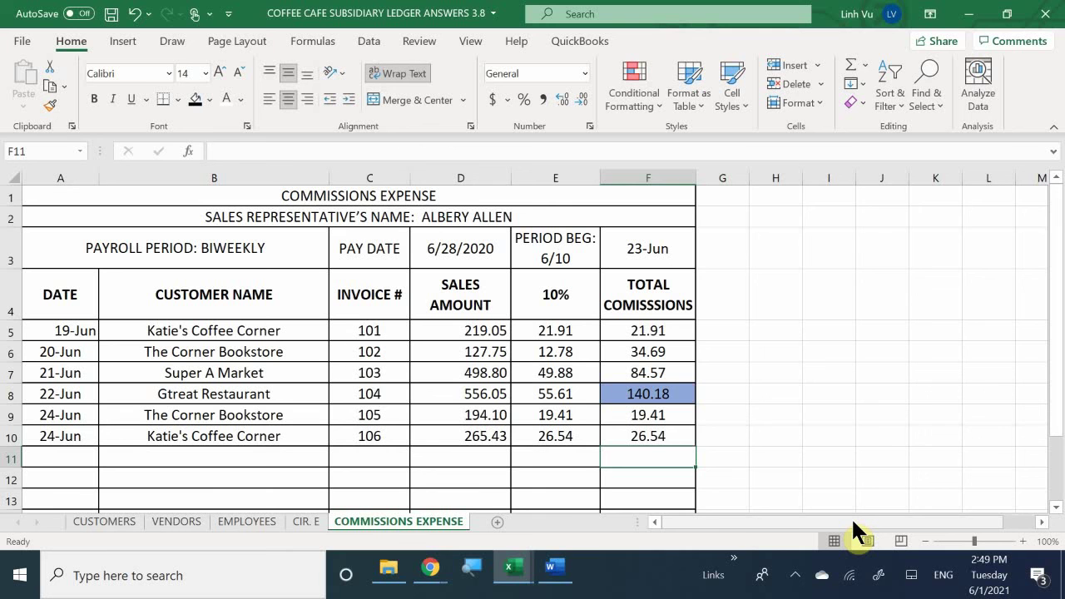
key(Up)
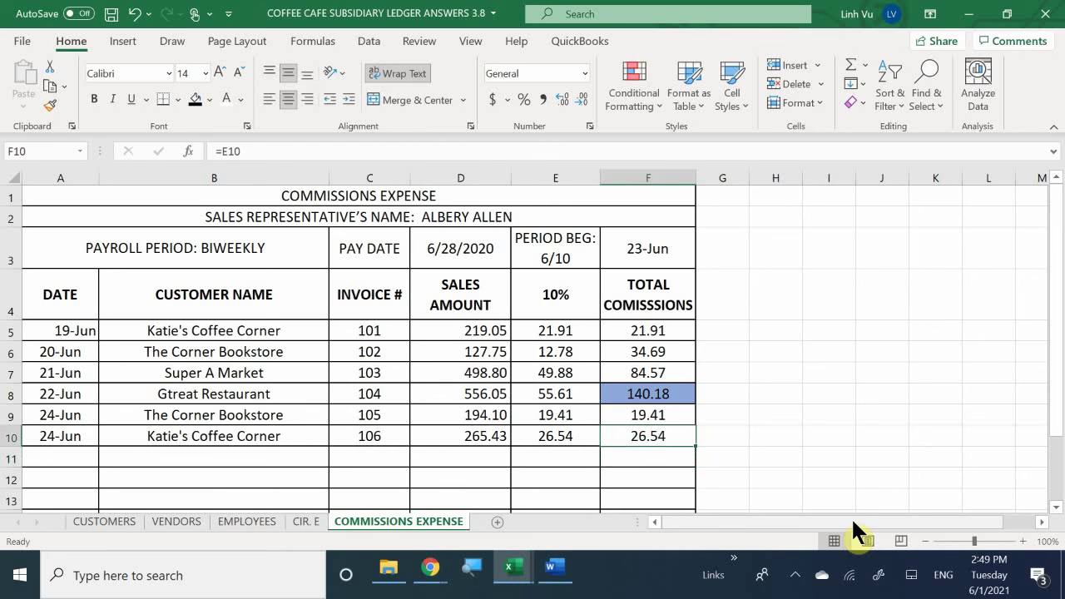
key(Right)
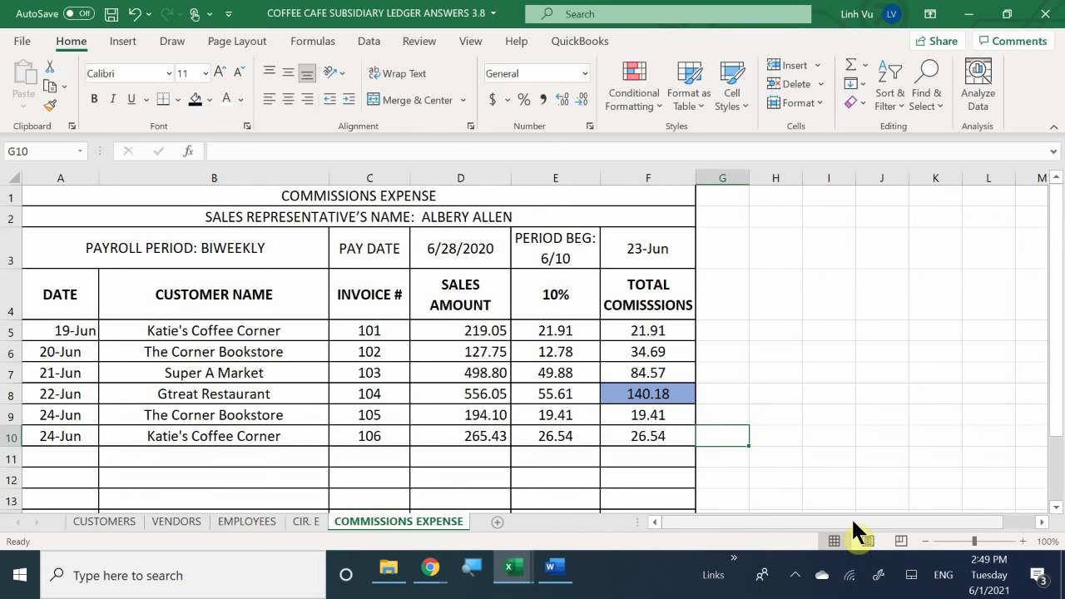
key(Left)
key(Up)
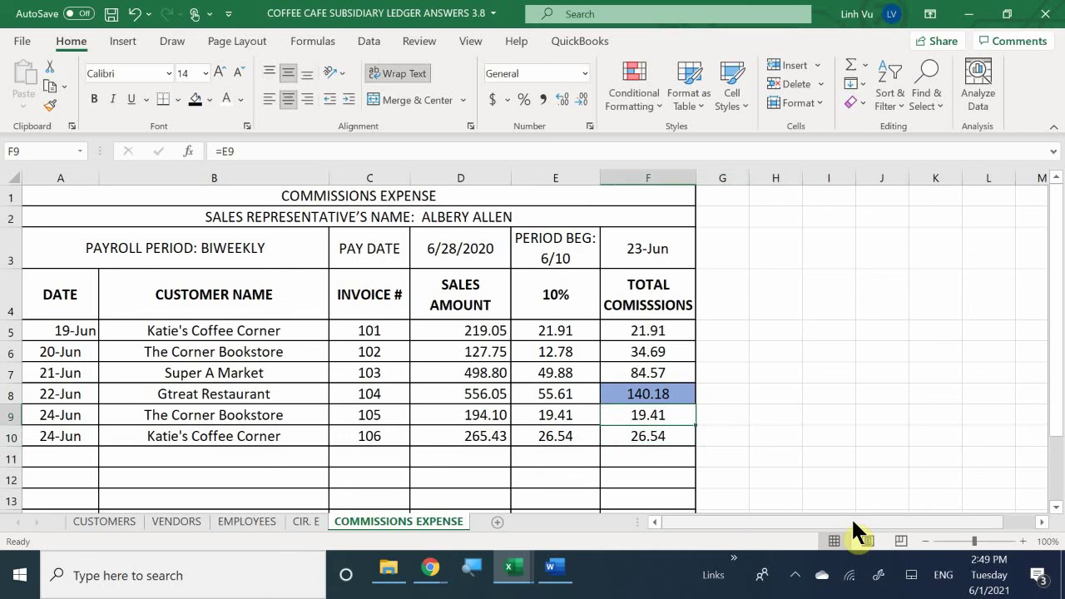
Change the total commissions in F10 for Katie's Coffee Corner to the running-total formula =F9+E10.
key(Down)
key(F2)
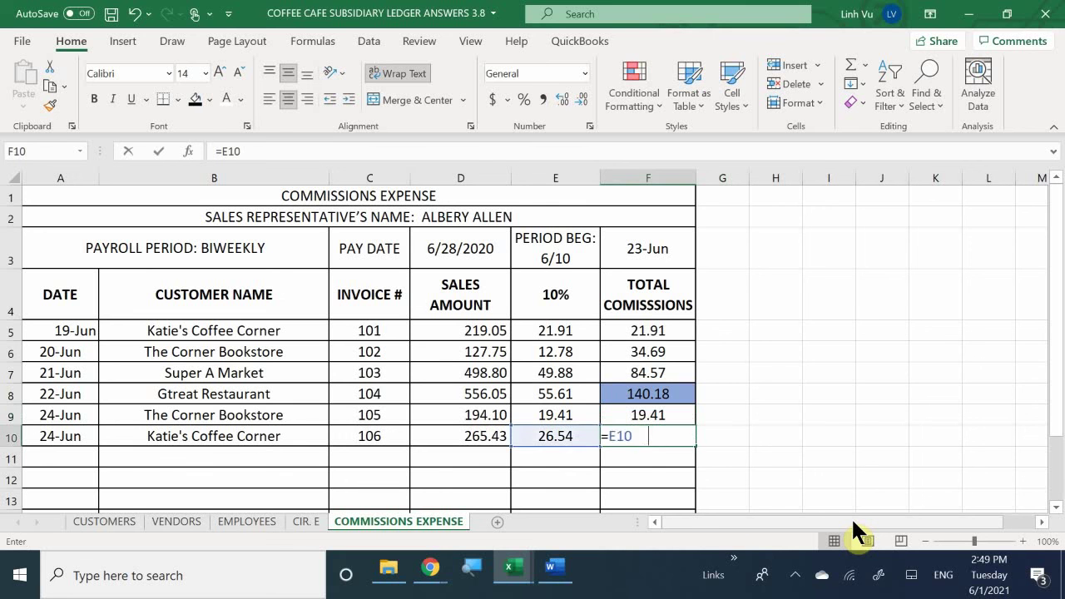
key(BackSpace)
key(BackSpace)
key(BackSpace)
key(BackSpace)
text(=)
key(Up)
text(+)
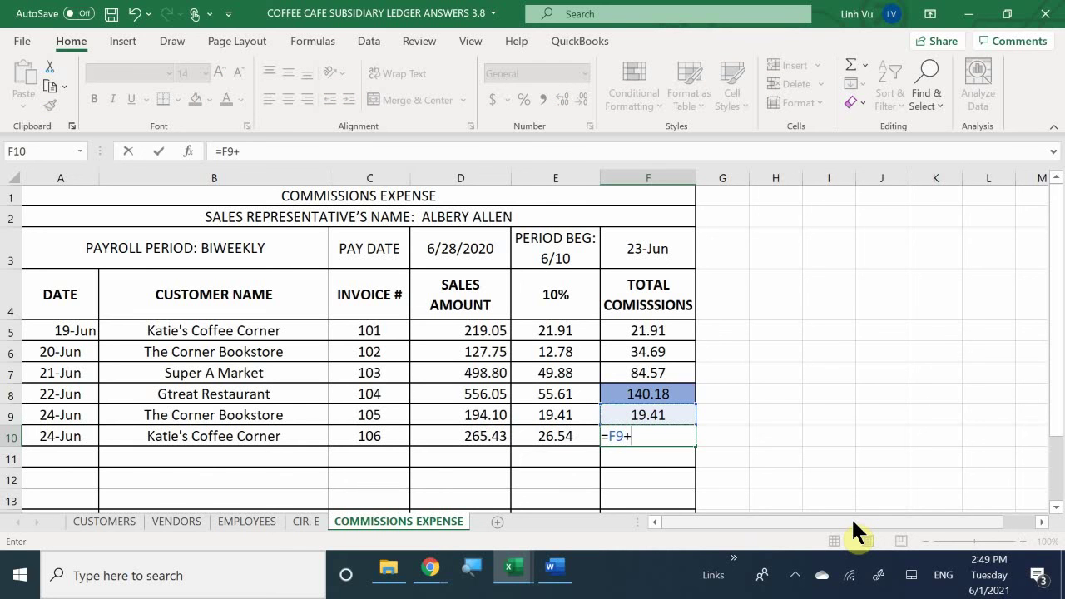
key(Left)
key(Return)
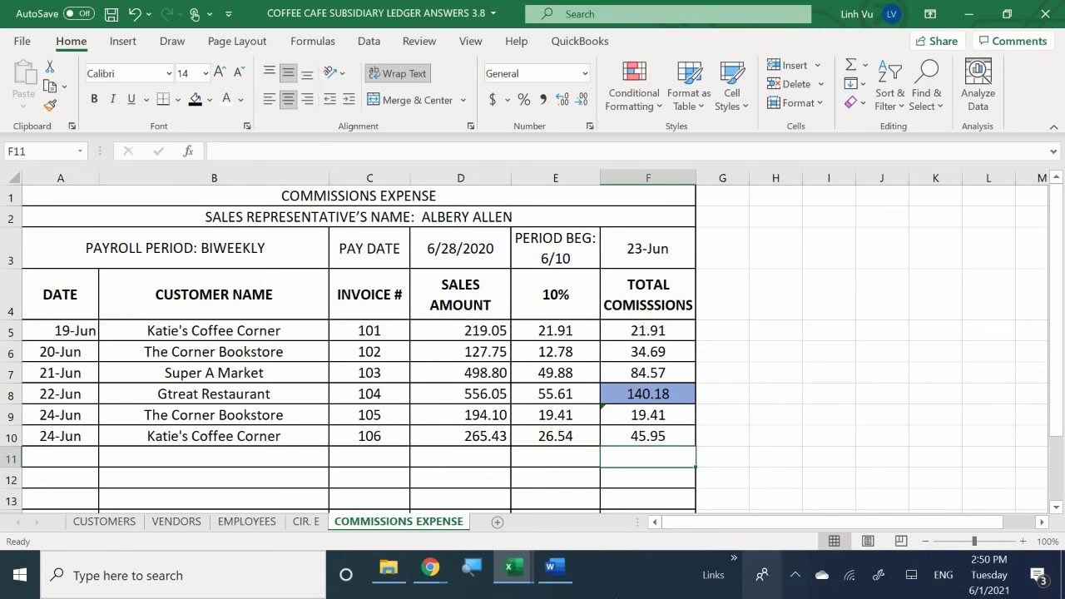
Switch to the Word scenario and the general journal workbook, and compare invoice 105 with the page 14 journal entries.
click(548, 569)
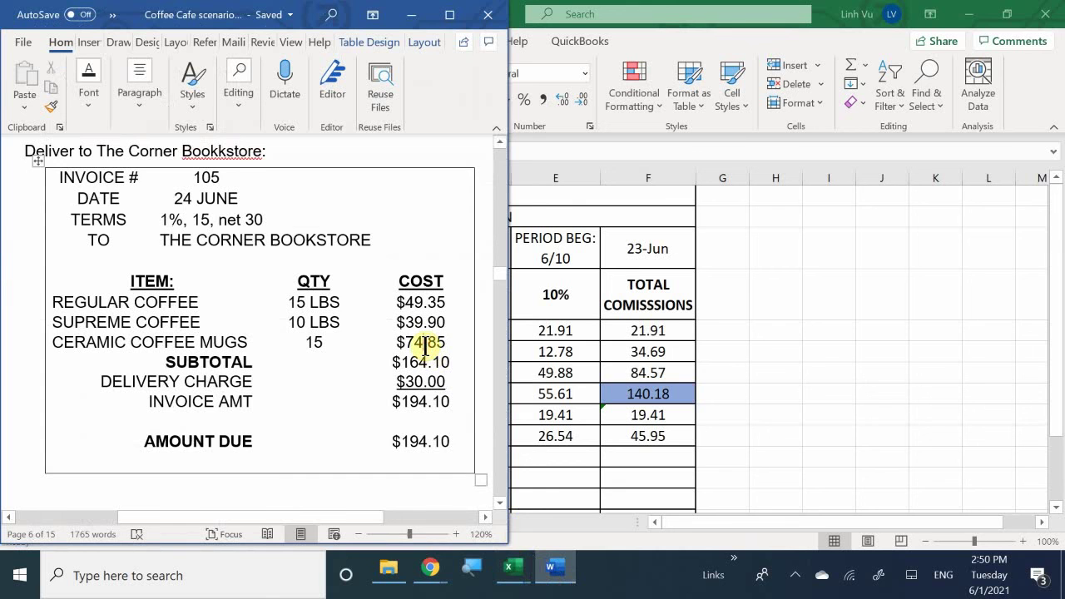
scroll(422, 347, down, 1)
mouse_move(515, 571)
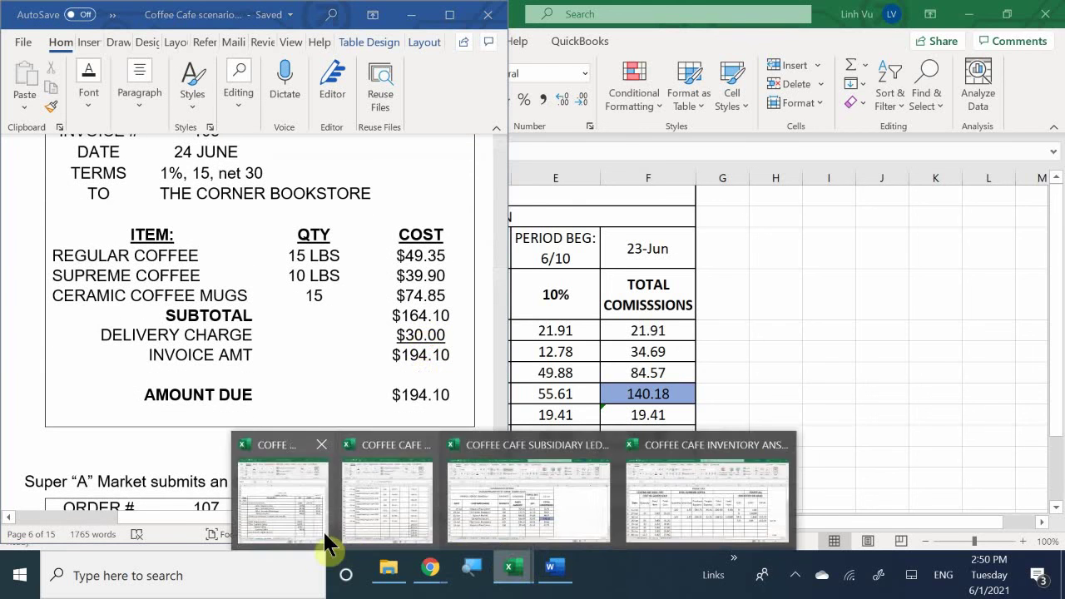
click(302, 509)
scroll(396, 369, down, 3)
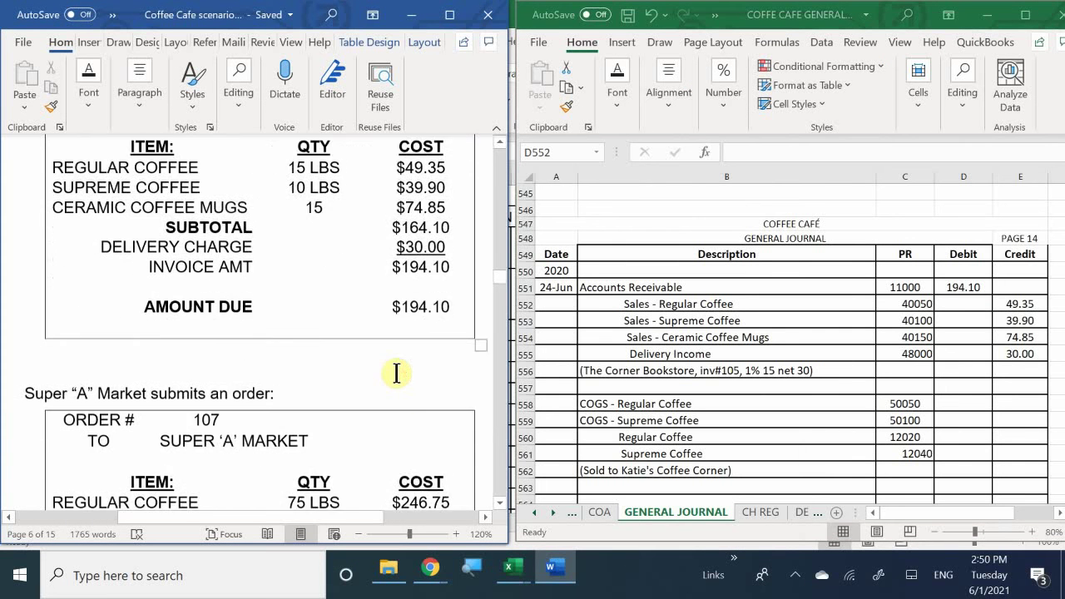
scroll(396, 371, up, 4)
scroll(398, 372, up, 1)
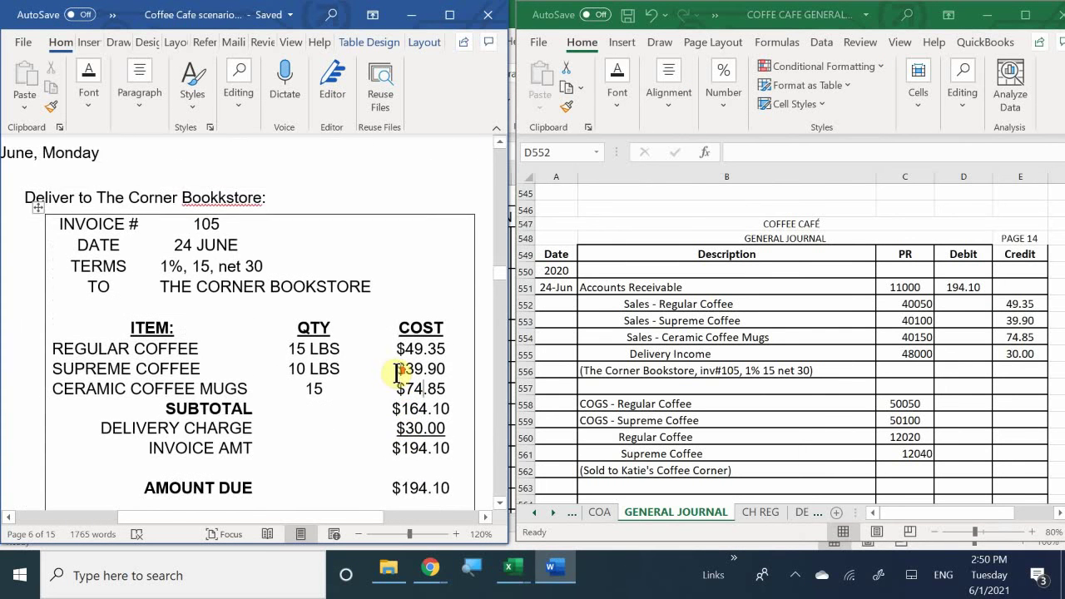
scroll(397, 373, up, 1)
scroll(399, 373, down, 1)
scroll(398, 373, down, 1)
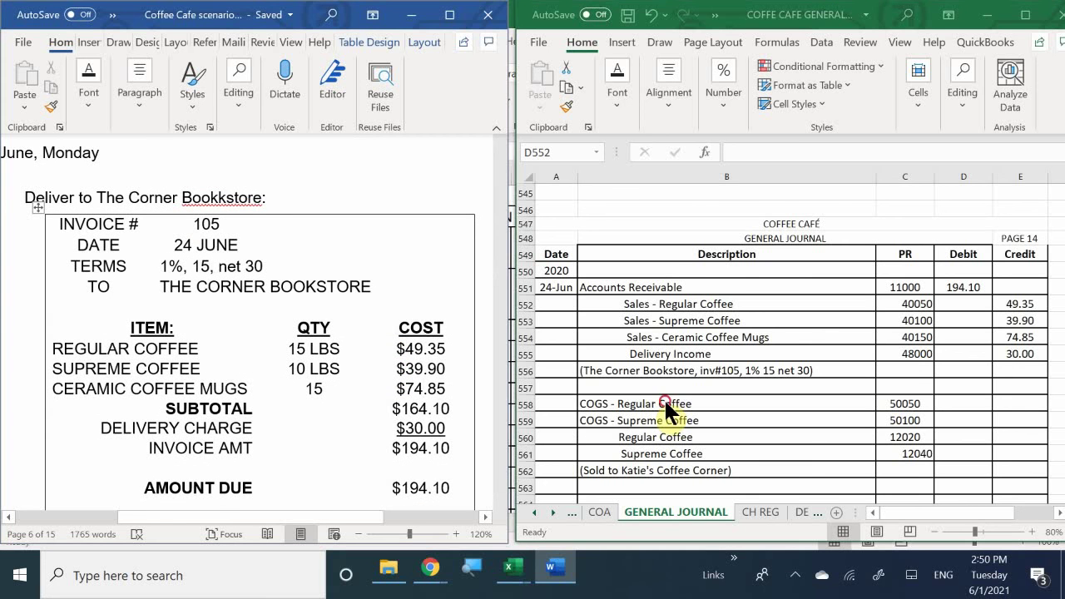
scroll(656, 399, down, 1)
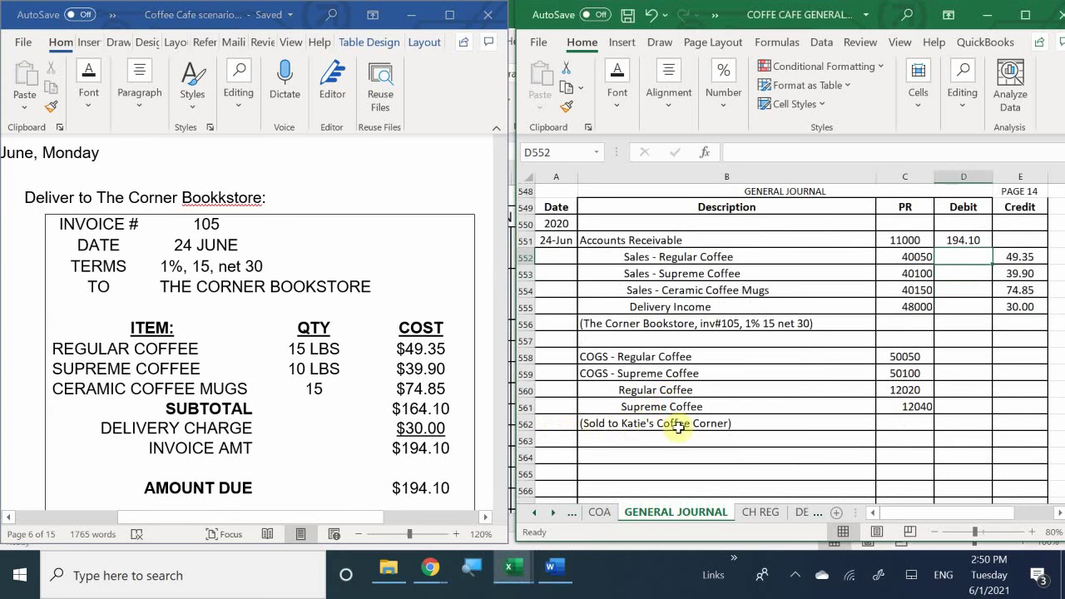
Change the cost of goods sold entry's explanation in B562 to "(Sold to The Corner Bookstore)".
double_click(707, 423)
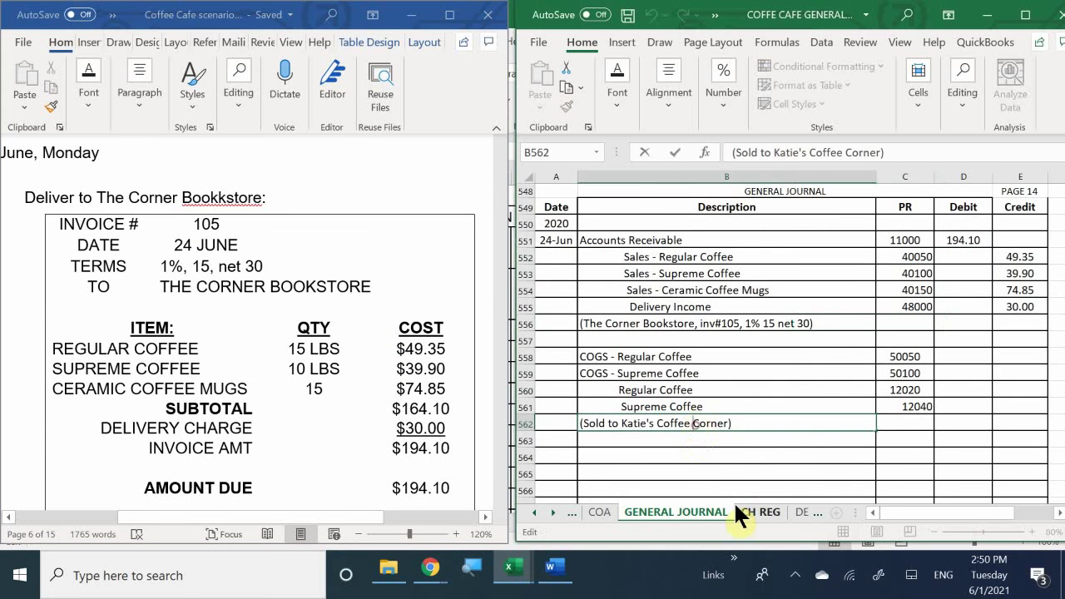
key(BackSpace)
key(BackSpace)
key(BackSpace)
key(BackSpace)
key(BackSpace)
key(BackSpace)
key(BackSpace)
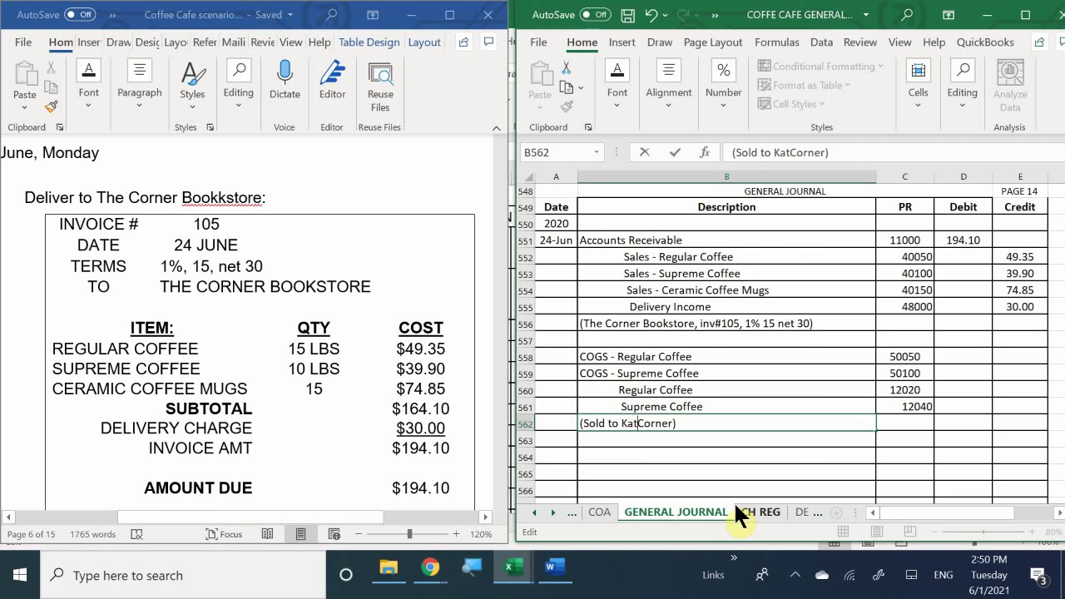
text(The Corner)
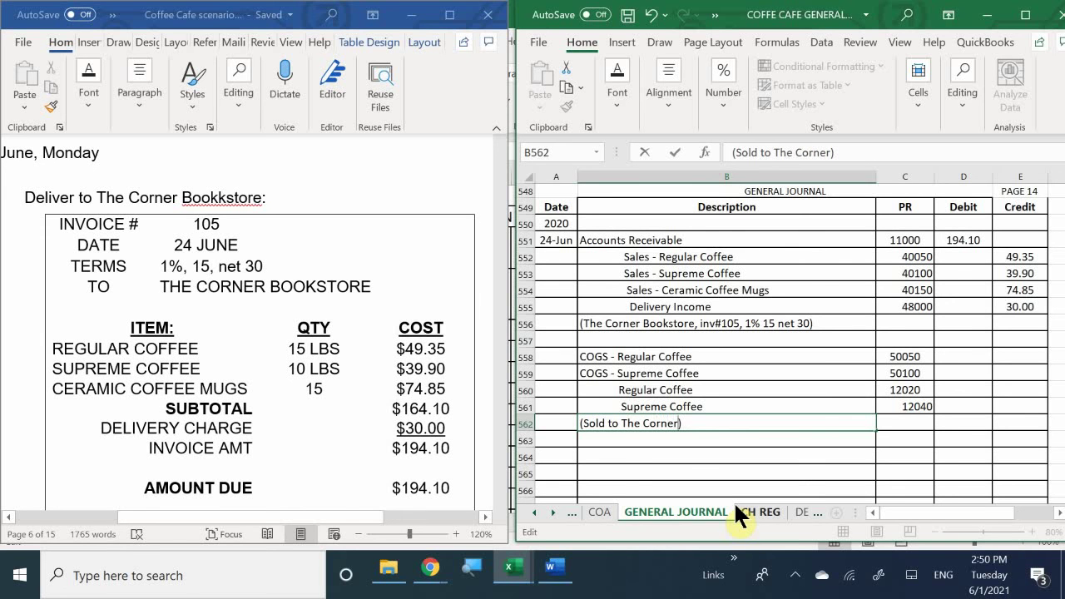
text( Bookstore)
key(Return)
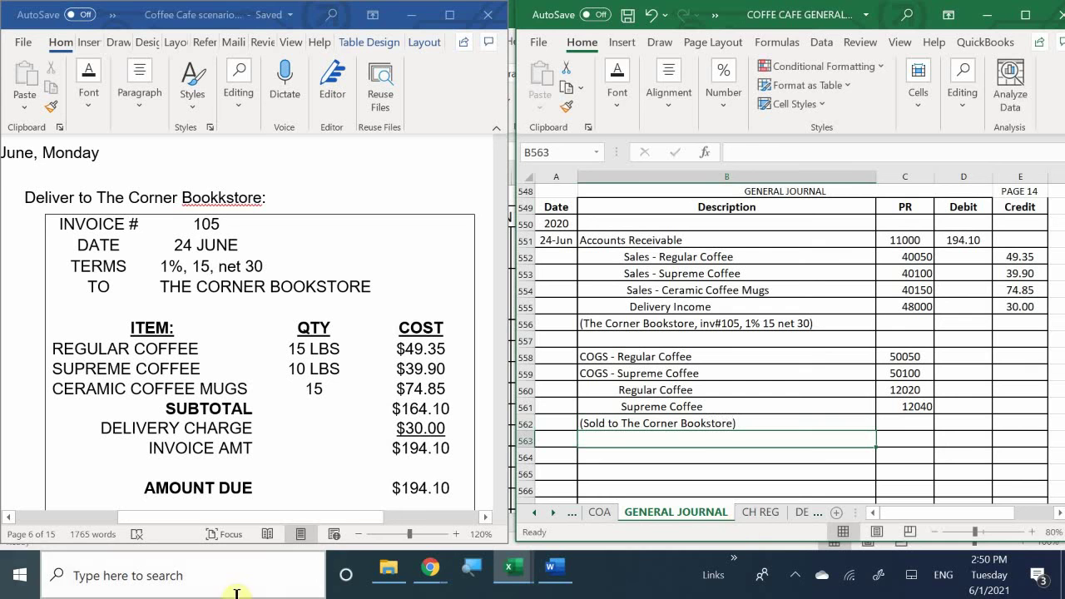
Switch to the inventory workbook's REG COFFEE sheet and enter date 6/24 and a quantity sold of 15 in A21 and B21.
mouse_move(518, 568)
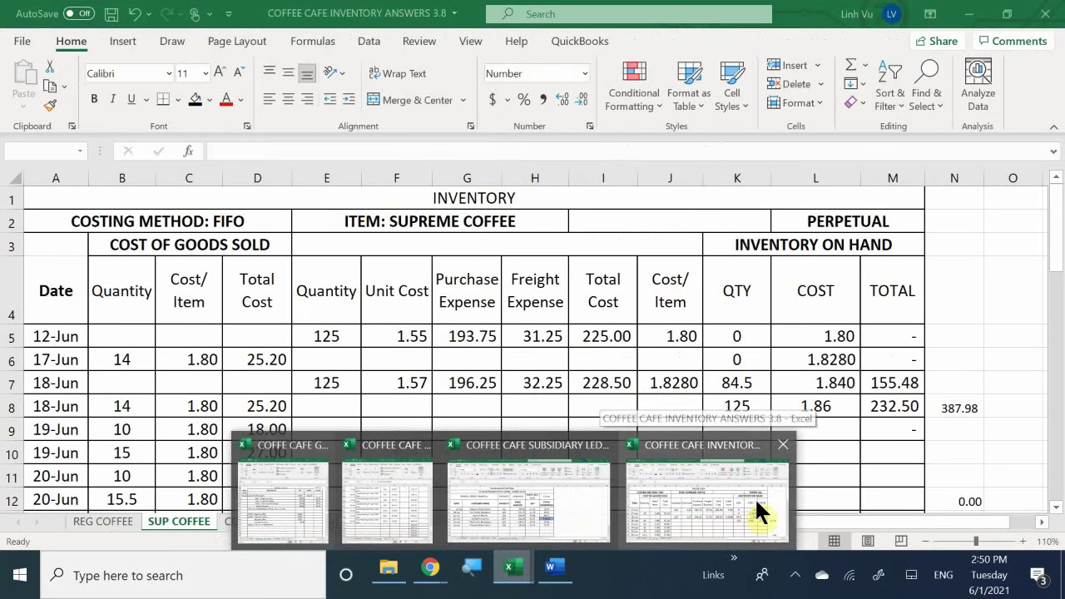
click(754, 496)
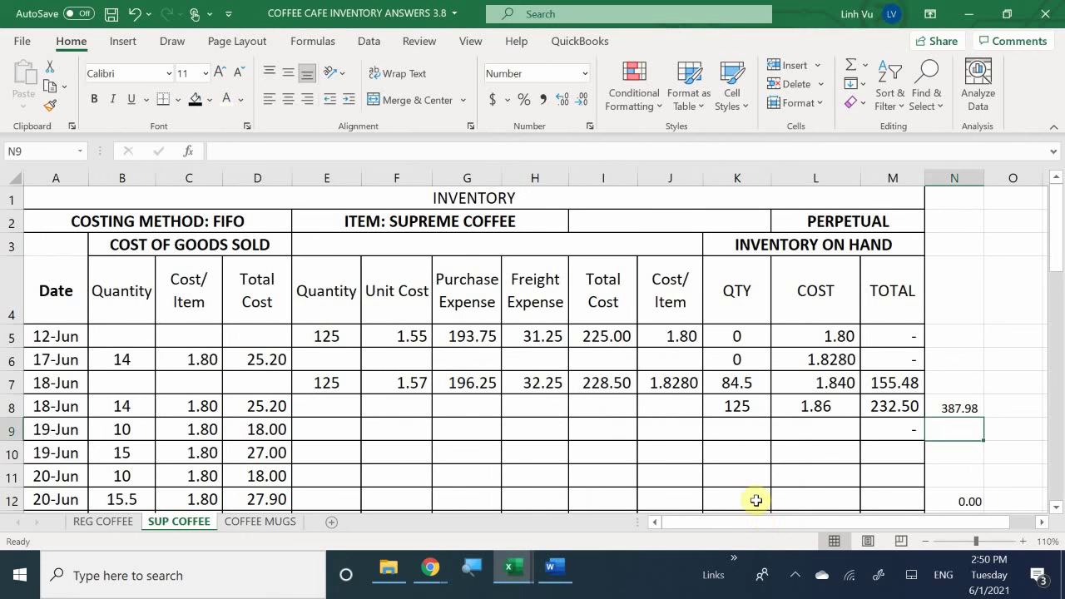
click(101, 521)
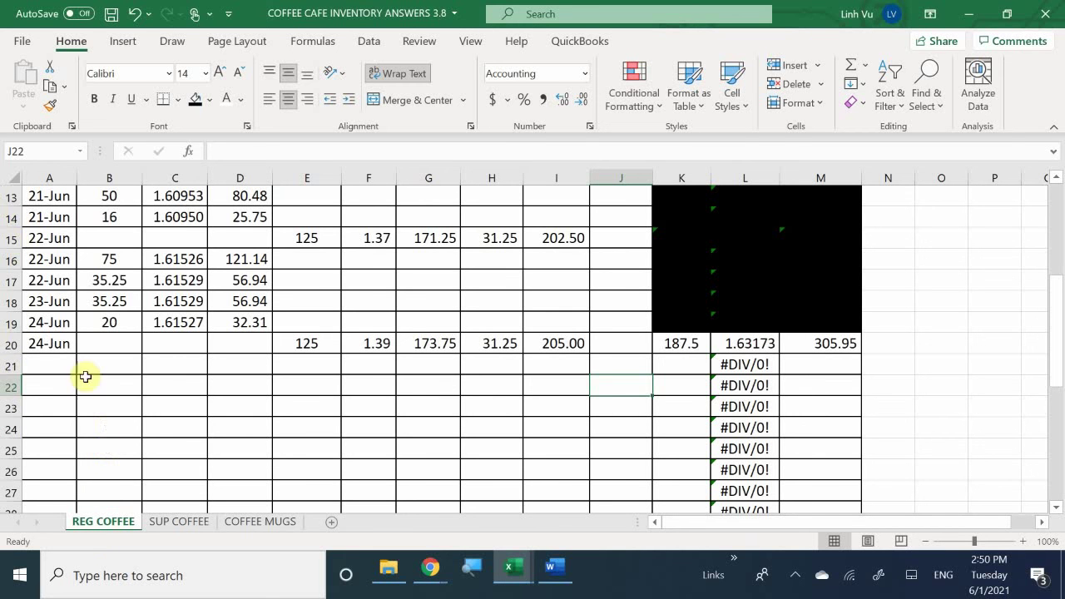
scroll(75, 399, up, 3)
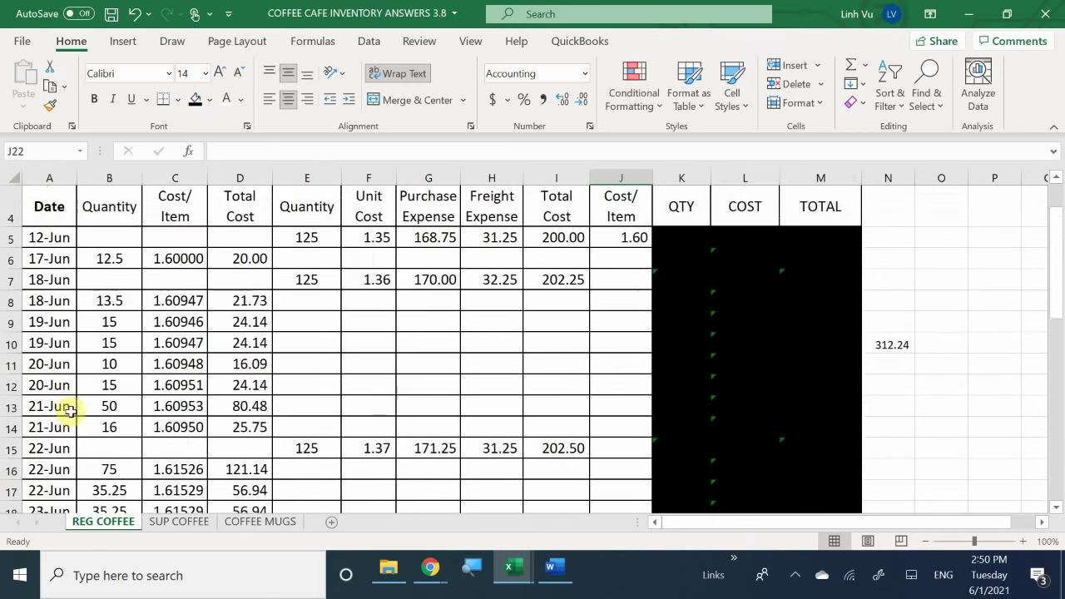
scroll(72, 404, down, 2)
scroll(71, 445, down, 1)
click(55, 428)
text(6/)
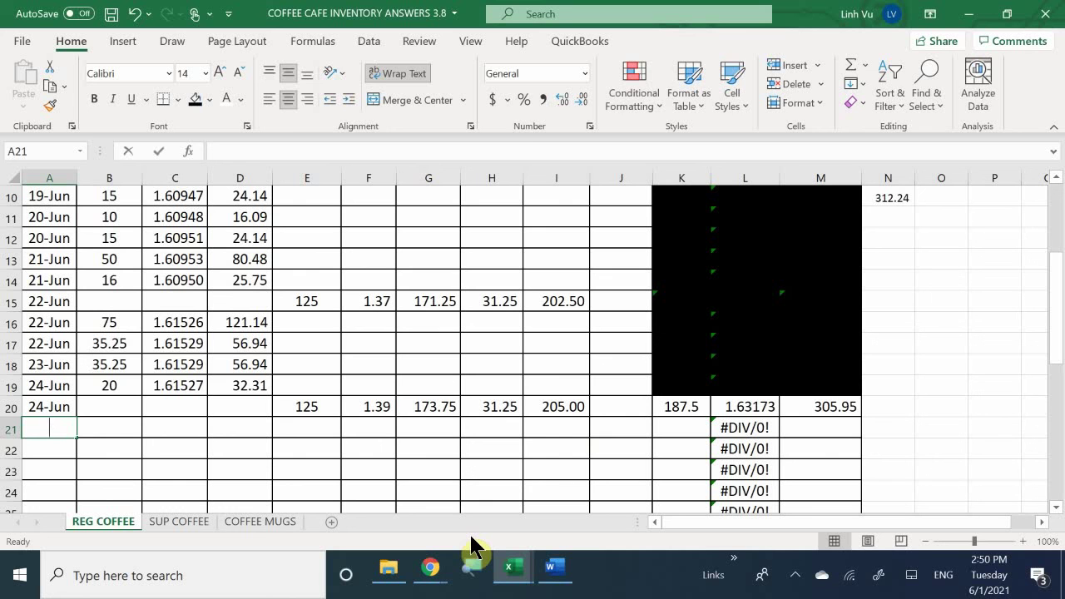
text(24)
key(Return)
key(Right)
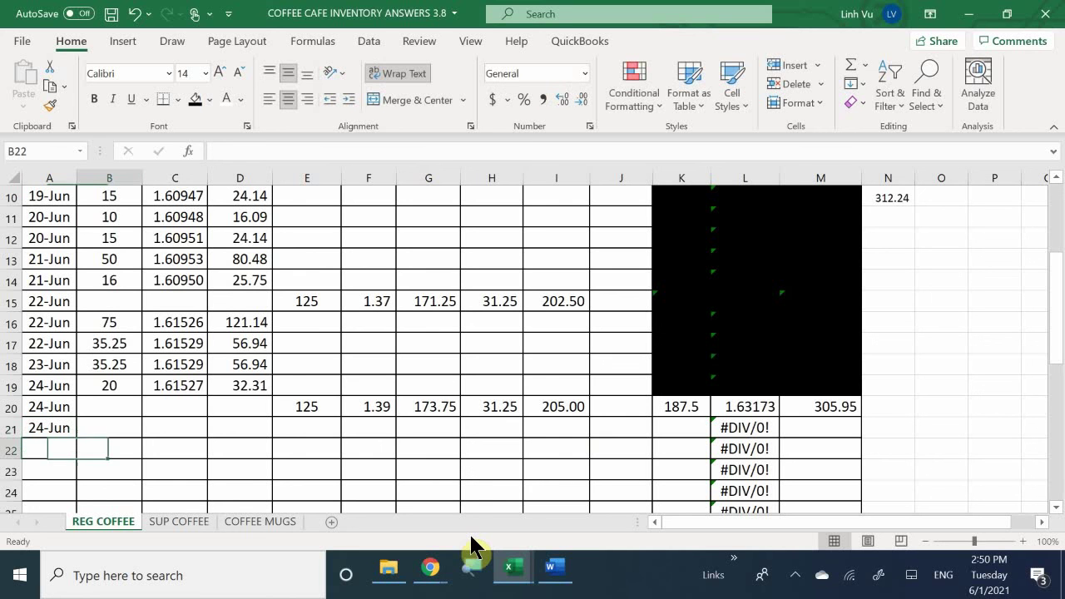
key(Up)
text(15)
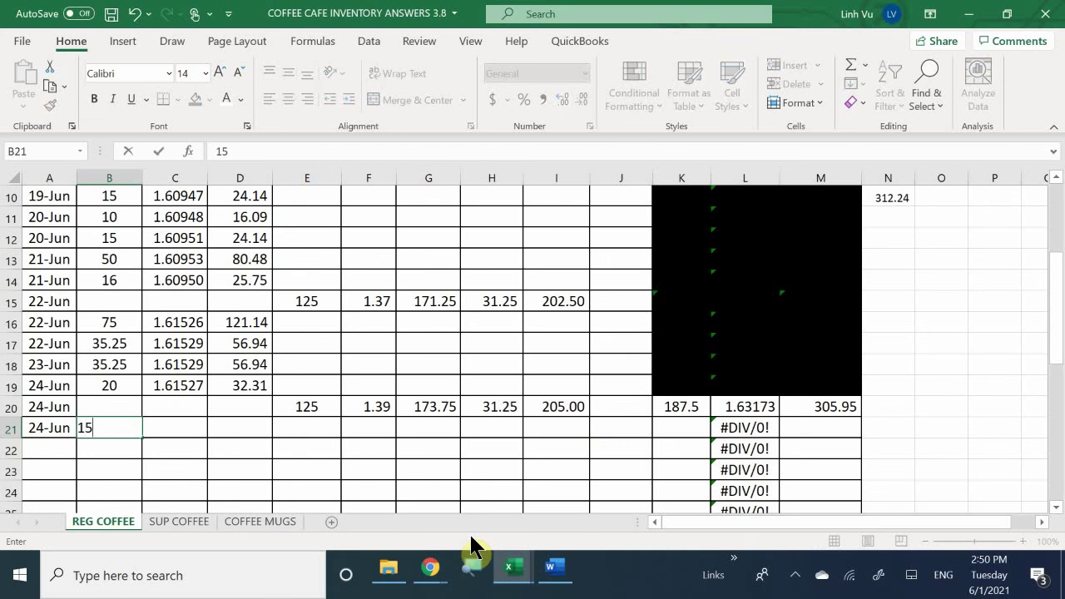
key(Return)
Set the cost per item of the 15-unit sale in C21 with the formula =L20.
key(Right)
key(Up)
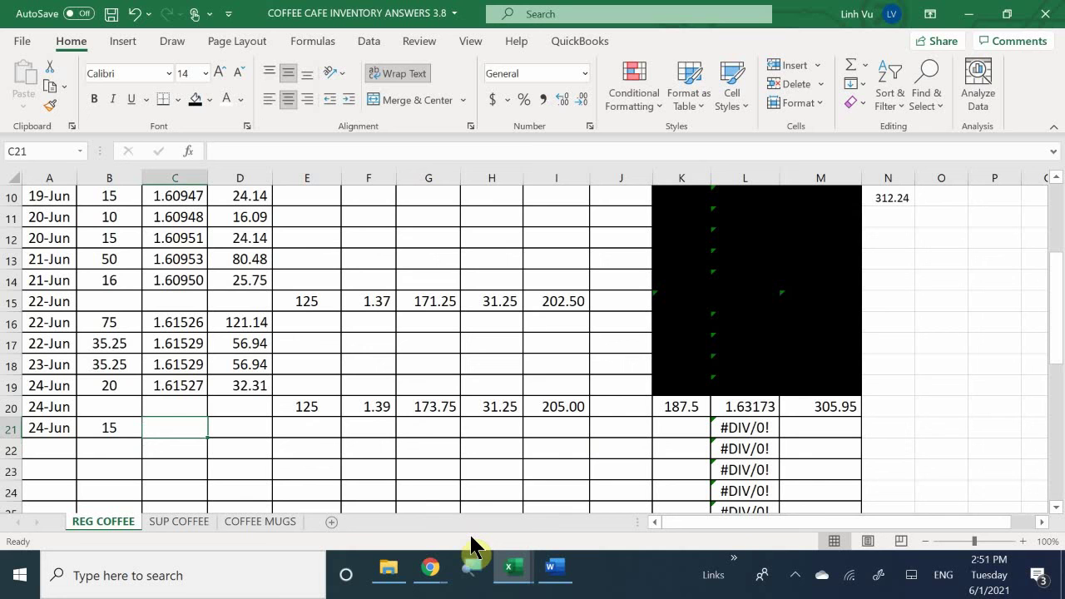
text(=)
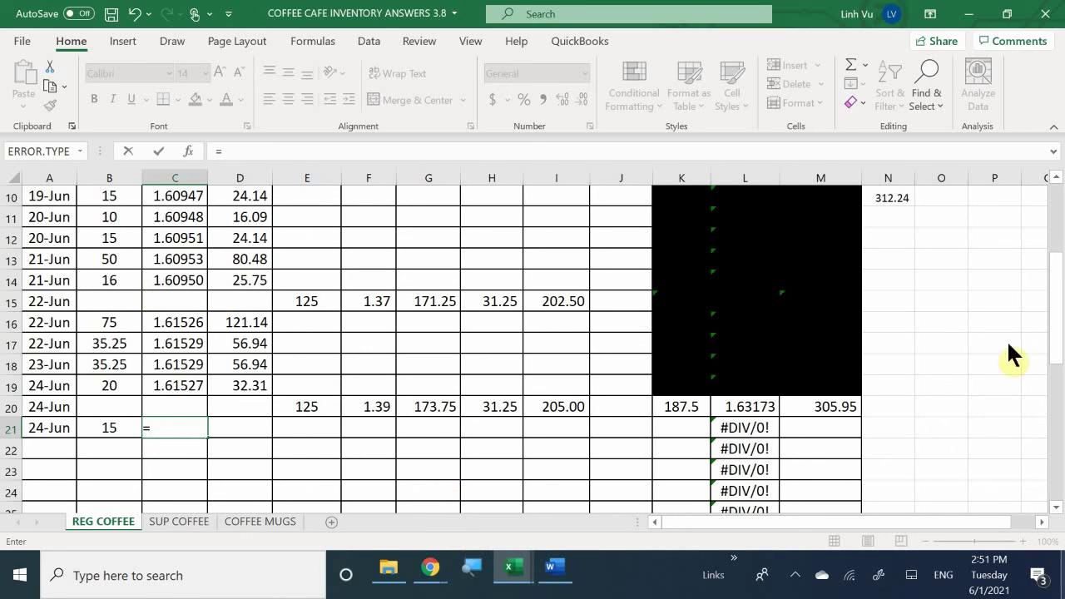
click(755, 406)
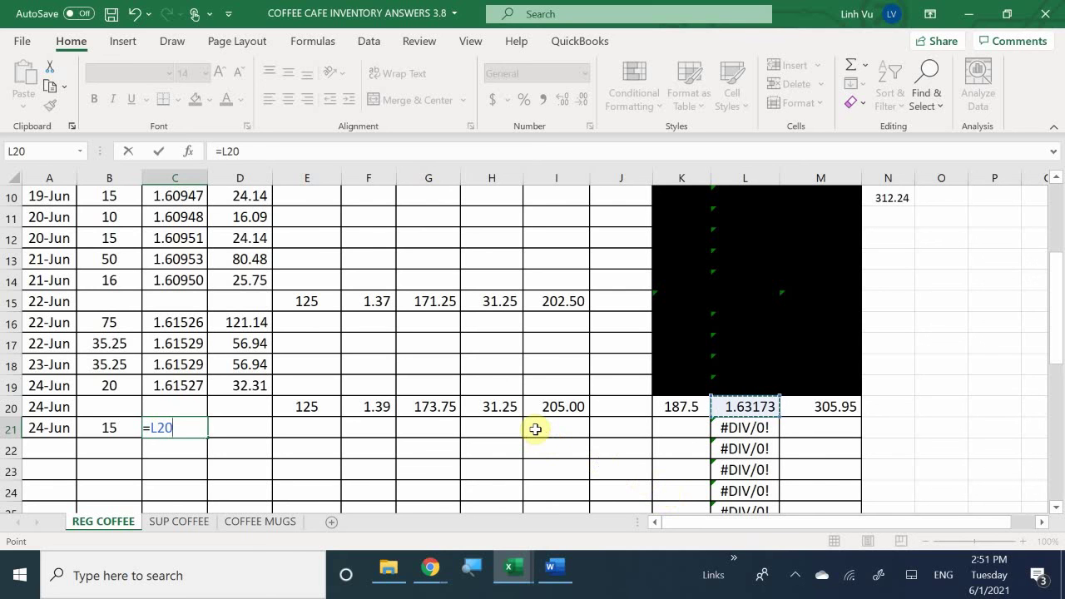
key(Return)
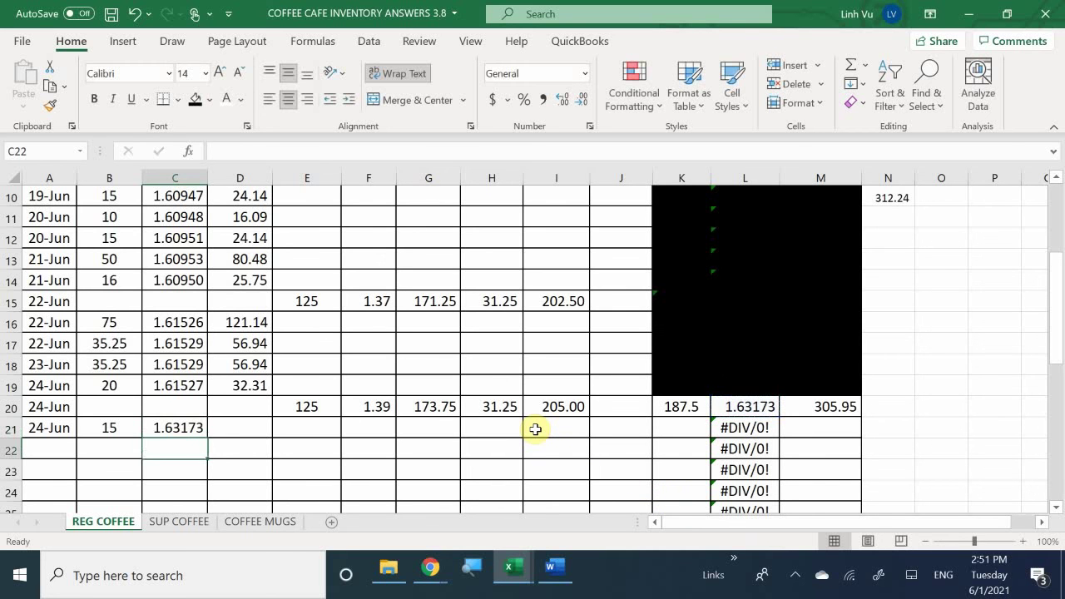
Calculate the sale's total cost in D21 with the formula =ROUND(B21*C21,2).
key(Right)
key(Up)
text(=)
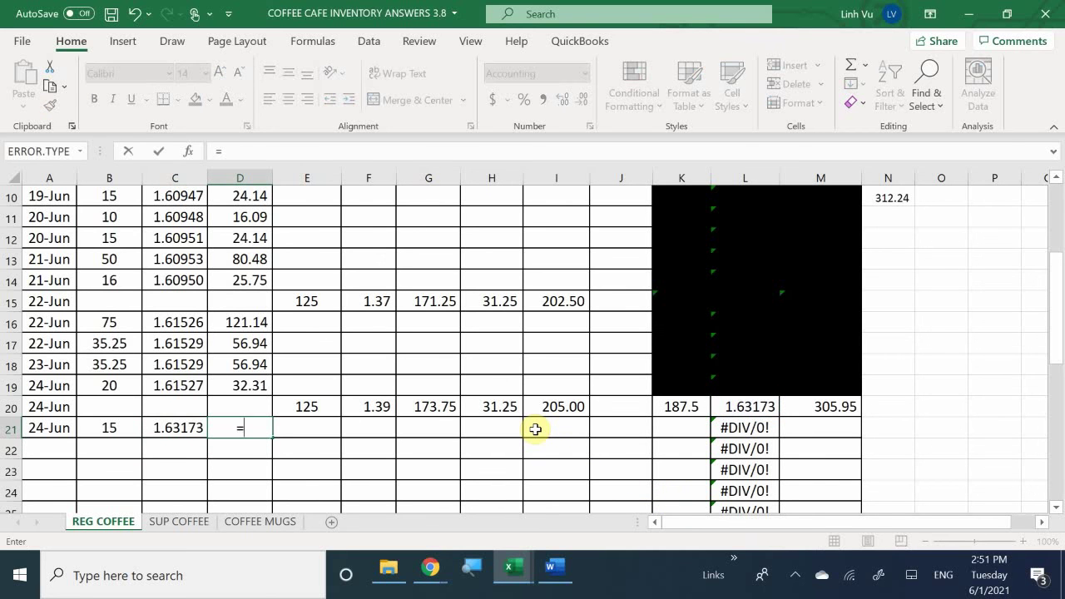
text(round()
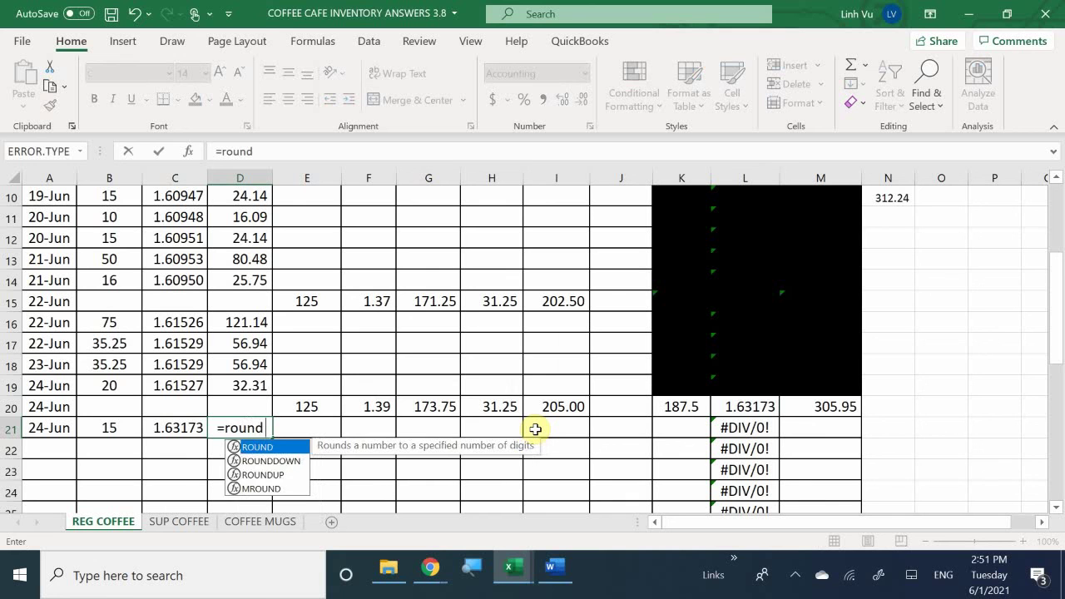
key(Left)
key(Left)
text(*)
key(Left)
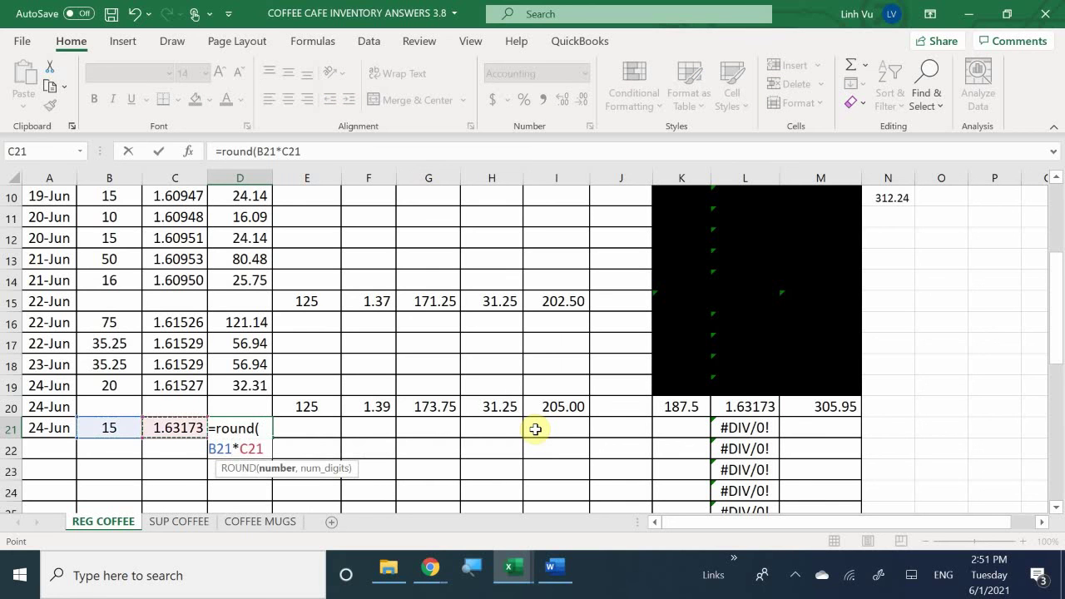
text(,2)
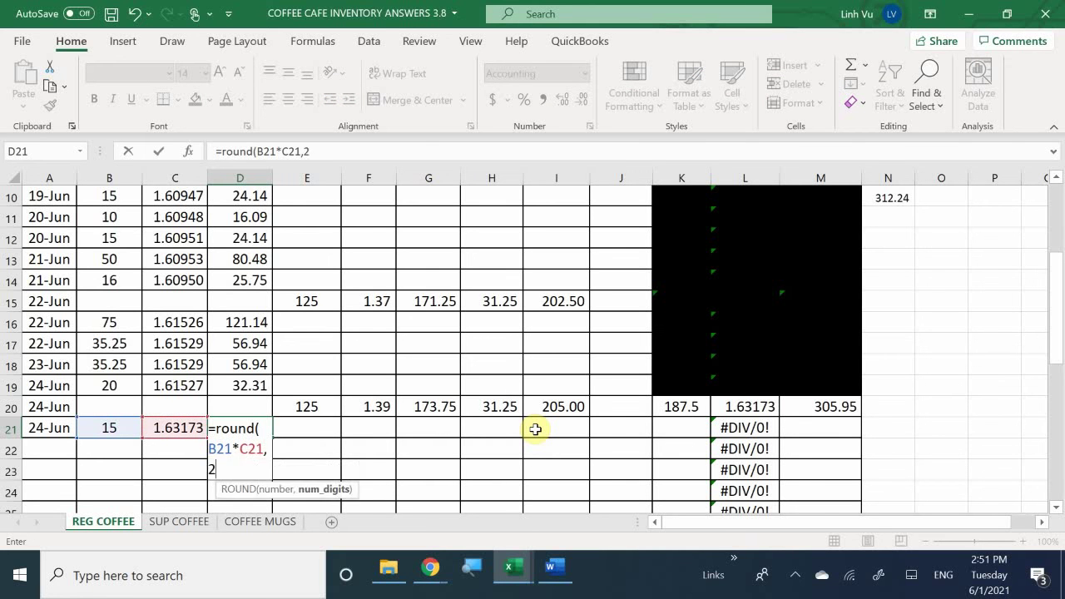
key(Return)
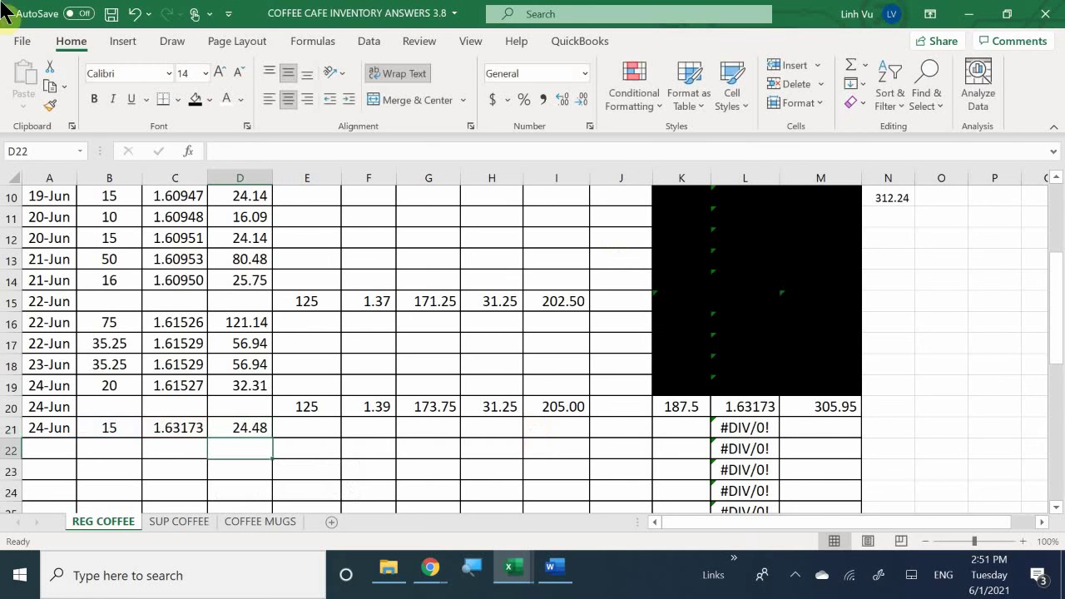
Calculate the regular coffee quantity on hand in K21 with the formula =K20-B21.
click(683, 430)
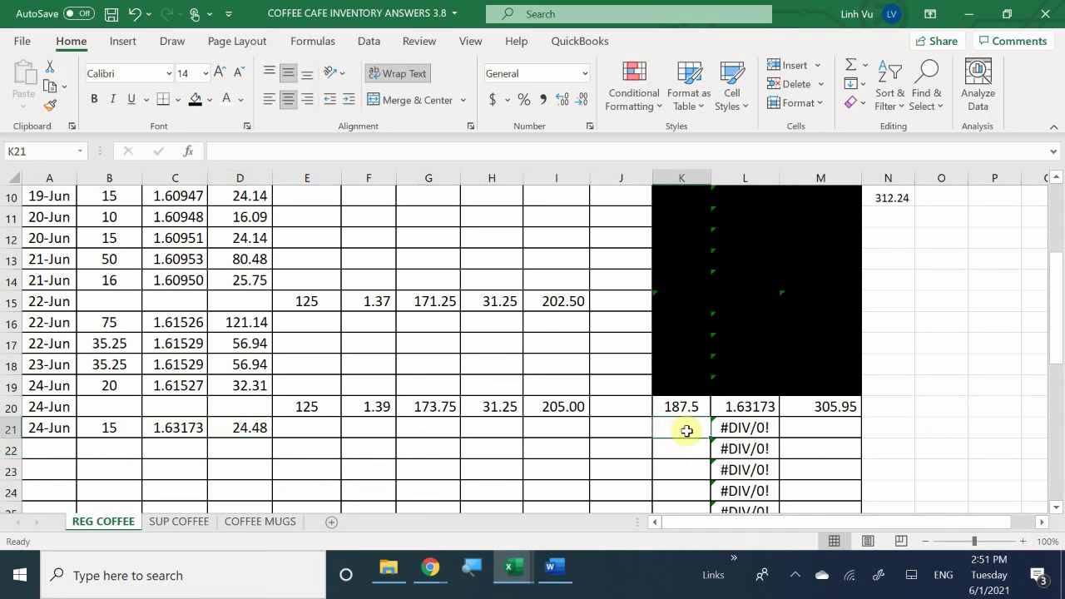
text(=)
key(Up)
text(-)
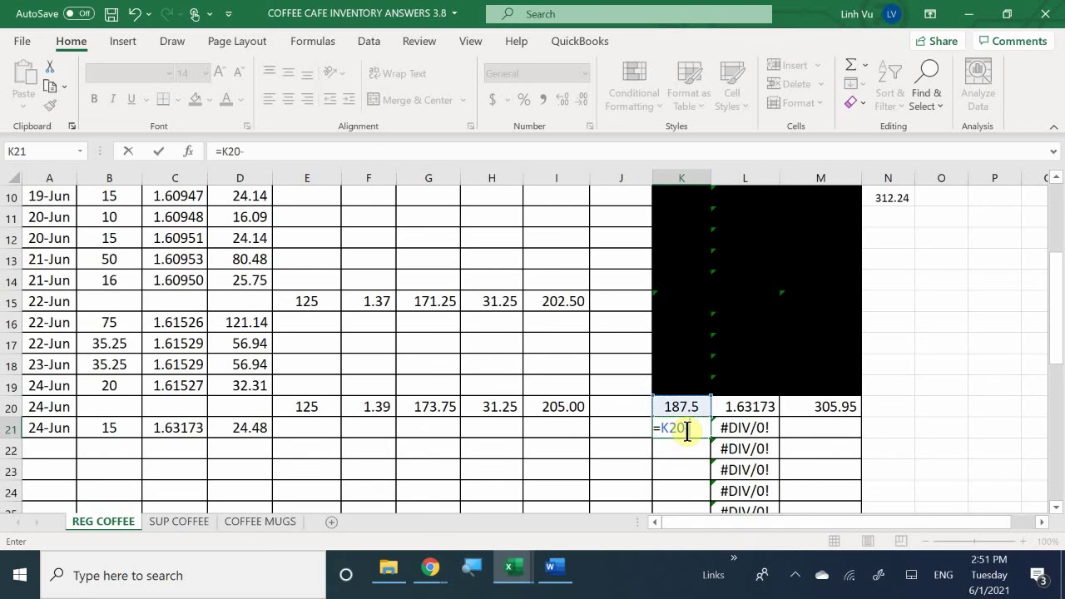
key(Left)
key(Left)
key(Left)
key(Left)
key(Left)
key(Left)
key(Left)
key(Left)
key(Left)
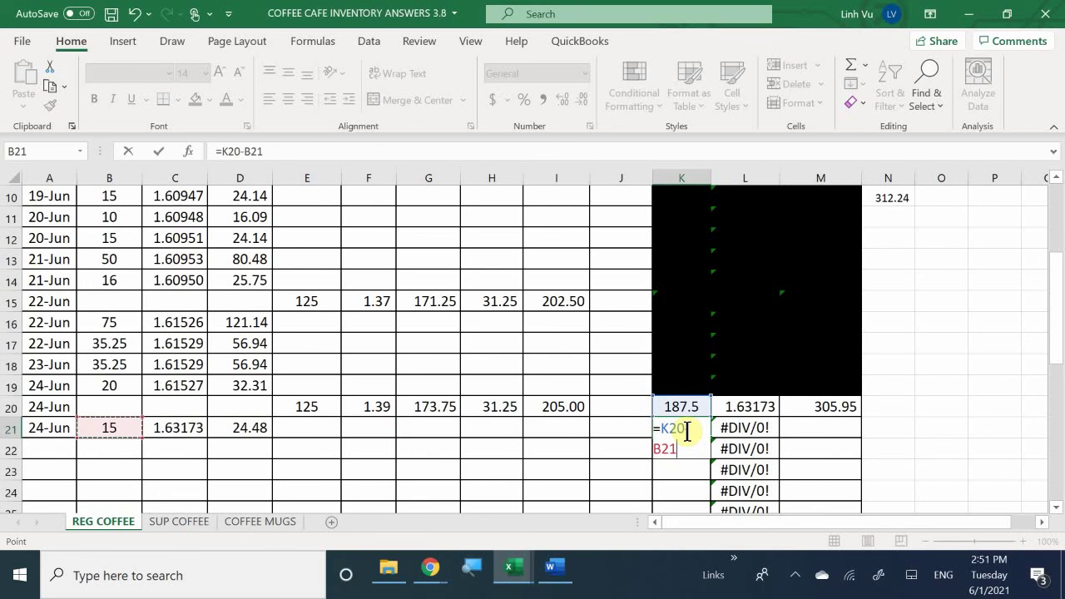
key(Return)
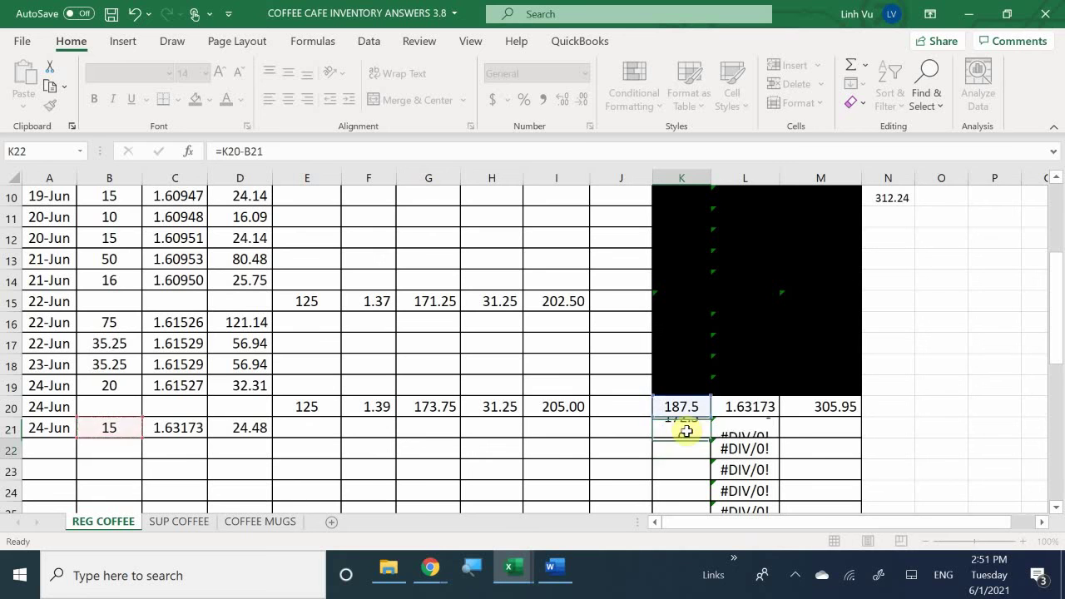
Calculate the regular coffee inventory total in M21 with the formula =M20-D21.
click(795, 428)
text(=)
key(Up)
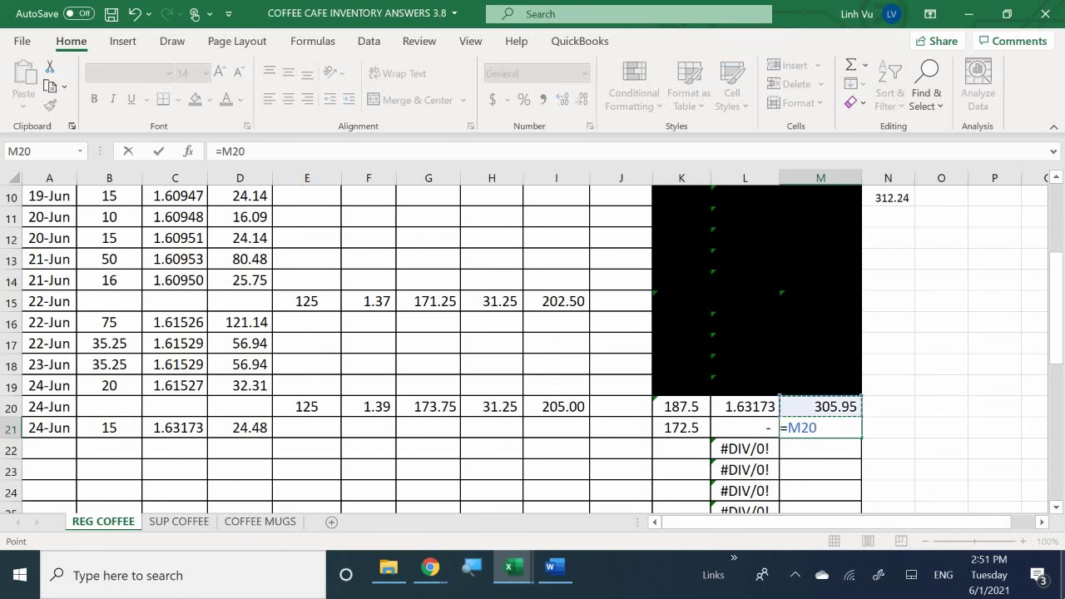
text(-)
key(Left)
key(Left)
key(Left)
key(Left)
key(Left)
key(Left)
key(Left)
key(Left)
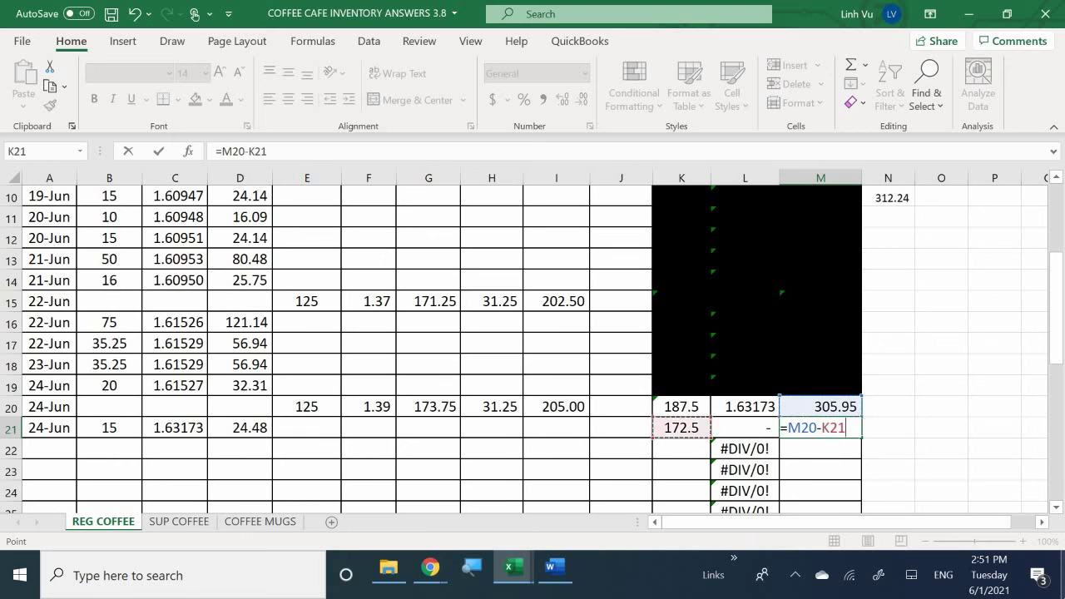
key(Left)
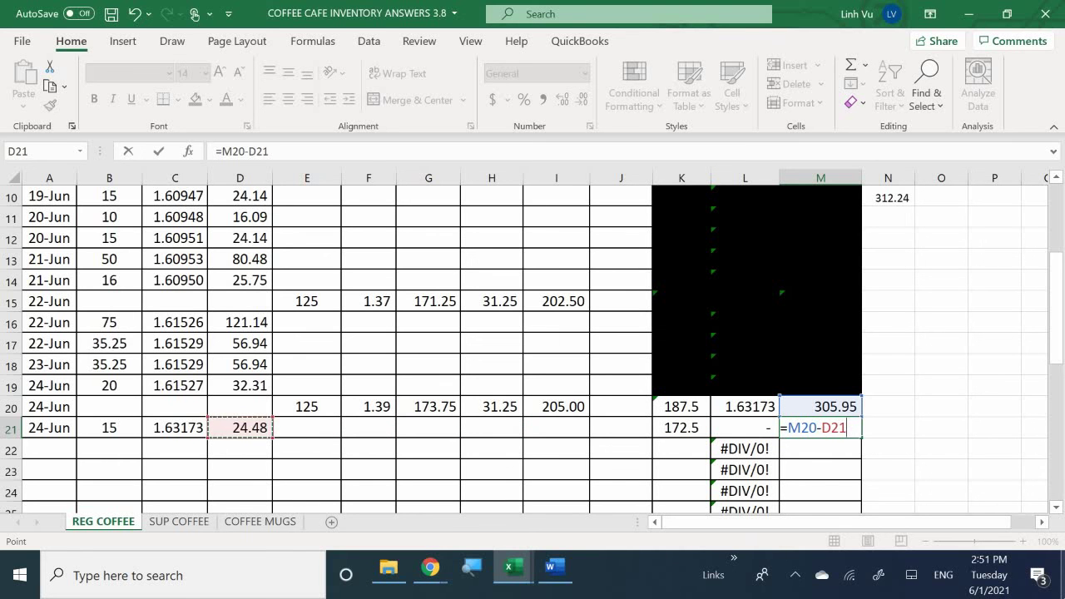
key(Return)
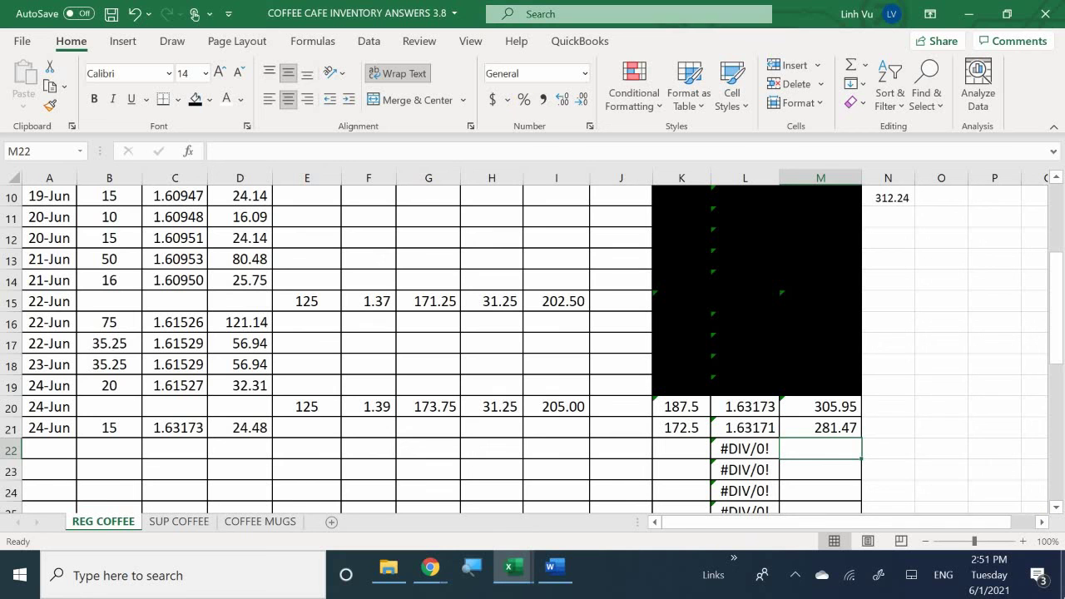
Fill the superseded inventory-on-hand cells K20:M20 on the REG COFFEE sheet with black.
click(681, 409)
drag(680, 408, 806, 407)
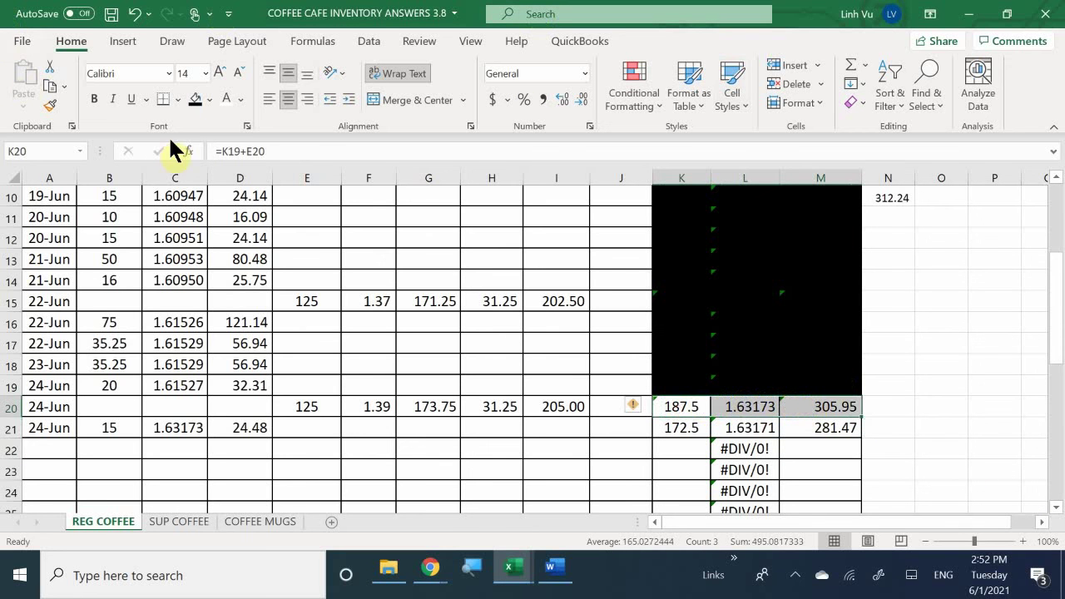
click(208, 100)
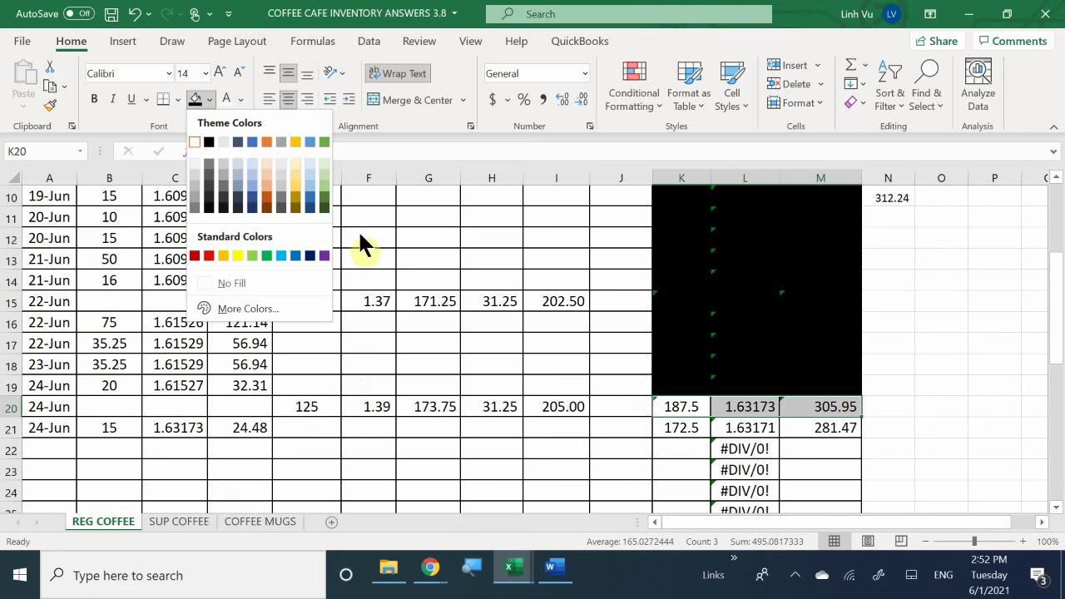
click(210, 142)
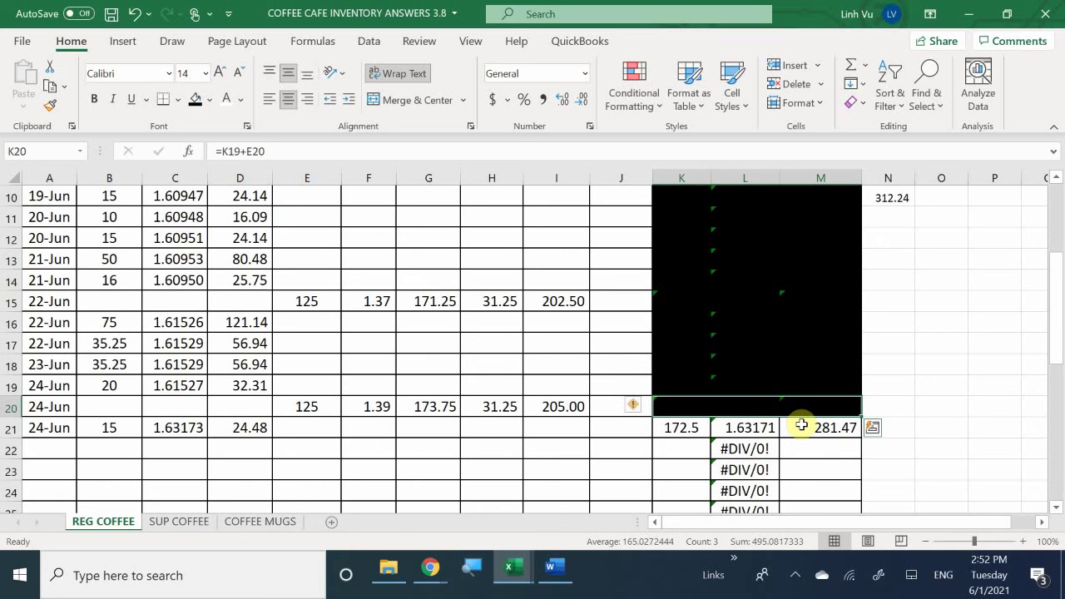
On the SUP COFFEE sheet, enter the 24-Jun sale date in A25 and a quantity of 10 in B25.
click(173, 522)
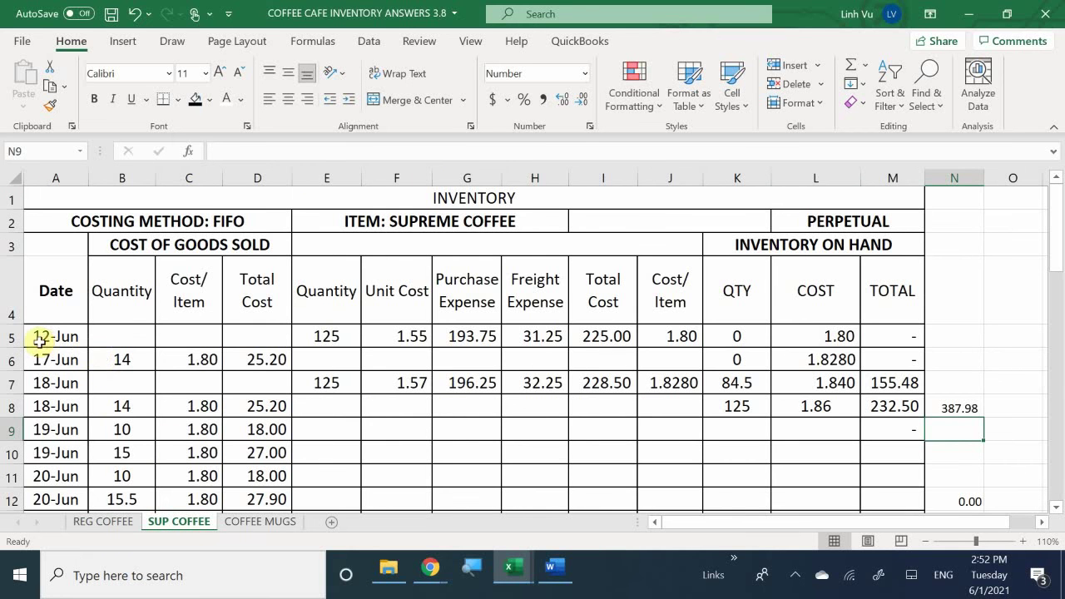
scroll(38, 341, down, 6)
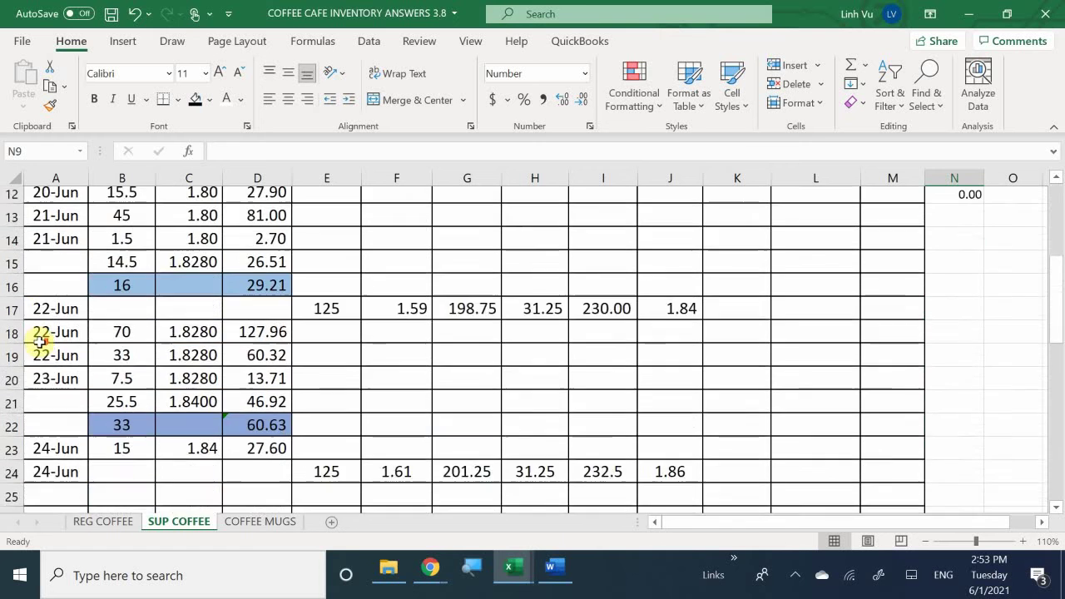
scroll(37, 341, up, 1)
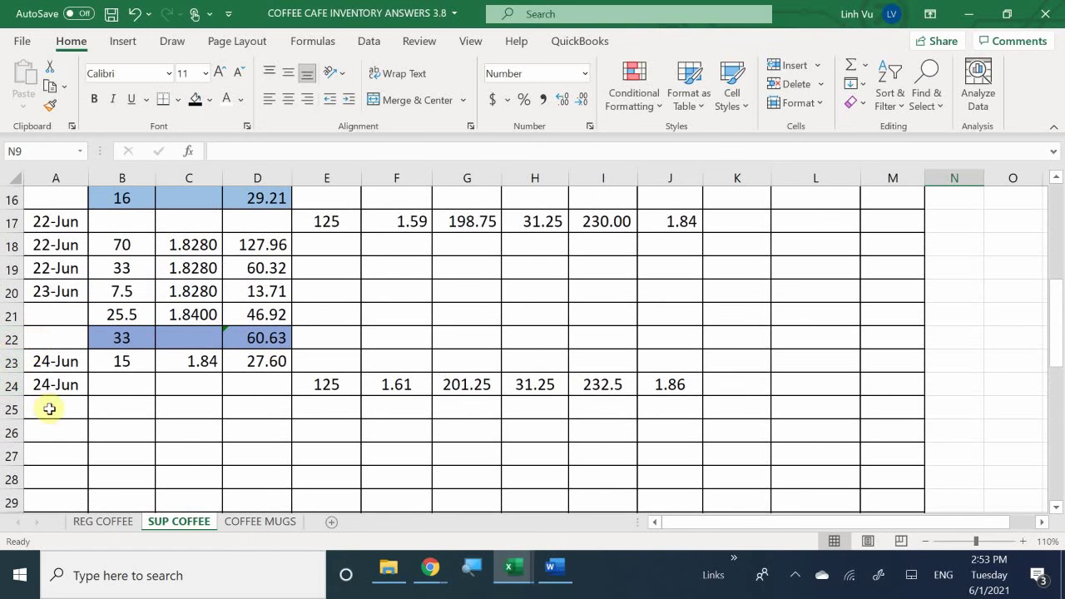
click(50, 410)
text(6/)
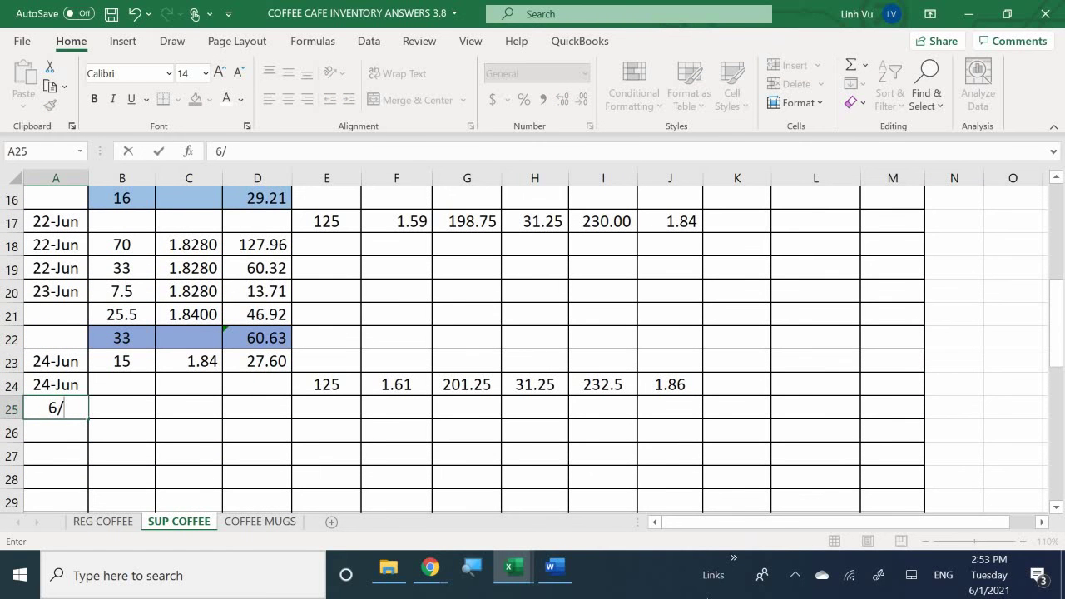
text(24)
click(98, 430)
key(Up)
text(10)
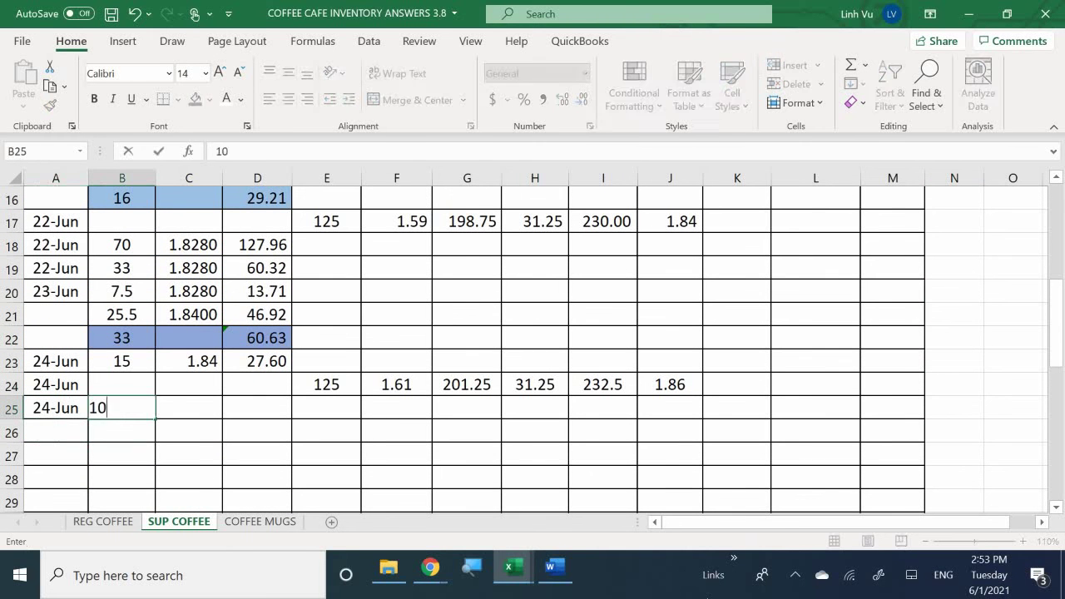
key(Return)
Set the cost per item of the 10-unit supreme coffee sale in C25 with the formula =L7.
key(Right)
key(Up)
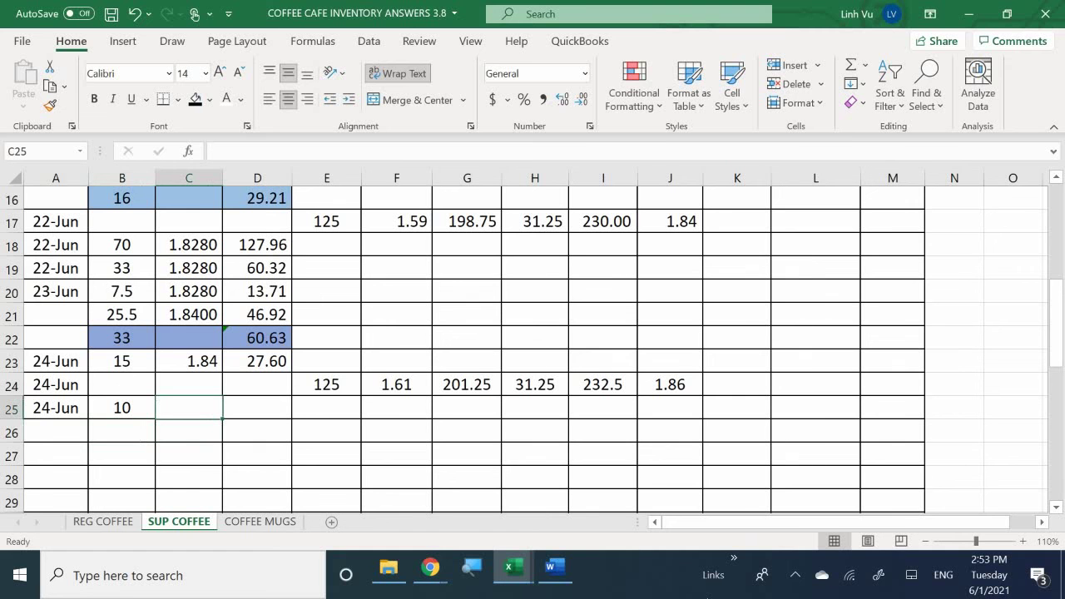
text(=)
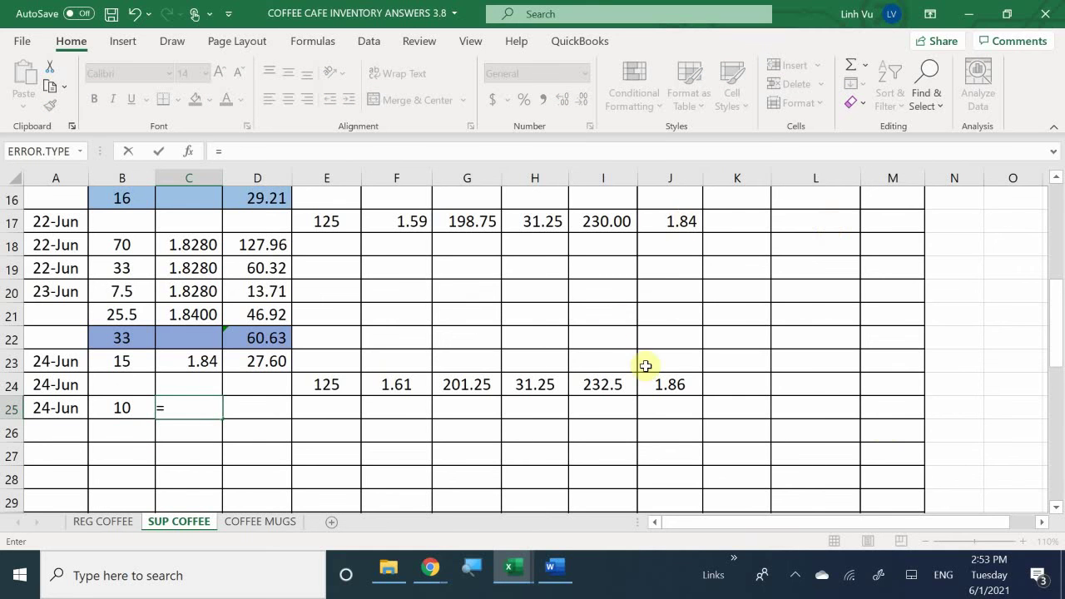
scroll(876, 420, up, 5)
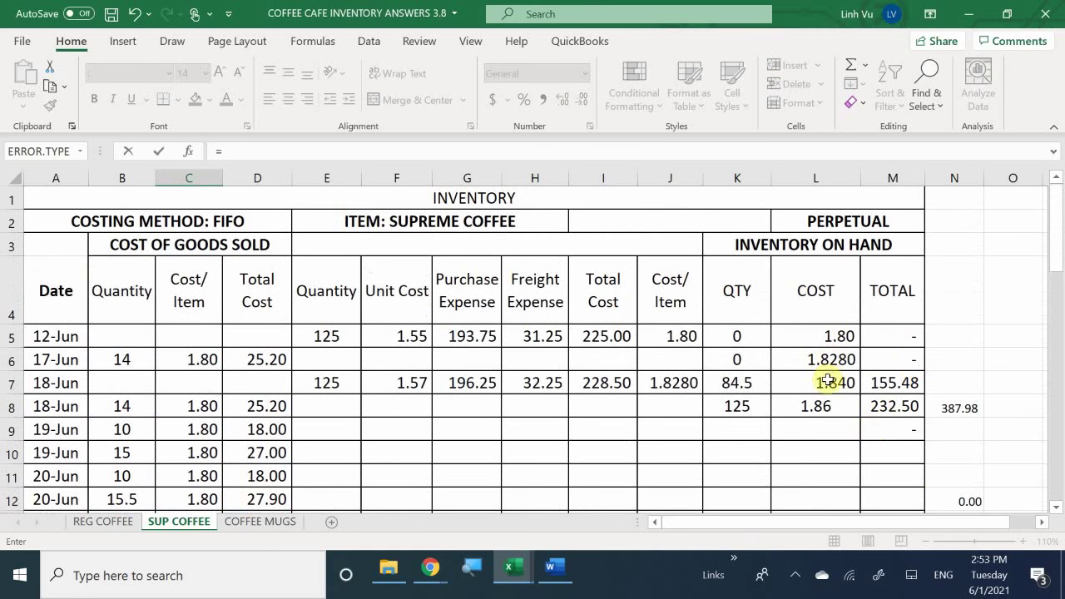
click(827, 381)
key(Return)
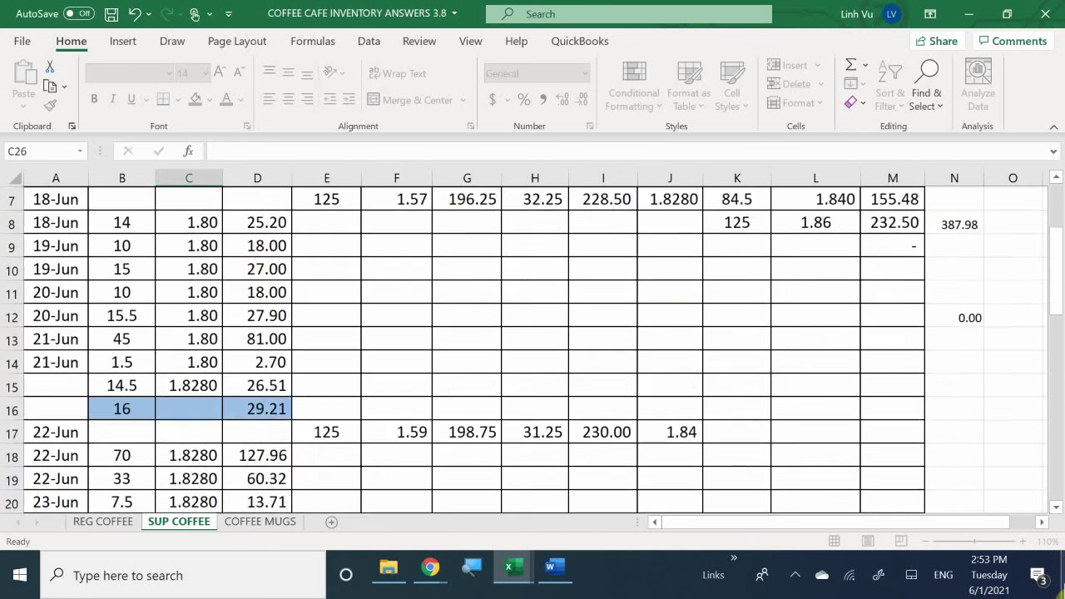
Calculate the supreme coffee sale's total cost in D25 with the formula =ROUND(B25*C25,2).
click(257, 477)
text(=)
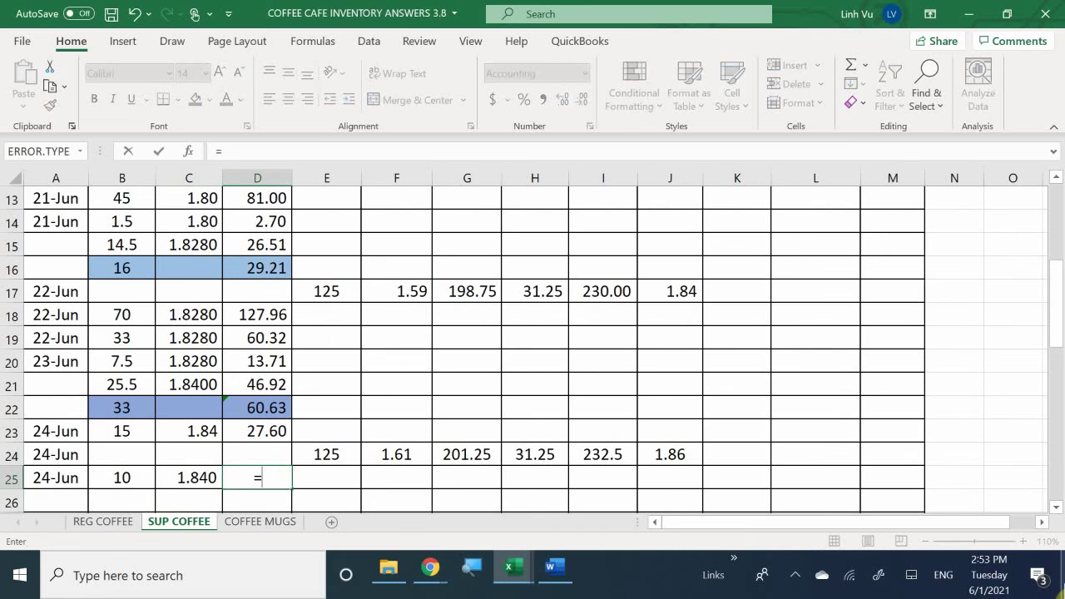
text(round()
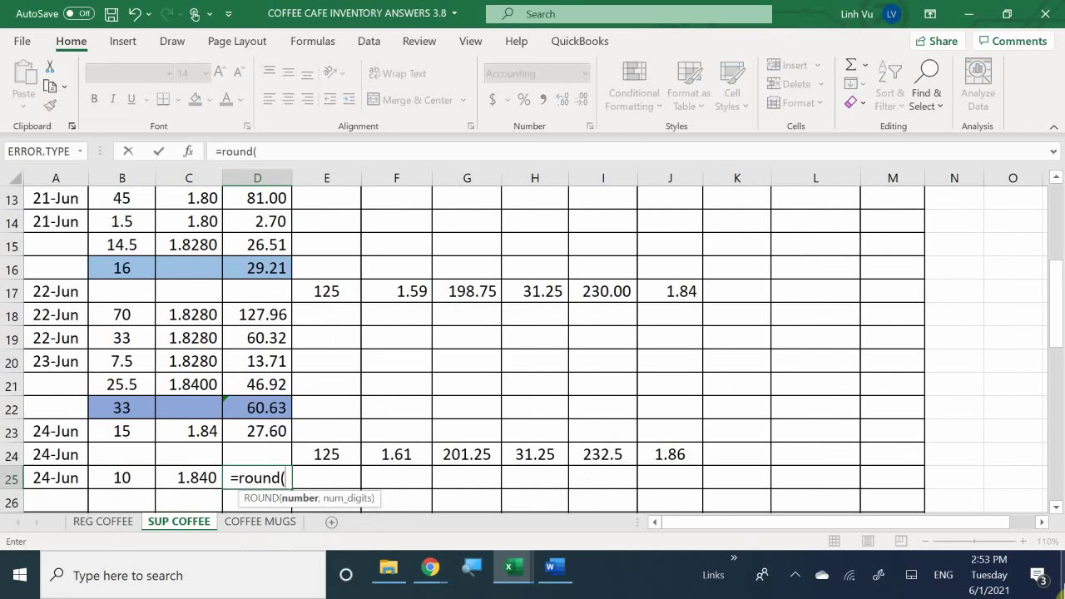
key(Left)
key(Left)
text(*)
key(Left)
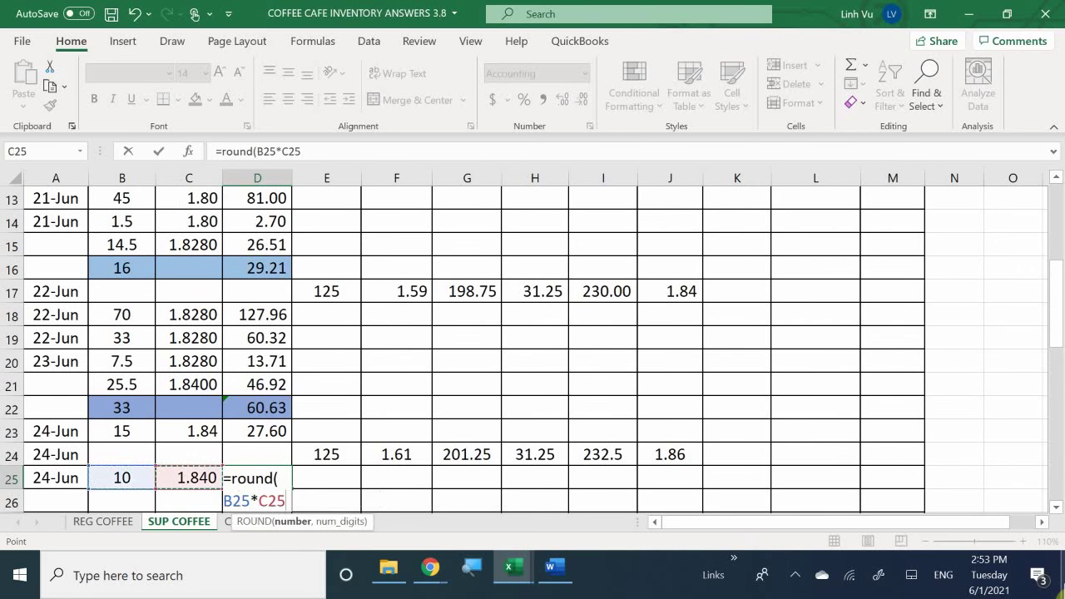
text(,)
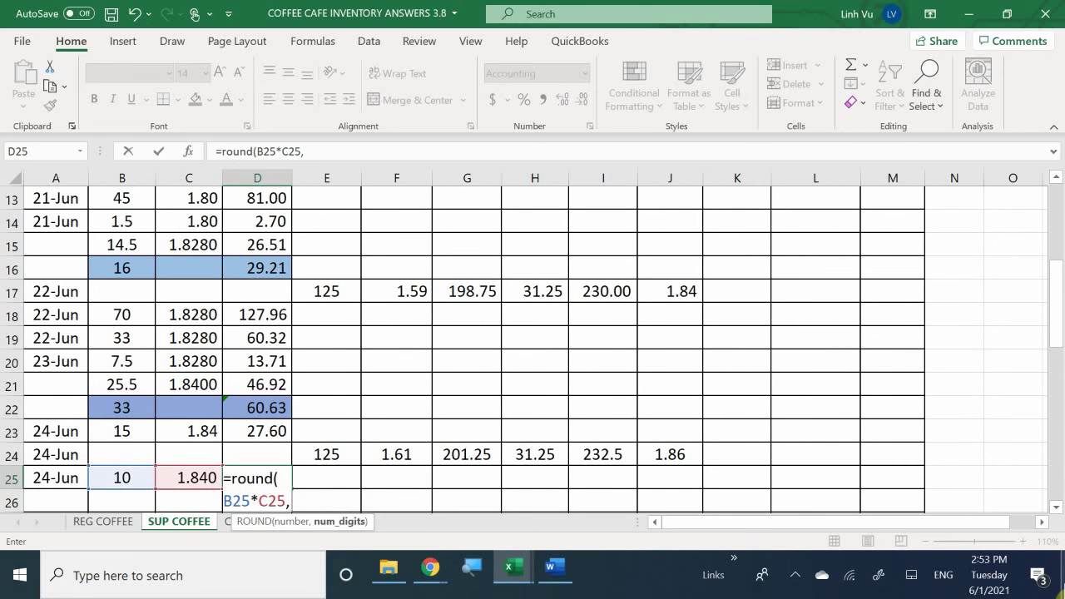
text(2)
key(Return)
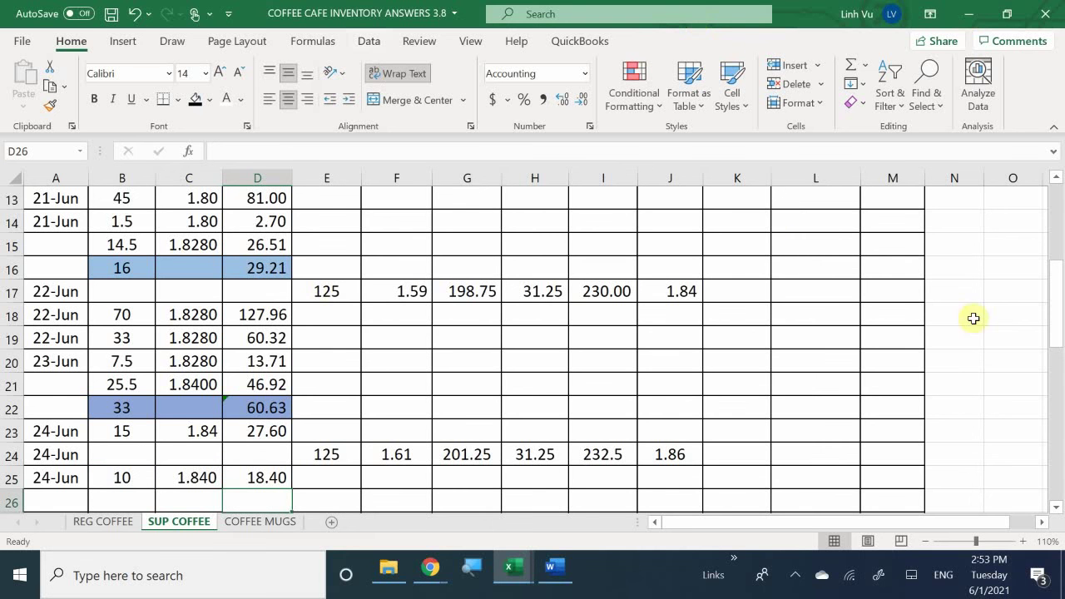
Reduce the supreme coffee quantity on hand in K7 with the formula =84.50-10.
scroll(694, 345, up, 4)
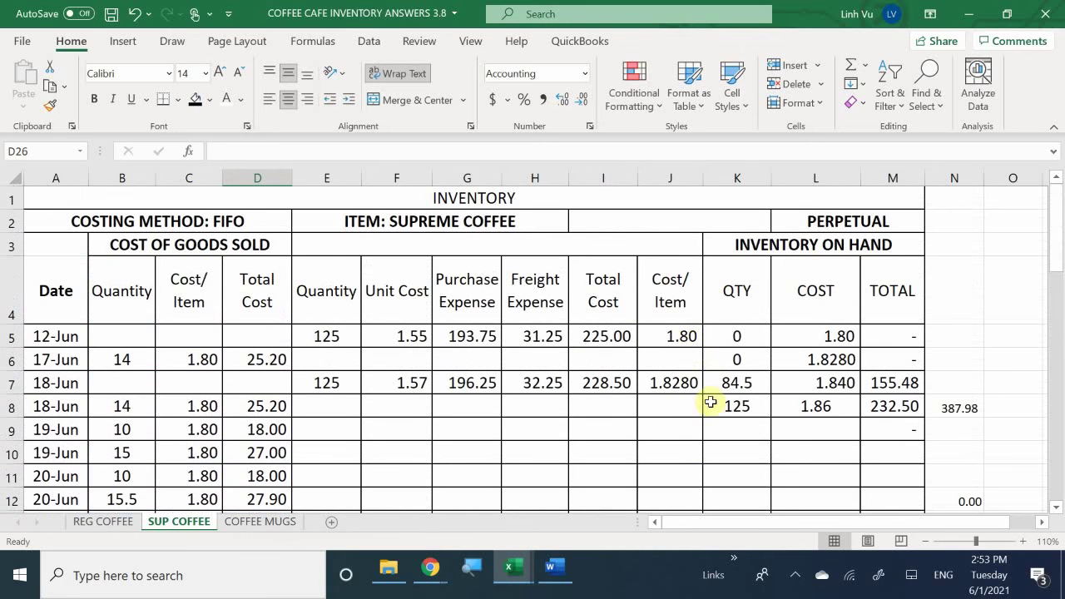
click(732, 382)
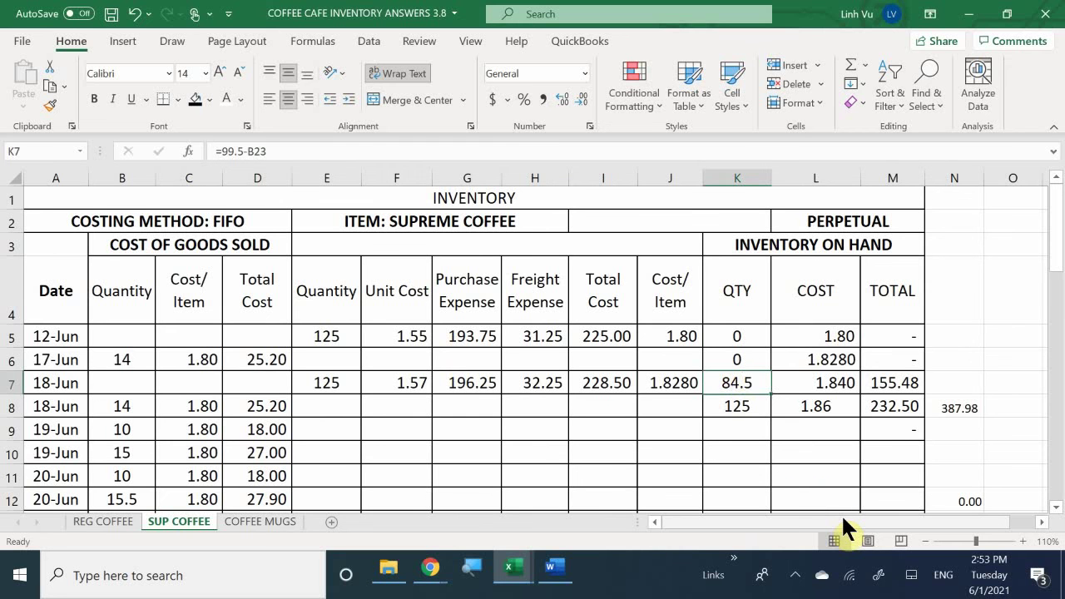
text(=84.50-10)
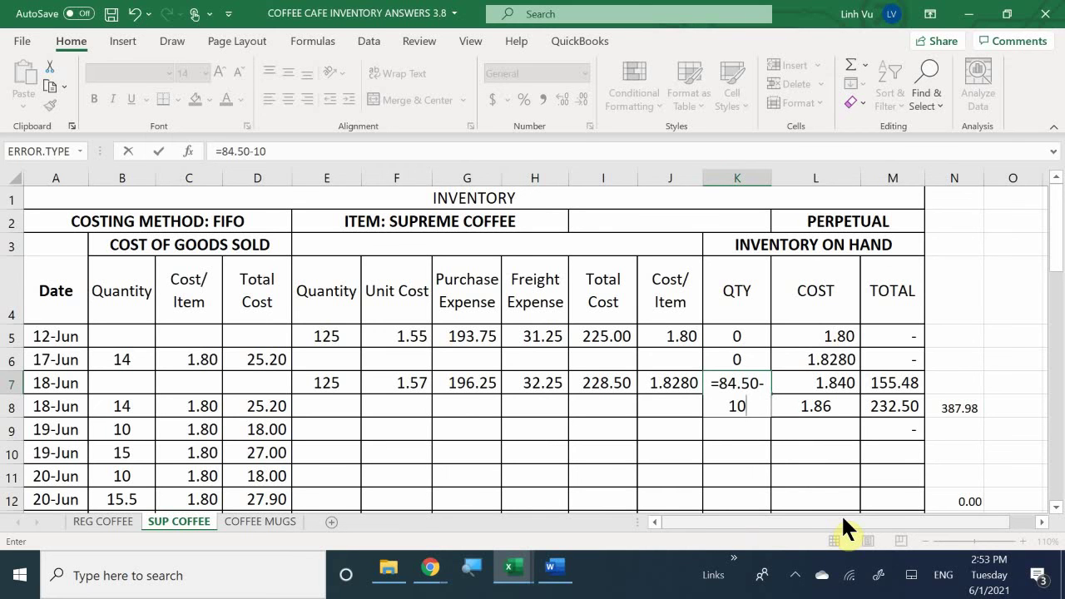
key(Return)
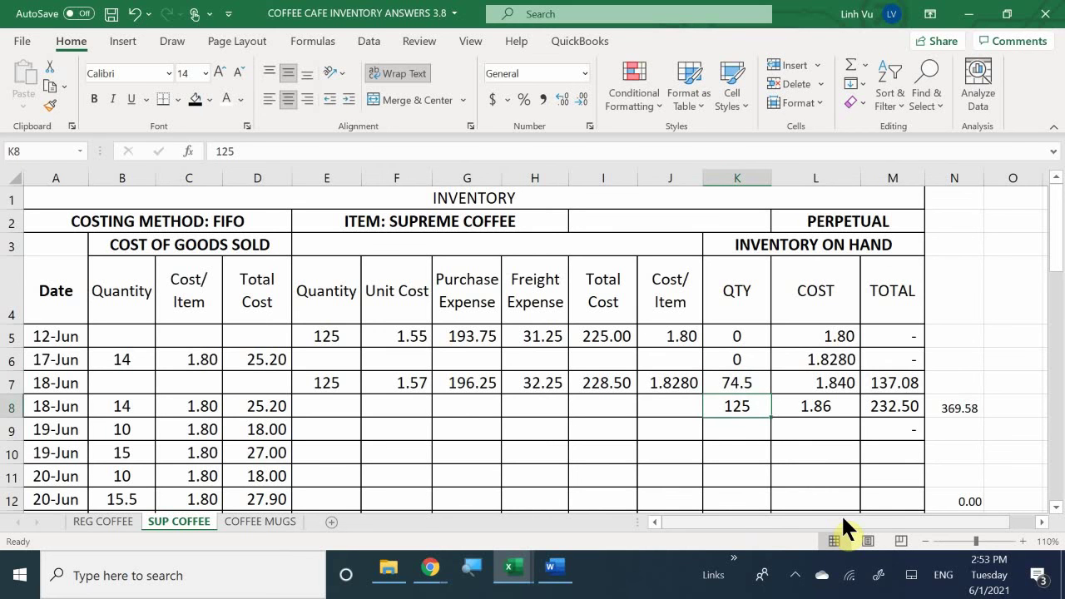
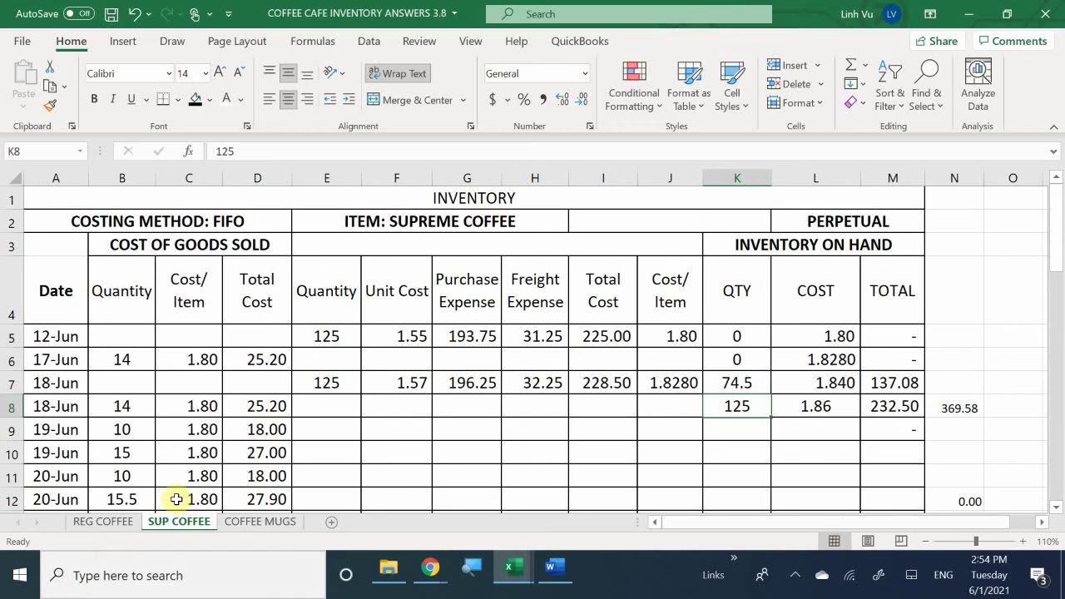
Check the supreme coffee sale in row 25, return to the REG COFFEE sheet and switch to the general journal workbook.
scroll(239, 441, down, 3)
scroll(239, 442, down, 4)
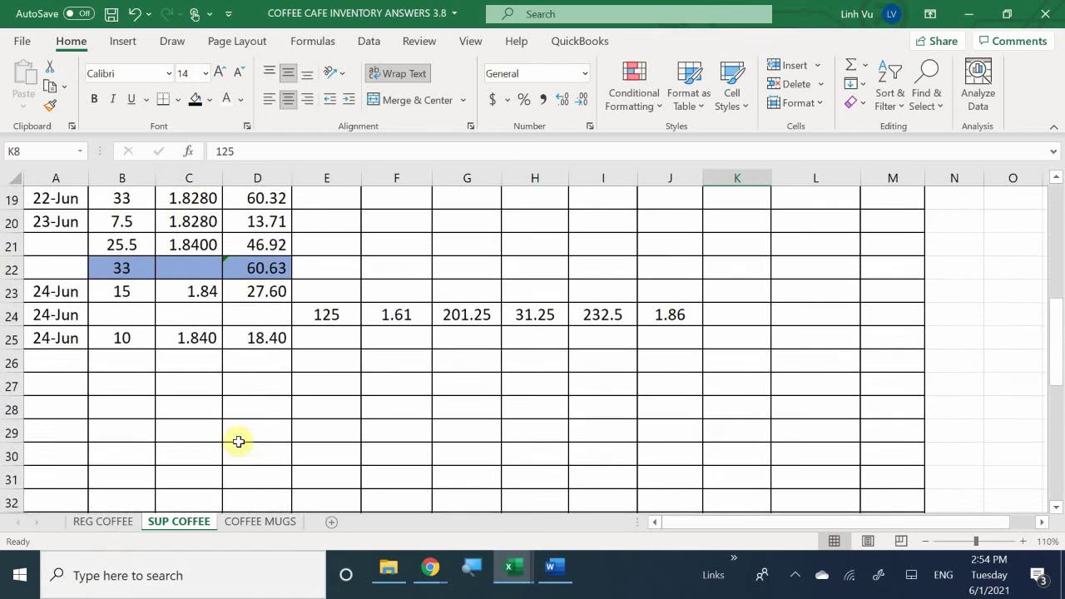
scroll(238, 441, up, 1)
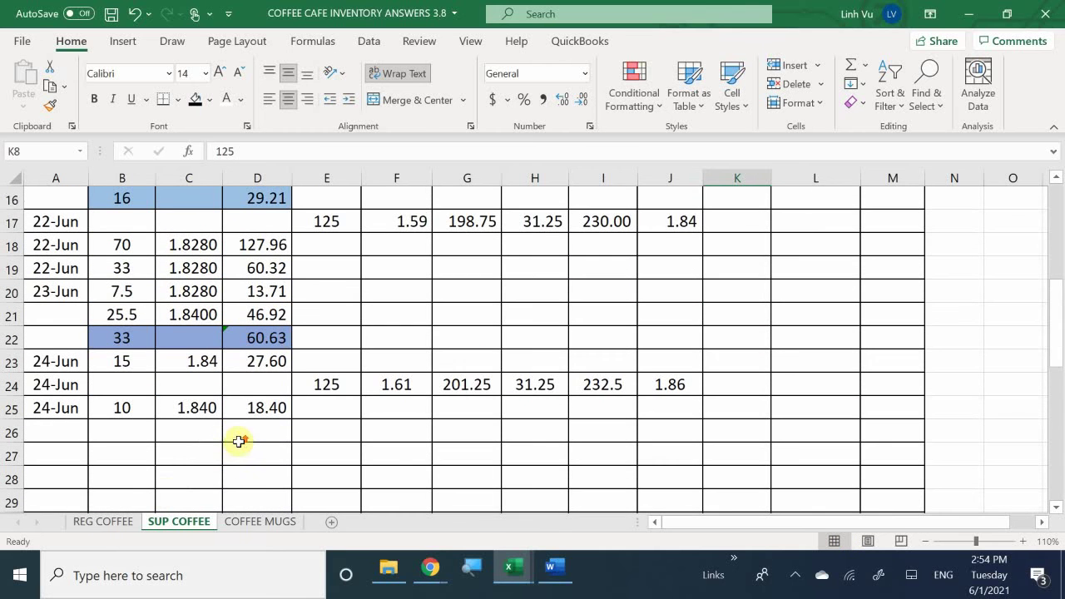
click(121, 521)
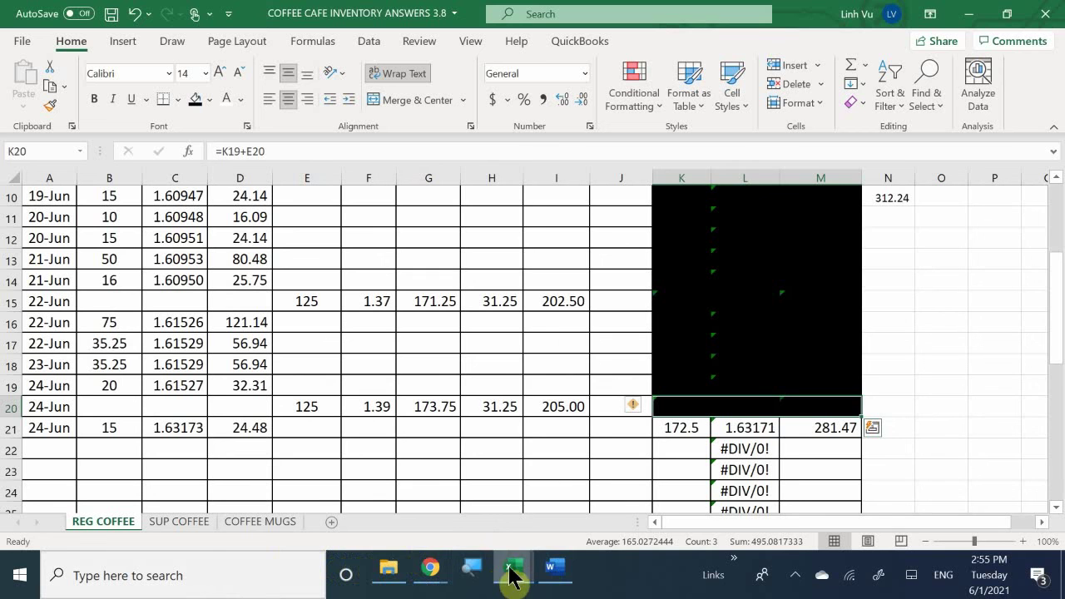
mouse_move(511, 569)
click(281, 495)
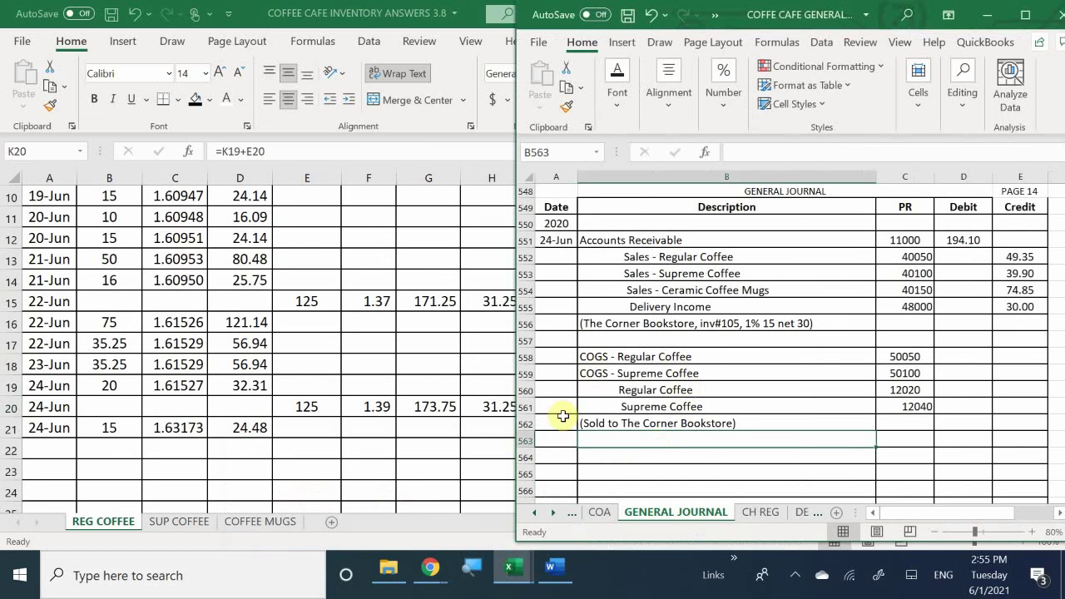
Enter debits of 24.48 for COGS - Regular Coffee in D558 and 18.40 for COGS - Supreme Coffee in D559.
click(961, 370)
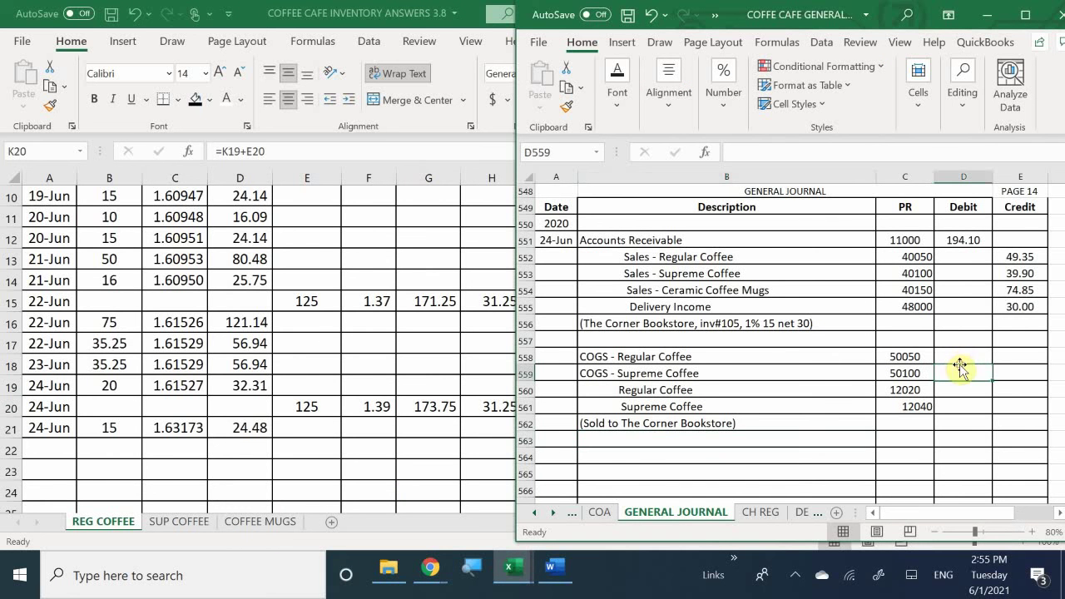
click(965, 356)
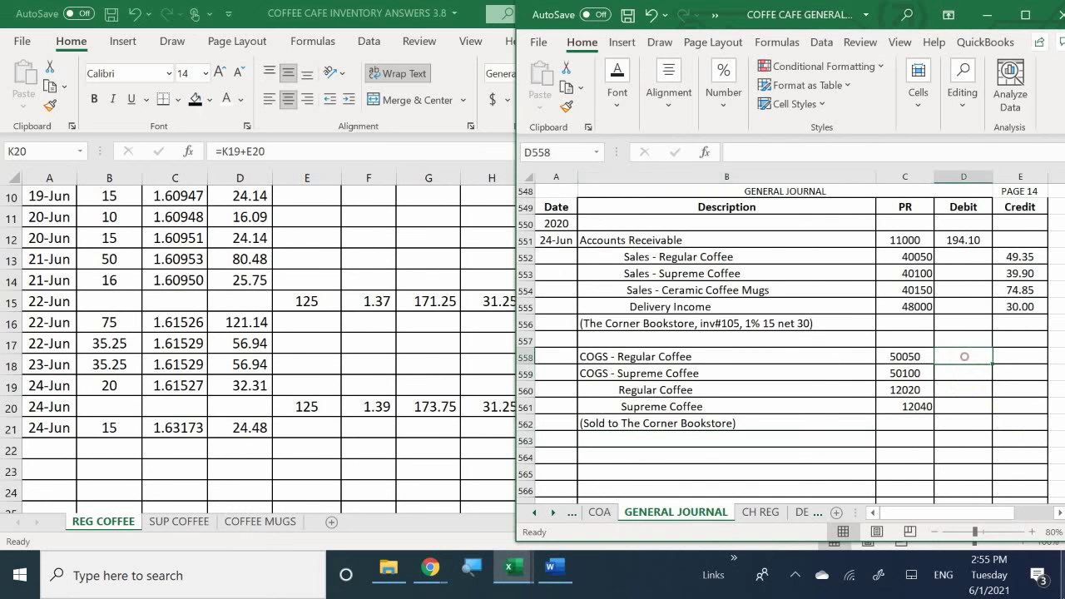
text(24.48)
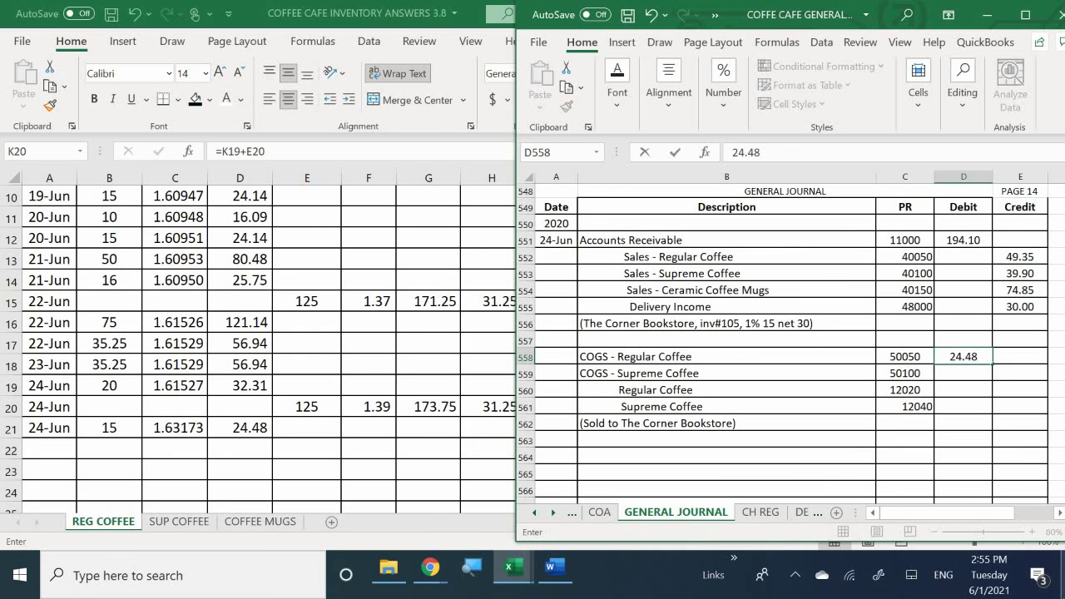
key(Return)
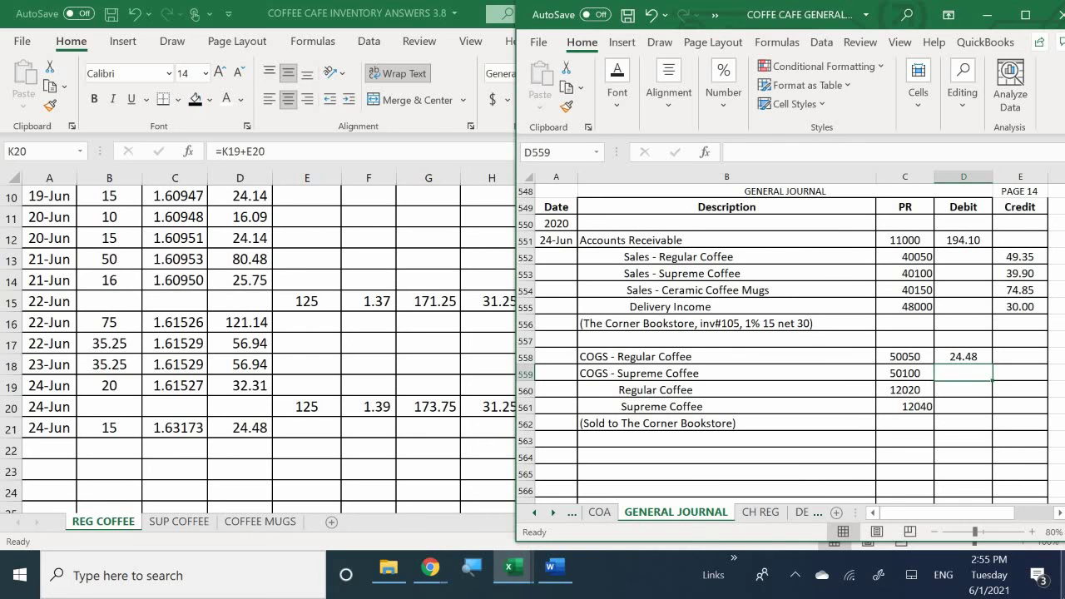
text(2)
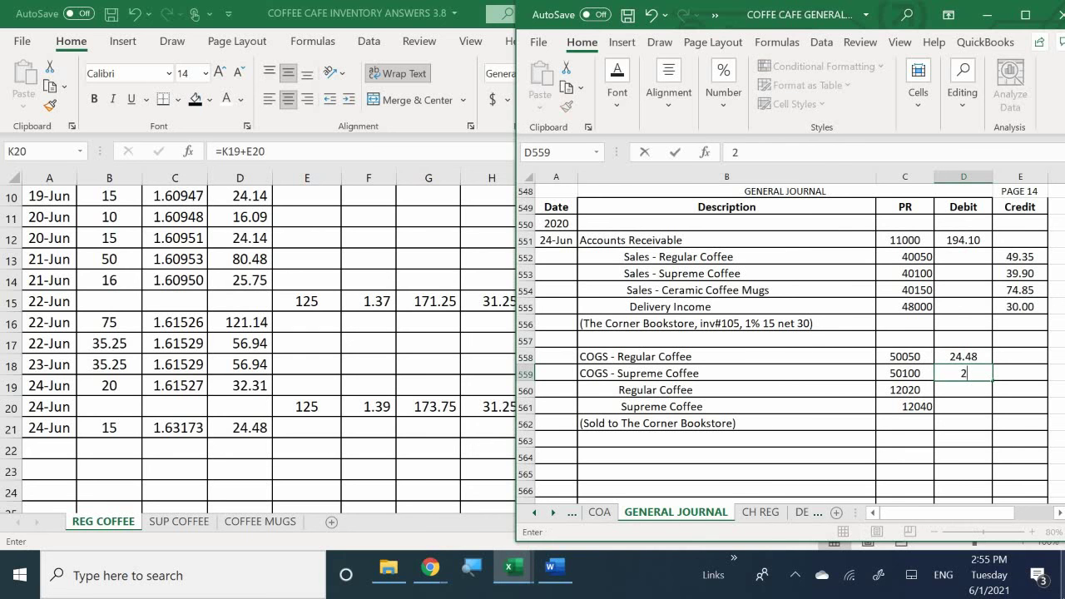
key(BackSpace)
text(18.40)
key(ctrl+Return)
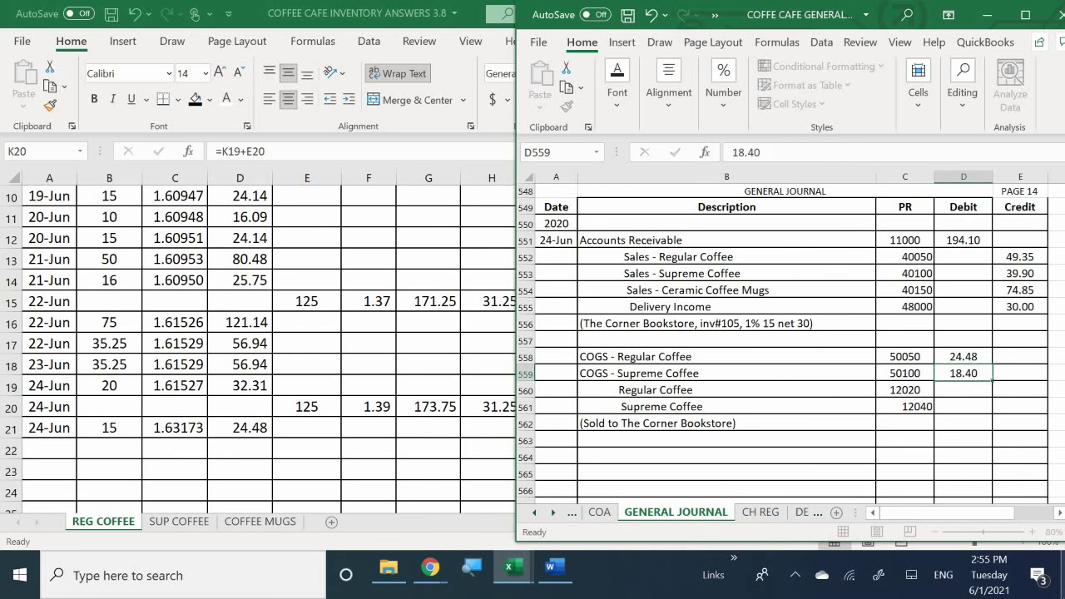
Credit Regular Coffee in E560 with the formula =D558.
click(1019, 389)
text(=)
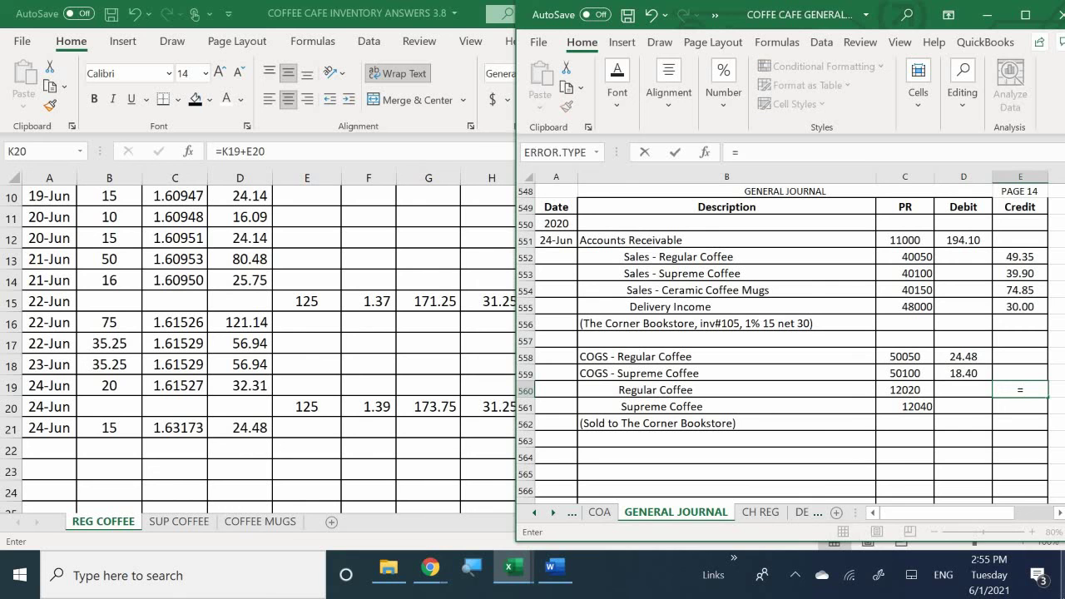
key(Left)
key(Up)
key(Up)
text(+)
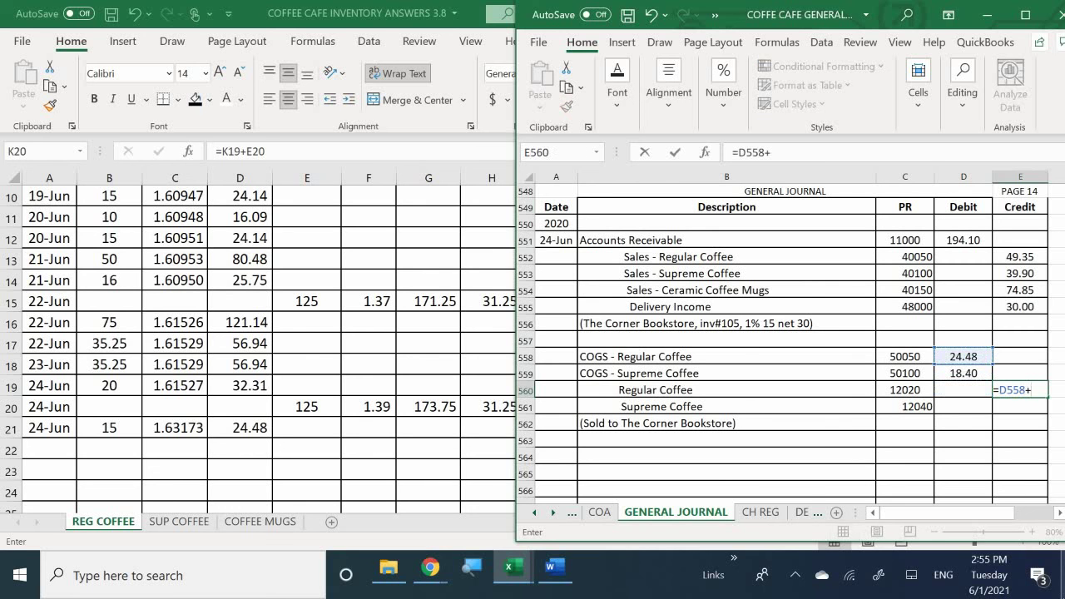
key(BackSpace)
key(Return)
Credit Supreme Coffee in E561 with the formula =D559.
text(=)
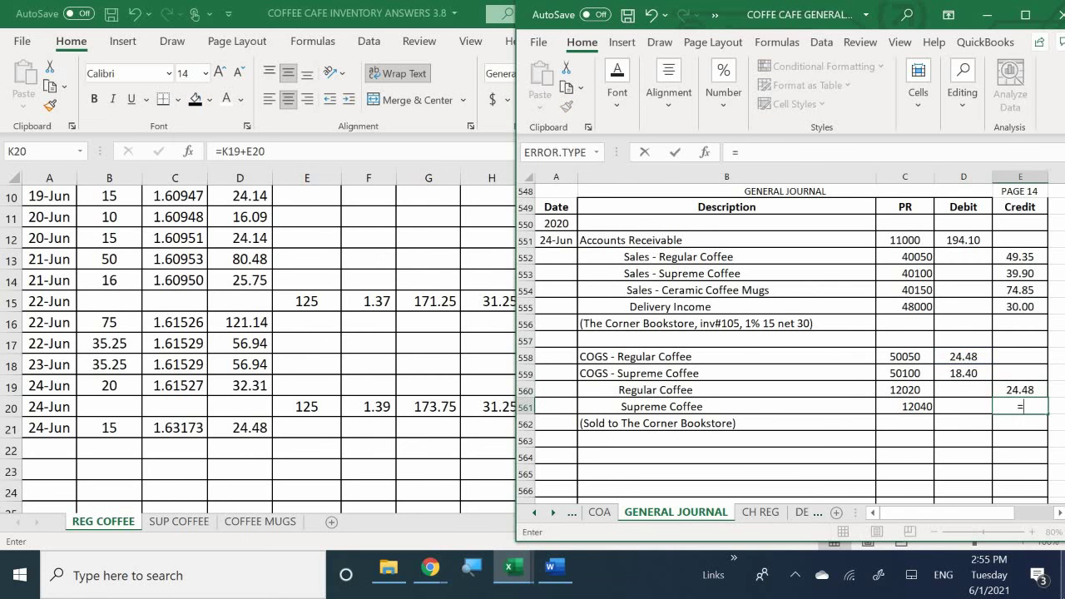
key(Up)
key(Up)
key(Left)
key(Return)
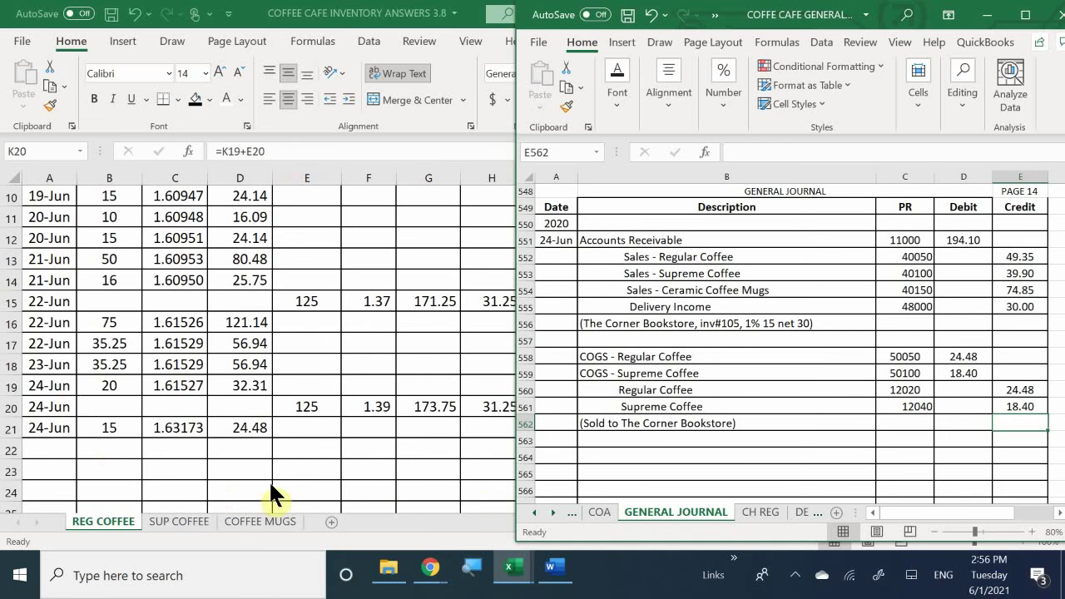
Switch to the general ledger workbook and open the COGS – Regular Coffee account on the COGS sheet.
click(539, 570)
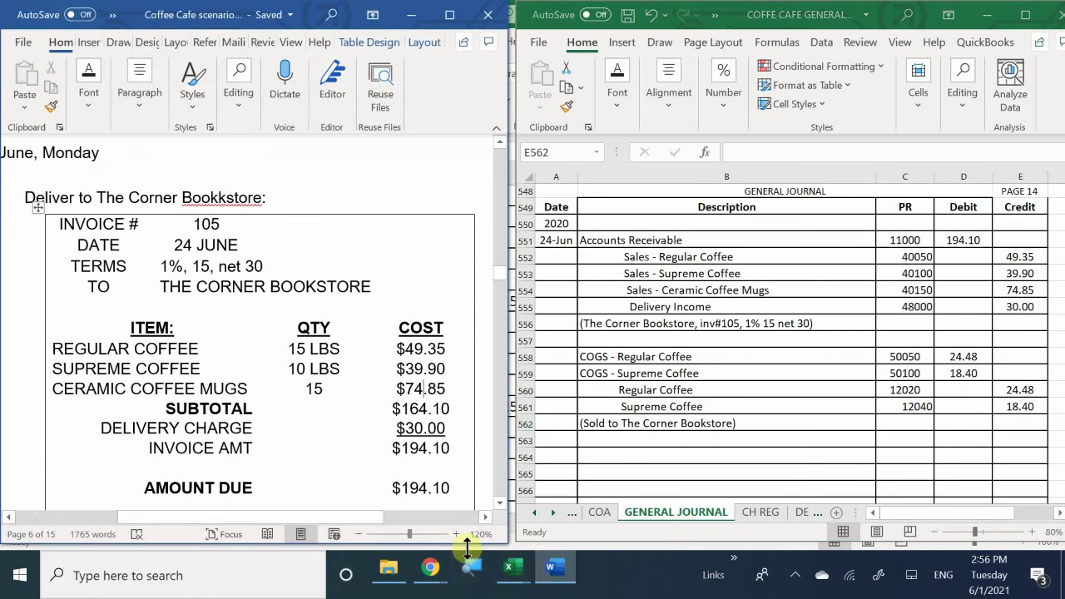
click(516, 571)
click(397, 512)
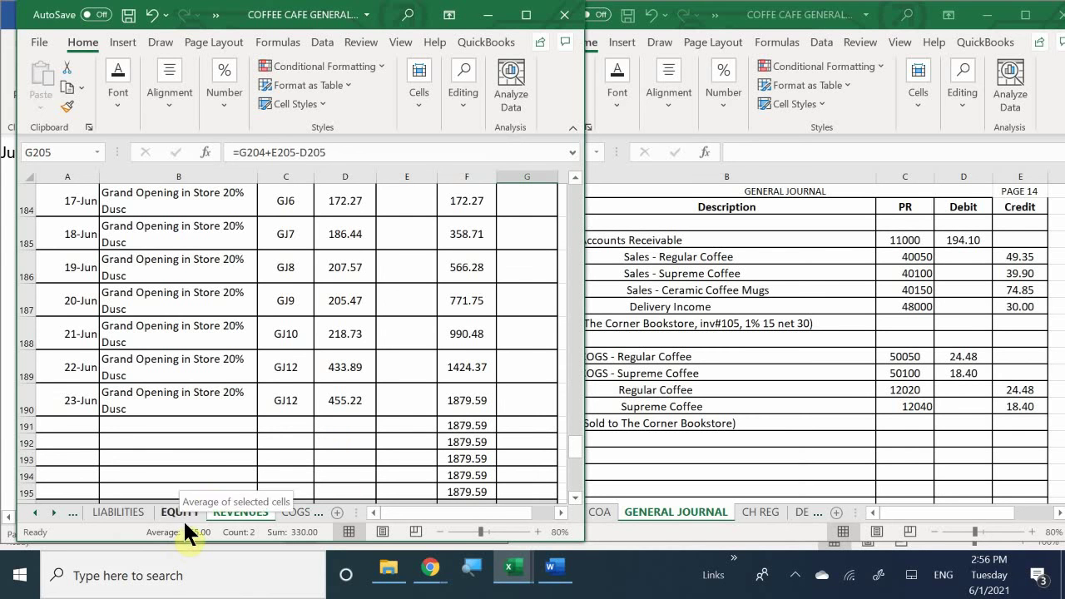
click(283, 511)
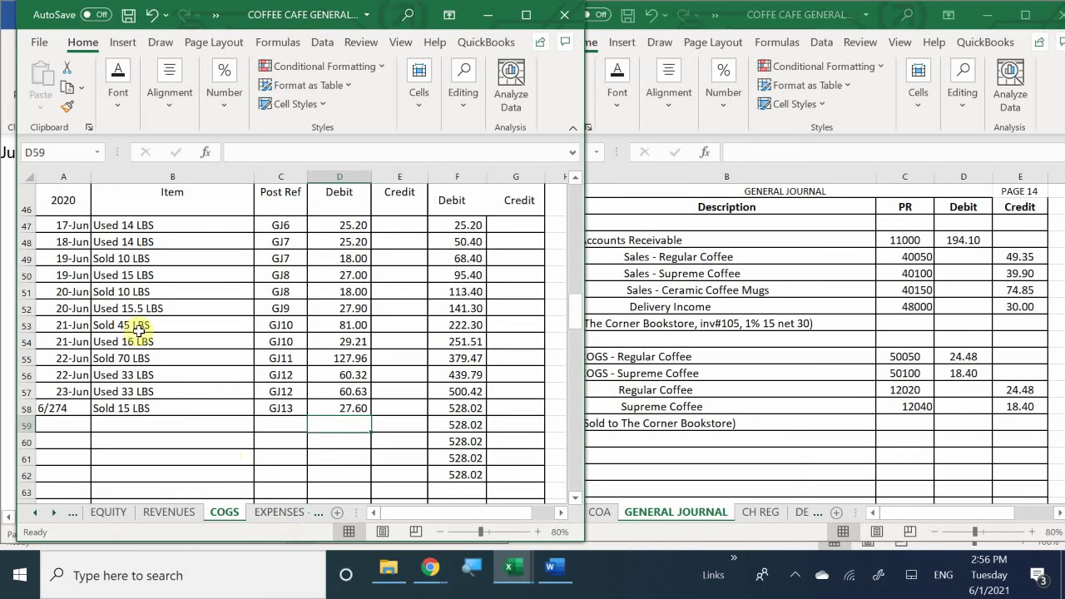
scroll(116, 307, up, 15)
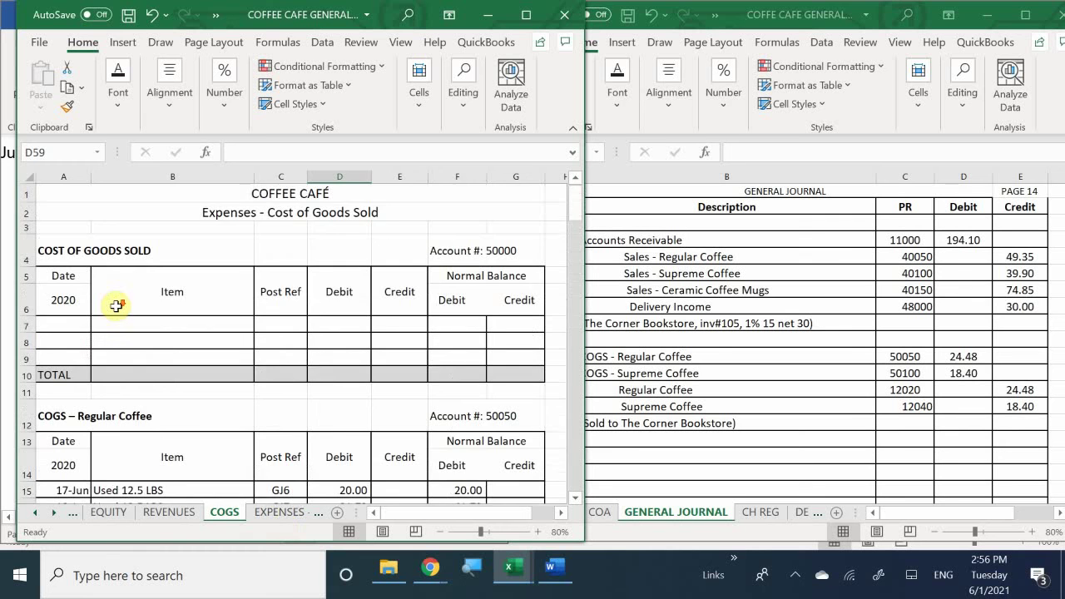
scroll(108, 309, down, 4)
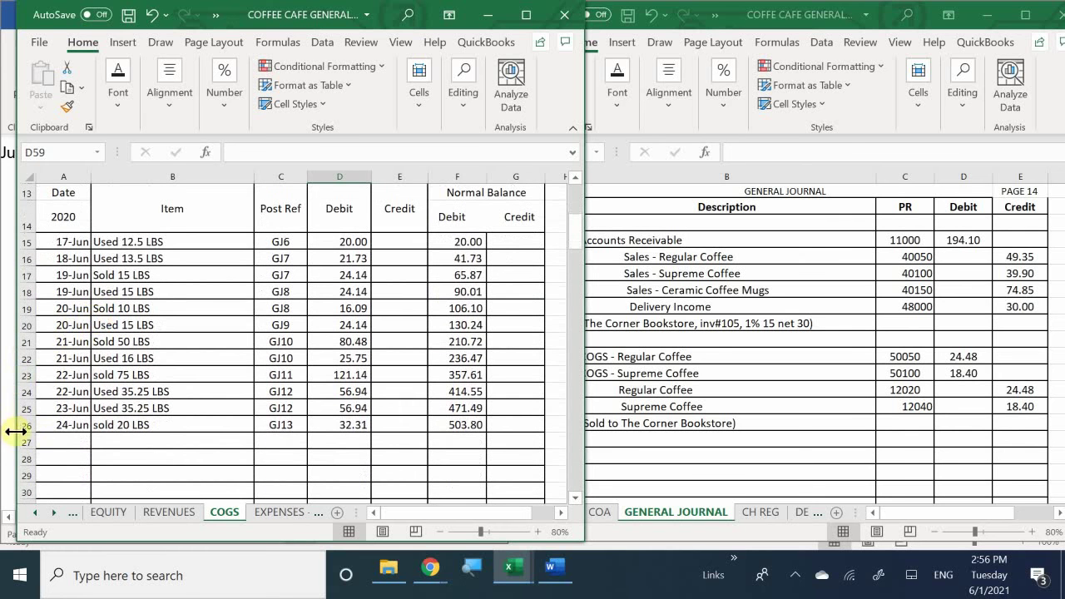
Enter the date 6/24 and the item "Sold 15 LBS" in row 27 of the COGS – Regular Coffee account.
click(62, 441)
text(6/24)
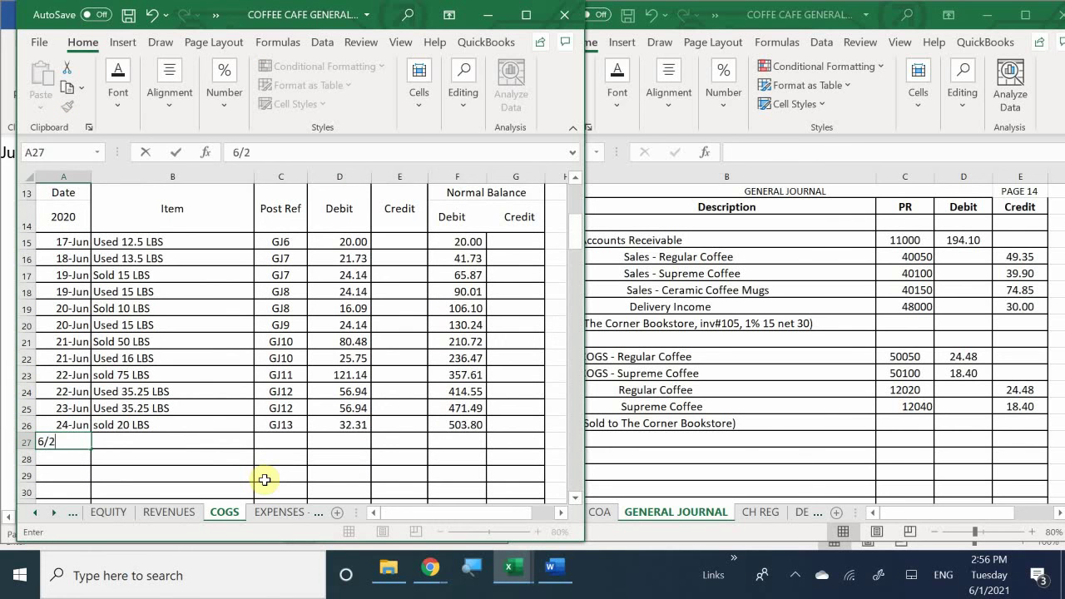
key(Return)
key(Tab)
key(Up)
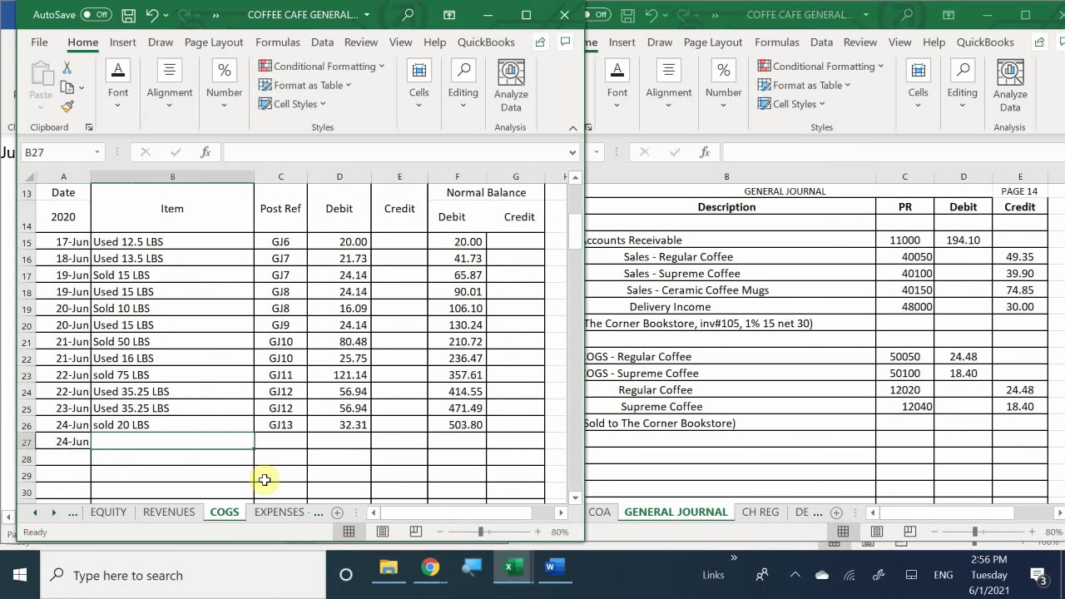
text(Sold)
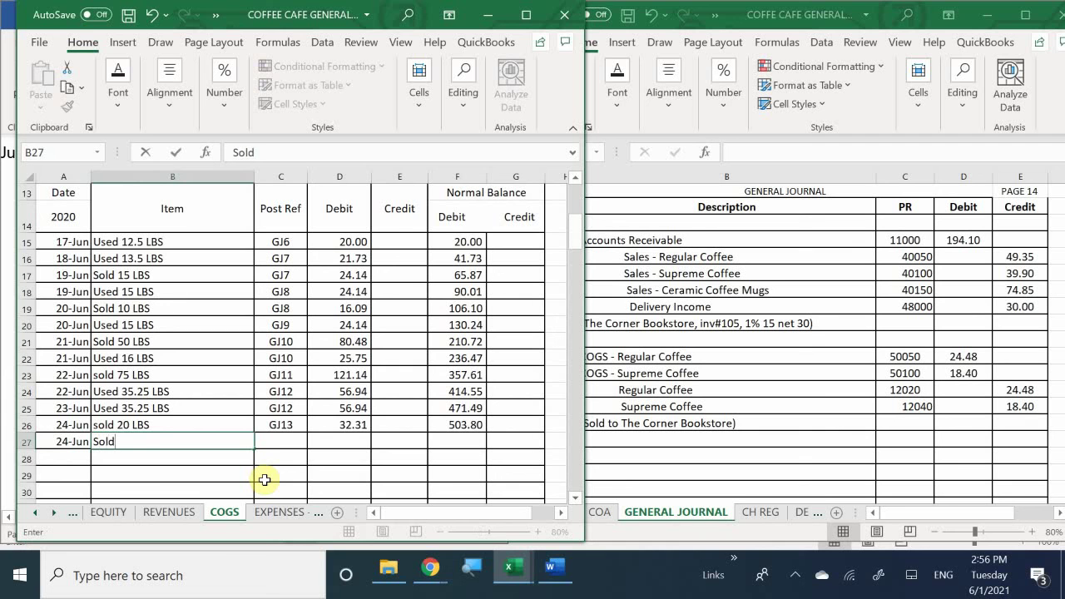
key(BackSpace)
text(d 15)
key(Return)
Enter post reference GJ14 and a debit of 24.48 in row 27 of the COGS – Regular Coffee account.
key(Right)
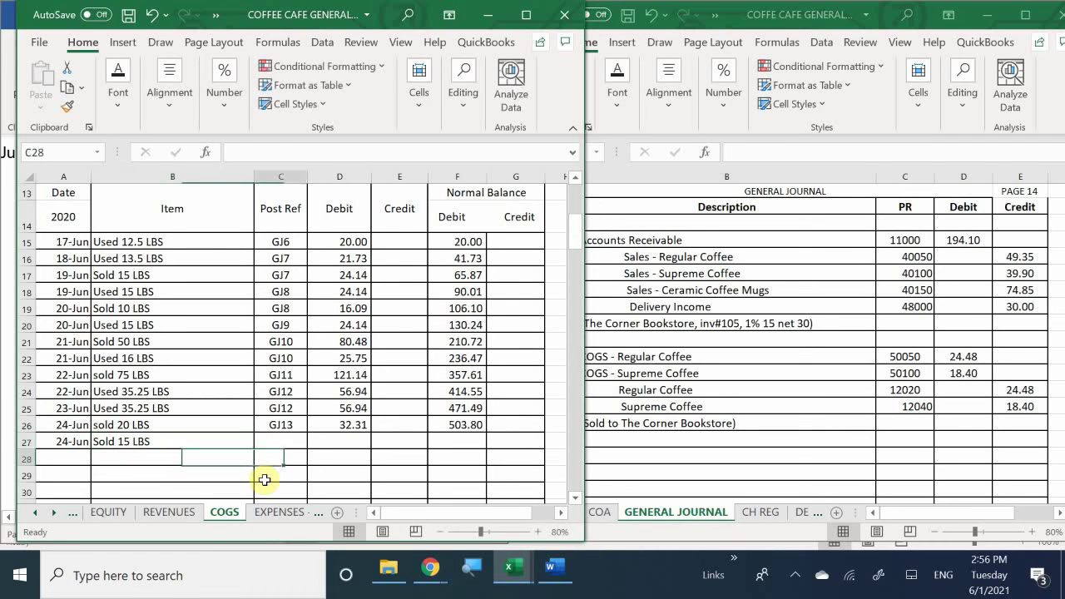
key(Up)
text(GJ14)
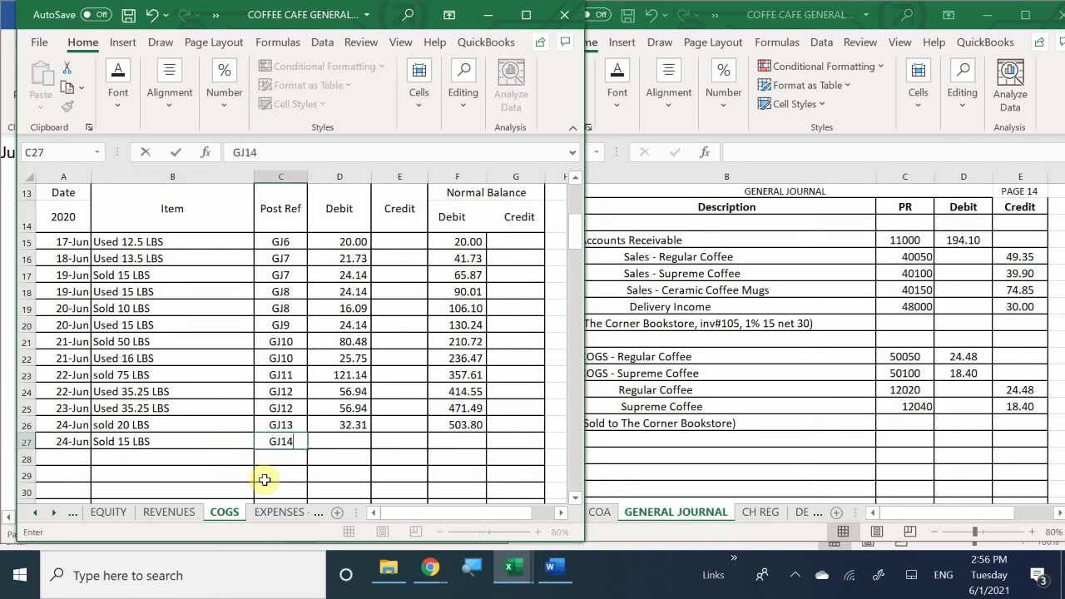
key(Right)
text(24.48)
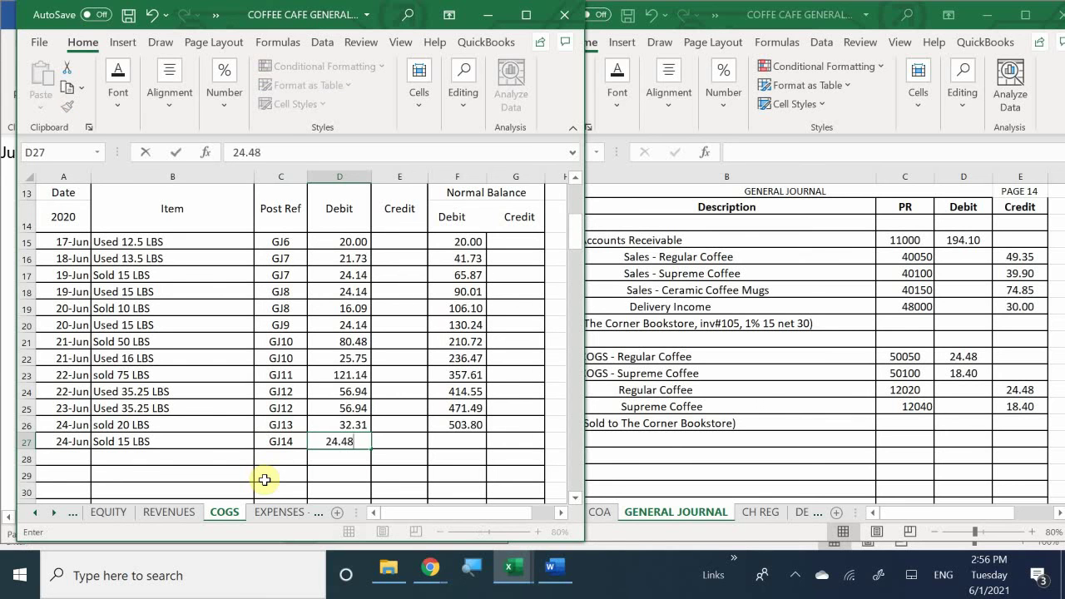
key(Return)
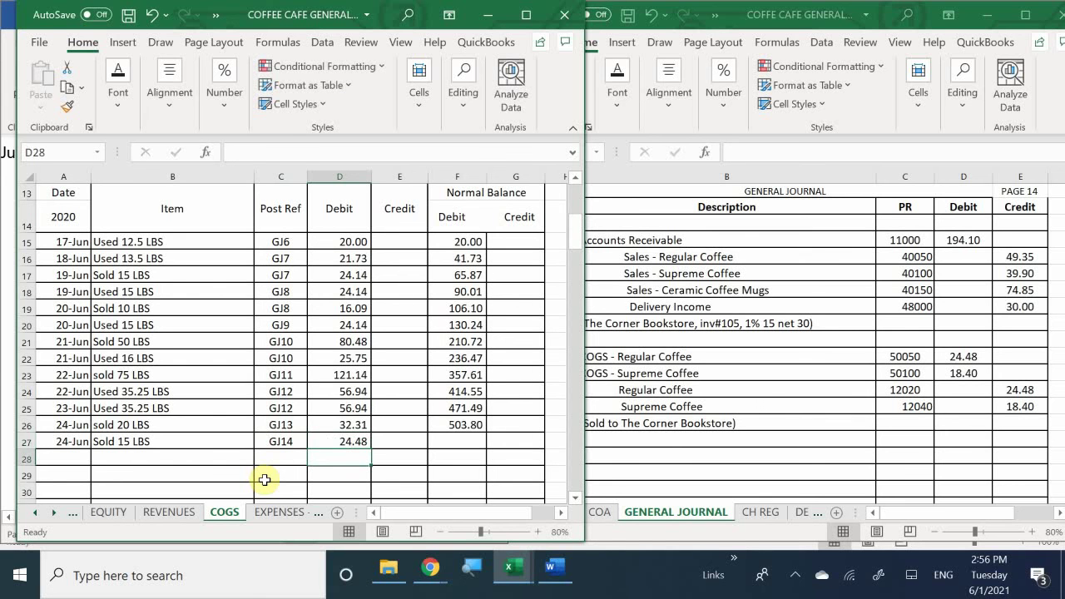
Extend the running debit balance formula from F26 to F27.
click(475, 423)
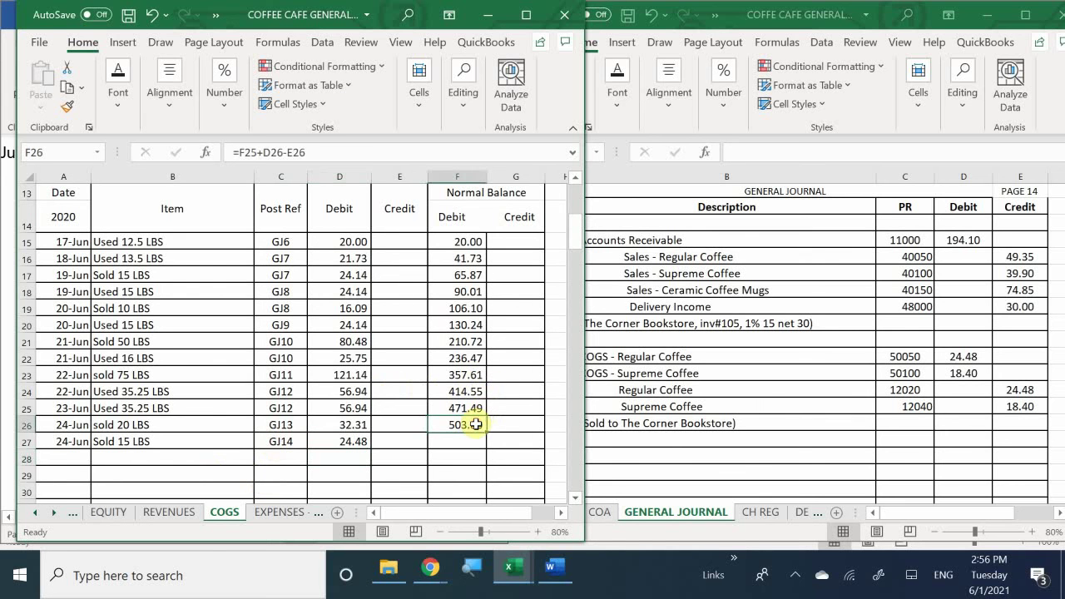
drag(486, 434, 488, 446)
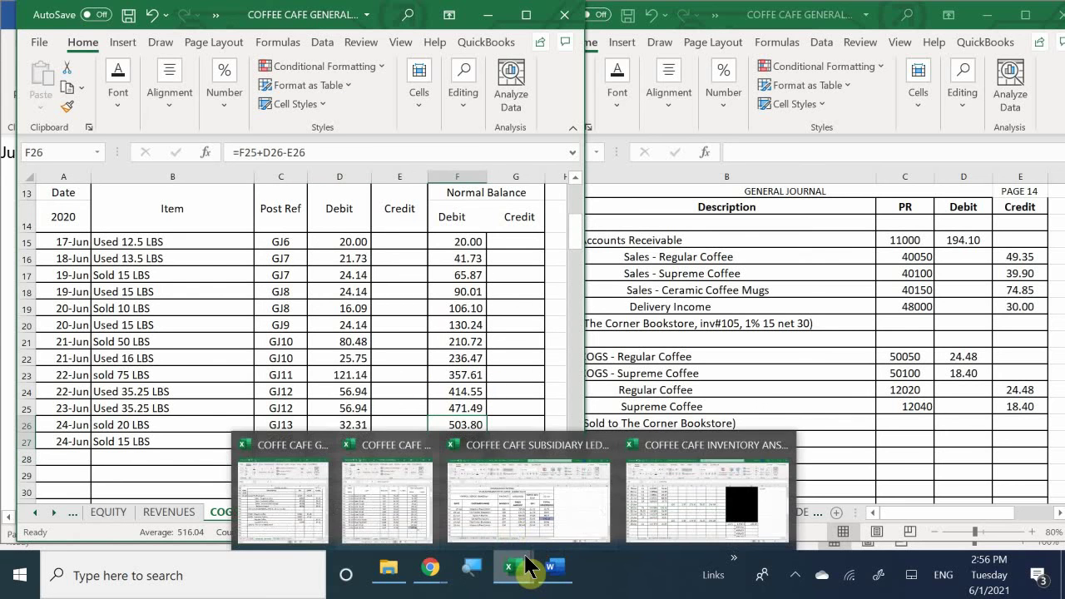
click(423, 408)
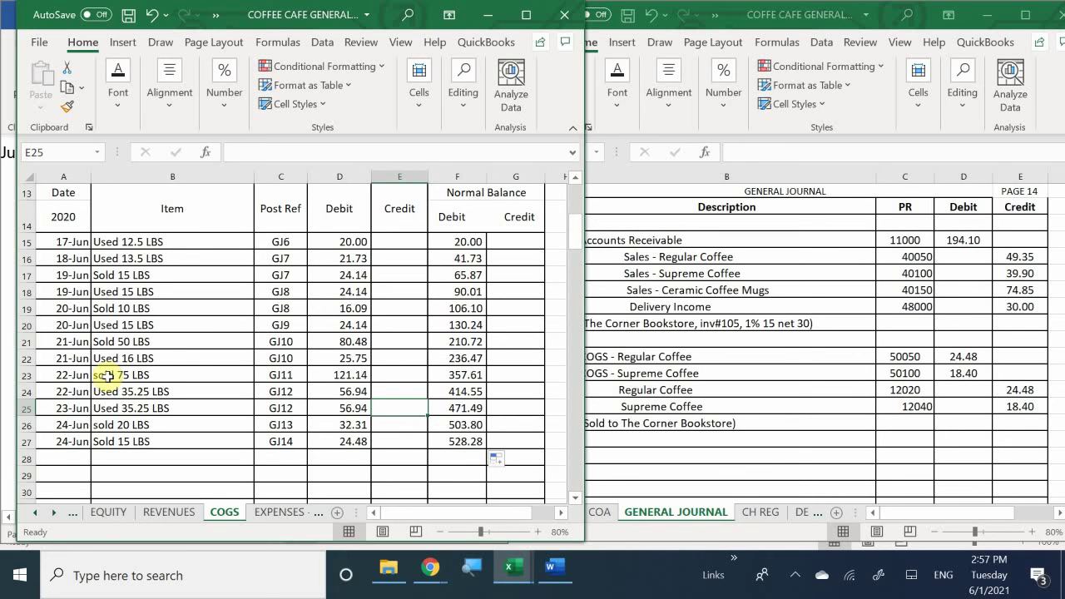
Enter the date 24-Jun and the item "Sold 10 LBS" in row 59 of the COGS – Supreme Coffee account.
scroll(108, 376, down, 6)
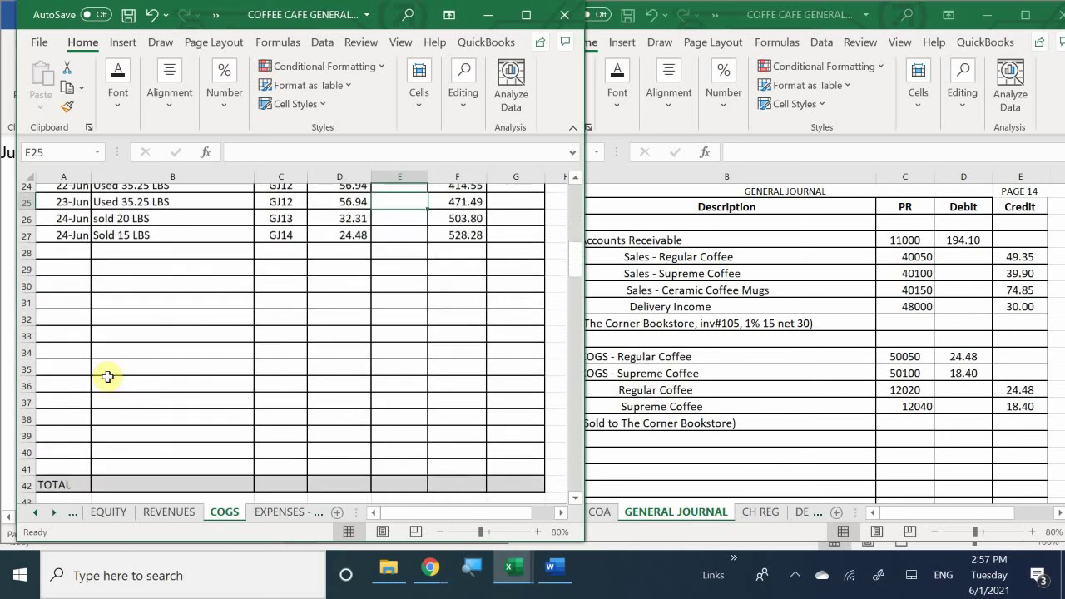
scroll(108, 376, down, 6)
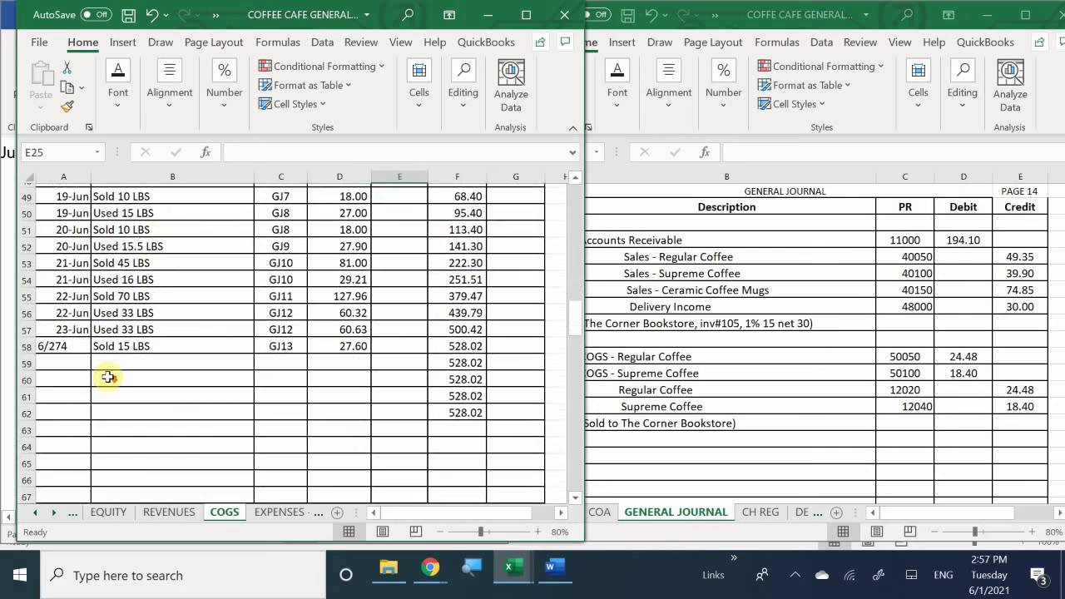
scroll(109, 376, up, 1)
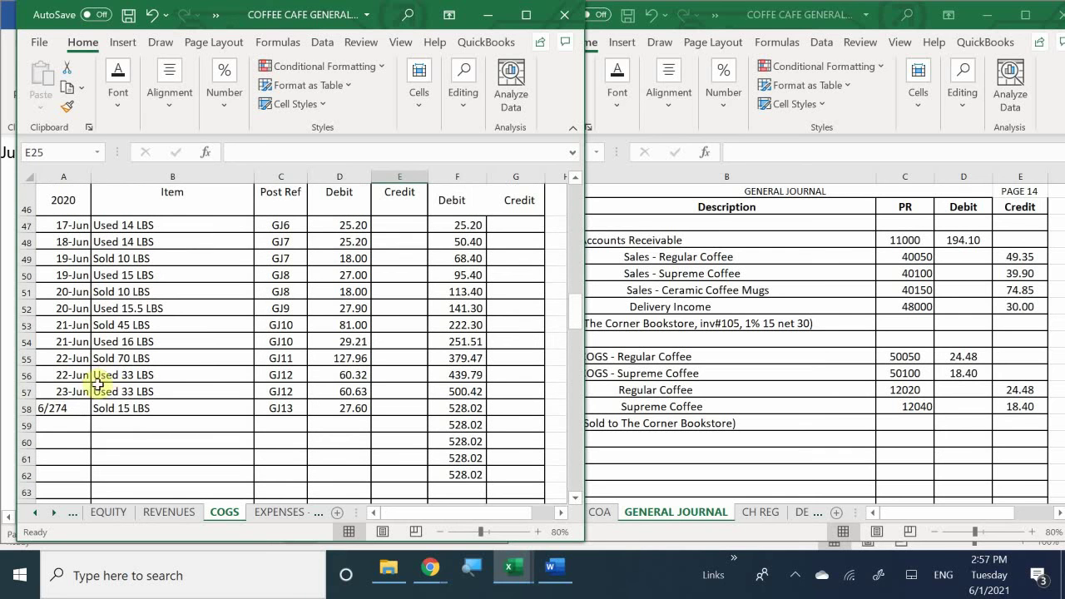
click(71, 426)
text(6/)
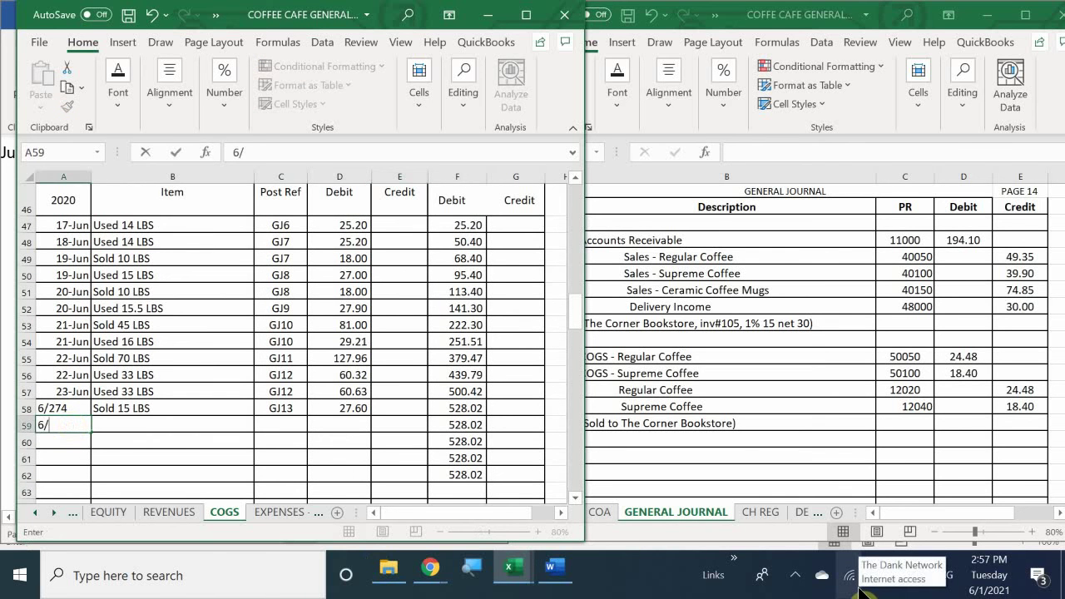
text(24-Jun)
key(Tab)
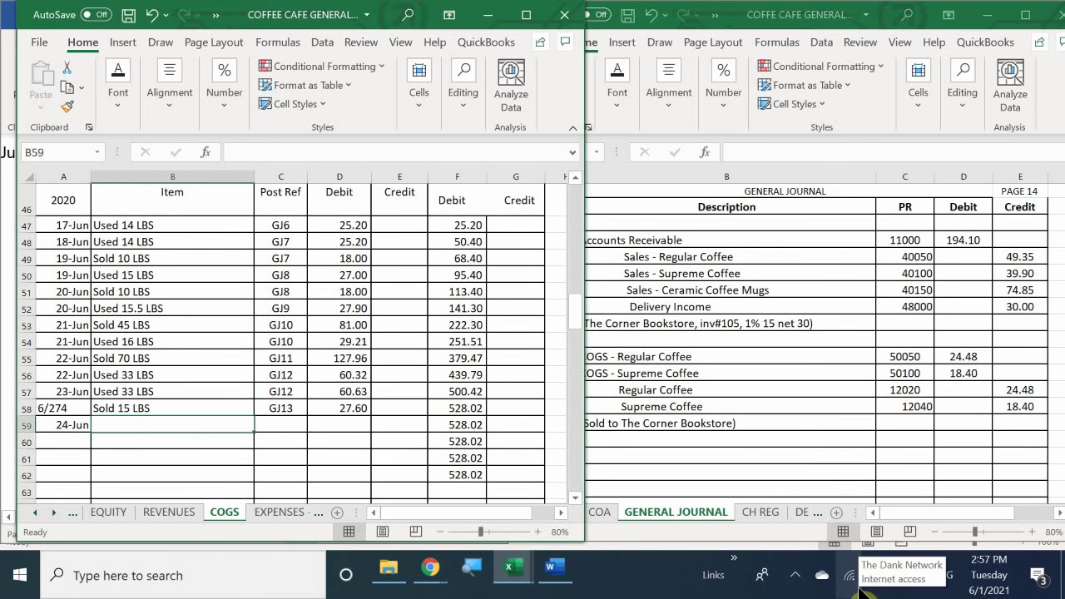
text(Sold)
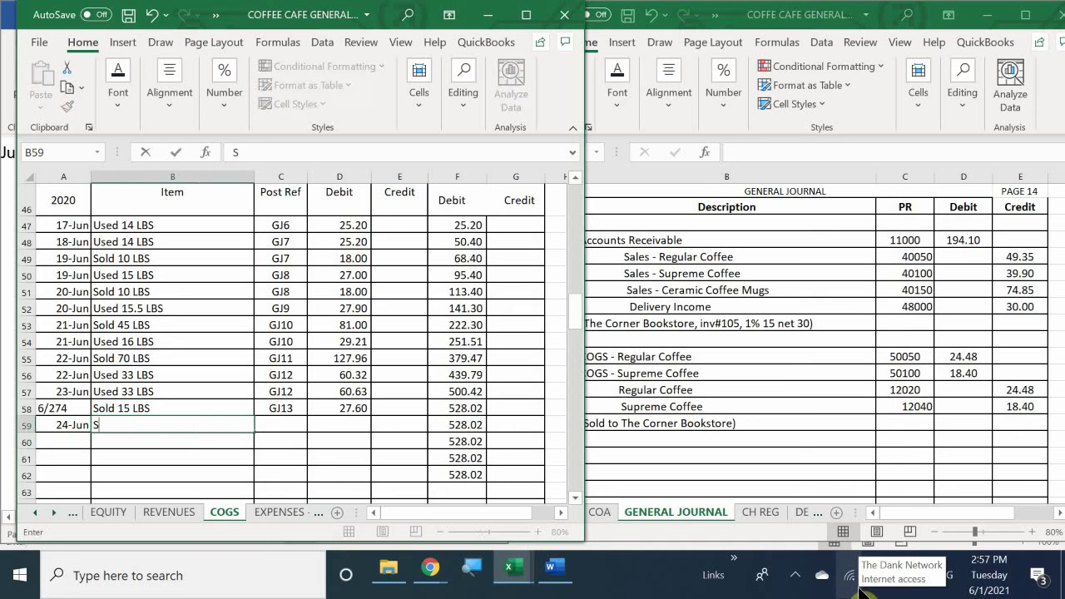
key(BackSpace)
key(BackSpace)
key(BackSpace)
text(old 10)
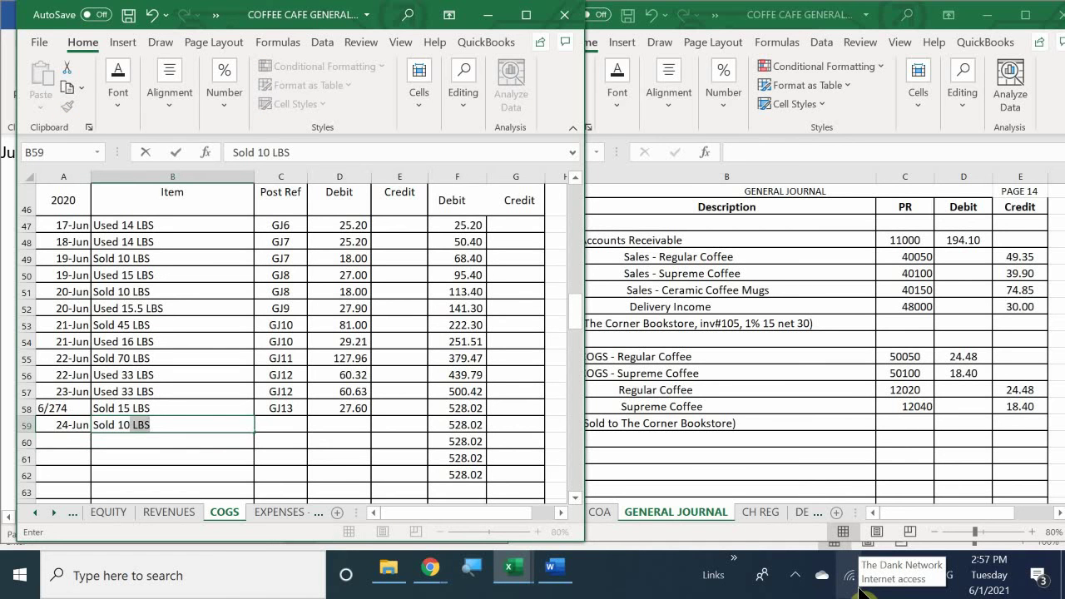
Enter post reference GJ14 and a debit of 18.40 in row 59 of the COGS – Supreme Coffee account.
key(Tab)
text(GJ)
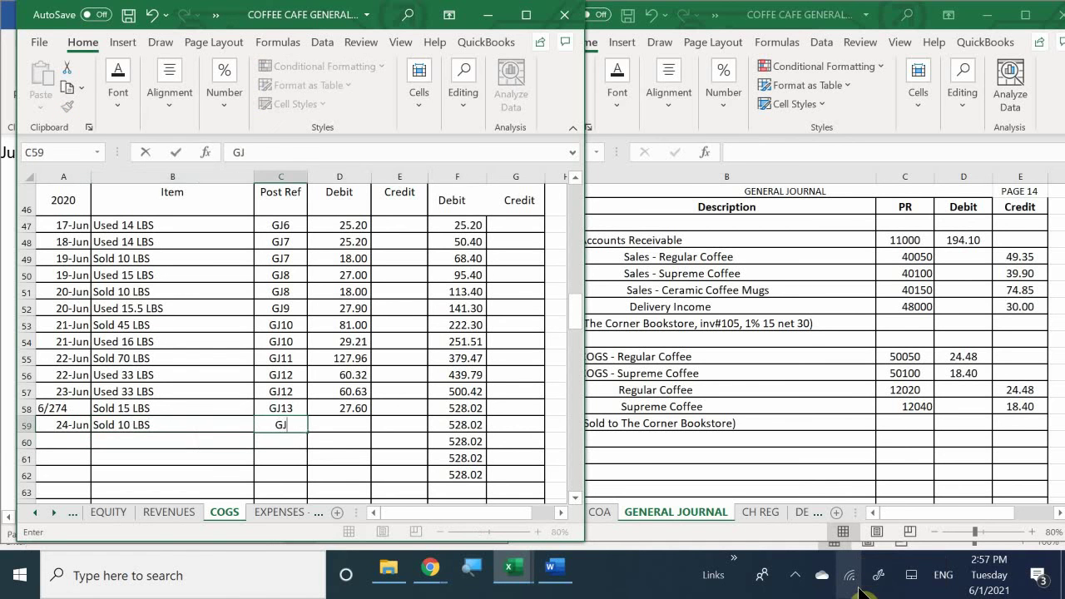
text(14)
key(Tab)
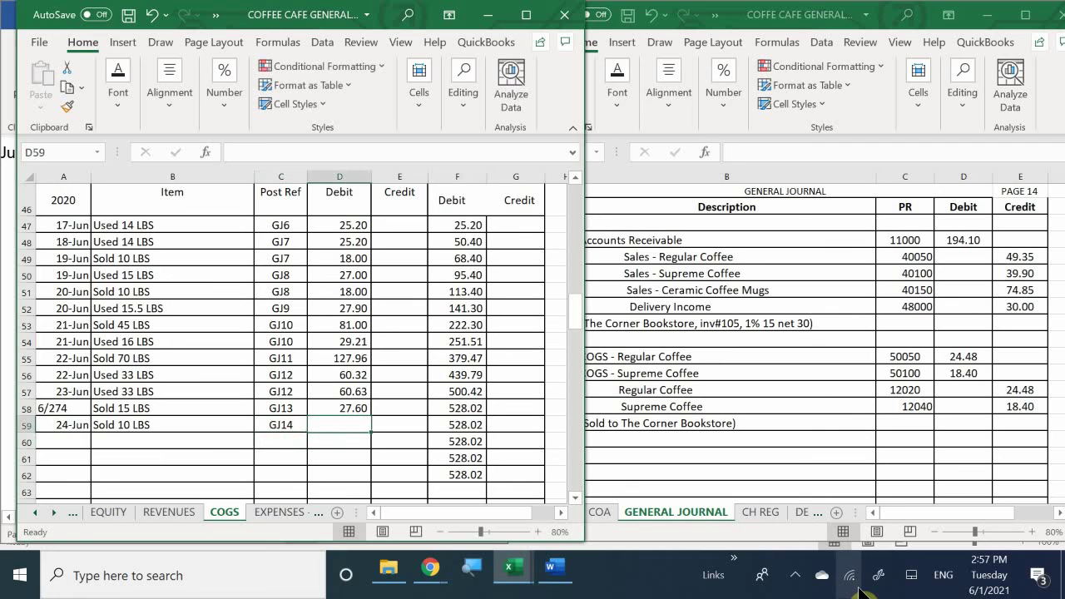
text(18.40)
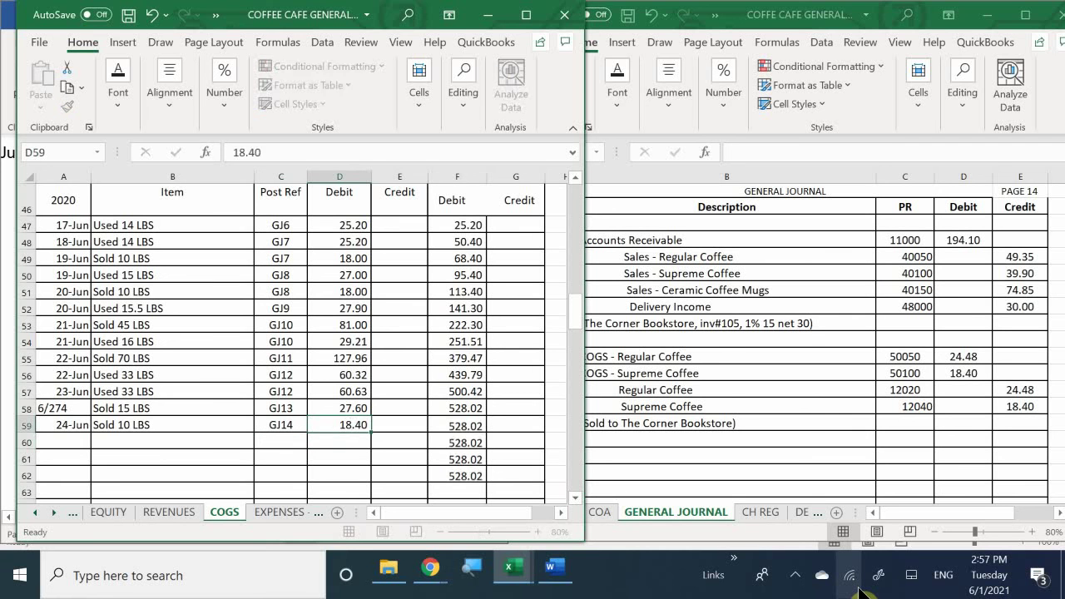
key(Return)
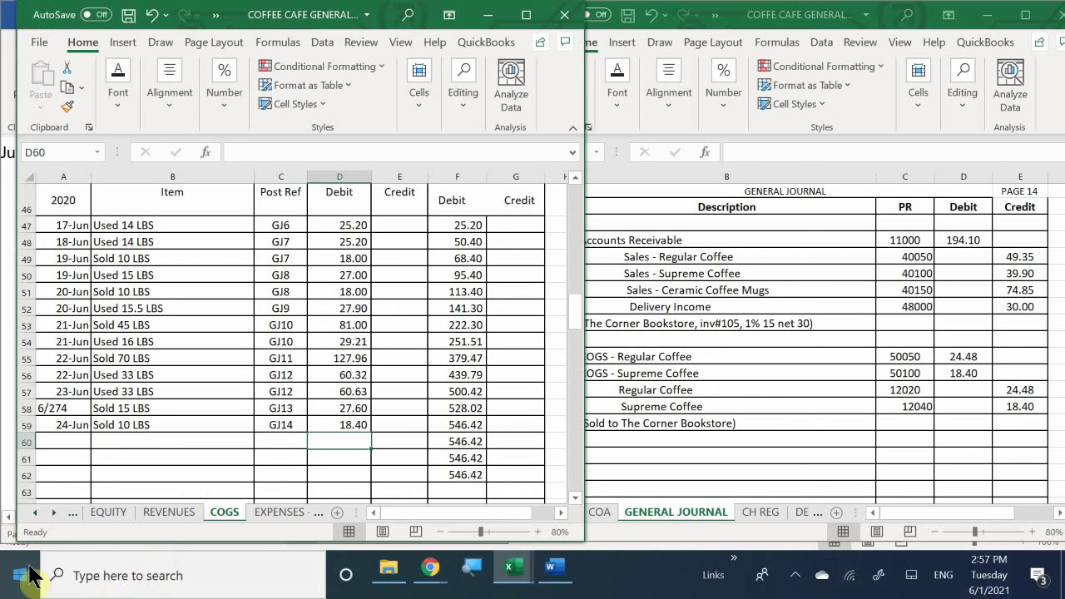
Enter the date 24-Jun in row 225 of the Regular Coffee inventory account on the ASSETS sheet.
click(35, 513)
click(35, 513)
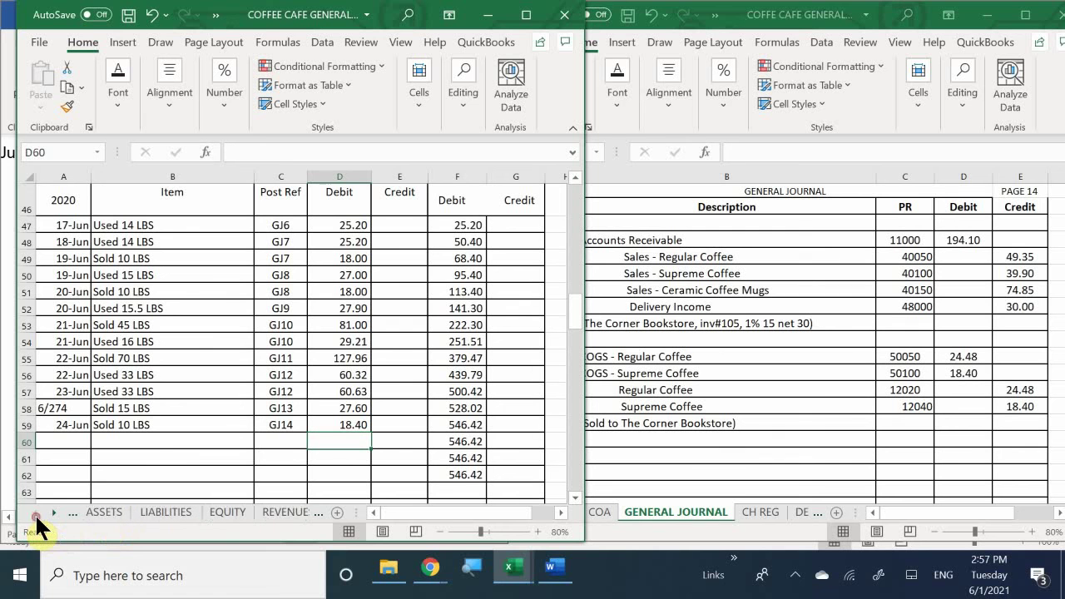
click(35, 513)
click(98, 510)
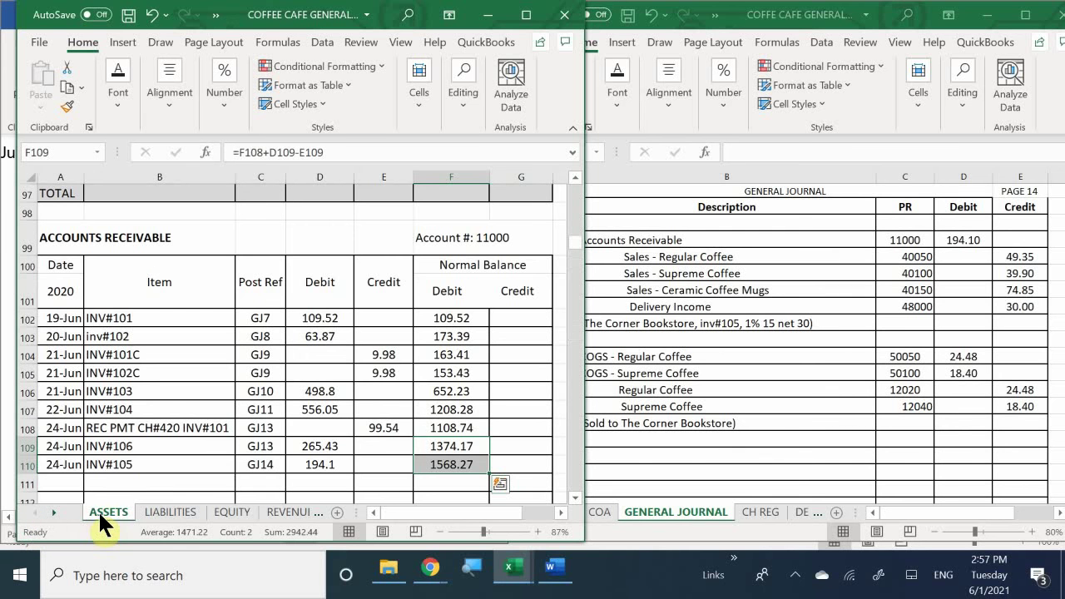
scroll(121, 354, down, 16)
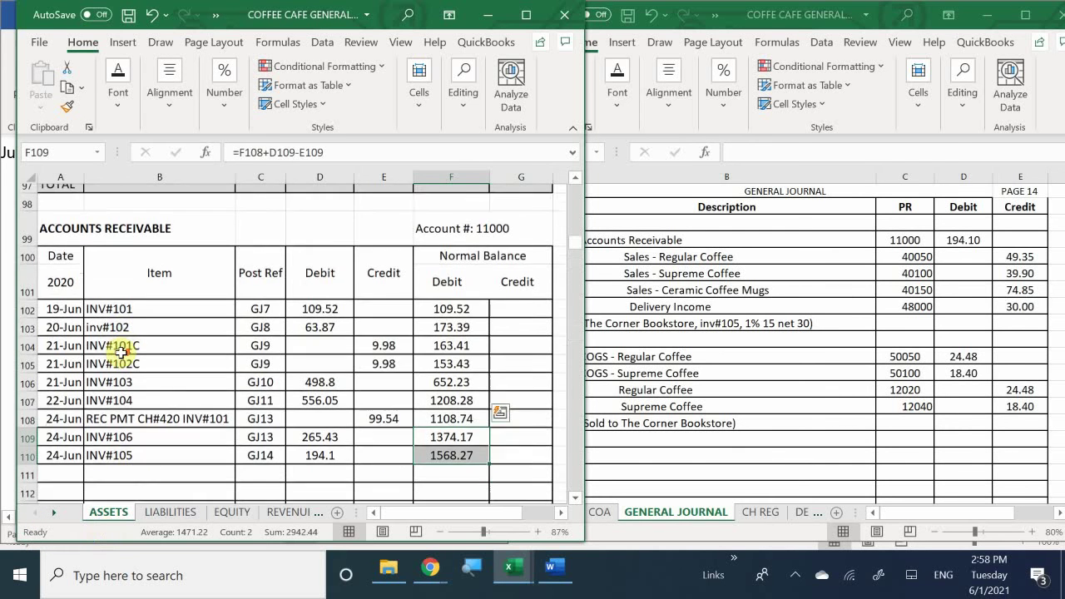
scroll(105, 373, down, 9)
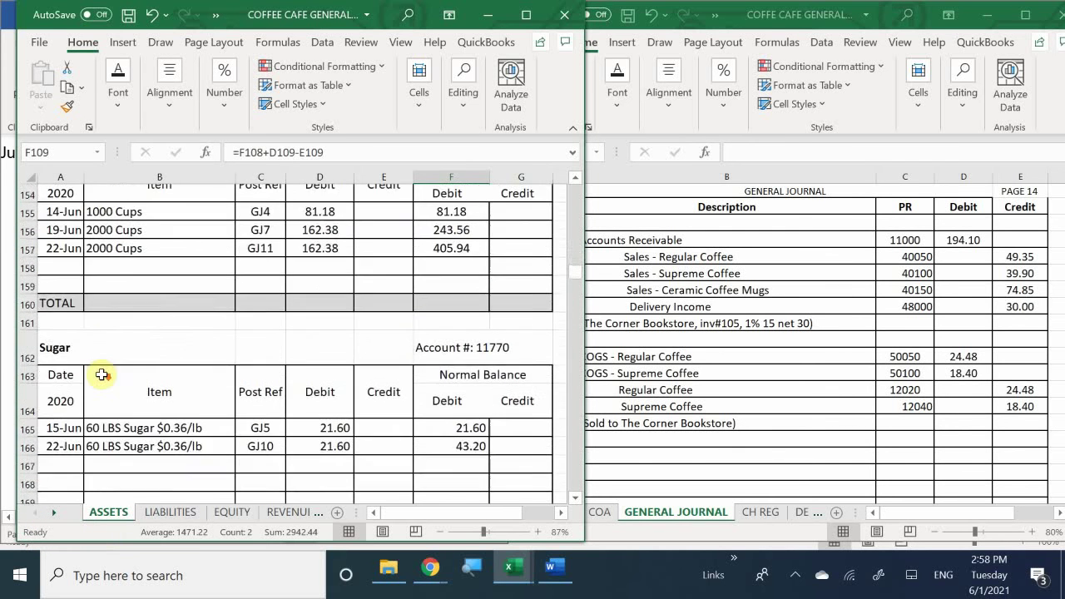
scroll(96, 380, down, 10)
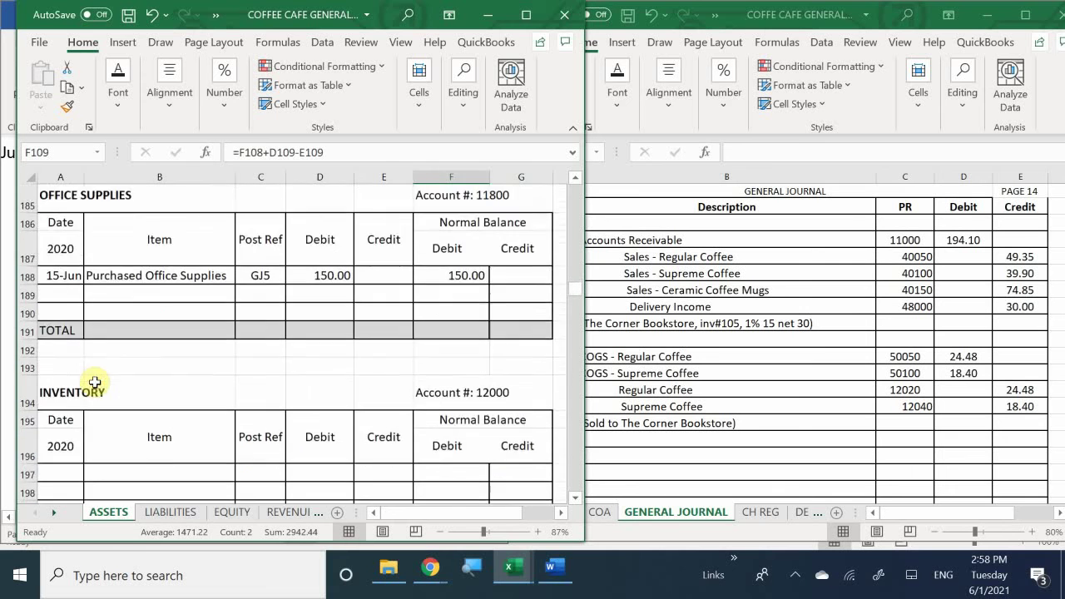
scroll(97, 380, down, 4)
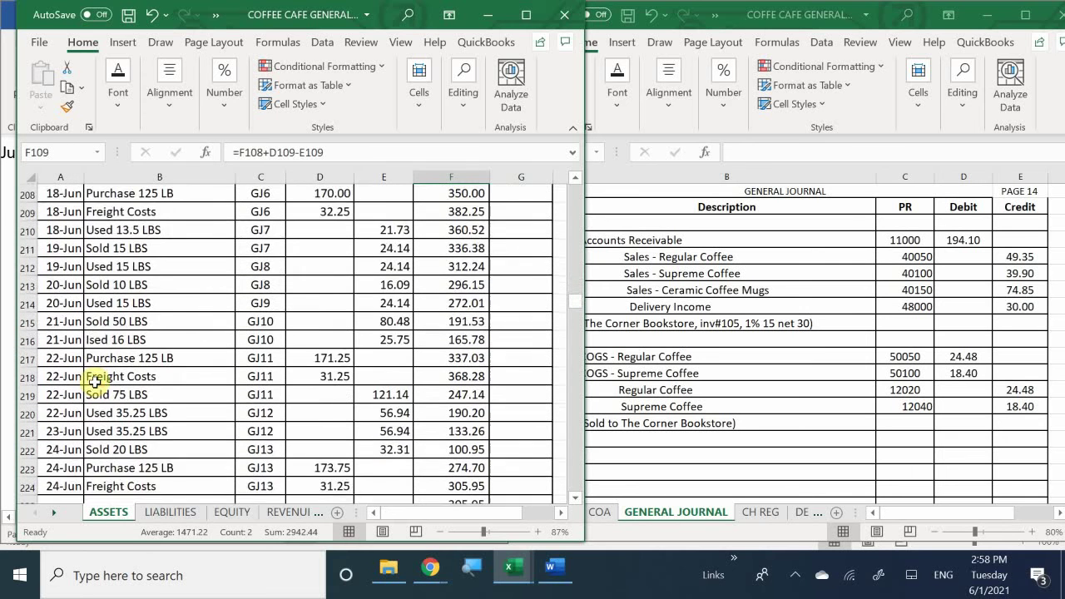
click(61, 390)
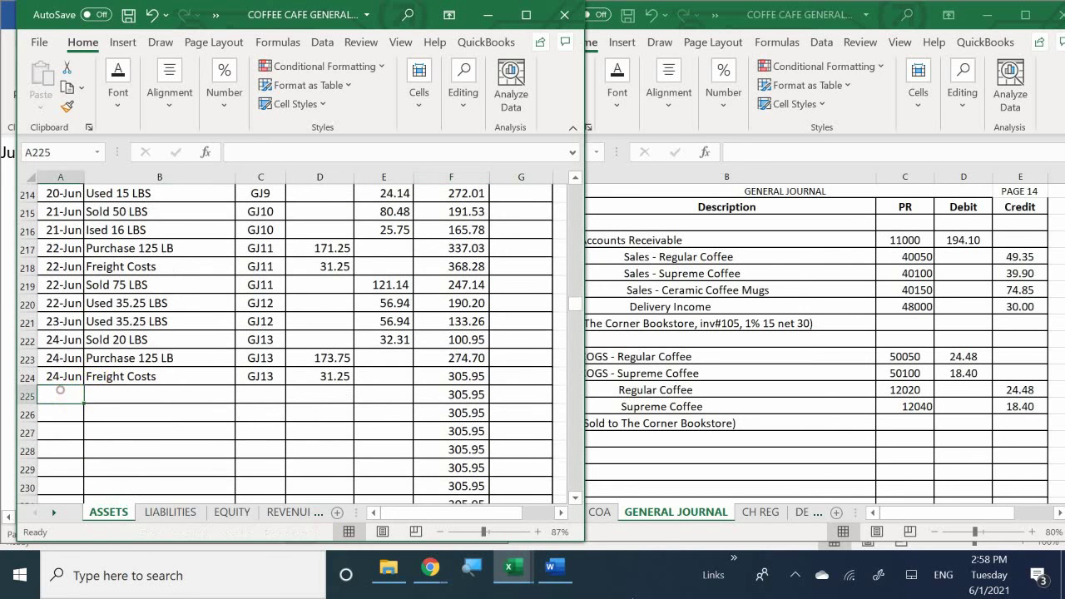
text(6/24)
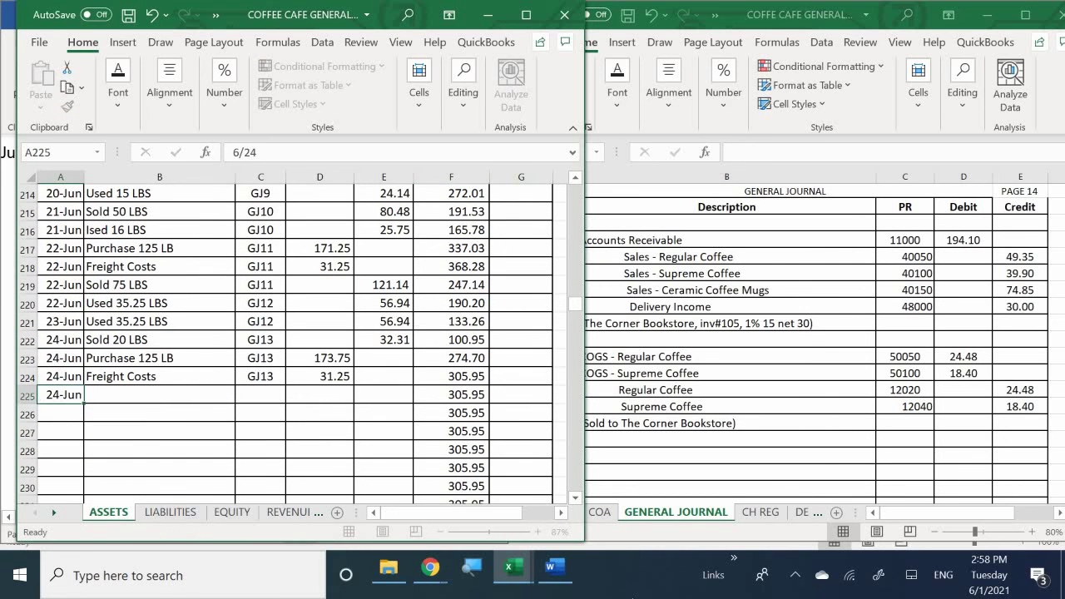
key(Return)
key(Up)
Enter the item "Sold 15 LBS" in row 225 of the Regular Coffee inventory account.
key(Right)
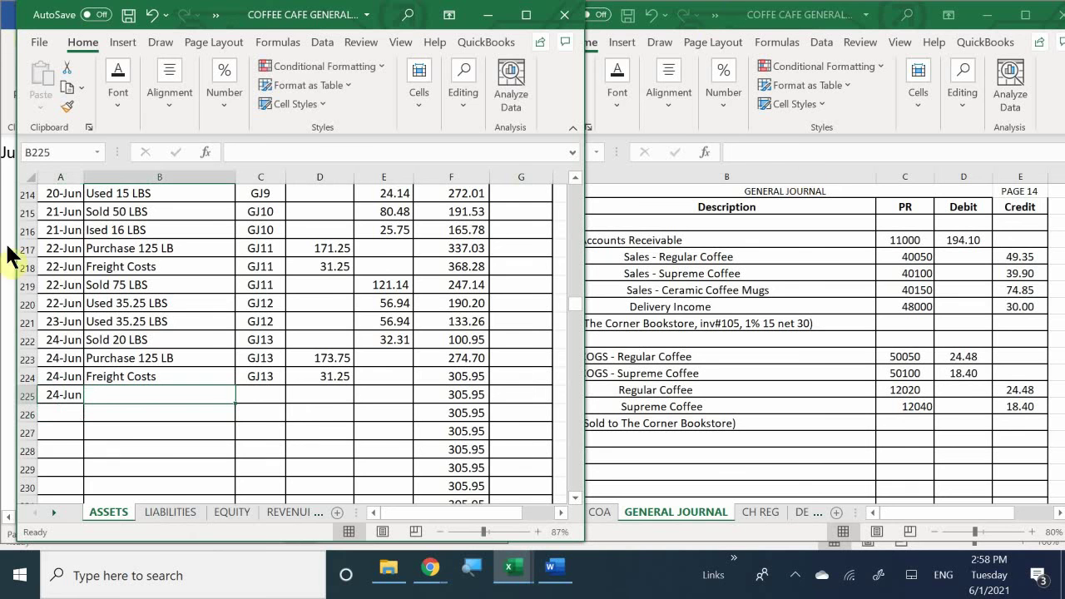
scroll(104, 406, up, 1)
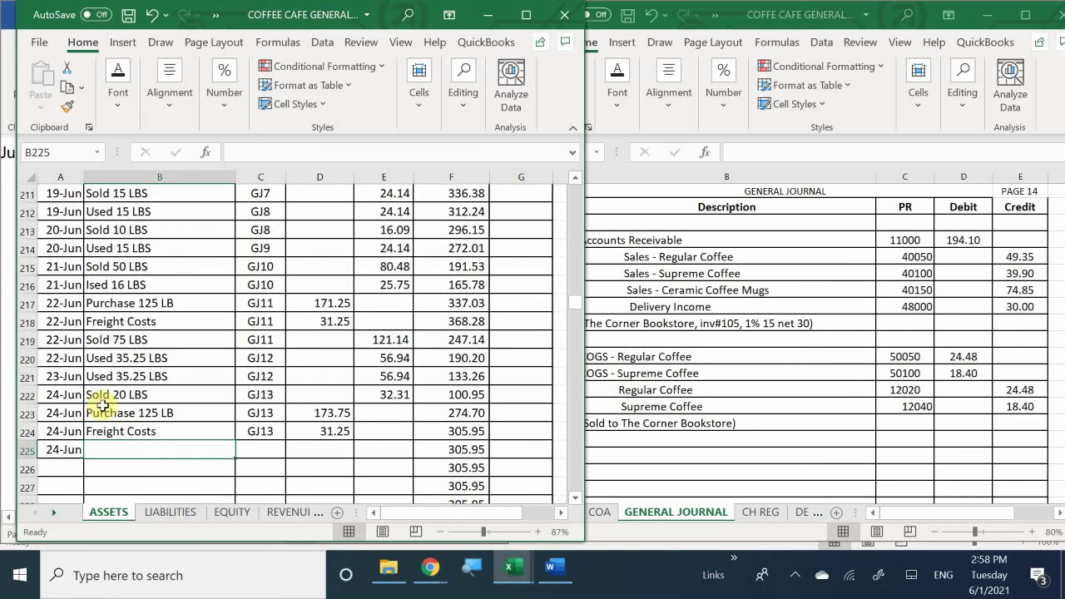
scroll(104, 406, up, 5)
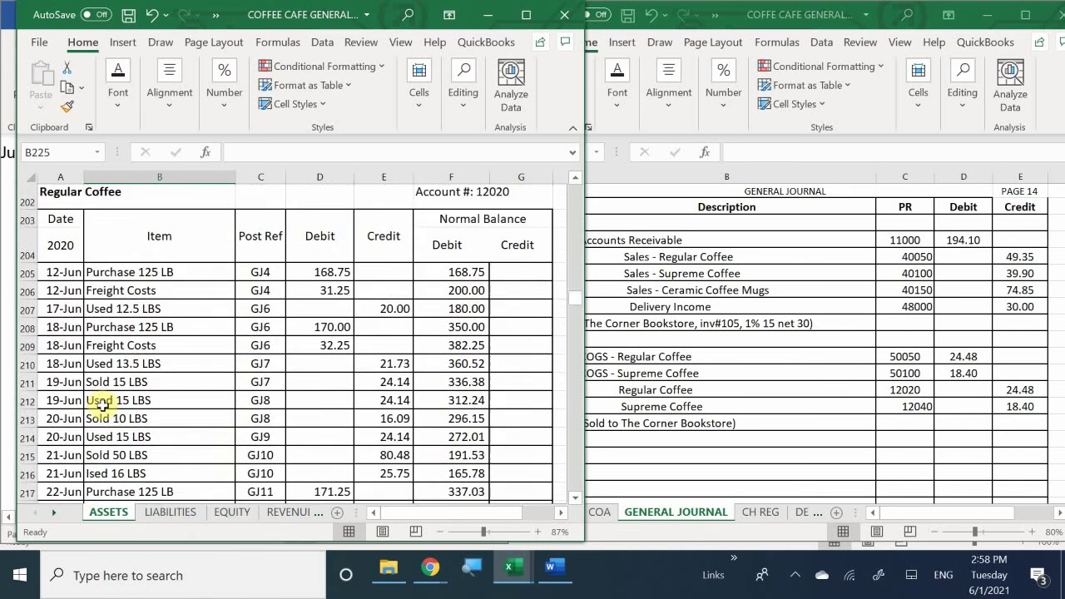
scroll(103, 408, down, 6)
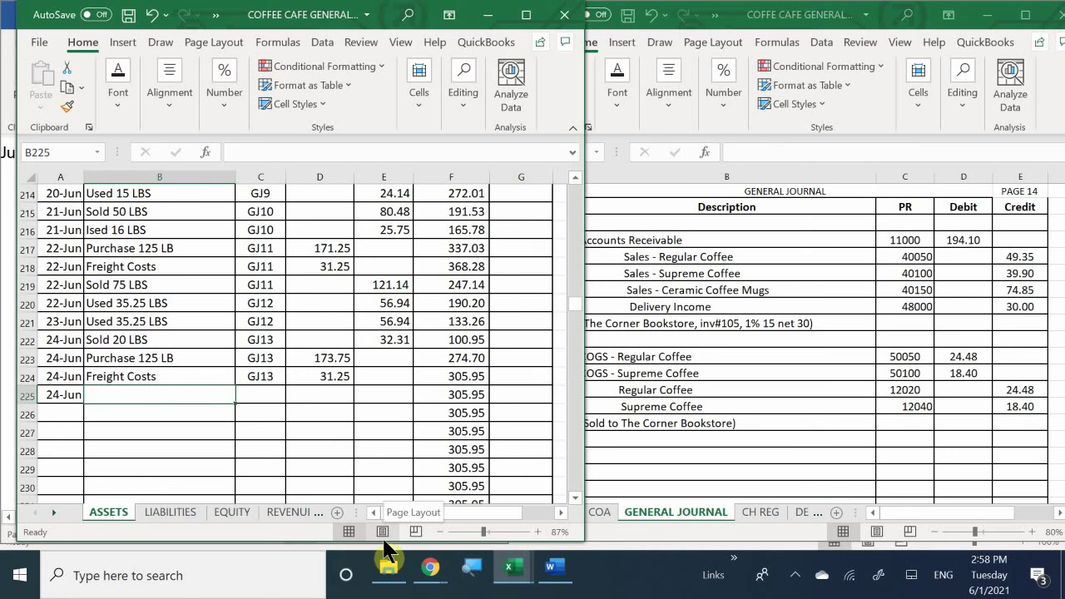
text(Sold )
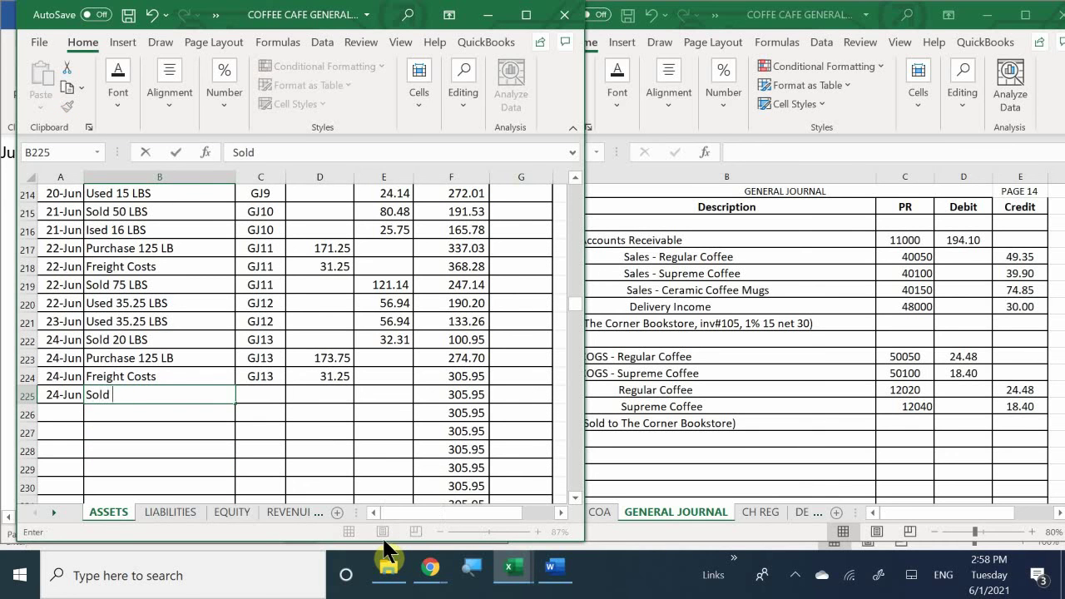
text(15)
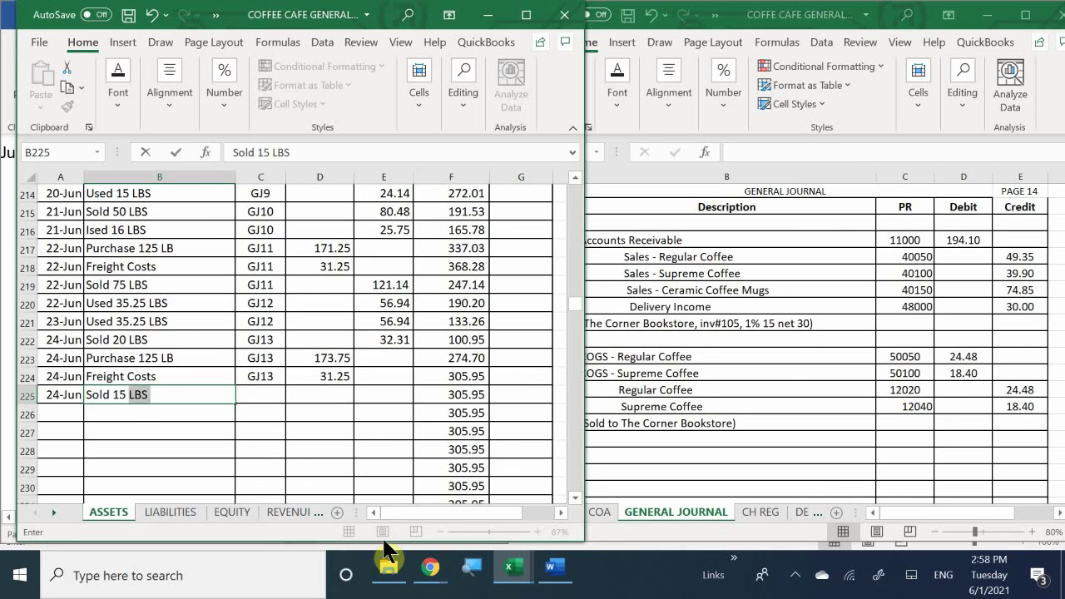
key(Tab)
Enter post reference GJ14 and a credit of 24.48 in row 225 of the Regular Coffee inventory account.
text(=)
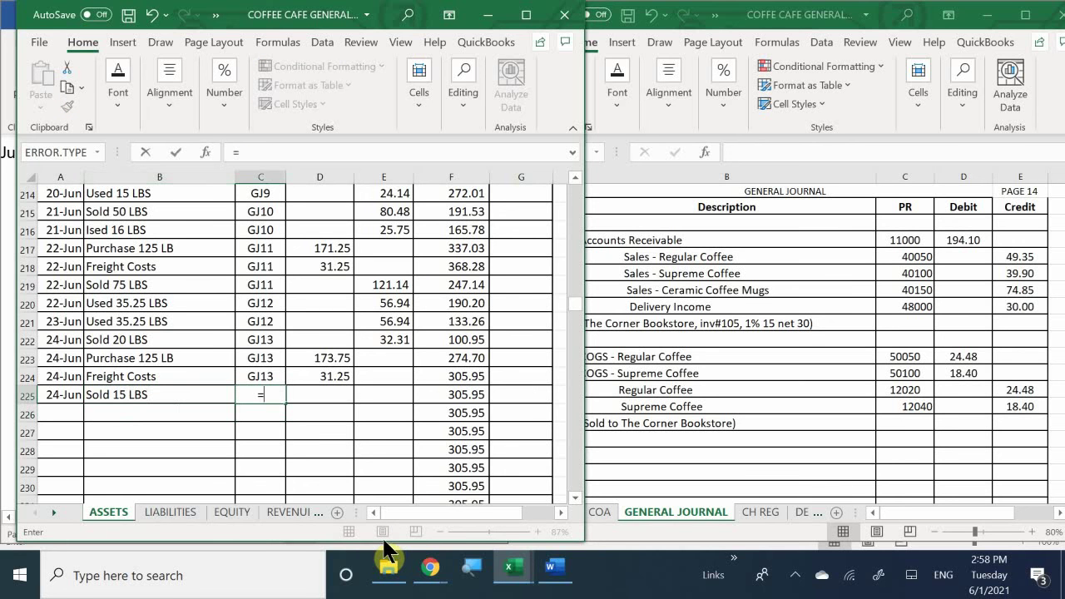
key(BackSpace)
text(GJ14)
key(Down)
key(Right)
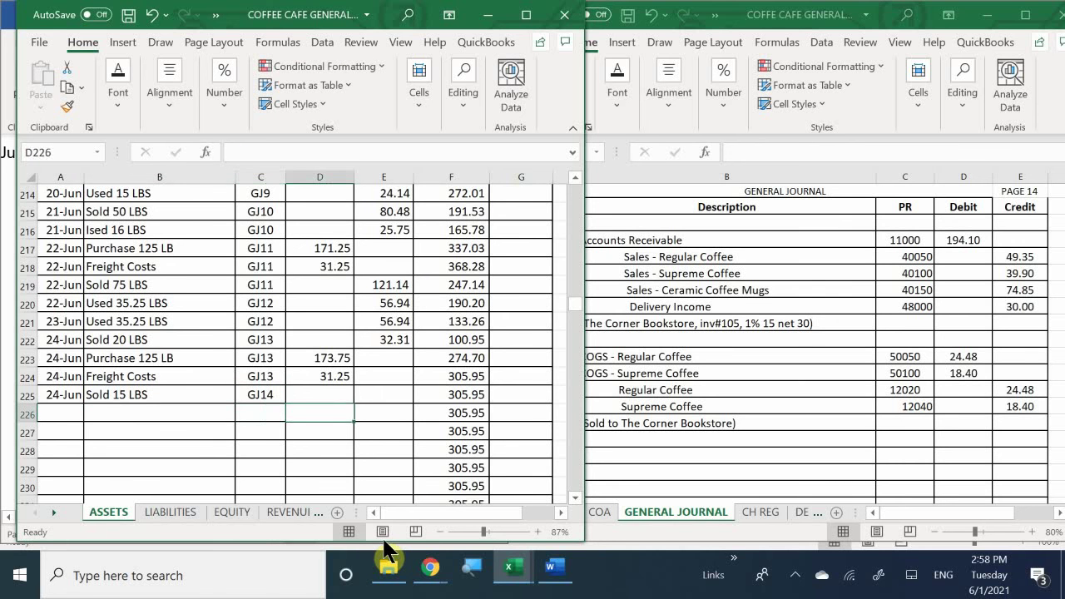
key(Up)
key(Right)
text(24.48)
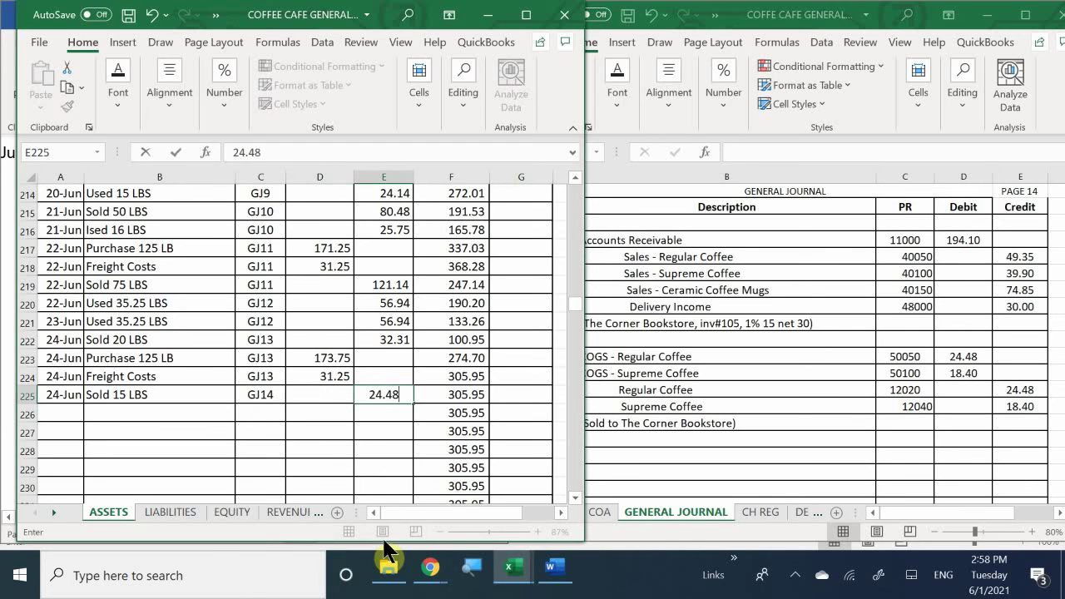
key(Return)
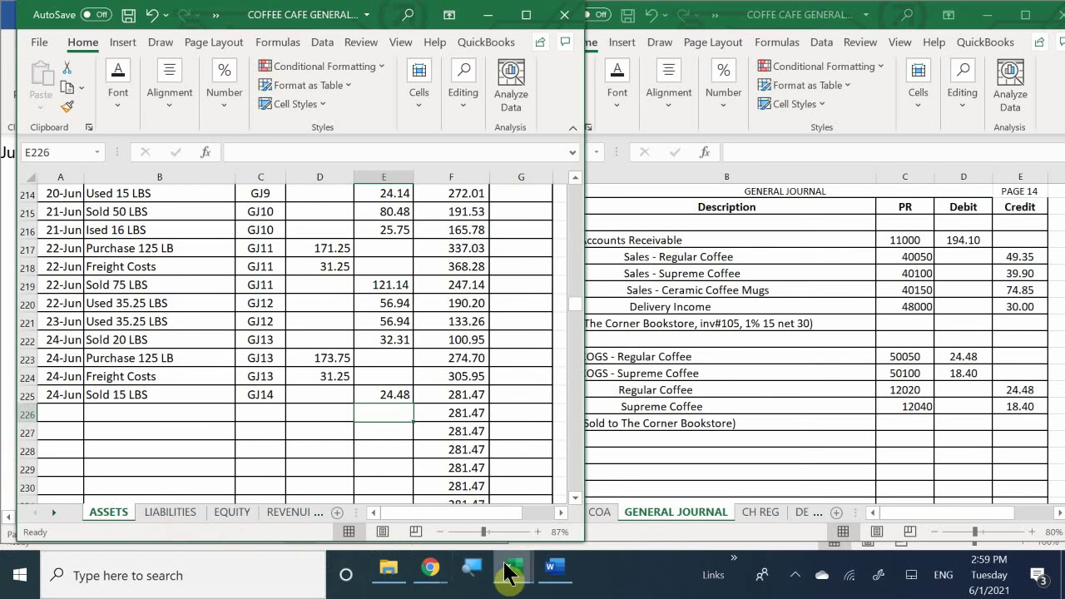
Compare the Regular Coffee ledger balance with the closing balance in the inventory workbook's REG COFFEE sheet.
mouse_move(509, 567)
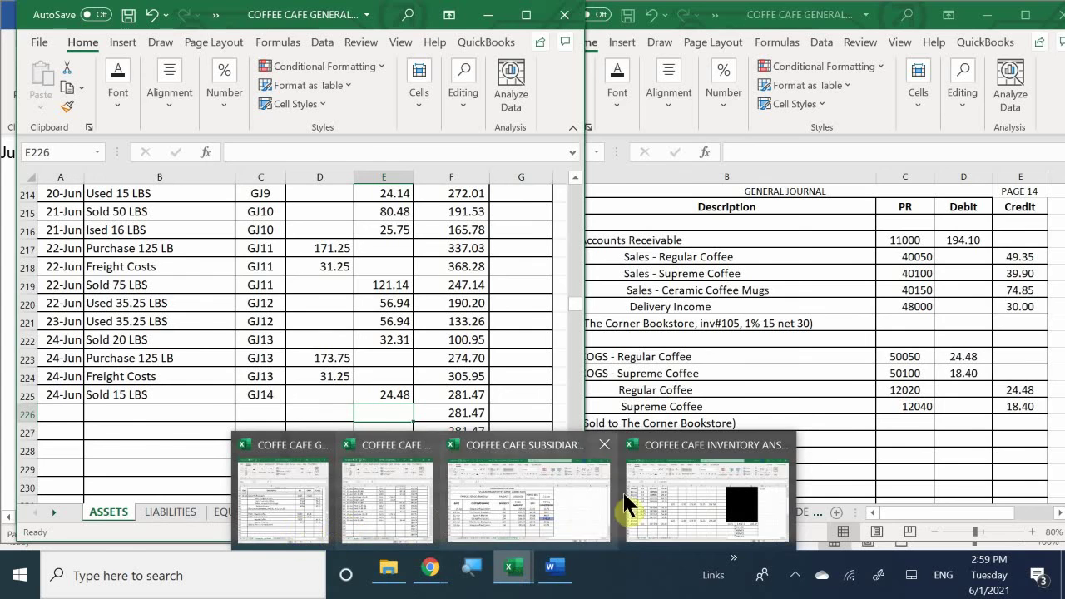
mouse_move(647, 505)
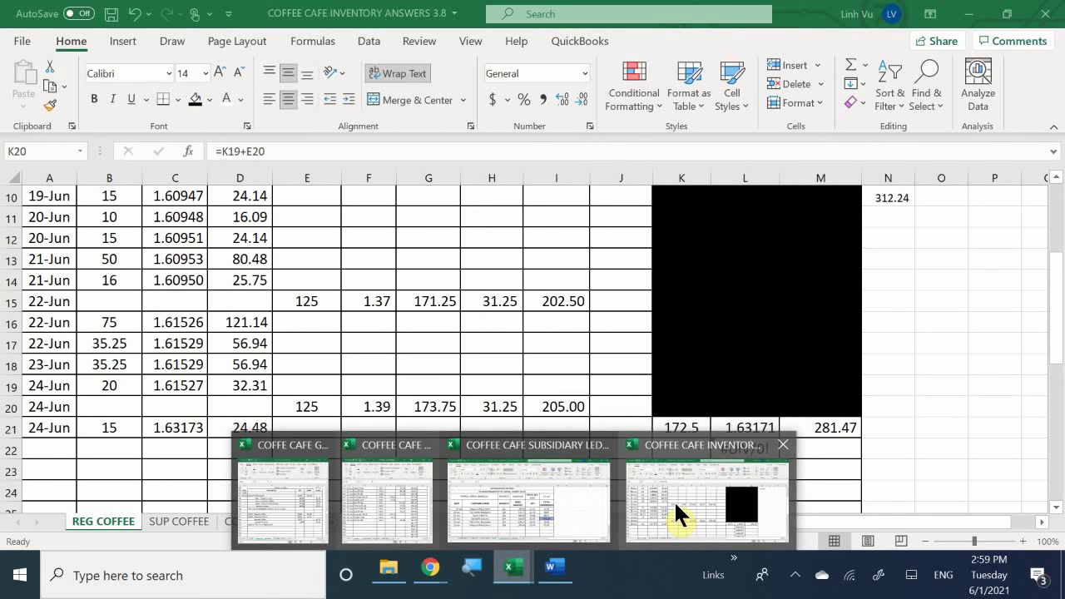
click(386, 499)
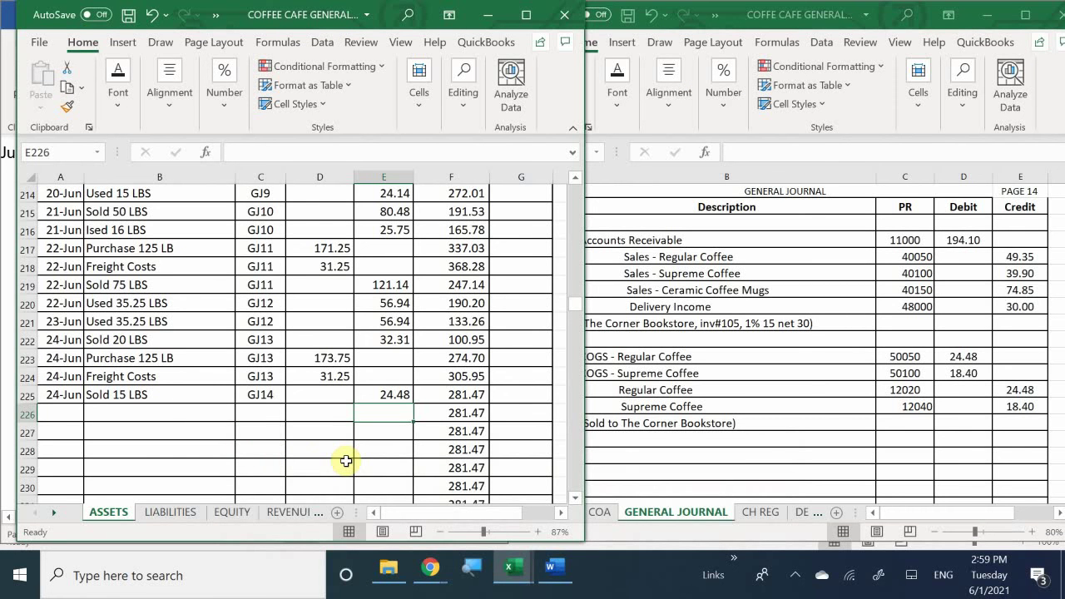
click(346, 460)
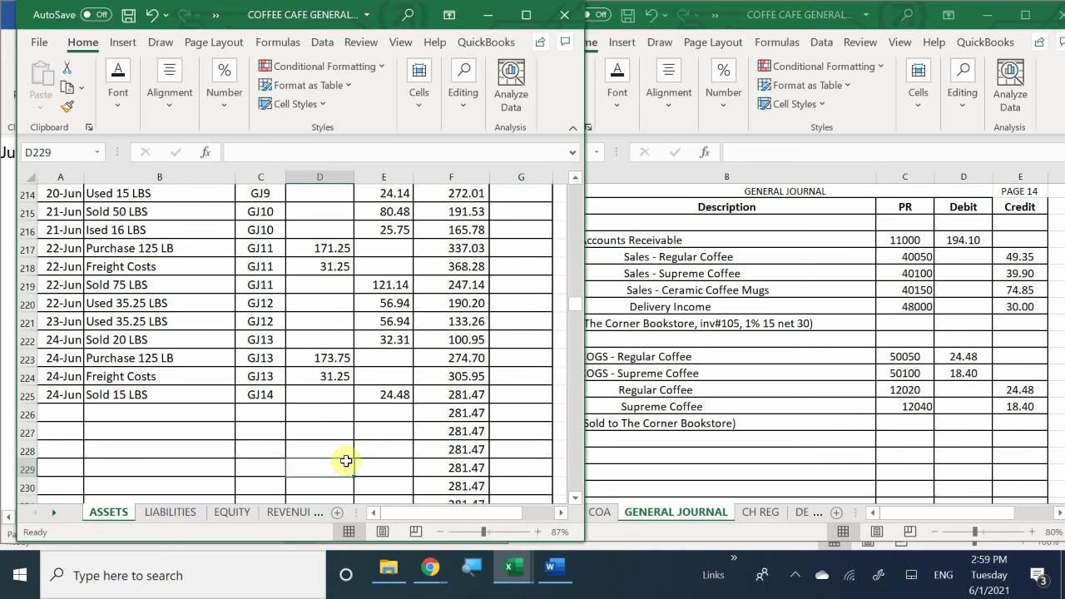
Enter the date 24-Jun in row 270 of the Supreme Coffee inventory account.
scroll(346, 461, down, 3)
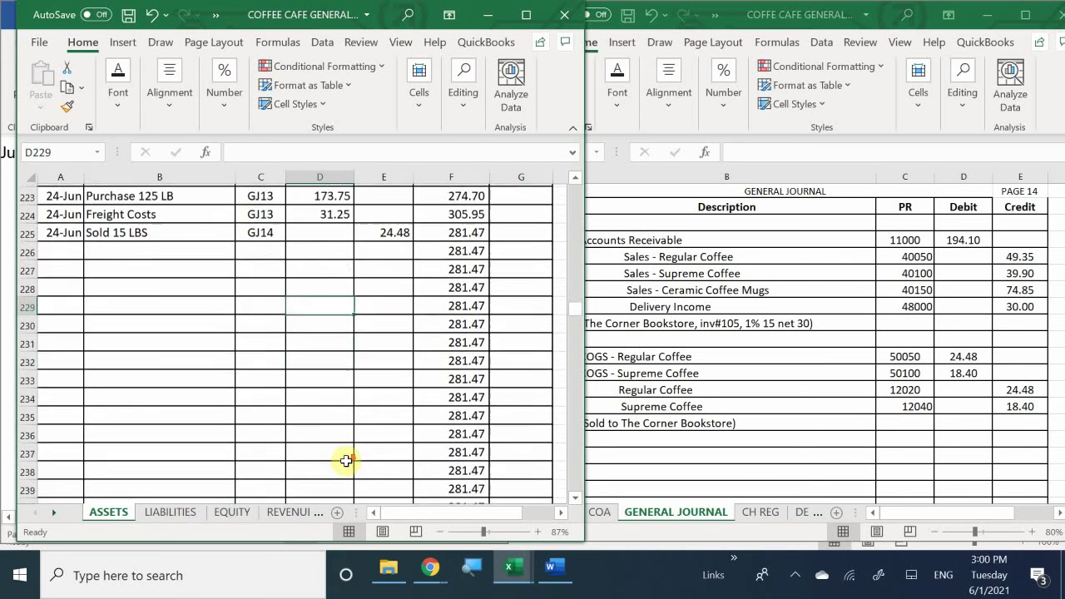
scroll(346, 461, down, 7)
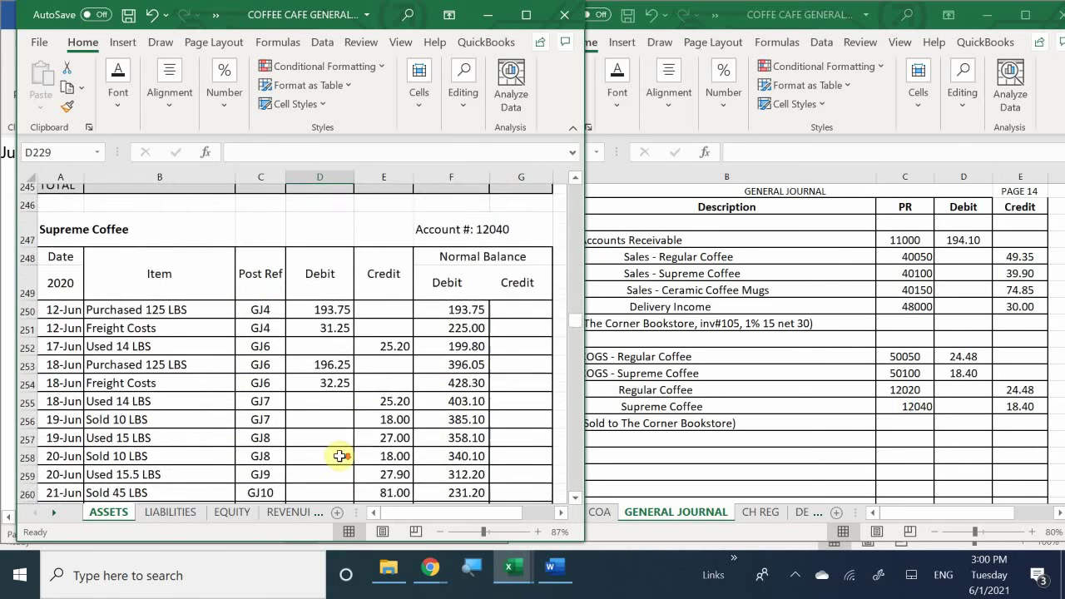
scroll(340, 456, down, 6)
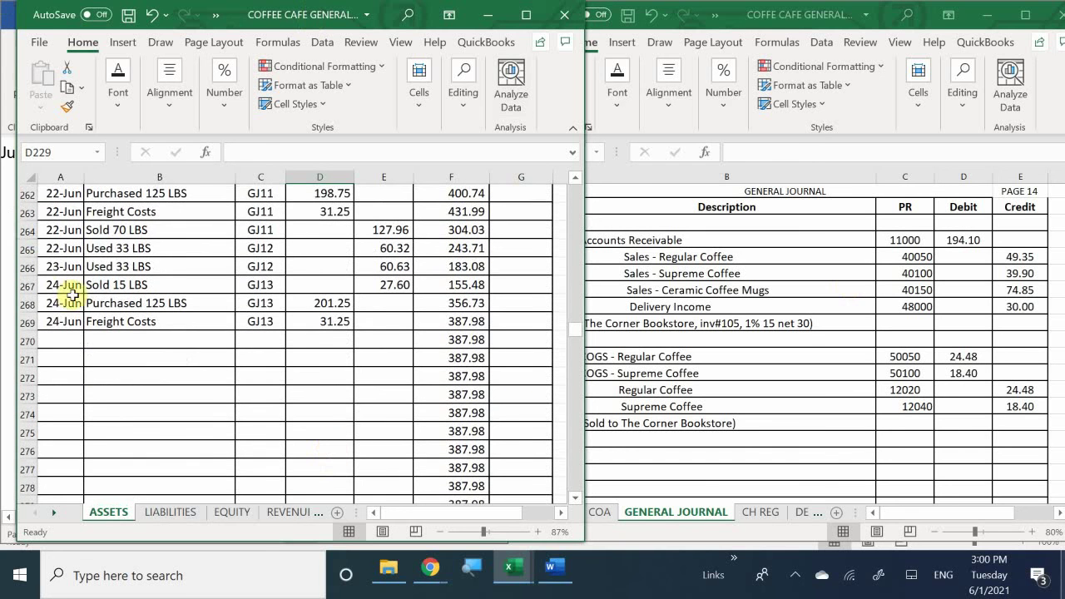
click(70, 340)
text(6)
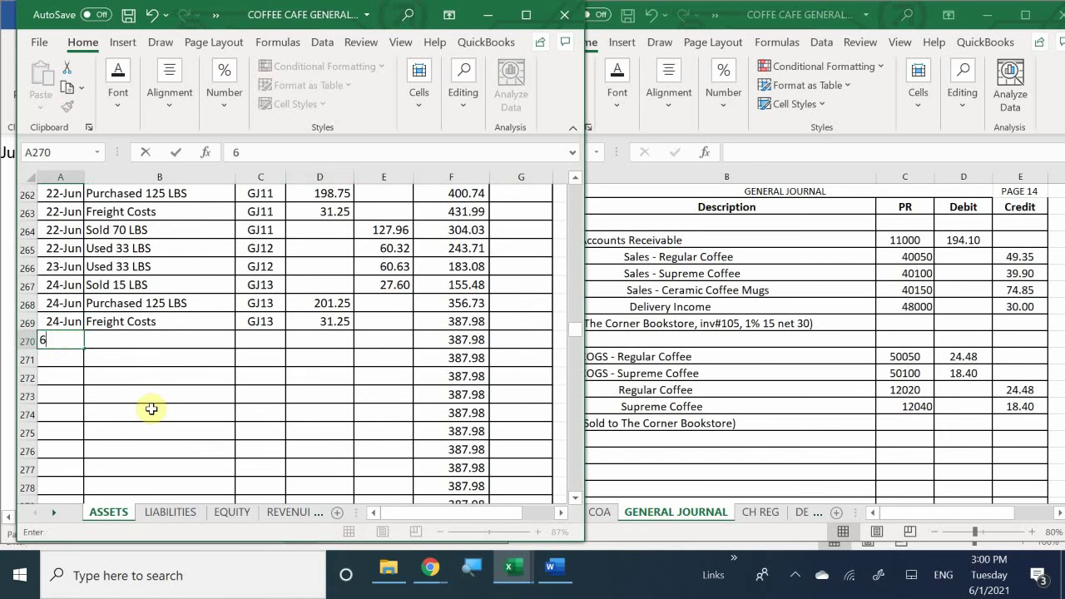
text(/24)
key(Return)
Enter the item "Sold 10 LBS" in row 270 of the Supreme Coffee inventory account.
key(Right)
key(Up)
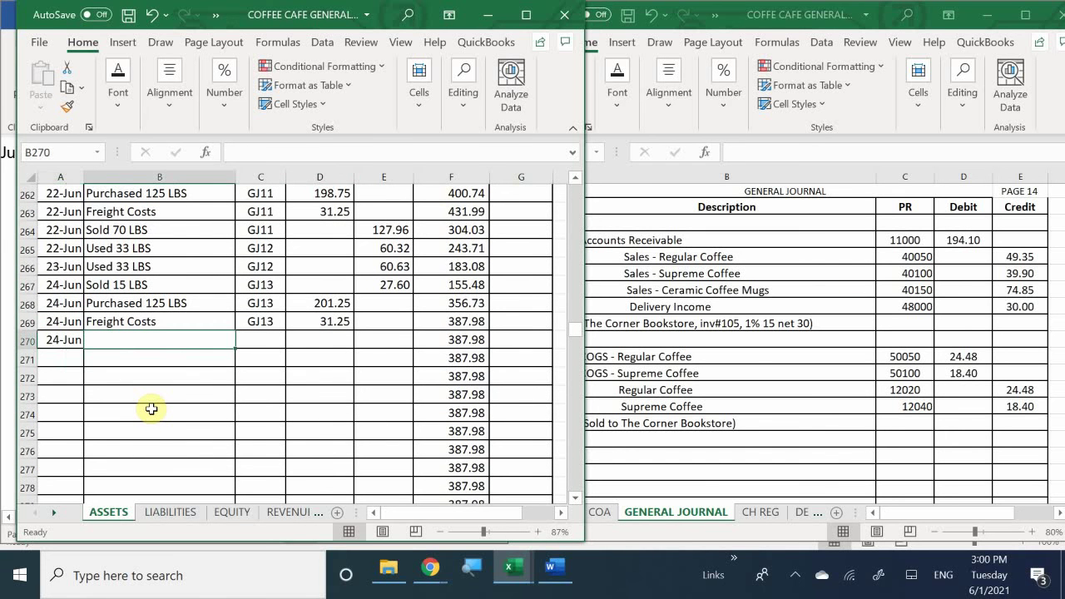
text(So)
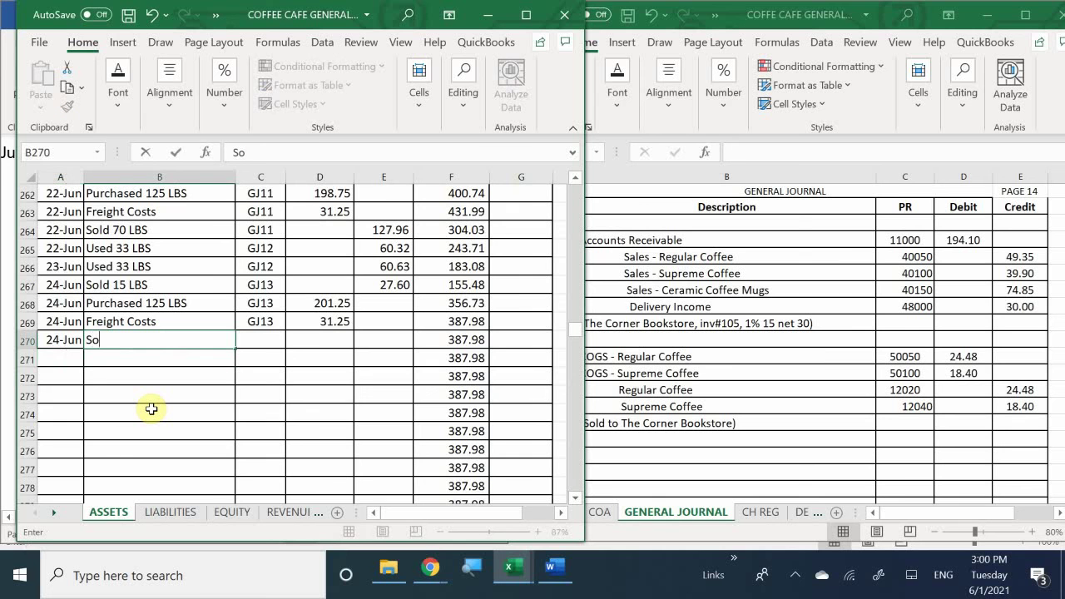
text(ld 10)
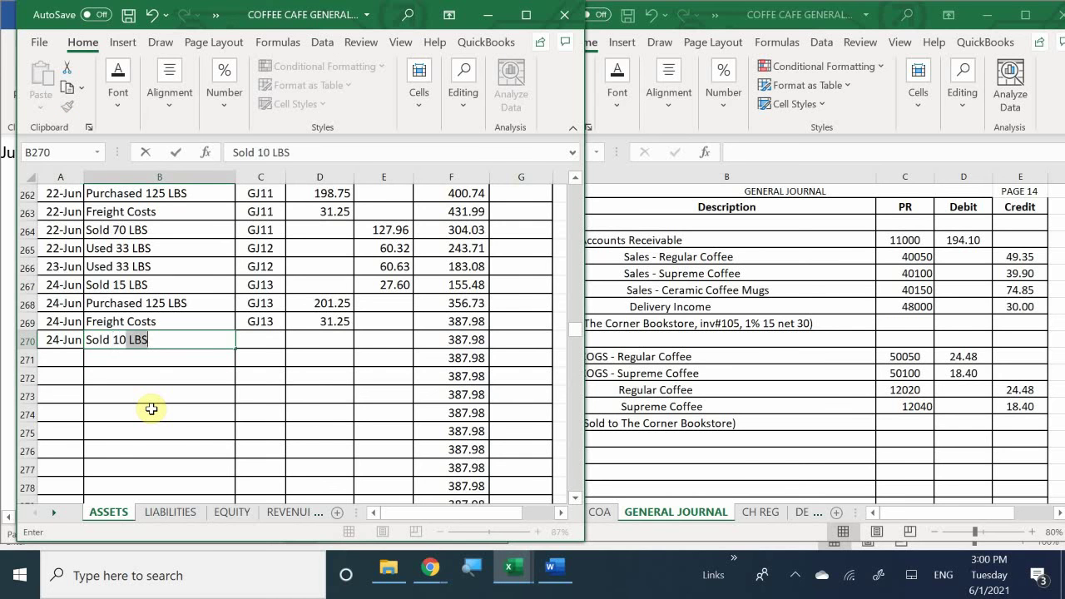
key(Return)
Enter post reference GJ14 and a credit of 18.40 in row 270 of the Supreme Coffee inventory account.
key(Right)
key(Up)
text(G)
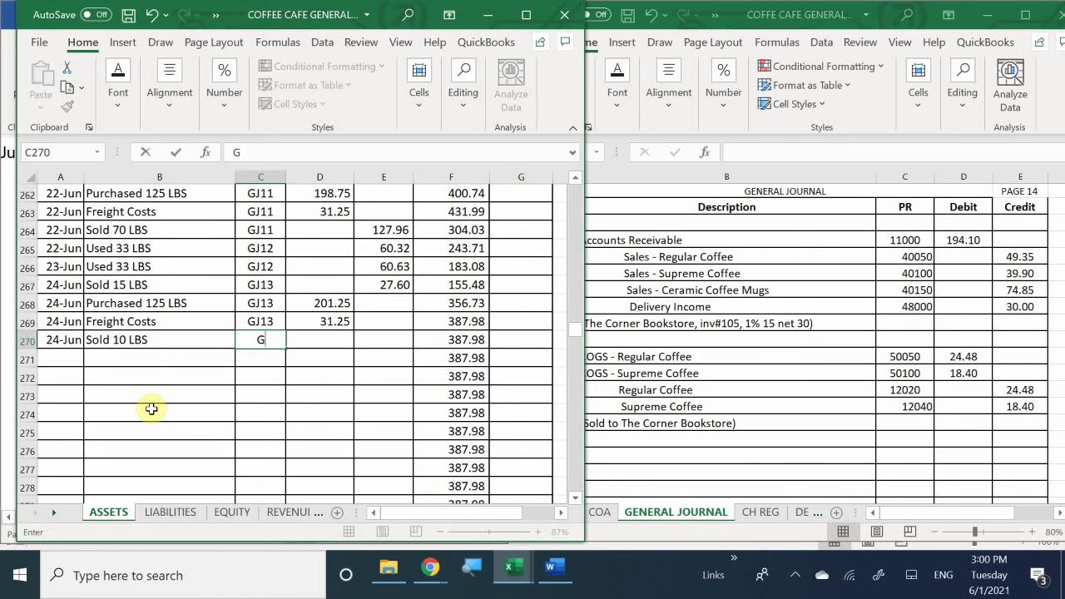
text(J14)
key(Return)
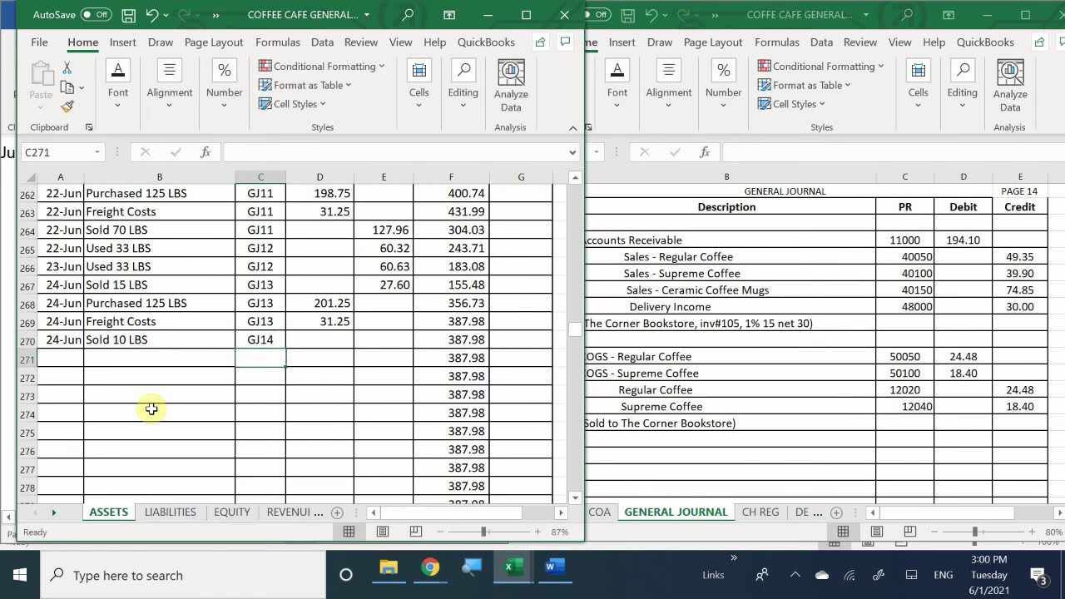
key(Right)
key(Up)
key(Right)
text(18.40)
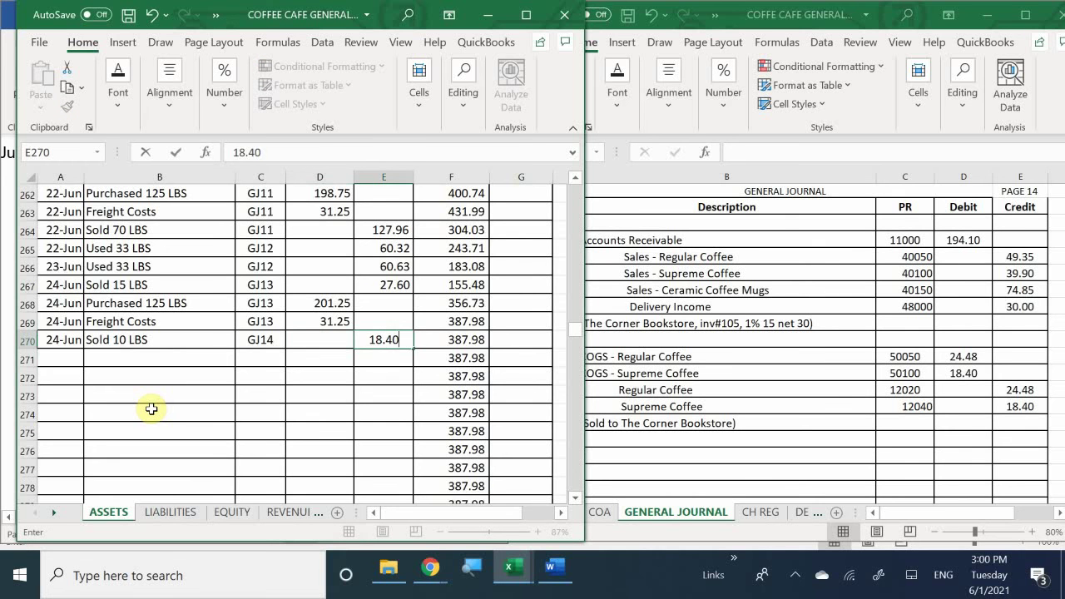
key(Return)
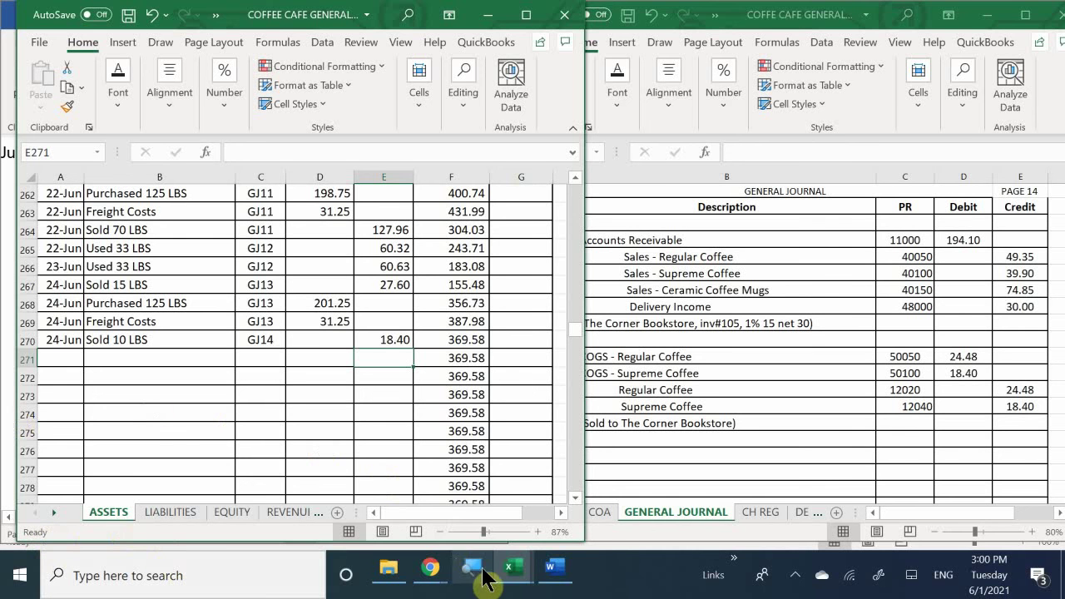
Compare the Supreme Coffee ledger balance with the inventory on hand total in the inventory workbook's SUP COFFEE sheet, then return to the ledger.
mouse_move(514, 567)
click(707, 499)
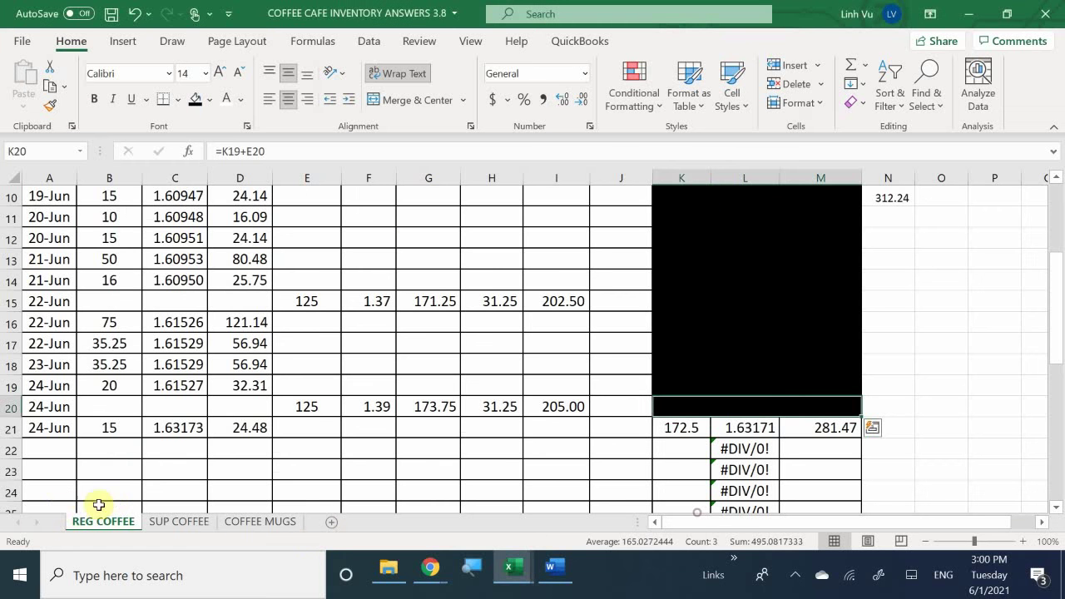
click(184, 520)
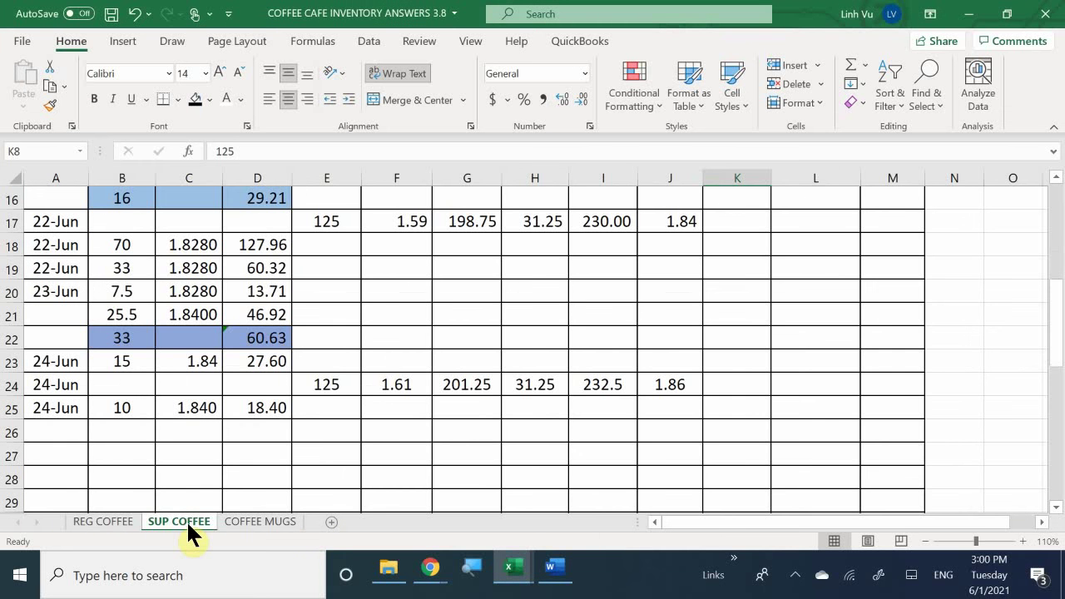
click(955, 386)
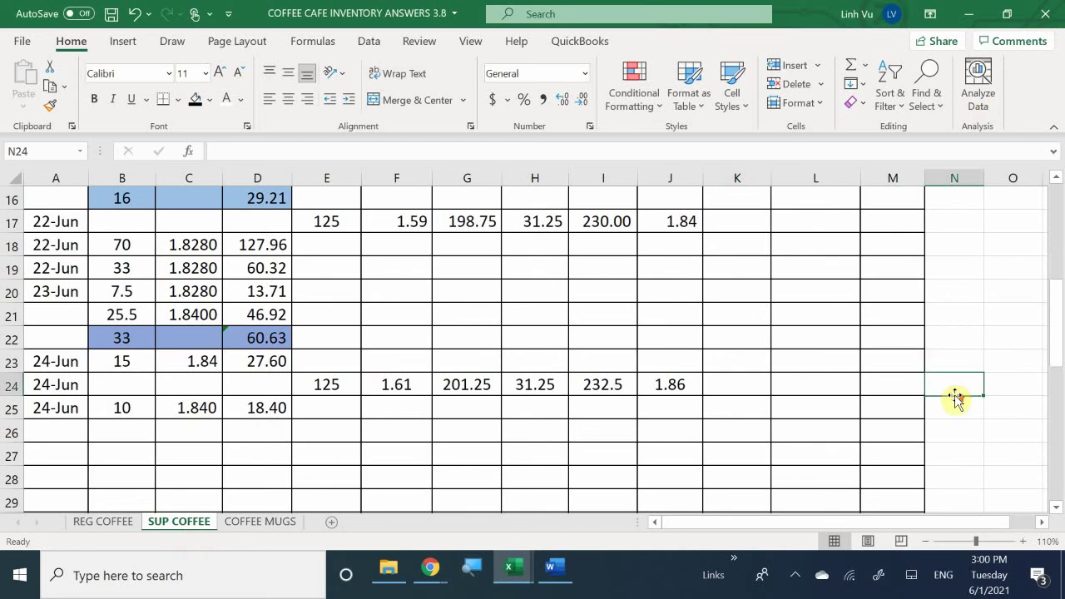
scroll(957, 397, up, 5)
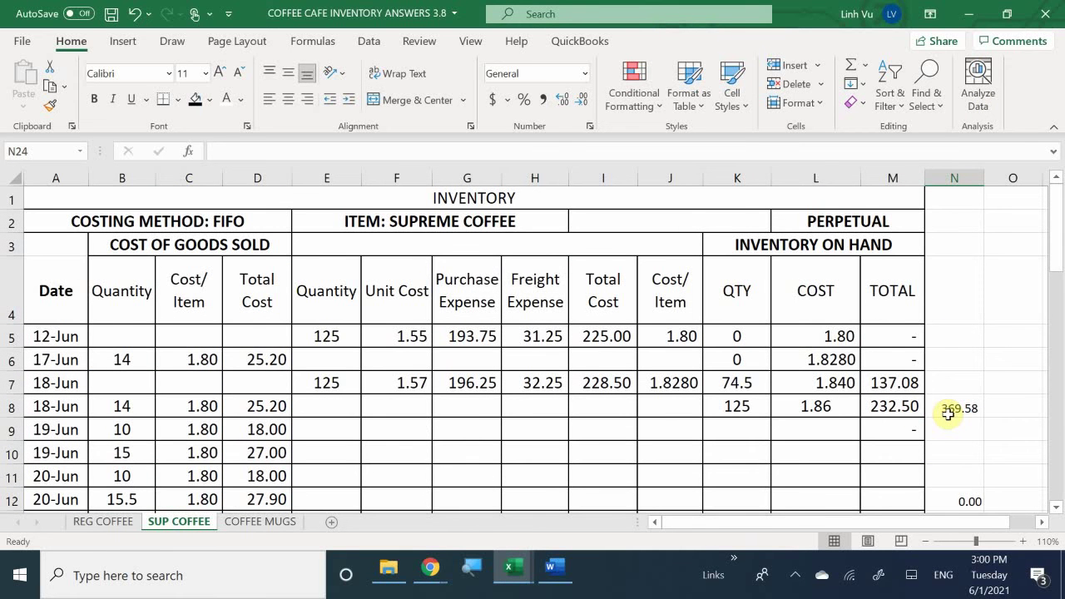
mouse_move(511, 569)
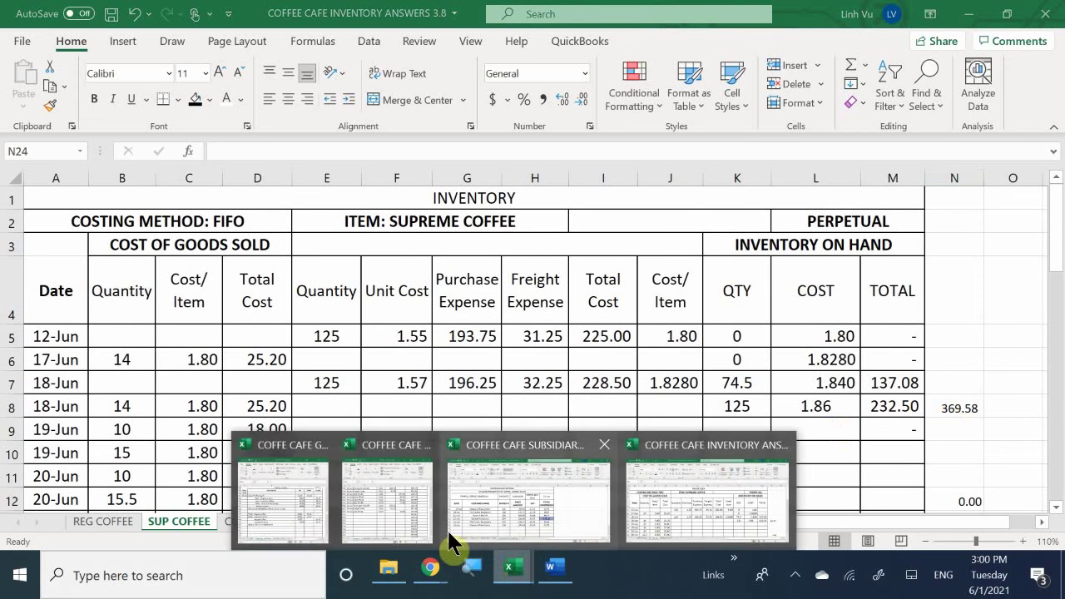
click(295, 503)
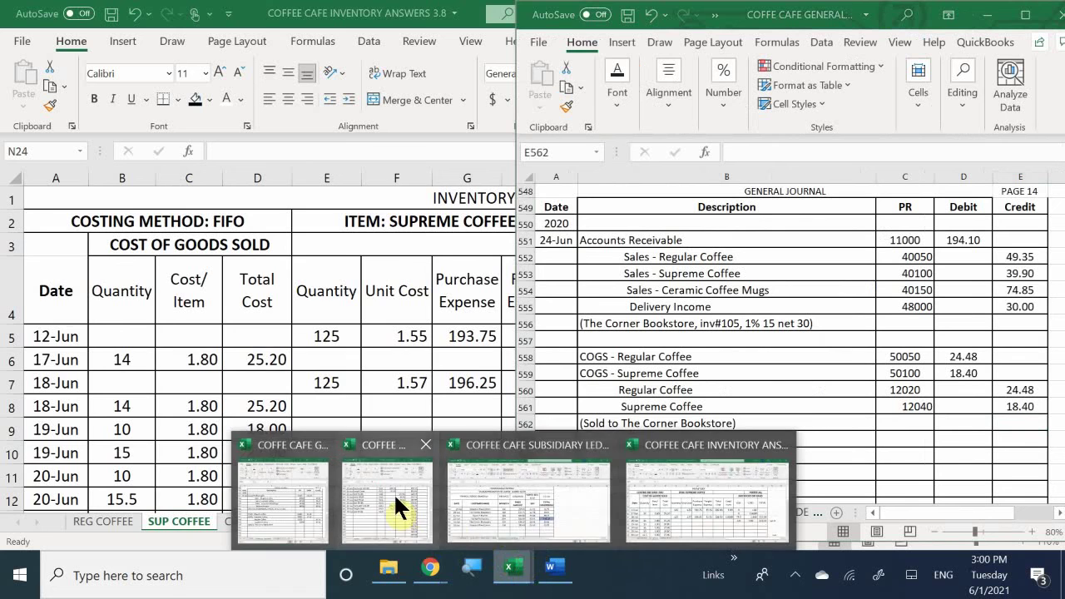
click(394, 492)
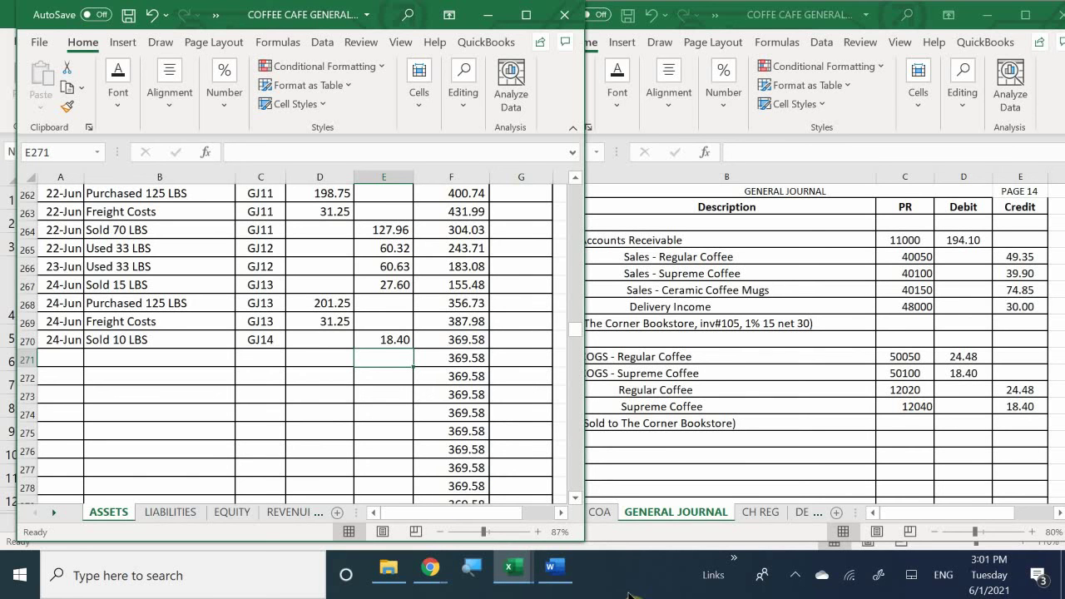
click(223, 445)
scroll(223, 445, up, 1)
scroll(223, 445, up, 6)
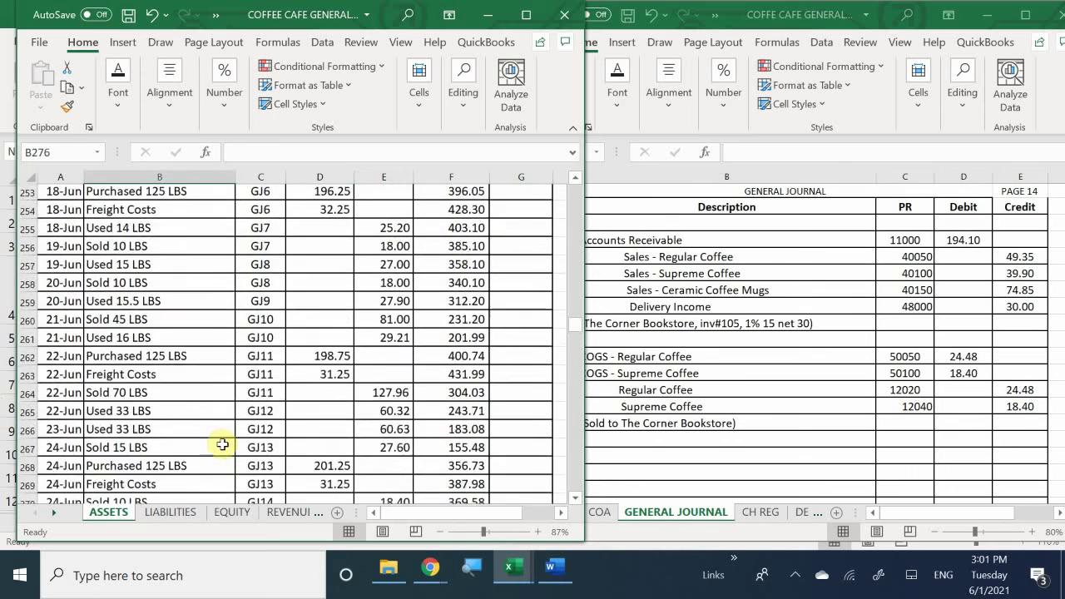
scroll(223, 445, down, 4)
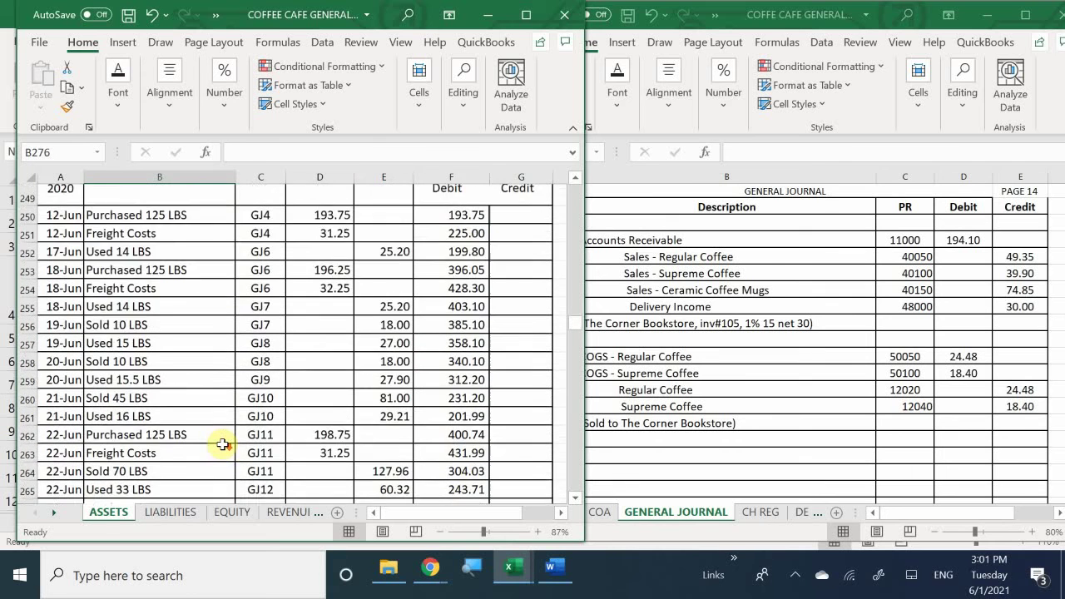
scroll(223, 445, up, 1)
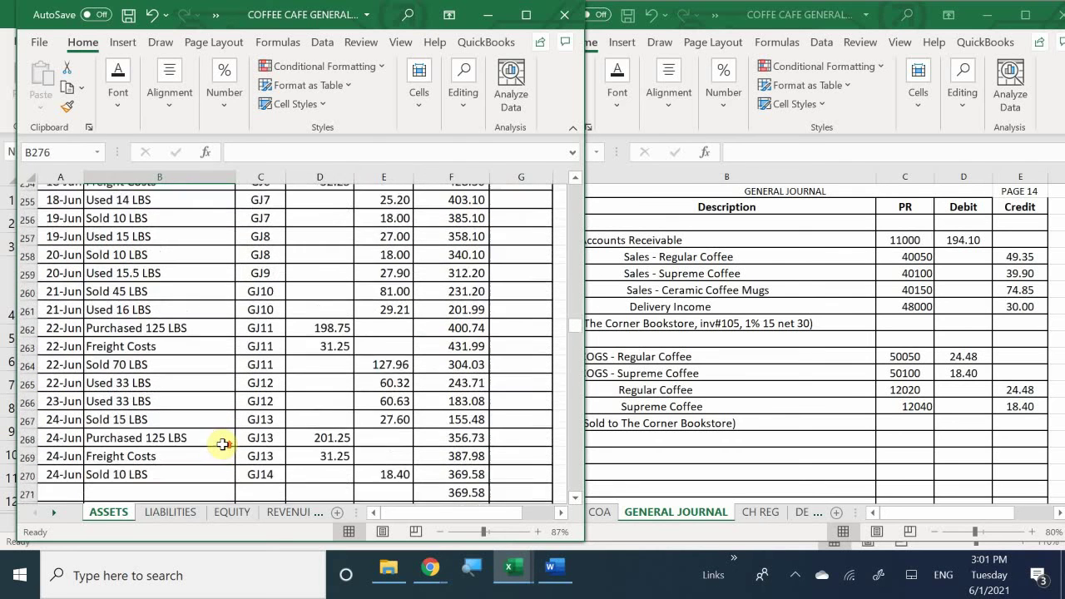
scroll(223, 445, down, 1)
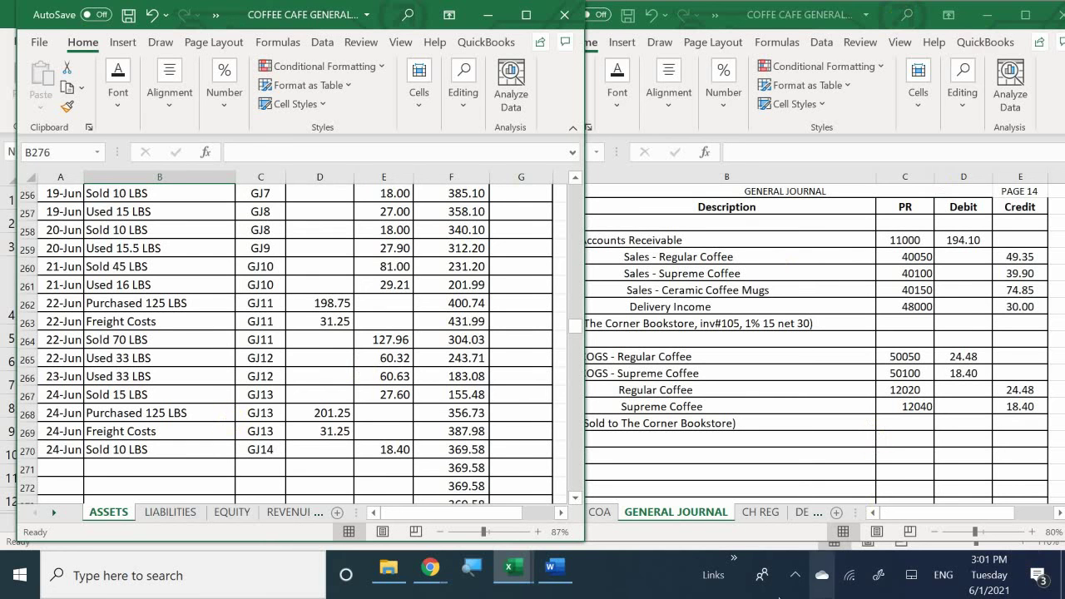
click(799, 576)
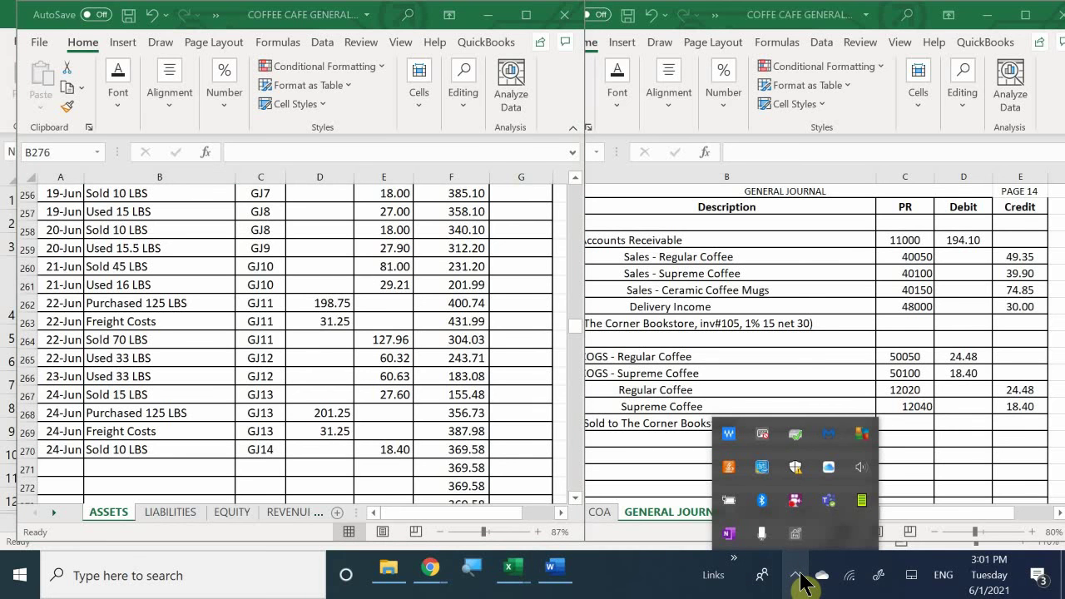
right_click(794, 500)
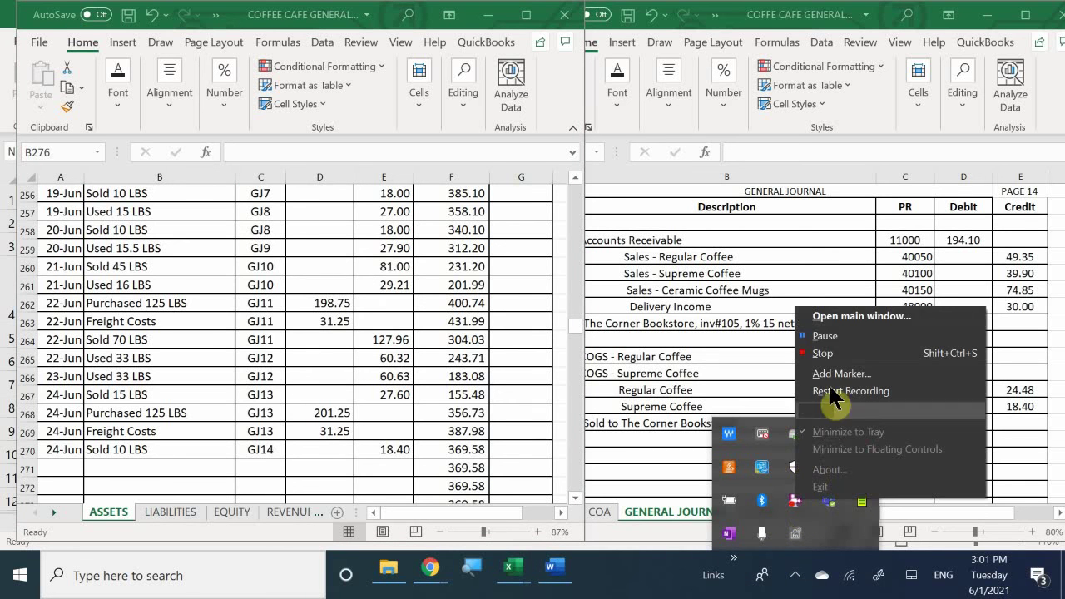